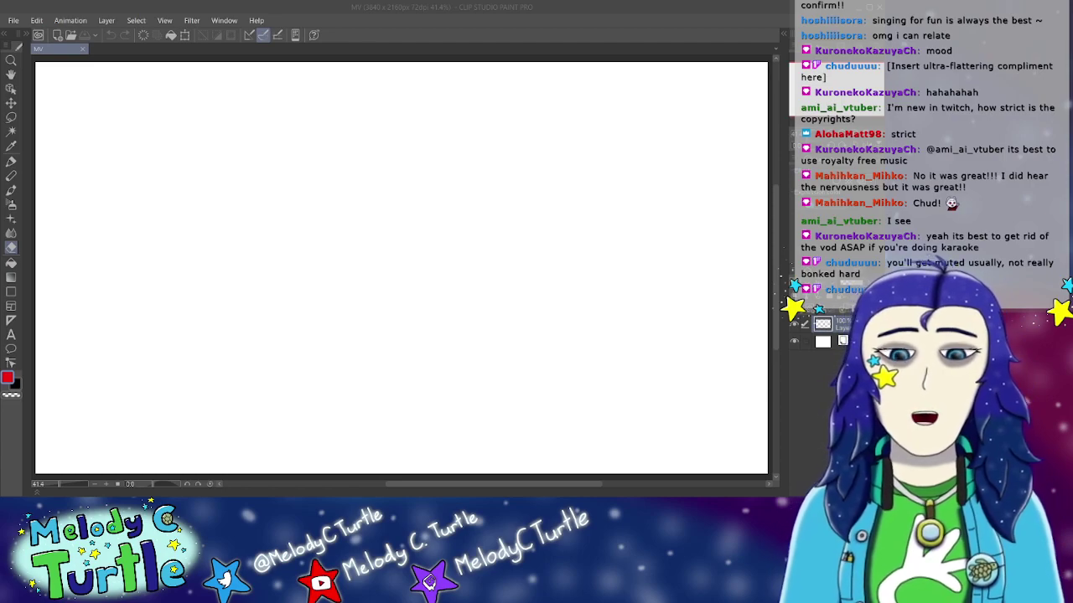
Step: Draw three thin red horizontal lines across the lower part of the canvas with the Pen tool
{"action": "left_click", "coordinate": [604, 433]}
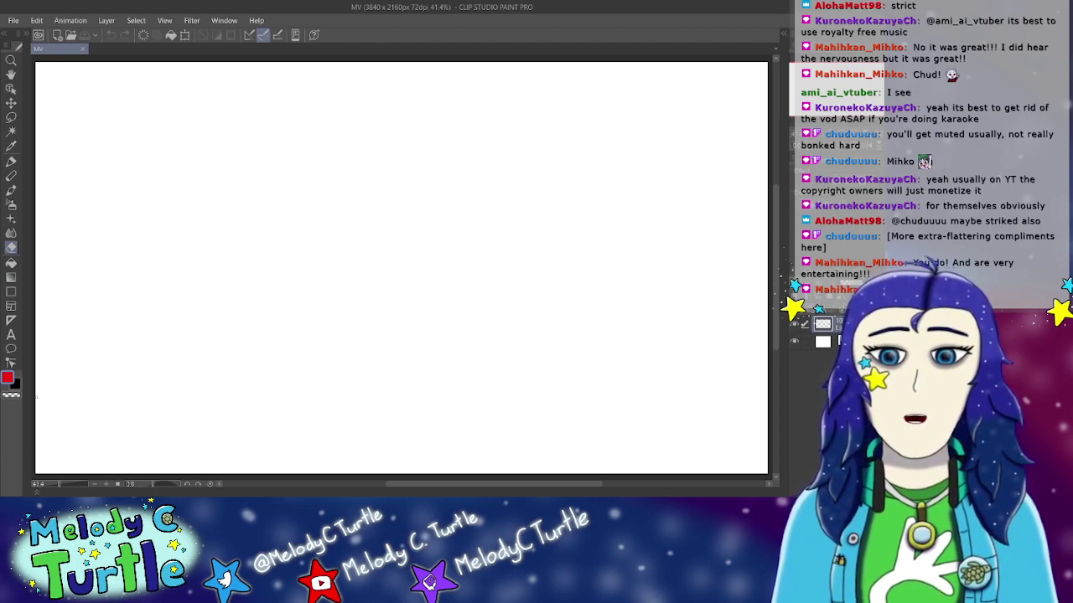
{"action": "left_click", "coordinate": [69, 450]}
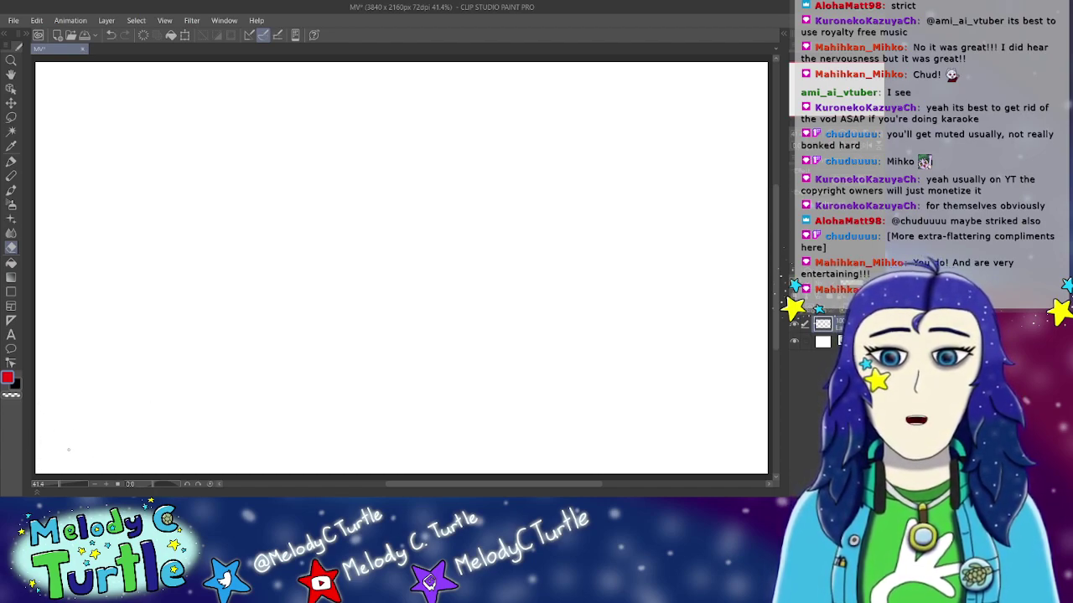
{"action": "left_click", "coordinate": [12, 162]}
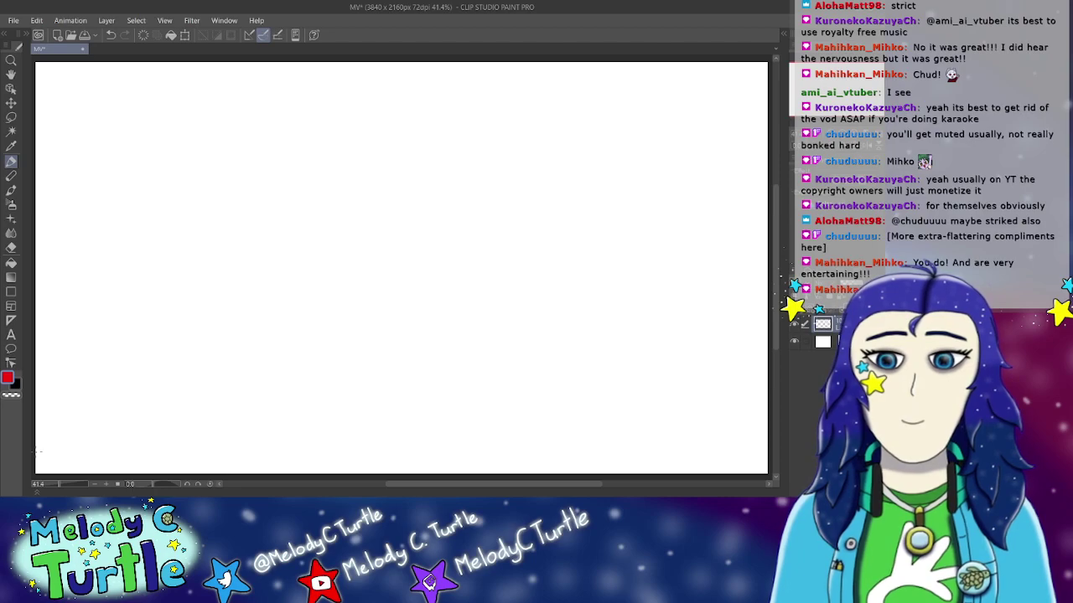
{"action": "left_click_drag", "start_coordinate": [38, 450], "coordinate": [769, 450]}
{"action": "key", "text": "ctrl+z"}
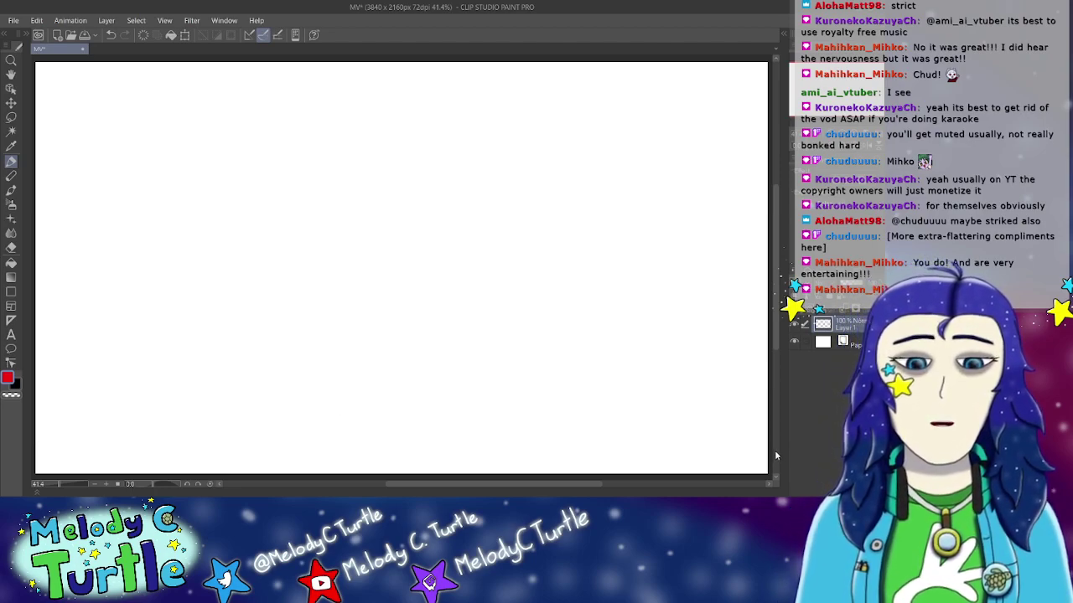
{"action": "key", "text": "ctrl+y"}
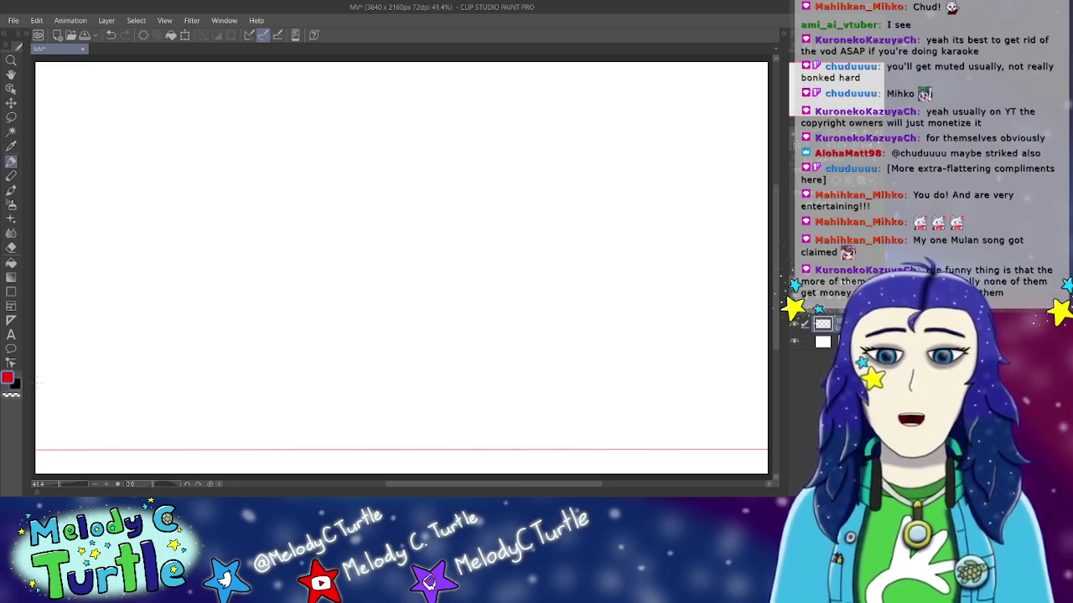
{"action": "mouse_move", "coordinate": [37, 404]}
{"action": "left_mouse_down"}
{"action": "mouse_move", "coordinate": [474, 387]}
{"action": "mouse_move", "coordinate": [768, 405]}
{"action": "left_mouse_up"}
{"action": "left_click_drag", "start_coordinate": [37, 394], "coordinate": [767, 393]}
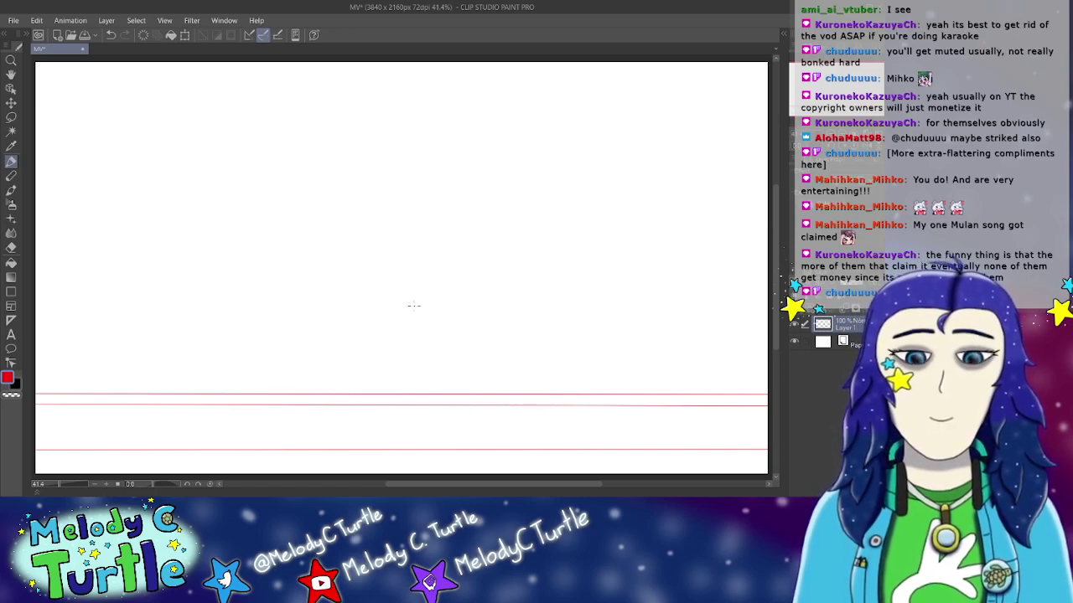
Step: Sketch a small upright oval standing on the horizontal lines and tall post-like shapes in the left part of the canvas
{"action": "mouse_move", "coordinate": [400, 246]}
{"action": "left_mouse_down"}
{"action": "mouse_move", "coordinate": [373, 293]}
{"action": "mouse_move", "coordinate": [366, 342]}
{"action": "mouse_move", "coordinate": [403, 409]}
{"action": "left_mouse_up"}
{"action": "mouse_move", "coordinate": [390, 244]}
{"action": "left_mouse_down"}
{"action": "mouse_move", "coordinate": [456, 322]}
{"action": "mouse_move", "coordinate": [447, 272]}
{"action": "mouse_move", "coordinate": [441, 353]}
{"action": "mouse_move", "coordinate": [413, 376]}
{"action": "left_mouse_up"}
{"action": "mouse_move", "coordinate": [34, 112]}
{"action": "left_mouse_down"}
{"action": "mouse_move", "coordinate": [97, 104]}
{"action": "mouse_move", "coordinate": [123, 153]}
{"action": "mouse_move", "coordinate": [139, 343]}
{"action": "left_mouse_up"}
{"action": "mouse_move", "coordinate": [126, 191]}
{"action": "left_mouse_down"}
{"action": "mouse_move", "coordinate": [201, 166]}
{"action": "mouse_move", "coordinate": [233, 391]}
{"action": "left_mouse_up"}
{"action": "left_click_drag", "start_coordinate": [144, 151], "coordinate": [206, 104]}
{"action": "mouse_move", "coordinate": [193, 103]}
{"action": "left_mouse_down"}
{"action": "mouse_move", "coordinate": [186, 178]}
{"action": "mouse_move", "coordinate": [277, 101]}
{"action": "mouse_move", "coordinate": [293, 335]}
{"action": "left_mouse_up"}
{"action": "left_click_drag", "start_coordinate": [271, 196], "coordinate": [289, 369]}
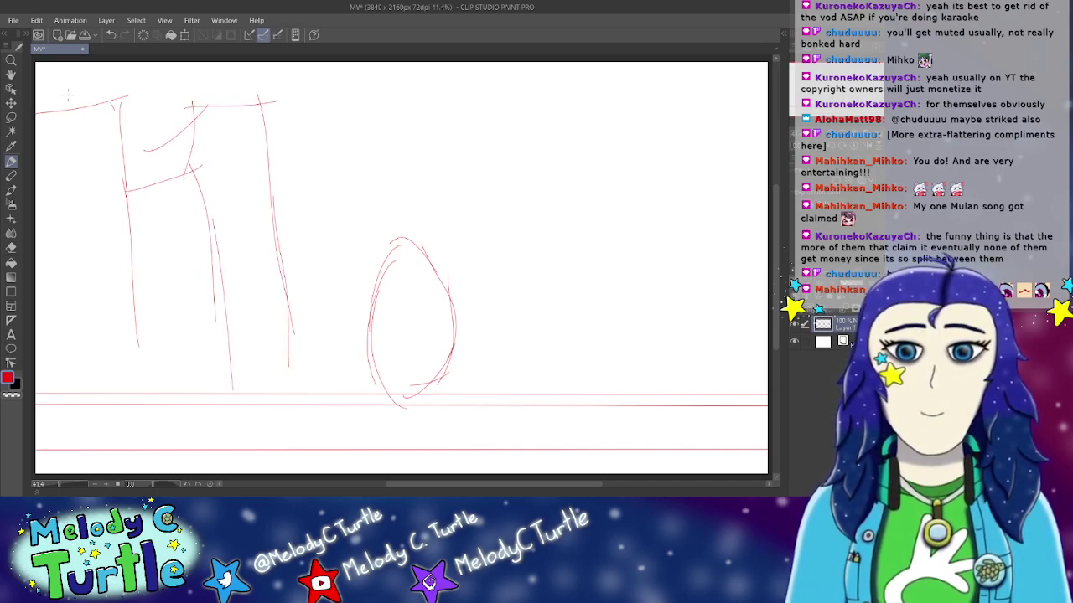
Step: Add short strokes and a long diagonal across the tall left-hand shapes, plus a curve descending from the canvas's upper right corner
{"action": "left_click_drag", "start_coordinate": [256, 194], "coordinate": [300, 265]}
{"action": "left_click_drag", "start_coordinate": [266, 212], "coordinate": [310, 241]}
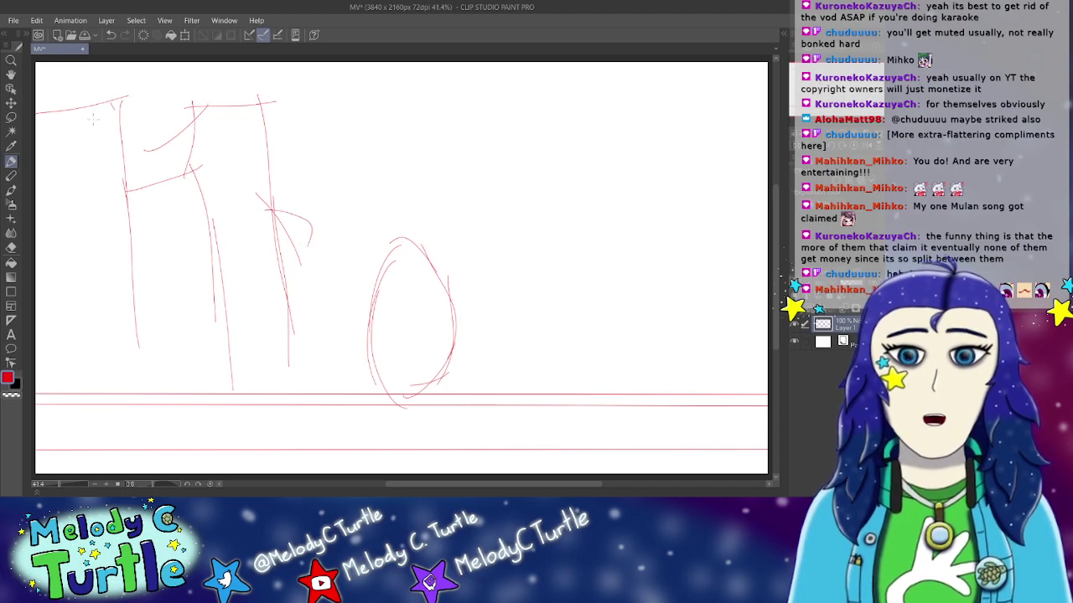
{"action": "mouse_move", "coordinate": [84, 100]}
{"action": "left_mouse_down"}
{"action": "mouse_move", "coordinate": [214, 201]}
{"action": "mouse_move", "coordinate": [341, 266]}
{"action": "left_mouse_up"}
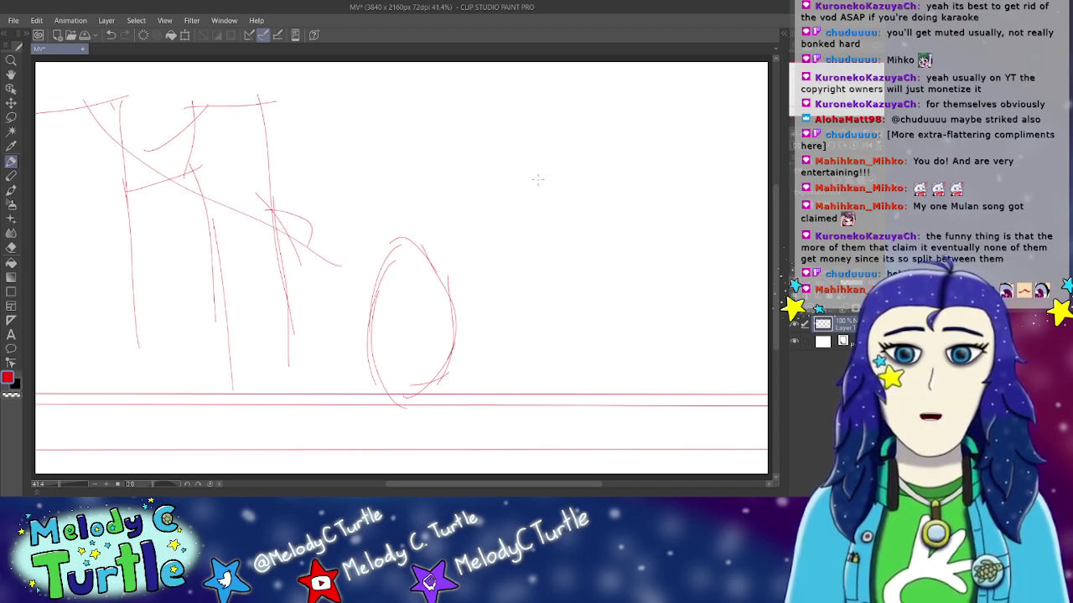
{"action": "mouse_move", "coordinate": [748, 94]}
{"action": "left_mouse_down"}
{"action": "mouse_move", "coordinate": [701, 135]}
{"action": "mouse_move", "coordinate": [534, 211]}
{"action": "mouse_move", "coordinate": [578, 207]}
{"action": "left_mouse_up"}
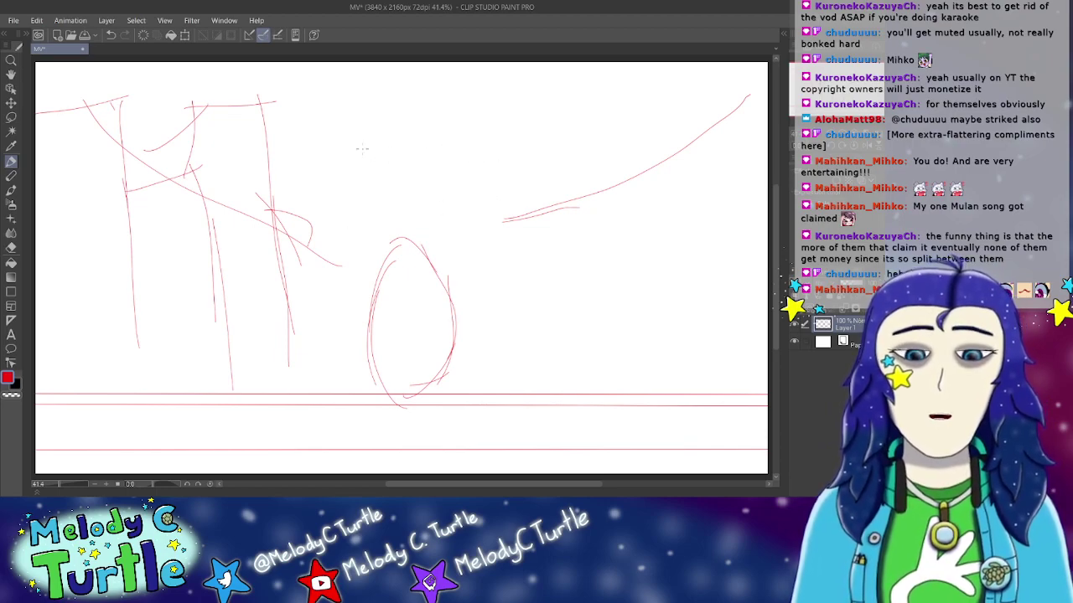
Step: Sketch a wide flat oval across the upper canvas with two horizontal lines inside it
{"action": "mouse_move", "coordinate": [163, 69]}
{"action": "left_mouse_down"}
{"action": "mouse_move", "coordinate": [233, 145]}
{"action": "mouse_move", "coordinate": [496, 173]}
{"action": "mouse_move", "coordinate": [562, 75]}
{"action": "mouse_move", "coordinate": [201, 99]}
{"action": "left_mouse_up"}
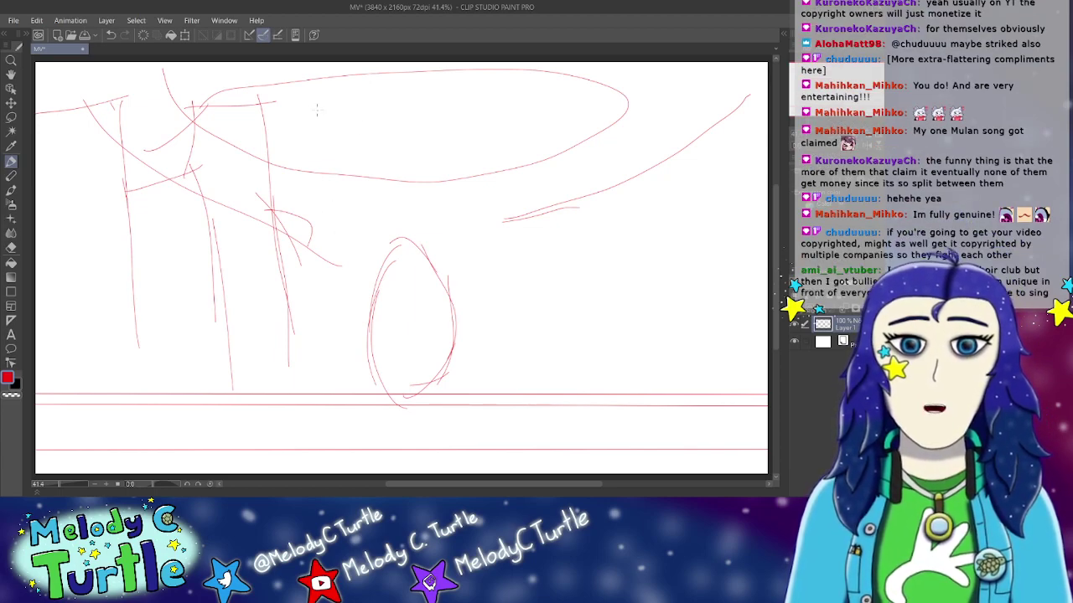
{"action": "left_click_drag", "start_coordinate": [318, 114], "coordinate": [518, 110]}
{"action": "left_click_drag", "start_coordinate": [361, 143], "coordinate": [575, 151]}
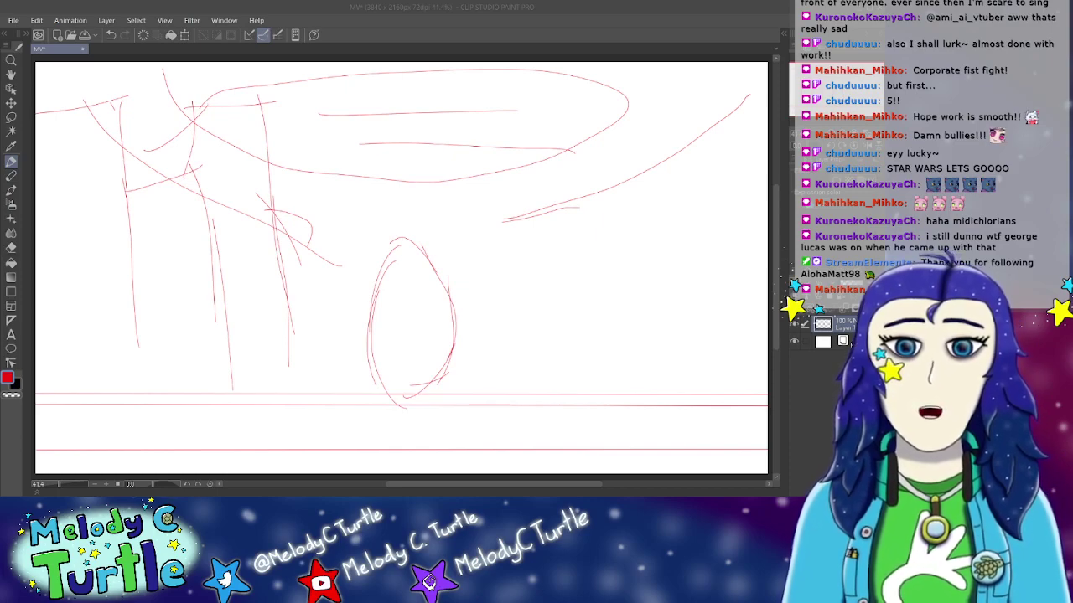
{"action": "left_click", "coordinate": [583, 125]}
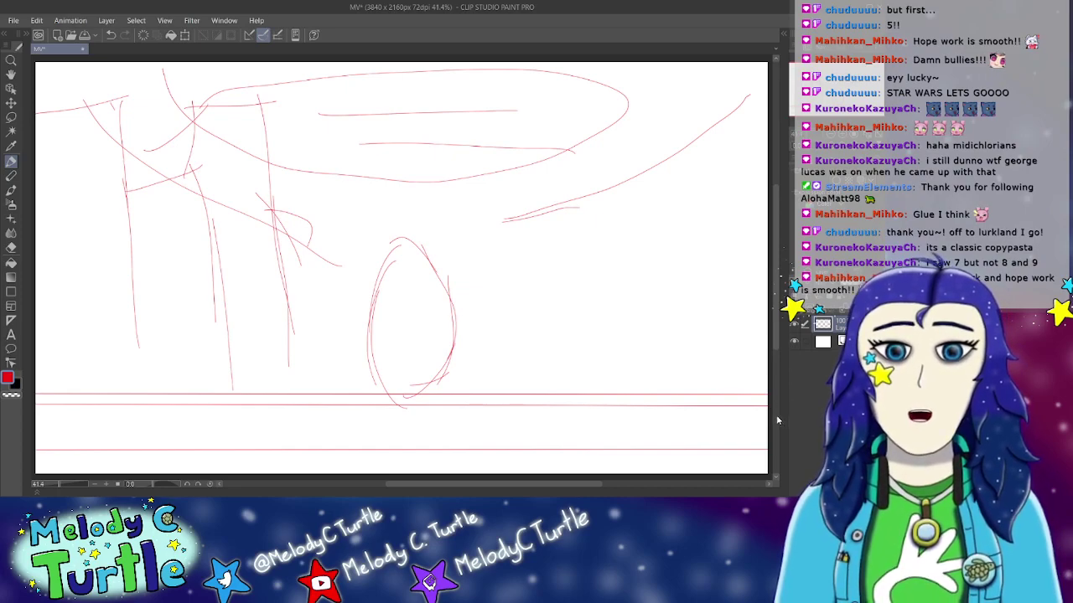
Step: Undo all the sketch strokes, including the oval and the three horizontal lines
{"action": "key", "text": "ctrl+z"}
{"action": "key", "text": "ctrl+z"}
{"action": "key", "text": "ctrl+z"}
{"action": "key", "text": "ctrl+z"}
{"action": "key", "text": "ctrl+z"}
{"action": "key", "text": "ctrl+z"}
{"action": "key", "text": "ctrl+z"}
{"action": "key", "text": "ctrl+z"}
{"action": "key", "text": "ctrl+z"}
{"action": "key", "text": "ctrl+z"}
{"action": "key", "text": "ctrl+z"}
{"action": "key", "text": "ctrl+z"}
{"action": "key", "text": "ctrl+z"}
{"action": "key", "text": "ctrl+z"}
{"action": "key", "text": "ctrl+z"}
{"action": "key", "text": "ctrl+z"}
{"action": "key", "text": "ctrl+z"}
{"action": "key", "text": "ctrl+z"}
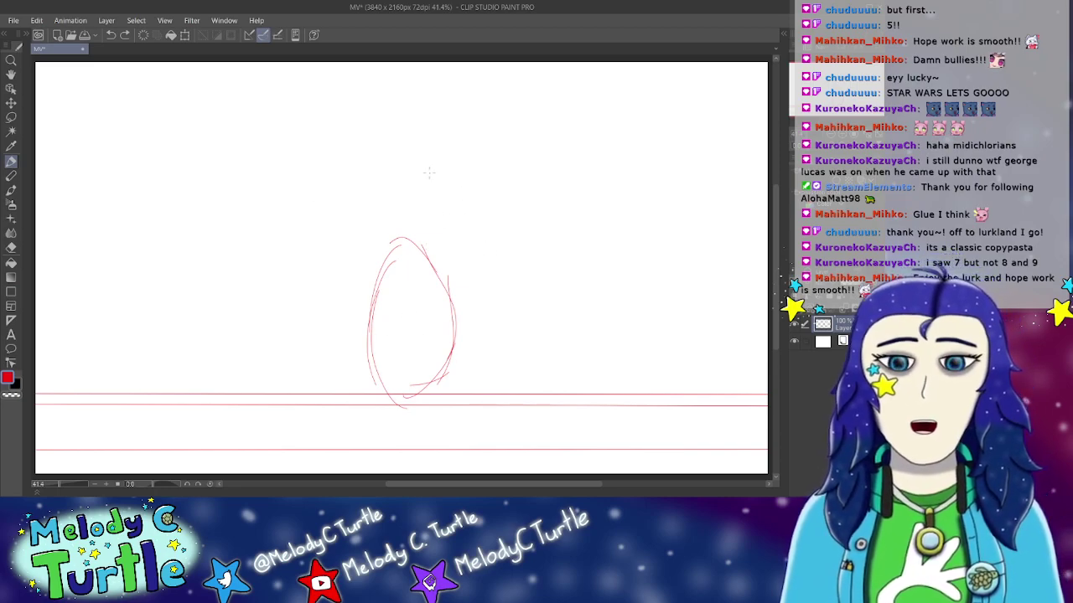
{"action": "key", "text": "ctrl+z"}
{"action": "key", "text": "ctrl+z"}
{"action": "key", "text": "ctrl+z"}
{"action": "key", "text": "ctrl+z"}
{"action": "key", "text": "ctrl+z"}
{"action": "key", "text": "ctrl+z"}
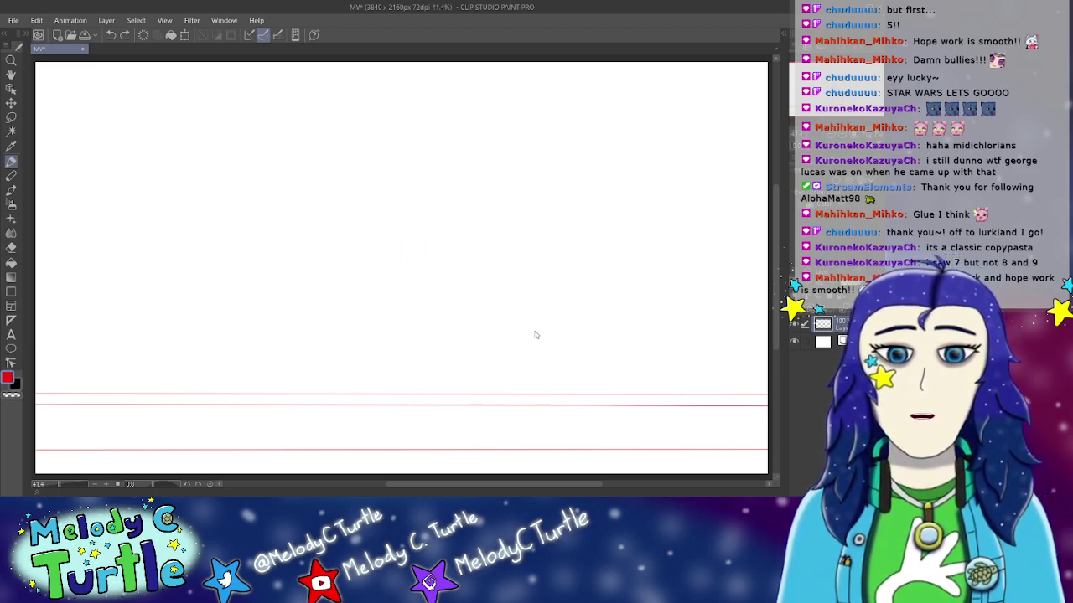
{"action": "key", "text": "ctrl+z"}
{"action": "key", "text": "ctrl+z"}
{"action": "key", "text": "ctrl+z"}
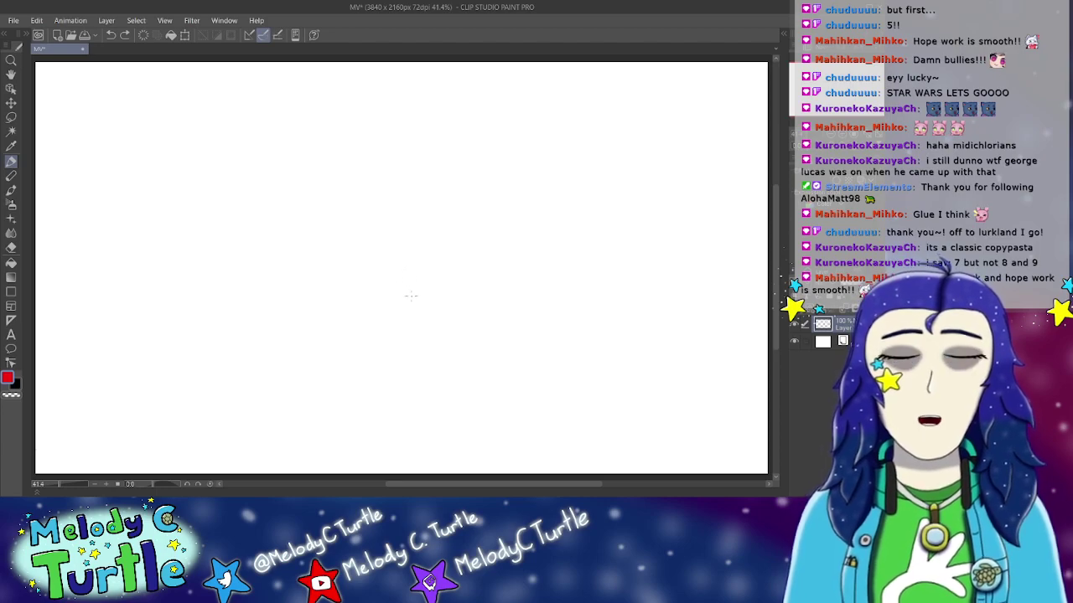
Step: Sketch a large upright oval in the middle of the canvas with overlapping red pen strokes
{"action": "mouse_move", "coordinate": [405, 176]}
{"action": "left_mouse_down"}
{"action": "mouse_move", "coordinate": [375, 195]}
{"action": "mouse_move", "coordinate": [347, 254]}
{"action": "left_mouse_up"}
{"action": "left_click_drag", "start_coordinate": [374, 192], "coordinate": [359, 305]}
{"action": "left_click_drag", "start_coordinate": [367, 224], "coordinate": [362, 366]}
{"action": "left_click_drag", "start_coordinate": [350, 251], "coordinate": [386, 381]}
{"action": "left_click_drag", "start_coordinate": [359, 335], "coordinate": [414, 394]}
{"action": "left_click_drag", "start_coordinate": [374, 363], "coordinate": [422, 390]}
{"action": "mouse_move", "coordinate": [403, 175]}
{"action": "left_mouse_down"}
{"action": "mouse_move", "coordinate": [465, 190]}
{"action": "mouse_move", "coordinate": [439, 161]}
{"action": "mouse_move", "coordinate": [433, 174]}
{"action": "mouse_move", "coordinate": [426, 165]}
{"action": "mouse_move", "coordinate": [481, 221]}
{"action": "left_mouse_up"}
{"action": "left_click_drag", "start_coordinate": [463, 179], "coordinate": [487, 265]}
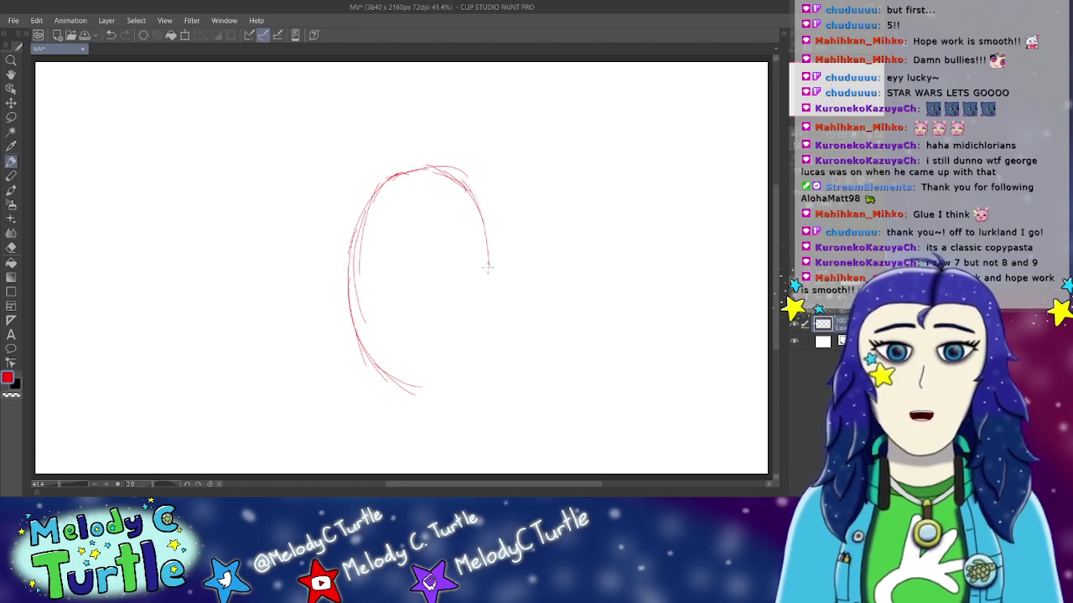
{"action": "mouse_move", "coordinate": [382, 360]}
{"action": "left_mouse_down"}
{"action": "mouse_move", "coordinate": [418, 389]}
{"action": "mouse_move", "coordinate": [378, 374]}
{"action": "mouse_move", "coordinate": [467, 355]}
{"action": "left_mouse_up"}
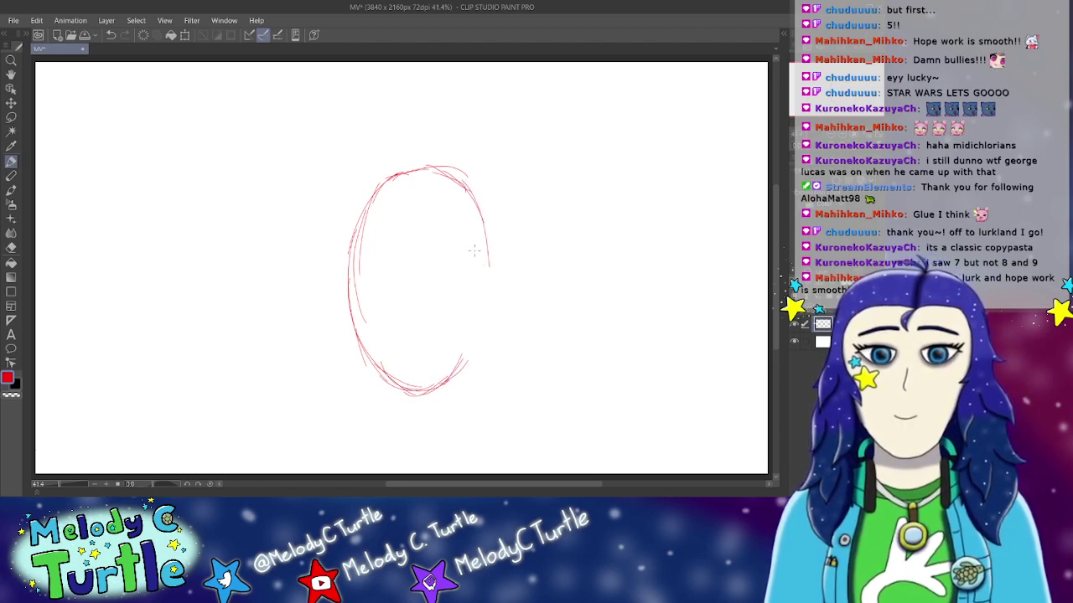
{"action": "mouse_move", "coordinate": [483, 223]}
{"action": "left_mouse_down"}
{"action": "mouse_move", "coordinate": [488, 307]}
{"action": "mouse_move", "coordinate": [492, 278]}
{"action": "mouse_move", "coordinate": [466, 361]}
{"action": "left_mouse_up"}
{"action": "left_click_drag", "start_coordinate": [485, 313], "coordinate": [465, 362]}
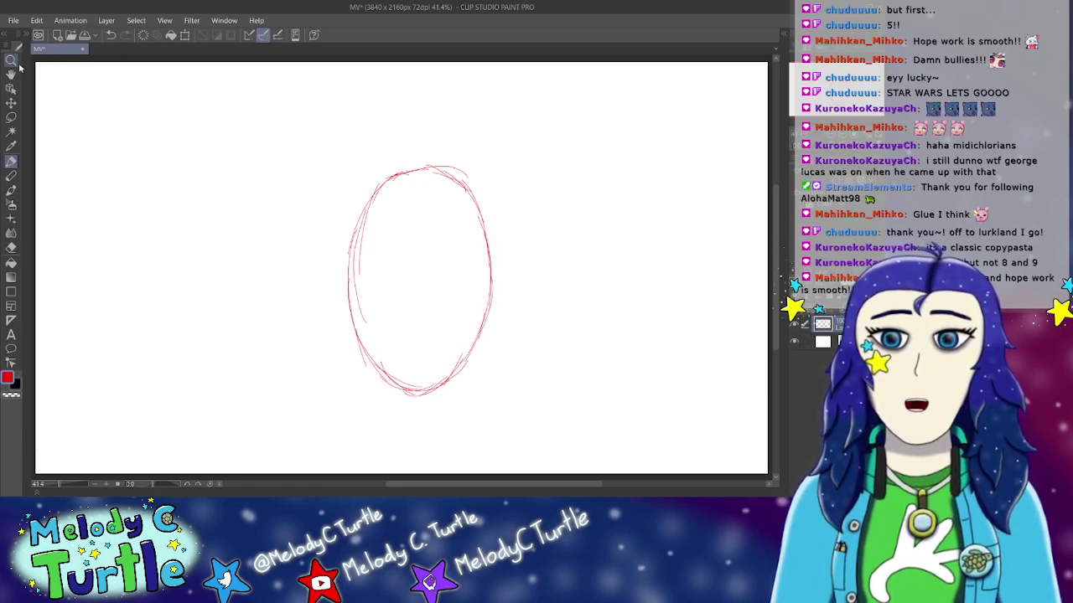
Step: Draw a double horizontal ledge line across the full canvas width through the lower end of the oval with the pen
{"action": "left_click", "coordinate": [10, 308]}
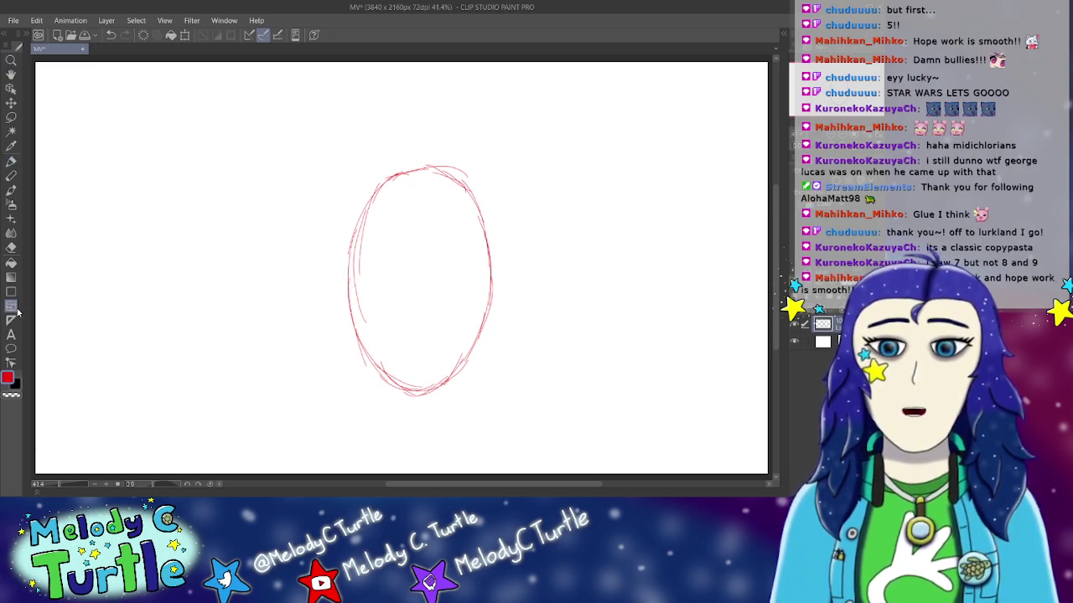
{"action": "left_click", "coordinate": [11, 162]}
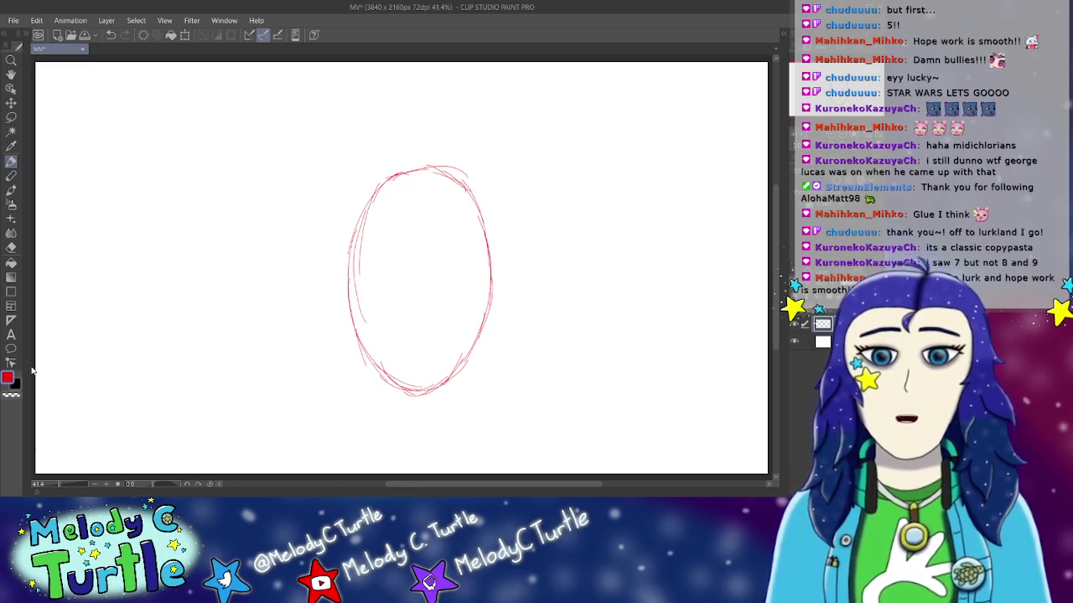
{"action": "left_click_drag", "start_coordinate": [35, 363], "coordinate": [165, 352]}
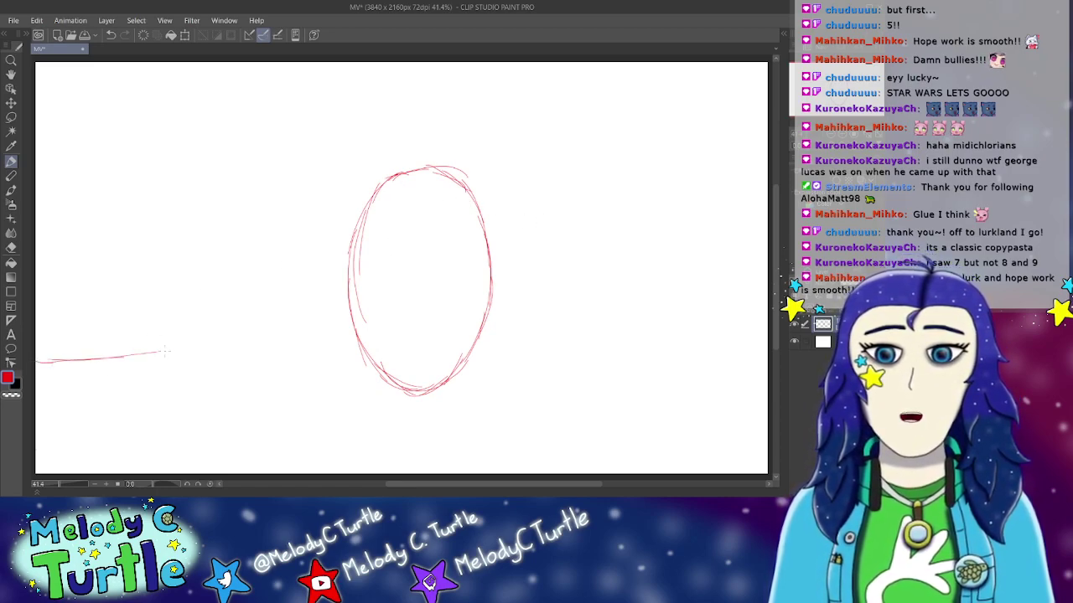
{"action": "left_click_drag", "start_coordinate": [74, 365], "coordinate": [325, 362]}
{"action": "left_click_drag", "start_coordinate": [220, 369], "coordinate": [485, 373]}
{"action": "left_click_drag", "start_coordinate": [337, 374], "coordinate": [605, 377]}
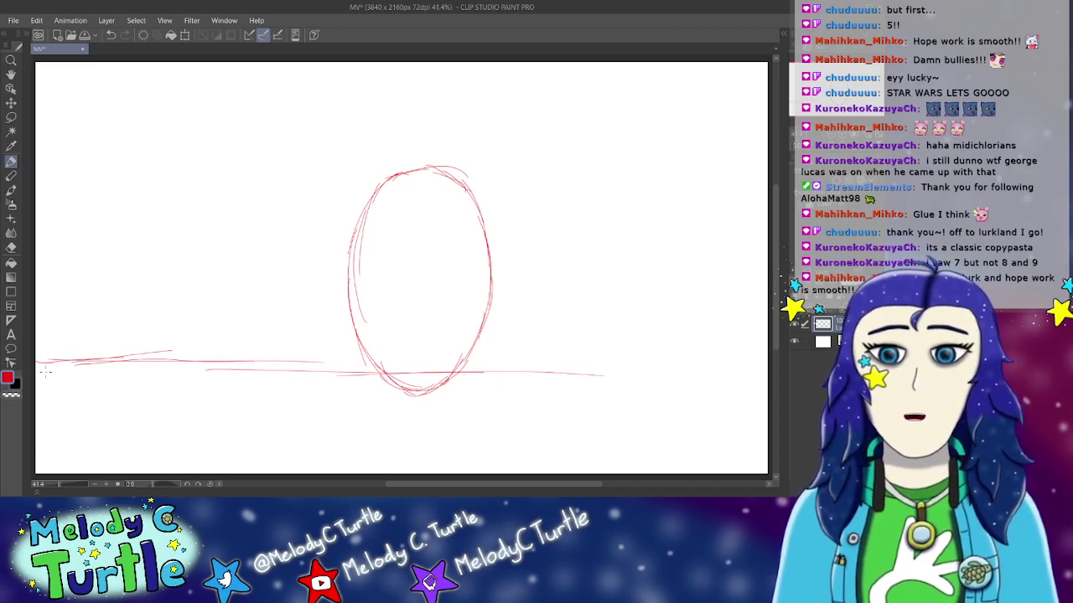
{"action": "left_click_drag", "start_coordinate": [36, 372], "coordinate": [767, 381]}
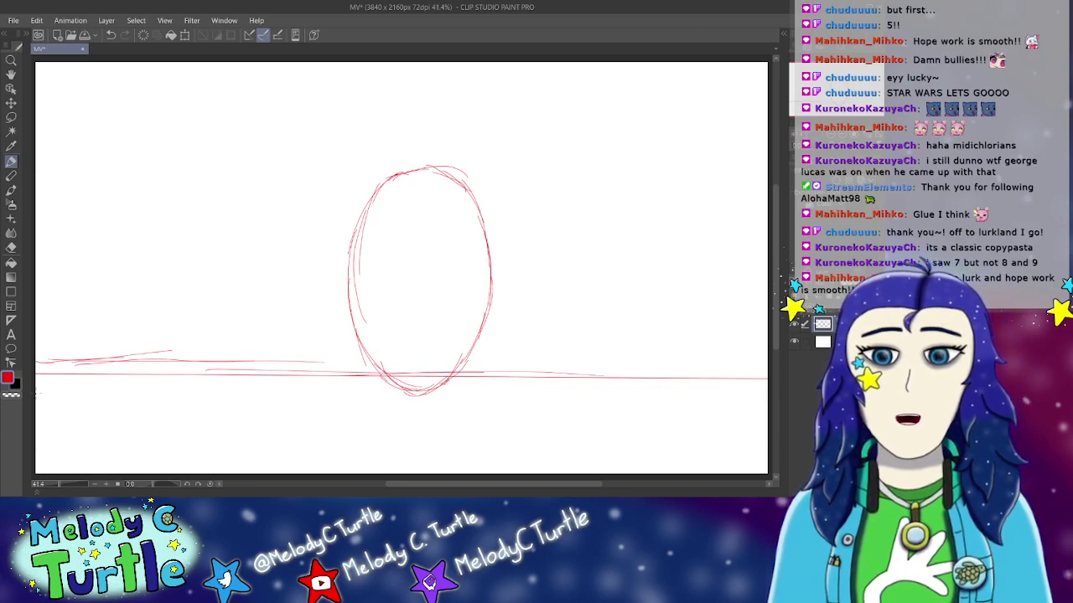
{"action": "left_click_drag", "start_coordinate": [37, 393], "coordinate": [767, 400]}
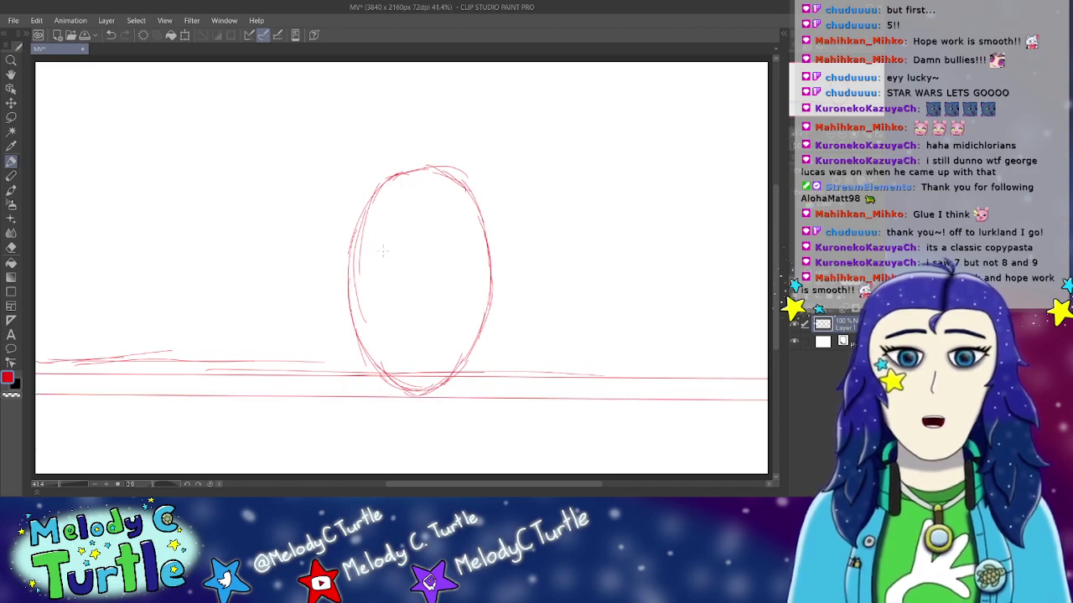
Step: Sketch two slanted limbs with curved ends at the oval's lower sides and a horizontal line along the canvas's lower edge
{"action": "mouse_move", "coordinate": [374, 281]}
{"action": "left_mouse_down"}
{"action": "mouse_move", "coordinate": [356, 367]}
{"action": "mouse_move", "coordinate": [339, 363]}
{"action": "mouse_move", "coordinate": [365, 374]}
{"action": "left_mouse_up"}
{"action": "mouse_move", "coordinate": [461, 285]}
{"action": "left_mouse_down"}
{"action": "mouse_move", "coordinate": [474, 369]}
{"action": "mouse_move", "coordinate": [503, 379]}
{"action": "mouse_move", "coordinate": [513, 365]}
{"action": "left_mouse_up"}
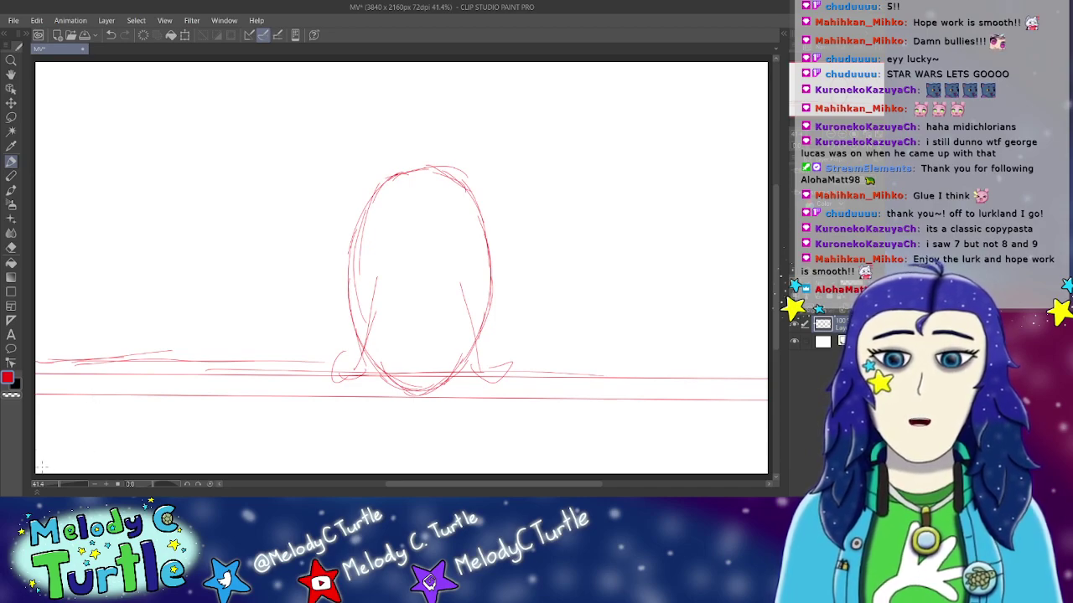
{"action": "left_click_drag", "start_coordinate": [39, 465], "coordinate": [769, 466]}
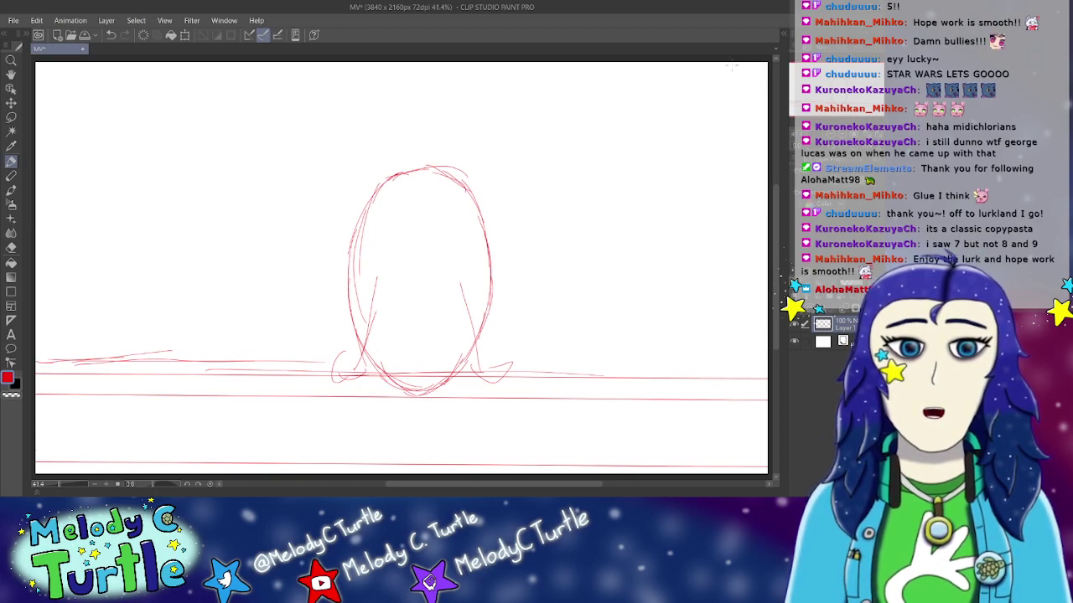
Step: Sketch a vertical line near the canvas's right edge, from the upper edge down to the ledge line
{"action": "left_click_drag", "start_coordinate": [734, 59], "coordinate": [736, 188]}
{"action": "left_click_drag", "start_coordinate": [732, 122], "coordinate": [735, 249]}
{"action": "left_click_drag", "start_coordinate": [734, 97], "coordinate": [736, 251]}
{"action": "left_click_drag", "start_coordinate": [733, 202], "coordinate": [731, 307]}
{"action": "left_click_drag", "start_coordinate": [736, 228], "coordinate": [735, 359]}
{"action": "left_click_drag", "start_coordinate": [728, 283], "coordinate": [727, 301]}
{"action": "left_click_drag", "start_coordinate": [725, 307], "coordinate": [732, 372]}
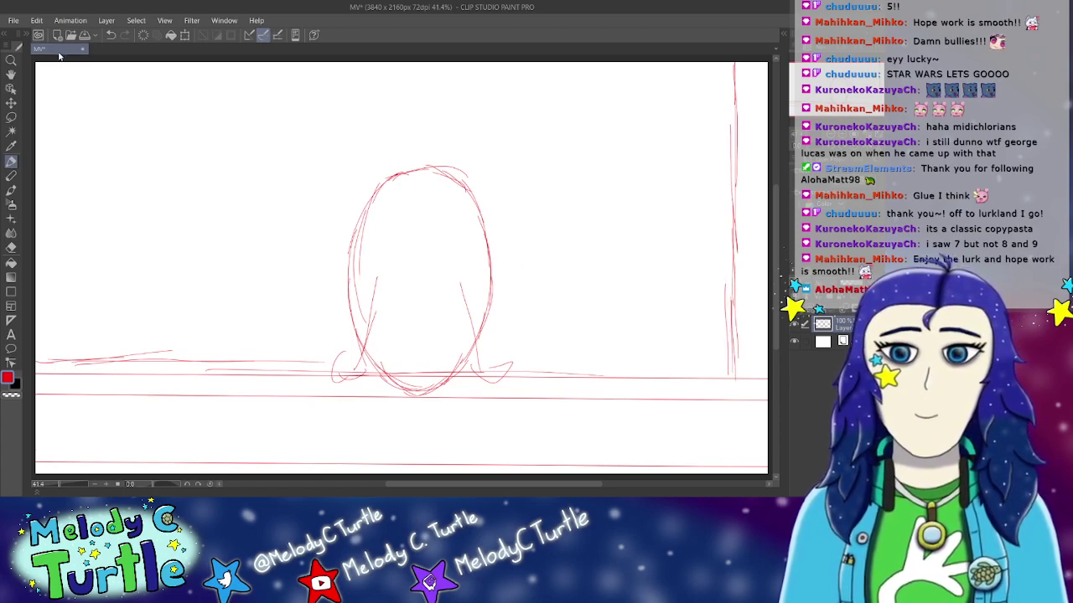
Step: Sketch a matching vertical line near the canvas's left edge down to the ledge, with a short horizontal stroke branching off near its upper end
{"action": "left_click_drag", "start_coordinate": [61, 67], "coordinate": [63, 200]}
{"action": "left_click_drag", "start_coordinate": [62, 87], "coordinate": [64, 228]}
{"action": "left_click_drag", "start_coordinate": [64, 144], "coordinate": [68, 267]}
{"action": "left_click_drag", "start_coordinate": [58, 196], "coordinate": [65, 309]}
{"action": "left_click_drag", "start_coordinate": [64, 239], "coordinate": [69, 354]}
{"action": "left_click_drag", "start_coordinate": [63, 301], "coordinate": [70, 359]}
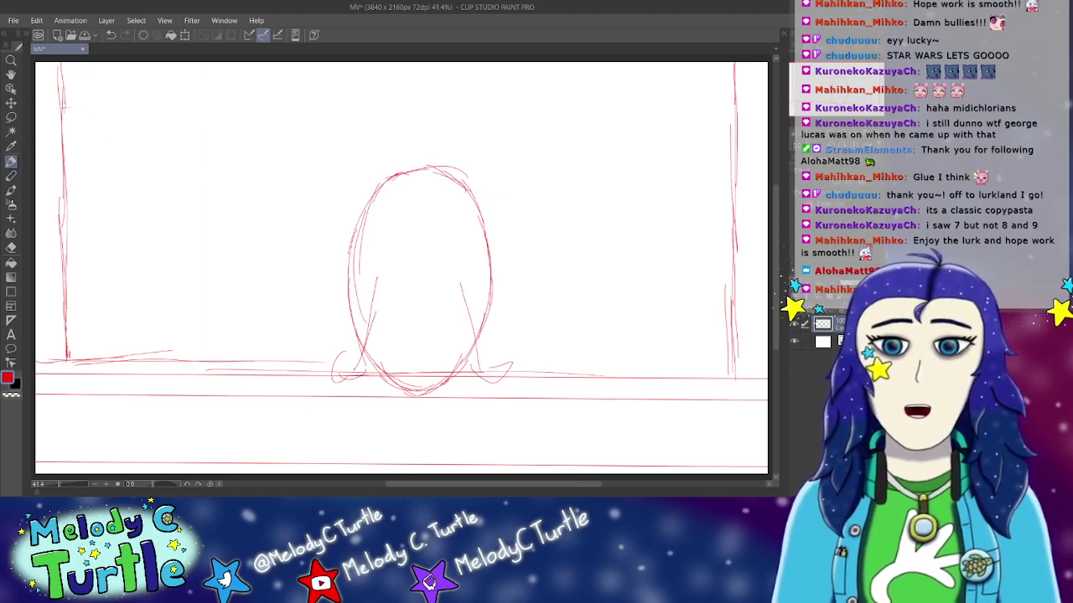
{"action": "left_click_drag", "start_coordinate": [65, 103], "coordinate": [155, 95]}
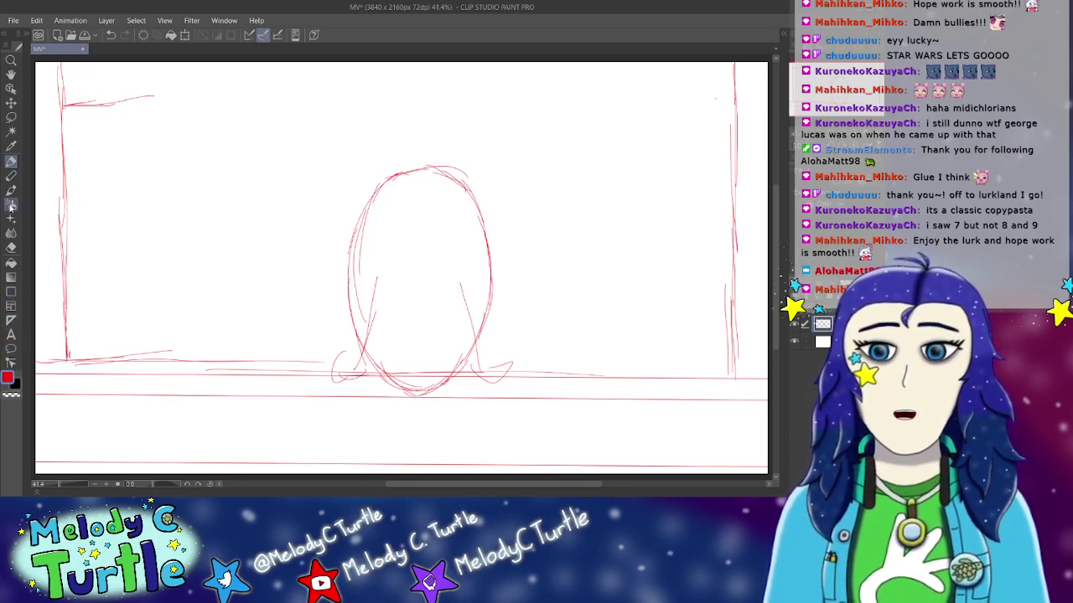
Step: Erase most of the oval's left side with the Eraser tool
{"action": "left_click", "coordinate": [11, 247]}
{"action": "left_click_drag", "start_coordinate": [356, 340], "coordinate": [358, 331]}
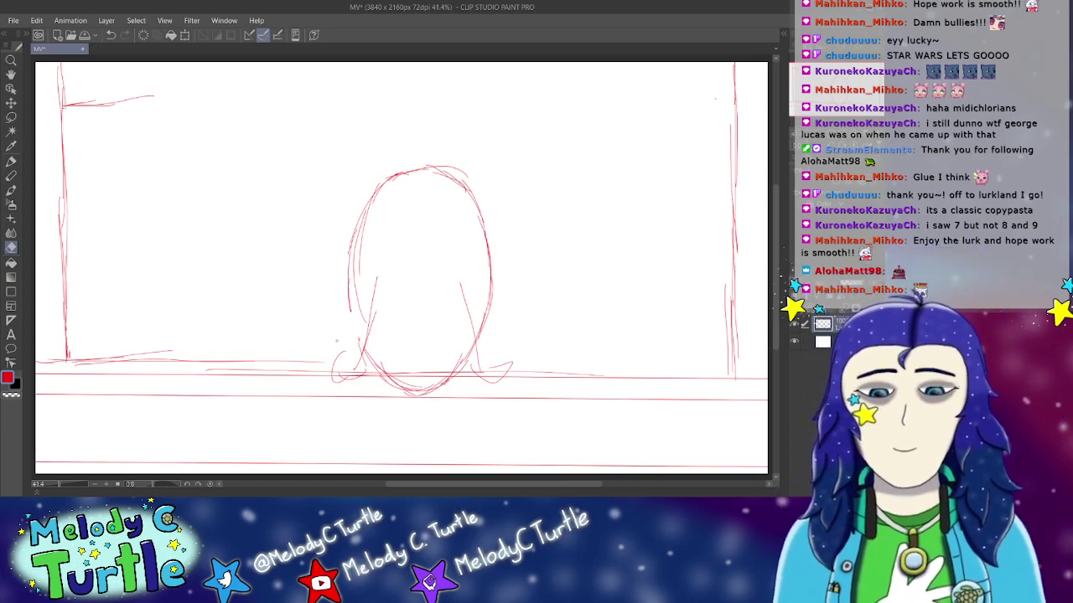
{"action": "left_click_drag", "start_coordinate": [362, 324], "coordinate": [353, 225]}
{"action": "mouse_move", "coordinate": [354, 272]}
{"action": "left_mouse_down"}
{"action": "mouse_move", "coordinate": [362, 220]}
{"action": "mouse_move", "coordinate": [362, 251]}
{"action": "left_mouse_up"}
{"action": "left_click_drag", "start_coordinate": [363, 224], "coordinate": [369, 201]}
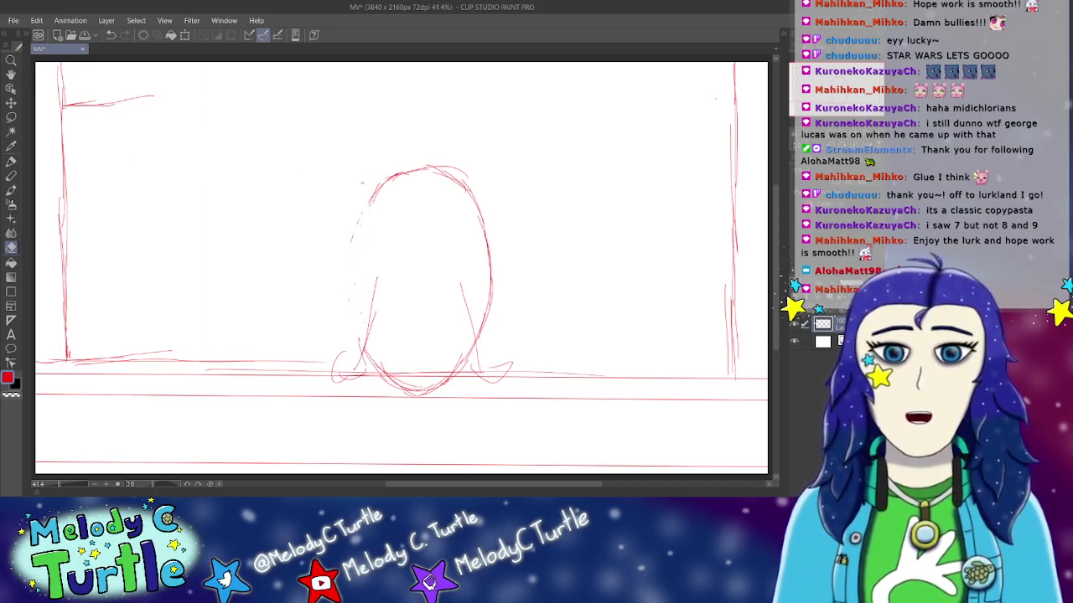
Step: Add a new layer above the red sketch, set the drawing colour to blue and activate the Pen tool
{"action": "left_click", "coordinate": [800, 316]}
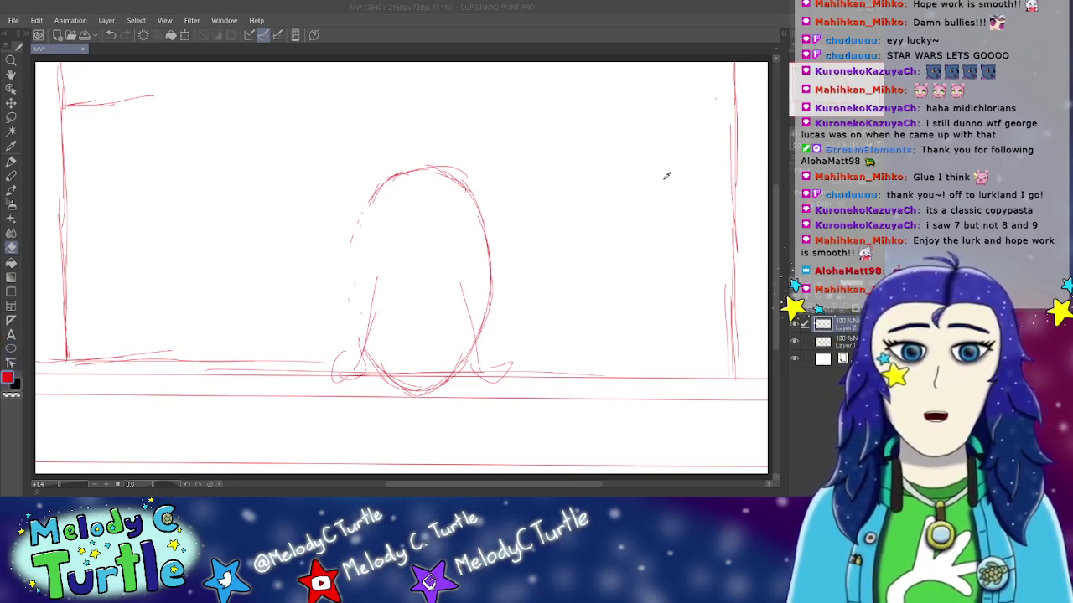
{"action": "left_click", "coordinate": [554, 342]}
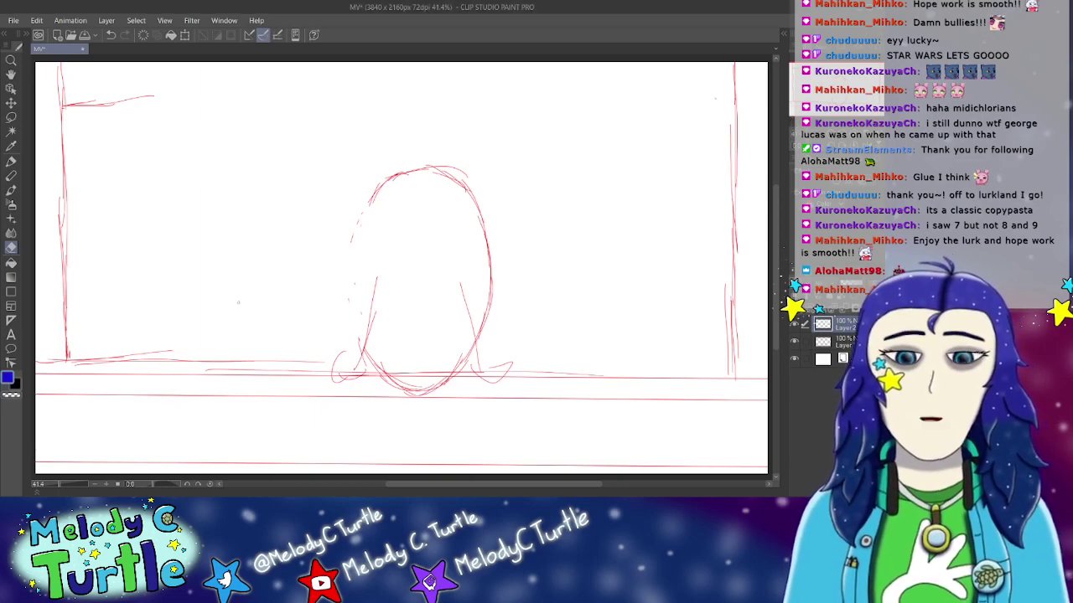
{"action": "key", "text": "p"}
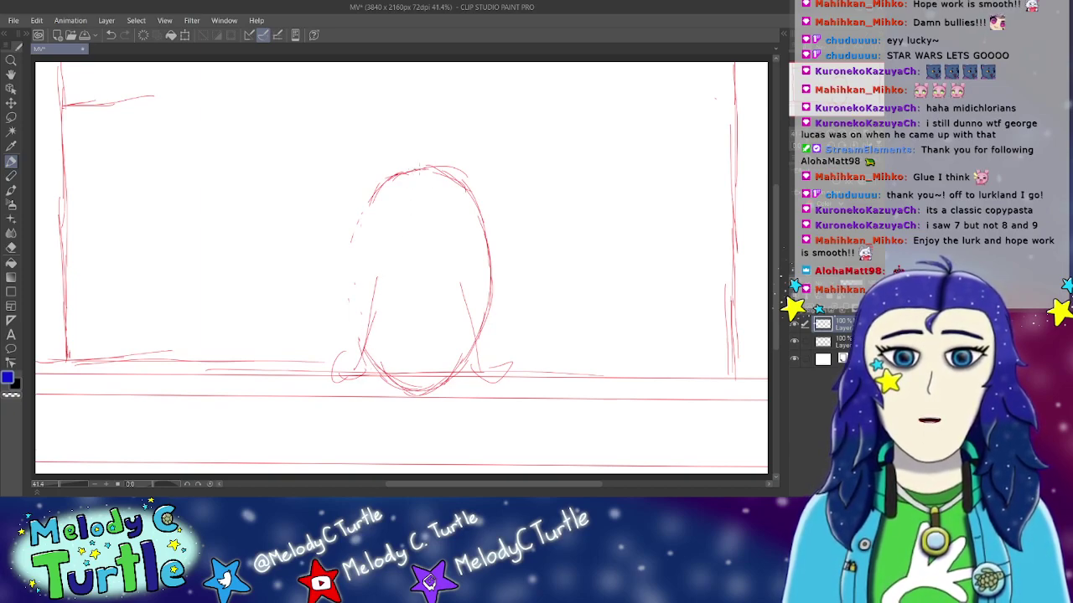
Step: Sketch the figure's head as an upright oval inside the top of the red guide, with a short neck flaring into both shoulders
{"action": "mouse_move", "coordinate": [427, 169]}
{"action": "left_mouse_down"}
{"action": "mouse_move", "coordinate": [392, 187]}
{"action": "mouse_move", "coordinate": [437, 172]}
{"action": "mouse_move", "coordinate": [392, 197]}
{"action": "left_mouse_up"}
{"action": "left_click_drag", "start_coordinate": [394, 186], "coordinate": [413, 237]}
{"action": "left_click_drag", "start_coordinate": [441, 178], "coordinate": [449, 222]}
{"action": "mouse_move", "coordinate": [448, 189]}
{"action": "left_mouse_down"}
{"action": "mouse_move", "coordinate": [440, 232]}
{"action": "mouse_move", "coordinate": [420, 243]}
{"action": "mouse_move", "coordinate": [439, 233]}
{"action": "mouse_move", "coordinate": [398, 247]}
{"action": "mouse_move", "coordinate": [395, 225]}
{"action": "mouse_move", "coordinate": [408, 244]}
{"action": "mouse_move", "coordinate": [389, 250]}
{"action": "mouse_move", "coordinate": [452, 251]}
{"action": "left_mouse_up"}
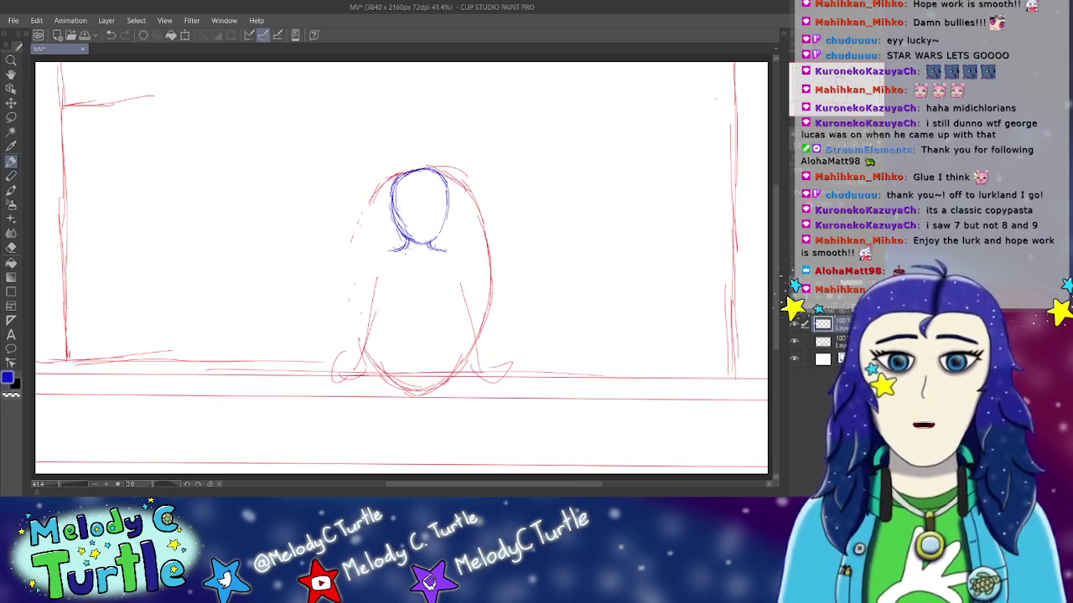
{"action": "left_click_drag", "start_coordinate": [407, 250], "coordinate": [387, 256]}
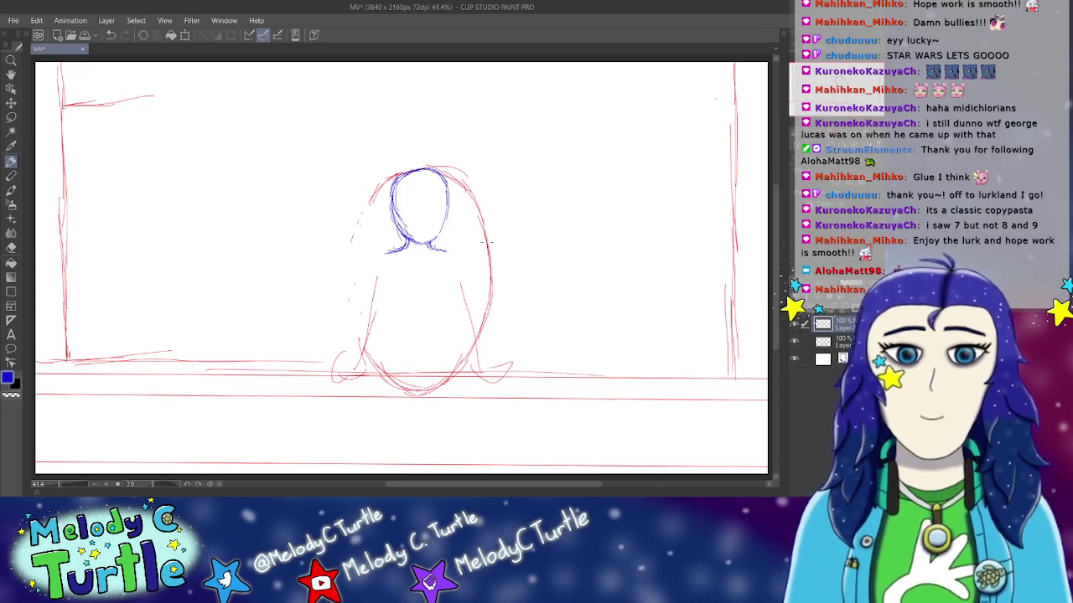
Step: Sketch the left shoulder, outer arm and hand resting on the ledge, and trim the hand's outer edge with the Eraser before restoring the Pen
{"action": "mouse_move", "coordinate": [396, 245]}
{"action": "left_mouse_down"}
{"action": "mouse_move", "coordinate": [360, 272]}
{"action": "mouse_move", "coordinate": [359, 302]}
{"action": "left_mouse_up"}
{"action": "mouse_move", "coordinate": [371, 263]}
{"action": "left_mouse_down"}
{"action": "mouse_move", "coordinate": [339, 361]}
{"action": "mouse_move", "coordinate": [319, 374]}
{"action": "mouse_move", "coordinate": [354, 377]}
{"action": "mouse_move", "coordinate": [366, 357]}
{"action": "left_mouse_up"}
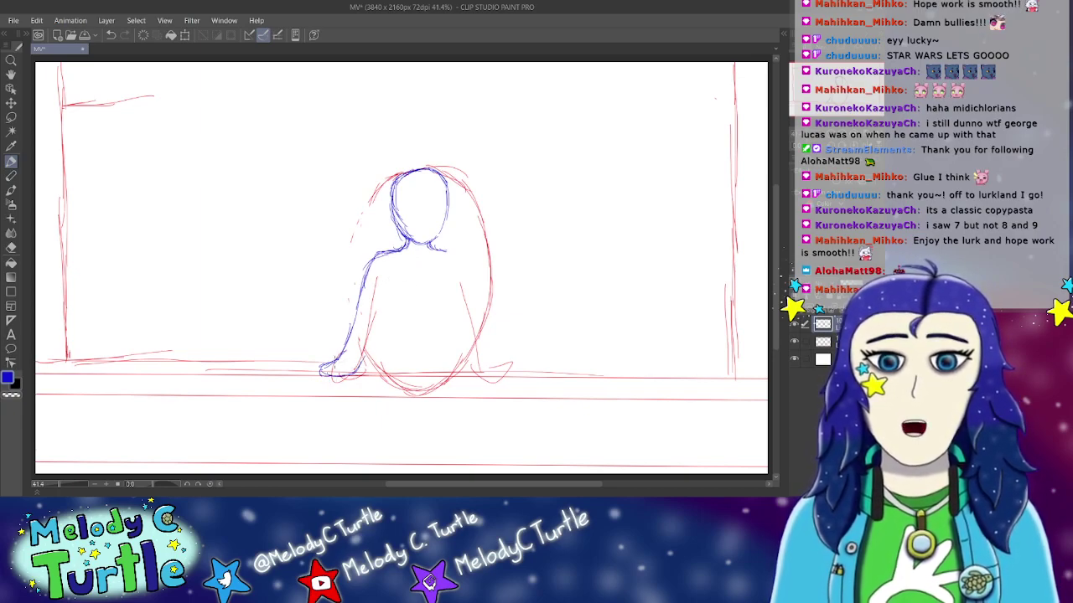
{"action": "left_click_drag", "start_coordinate": [337, 357], "coordinate": [321, 381]}
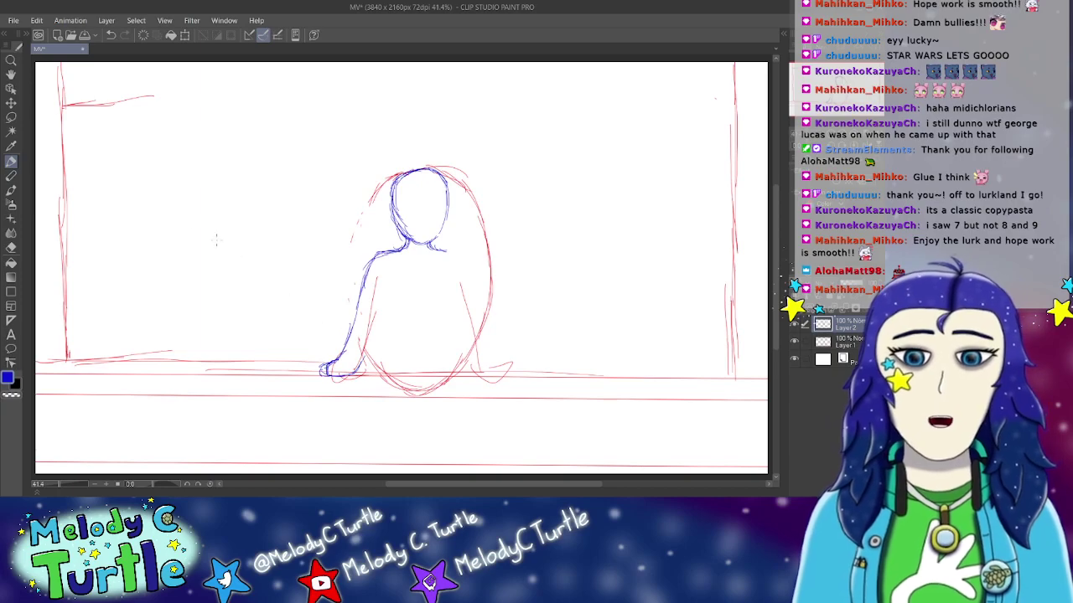
{"action": "left_click", "coordinate": [11, 247]}
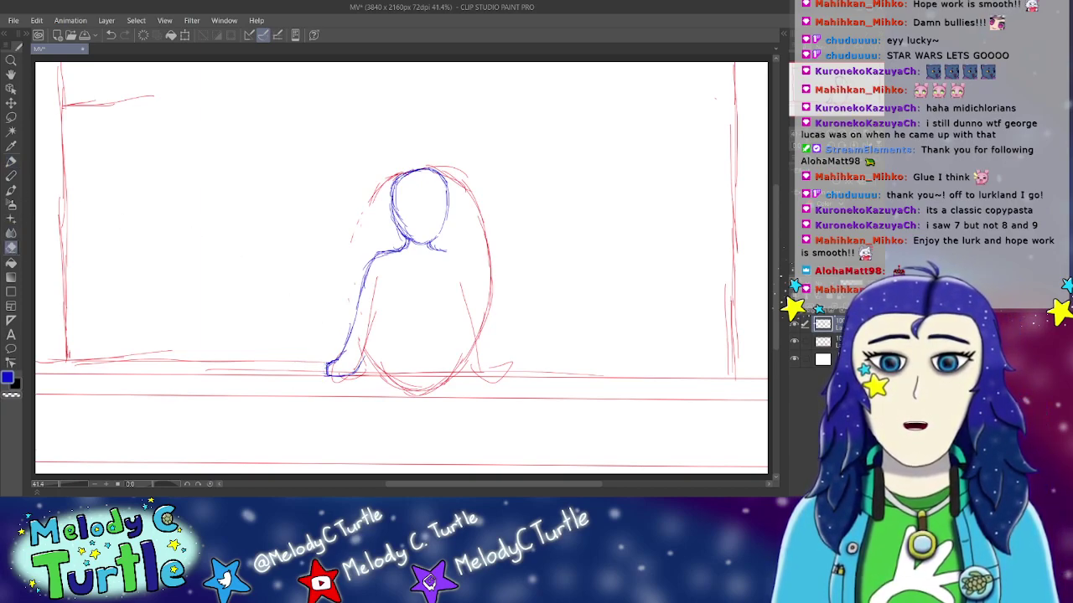
{"action": "left_click", "coordinate": [11, 161]}
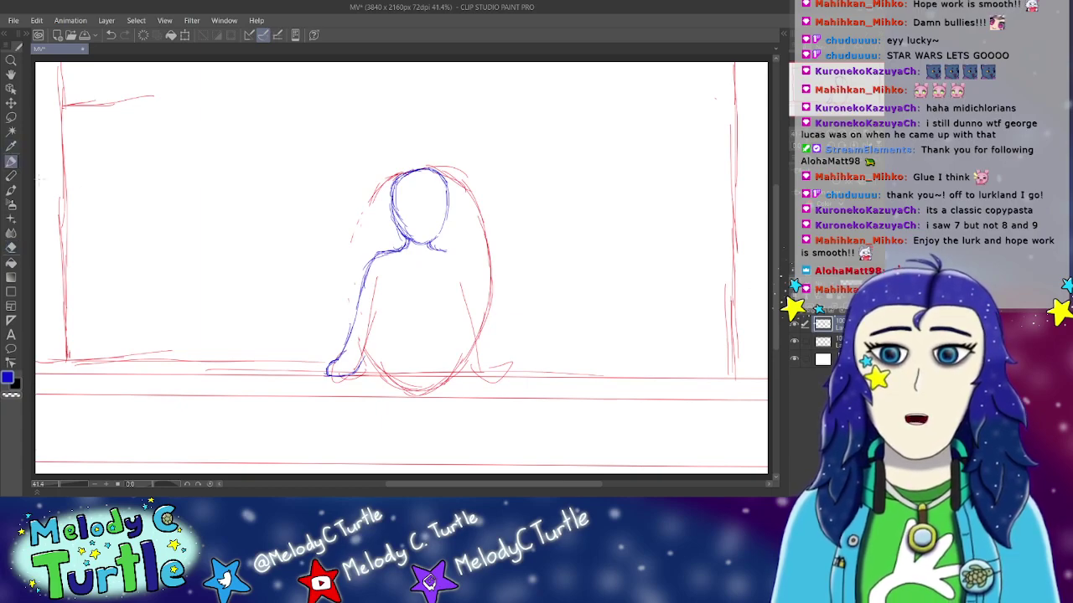
Step: Sketch the right shoulder, outer arm and hand down to the ledge, and add the inner edges of both arms
{"action": "mouse_move", "coordinate": [437, 248]}
{"action": "left_mouse_down"}
{"action": "mouse_move", "coordinate": [463, 264]}
{"action": "mouse_move", "coordinate": [480, 322]}
{"action": "left_mouse_up"}
{"action": "mouse_move", "coordinate": [470, 283]}
{"action": "left_mouse_down"}
{"action": "mouse_move", "coordinate": [491, 355]}
{"action": "mouse_move", "coordinate": [513, 377]}
{"action": "left_mouse_up"}
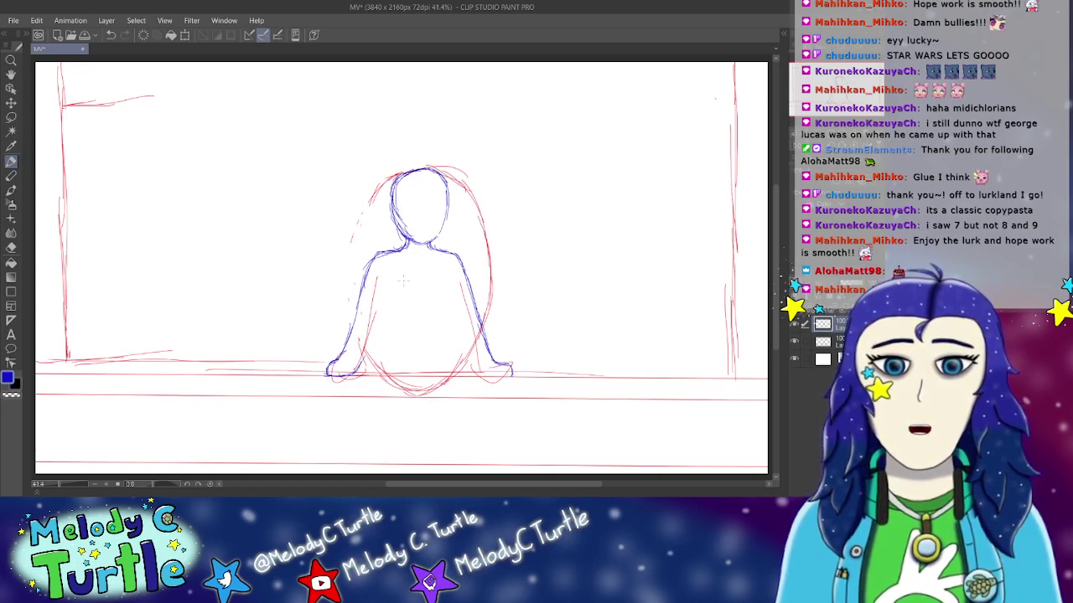
{"action": "left_click_drag", "start_coordinate": [391, 282], "coordinate": [362, 362]}
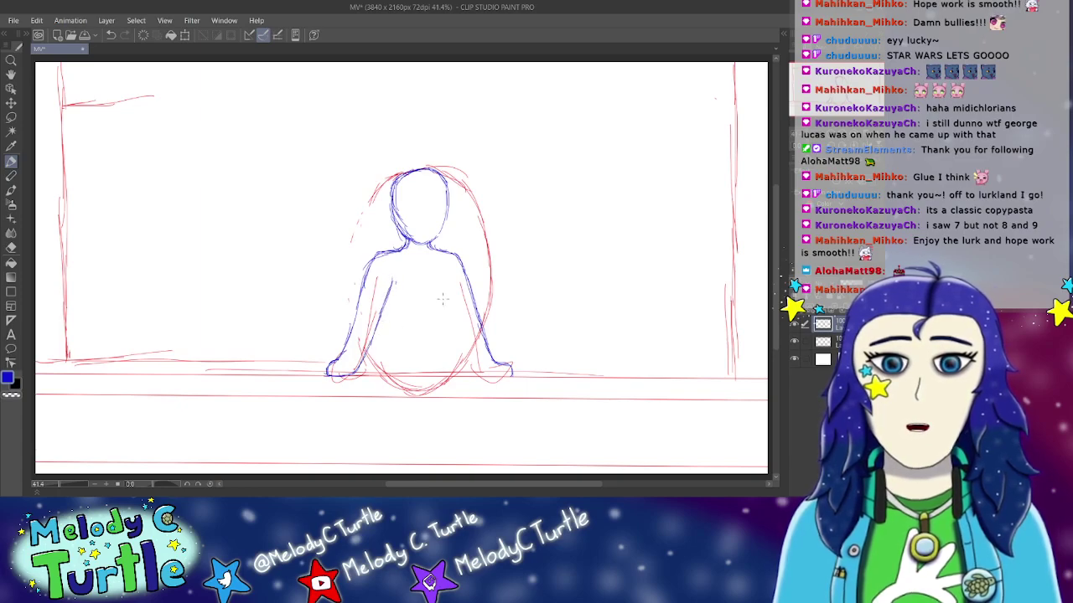
{"action": "left_click_drag", "start_coordinate": [444, 280], "coordinate": [454, 344]}
{"action": "left_click_drag", "start_coordinate": [446, 300], "coordinate": [478, 369]}
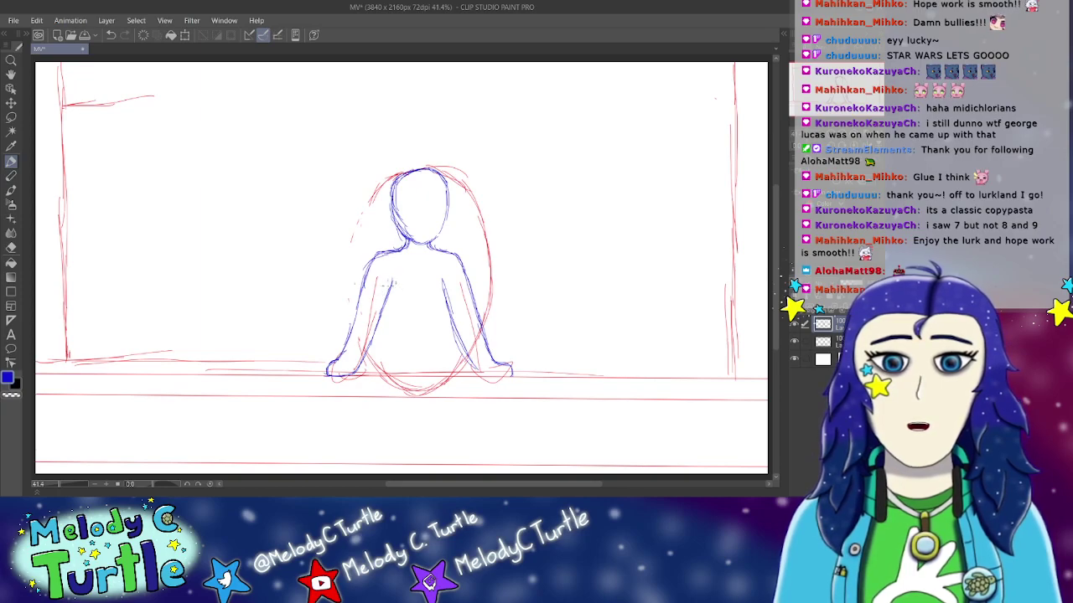
Step: Sketch the torso's two sides between the arms and close them with a rounded seat dipping just below the ledge line
{"action": "mouse_move", "coordinate": [389, 280]}
{"action": "left_mouse_down"}
{"action": "mouse_move", "coordinate": [386, 325]}
{"action": "mouse_move", "coordinate": [386, 296]}
{"action": "left_mouse_up"}
{"action": "left_click_drag", "start_coordinate": [385, 308], "coordinate": [383, 342]}
{"action": "mouse_move", "coordinate": [386, 286]}
{"action": "left_mouse_down"}
{"action": "mouse_move", "coordinate": [382, 369]}
{"action": "mouse_move", "coordinate": [428, 388]}
{"action": "left_mouse_up"}
{"action": "left_click_drag", "start_coordinate": [398, 383], "coordinate": [434, 389]}
{"action": "left_click_drag", "start_coordinate": [397, 391], "coordinate": [442, 385]}
{"action": "left_click_drag", "start_coordinate": [443, 278], "coordinate": [451, 378]}
{"action": "mouse_move", "coordinate": [448, 348]}
{"action": "left_mouse_down"}
{"action": "mouse_move", "coordinate": [452, 385]}
{"action": "mouse_move", "coordinate": [422, 387]}
{"action": "left_mouse_up"}
{"action": "left_click_drag", "start_coordinate": [378, 353], "coordinate": [397, 388]}
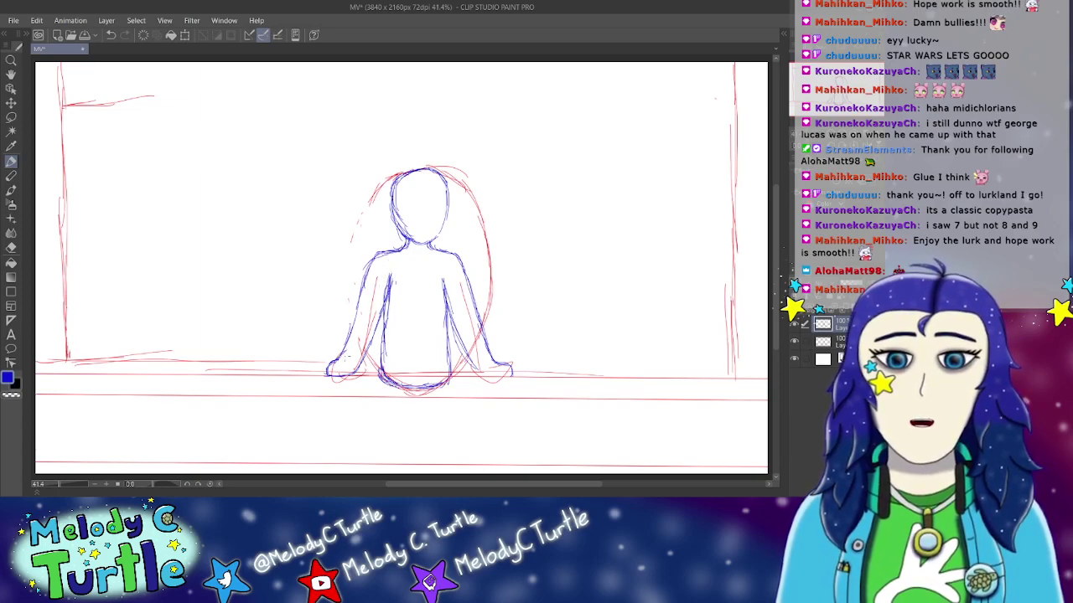
Step: Add curved sleeve cuffs at both wrists and a jacket hem line across the lower torso
{"action": "left_click_drag", "start_coordinate": [334, 346], "coordinate": [367, 369]}
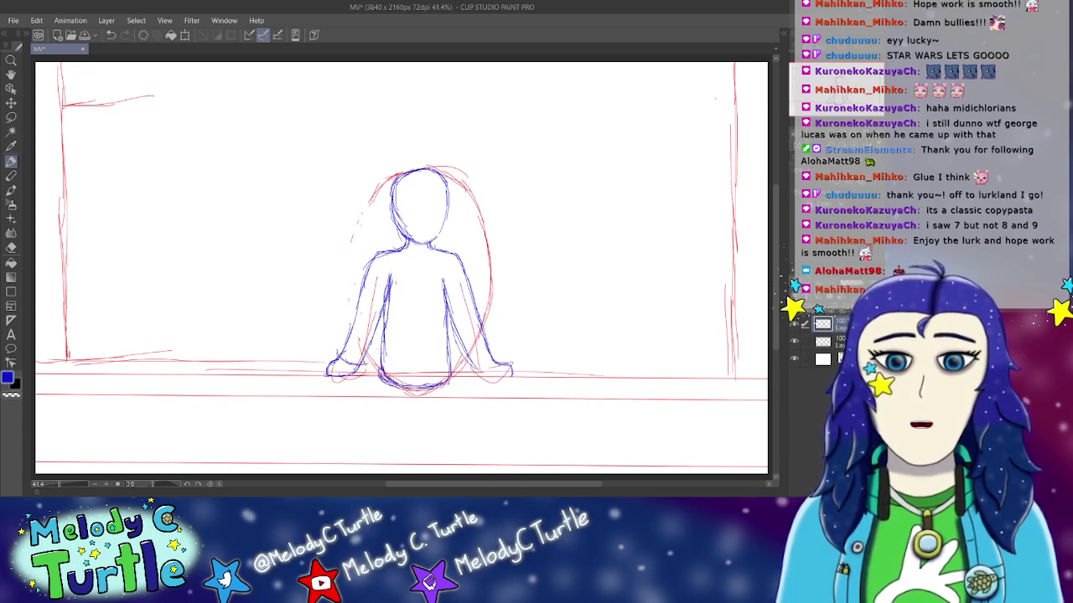
{"action": "left_click_drag", "start_coordinate": [466, 360], "coordinate": [496, 364]}
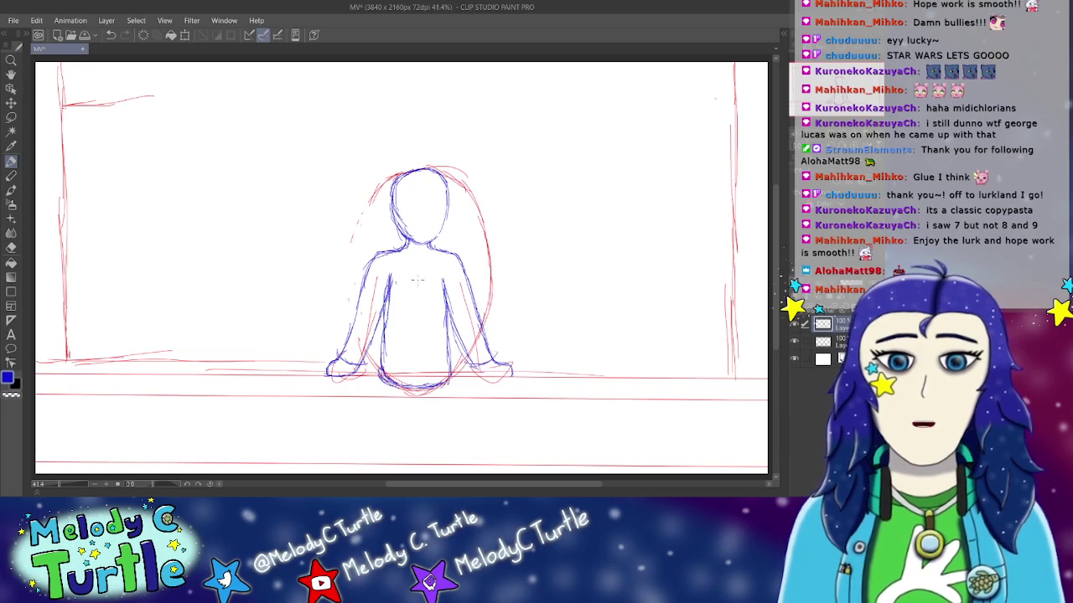
{"action": "left_click_drag", "start_coordinate": [379, 361], "coordinate": [393, 373]}
{"action": "left_click_drag", "start_coordinate": [384, 365], "coordinate": [446, 370]}
{"action": "mouse_move", "coordinate": [417, 367]}
{"action": "left_mouse_down"}
{"action": "mouse_move", "coordinate": [444, 375]}
{"action": "mouse_move", "coordinate": [456, 365]}
{"action": "left_mouse_up"}
{"action": "left_click_drag", "start_coordinate": [448, 370], "coordinate": [458, 361]}
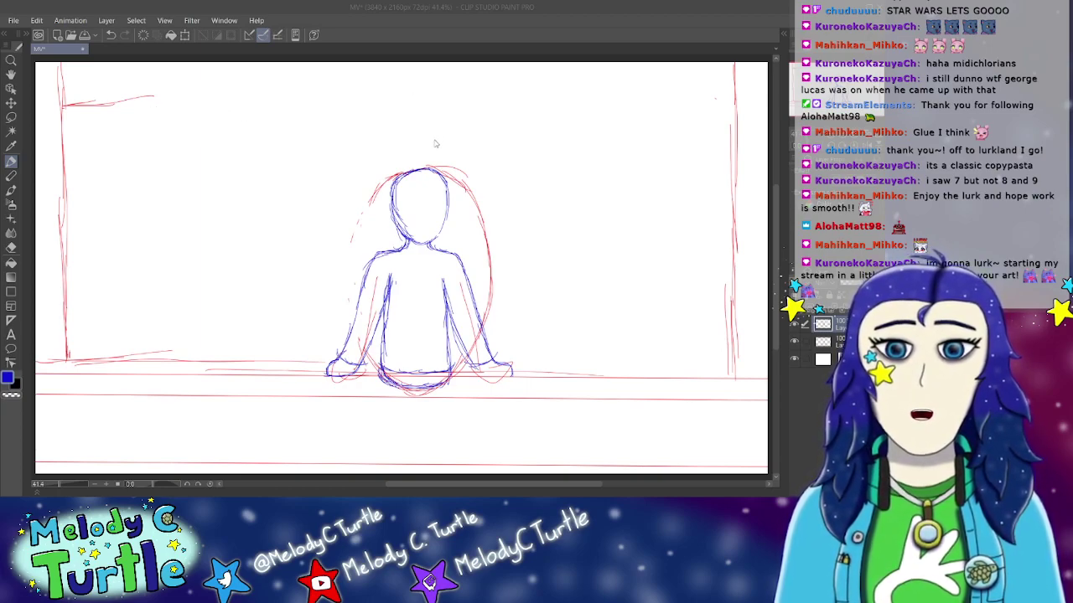
Step: Open End Card.png as a reference and arrange it beside the MV canvas, with the sketched figure enlarged to 66.7%
{"action": "double_click", "coordinate": [262, 143]}
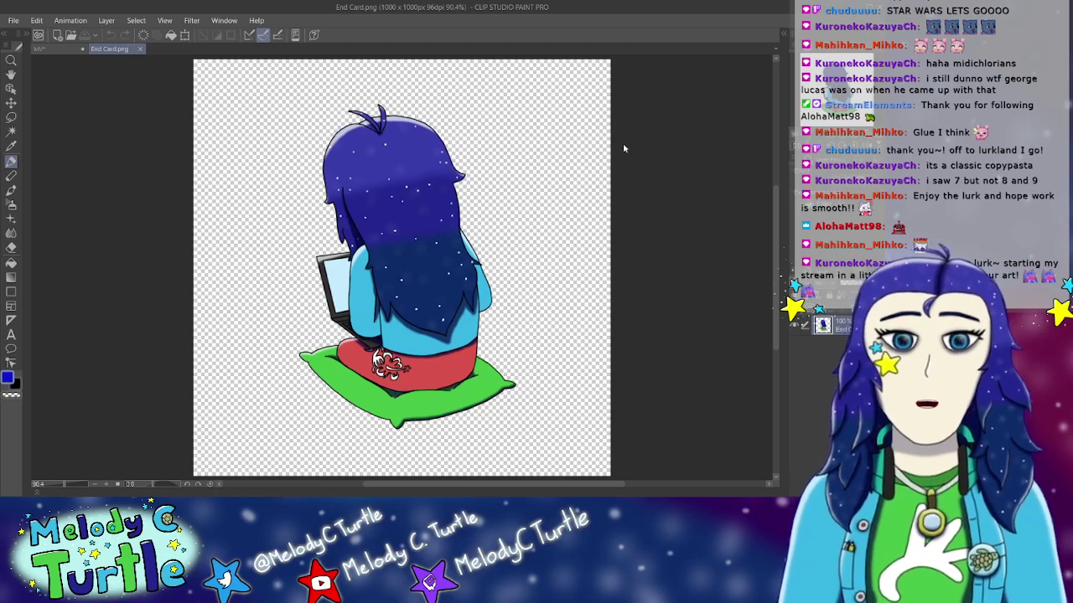
{"action": "left_click_drag", "start_coordinate": [732, 168], "coordinate": [772, 171]}
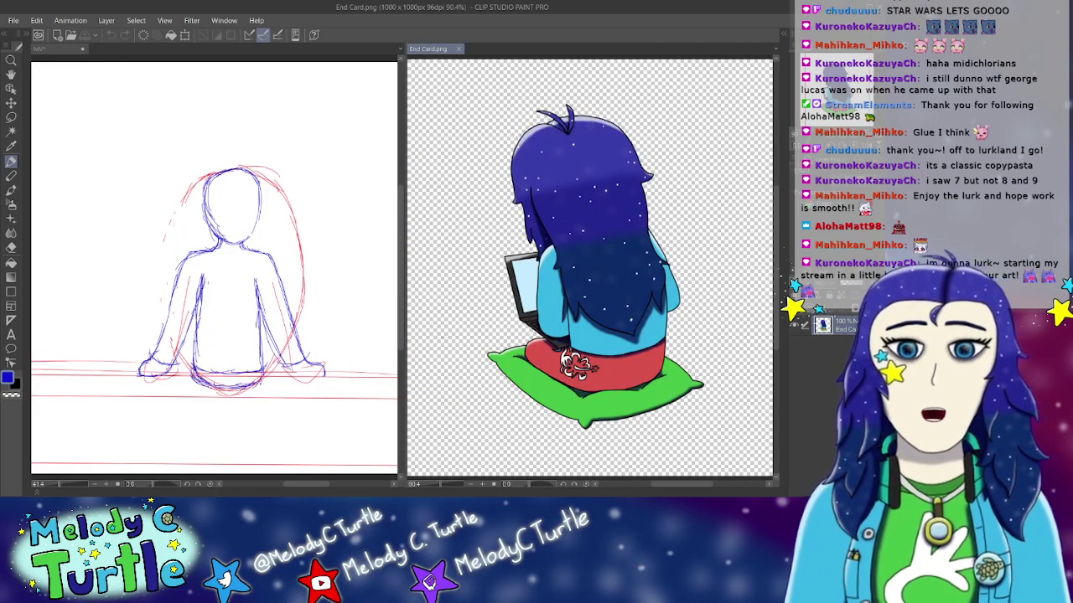
{"action": "left_click", "coordinate": [104, 487]}
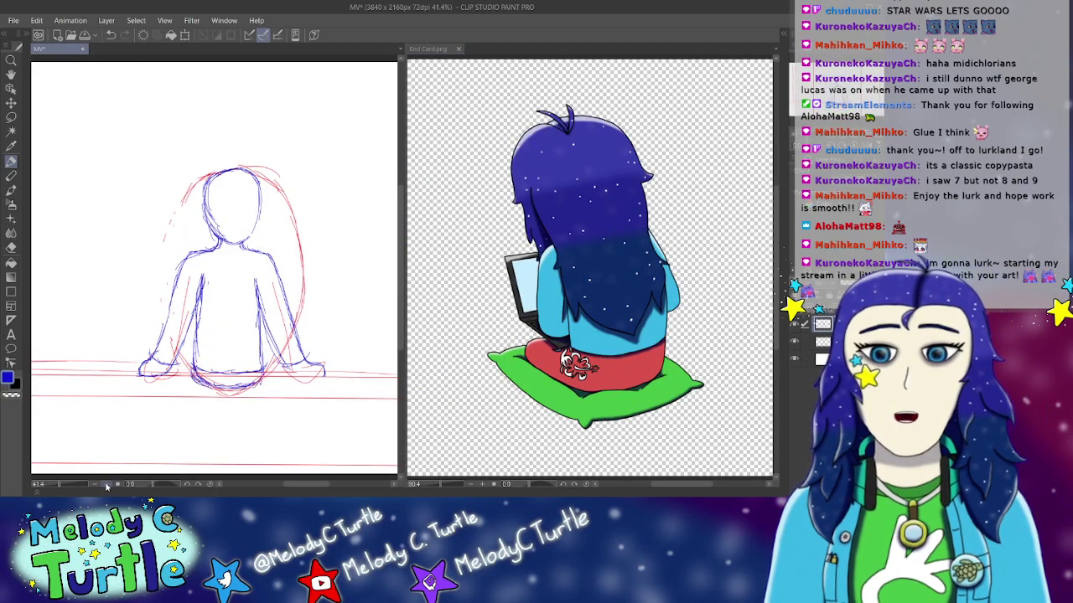
{"action": "left_click", "coordinate": [106, 486]}
{"action": "left_click", "coordinate": [107, 486]}
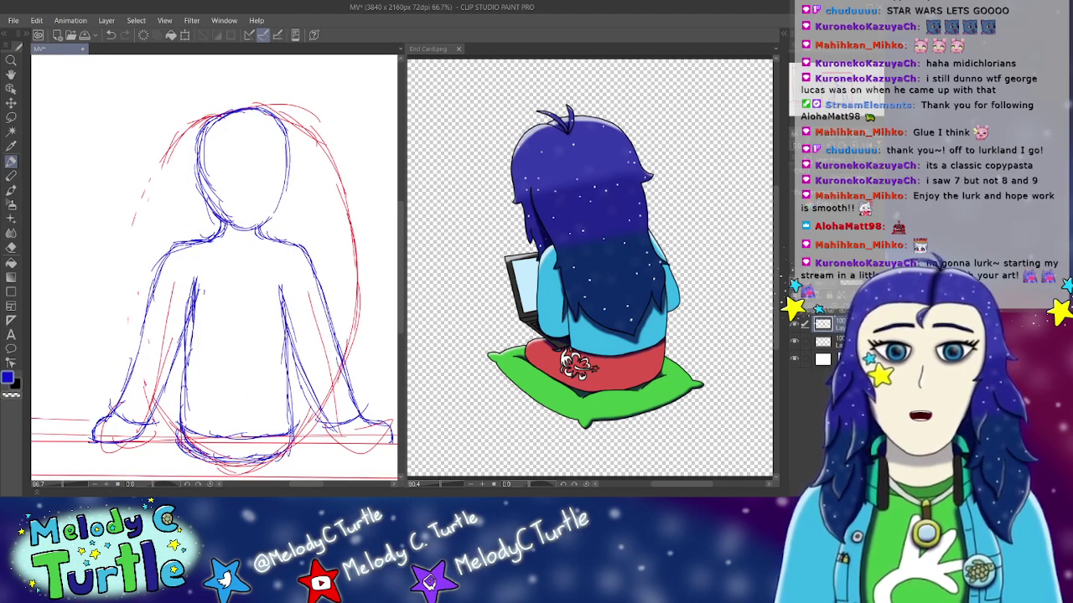
{"action": "left_click_drag", "start_coordinate": [309, 490], "coordinate": [319, 490]}
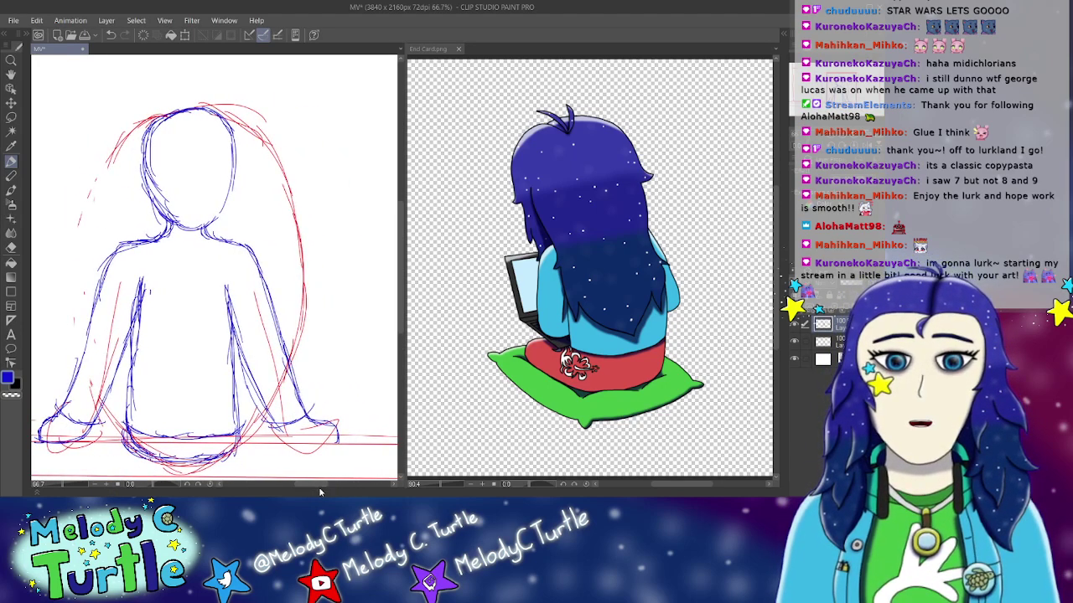
{"action": "scroll", "coordinate": [388, 268], "scroll_direction": "down", "scroll_amount": 2}
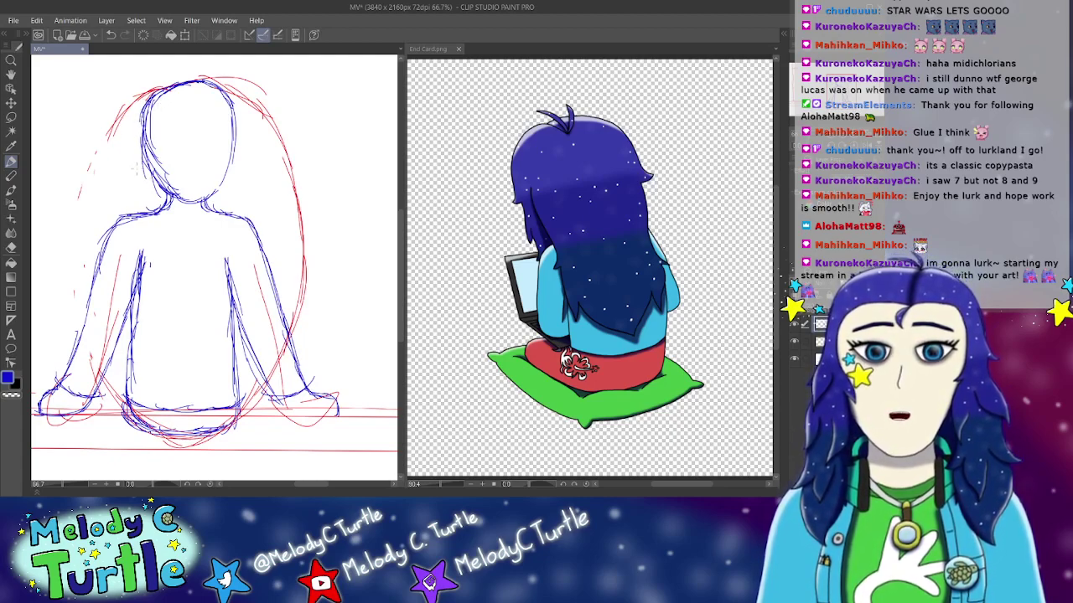
Step: Sketch the long hair's outer edges from both sides of the head past the shoulders, with a small flicked lock on the right side
{"action": "left_click_drag", "start_coordinate": [144, 146], "coordinate": [148, 256]}
{"action": "mouse_move", "coordinate": [142, 201]}
{"action": "left_mouse_down"}
{"action": "mouse_move", "coordinate": [140, 256]}
{"action": "mouse_move", "coordinate": [152, 248]}
{"action": "left_mouse_up"}
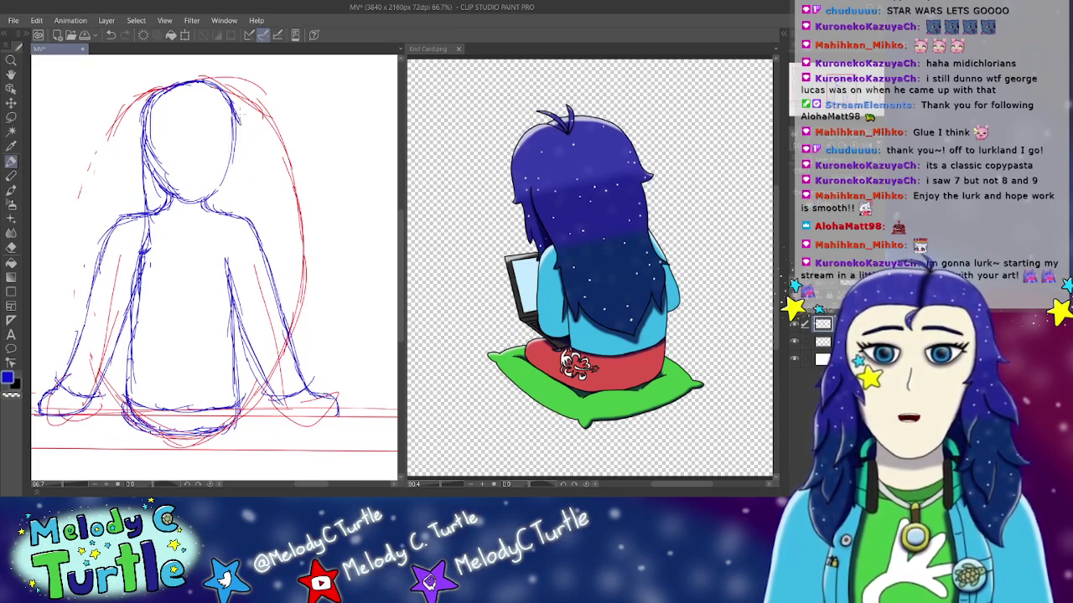
{"action": "mouse_move", "coordinate": [238, 121]}
{"action": "left_mouse_down"}
{"action": "mouse_move", "coordinate": [250, 130]}
{"action": "mouse_move", "coordinate": [236, 161]}
{"action": "mouse_move", "coordinate": [243, 205]}
{"action": "mouse_move", "coordinate": [226, 233]}
{"action": "left_mouse_up"}
{"action": "mouse_move", "coordinate": [239, 194]}
{"action": "left_mouse_down"}
{"action": "mouse_move", "coordinate": [223, 251]}
{"action": "mouse_move", "coordinate": [235, 289]}
{"action": "left_mouse_up"}
{"action": "left_click_drag", "start_coordinate": [235, 235], "coordinate": [233, 290]}
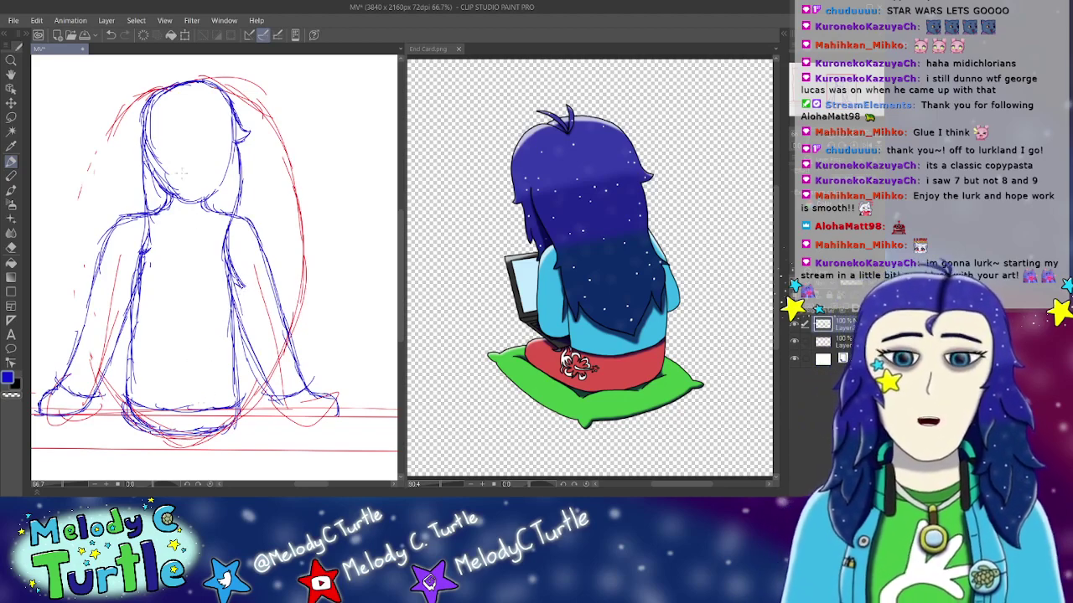
Step: Open Avatar PSD Merged Parts.psd beside the reference and hide the green shirt layer to expose the back hair's lower edge
{"action": "left_click", "coordinate": [453, 59]}
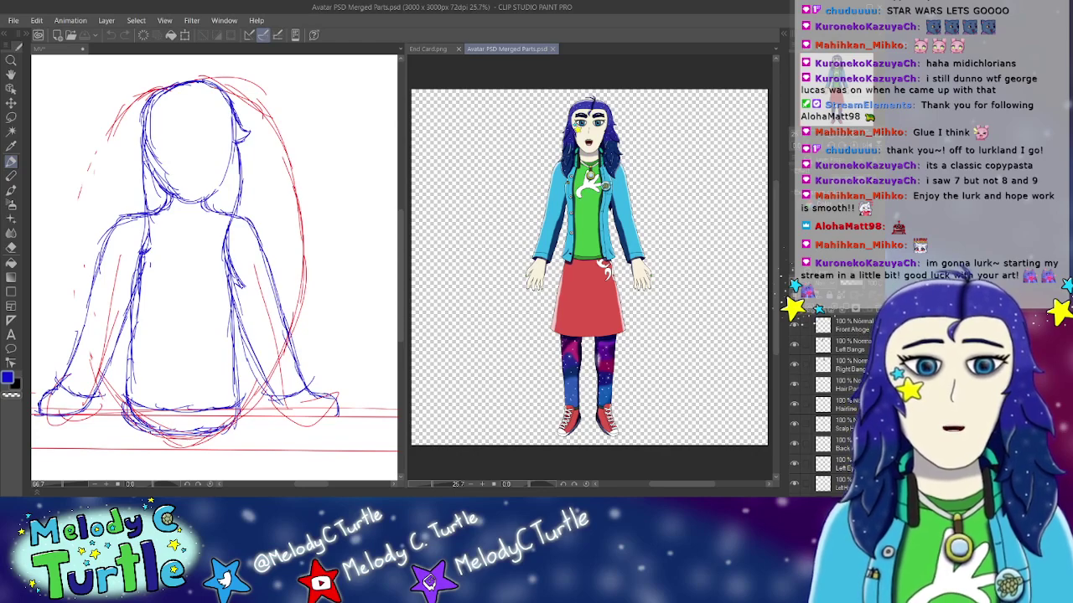
{"action": "scroll", "coordinate": [821, 402], "scroll_direction": "down", "scroll_amount": 5}
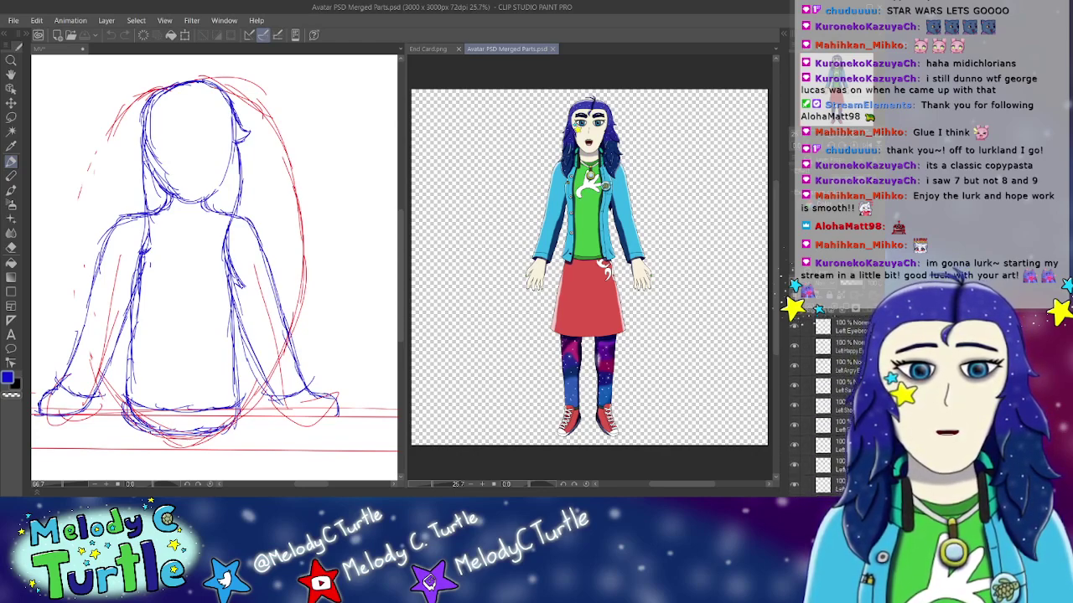
{"action": "scroll", "coordinate": [821, 402], "scroll_direction": "down", "scroll_amount": 1}
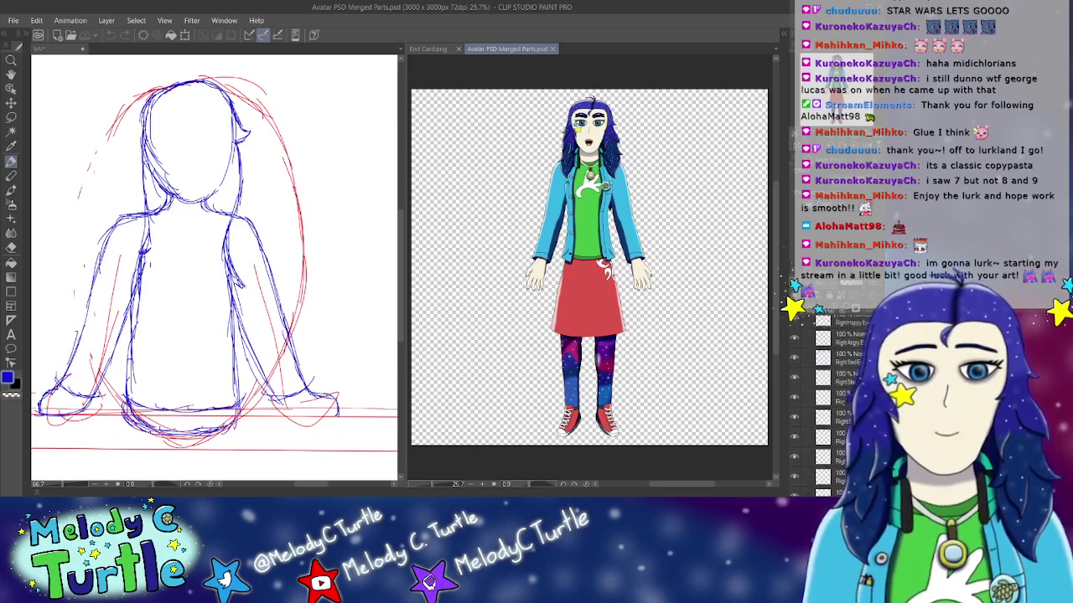
{"action": "scroll", "coordinate": [822, 402], "scroll_direction": "down", "scroll_amount": 4}
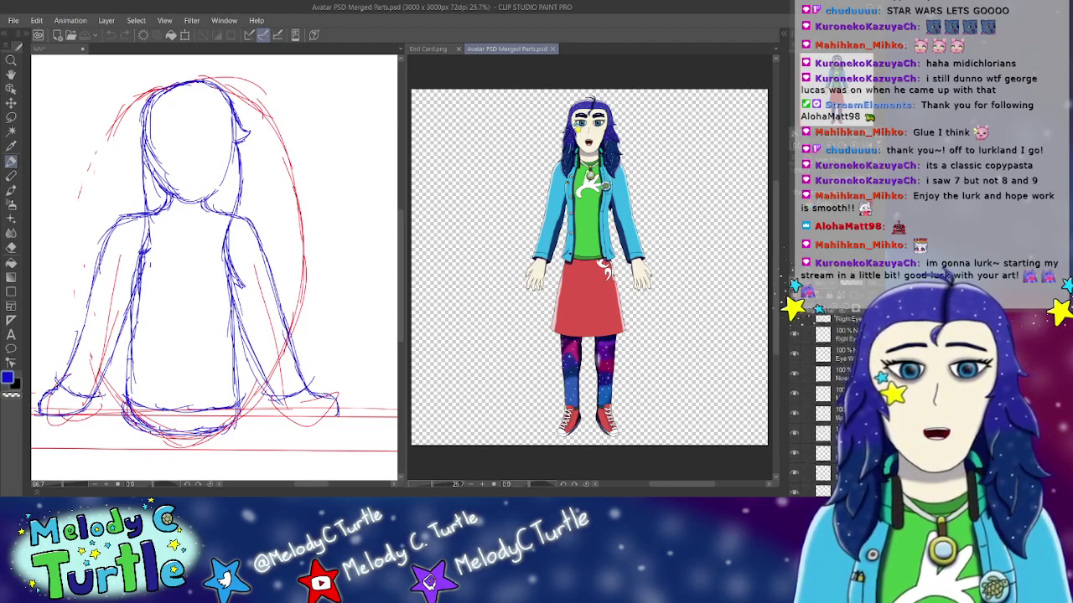
{"action": "scroll", "coordinate": [821, 402], "scroll_direction": "down", "scroll_amount": 4}
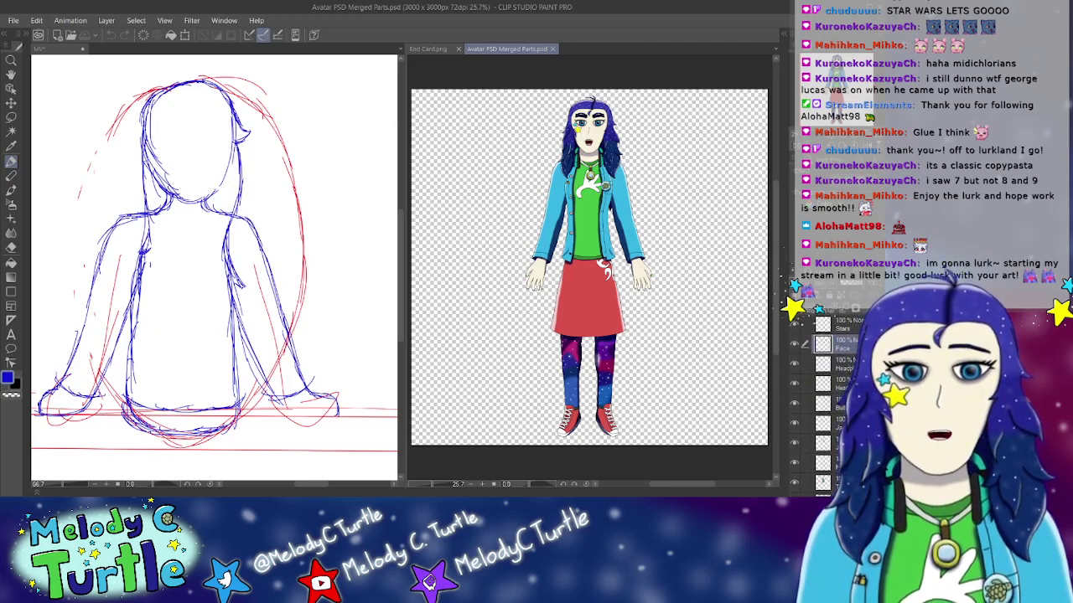
{"action": "scroll", "coordinate": [822, 402], "scroll_direction": "down", "scroll_amount": 2}
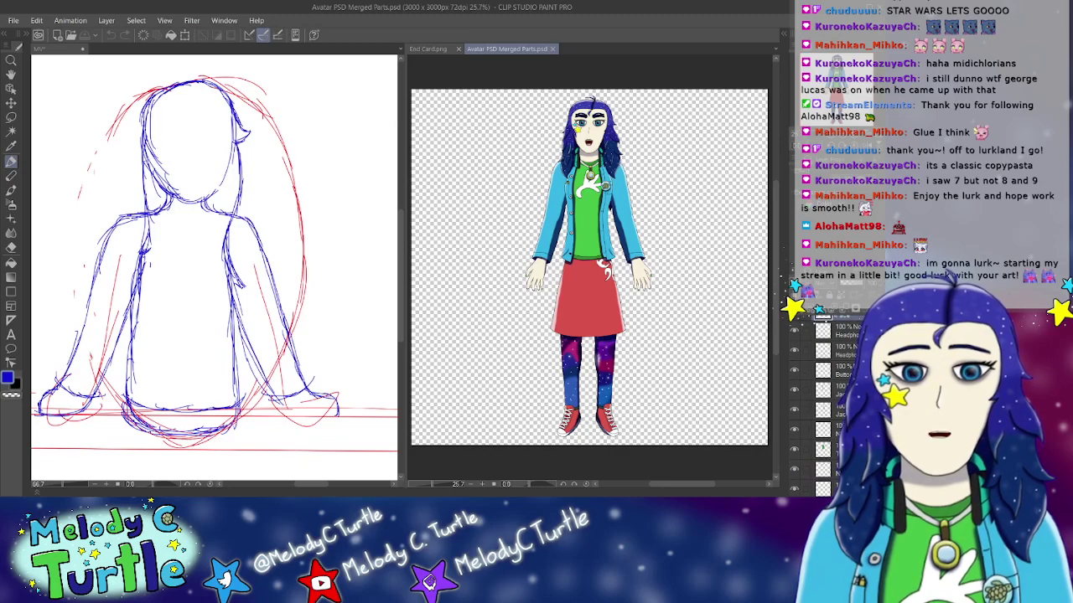
{"action": "left_click", "coordinate": [796, 451]}
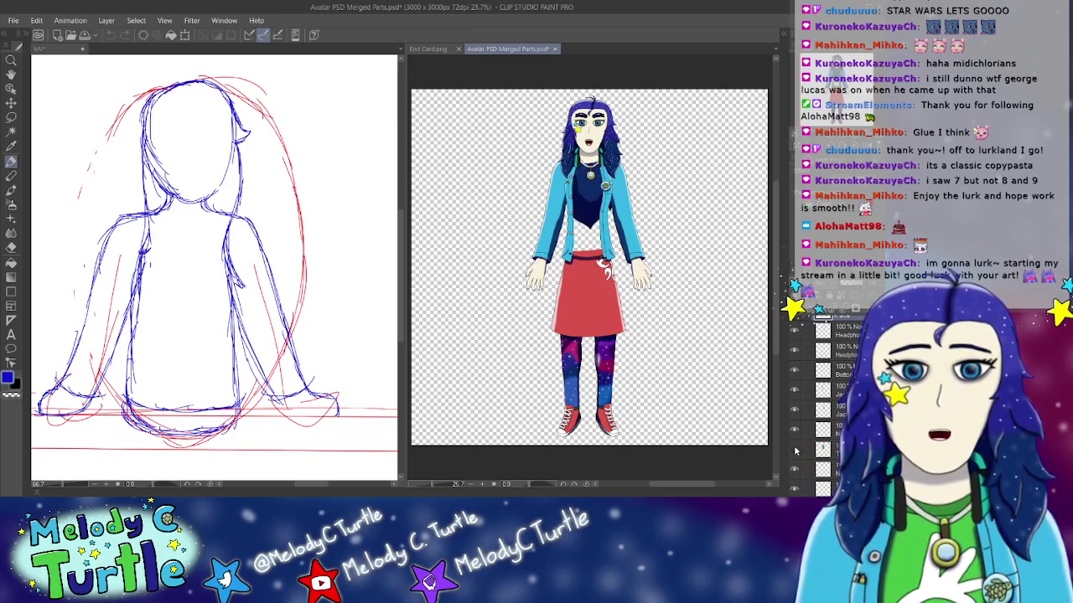
Step: Bring End Card.png back into view and sketch the right half of the hair's pointed lower edge across the figure's lower back
{"action": "left_click", "coordinate": [178, 345]}
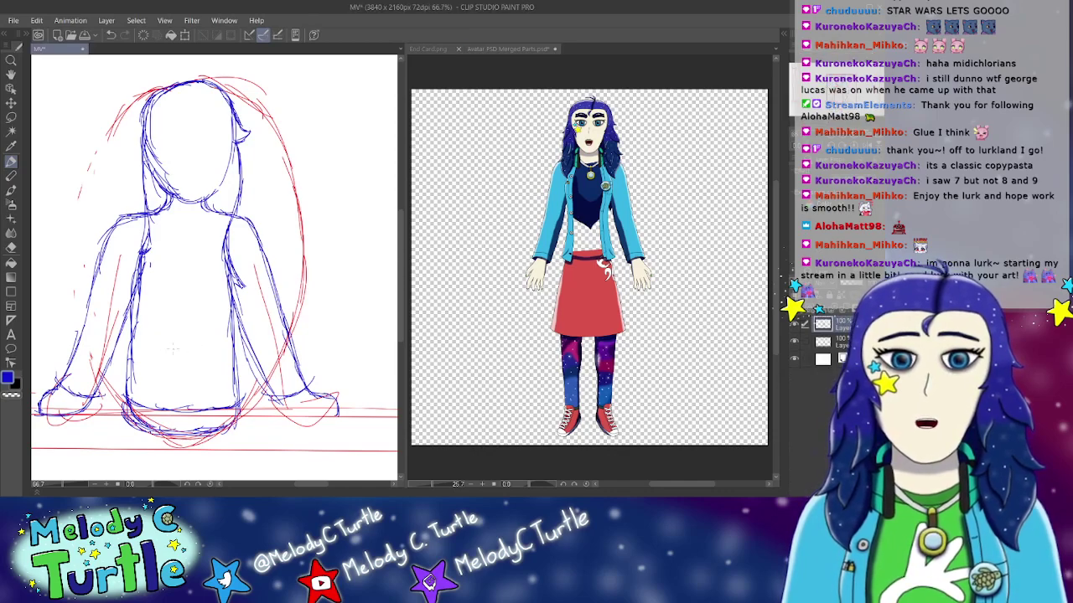
{"action": "left_click_drag", "start_coordinate": [174, 357], "coordinate": [182, 359]}
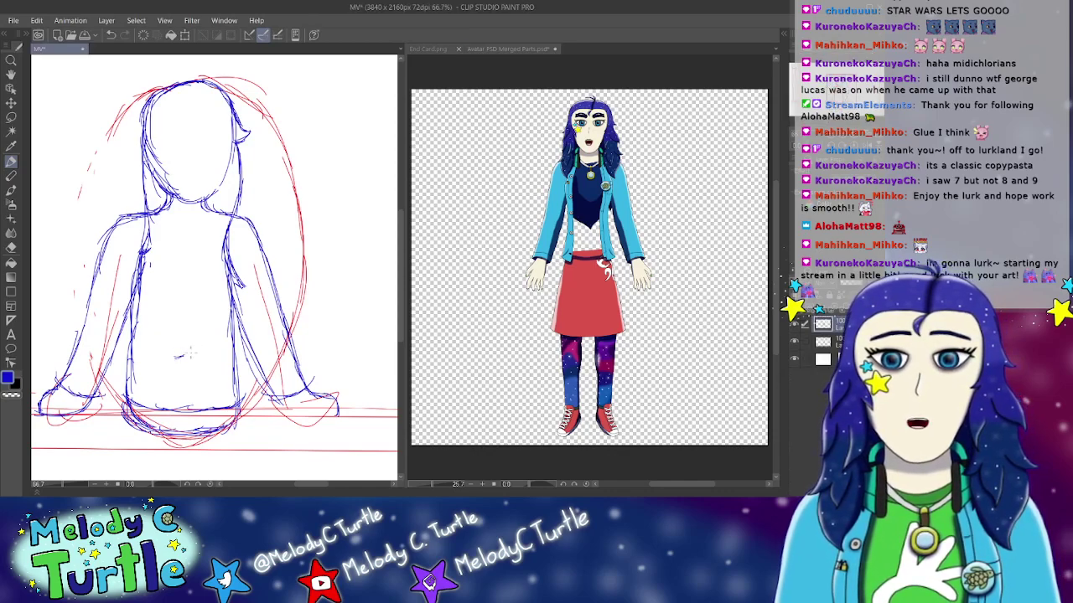
{"action": "left_click", "coordinate": [428, 49]}
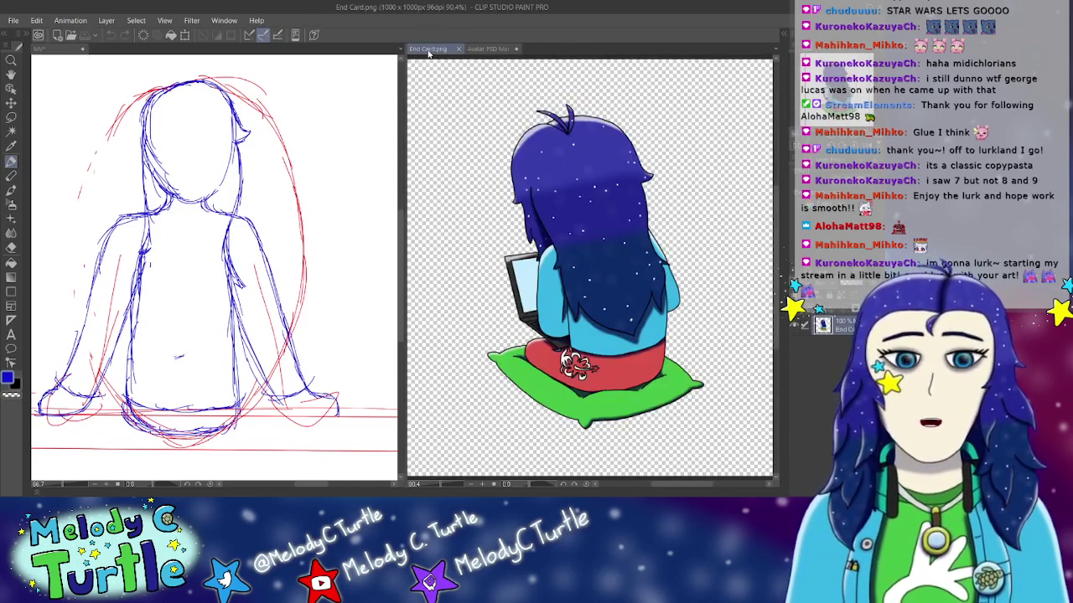
{"action": "left_click", "coordinate": [226, 327]}
{"action": "mouse_move", "coordinate": [228, 323]}
{"action": "left_mouse_down"}
{"action": "mouse_move", "coordinate": [232, 343]}
{"action": "mouse_move", "coordinate": [213, 329]}
{"action": "mouse_move", "coordinate": [194, 350]}
{"action": "left_mouse_up"}
{"action": "left_click_drag", "start_coordinate": [205, 341], "coordinate": [184, 364]}
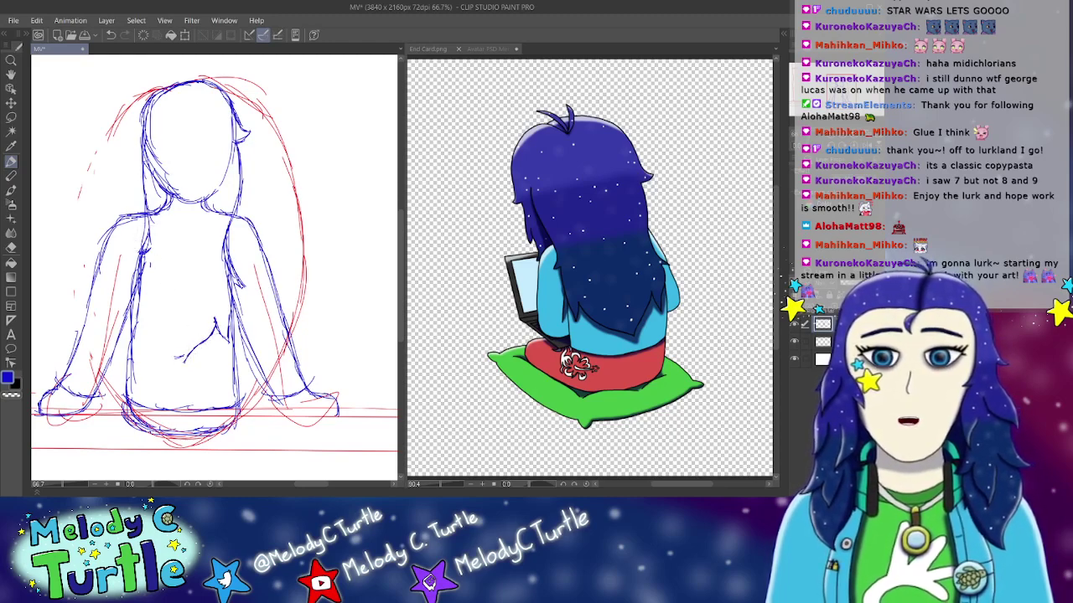
Step: Sketch the hair's left side and the left half of its pointed lower edge, checking the avatar file before returning to End Card.png
{"action": "left_click_drag", "start_coordinate": [146, 193], "coordinate": [136, 347]}
{"action": "mouse_move", "coordinate": [144, 327]}
{"action": "left_mouse_down"}
{"action": "mouse_move", "coordinate": [140, 344]}
{"action": "mouse_move", "coordinate": [181, 362]}
{"action": "left_mouse_up"}
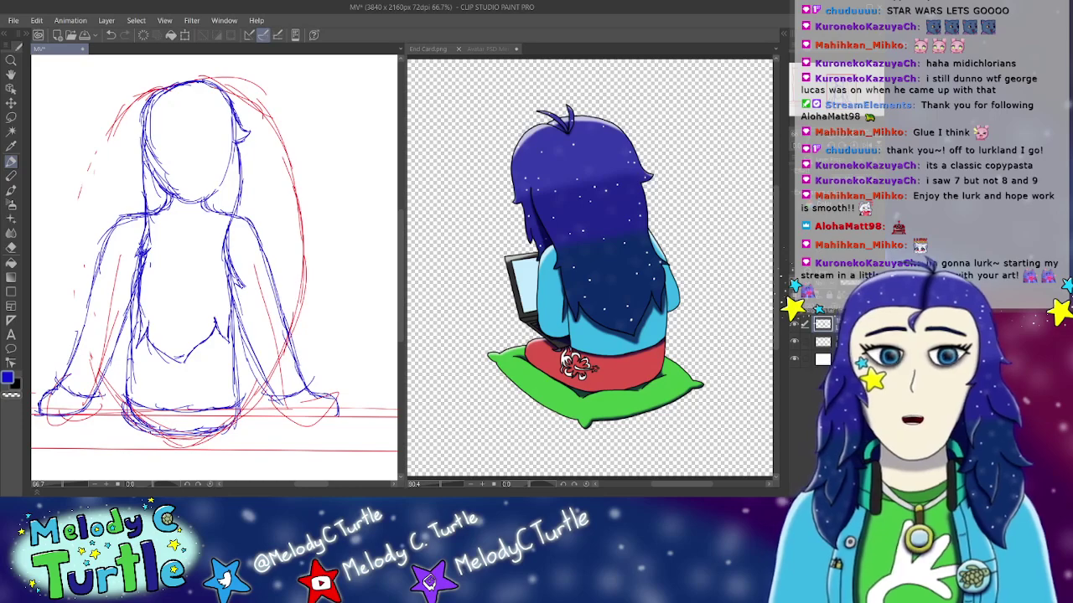
{"action": "left_click", "coordinate": [474, 51]}
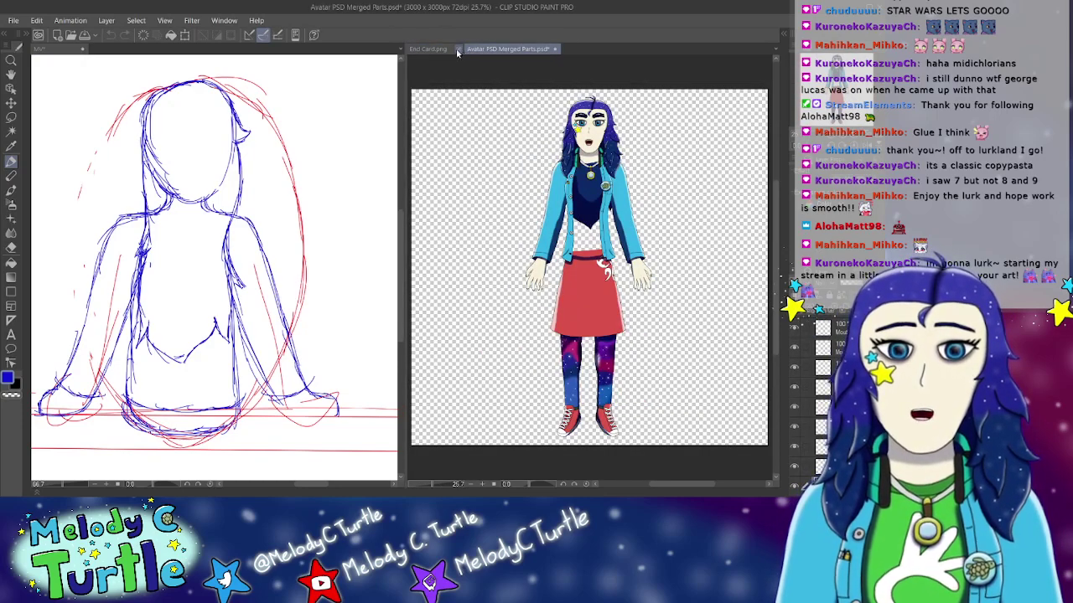
{"action": "left_click", "coordinate": [429, 50]}
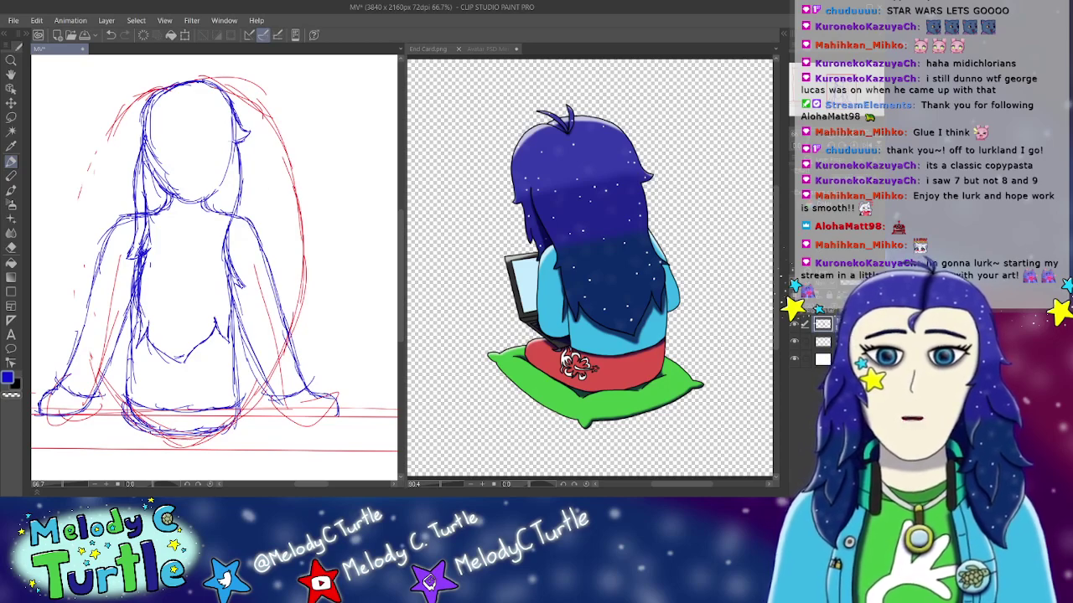
Step: Strengthen the hair's right edge down to a pointed lock beside the waist and sketch a small tuft on the crown
{"action": "left_click_drag", "start_coordinate": [237, 139], "coordinate": [236, 227]}
{"action": "mouse_move", "coordinate": [239, 212]}
{"action": "left_mouse_down"}
{"action": "mouse_move", "coordinate": [228, 265]}
{"action": "mouse_move", "coordinate": [247, 290]}
{"action": "left_mouse_up"}
{"action": "left_click_drag", "start_coordinate": [241, 248], "coordinate": [233, 278]}
{"action": "left_click_drag", "start_coordinate": [236, 261], "coordinate": [248, 290]}
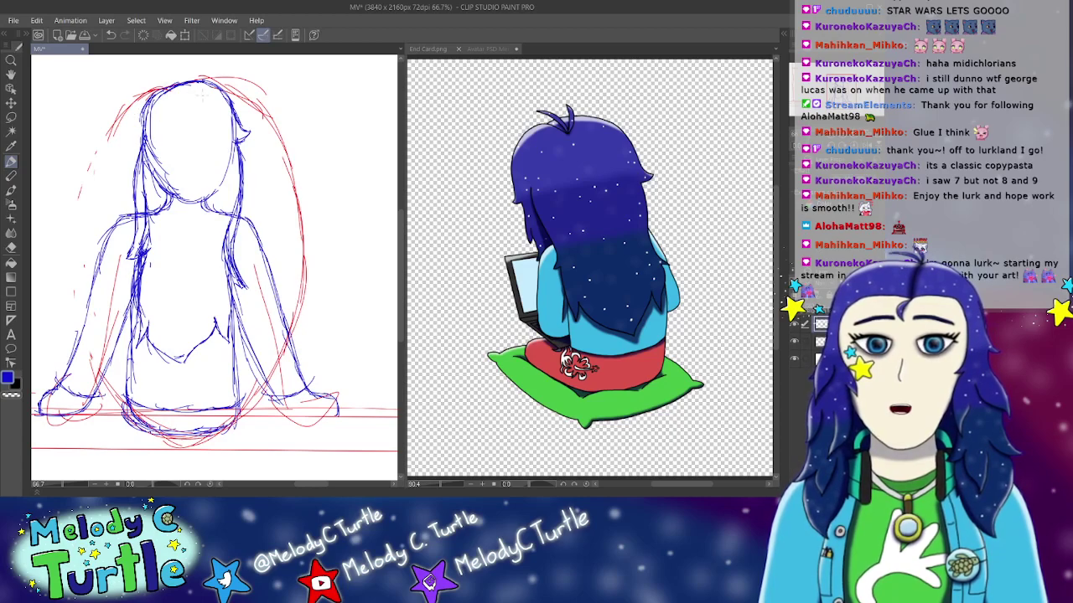
{"action": "left_click_drag", "start_coordinate": [192, 83], "coordinate": [181, 70]}
{"action": "left_click_drag", "start_coordinate": [192, 66], "coordinate": [192, 83]}
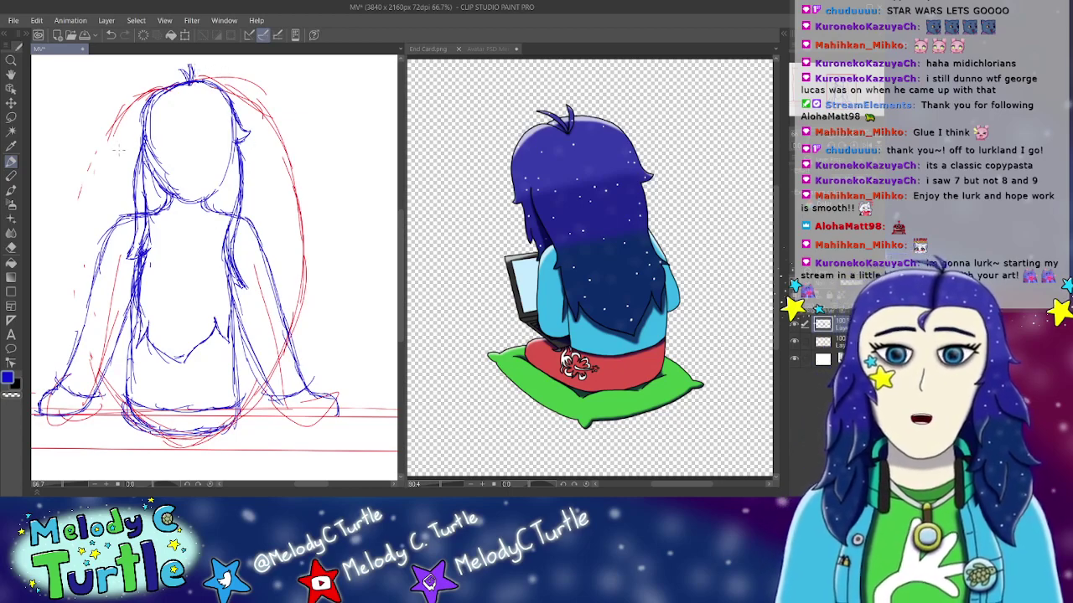
Step: Erase stray sketch lines inside both sides of the back hair and along the lower torso's left edge
{"action": "left_click", "coordinate": [11, 248]}
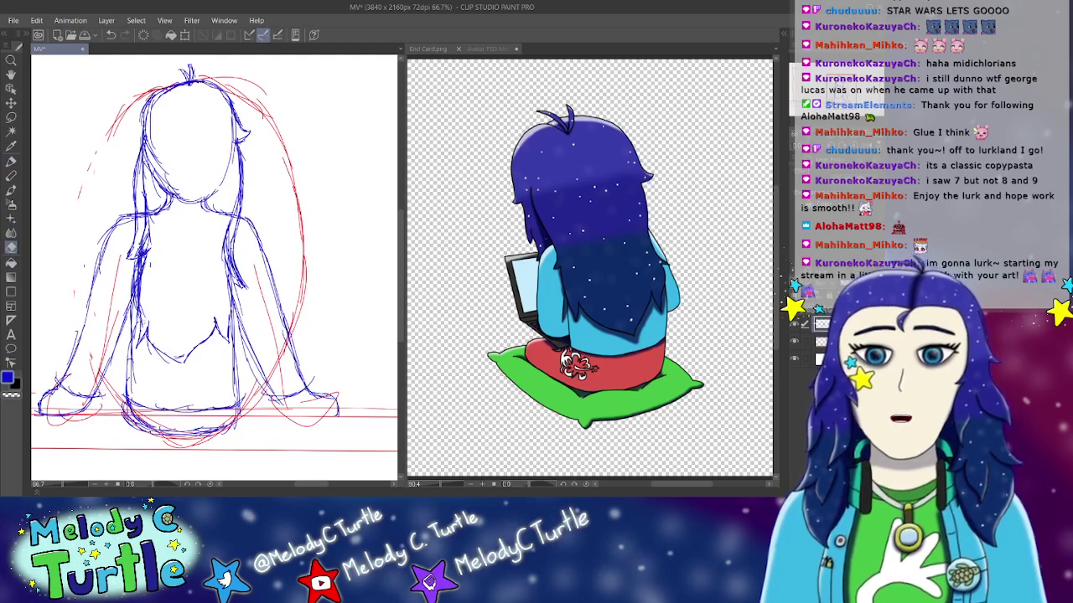
{"action": "left_click_drag", "start_coordinate": [145, 252], "coordinate": [147, 228]}
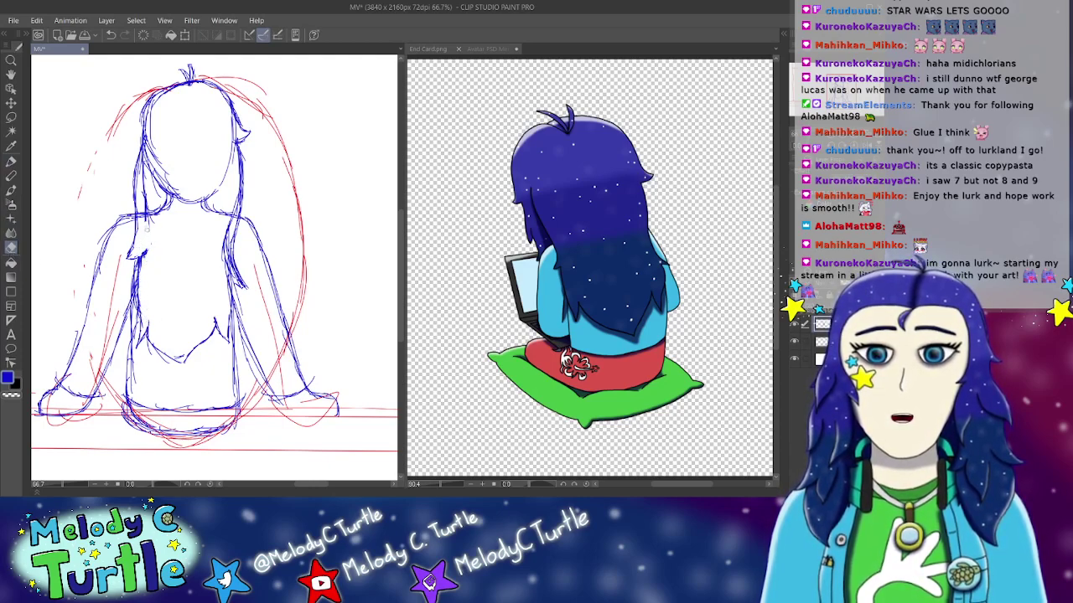
{"action": "mouse_move", "coordinate": [227, 298]}
{"action": "left_mouse_down"}
{"action": "mouse_move", "coordinate": [229, 226]}
{"action": "mouse_move", "coordinate": [224, 250]}
{"action": "left_mouse_up"}
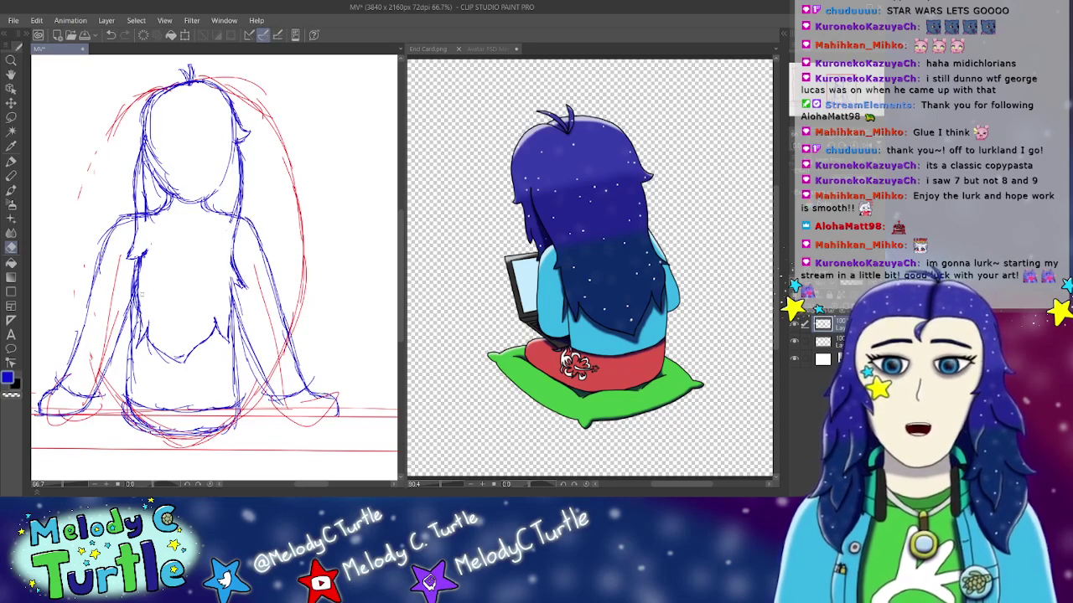
{"action": "mouse_move", "coordinate": [140, 293]}
{"action": "left_mouse_down"}
{"action": "mouse_move", "coordinate": [144, 278]}
{"action": "mouse_move", "coordinate": [141, 288]}
{"action": "left_mouse_up"}
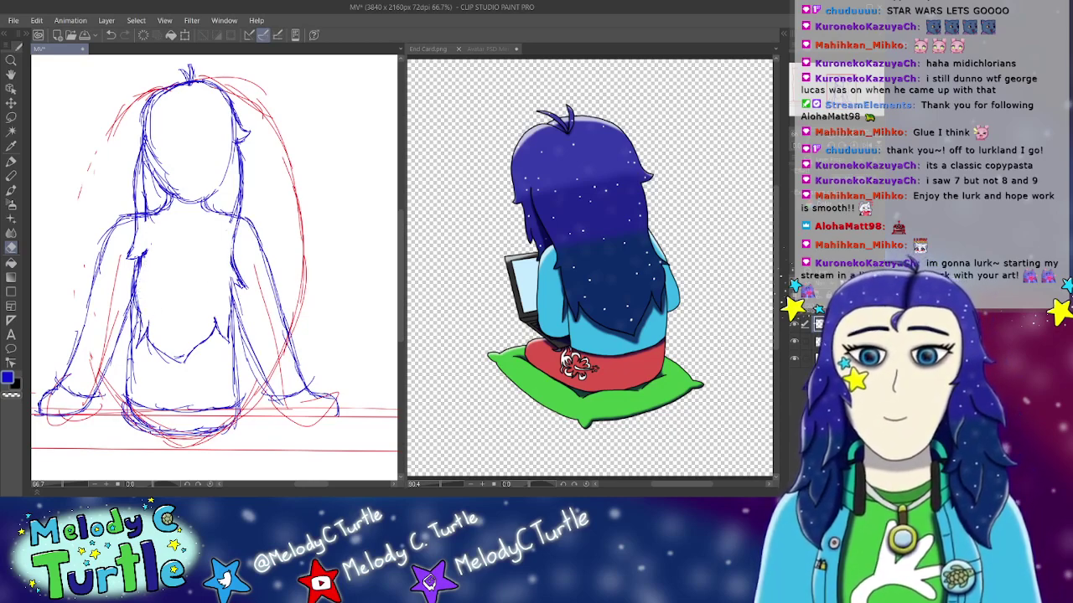
{"action": "left_click_drag", "start_coordinate": [132, 409], "coordinate": [160, 429]}
{"action": "left_click_drag", "start_coordinate": [130, 396], "coordinate": [132, 358]}
Step: Redraw both sides of the lower torso slightly wider, from beneath the hair down to the seat
{"action": "left_click", "coordinate": [10, 161]}
{"action": "mouse_move", "coordinate": [130, 308]}
{"action": "left_mouse_down"}
{"action": "mouse_move", "coordinate": [117, 392]}
{"action": "mouse_move", "coordinate": [135, 401]}
{"action": "left_mouse_up"}
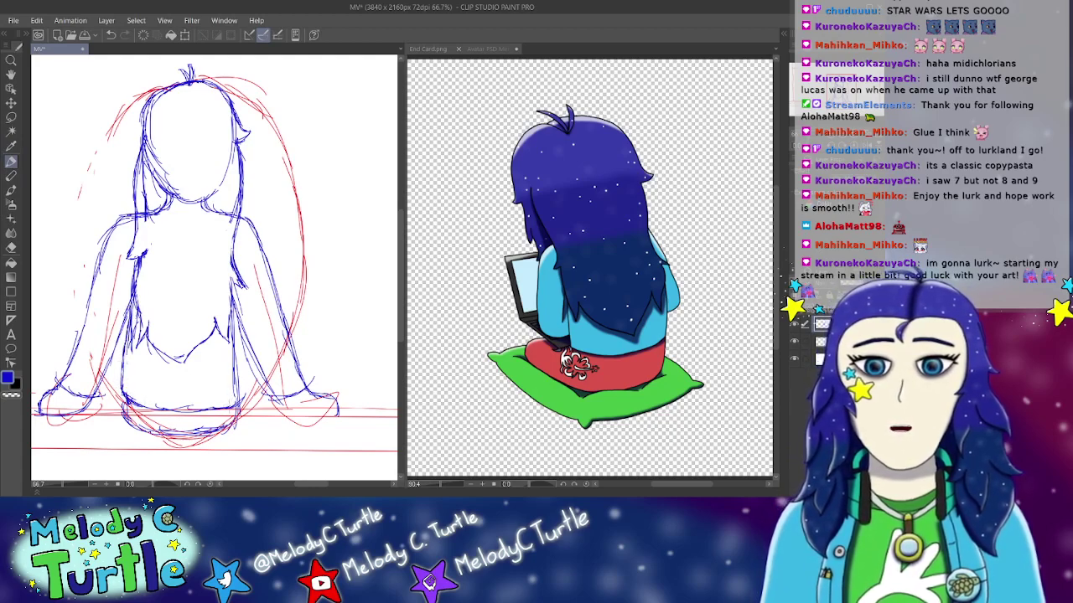
{"action": "left_click_drag", "start_coordinate": [242, 387], "coordinate": [237, 409]}
{"action": "left_click_drag", "start_coordinate": [233, 306], "coordinate": [238, 395]}
{"action": "left_click_drag", "start_coordinate": [241, 369], "coordinate": [237, 394]}
{"action": "left_click_drag", "start_coordinate": [236, 332], "coordinate": [239, 375]}
{"action": "left_click_drag", "start_coordinate": [232, 312], "coordinate": [239, 367]}
{"action": "left_click_drag", "start_coordinate": [235, 370], "coordinate": [243, 392]}
{"action": "mouse_move", "coordinate": [240, 364]}
{"action": "left_mouse_down"}
{"action": "mouse_move", "coordinate": [241, 396]}
{"action": "mouse_move", "coordinate": [232, 346]}
{"action": "left_mouse_up"}
Step: Erase the head circle, neck, shoulder and torso construction lines that fall inside the hair shape
{"action": "key", "text": "e"}
{"action": "left_click_drag", "start_coordinate": [147, 253], "coordinate": [143, 313]}
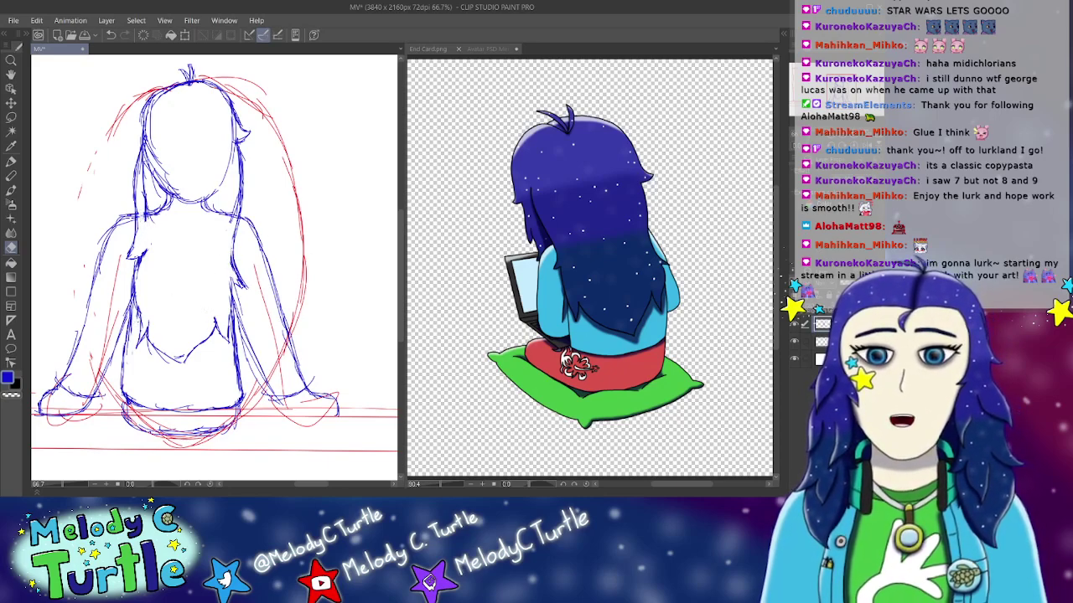
{"action": "mouse_move", "coordinate": [143, 221]}
{"action": "left_mouse_down"}
{"action": "mouse_move", "coordinate": [148, 202]}
{"action": "mouse_move", "coordinate": [161, 207]}
{"action": "left_mouse_up"}
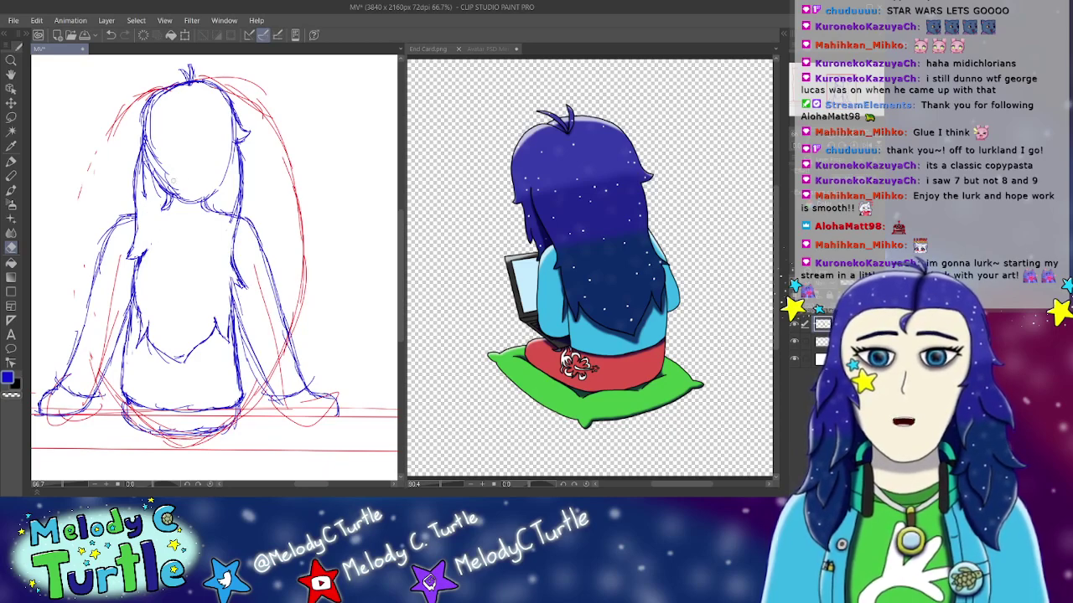
{"action": "mouse_move", "coordinate": [150, 144]}
{"action": "left_mouse_down"}
{"action": "mouse_move", "coordinate": [144, 198]}
{"action": "mouse_move", "coordinate": [149, 161]}
{"action": "mouse_move", "coordinate": [171, 210]}
{"action": "mouse_move", "coordinate": [178, 193]}
{"action": "mouse_move", "coordinate": [221, 220]}
{"action": "mouse_move", "coordinate": [234, 208]}
{"action": "mouse_move", "coordinate": [235, 124]}
{"action": "left_mouse_up"}
{"action": "mouse_move", "coordinate": [156, 139]}
{"action": "left_mouse_down"}
{"action": "mouse_move", "coordinate": [144, 124]}
{"action": "mouse_move", "coordinate": [154, 102]}
{"action": "mouse_move", "coordinate": [143, 132]}
{"action": "left_mouse_up"}
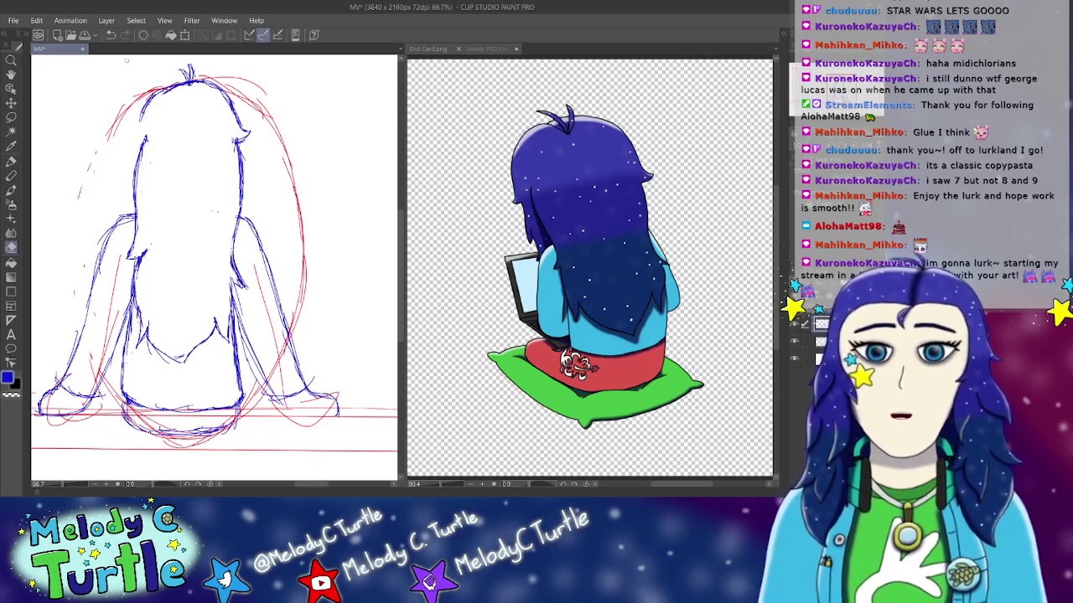
Step: Redraw the hair's upper left edge with two flicked locks down to the shoulder and reinforce the upper right edge
{"action": "left_click", "coordinate": [10, 161]}
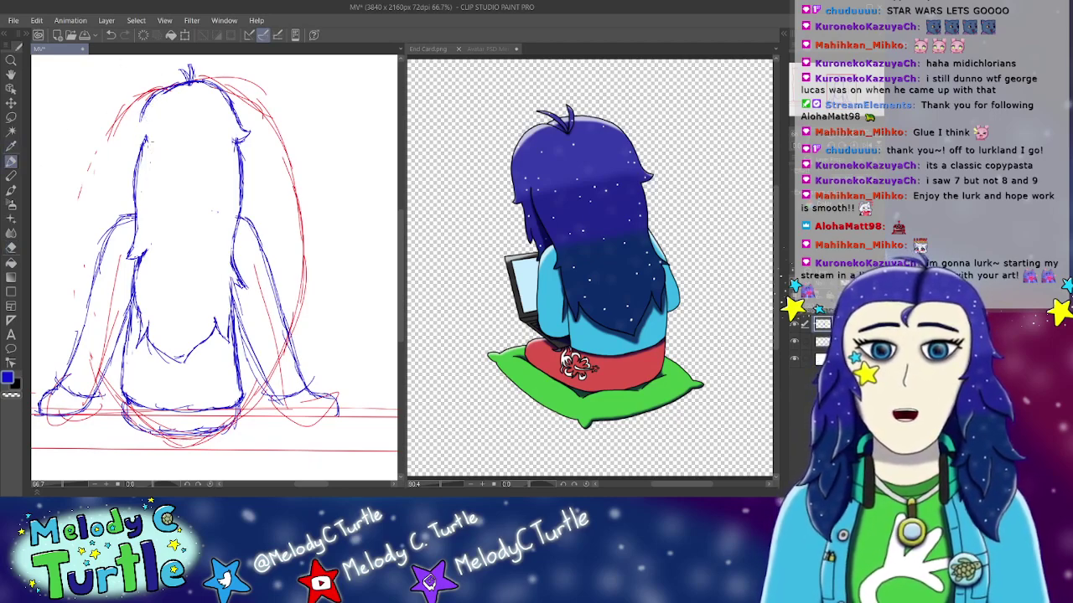
{"action": "left_click_drag", "start_coordinate": [144, 115], "coordinate": [121, 174]}
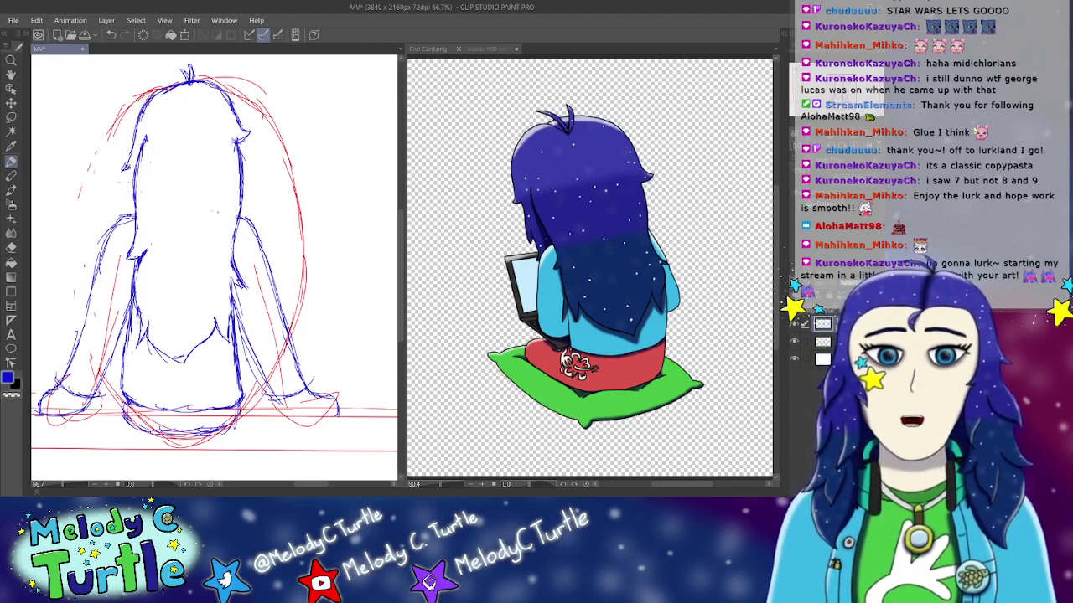
{"action": "left_click_drag", "start_coordinate": [132, 163], "coordinate": [120, 217]}
{"action": "left_click_drag", "start_coordinate": [136, 203], "coordinate": [129, 219]}
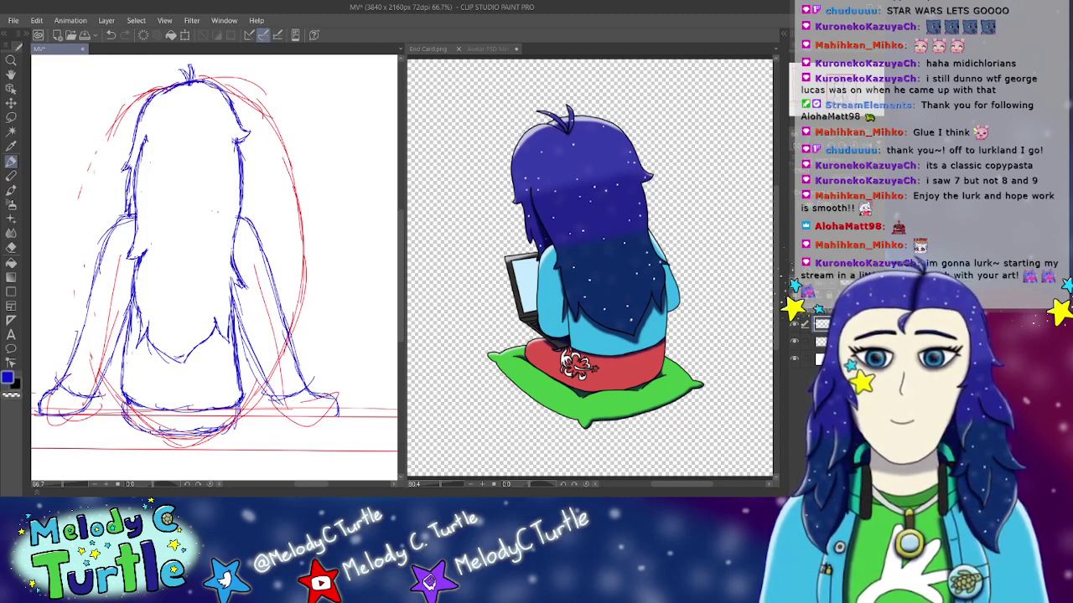
{"action": "left_click_drag", "start_coordinate": [224, 94], "coordinate": [244, 128]}
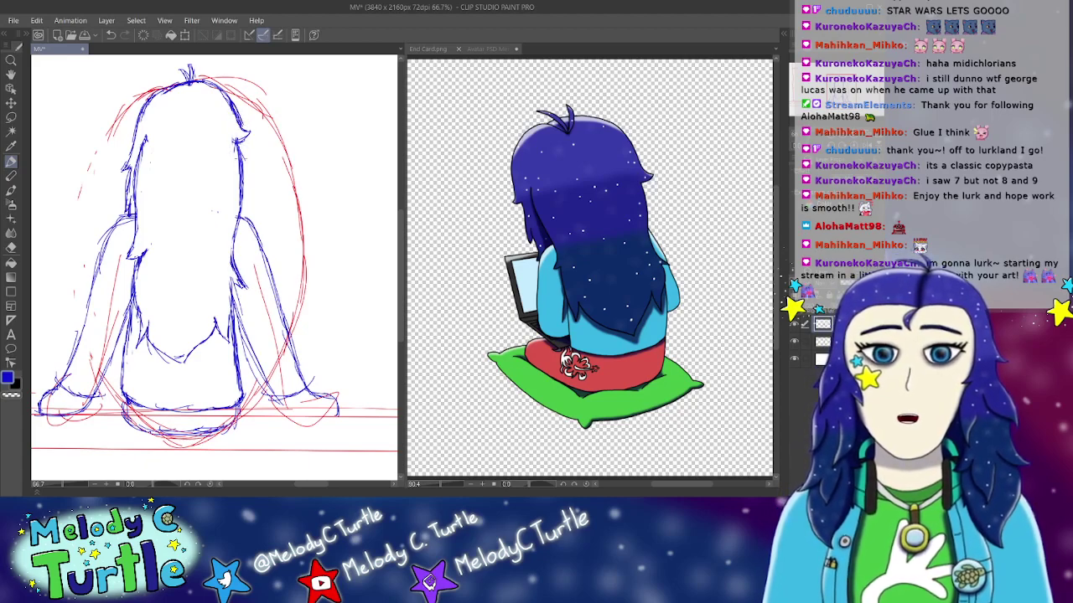
Step: Zoom in on the avatar's head in Avatar PSD Merged Parts.psd and sketch additional locks along the hair's right edge on the MV canvas
{"action": "left_click", "coordinate": [471, 50]}
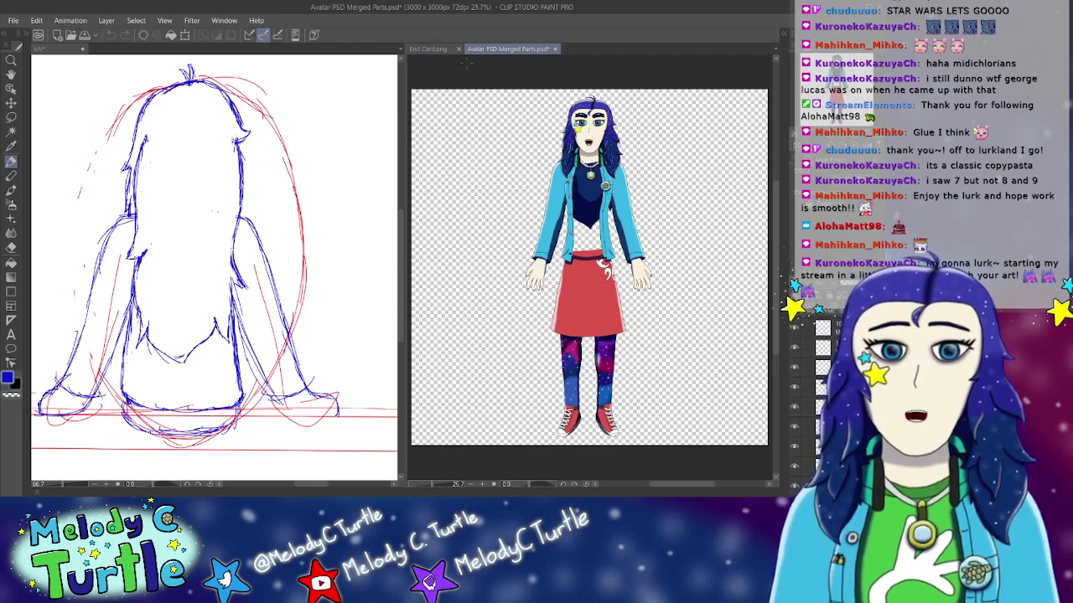
{"action": "left_click", "coordinate": [435, 485]}
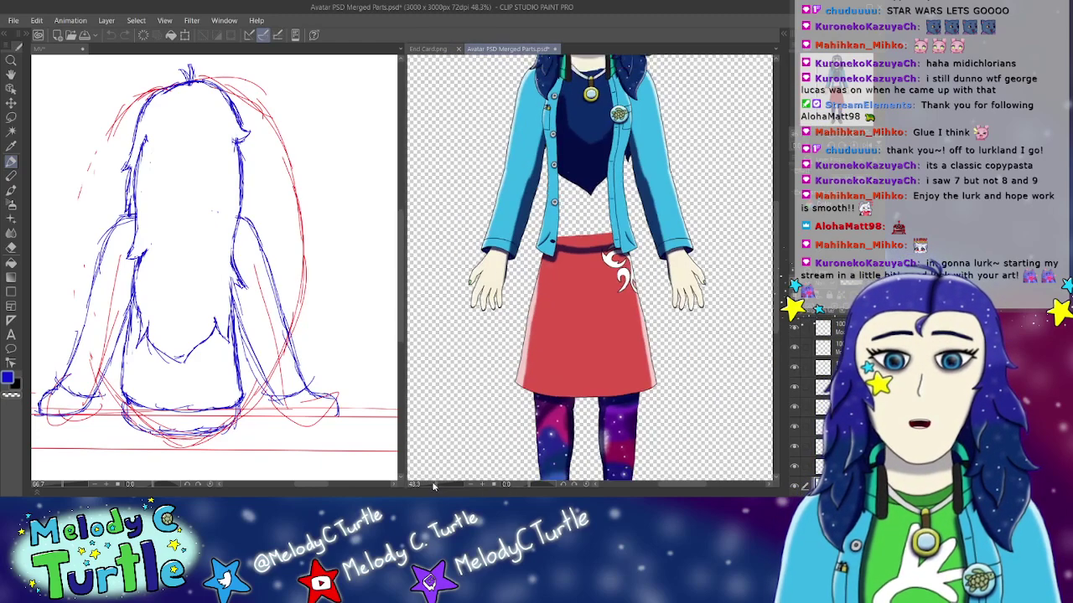
{"action": "left_click_drag", "start_coordinate": [438, 485], "coordinate": [442, 486]}
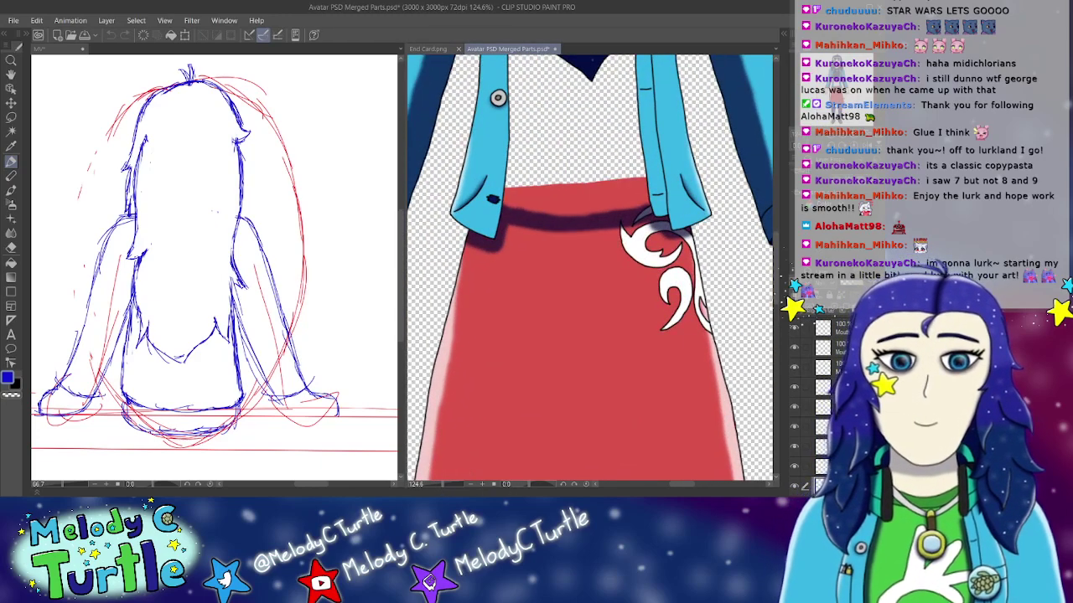
{"action": "scroll", "coordinate": [765, 237], "scroll_direction": "up", "scroll_amount": 5}
{"action": "scroll", "coordinate": [765, 237], "scroll_direction": "up", "scroll_amount": 5}
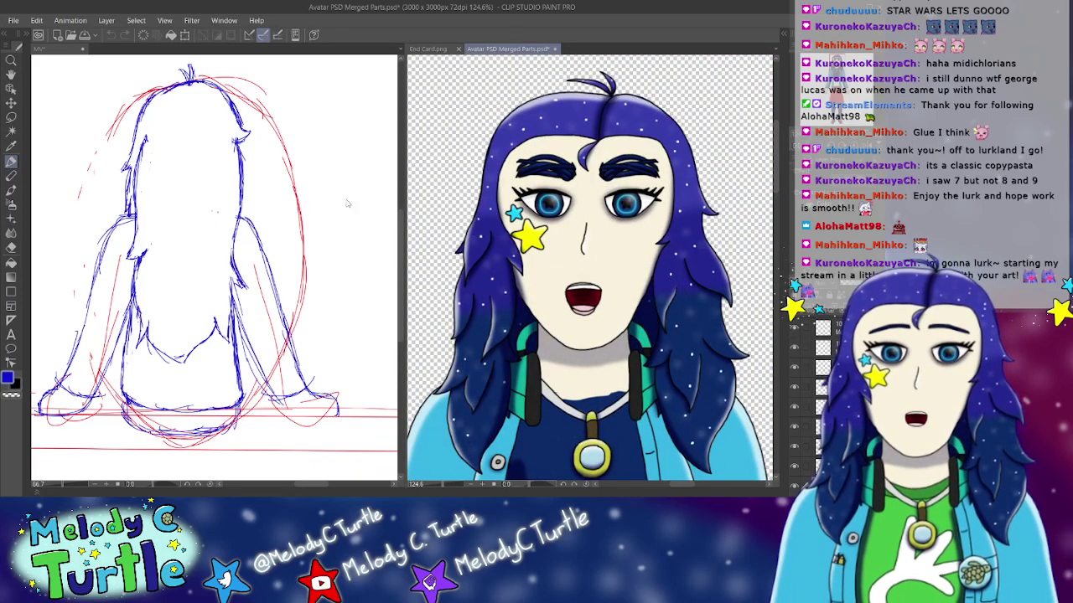
{"action": "left_click", "coordinate": [248, 156]}
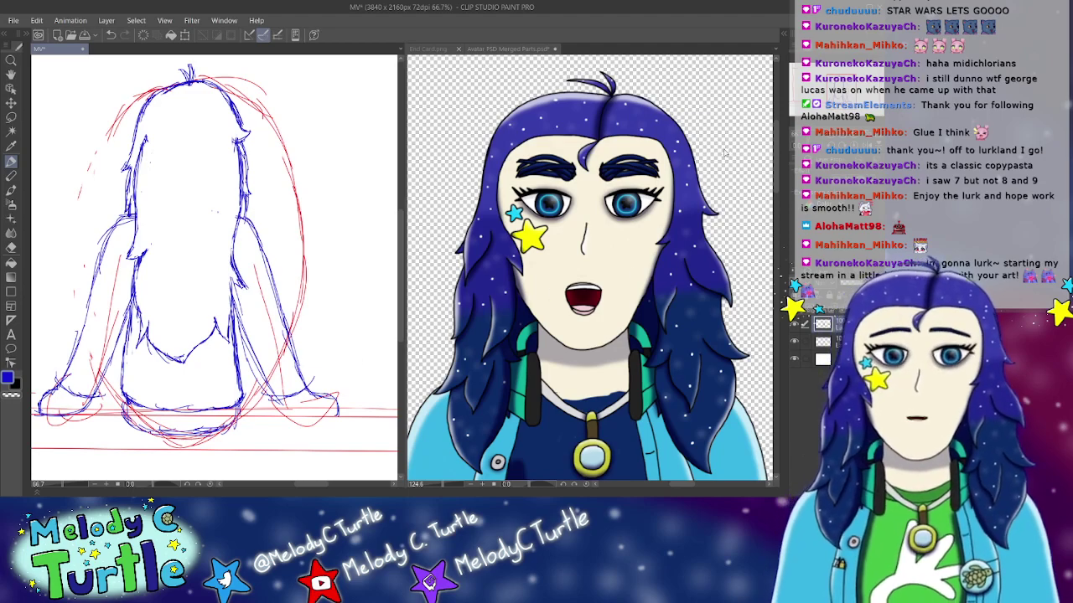
Step: Bring the avatar's sleeve and cuff into view as reference and sketch the right arm's outer sleeve edge down to the cuff
{"action": "left_click", "coordinate": [775, 157]}
{"action": "scroll", "coordinate": [777, 159], "scroll_direction": "down", "scroll_amount": 8}
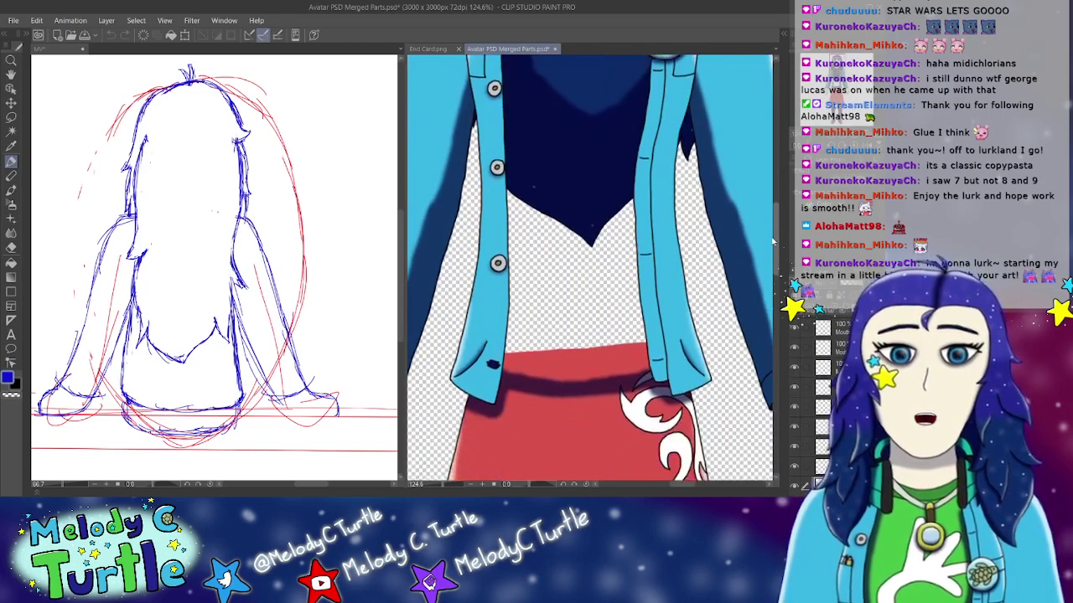
{"action": "scroll", "coordinate": [682, 485], "scroll_direction": "left", "scroll_amount": 5}
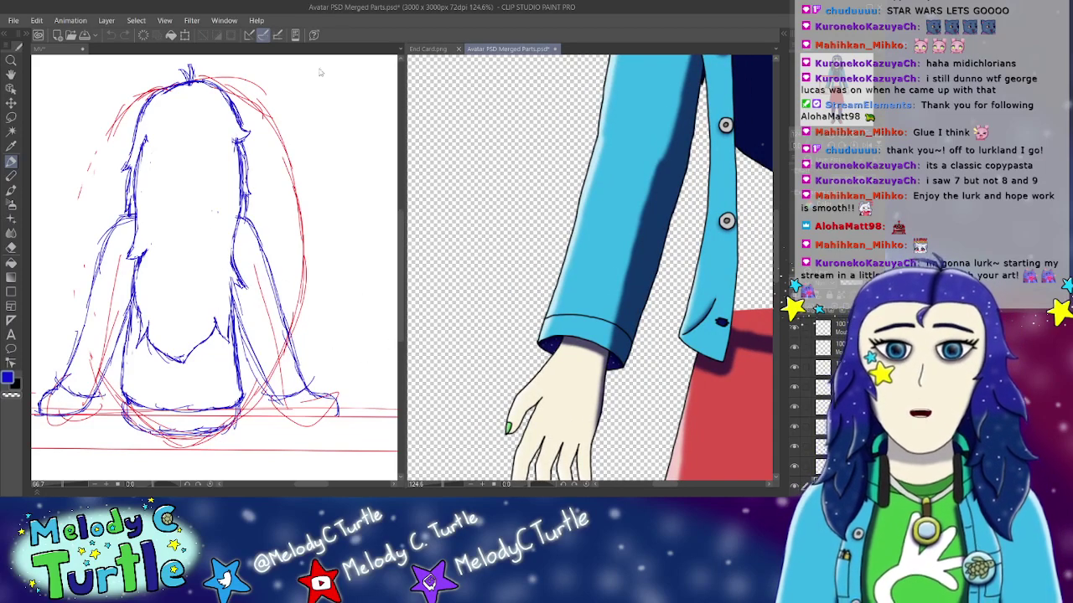
{"action": "left_click", "coordinate": [71, 50]}
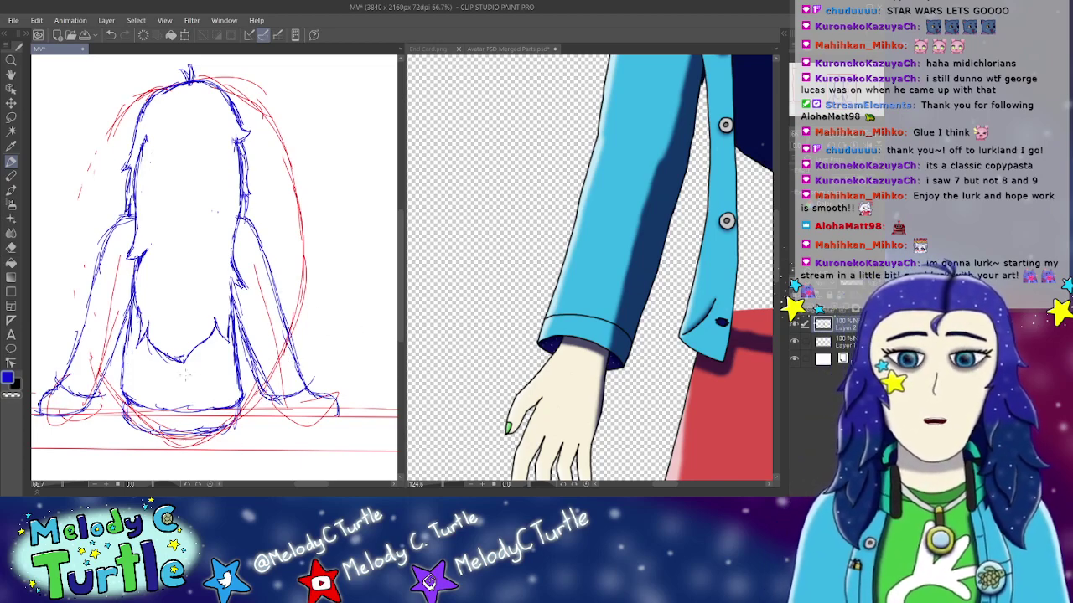
{"action": "left_click_drag", "start_coordinate": [261, 242], "coordinate": [285, 312]}
{"action": "left_click_drag", "start_coordinate": [269, 262], "coordinate": [290, 329]}
{"action": "left_click_drag", "start_coordinate": [275, 282], "coordinate": [312, 382]}
{"action": "mouse_move", "coordinate": [281, 320]}
{"action": "left_mouse_down"}
{"action": "mouse_move", "coordinate": [310, 376]}
{"action": "mouse_move", "coordinate": [305, 364]}
{"action": "left_mouse_up"}
{"action": "left_click_drag", "start_coordinate": [269, 404], "coordinate": [314, 382]}
Step: Sketch the left arm's sleeve, with a slimmer outer edge and an inner edge from beneath the hair to the cuff
{"action": "mouse_move", "coordinate": [121, 217]}
{"action": "left_mouse_down"}
{"action": "mouse_move", "coordinate": [97, 244]}
{"action": "mouse_move", "coordinate": [75, 325]}
{"action": "left_mouse_up"}
{"action": "left_click_drag", "start_coordinate": [90, 286], "coordinate": [57, 378]}
{"action": "left_click_drag", "start_coordinate": [78, 330], "coordinate": [58, 376]}
{"action": "mouse_move", "coordinate": [82, 312]}
{"action": "left_mouse_down"}
{"action": "mouse_move", "coordinate": [60, 369]}
{"action": "mouse_move", "coordinate": [102, 398]}
{"action": "left_mouse_up"}
{"action": "left_click_drag", "start_coordinate": [114, 359], "coordinate": [102, 392]}
{"action": "left_click_drag", "start_coordinate": [121, 335], "coordinate": [103, 386]}
{"action": "left_click_drag", "start_coordinate": [121, 348], "coordinate": [107, 375]}
{"action": "left_click_drag", "start_coordinate": [124, 331], "coordinate": [117, 352]}
{"action": "left_click_drag", "start_coordinate": [131, 301], "coordinate": [114, 355]}
{"action": "left_click_drag", "start_coordinate": [130, 308], "coordinate": [110, 370]}
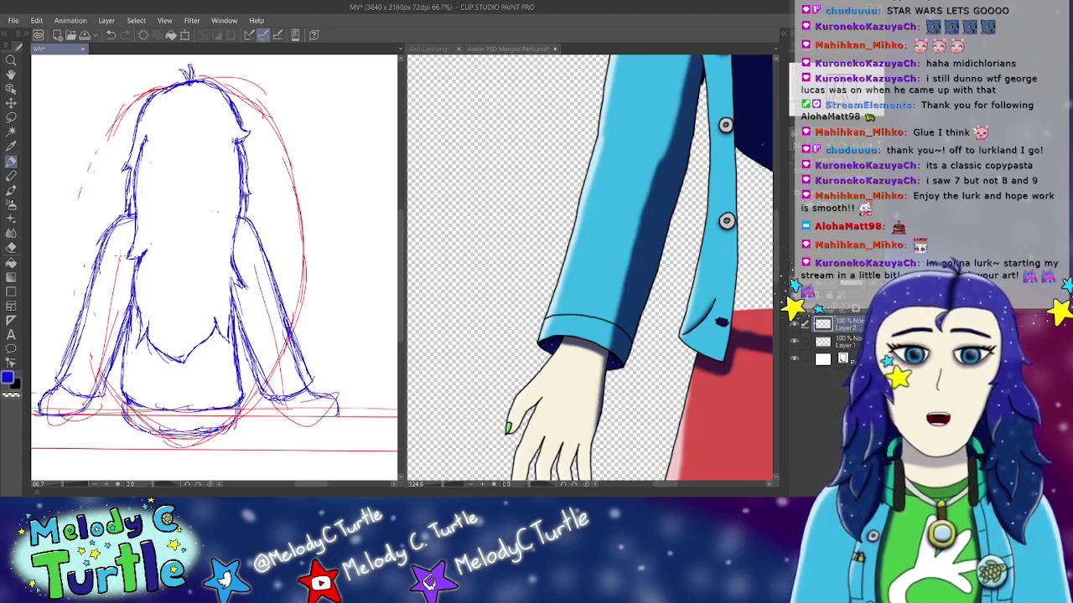
Step: Erase the old outer contour of the left arm between the shoulder and the cuff
{"action": "left_click", "coordinate": [11, 247]}
{"action": "left_click_drag", "start_coordinate": [65, 379], "coordinate": [80, 339]}
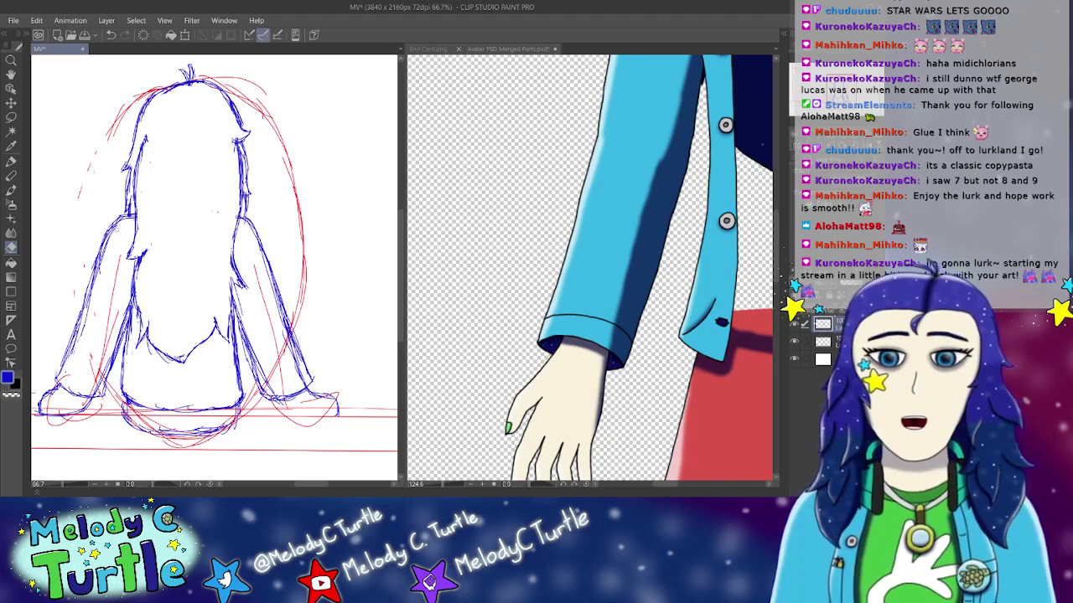
{"action": "left_click_drag", "start_coordinate": [101, 271], "coordinate": [80, 336]}
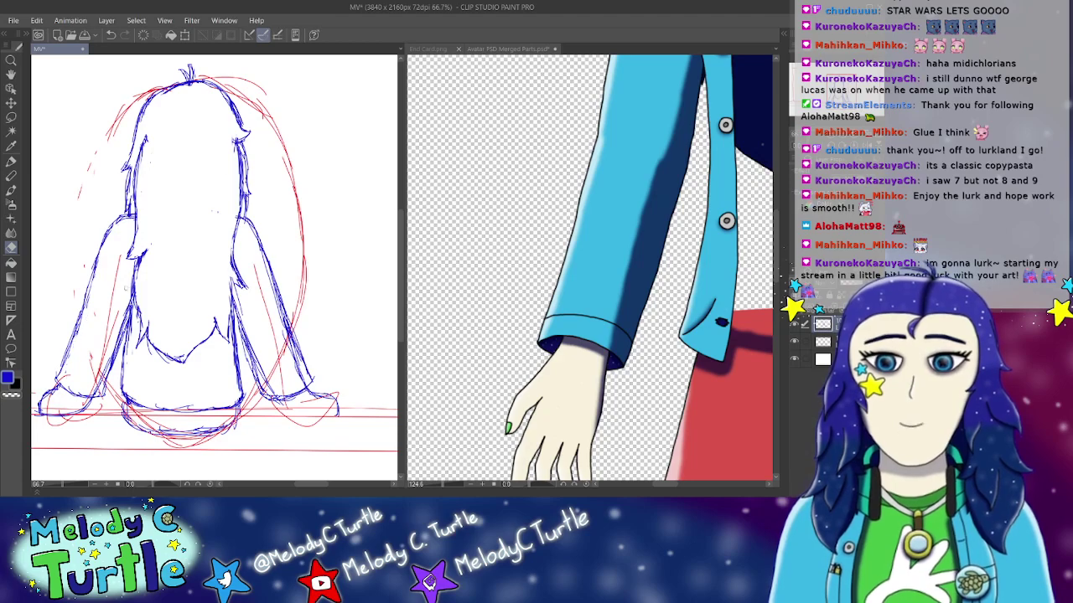
Step: Show End Card.png as reference, redraw the top of the head slightly lower, and extend the tuft down into the hair
{"action": "left_click", "coordinate": [428, 49]}
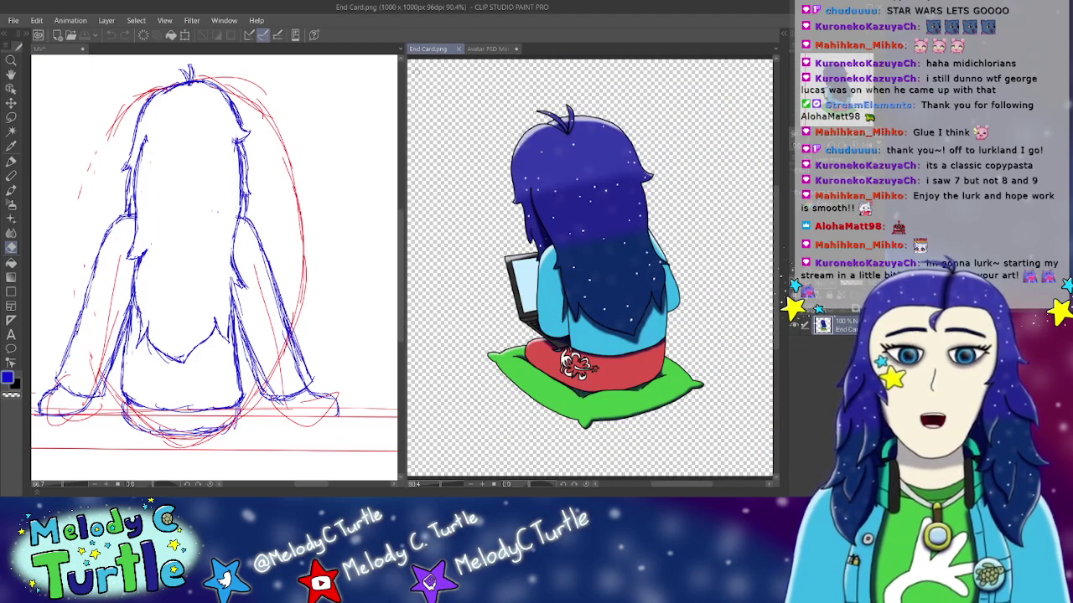
{"action": "left_click", "coordinate": [95, 311]}
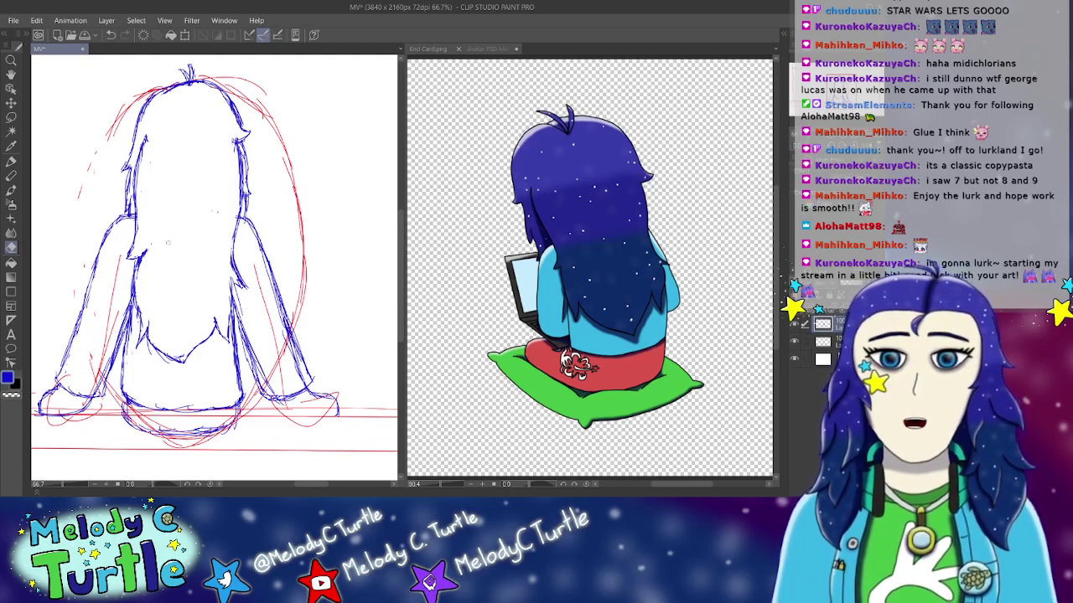
{"action": "left_click_drag", "start_coordinate": [172, 83], "coordinate": [204, 84]}
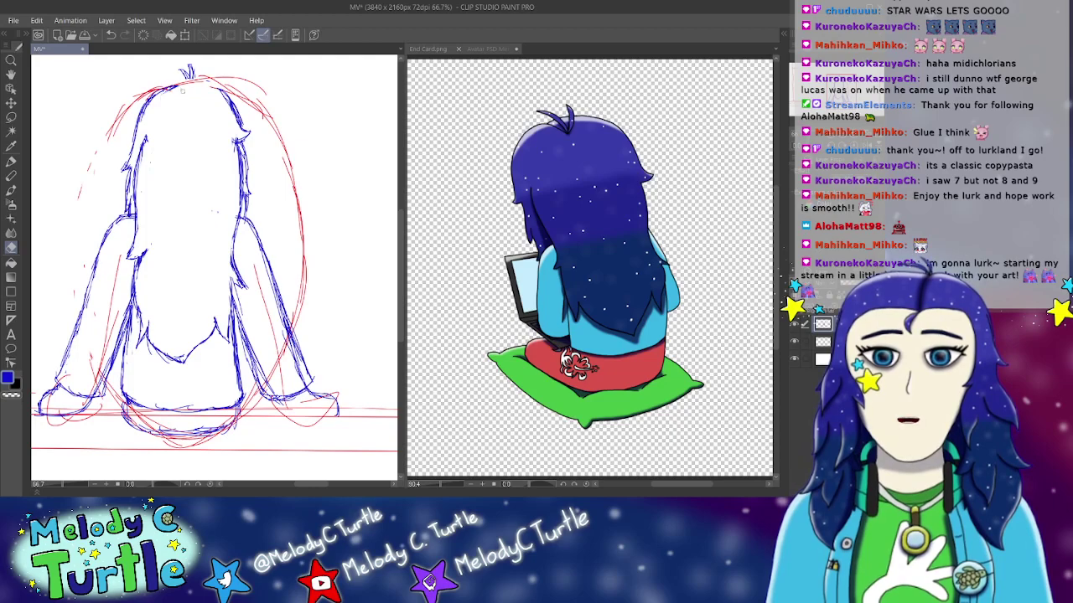
{"action": "left_click", "coordinate": [11, 161]}
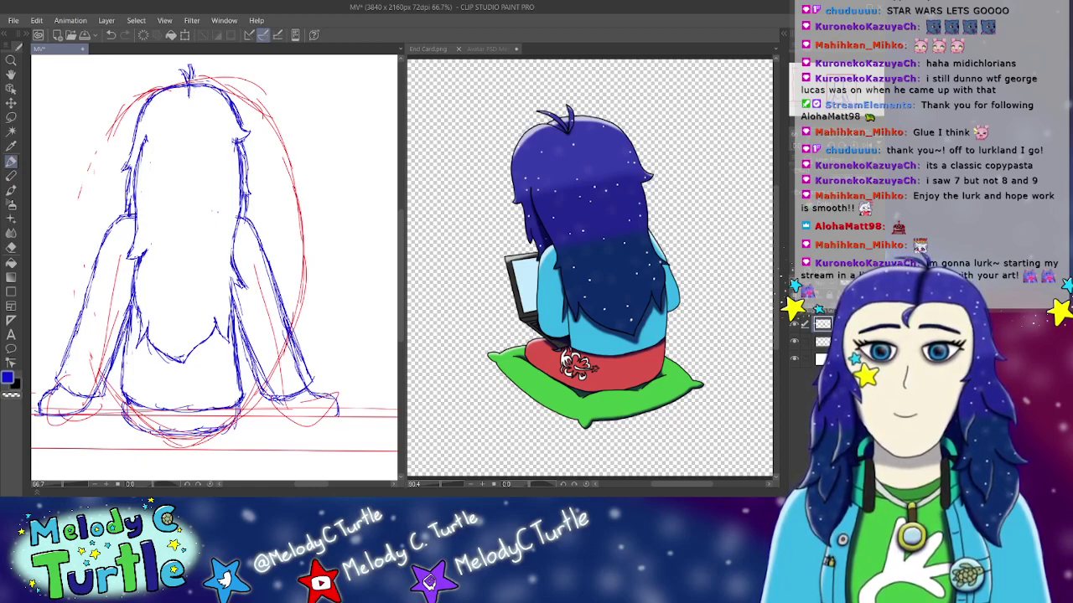
{"action": "left_click_drag", "start_coordinate": [192, 76], "coordinate": [189, 95]}
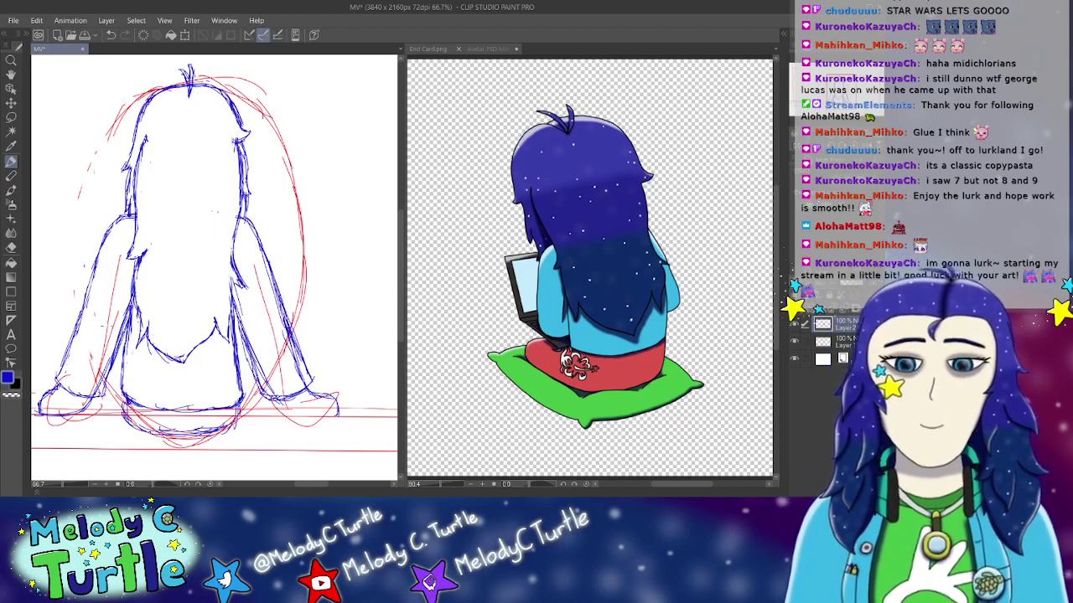
Step: Erase the right arm's doubled outer lines and check the avatar file before returning to End Card.png
{"action": "left_click", "coordinate": [11, 247]}
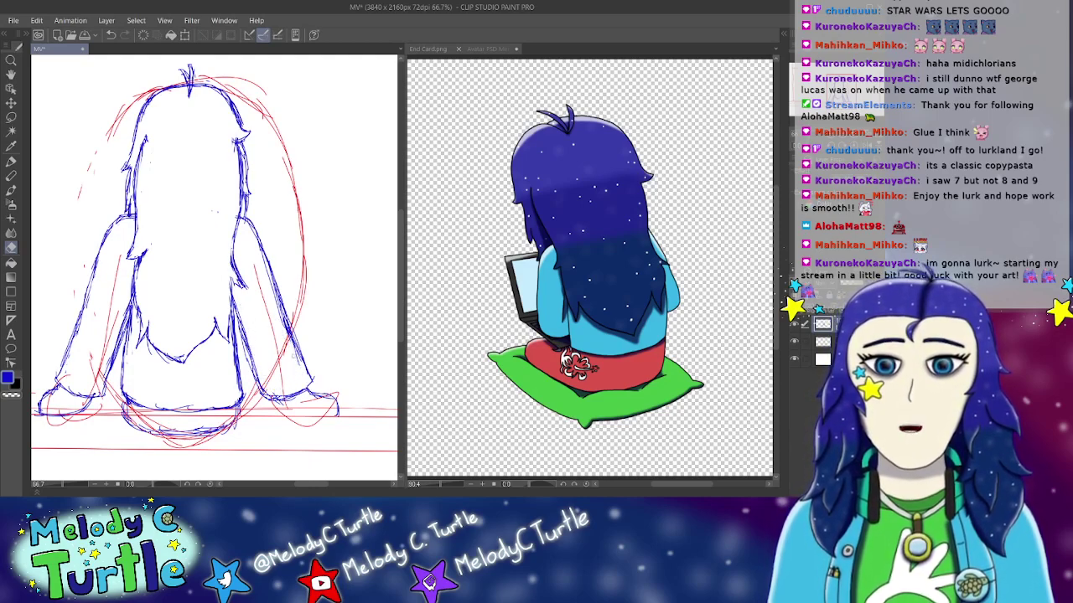
{"action": "key", "text": "p"}
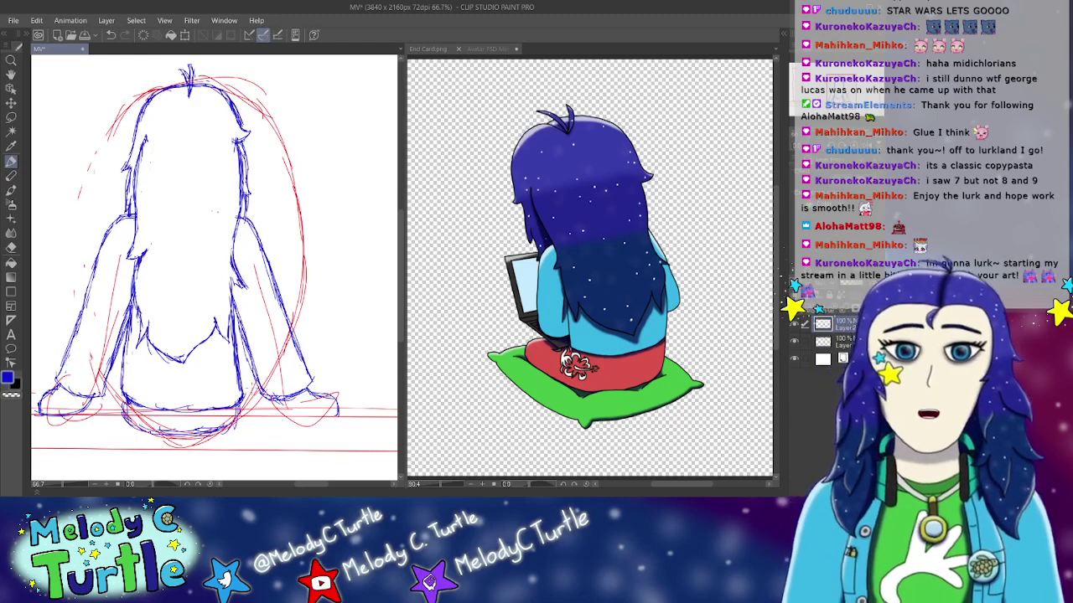
{"action": "left_click", "coordinate": [499, 50]}
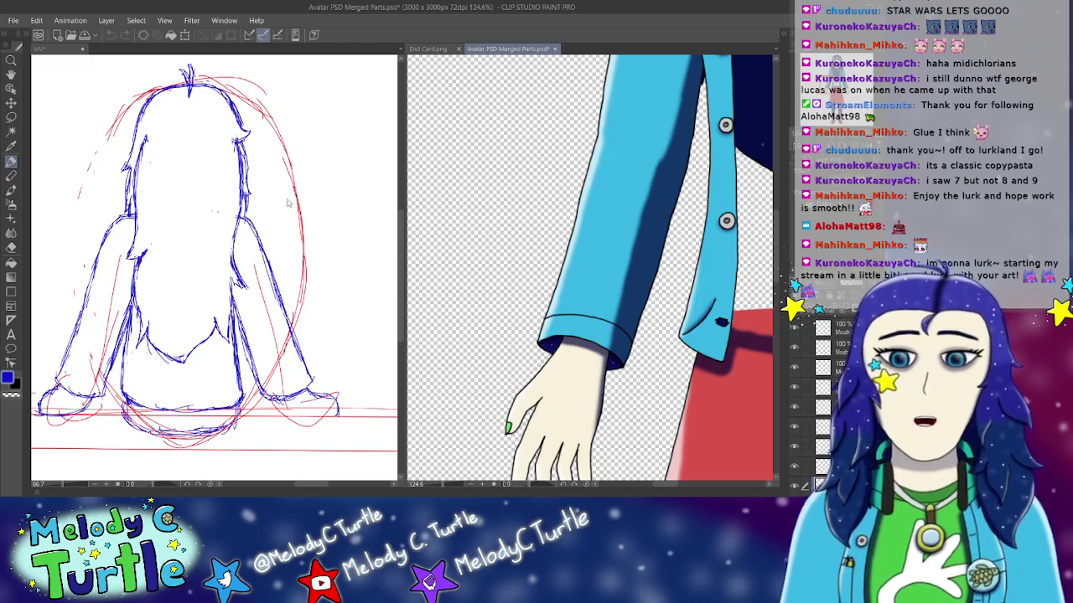
{"action": "left_click", "coordinate": [429, 49]}
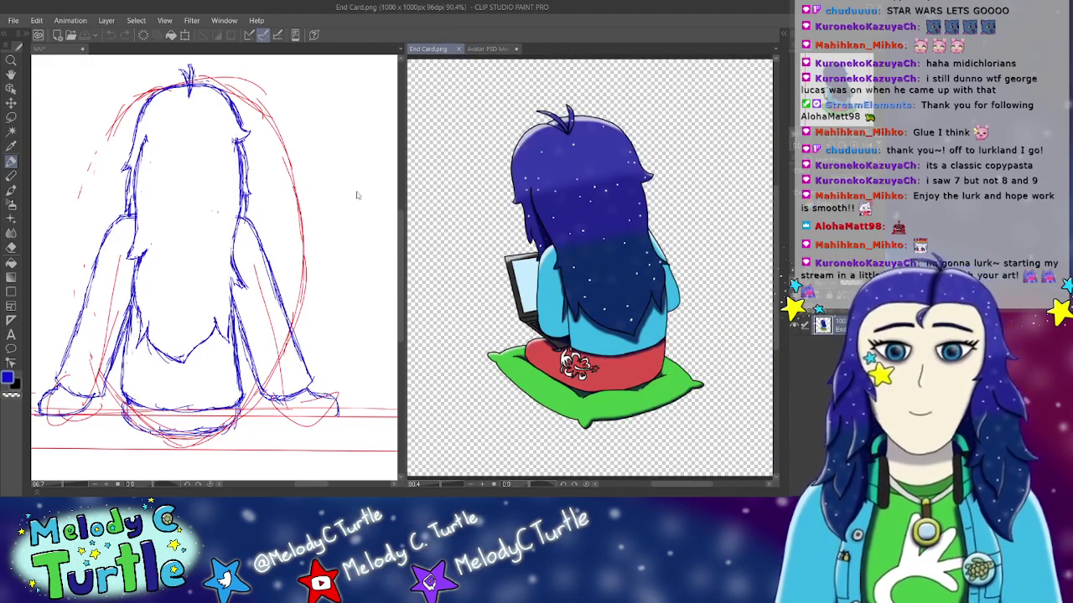
{"action": "left_click", "coordinate": [399, 327]}
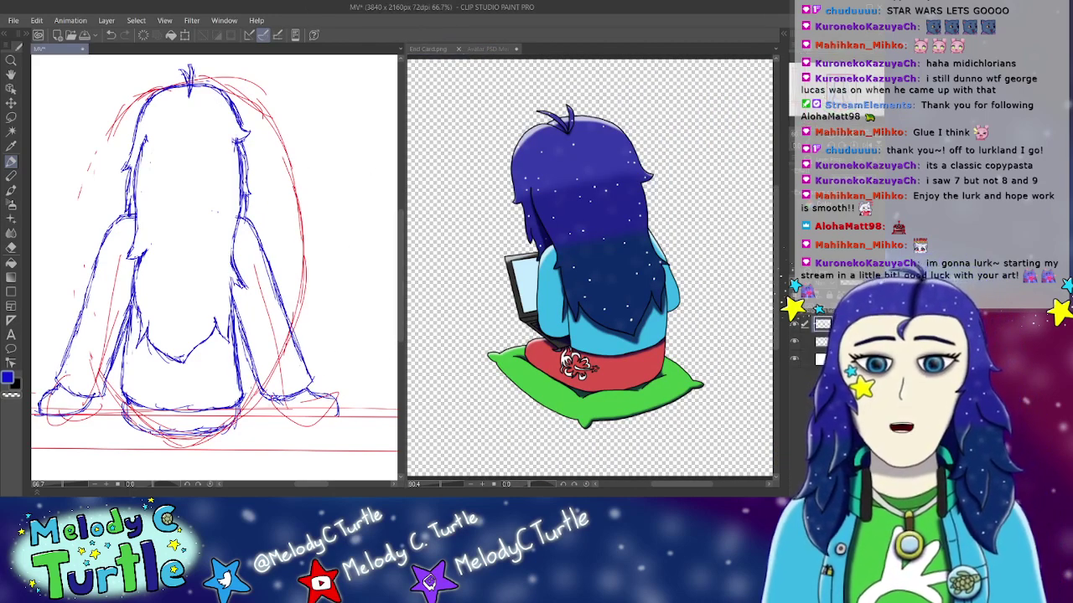
Step: Sketch cuff lines on both sleeves and the jacket hem across the lower back, and erase doubled lines on the seat
{"action": "mouse_move", "coordinate": [261, 383]}
{"action": "left_mouse_down"}
{"action": "mouse_move", "coordinate": [282, 390]}
{"action": "mouse_move", "coordinate": [307, 371]}
{"action": "left_mouse_up"}
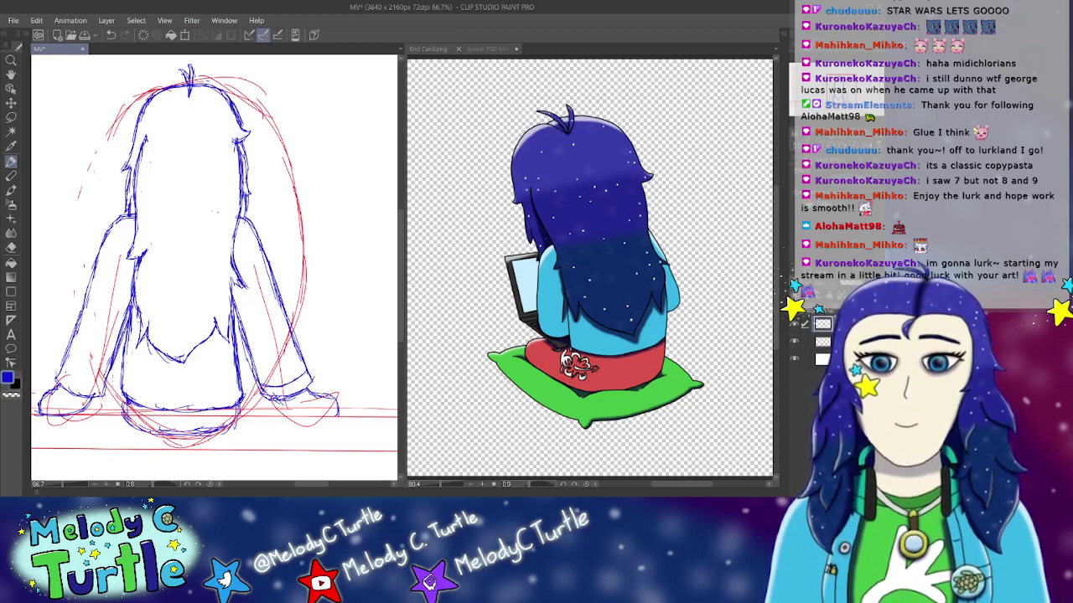
{"action": "mouse_move", "coordinate": [62, 367]}
{"action": "left_mouse_down"}
{"action": "mouse_move", "coordinate": [107, 385]}
{"action": "mouse_move", "coordinate": [157, 434]}
{"action": "mouse_move", "coordinate": [209, 438]}
{"action": "mouse_move", "coordinate": [231, 427]}
{"action": "mouse_move", "coordinate": [240, 403]}
{"action": "mouse_move", "coordinate": [238, 414]}
{"action": "left_mouse_up"}
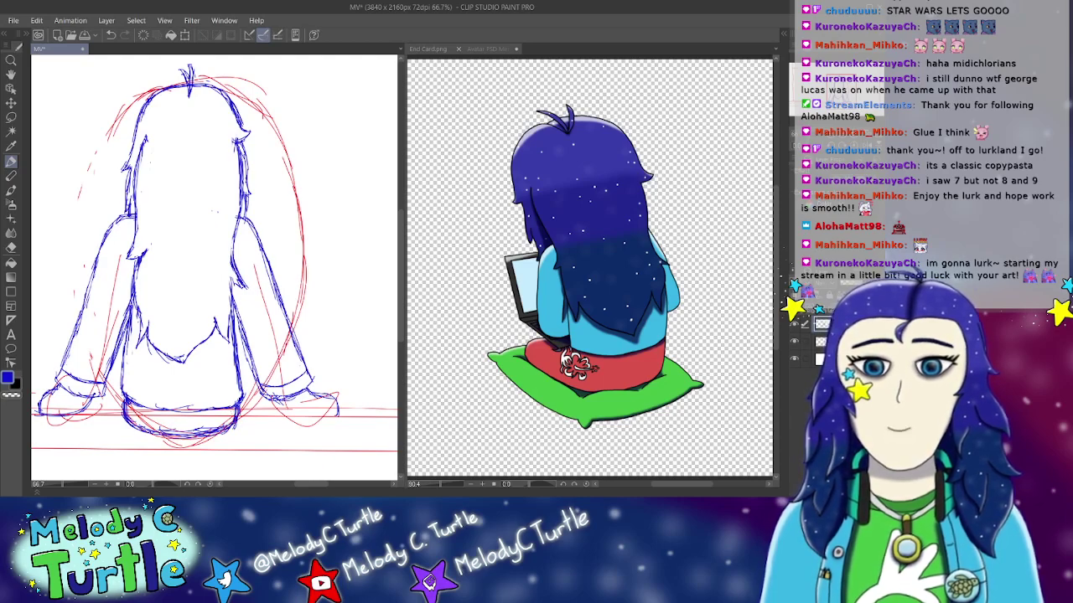
{"action": "left_click", "coordinate": [11, 248]}
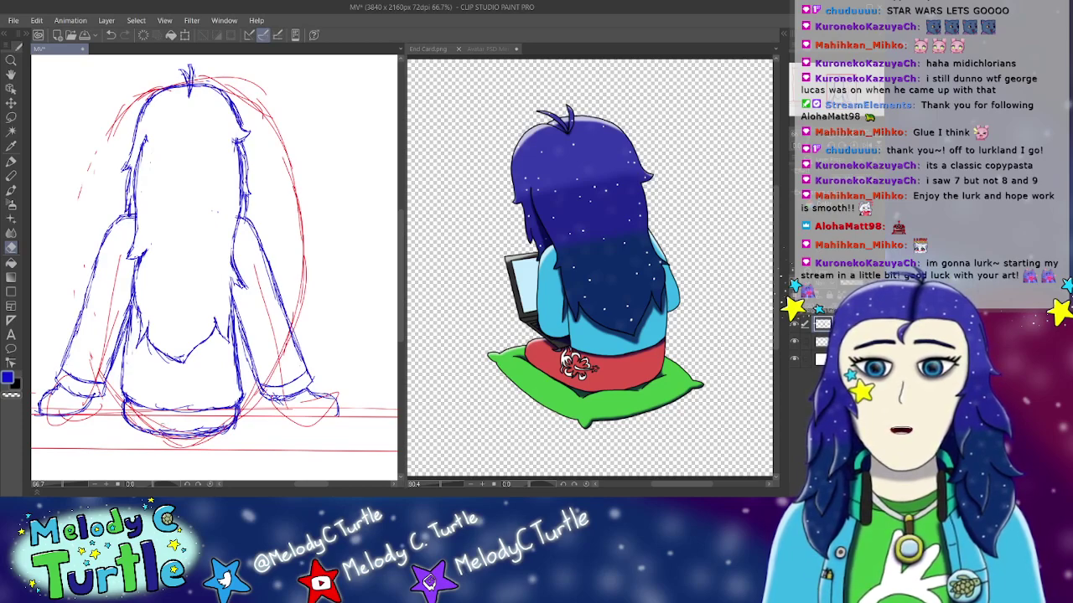
{"action": "left_click_drag", "start_coordinate": [143, 426], "coordinate": [221, 425]}
{"action": "left_click", "coordinate": [12, 162]}
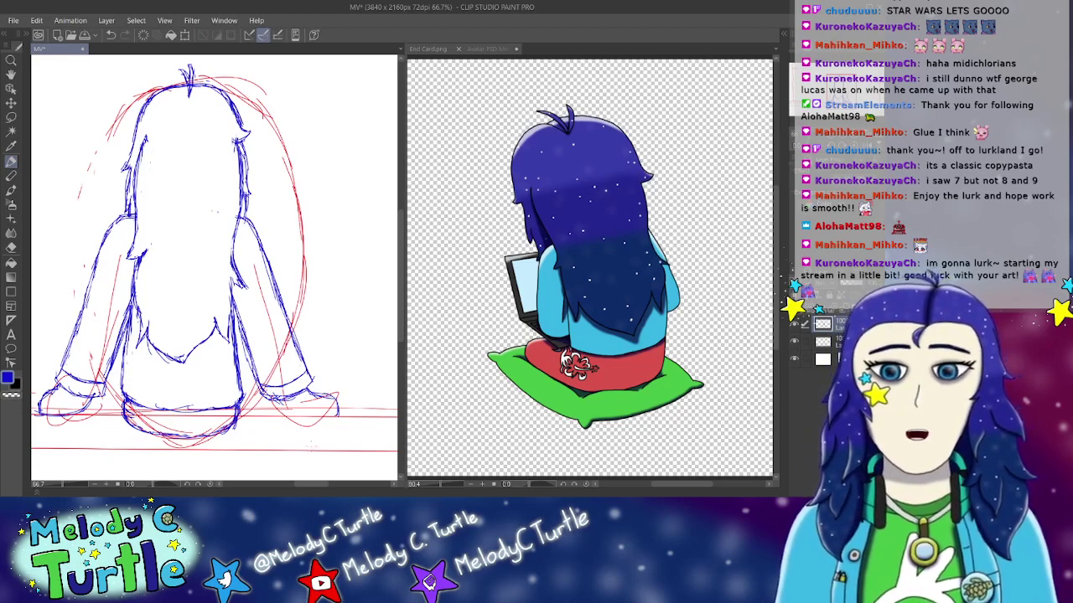
Step: Check the figure with Layer 1 temporarily hidden, adding fold marks at the hem's left end, and refine the upper-left hair edge
{"action": "left_click", "coordinate": [794, 342]}
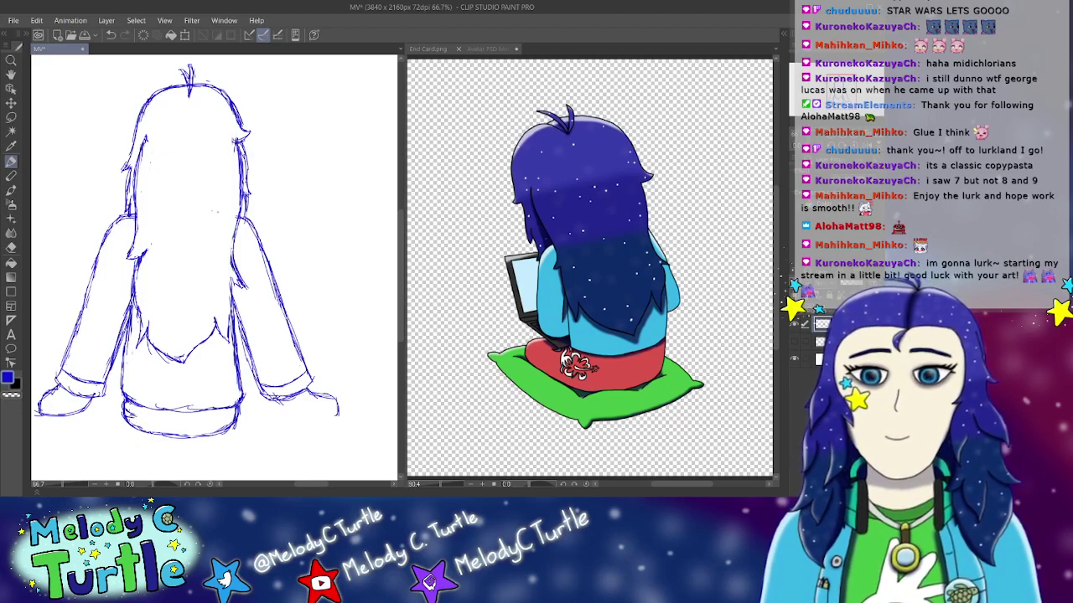
{"action": "mouse_move", "coordinate": [129, 404]}
{"action": "left_mouse_down"}
{"action": "mouse_move", "coordinate": [141, 409]}
{"action": "mouse_move", "coordinate": [139, 424]}
{"action": "mouse_move", "coordinate": [131, 413]}
{"action": "left_mouse_up"}
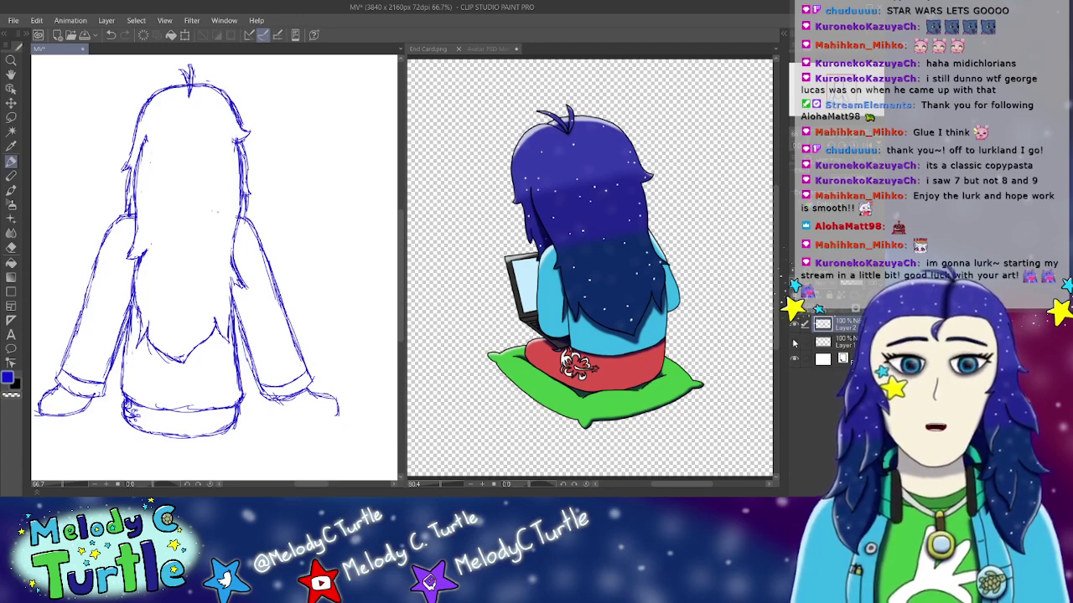
{"action": "left_click", "coordinate": [794, 343]}
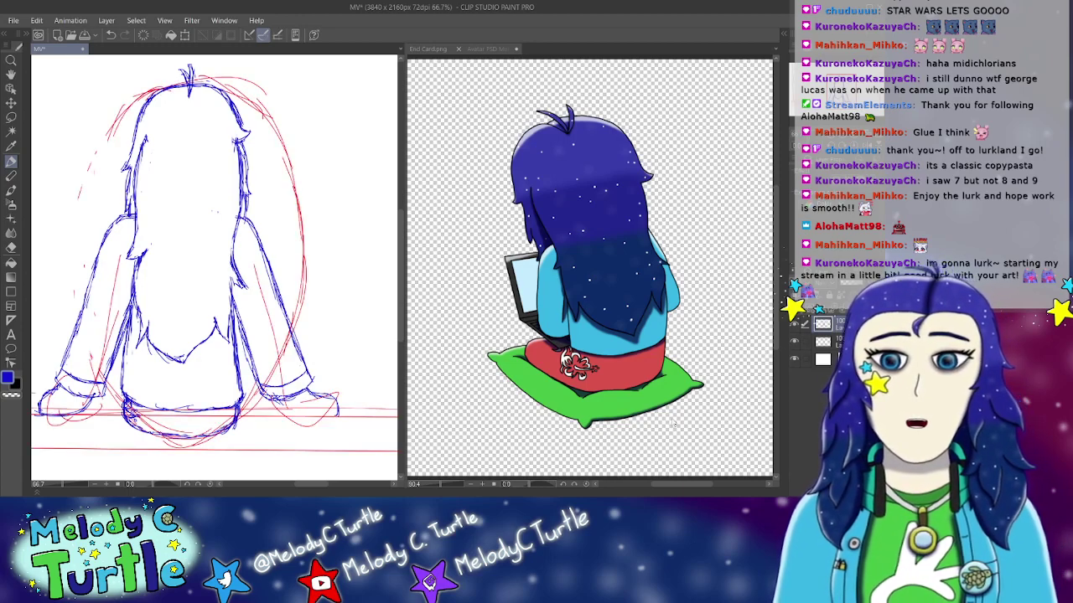
{"action": "left_click_drag", "start_coordinate": [666, 486], "coordinate": [661, 484]}
{"action": "left_click", "coordinate": [307, 486]}
{"action": "left_click_drag", "start_coordinate": [308, 488], "coordinate": [304, 487]}
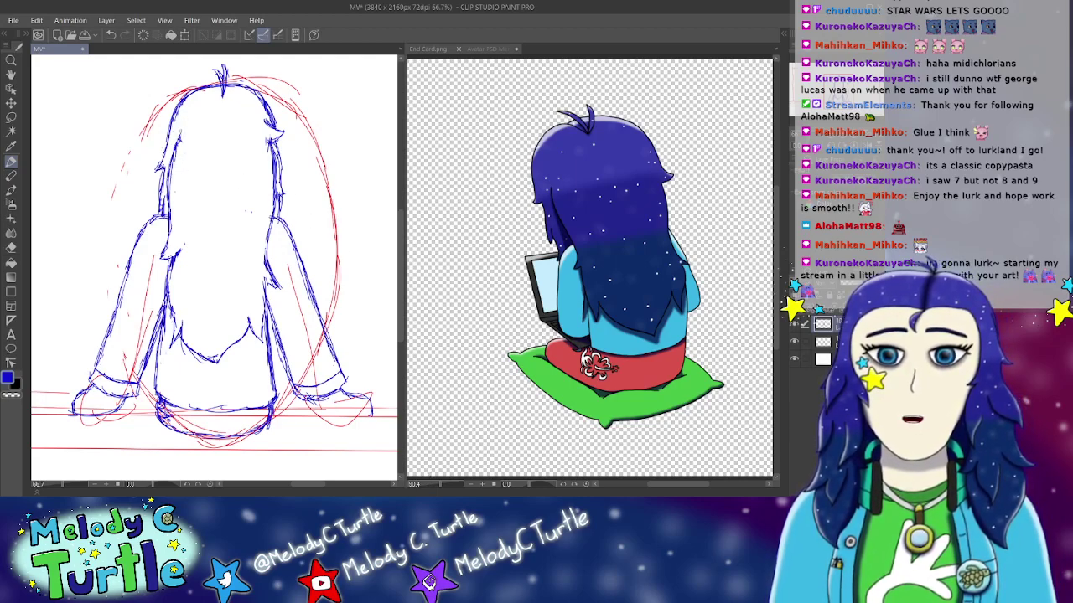
{"action": "left_click_drag", "start_coordinate": [179, 128], "coordinate": [172, 157]}
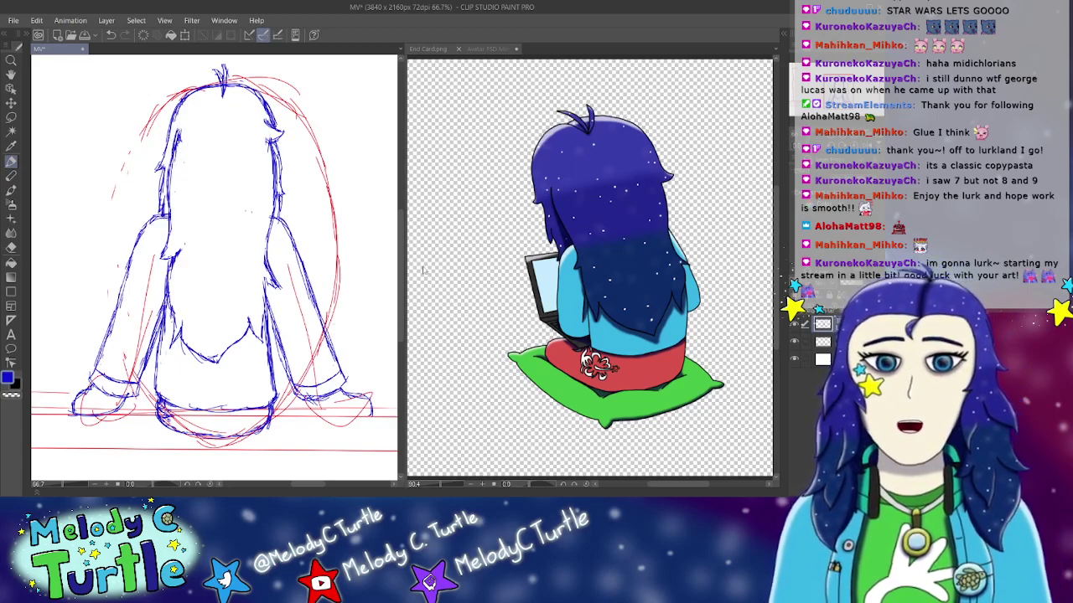
Step: Erase the character's left hand and redraw it with its fingertips resting on the ledge
{"action": "left_click", "coordinate": [11, 247]}
{"action": "mouse_move", "coordinate": [78, 394]}
{"action": "left_mouse_down"}
{"action": "mouse_move", "coordinate": [79, 412]}
{"action": "mouse_move", "coordinate": [115, 414]}
{"action": "left_mouse_up"}
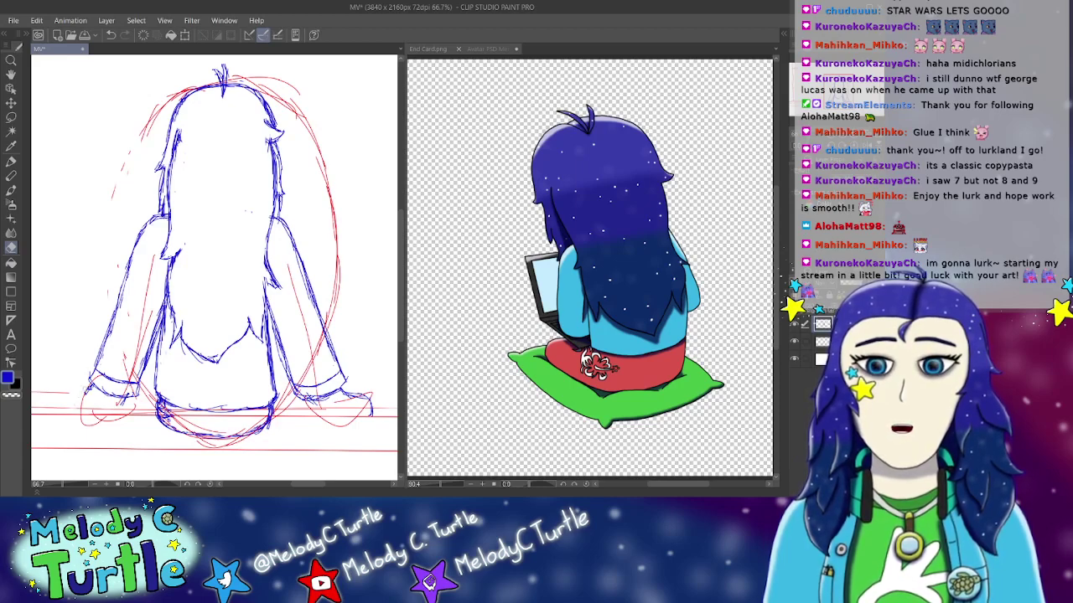
{"action": "left_click", "coordinate": [11, 161]}
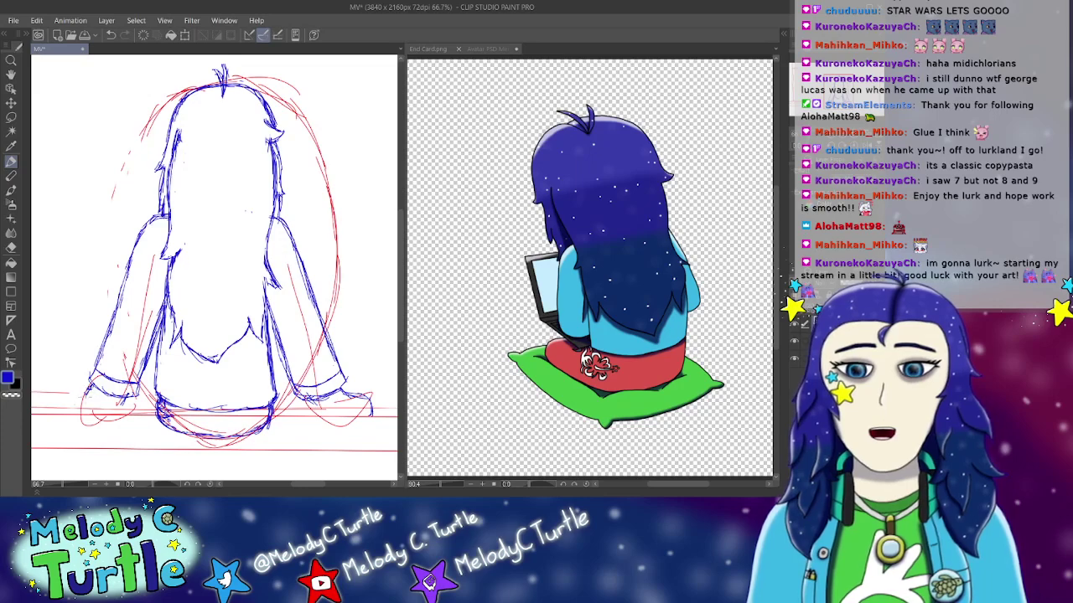
{"action": "mouse_move", "coordinate": [90, 393]}
{"action": "left_mouse_down"}
{"action": "mouse_move", "coordinate": [74, 418]}
{"action": "mouse_move", "coordinate": [118, 413]}
{"action": "left_mouse_up"}
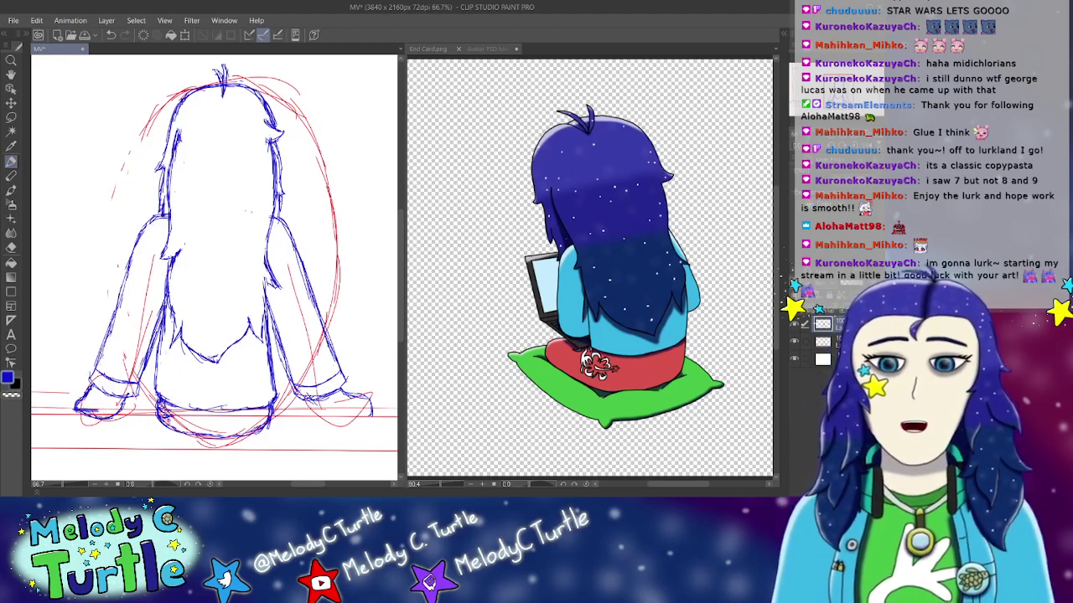
Step: Undo rough hand strokes and redraw both hands with flat undersides along the ledge line
{"action": "key", "text": "ctrl+z"}
{"action": "key", "text": "ctrl+z"}
{"action": "key", "text": "ctrl+z"}
{"action": "key", "text": "ctrl+z"}
{"action": "key", "text": "ctrl+z"}
{"action": "key", "text": "ctrl+z"}
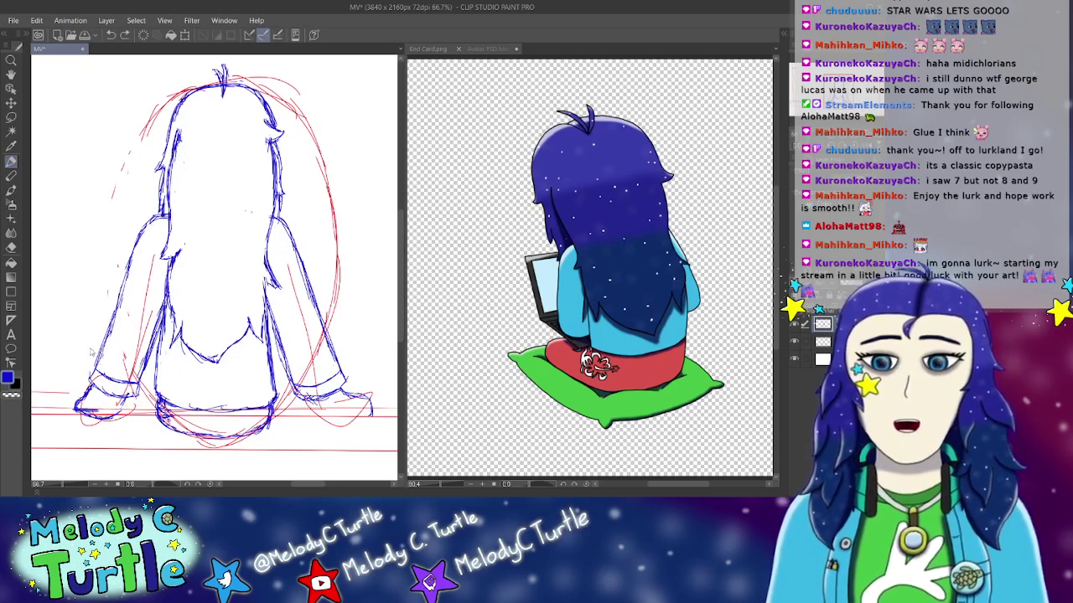
{"action": "key", "text": "ctrl+z"}
{"action": "key", "text": "ctrl+z"}
{"action": "key", "text": "ctrl+z"}
{"action": "key", "text": "ctrl+z"}
{"action": "key", "text": "ctrl+z"}
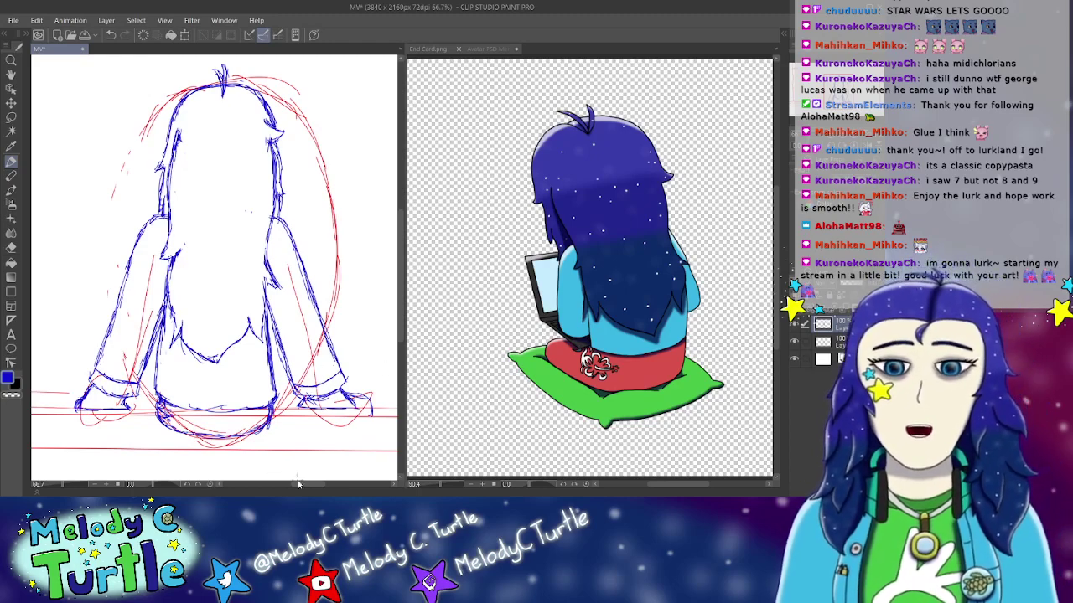
Step: Merge End Card.png and the avatar file into the MV tab group, show the whole MV canvas, and save it
{"action": "mouse_move", "coordinate": [300, 484]}
{"action": "left_mouse_down"}
{"action": "mouse_move", "coordinate": [251, 485]}
{"action": "mouse_move", "coordinate": [294, 481]}
{"action": "mouse_move", "coordinate": [285, 484]}
{"action": "left_mouse_up"}
{"action": "key", "text": "ctrl+minus"}
{"action": "key", "text": "ctrl+minus"}
{"action": "key", "text": "ctrl+minus"}
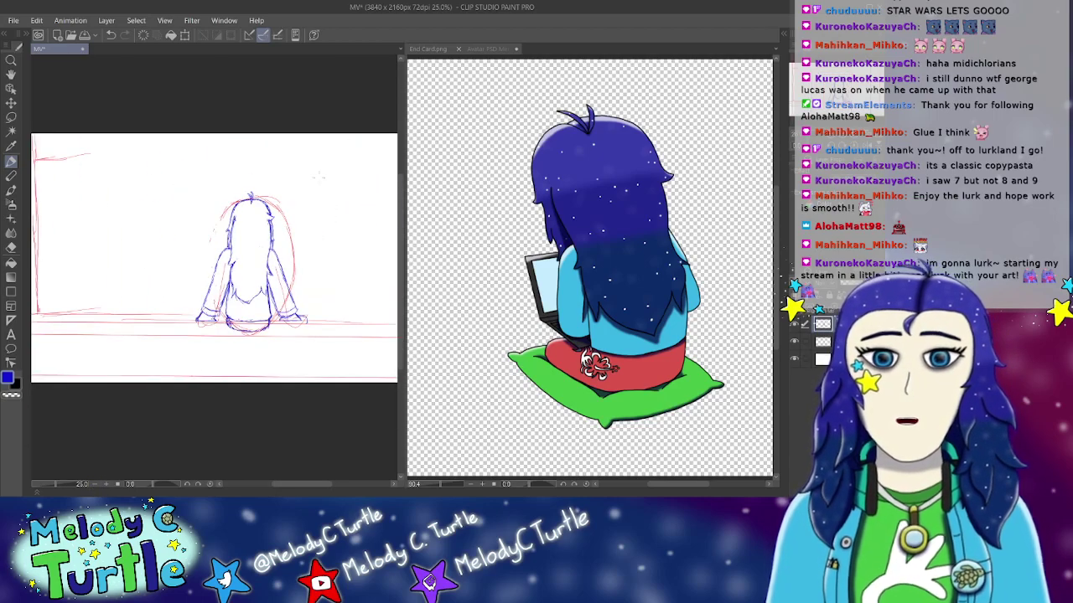
{"action": "left_click_drag", "start_coordinate": [414, 48], "coordinate": [272, 50]}
{"action": "left_click_drag", "start_coordinate": [469, 52], "coordinate": [331, 56]}
{"action": "left_click", "coordinate": [67, 50]}
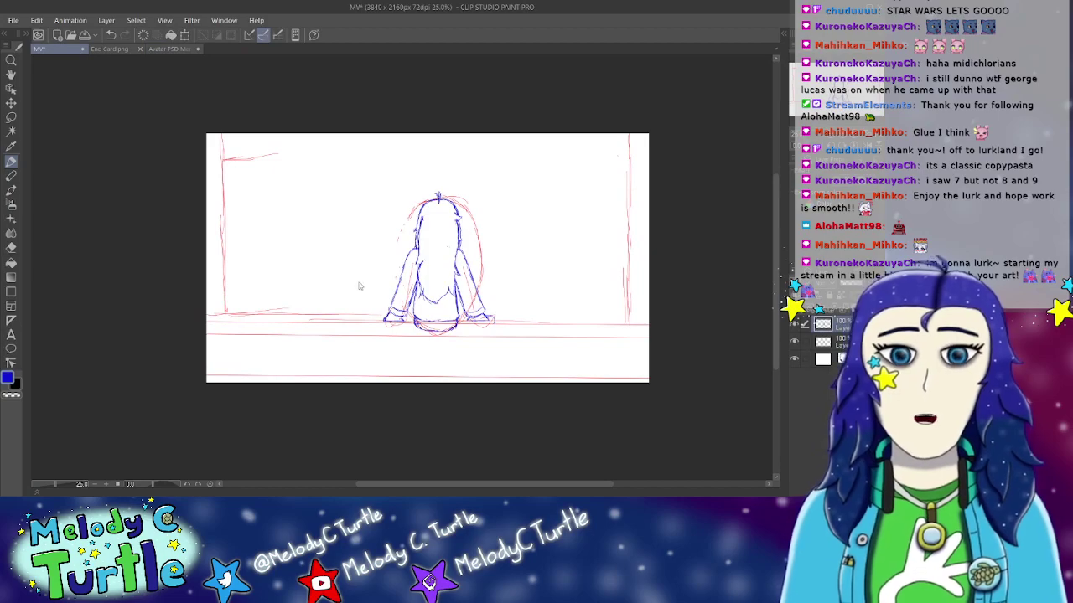
{"action": "key", "text": "ctrl+s"}
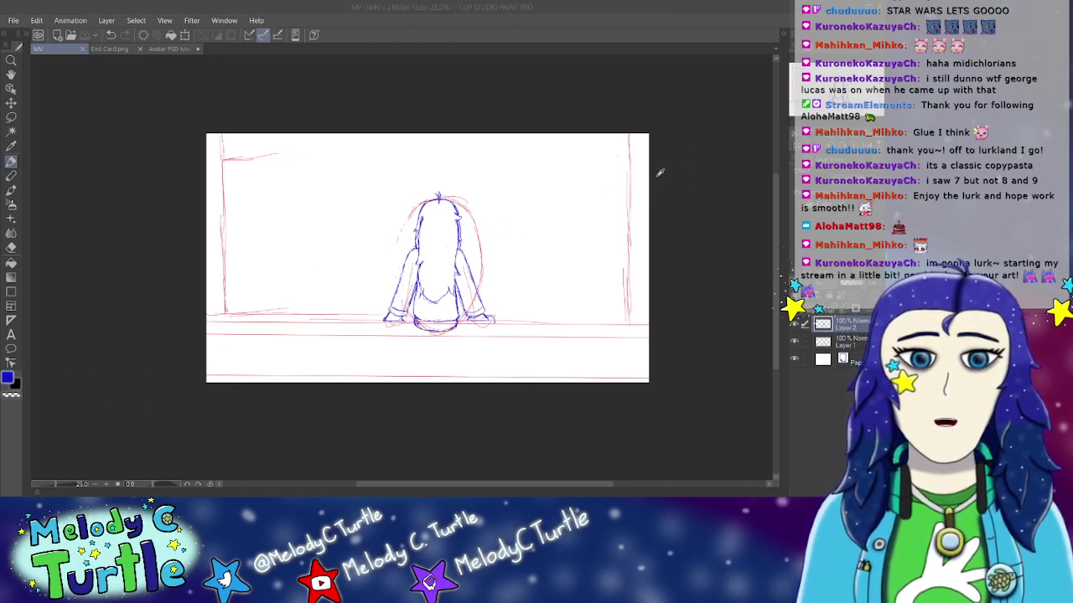
Step: On Layer 1, delete the red guide outline around the upper body and erase the short line near the upper-left corner
{"action": "left_click", "coordinate": [809, 157]}
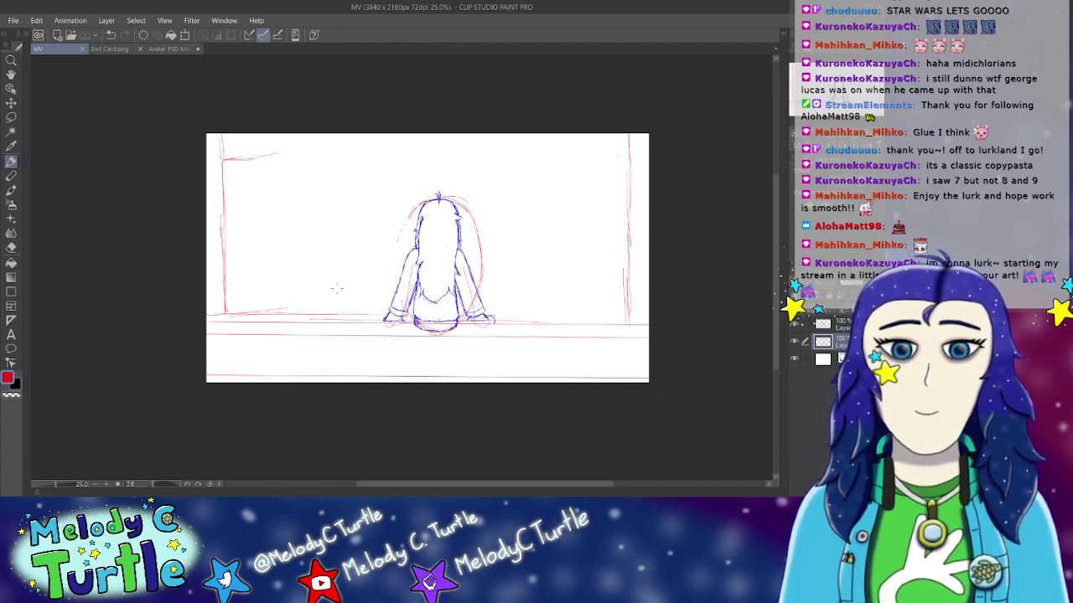
{"action": "left_click", "coordinate": [11, 118]}
{"action": "mouse_move", "coordinate": [352, 238]}
{"action": "left_mouse_down"}
{"action": "mouse_move", "coordinate": [384, 299]}
{"action": "mouse_move", "coordinate": [434, 315]}
{"action": "mouse_move", "coordinate": [499, 313]}
{"action": "mouse_move", "coordinate": [519, 275]}
{"action": "mouse_move", "coordinate": [510, 215]}
{"action": "mouse_move", "coordinate": [381, 202]}
{"action": "left_mouse_up"}
{"action": "key", "text": "Delete"}
{"action": "key", "text": "ctrl+d"}
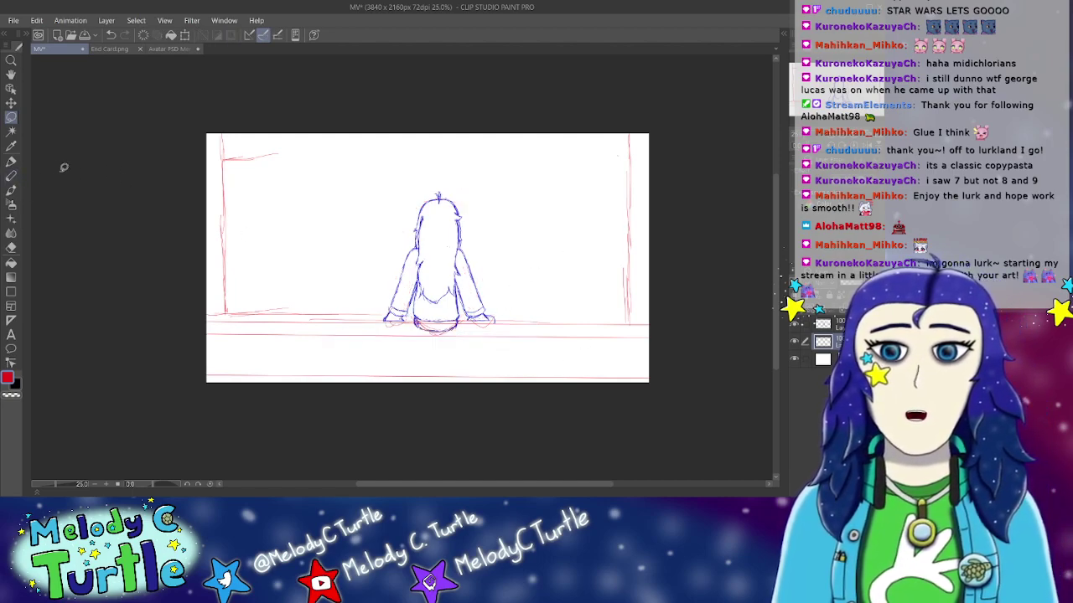
{"action": "left_click", "coordinate": [11, 248]}
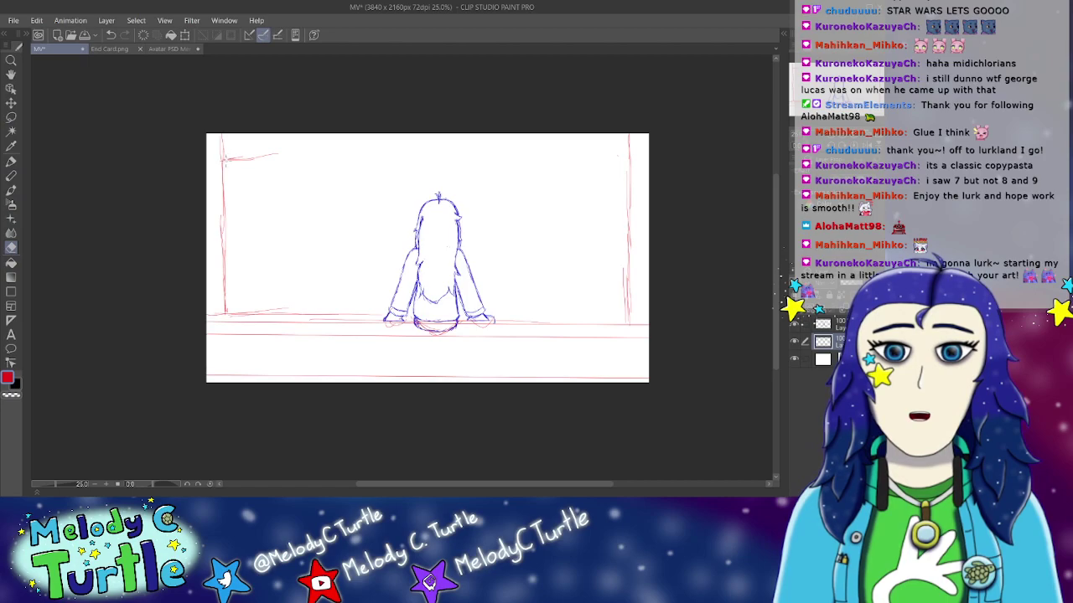
{"action": "mouse_move", "coordinate": [253, 156]}
{"action": "left_mouse_down"}
{"action": "mouse_move", "coordinate": [235, 158]}
{"action": "mouse_move", "coordinate": [275, 153]}
{"action": "left_mouse_up"}
{"action": "left_click", "coordinate": [11, 161]}
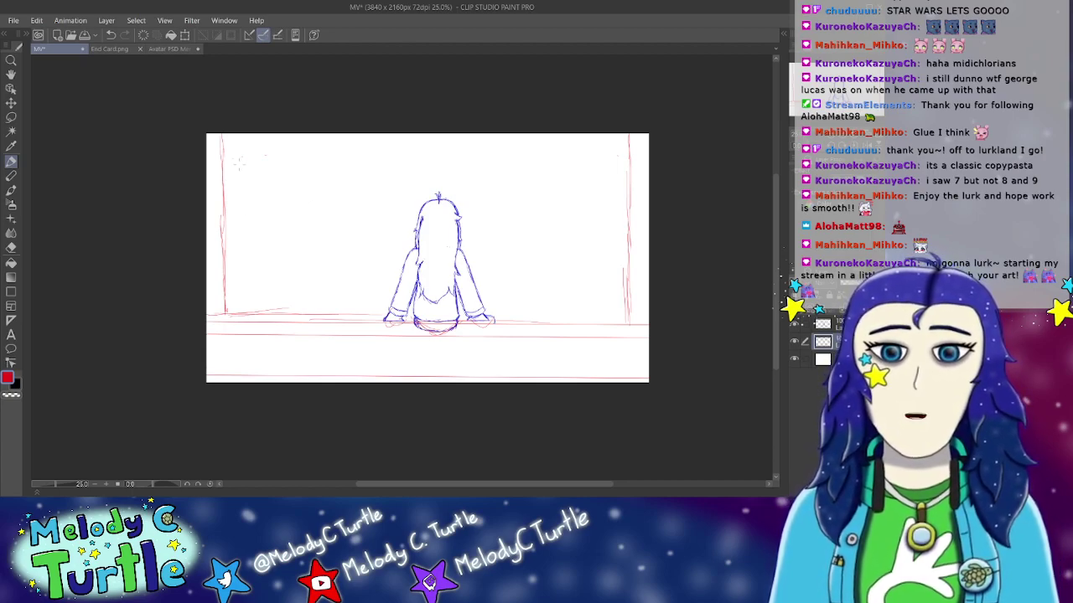
Step: Sketch a tall two-sided building in red at the left of the scene, rising from the ledge with its slanted top
{"action": "left_click_drag", "start_coordinate": [235, 173], "coordinate": [240, 268]}
{"action": "mouse_move", "coordinate": [238, 203]}
{"action": "left_mouse_down"}
{"action": "mouse_move", "coordinate": [241, 289]}
{"action": "mouse_move", "coordinate": [242, 251]}
{"action": "left_mouse_up"}
{"action": "left_click_drag", "start_coordinate": [241, 307], "coordinate": [241, 284]}
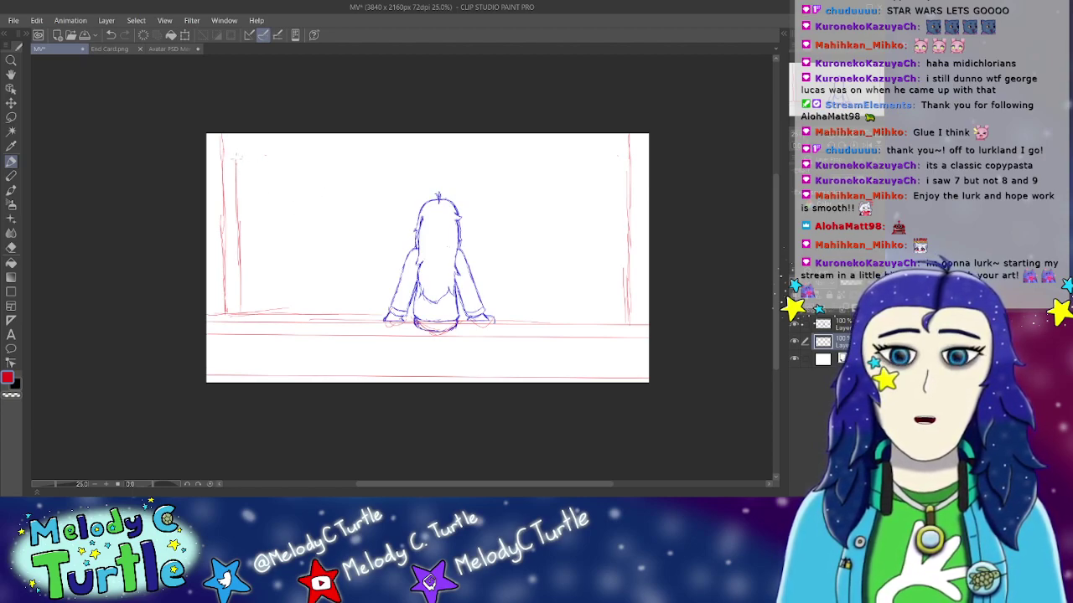
{"action": "left_click_drag", "start_coordinate": [237, 158], "coordinate": [282, 152]}
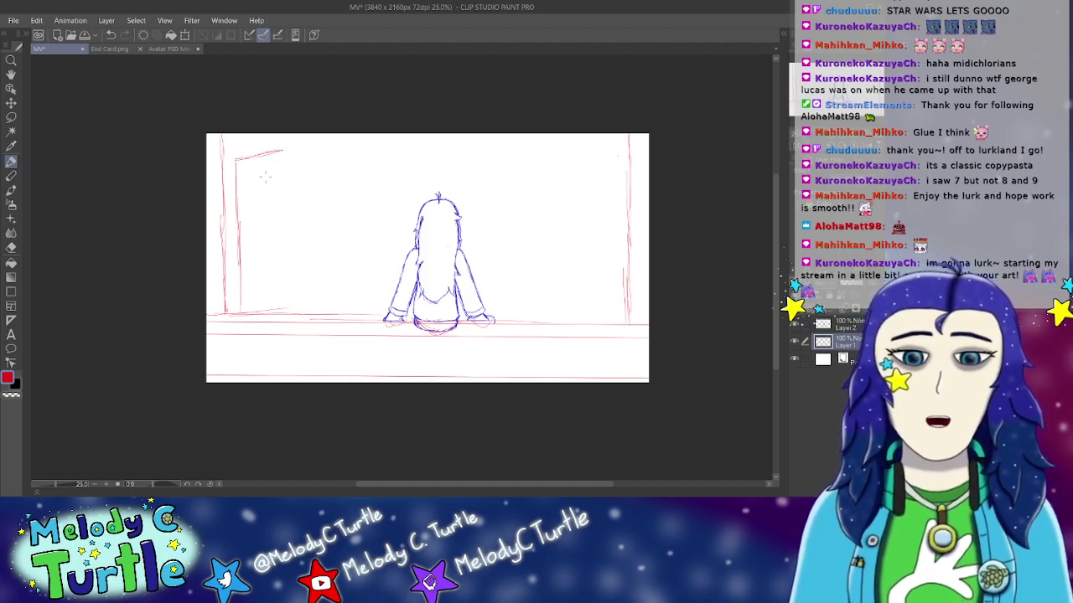
{"action": "left_click_drag", "start_coordinate": [285, 152], "coordinate": [282, 312]}
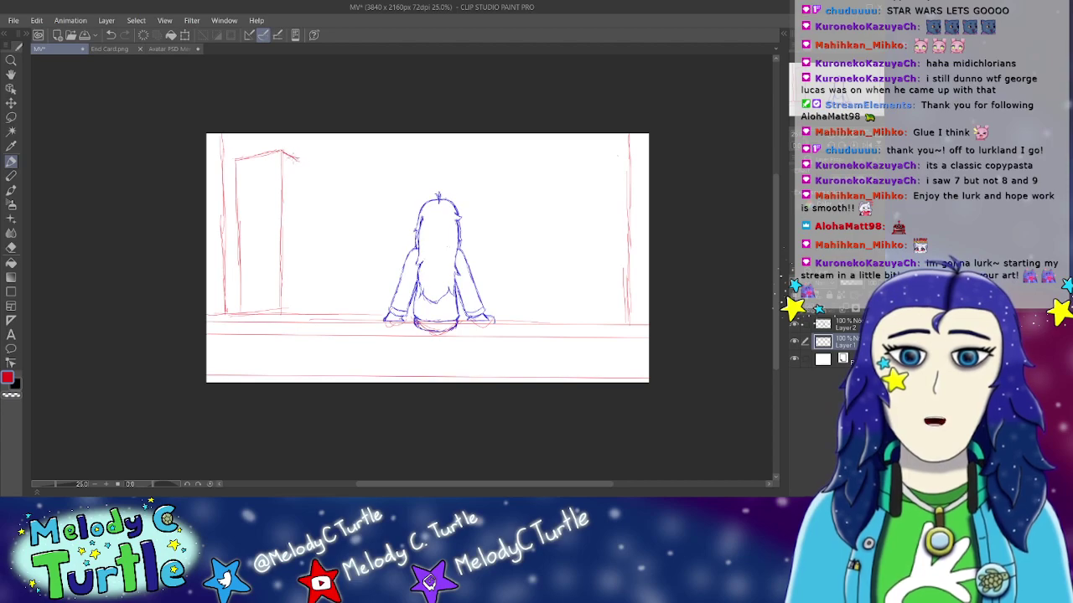
{"action": "left_click_drag", "start_coordinate": [236, 213], "coordinate": [238, 306]}
{"action": "left_click_drag", "start_coordinate": [239, 255], "coordinate": [240, 315]}
{"action": "left_click_drag", "start_coordinate": [299, 164], "coordinate": [301, 278]}
{"action": "left_click_drag", "start_coordinate": [299, 206], "coordinate": [299, 300]}
{"action": "left_click_drag", "start_coordinate": [300, 236], "coordinate": [300, 314]}
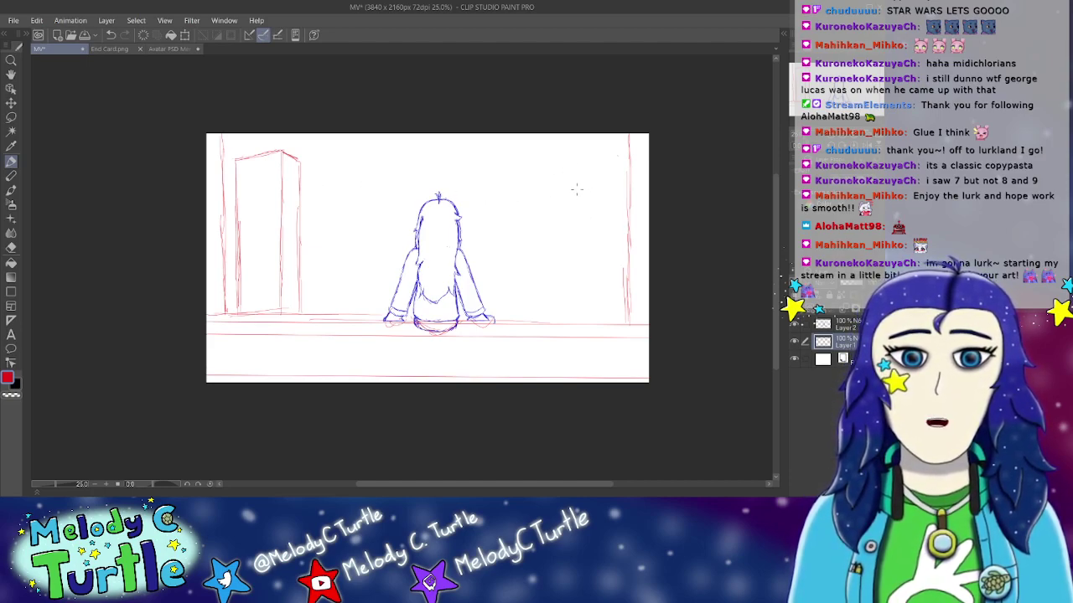
Step: Sketch a shorter red building at the right of the scene with a flat roof and an inner vertical edge
{"action": "left_click_drag", "start_coordinate": [573, 186], "coordinate": [605, 186]}
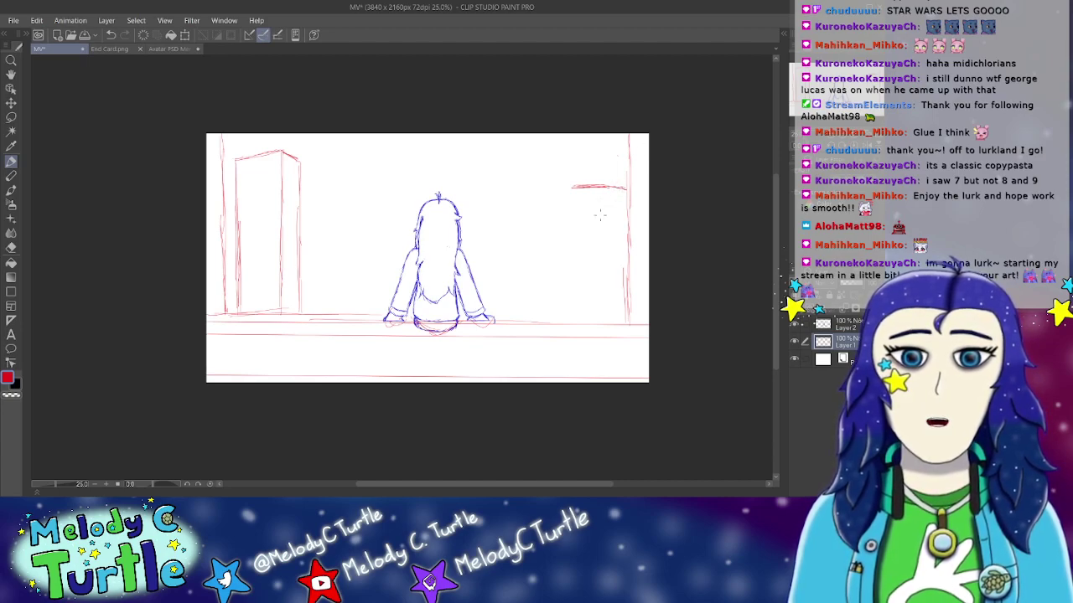
{"action": "left_click_drag", "start_coordinate": [574, 188], "coordinate": [574, 268]}
{"action": "mouse_move", "coordinate": [574, 228]}
{"action": "left_mouse_down"}
{"action": "mouse_move", "coordinate": [574, 285]}
{"action": "mouse_move", "coordinate": [570, 233]}
{"action": "mouse_move", "coordinate": [572, 326]}
{"action": "left_mouse_up"}
{"action": "left_click_drag", "start_coordinate": [571, 268], "coordinate": [570, 305]}
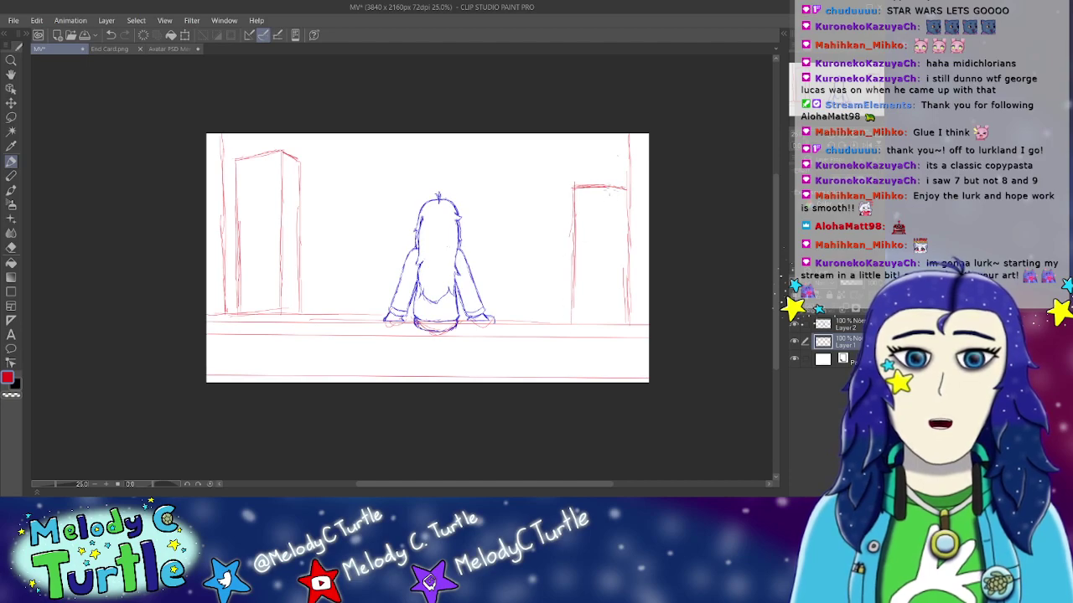
{"action": "mouse_move", "coordinate": [610, 200]}
{"action": "left_mouse_down"}
{"action": "mouse_move", "coordinate": [608, 266]}
{"action": "mouse_move", "coordinate": [611, 230]}
{"action": "left_mouse_up"}
{"action": "mouse_move", "coordinate": [611, 240]}
{"action": "left_mouse_down"}
{"action": "mouse_move", "coordinate": [611, 305]}
{"action": "mouse_move", "coordinate": [611, 262]}
{"action": "left_mouse_up"}
{"action": "left_click_drag", "start_coordinate": [612, 273], "coordinate": [611, 326]}
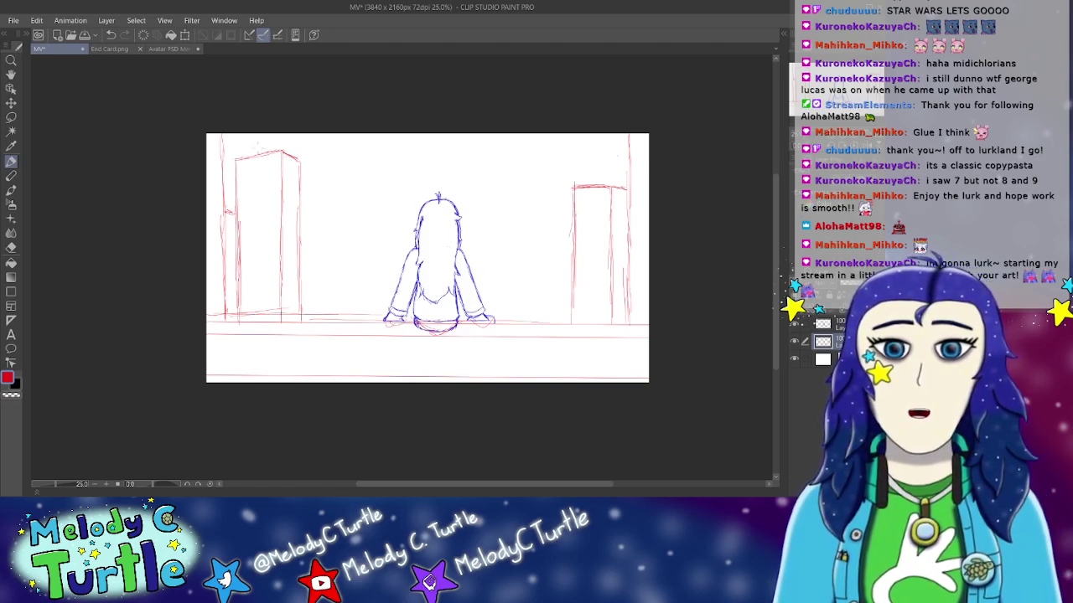
Step: Sketch sagging curves between the upper corners behind the head and a low horizon line between the two buildings
{"action": "left_click_drag", "start_coordinate": [236, 137], "coordinate": [277, 168]}
{"action": "left_click_drag", "start_coordinate": [369, 209], "coordinate": [406, 214]}
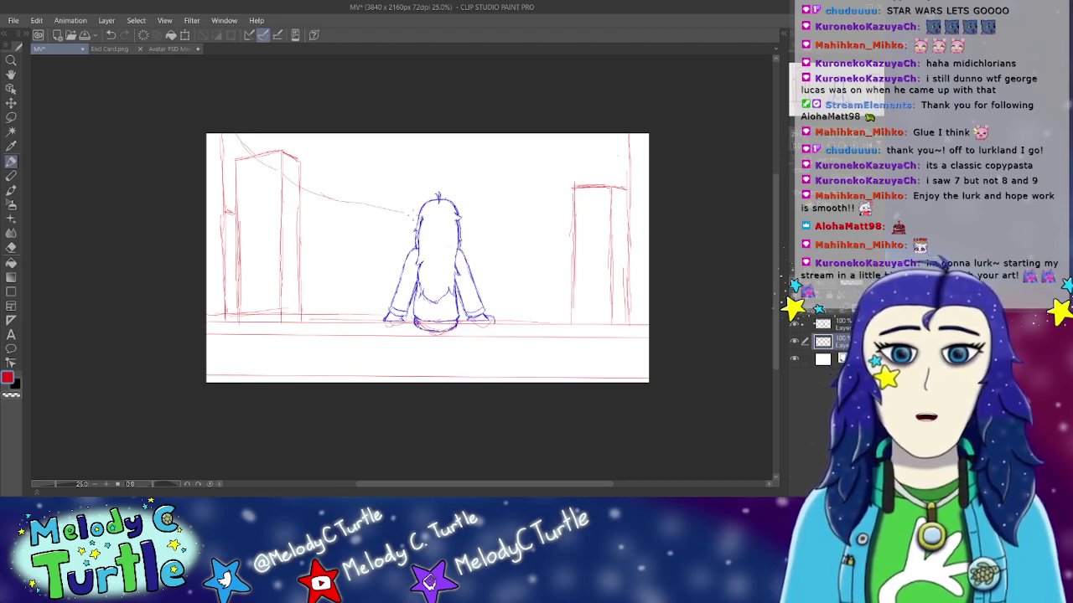
{"action": "mouse_move", "coordinate": [289, 186]}
{"action": "left_mouse_down"}
{"action": "mouse_move", "coordinate": [342, 211]}
{"action": "mouse_move", "coordinate": [453, 221]}
{"action": "left_mouse_up"}
{"action": "mouse_move", "coordinate": [358, 223]}
{"action": "left_mouse_down"}
{"action": "mouse_move", "coordinate": [476, 223]}
{"action": "mouse_move", "coordinate": [534, 209]}
{"action": "mouse_move", "coordinate": [622, 131]}
{"action": "left_mouse_up"}
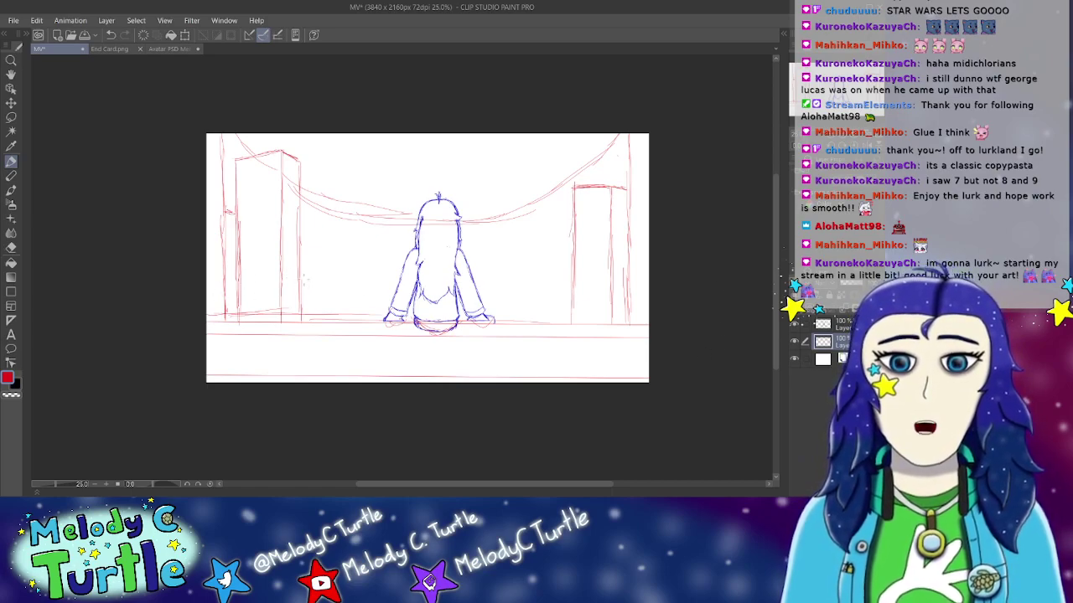
{"action": "left_click_drag", "start_coordinate": [327, 279], "coordinate": [573, 287]}
{"action": "left_click_drag", "start_coordinate": [507, 287], "coordinate": [555, 287]}
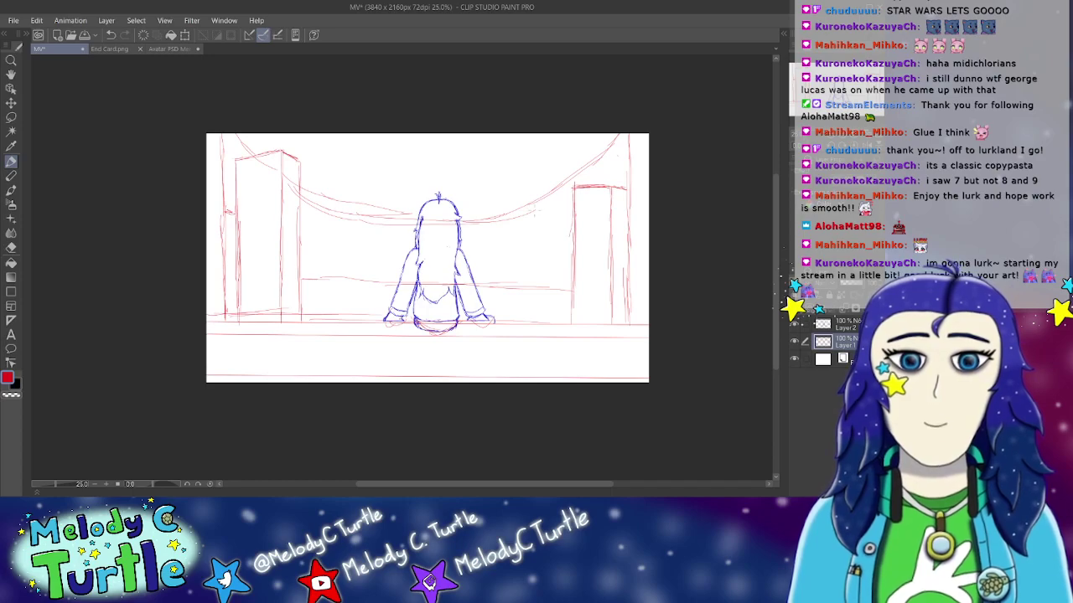
Step: Sketch a lower red building with a slanted top against the left edge of the tall building at the right
{"action": "left_click_drag", "start_coordinate": [553, 208], "coordinate": [534, 210]}
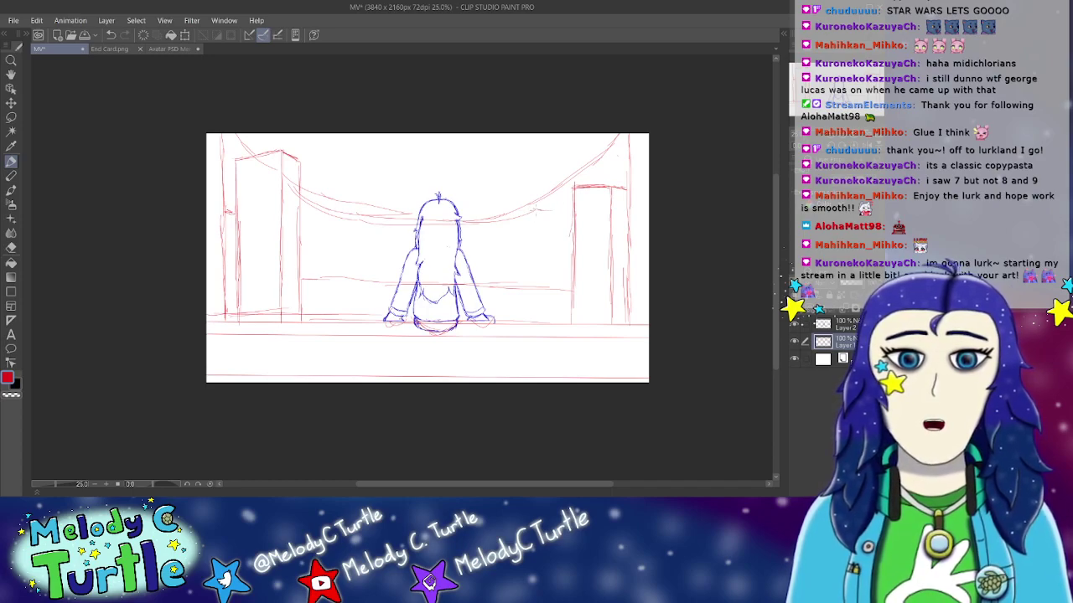
{"action": "left_click_drag", "start_coordinate": [549, 245], "coordinate": [535, 242]}
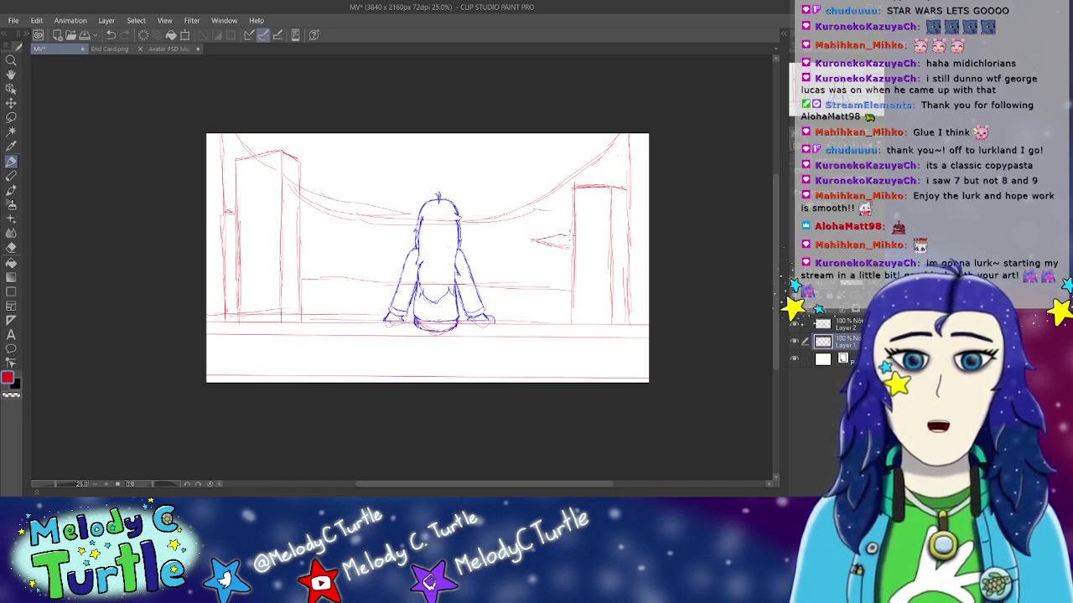
{"action": "left_click_drag", "start_coordinate": [574, 238], "coordinate": [551, 243]}
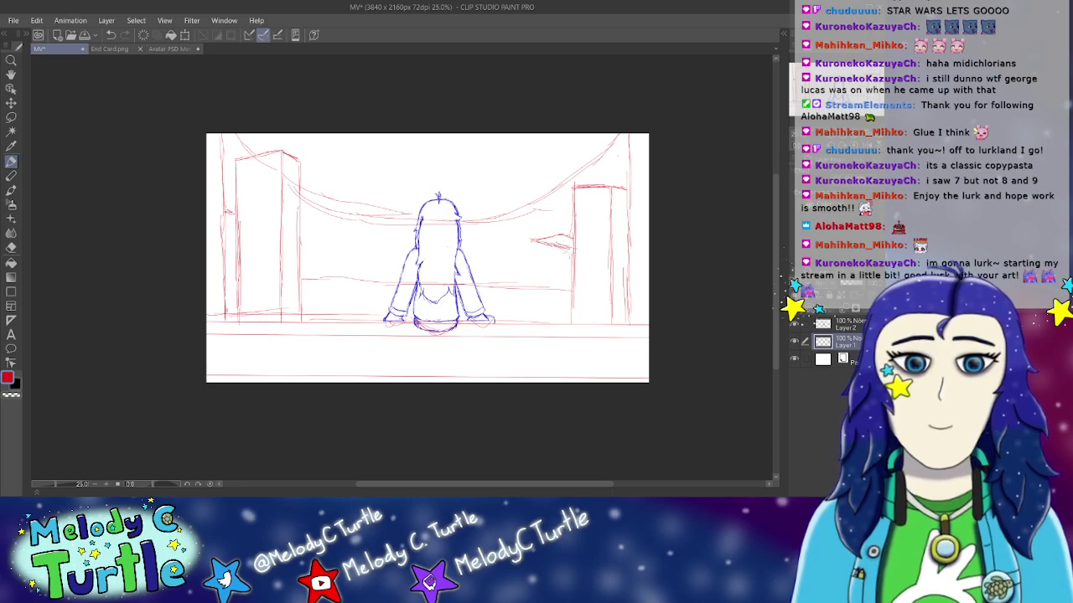
{"action": "key", "text": "alt"}
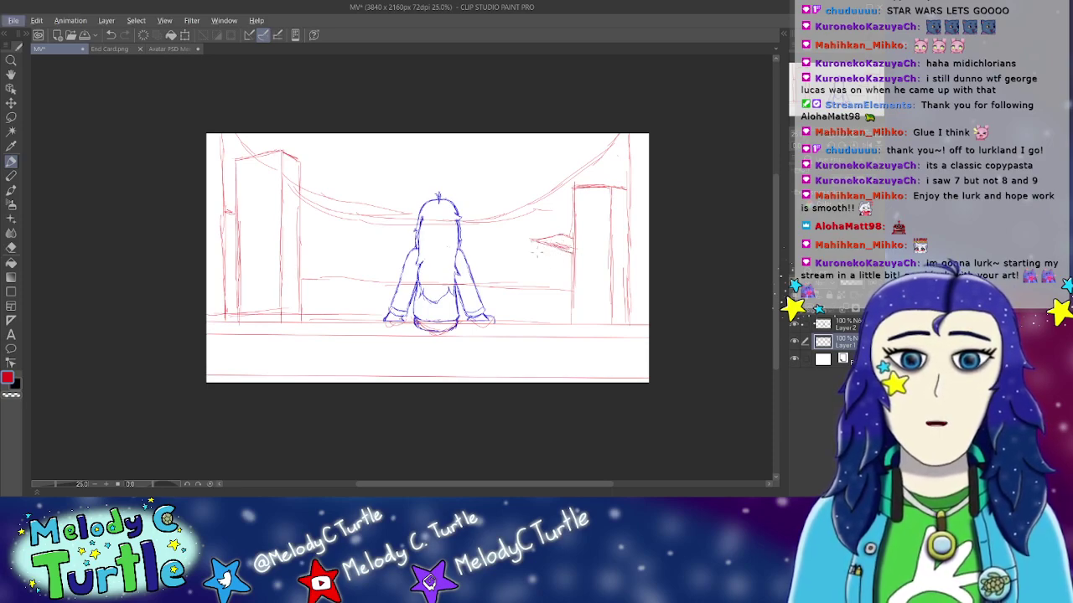
{"action": "left_click_drag", "start_coordinate": [536, 241], "coordinate": [529, 322]}
{"action": "left_click_drag", "start_coordinate": [536, 305], "coordinate": [535, 320]}
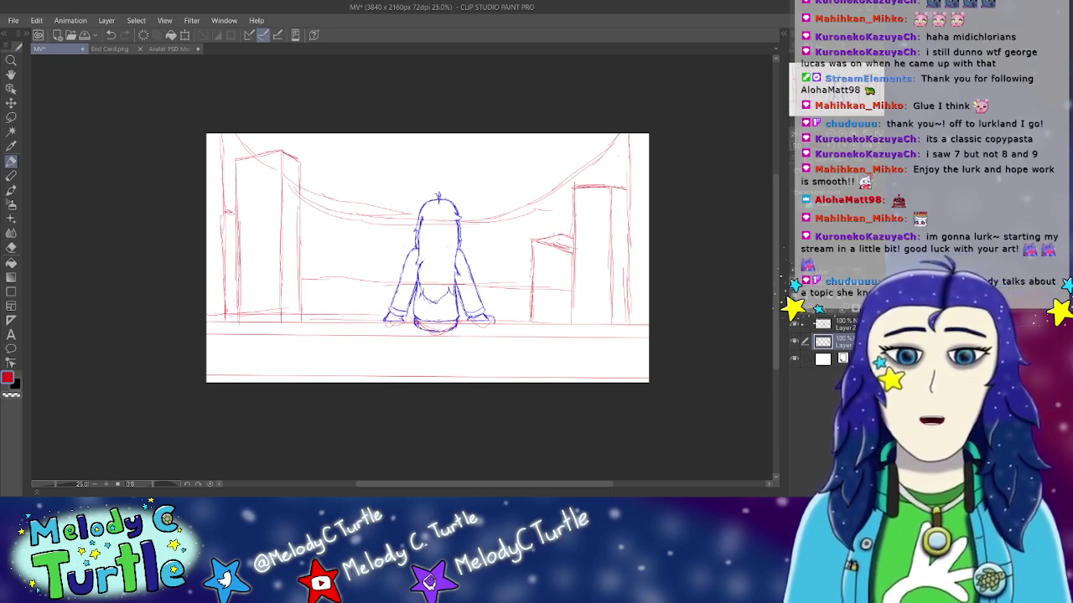
Step: Refine the roof of the lower right-hand building, erasing over its slanted lines and redrawing its top edges
{"action": "mouse_move", "coordinate": [539, 241]}
{"action": "left_mouse_down"}
{"action": "mouse_move", "coordinate": [564, 247]}
{"action": "mouse_move", "coordinate": [545, 233]}
{"action": "mouse_move", "coordinate": [562, 237]}
{"action": "left_mouse_up"}
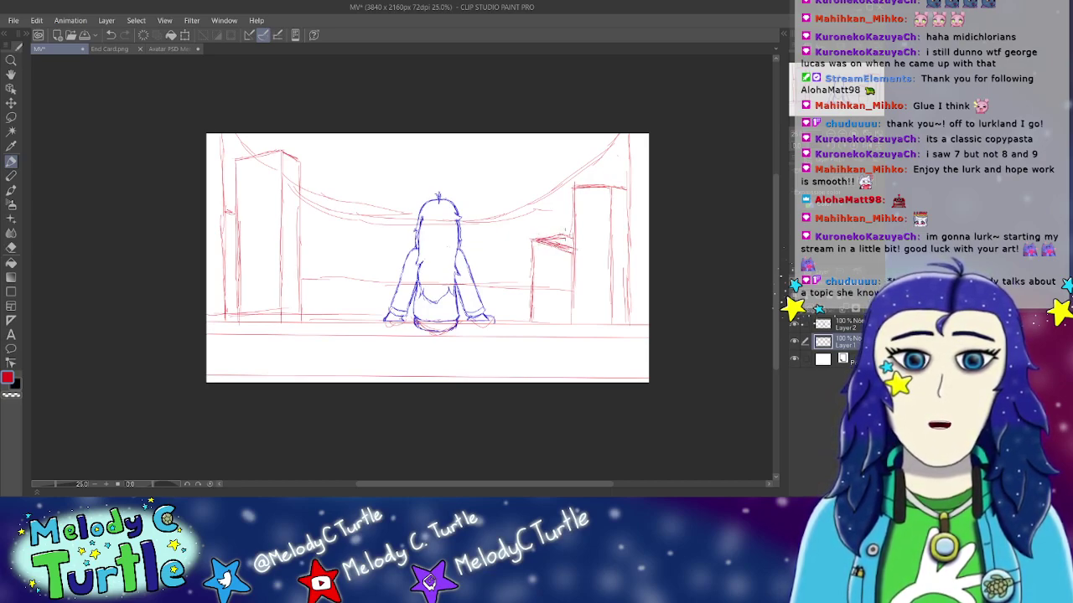
{"action": "left_click_drag", "start_coordinate": [541, 241], "coordinate": [558, 237]}
{"action": "left_click", "coordinate": [11, 248]}
{"action": "mouse_move", "coordinate": [533, 247]}
{"action": "left_mouse_down"}
{"action": "mouse_move", "coordinate": [557, 239]}
{"action": "mouse_move", "coordinate": [563, 251]}
{"action": "left_mouse_up"}
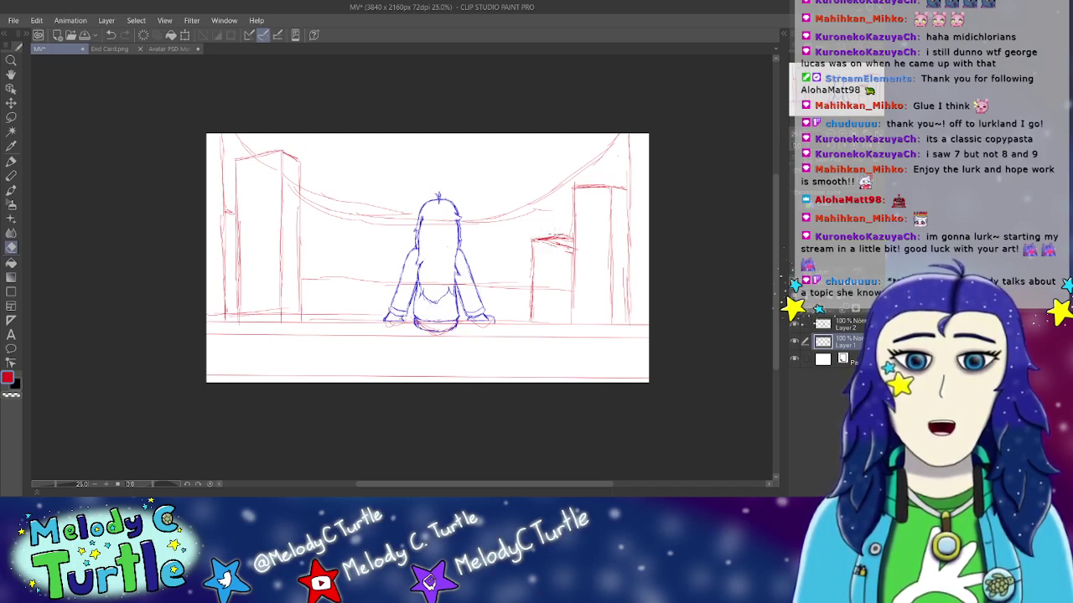
{"action": "left_click_drag", "start_coordinate": [536, 239], "coordinate": [557, 237]}
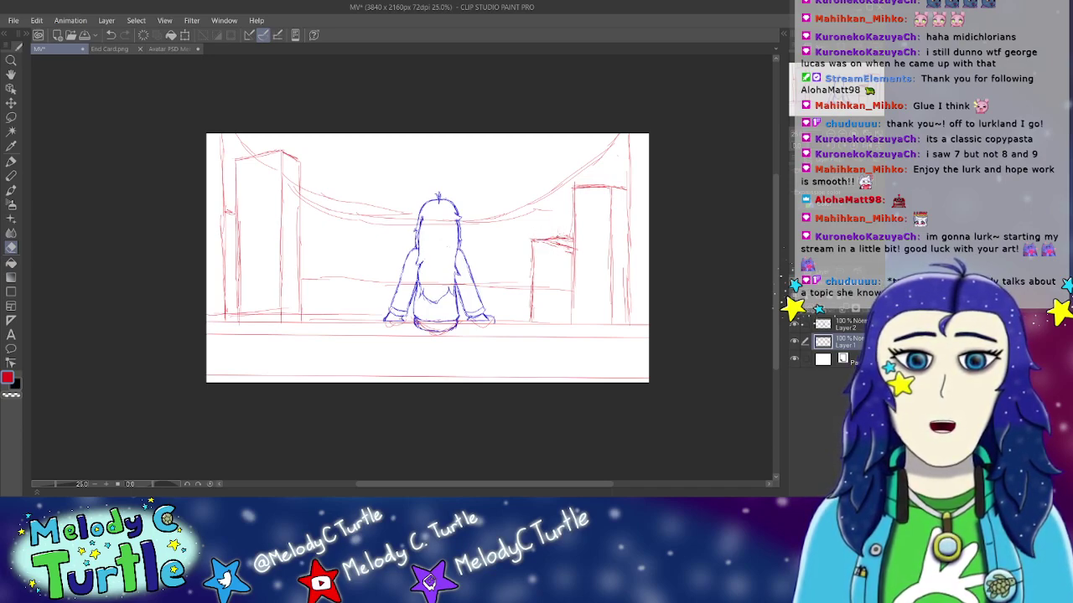
{"action": "left_click", "coordinate": [11, 160]}
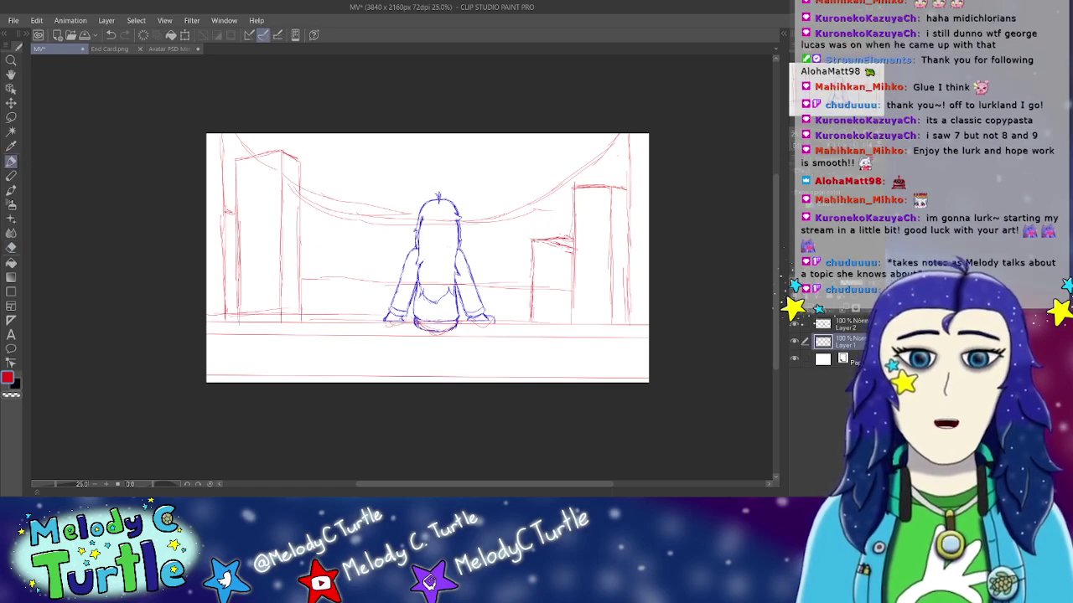
{"action": "left_click_drag", "start_coordinate": [536, 241], "coordinate": [573, 249]}
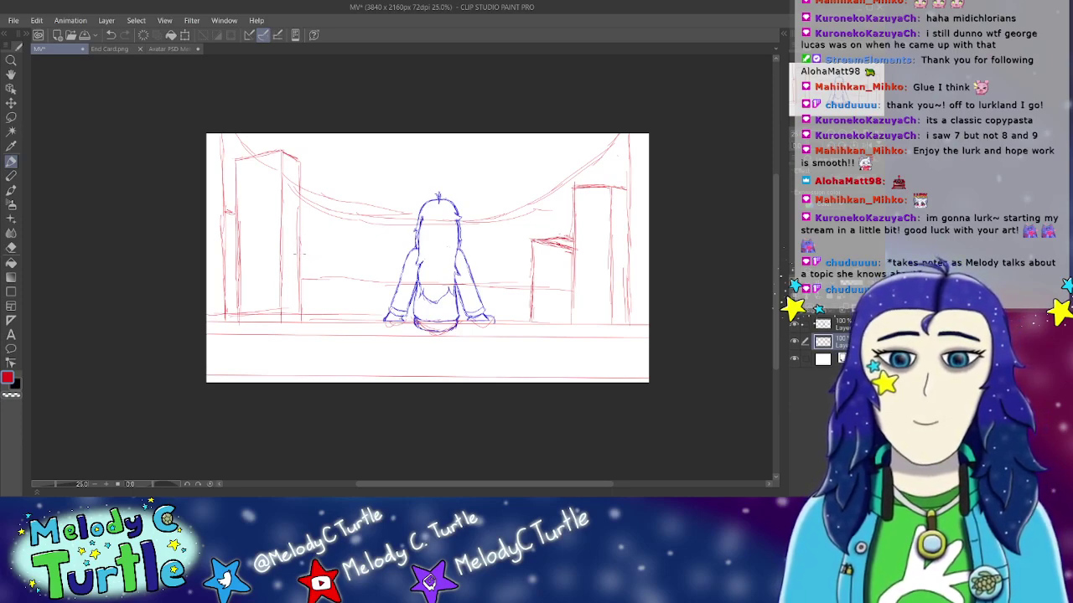
Step: Sketch a low two-sided red building with a peaked top beside the tall left building, standing on the ledge line
{"action": "mouse_move", "coordinate": [290, 263]}
{"action": "left_mouse_down"}
{"action": "mouse_move", "coordinate": [323, 254]}
{"action": "mouse_move", "coordinate": [361, 276]}
{"action": "left_mouse_up"}
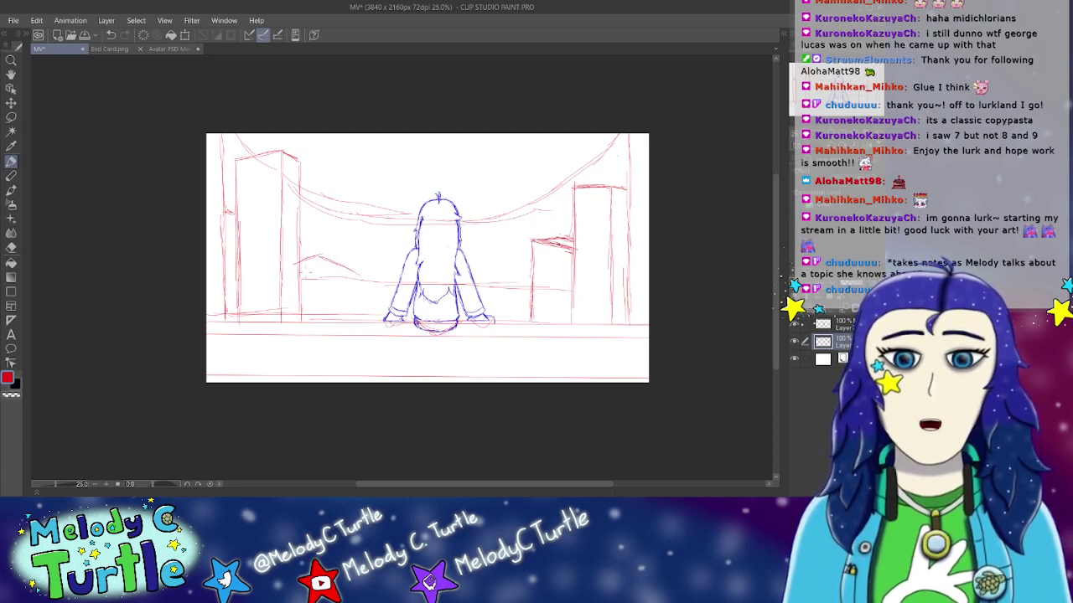
{"action": "mouse_move", "coordinate": [294, 266]}
{"action": "left_mouse_down"}
{"action": "mouse_move", "coordinate": [331, 278]}
{"action": "mouse_move", "coordinate": [337, 318]}
{"action": "left_mouse_up"}
{"action": "left_click_drag", "start_coordinate": [292, 267], "coordinate": [293, 320]}
{"action": "mouse_move", "coordinate": [337, 286]}
{"action": "left_mouse_down"}
{"action": "mouse_move", "coordinate": [359, 280]}
{"action": "mouse_move", "coordinate": [356, 305]}
{"action": "left_mouse_up"}
{"action": "left_click_drag", "start_coordinate": [358, 277], "coordinate": [358, 310]}
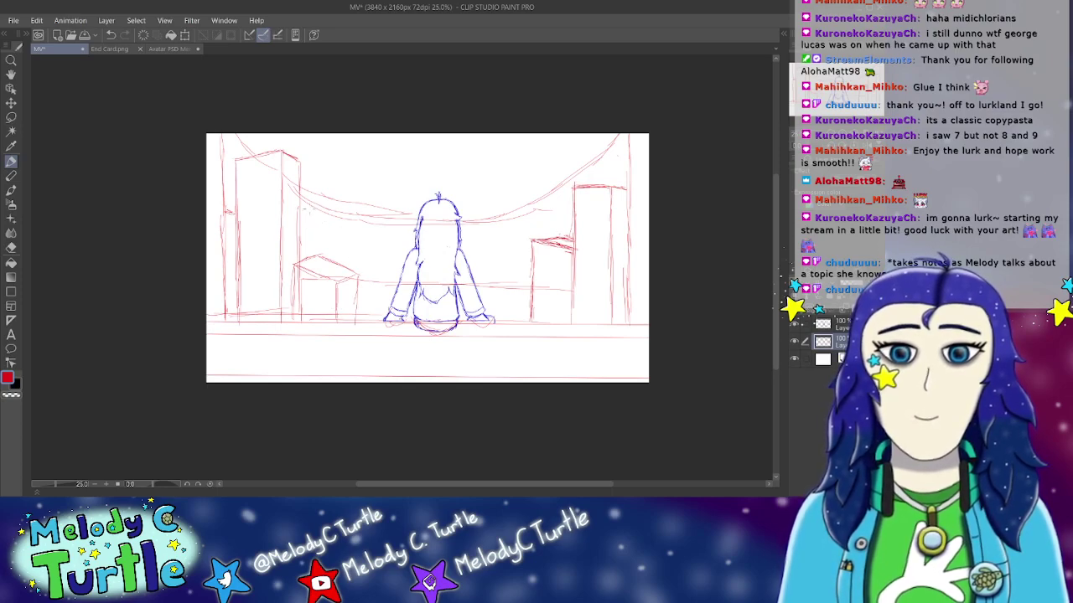
Step: Sketch a taller two-sided building rising behind the low peaked one, beside the tall left building
{"action": "mouse_move", "coordinate": [301, 206]}
{"action": "left_mouse_down"}
{"action": "mouse_move", "coordinate": [325, 196]}
{"action": "mouse_move", "coordinate": [352, 210]}
{"action": "mouse_move", "coordinate": [351, 268]}
{"action": "left_mouse_up"}
{"action": "left_click_drag", "start_coordinate": [332, 201], "coordinate": [327, 258]}
{"action": "left_click_drag", "start_coordinate": [326, 207], "coordinate": [324, 265]}
{"action": "left_click_drag", "start_coordinate": [328, 201], "coordinate": [326, 253]}
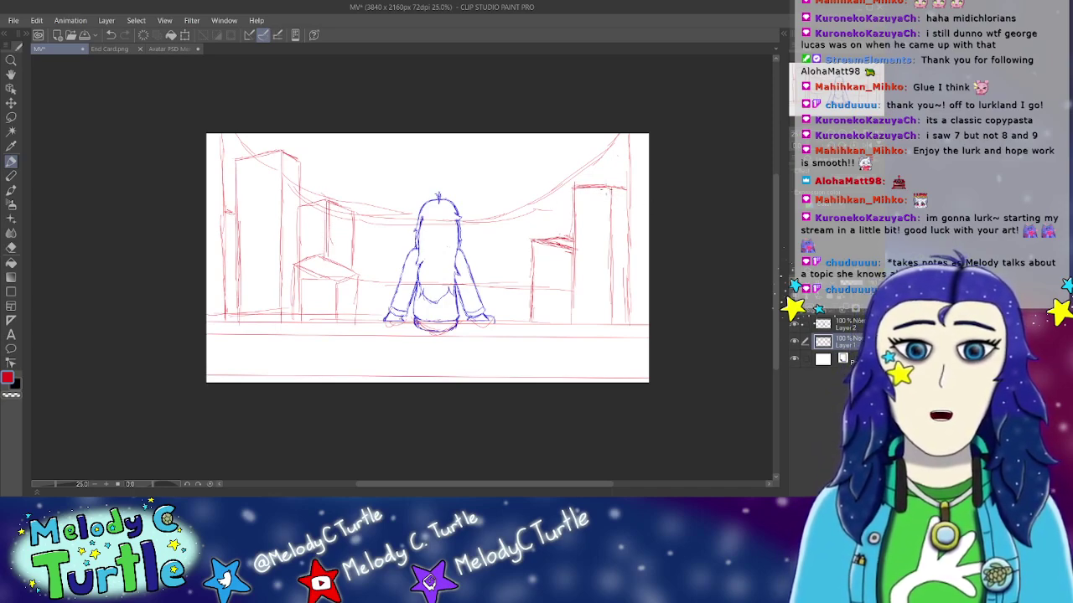
Step: Reinforce the roof edges of the tall right building and the middle-left building, and sketch a low slanted-top building near the character's right hand
{"action": "left_click_drag", "start_coordinate": [595, 184], "coordinate": [610, 184]}
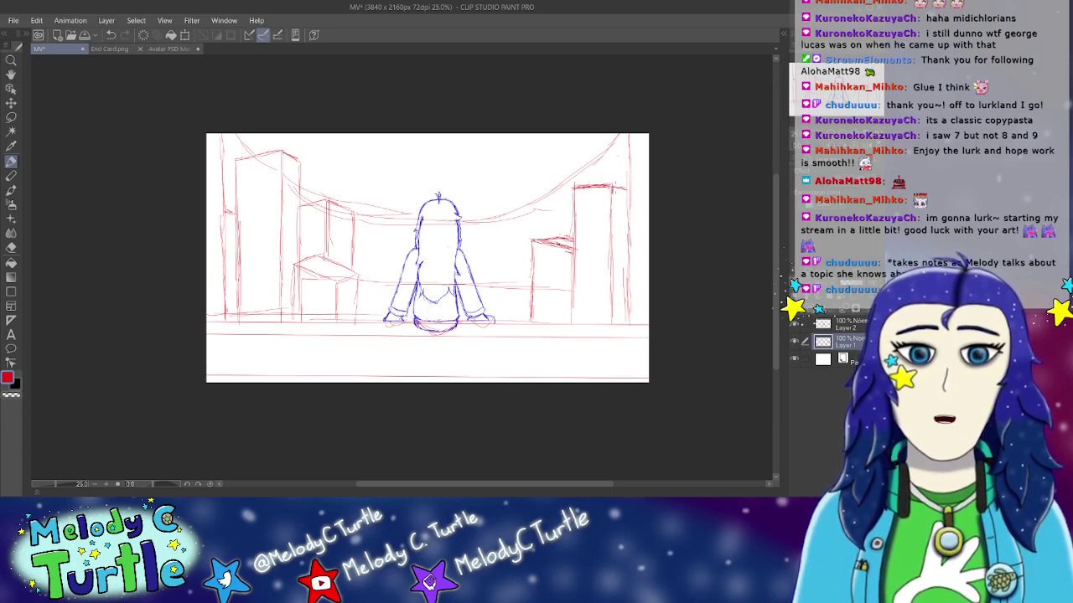
{"action": "left_click_drag", "start_coordinate": [611, 186], "coordinate": [625, 184]}
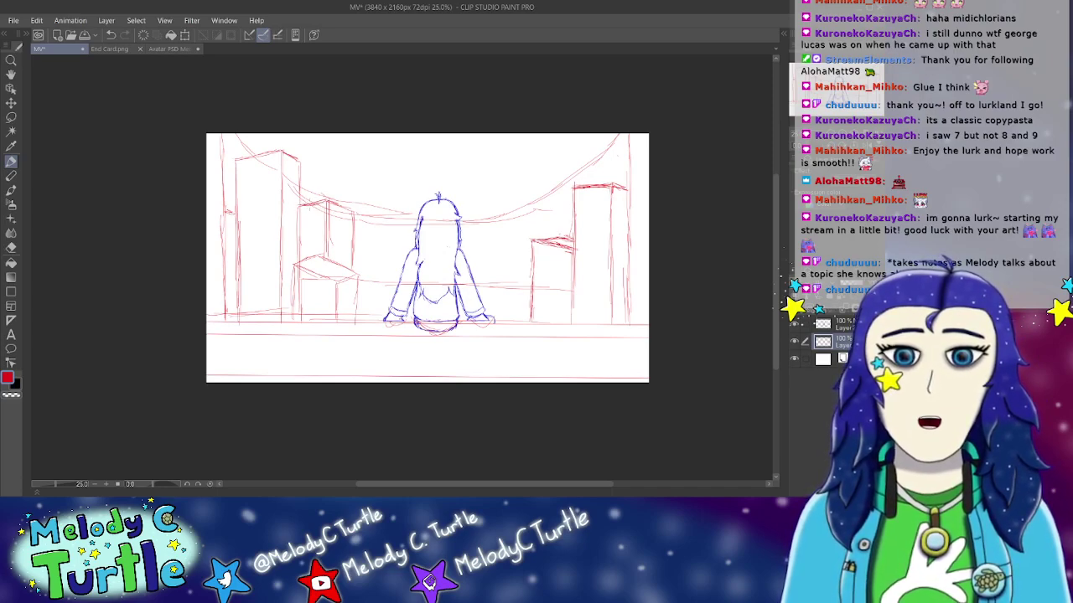
{"action": "left_click_drag", "start_coordinate": [332, 213], "coordinate": [351, 205]}
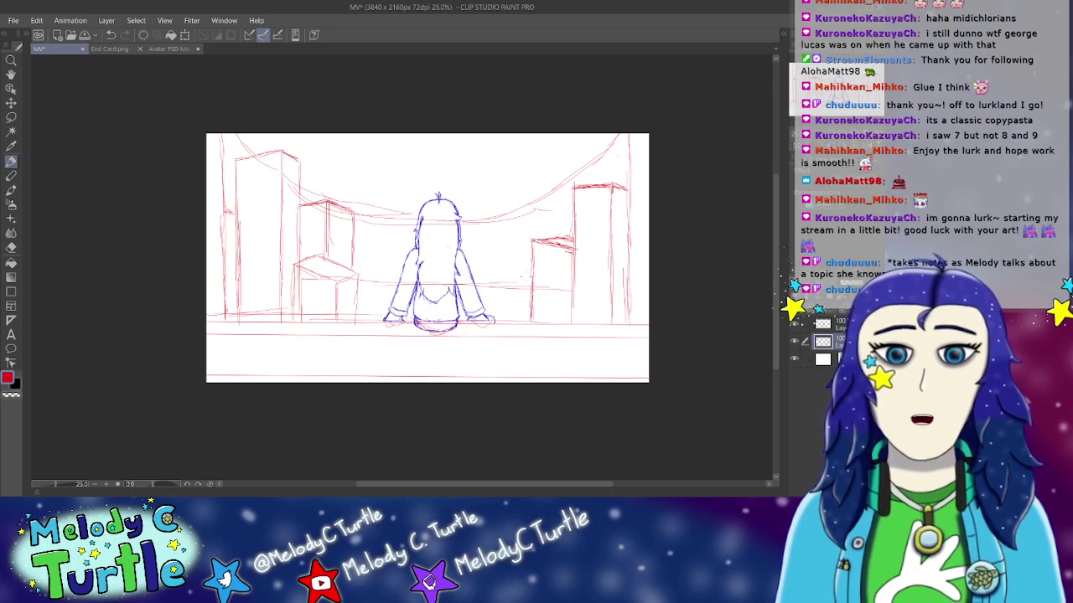
{"action": "mouse_move", "coordinate": [531, 273]}
{"action": "left_mouse_down"}
{"action": "mouse_move", "coordinate": [501, 278]}
{"action": "mouse_move", "coordinate": [489, 293]}
{"action": "mouse_move", "coordinate": [491, 281]}
{"action": "mouse_move", "coordinate": [535, 314]}
{"action": "mouse_move", "coordinate": [505, 296]}
{"action": "mouse_move", "coordinate": [497, 306]}
{"action": "mouse_move", "coordinate": [509, 298]}
{"action": "mouse_move", "coordinate": [497, 289]}
{"action": "mouse_move", "coordinate": [488, 322]}
{"action": "left_mouse_up"}
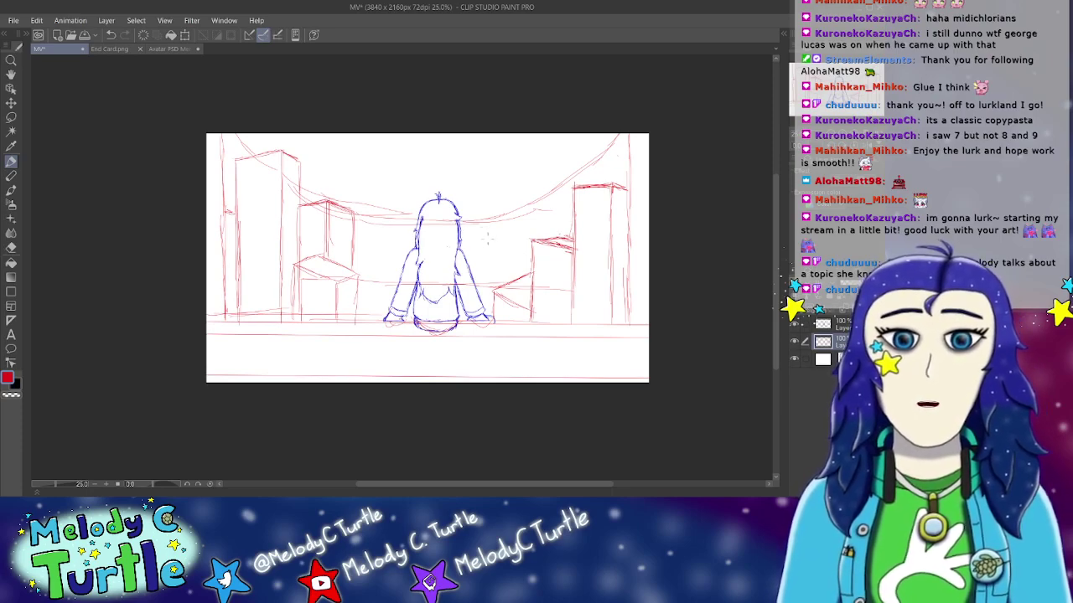
{"action": "mouse_move", "coordinate": [493, 228]}
{"action": "left_mouse_down"}
{"action": "mouse_move", "coordinate": [475, 233]}
{"action": "mouse_move", "coordinate": [506, 233]}
{"action": "left_mouse_up"}
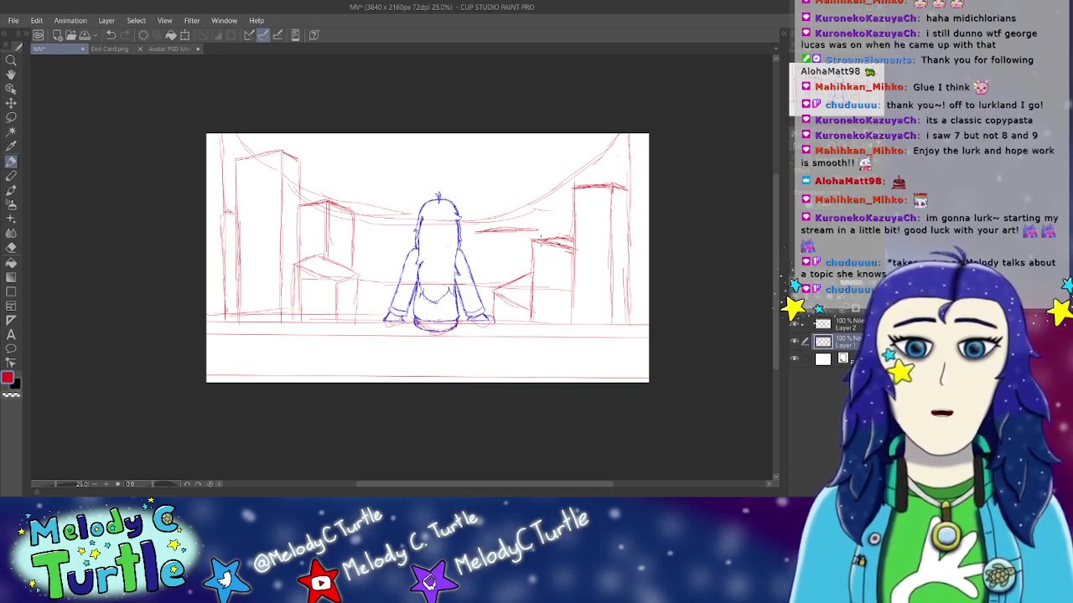
{"action": "key", "text": "e"}
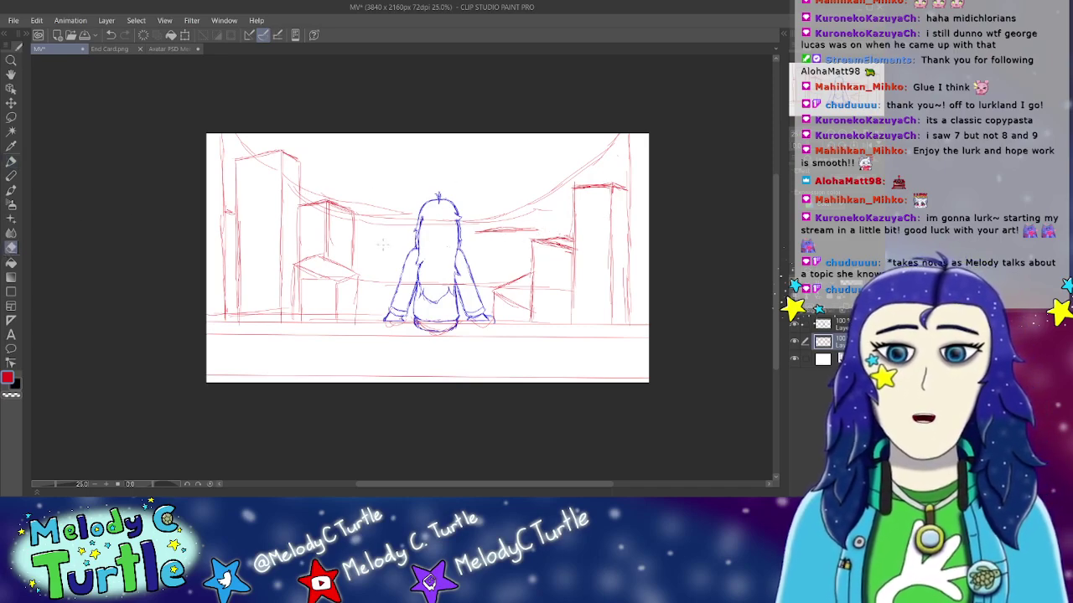
{"action": "mouse_move", "coordinate": [511, 229]}
{"action": "left_mouse_down"}
{"action": "mouse_move", "coordinate": [533, 229]}
{"action": "mouse_move", "coordinate": [512, 230]}
{"action": "left_mouse_up"}
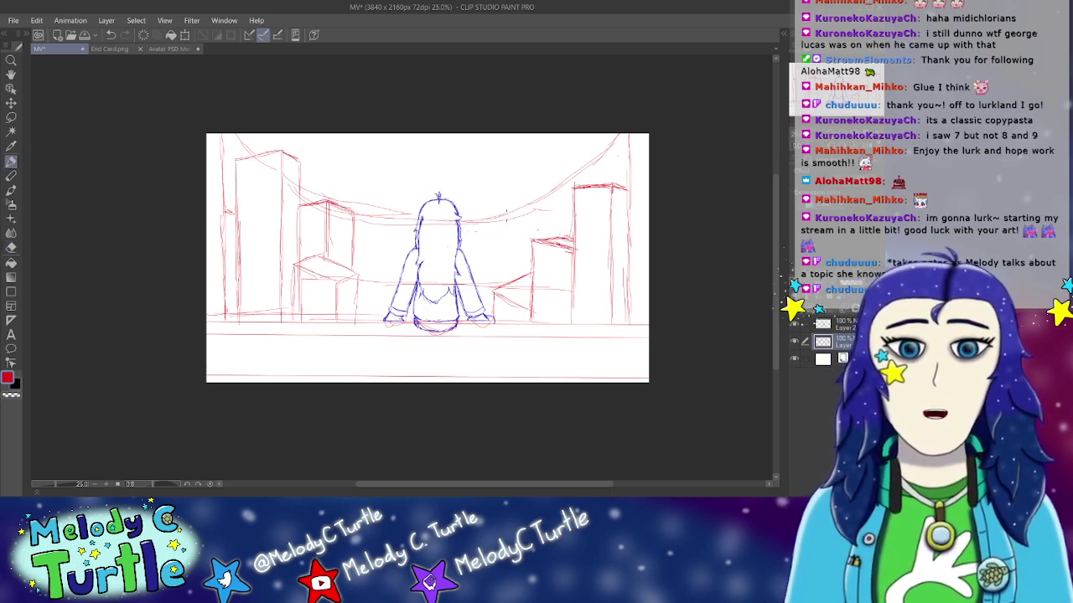
Step: Sketch a taller flat-roofed building behind the low slanted one at the right, plus a short roof line beside the character's arm
{"action": "mouse_move", "coordinate": [499, 227]}
{"action": "left_mouse_down"}
{"action": "mouse_move", "coordinate": [551, 214]}
{"action": "mouse_move", "coordinate": [550, 234]}
{"action": "mouse_move", "coordinate": [504, 240]}
{"action": "mouse_move", "coordinate": [505, 278]}
{"action": "left_mouse_up"}
{"action": "left_click_drag", "start_coordinate": [486, 228], "coordinate": [487, 310]}
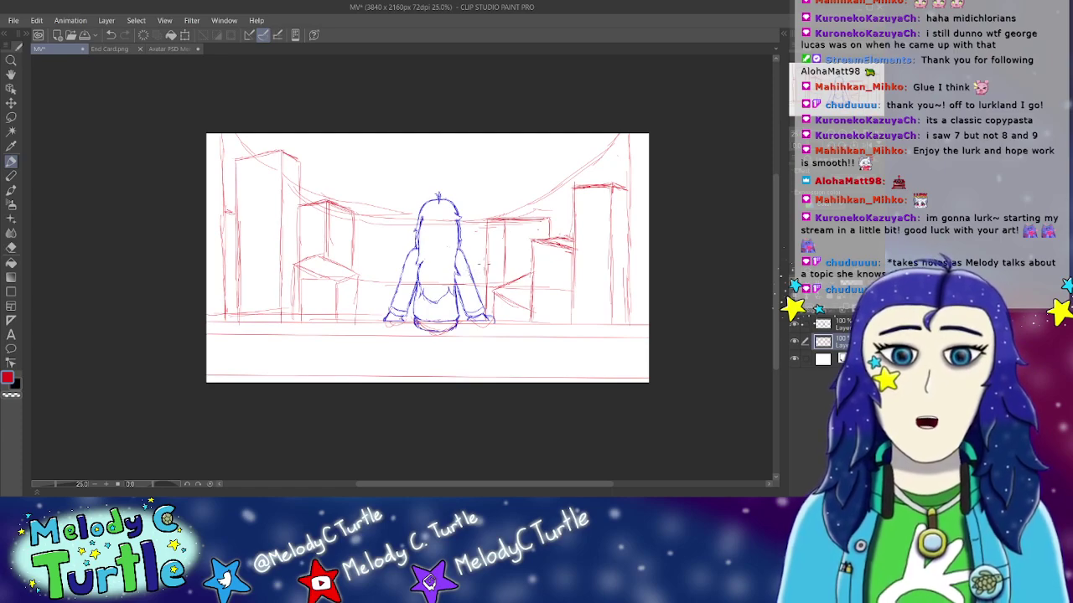
{"action": "left_click_drag", "start_coordinate": [469, 268], "coordinate": [484, 263]}
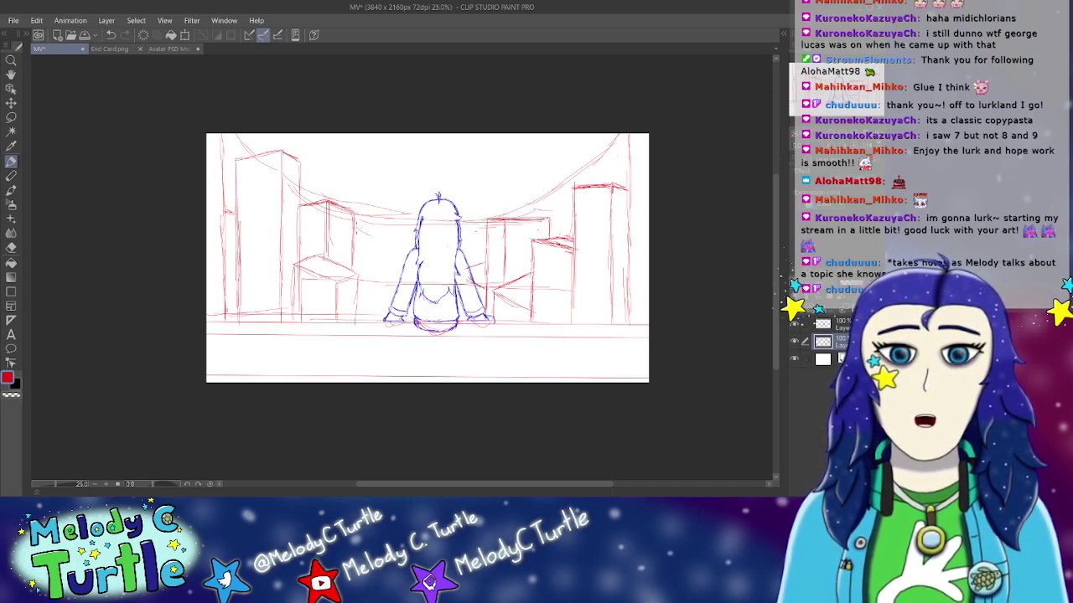
Step: Sketch a red building with a slanted roof and vertical walls between the middle-left building and the character's left arm
{"action": "mouse_move", "coordinate": [364, 233]}
{"action": "left_mouse_down"}
{"action": "mouse_move", "coordinate": [399, 242]}
{"action": "mouse_move", "coordinate": [354, 245]}
{"action": "left_mouse_up"}
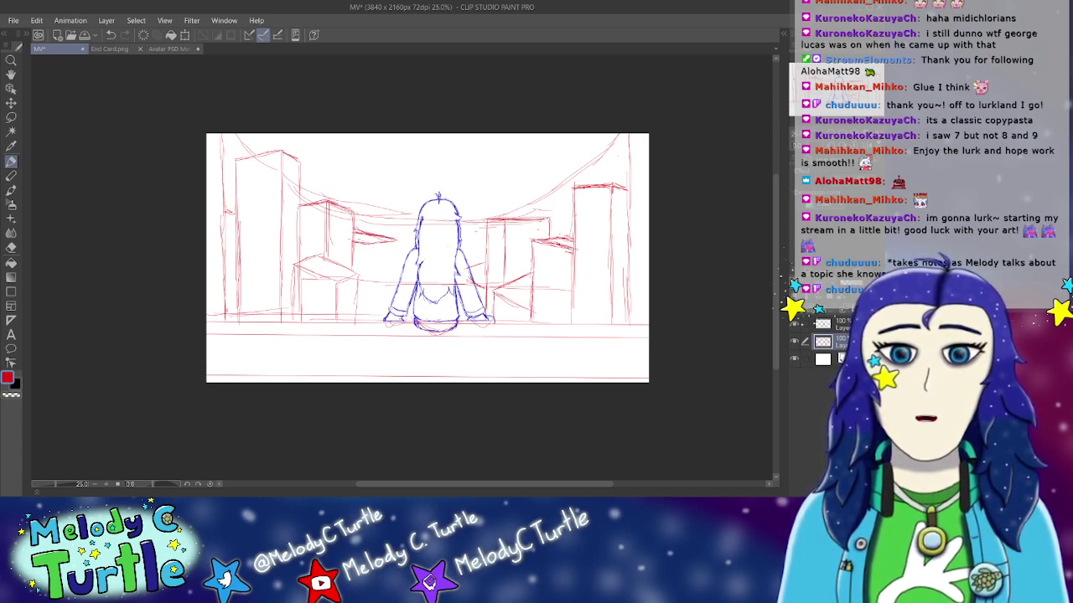
{"action": "left_click_drag", "start_coordinate": [369, 252], "coordinate": [367, 312]}
{"action": "left_click_drag", "start_coordinate": [394, 251], "coordinate": [390, 308]}
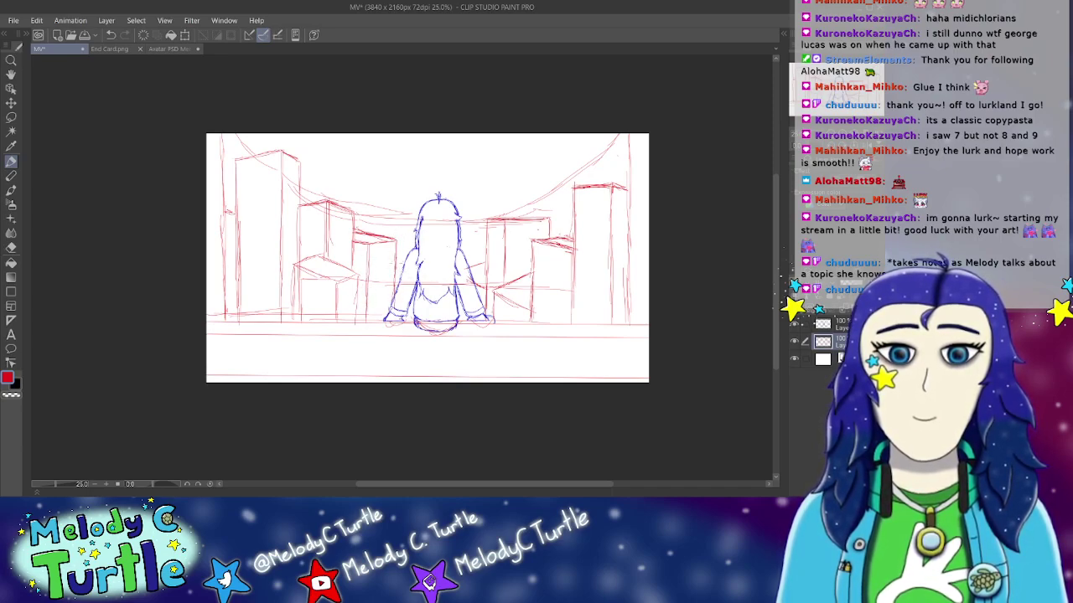
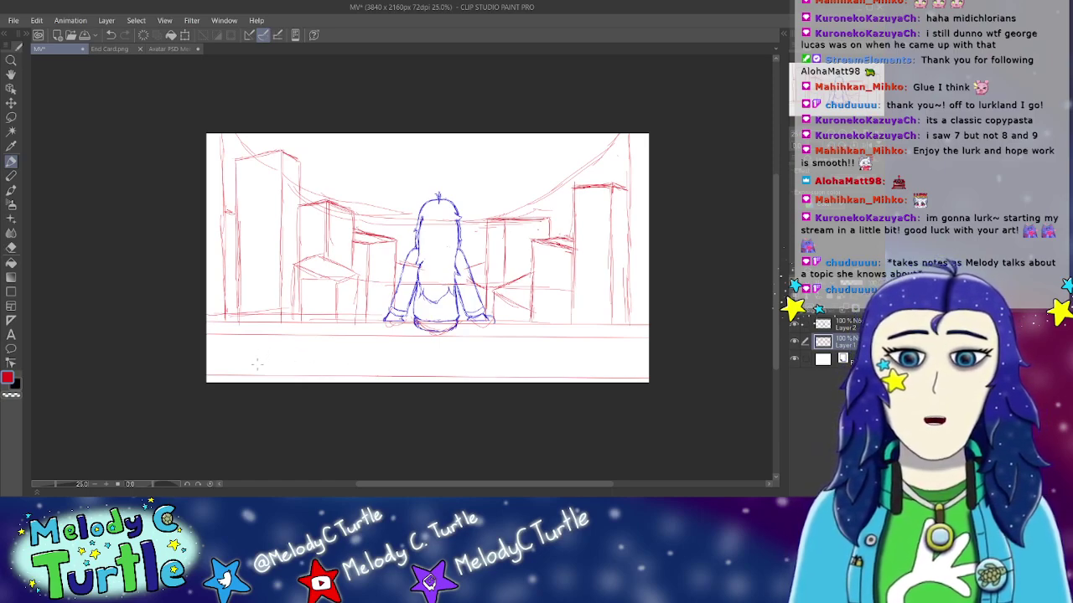
{"action": "left_click_drag", "start_coordinate": [253, 361], "coordinate": [570, 364]}
{"action": "key", "text": "ctrl+z"}
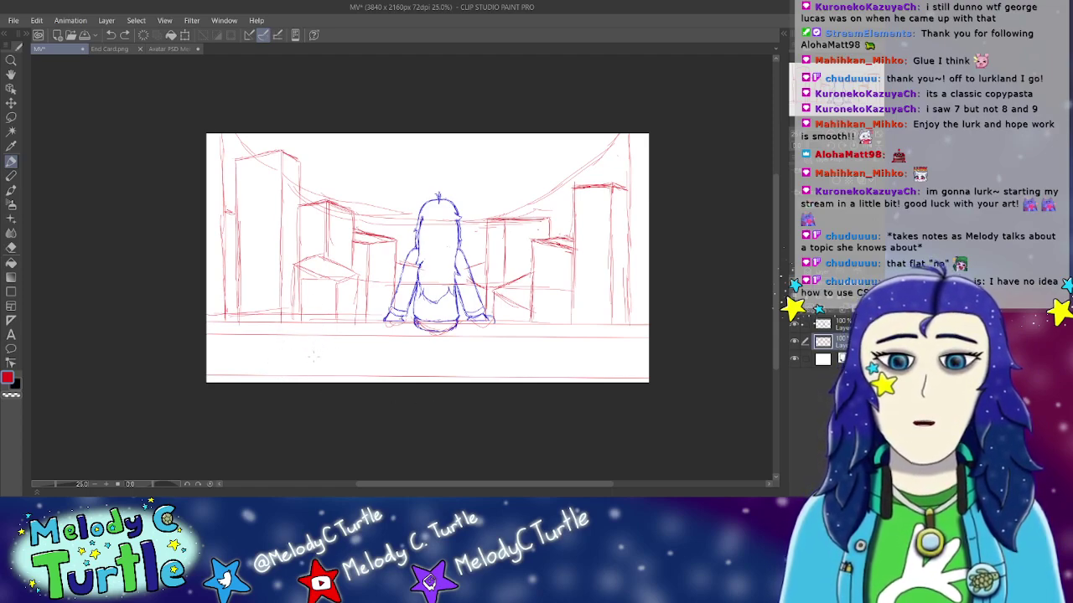
{"action": "mouse_move", "coordinate": [278, 358]}
{"action": "left_mouse_down"}
{"action": "mouse_move", "coordinate": [500, 362]}
{"action": "mouse_move", "coordinate": [517, 298]}
{"action": "mouse_move", "coordinate": [518, 369]}
{"action": "mouse_move", "coordinate": [369, 384]}
{"action": "mouse_move", "coordinate": [491, 427]}
{"action": "mouse_move", "coordinate": [375, 242]}
{"action": "mouse_move", "coordinate": [260, 302]}
{"action": "mouse_move", "coordinate": [662, 361]}
{"action": "mouse_move", "coordinate": [191, 366]}
{"action": "mouse_move", "coordinate": [345, 338]}
{"action": "mouse_move", "coordinate": [361, 185]}
{"action": "mouse_move", "coordinate": [698, 317]}
{"action": "mouse_move", "coordinate": [610, 354]}
{"action": "left_mouse_up"}
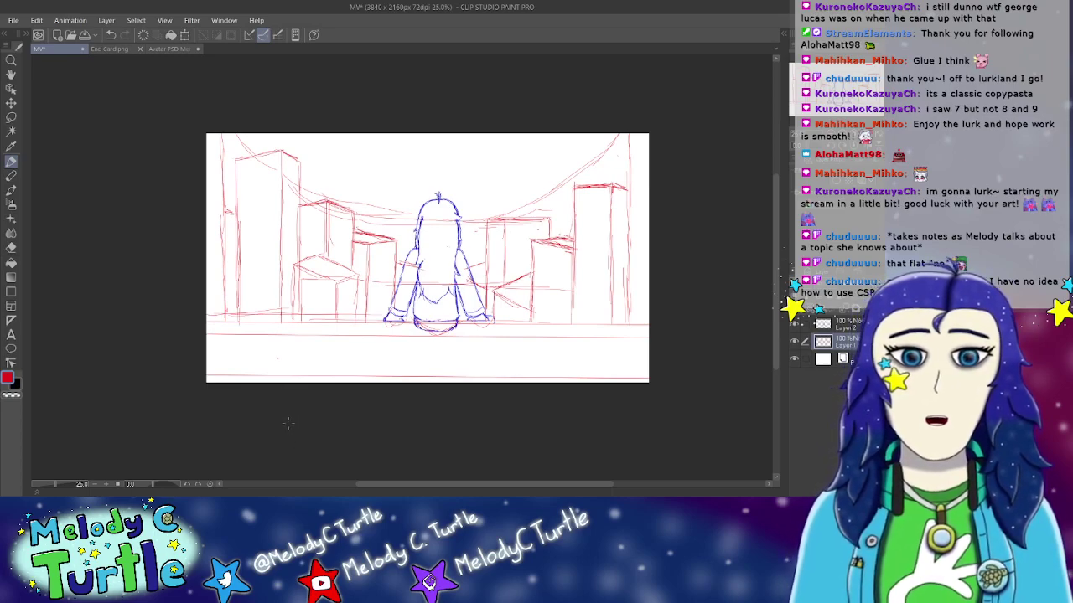
{"action": "left_click", "coordinate": [11, 247]}
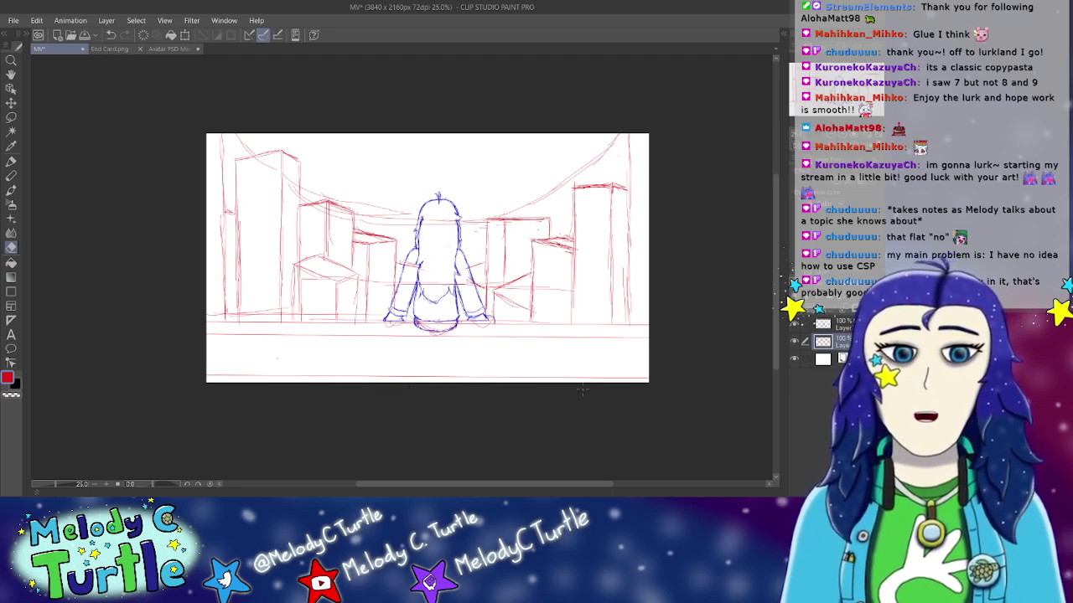
Step: Add a layer above Layer 1, name it City Sketch, rename Layer 2 as Me Sketch, and give Layer 1 a plotting name
{"action": "key", "text": "ctrl+shift+n"}
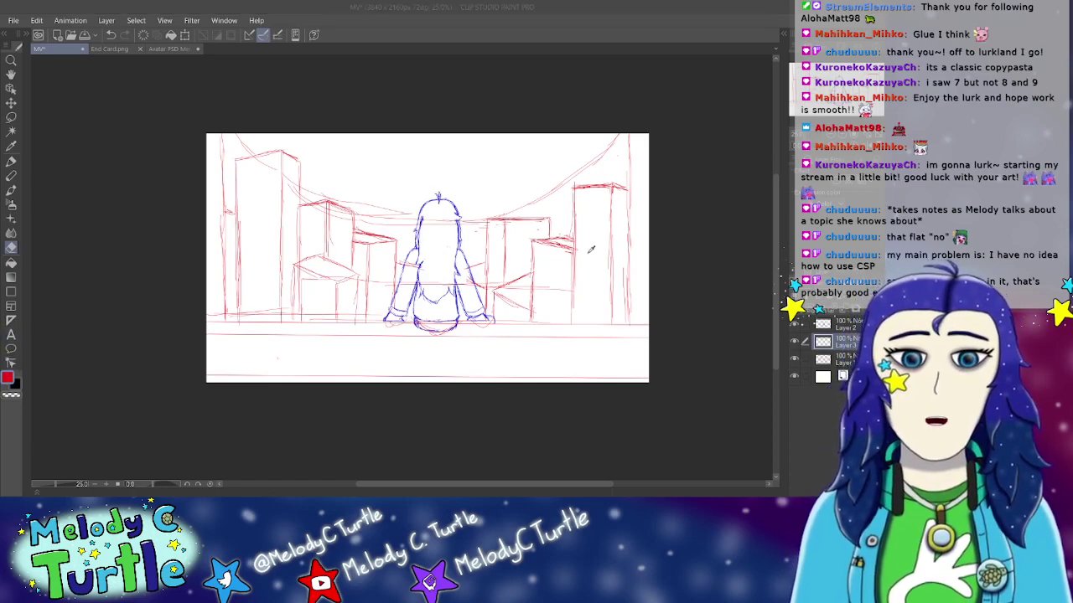
{"action": "left_click", "coordinate": [847, 328]}
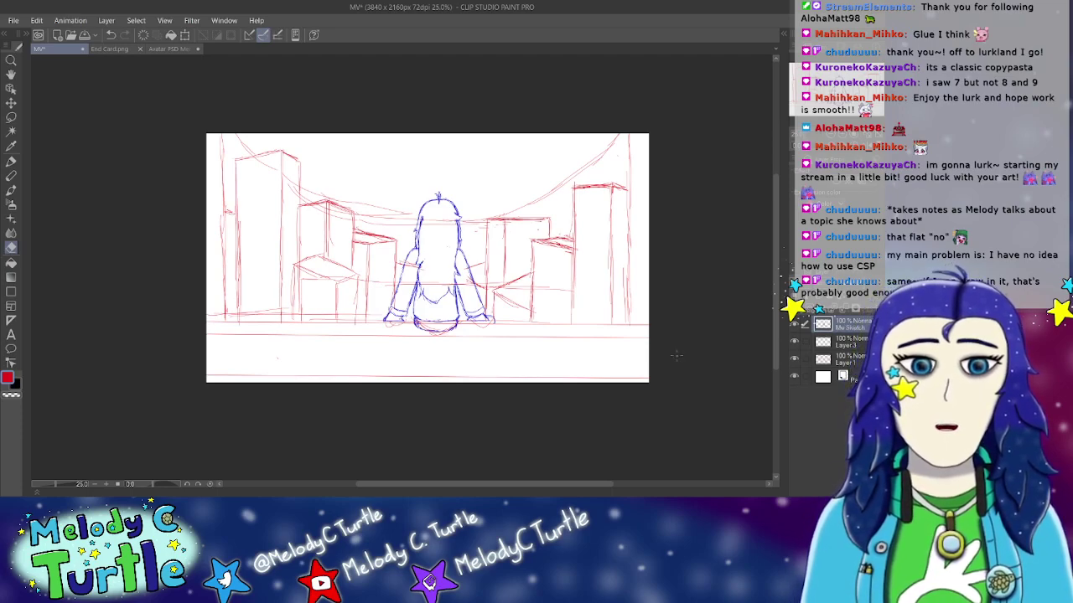
{"action": "left_click", "coordinate": [843, 363]}
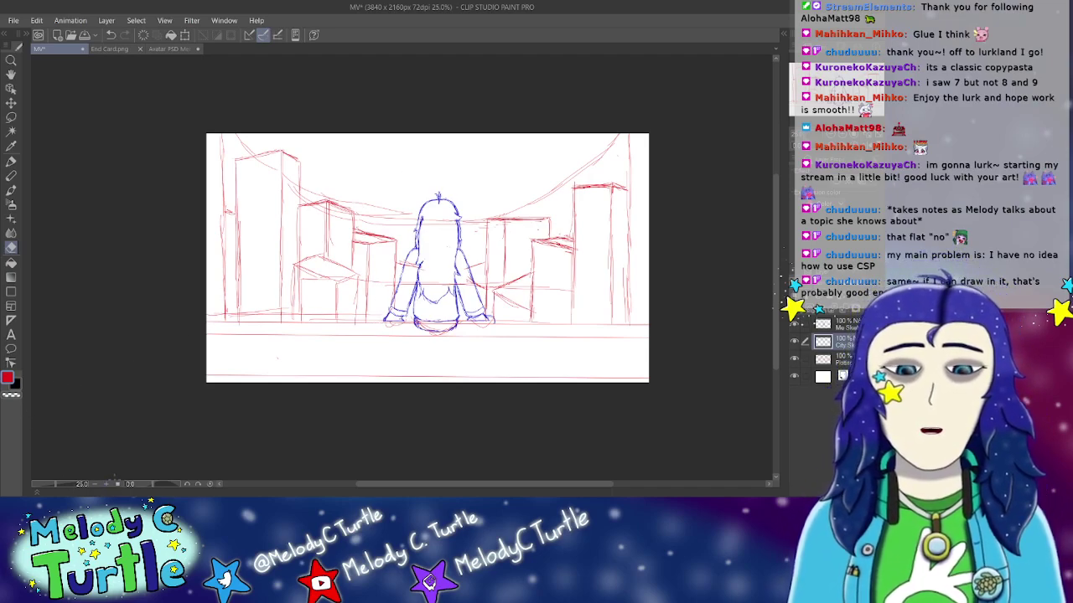
Step: Set the drawing colour to purple for the refined city lines
{"action": "left_click", "coordinate": [107, 485]}
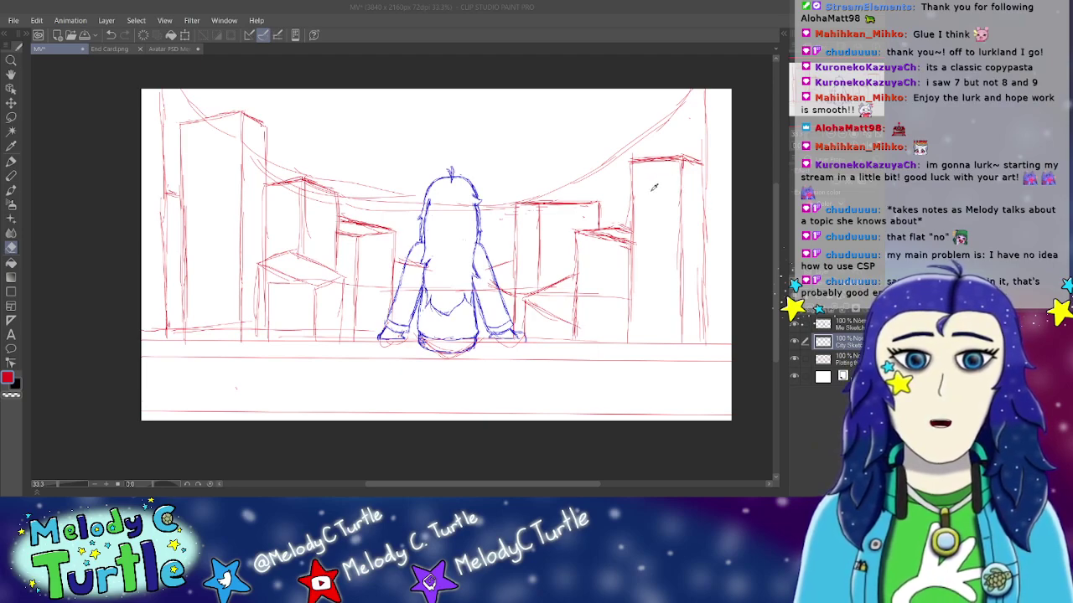
{"action": "left_click", "coordinate": [761, 181]}
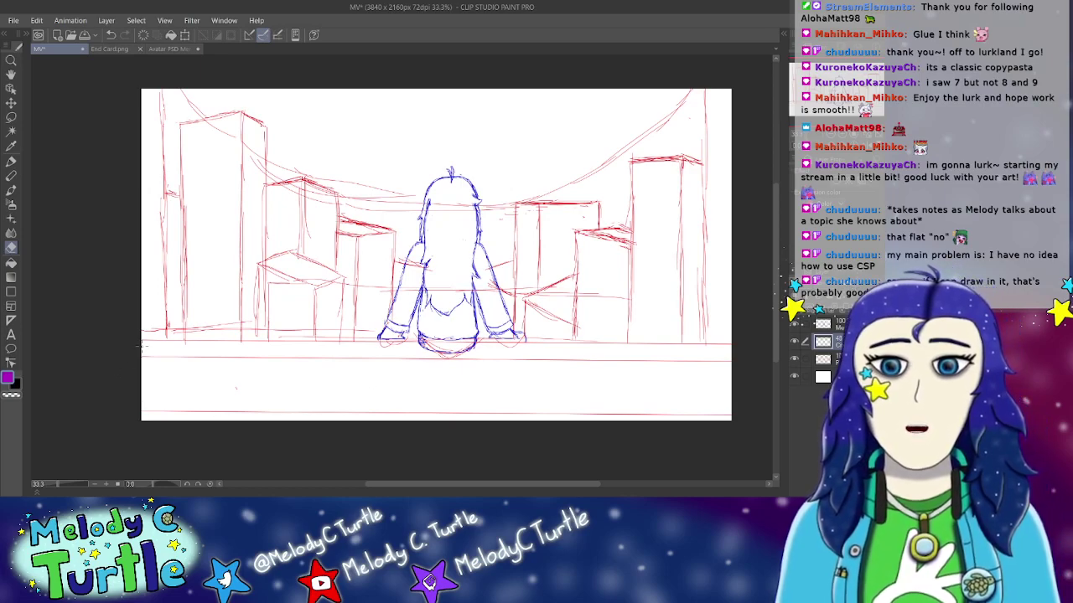
{"action": "mouse_move", "coordinate": [140, 342]}
{"action": "left_mouse_down"}
{"action": "mouse_move", "coordinate": [750, 342]}
{"action": "mouse_move", "coordinate": [739, 342]}
{"action": "left_mouse_up"}
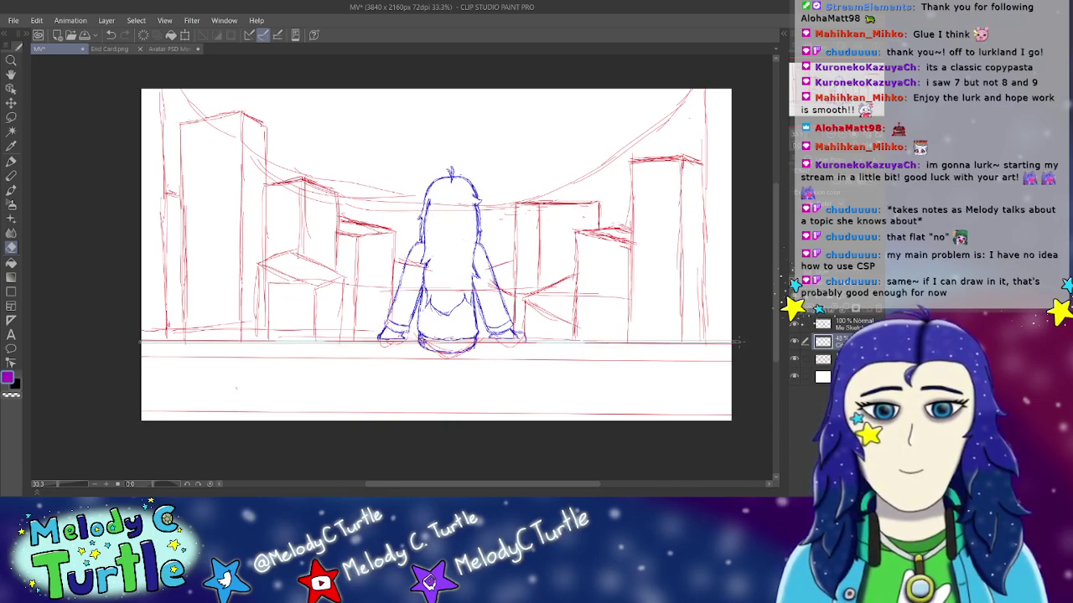
{"action": "left_click_drag", "start_coordinate": [737, 342], "coordinate": [738, 342]}
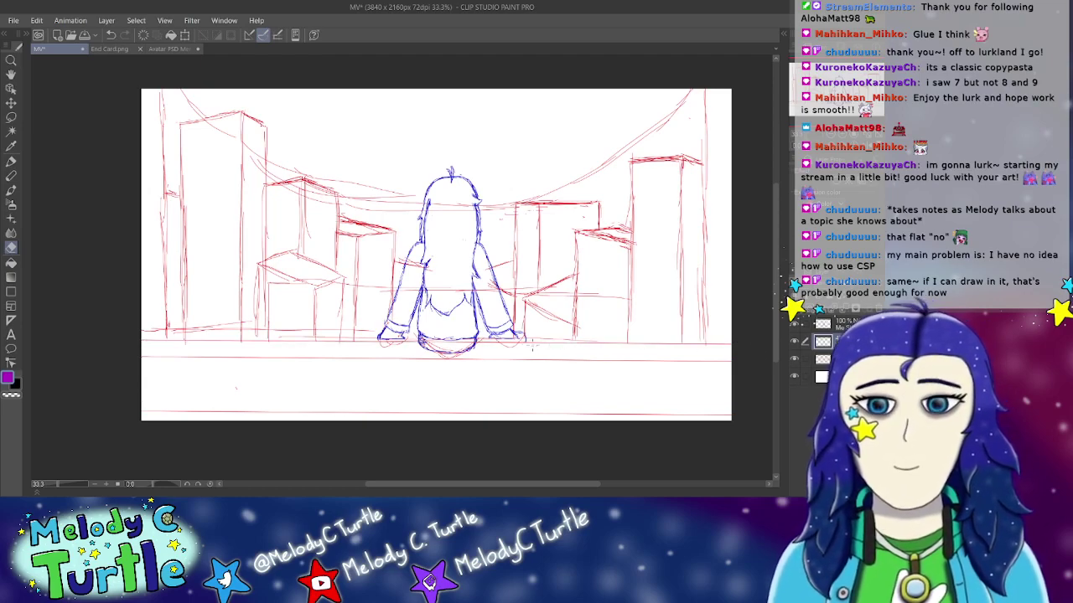
{"action": "left_click", "coordinate": [794, 359]}
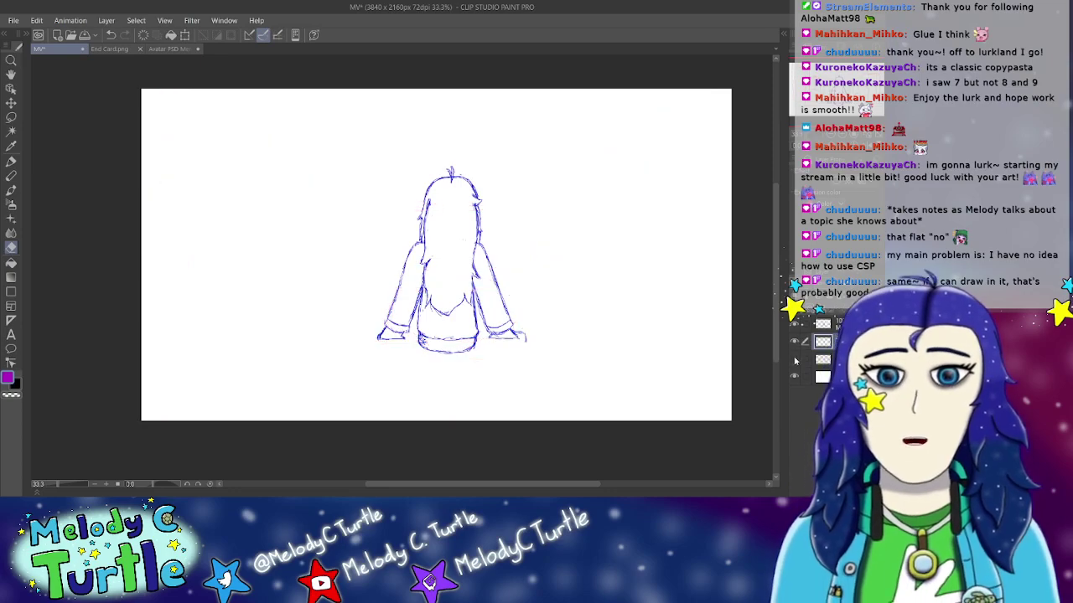
{"action": "left_click", "coordinate": [794, 358]}
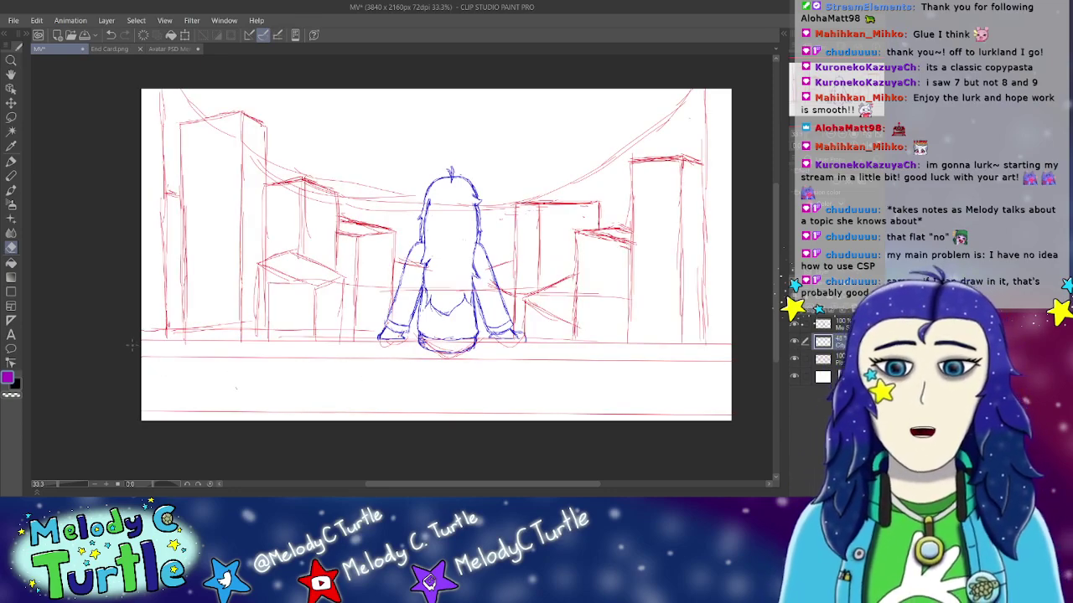
{"action": "left_click_drag", "start_coordinate": [134, 340], "coordinate": [737, 340]}
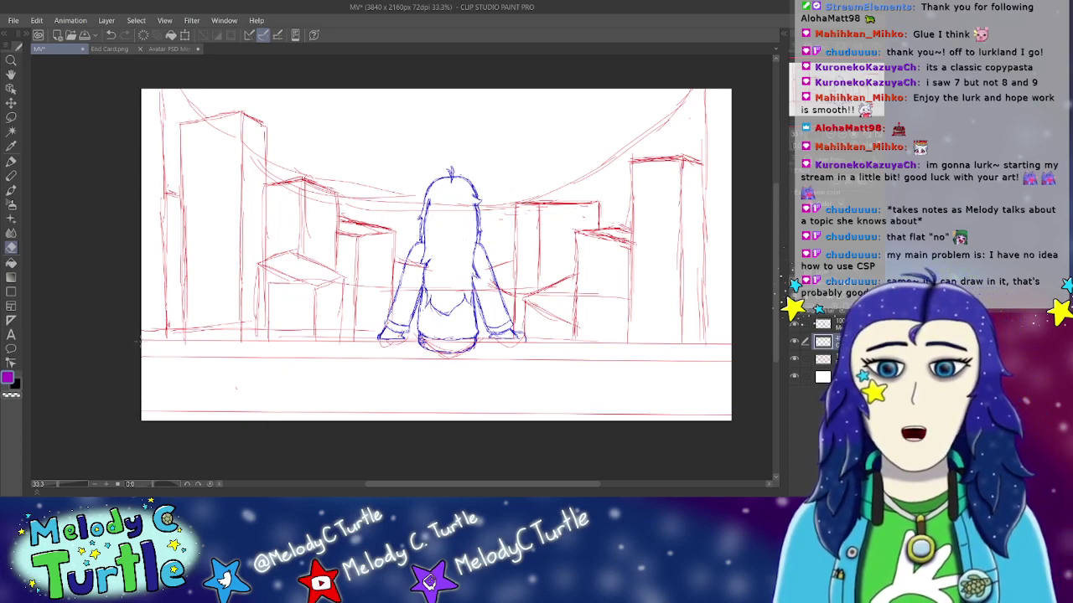
{"action": "left_click_drag", "start_coordinate": [150, 340], "coordinate": [736, 342]}
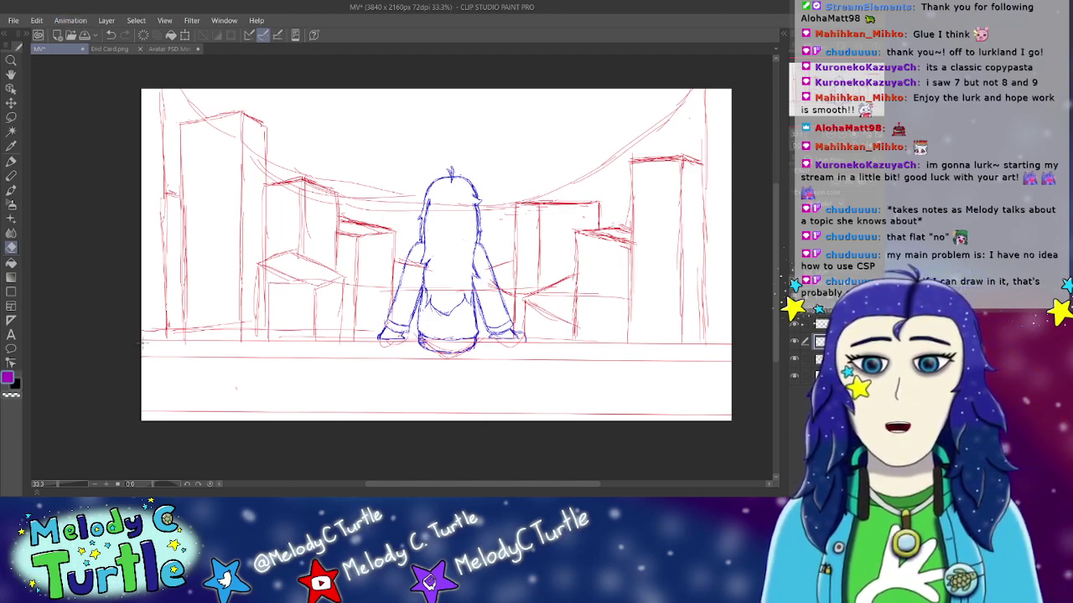
{"action": "left_click_drag", "start_coordinate": [141, 341], "coordinate": [734, 343]}
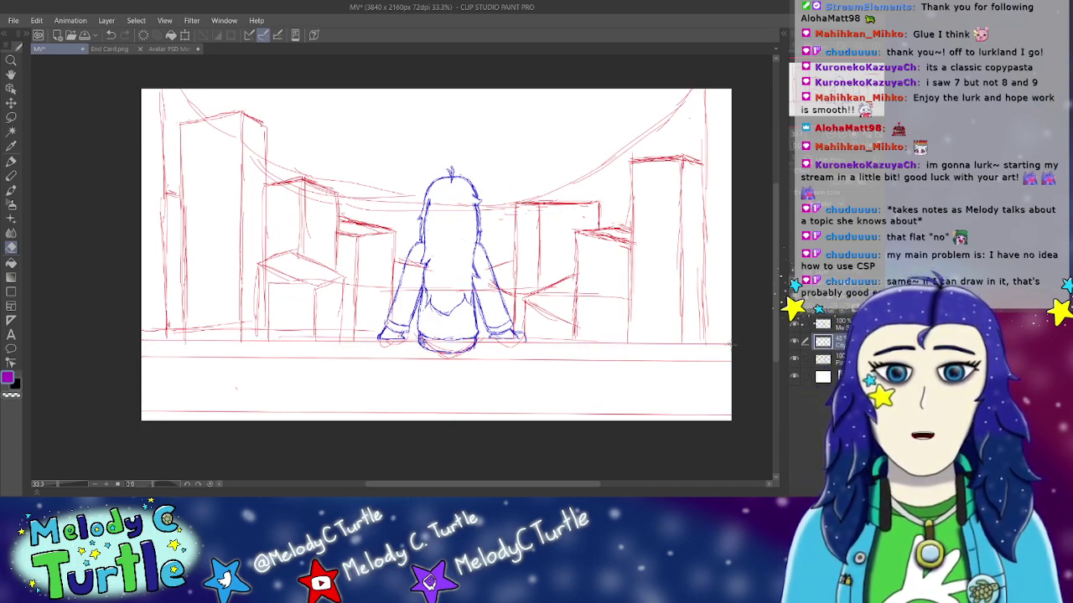
{"action": "left_click", "coordinate": [794, 361]}
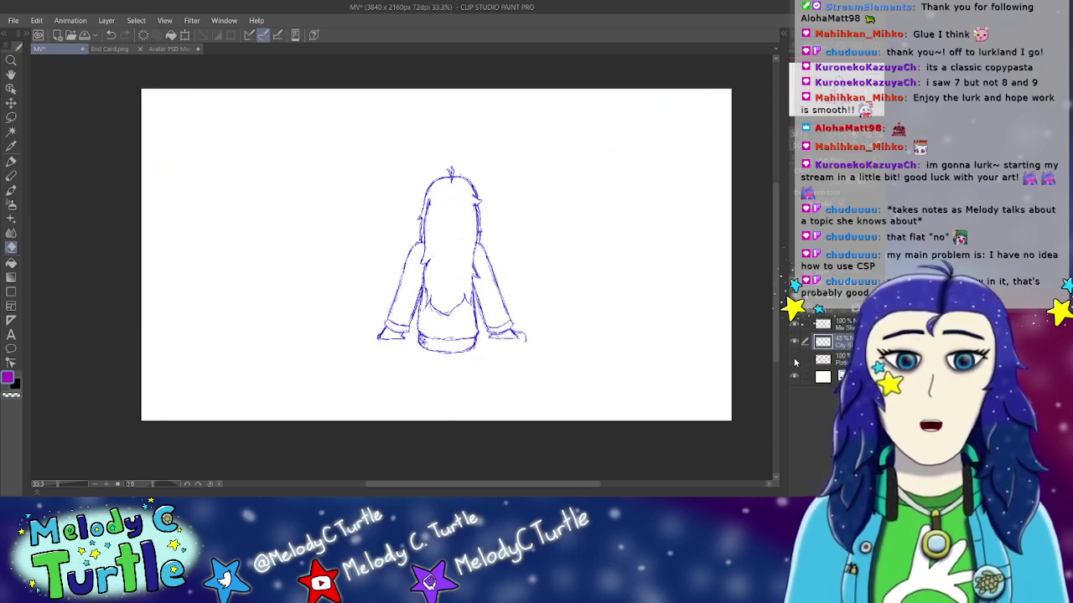
Step: With the pen, draw three straight horizontal purple ledge lines across the full canvas on the City Sketch layer, and save the drawing
{"action": "left_click", "coordinate": [11, 160]}
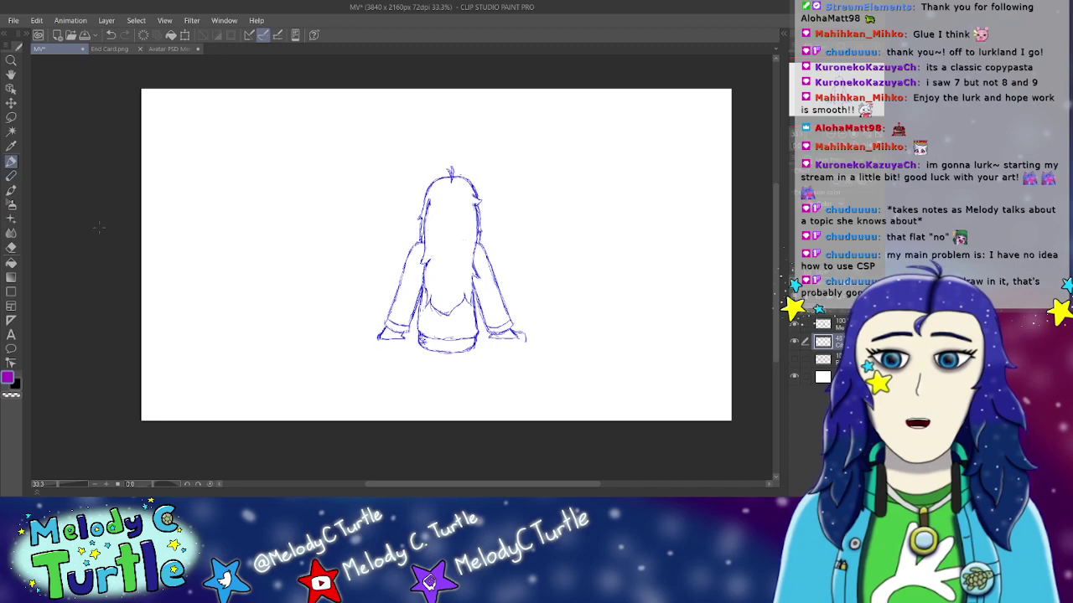
{"action": "left_click", "coordinate": [794, 359]}
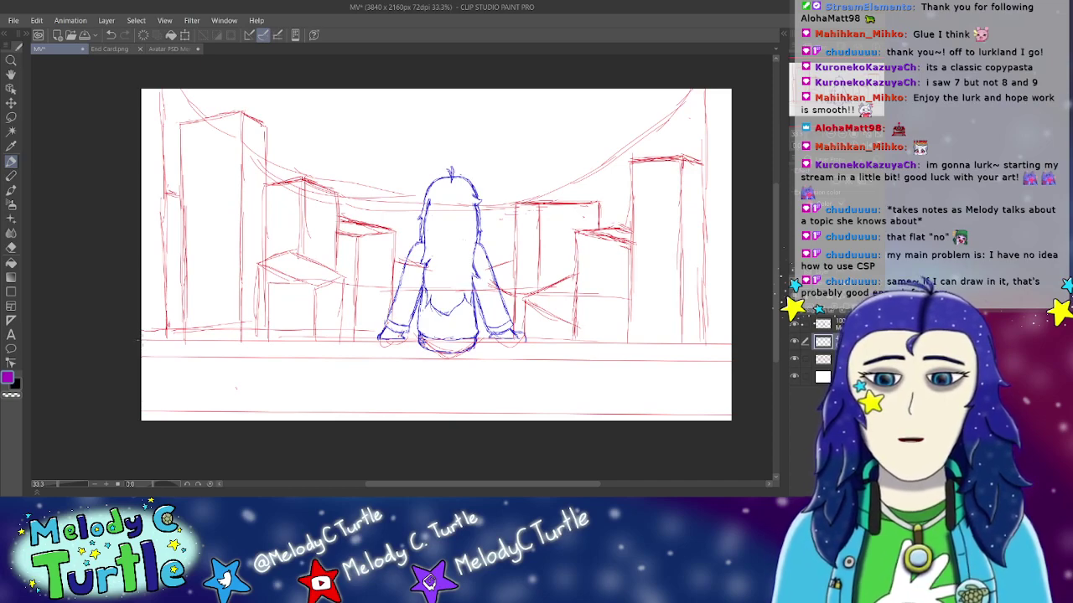
{"action": "mouse_move", "coordinate": [144, 341]}
{"action": "left_mouse_down"}
{"action": "mouse_move", "coordinate": [360, 352]}
{"action": "mouse_move", "coordinate": [718, 341]}
{"action": "left_mouse_up"}
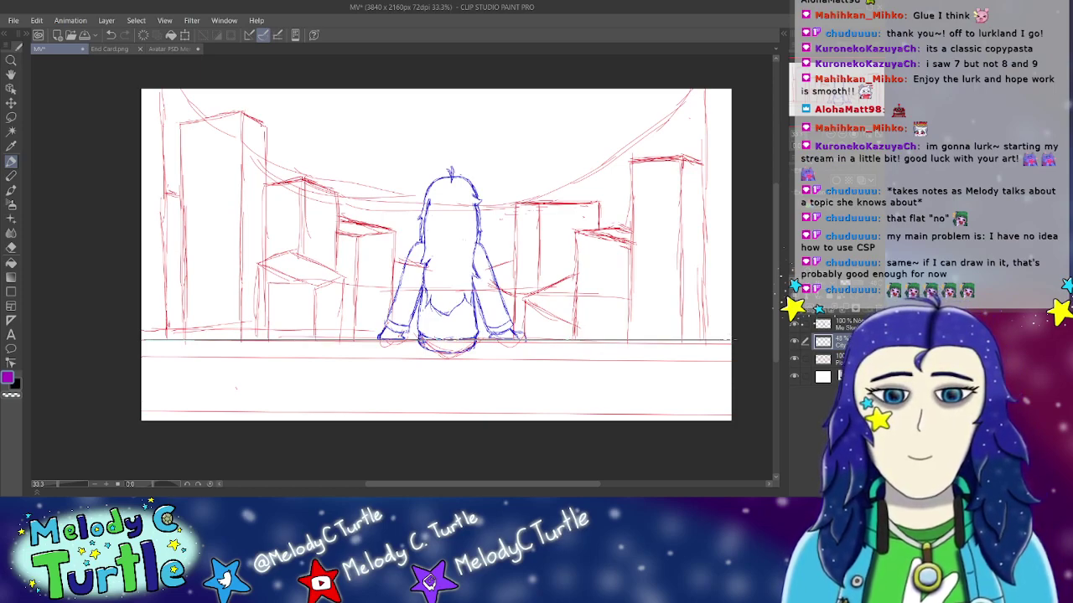
{"action": "left_click_drag", "start_coordinate": [733, 340], "coordinate": [733, 339]}
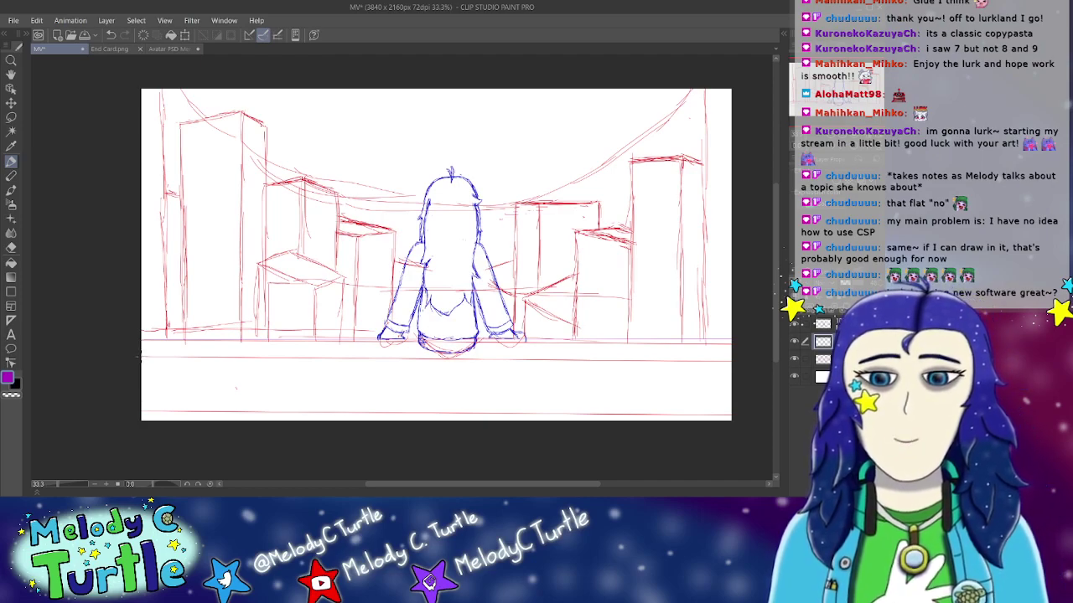
{"action": "left_click_drag", "start_coordinate": [141, 356], "coordinate": [735, 357]}
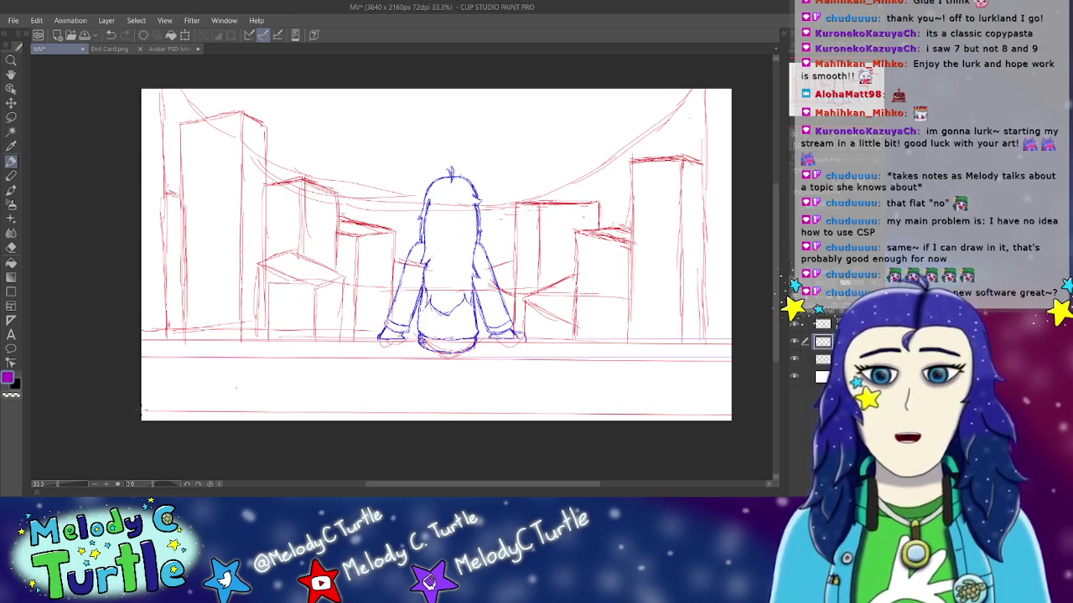
{"action": "left_click_drag", "start_coordinate": [143, 411], "coordinate": [732, 411]}
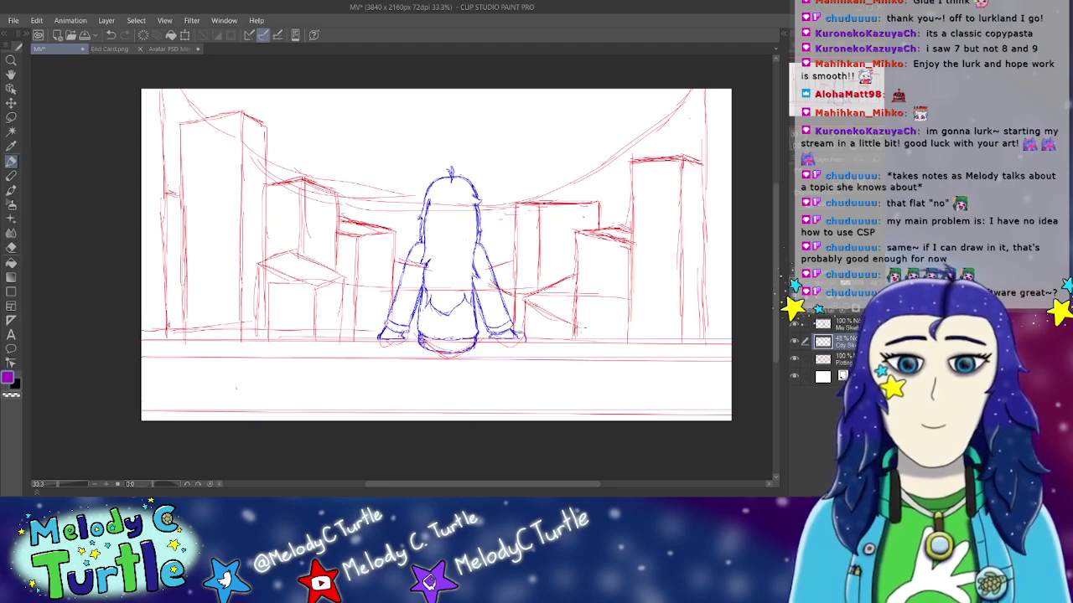
{"action": "key", "text": "ctrl+s"}
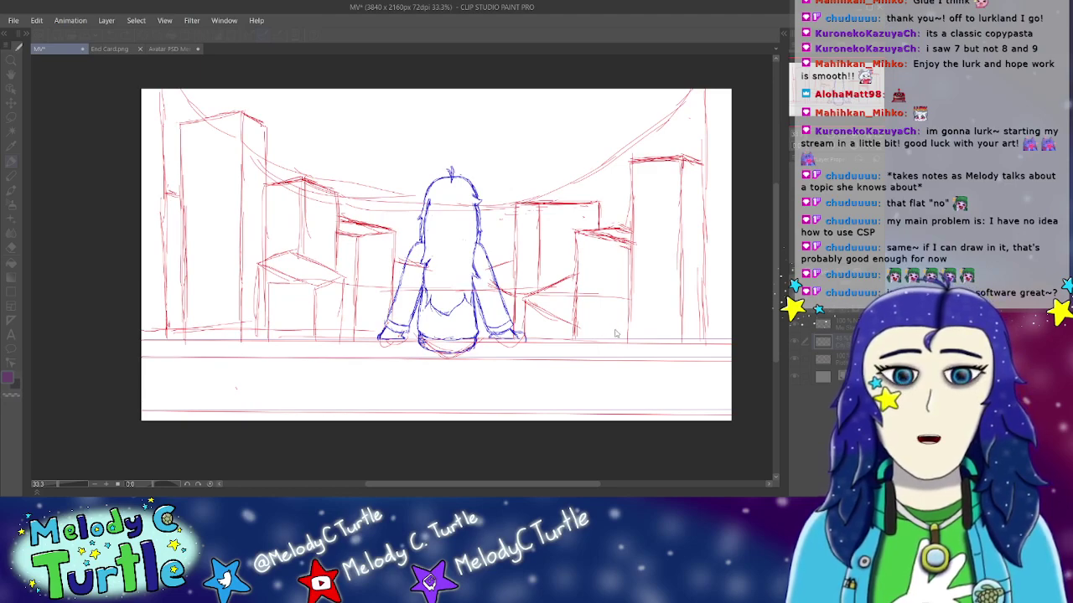
Step: Set the City Sketch layer to 100% opacity and fade the plotting layer beneath it to 52%
{"action": "key", "text": "Tab"}
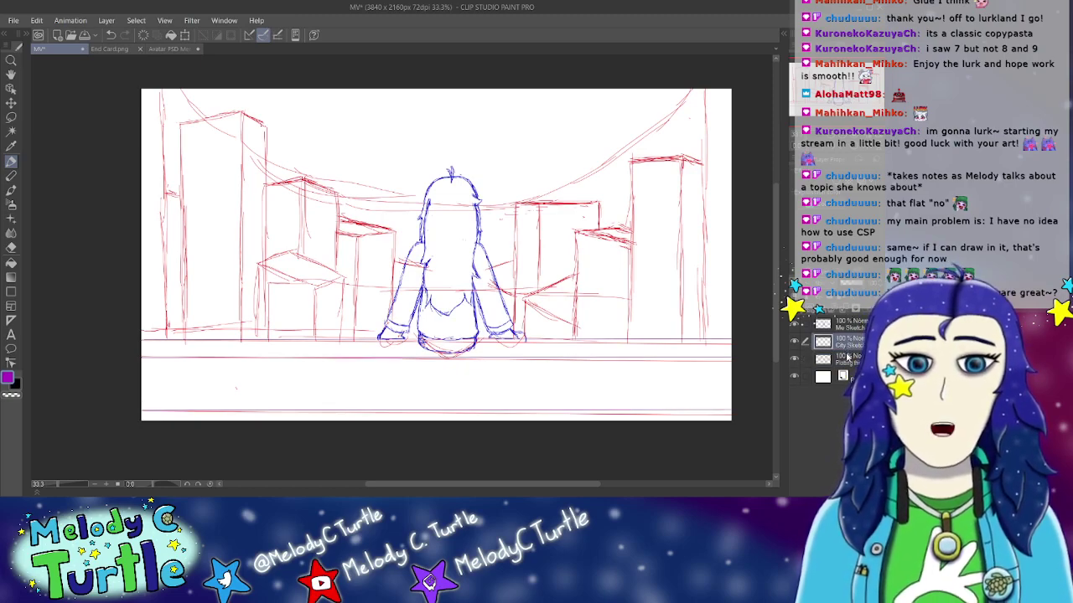
{"action": "left_click_drag", "start_coordinate": [862, 284], "coordinate": [851, 286]}
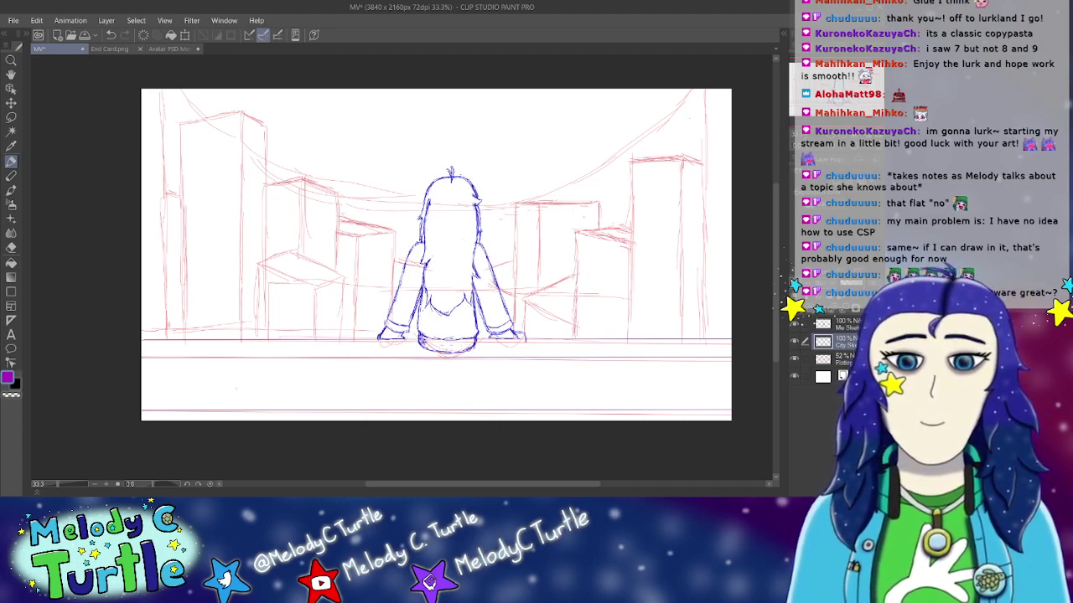
Step: Trace the leftmost building's vertical edge in purple from the canvas top down to the ledge, and erase the stray strokes beside it
{"action": "left_click_drag", "start_coordinate": [519, 485], "coordinate": [526, 485]}
{"action": "left_click", "coordinate": [107, 486]}
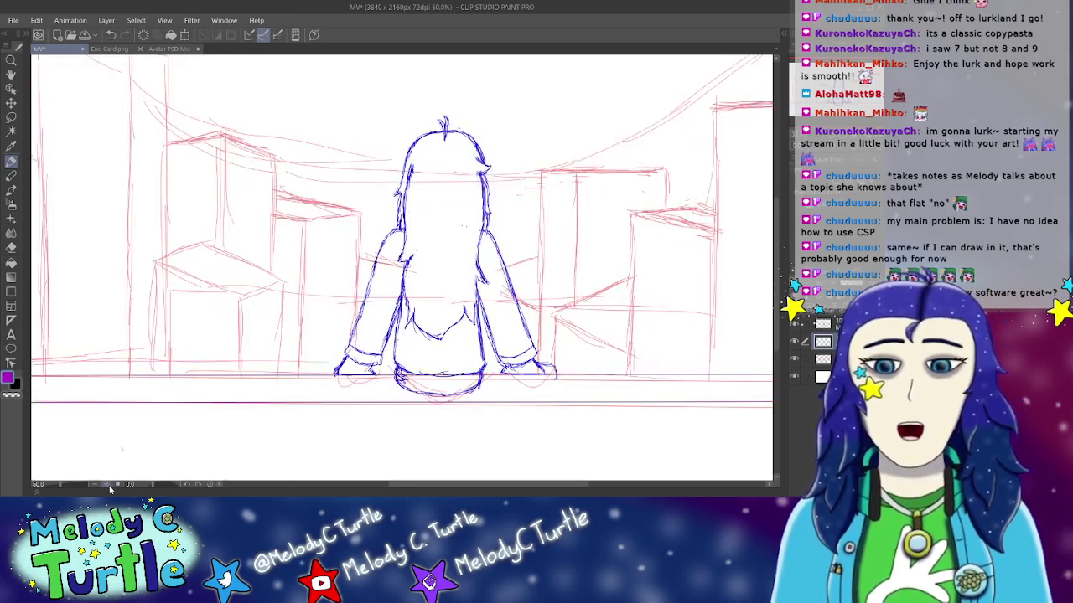
{"action": "left_click_drag", "start_coordinate": [498, 484], "coordinate": [456, 474]}
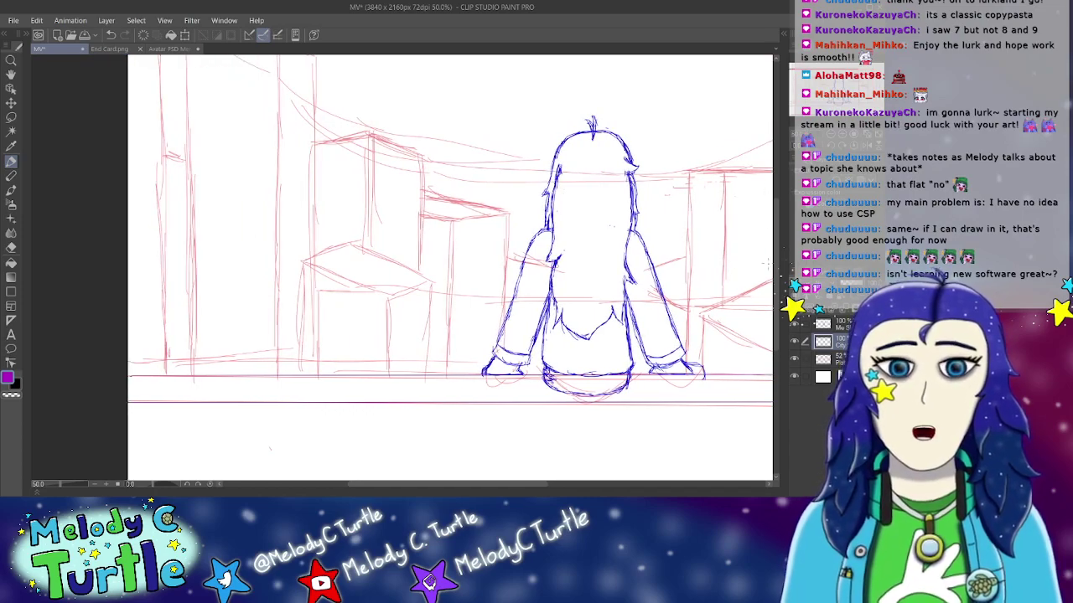
{"action": "scroll", "coordinate": [753, 266], "scroll_direction": "up", "scroll_amount": 3}
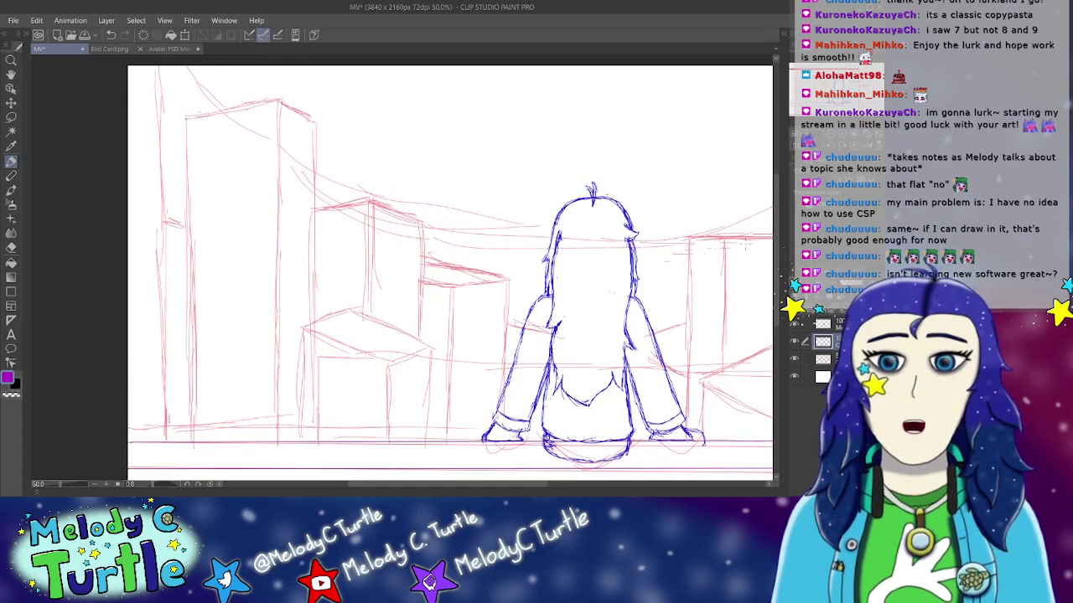
{"action": "mouse_move", "coordinate": [158, 65]}
{"action": "left_mouse_down"}
{"action": "mouse_move", "coordinate": [164, 203]}
{"action": "mouse_move", "coordinate": [155, 199]}
{"action": "mouse_move", "coordinate": [166, 243]}
{"action": "left_mouse_up"}
{"action": "left_click_drag", "start_coordinate": [159, 187], "coordinate": [165, 278]}
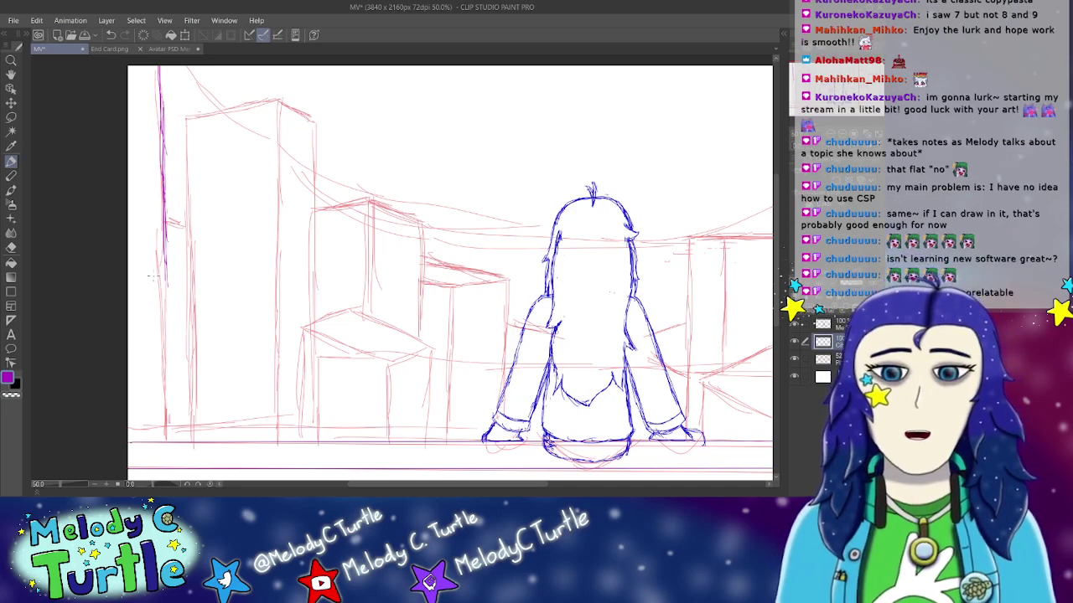
{"action": "left_click_drag", "start_coordinate": [165, 263], "coordinate": [166, 393]}
{"action": "left_click_drag", "start_coordinate": [159, 327], "coordinate": [166, 446]}
{"action": "left_click", "coordinate": [11, 247]}
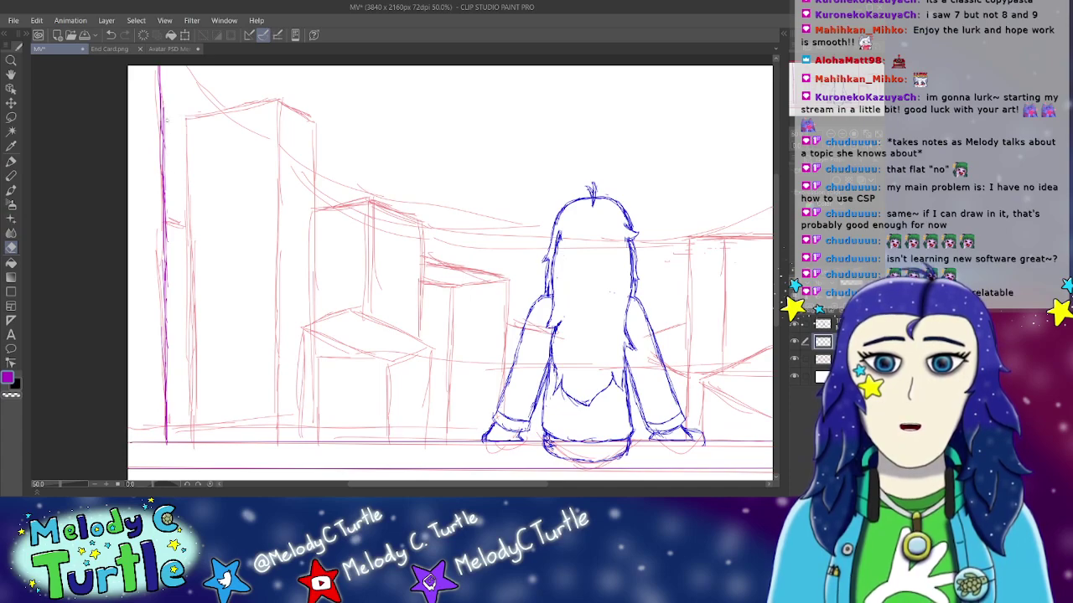
{"action": "left_click_drag", "start_coordinate": [164, 100], "coordinate": [164, 167]}
{"action": "left_click_drag", "start_coordinate": [165, 116], "coordinate": [164, 181]}
Step: Trace the left vertical edge of the tall left building in purple from its roof down to the ledge
{"action": "key", "text": "p"}
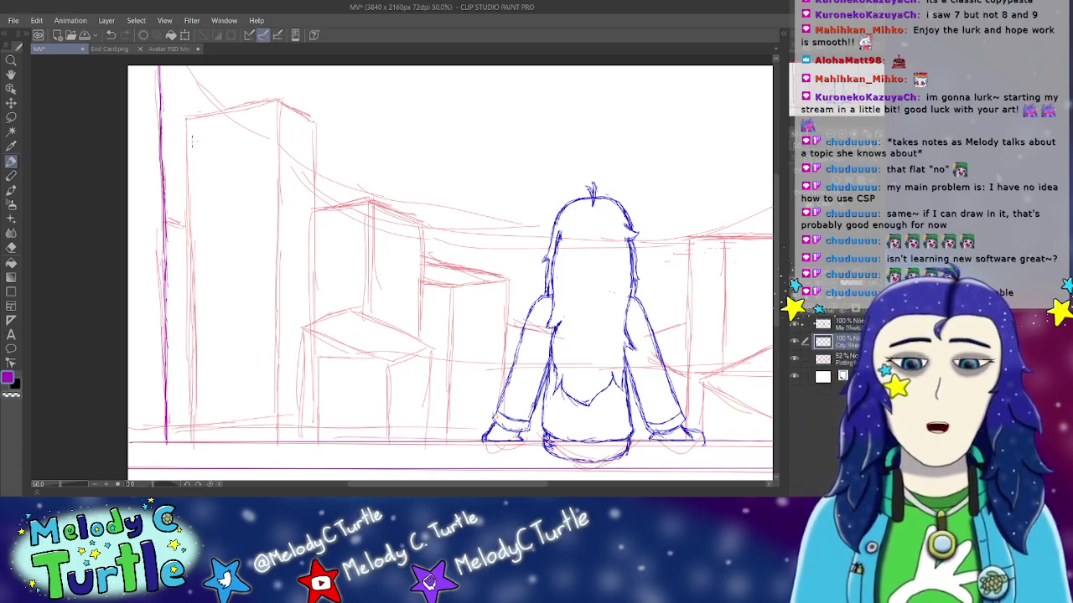
{"action": "left_click_drag", "start_coordinate": [183, 117], "coordinate": [187, 198]}
{"action": "left_click_drag", "start_coordinate": [187, 138], "coordinate": [188, 255]}
{"action": "left_click_drag", "start_coordinate": [186, 173], "coordinate": [190, 270]}
{"action": "left_click_drag", "start_coordinate": [184, 198], "coordinate": [191, 288]}
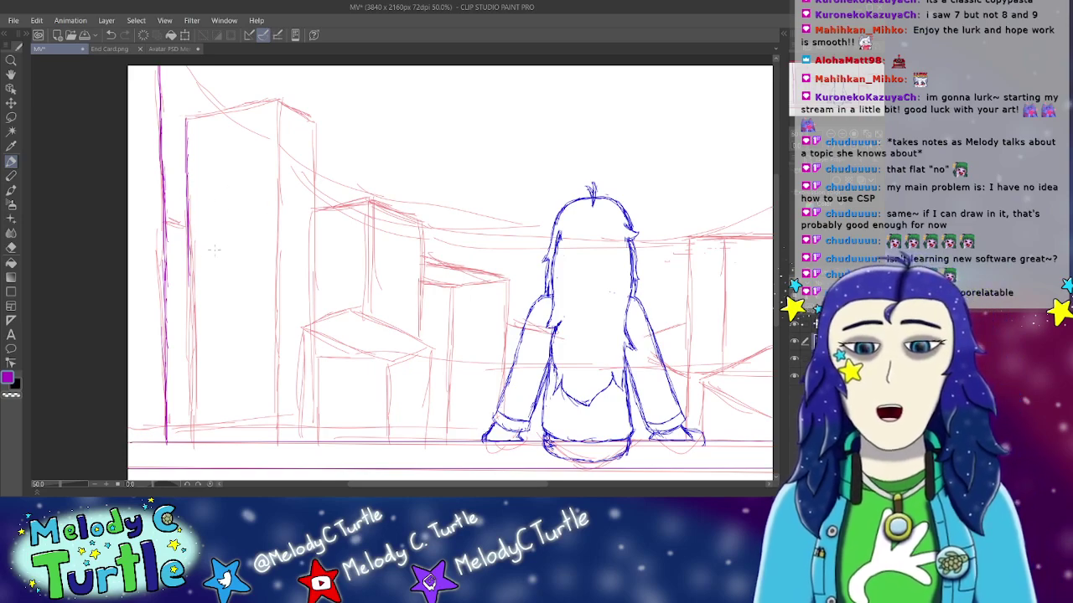
{"action": "left_click_drag", "start_coordinate": [187, 263], "coordinate": [189, 318]}
{"action": "left_click_drag", "start_coordinate": [189, 282], "coordinate": [189, 346]}
{"action": "left_click_drag", "start_coordinate": [188, 302], "coordinate": [191, 362]}
{"action": "left_click_drag", "start_coordinate": [188, 302], "coordinate": [192, 395]}
{"action": "left_click_drag", "start_coordinate": [190, 329], "coordinate": [191, 434]}
{"action": "left_click_drag", "start_coordinate": [191, 397], "coordinate": [191, 416]}
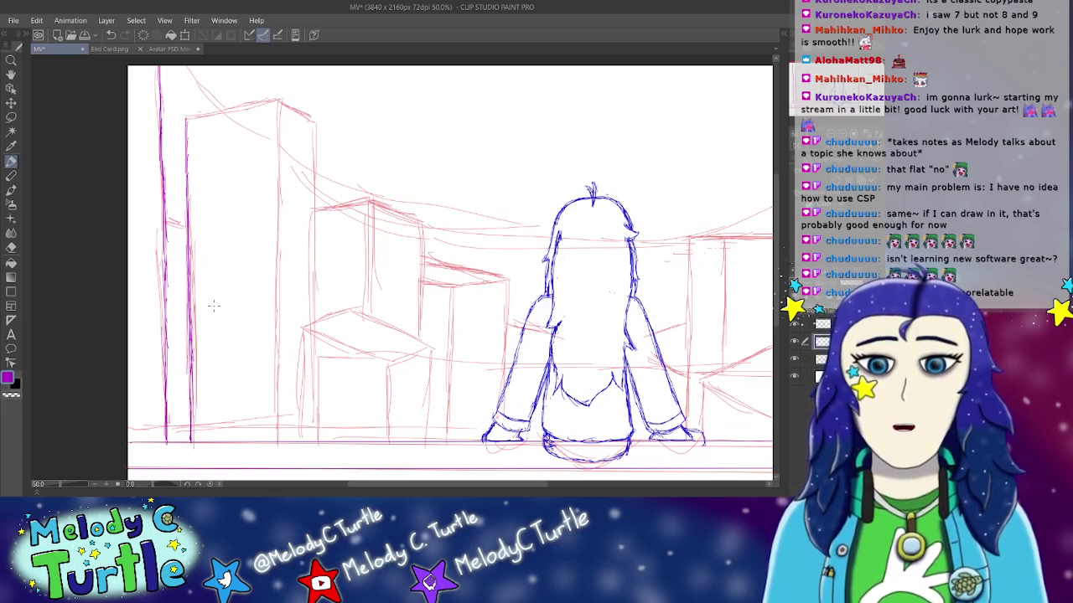
Step: Trace the two slanted roof edges of the tall left building in purple
{"action": "mouse_move", "coordinate": [186, 119]}
{"action": "left_mouse_down"}
{"action": "mouse_move", "coordinate": [221, 112]}
{"action": "mouse_move", "coordinate": [205, 117]}
{"action": "left_mouse_up"}
{"action": "left_click_drag", "start_coordinate": [198, 117], "coordinate": [246, 107]}
{"action": "mouse_move", "coordinate": [249, 107]}
{"action": "left_mouse_down"}
{"action": "mouse_move", "coordinate": [280, 99]}
{"action": "mouse_move", "coordinate": [316, 123]}
{"action": "left_mouse_up"}
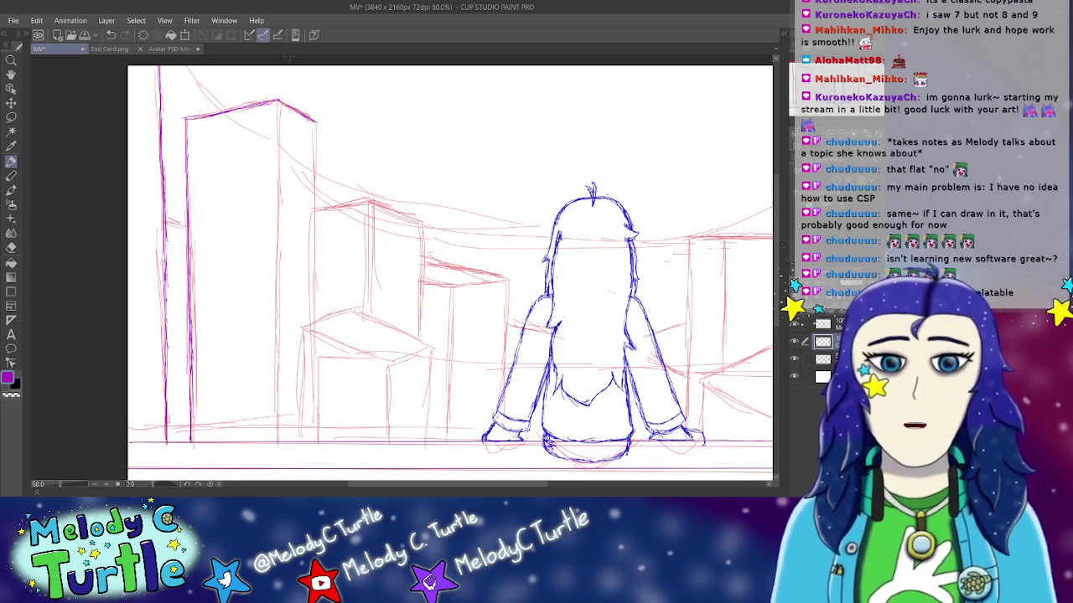
Step: Trace the tall left building's front corner down to the ledge, plus the short roof line joining it to the leftmost building
{"action": "mouse_move", "coordinate": [278, 101]}
{"action": "left_mouse_down"}
{"action": "mouse_move", "coordinate": [278, 172]}
{"action": "mouse_move", "coordinate": [278, 119]}
{"action": "left_mouse_up"}
{"action": "mouse_move", "coordinate": [280, 114]}
{"action": "left_mouse_down"}
{"action": "mouse_move", "coordinate": [279, 183]}
{"action": "mouse_move", "coordinate": [281, 164]}
{"action": "left_mouse_up"}
{"action": "left_click_drag", "start_coordinate": [279, 179], "coordinate": [279, 220]}
{"action": "left_click_drag", "start_coordinate": [280, 141], "coordinate": [281, 255]}
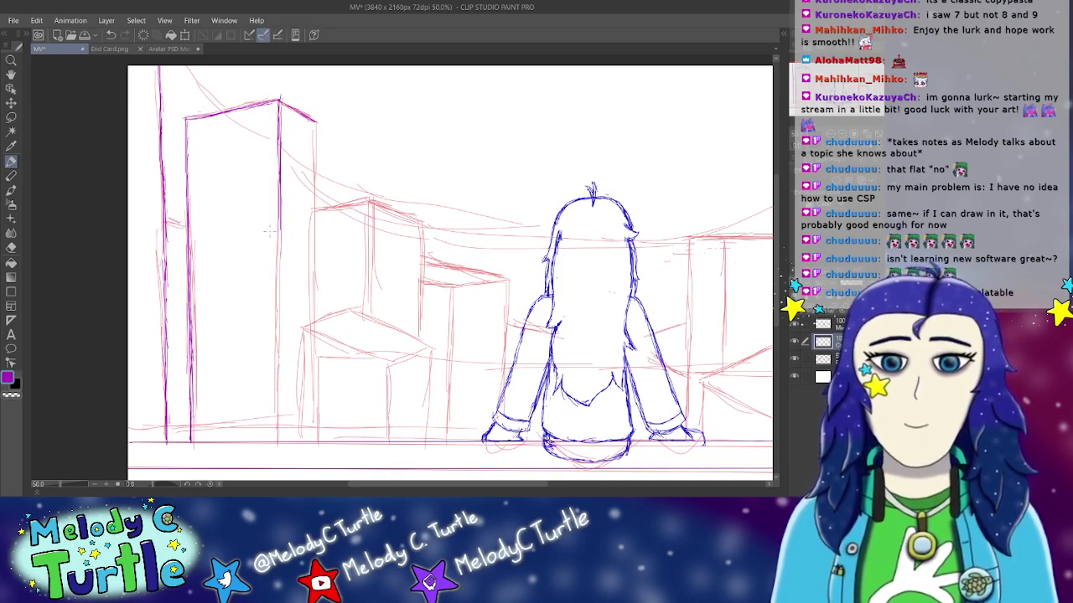
{"action": "left_click_drag", "start_coordinate": [279, 216], "coordinate": [281, 244]}
{"action": "mouse_move", "coordinate": [280, 268]}
{"action": "left_mouse_down"}
{"action": "mouse_move", "coordinate": [285, 235]}
{"action": "mouse_move", "coordinate": [281, 305]}
{"action": "left_mouse_up"}
{"action": "left_click_drag", "start_coordinate": [281, 228], "coordinate": [281, 339]}
{"action": "left_click_drag", "start_coordinate": [281, 268], "coordinate": [282, 364]}
{"action": "left_click_drag", "start_coordinate": [280, 316], "coordinate": [278, 385]}
{"action": "left_click_drag", "start_coordinate": [278, 339], "coordinate": [280, 412]}
{"action": "mouse_move", "coordinate": [282, 359]}
{"action": "left_mouse_down"}
{"action": "mouse_move", "coordinate": [282, 428]}
{"action": "mouse_move", "coordinate": [279, 416]}
{"action": "left_mouse_up"}
{"action": "left_click_drag", "start_coordinate": [277, 422], "coordinate": [277, 441]}
{"action": "left_click_drag", "start_coordinate": [280, 399], "coordinate": [279, 443]}
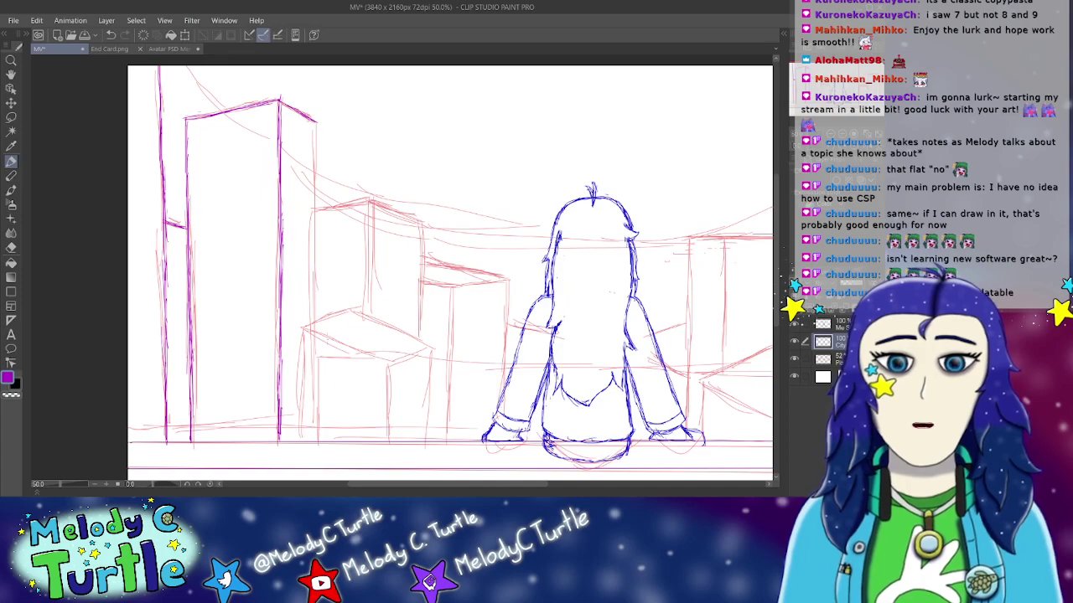
Step: Trace the low box-shaped building in purple, with its slanted four-sided roof, both side walls and front corner down to the ledge
{"action": "left_click_drag", "start_coordinate": [302, 330], "coordinate": [300, 448]}
{"action": "left_click_drag", "start_coordinate": [301, 411], "coordinate": [301, 431]}
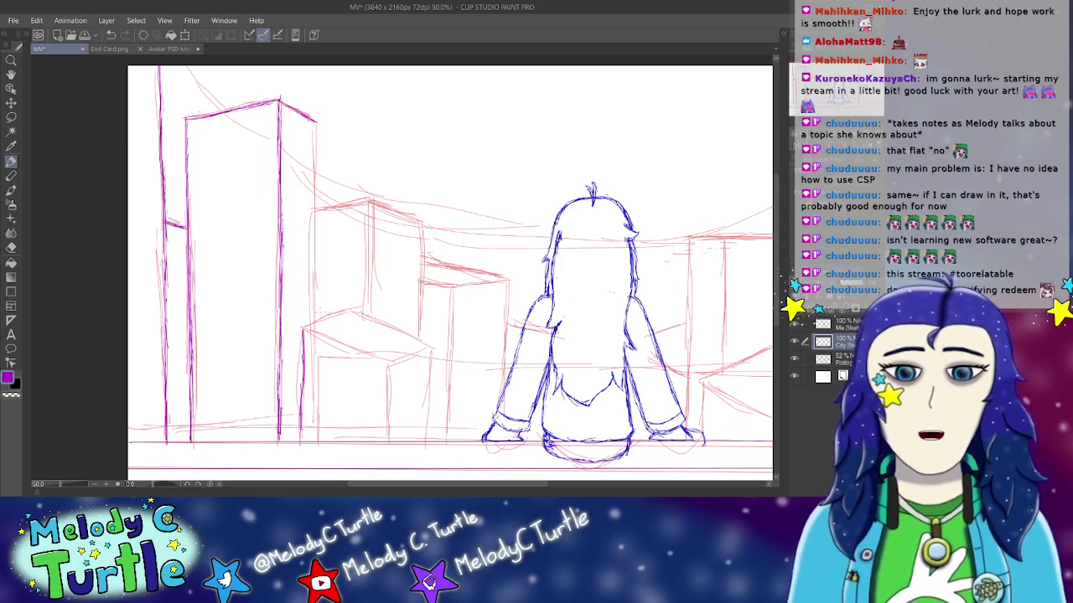
{"action": "left_click_drag", "start_coordinate": [302, 387], "coordinate": [301, 440]}
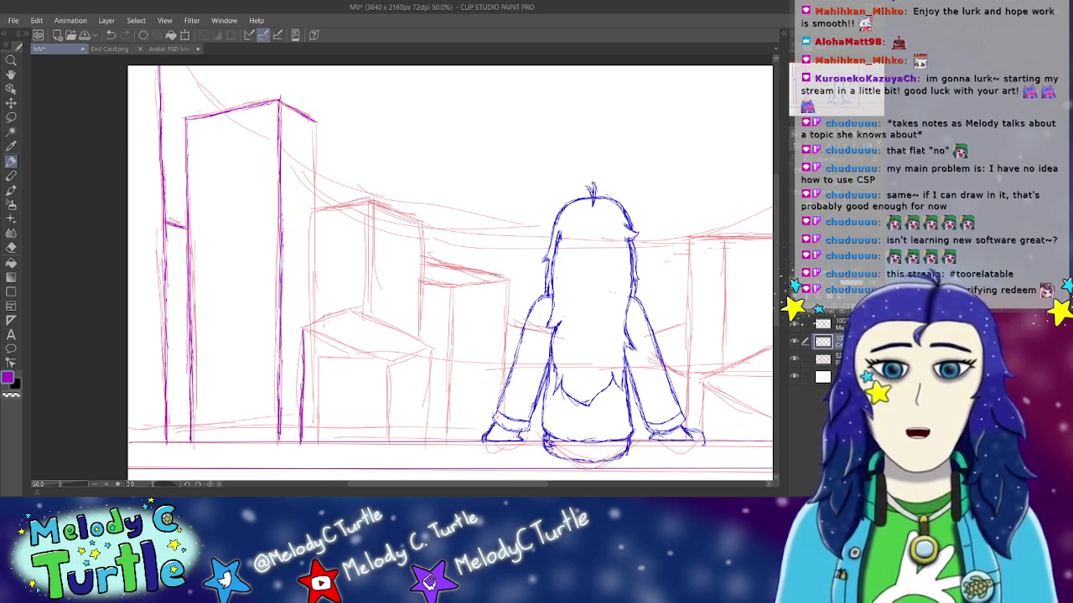
{"action": "mouse_move", "coordinate": [301, 328]}
{"action": "left_mouse_down"}
{"action": "mouse_move", "coordinate": [361, 306]}
{"action": "mouse_move", "coordinate": [417, 342]}
{"action": "left_mouse_up"}
{"action": "left_click_drag", "start_coordinate": [387, 323], "coordinate": [424, 345]}
{"action": "left_click_drag", "start_coordinate": [415, 342], "coordinate": [434, 348]}
{"action": "mouse_move", "coordinate": [300, 327]}
{"action": "left_mouse_down"}
{"action": "mouse_move", "coordinate": [390, 370]}
{"action": "mouse_move", "coordinate": [431, 347]}
{"action": "mouse_move", "coordinate": [386, 392]}
{"action": "mouse_move", "coordinate": [388, 419]}
{"action": "left_mouse_up"}
{"action": "left_click_drag", "start_coordinate": [385, 370], "coordinate": [387, 449]}
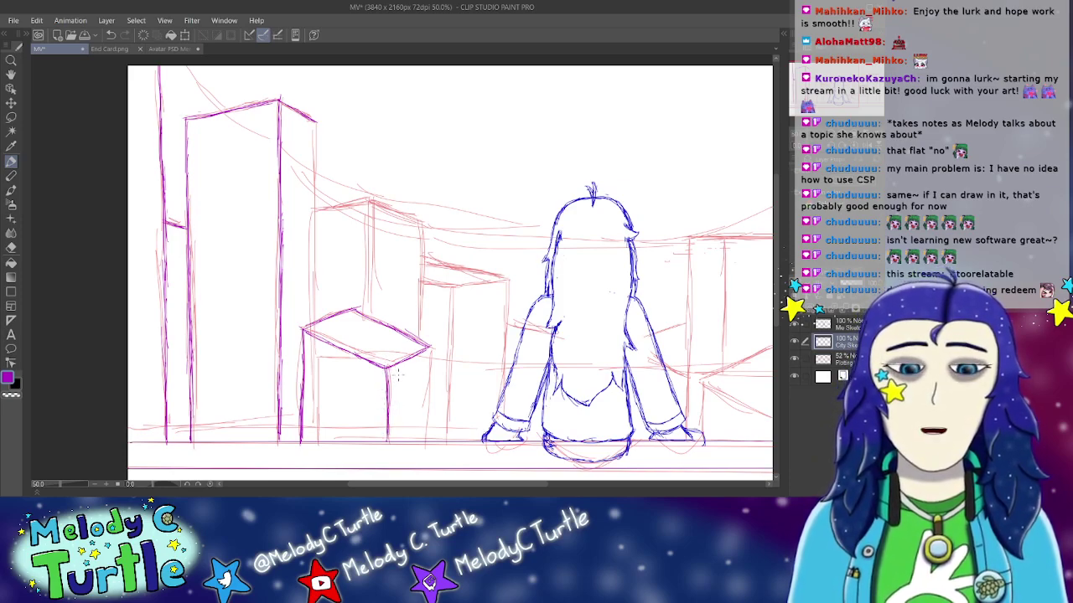
{"action": "left_click_drag", "start_coordinate": [429, 349], "coordinate": [429, 406]}
{"action": "left_click_drag", "start_coordinate": [428, 369], "coordinate": [428, 429]}
{"action": "left_click_drag", "start_coordinate": [429, 389], "coordinate": [427, 442]}
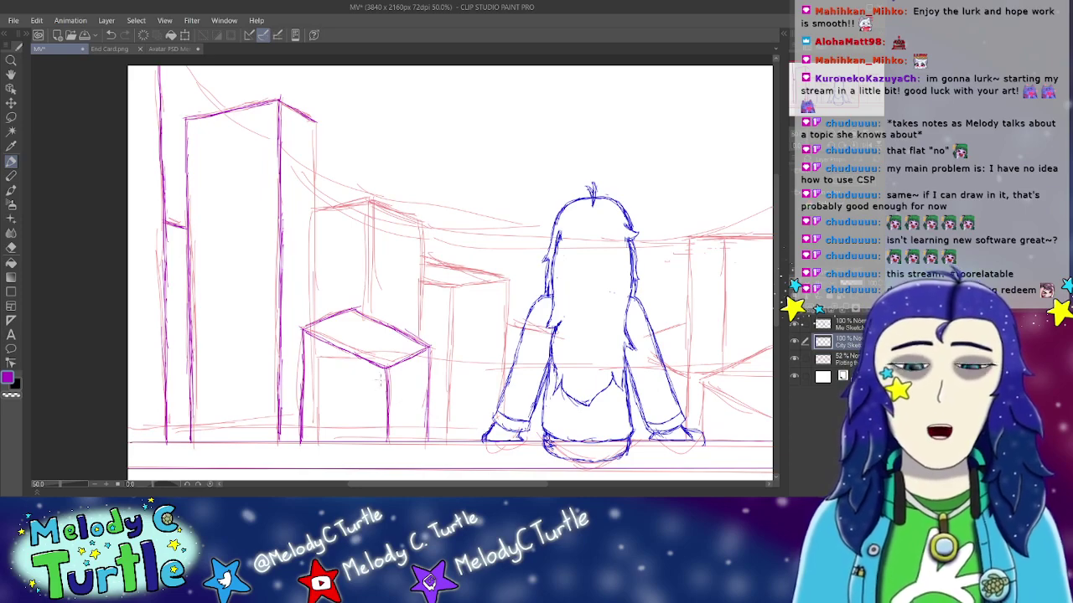
Step: Trace the tall left building's right vertical edge in purple from its roof down to the low building's roof
{"action": "left_click_drag", "start_coordinate": [316, 124], "coordinate": [314, 215]}
{"action": "left_click_drag", "start_coordinate": [315, 159], "coordinate": [315, 268]}
{"action": "left_click_drag", "start_coordinate": [316, 211], "coordinate": [317, 313]}
{"action": "left_click_drag", "start_coordinate": [317, 270], "coordinate": [318, 323]}
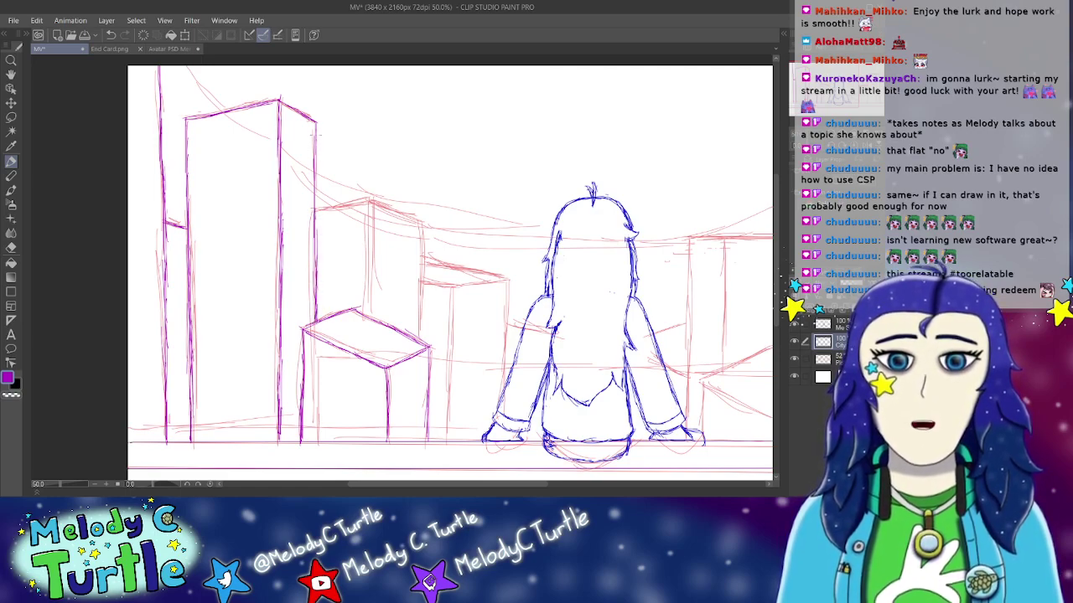
Step: Trace in purple the two slanted roof edges and front corner of the mid-height building beside the tall left building
{"action": "mouse_move", "coordinate": [315, 218]}
{"action": "left_mouse_down"}
{"action": "mouse_move", "coordinate": [316, 231]}
{"action": "mouse_move", "coordinate": [342, 205]}
{"action": "mouse_move", "coordinate": [332, 207]}
{"action": "left_mouse_up"}
{"action": "mouse_move", "coordinate": [340, 207]}
{"action": "left_mouse_down"}
{"action": "mouse_move", "coordinate": [376, 200]}
{"action": "mouse_move", "coordinate": [326, 214]}
{"action": "mouse_move", "coordinate": [417, 218]}
{"action": "mouse_move", "coordinate": [398, 210]}
{"action": "mouse_move", "coordinate": [419, 226]}
{"action": "left_mouse_up"}
{"action": "left_click_drag", "start_coordinate": [416, 210], "coordinate": [424, 223]}
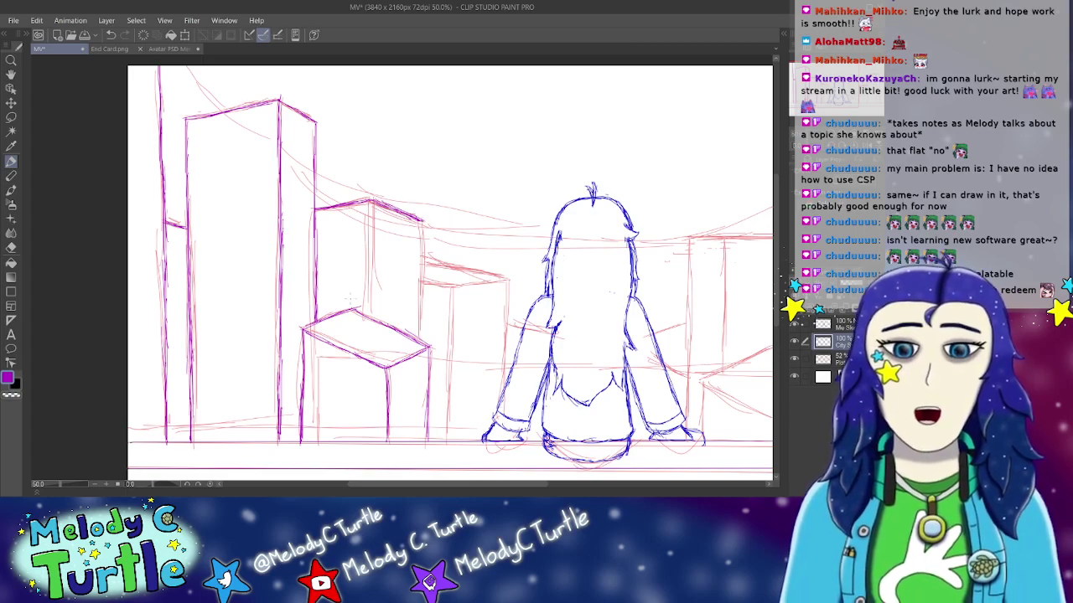
{"action": "mouse_move", "coordinate": [372, 203]}
{"action": "left_mouse_down"}
{"action": "mouse_move", "coordinate": [371, 251]}
{"action": "mouse_move", "coordinate": [369, 236]}
{"action": "left_mouse_up"}
{"action": "left_click_drag", "start_coordinate": [370, 245], "coordinate": [367, 295]}
{"action": "left_click_drag", "start_coordinate": [367, 218], "coordinate": [367, 304]}
{"action": "left_click_drag", "start_coordinate": [368, 275], "coordinate": [369, 318]}
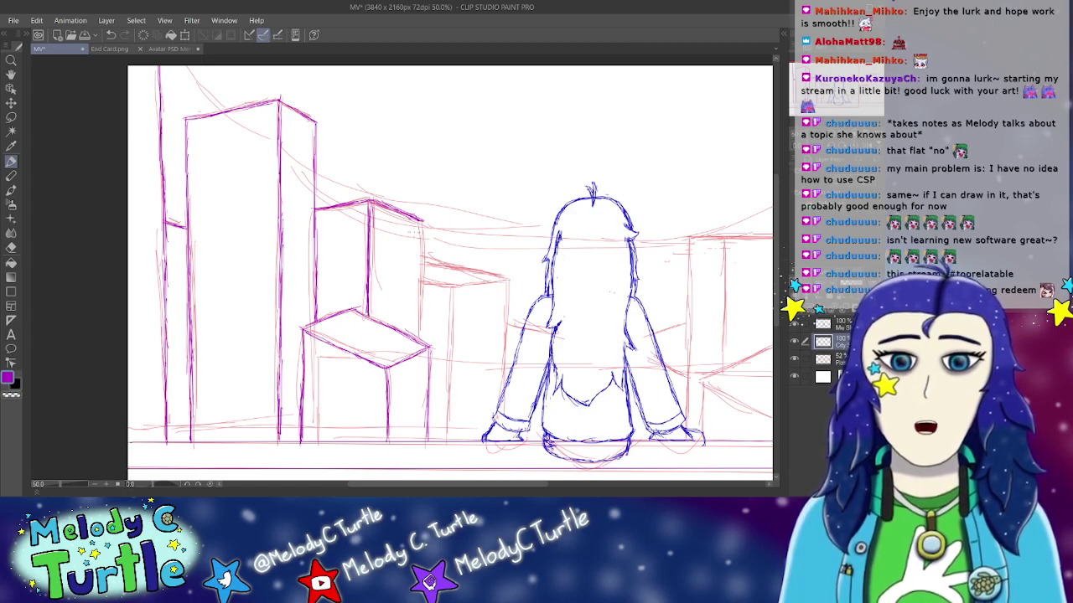
Step: Trace the mid-height left building's right vertical edge in purple from its roof down to the low box-shaped building's roof
{"action": "left_click_drag", "start_coordinate": [421, 223], "coordinate": [421, 291]}
{"action": "left_click_drag", "start_coordinate": [421, 228], "coordinate": [420, 319]}
{"action": "left_click_drag", "start_coordinate": [422, 268], "coordinate": [422, 292]}
{"action": "left_click_drag", "start_coordinate": [423, 295], "coordinate": [423, 335]}
{"action": "left_click_drag", "start_coordinate": [422, 300], "coordinate": [421, 341]}
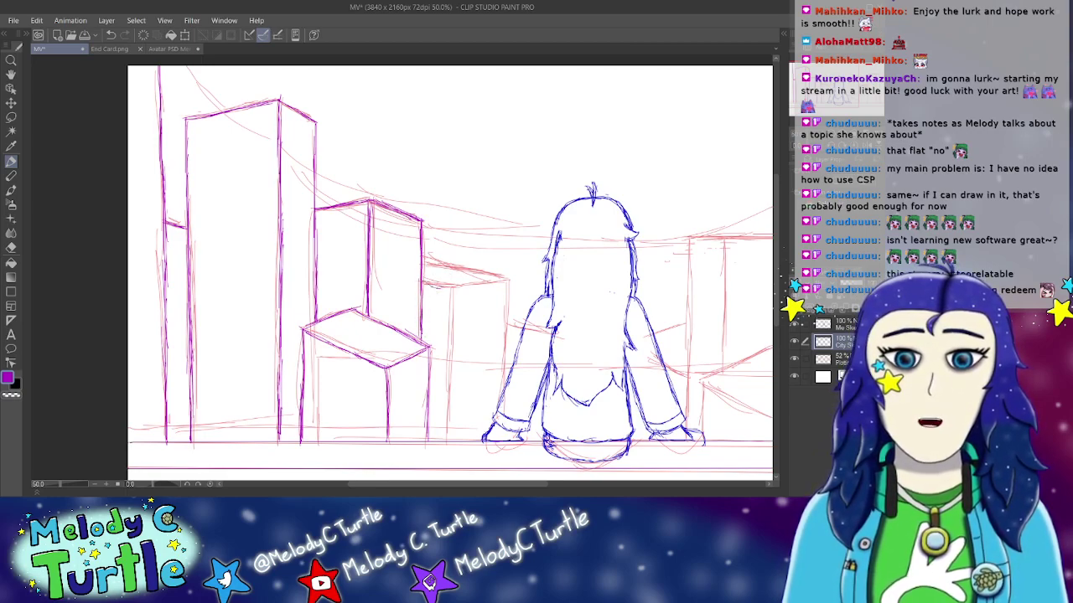
Step: Trace the upper and lower slanted roof edges of the next, shorter building between the mid-height building and the figure
{"action": "left_click_drag", "start_coordinate": [422, 280], "coordinate": [449, 288]}
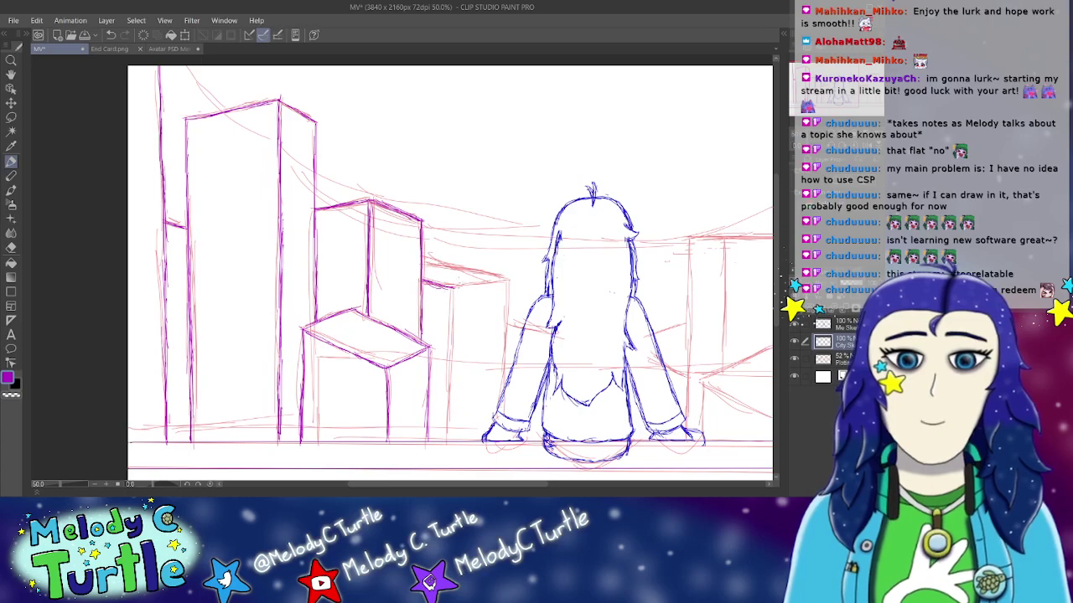
{"action": "left_click_drag", "start_coordinate": [425, 257], "coordinate": [475, 273]}
{"action": "left_click_drag", "start_coordinate": [416, 256], "coordinate": [510, 279]}
Step: Trace that shorter building's front corner down to the ledge and its right vertical edge down toward the figure's left hand
{"action": "mouse_move", "coordinate": [443, 291]}
{"action": "left_mouse_down"}
{"action": "mouse_move", "coordinate": [506, 279]}
{"action": "mouse_move", "coordinate": [486, 281]}
{"action": "mouse_move", "coordinate": [507, 279]}
{"action": "mouse_move", "coordinate": [451, 330]}
{"action": "mouse_move", "coordinate": [449, 377]}
{"action": "left_mouse_up"}
{"action": "left_click_drag", "start_coordinate": [451, 319], "coordinate": [450, 404]}
{"action": "left_click_drag", "start_coordinate": [450, 351], "coordinate": [451, 416]}
{"action": "left_click_drag", "start_coordinate": [451, 376], "coordinate": [451, 434]}
{"action": "left_click_drag", "start_coordinate": [503, 278], "coordinate": [503, 379]}
{"action": "left_click_drag", "start_coordinate": [505, 323], "coordinate": [502, 409]}
{"action": "left_click_drag", "start_coordinate": [504, 362], "coordinate": [504, 383]}
{"action": "left_click_drag", "start_coordinate": [504, 387], "coordinate": [503, 408]}
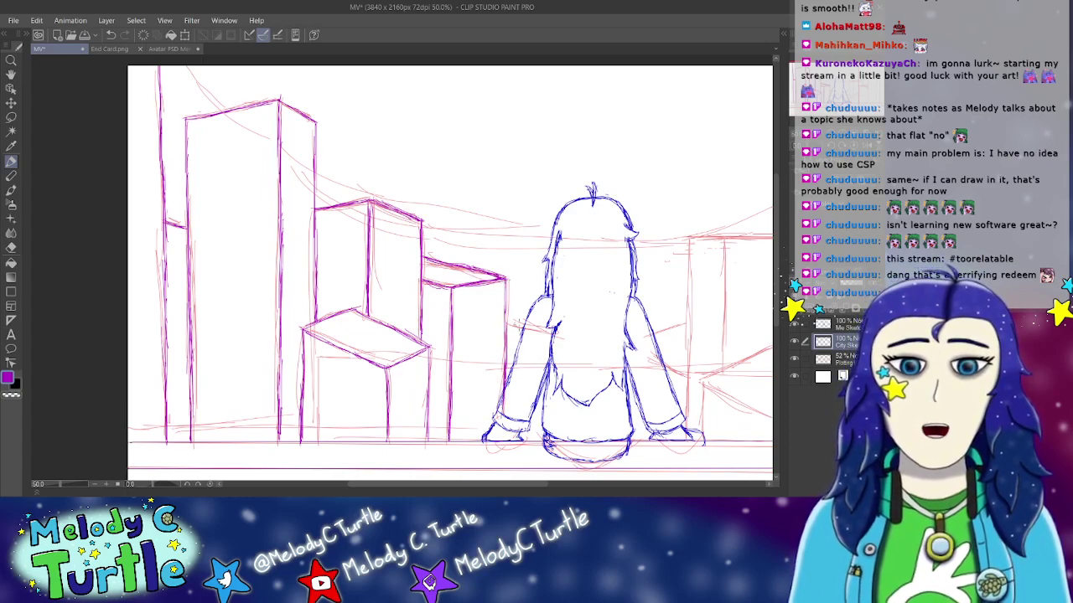
Step: Trace the small building behind the figure's left arm, with its upper sloping roof edge and right wall down to the ledge
{"action": "left_click_drag", "start_coordinate": [513, 322], "coordinate": [550, 335]}
{"action": "left_click_drag", "start_coordinate": [511, 317], "coordinate": [563, 337]}
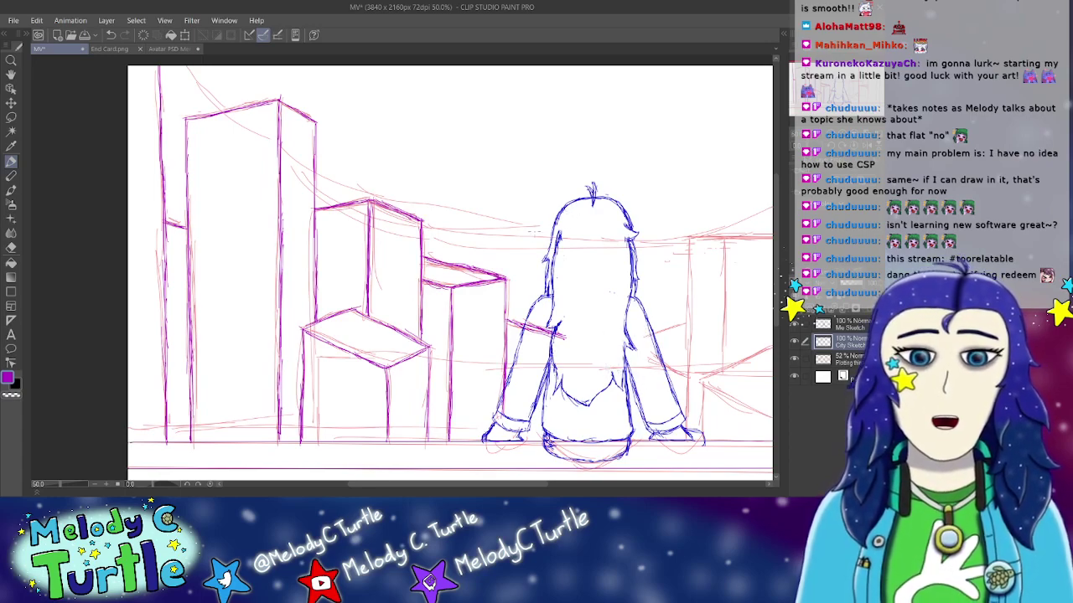
{"action": "left_click_drag", "start_coordinate": [563, 335], "coordinate": [565, 408]}
{"action": "mouse_move", "coordinate": [563, 365]}
{"action": "left_mouse_down"}
{"action": "mouse_move", "coordinate": [567, 430]}
{"action": "mouse_move", "coordinate": [563, 399]}
{"action": "left_mouse_up"}
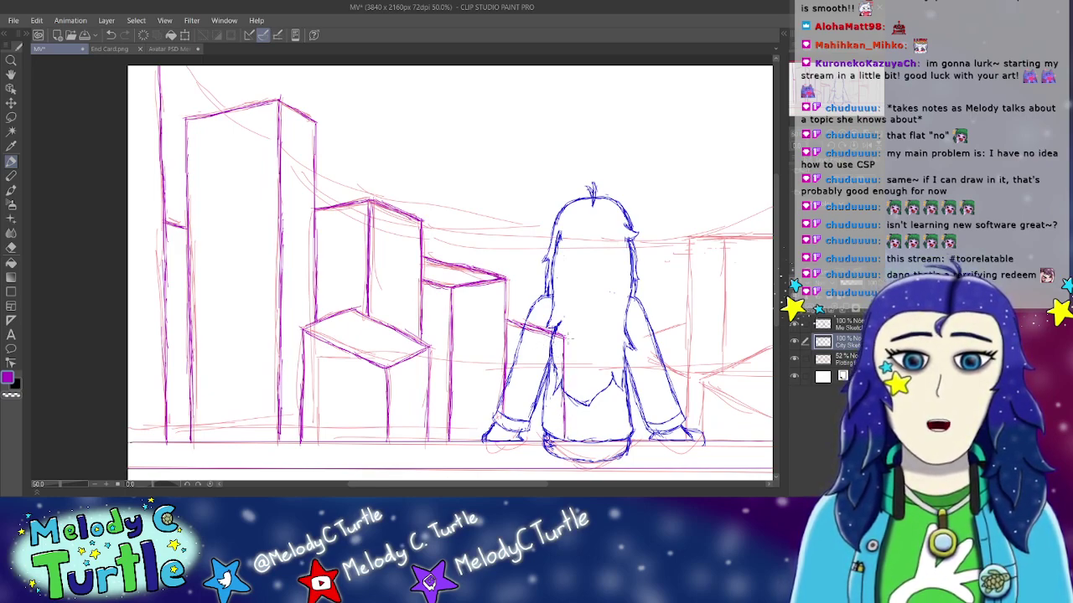
{"action": "left_click_drag", "start_coordinate": [563, 337], "coordinate": [504, 389]}
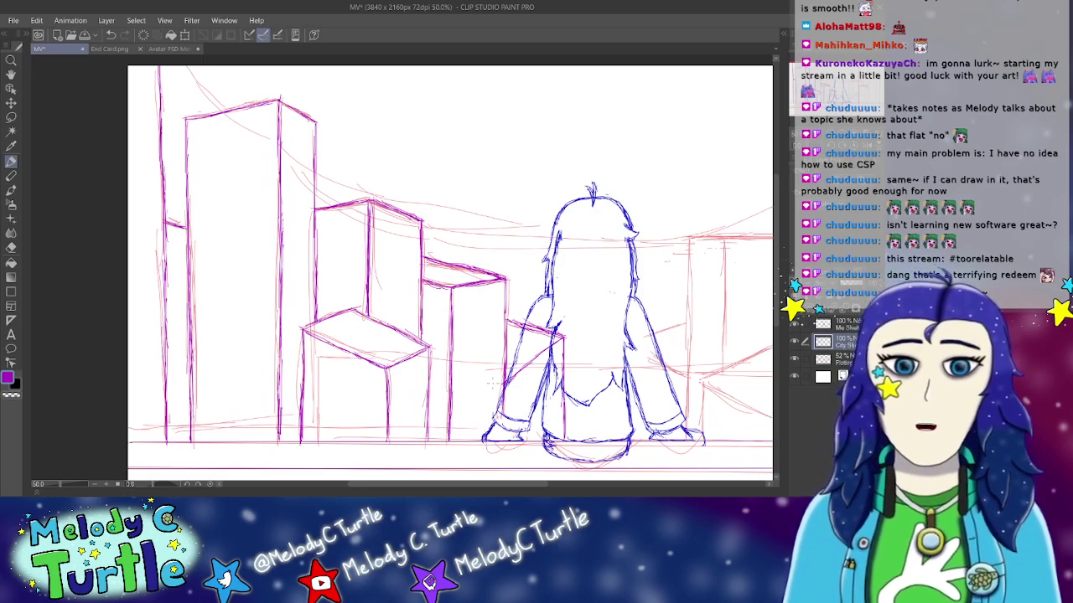
{"action": "key", "text": "ctrl+z"}
{"action": "key", "text": "ctrl+z"}
{"action": "key", "text": "ctrl+z"}
{"action": "key", "text": "ctrl+z"}
{"action": "key", "text": "ctrl+z"}
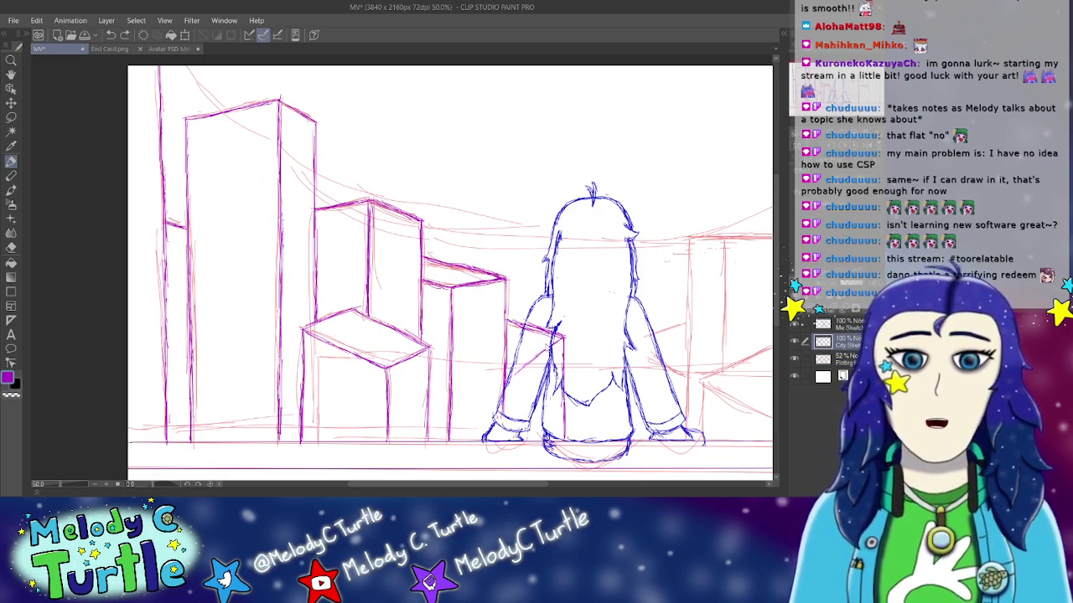
Step: Trace the lower slanted roof edge of the small building behind the figure's left arm
{"action": "left_click_drag", "start_coordinate": [563, 337], "coordinate": [517, 364]}
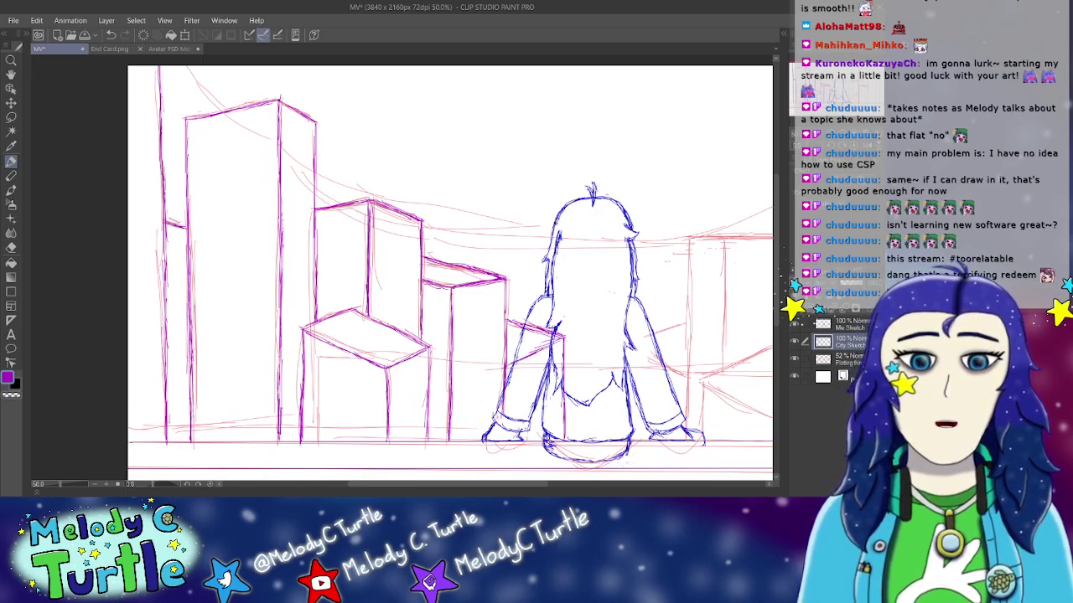
Step: Trace the rightmost building's long vertical edge in purple from the top of the canvas down to the ledge
{"action": "left_click_drag", "start_coordinate": [463, 484], "coordinate": [493, 483]}
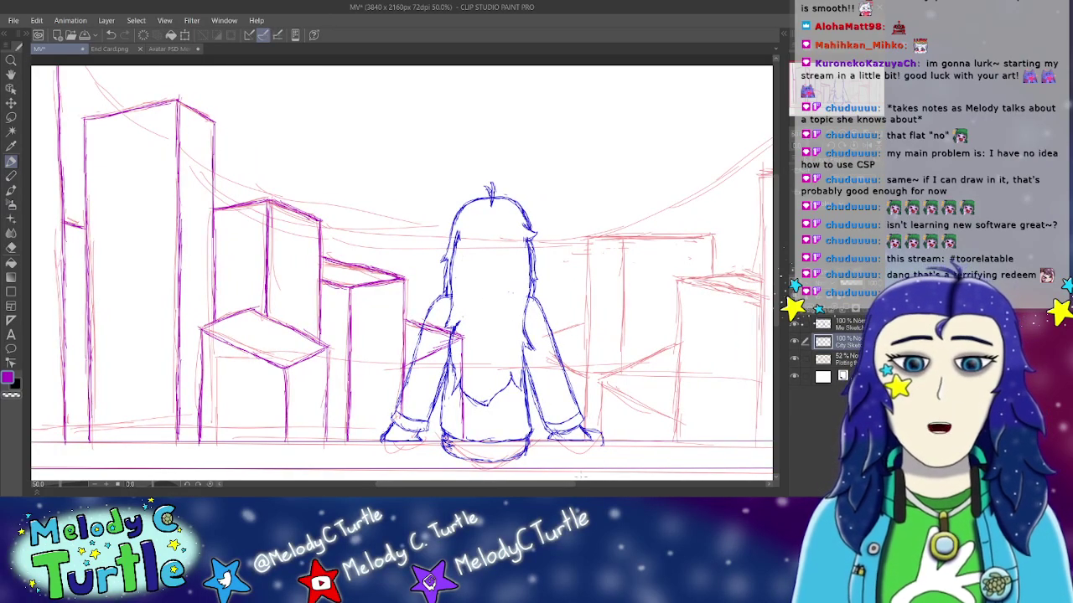
{"action": "mouse_move", "coordinate": [524, 486]}
{"action": "left_mouse_down"}
{"action": "mouse_move", "coordinate": [502, 485]}
{"action": "mouse_move", "coordinate": [621, 470]}
{"action": "left_mouse_up"}
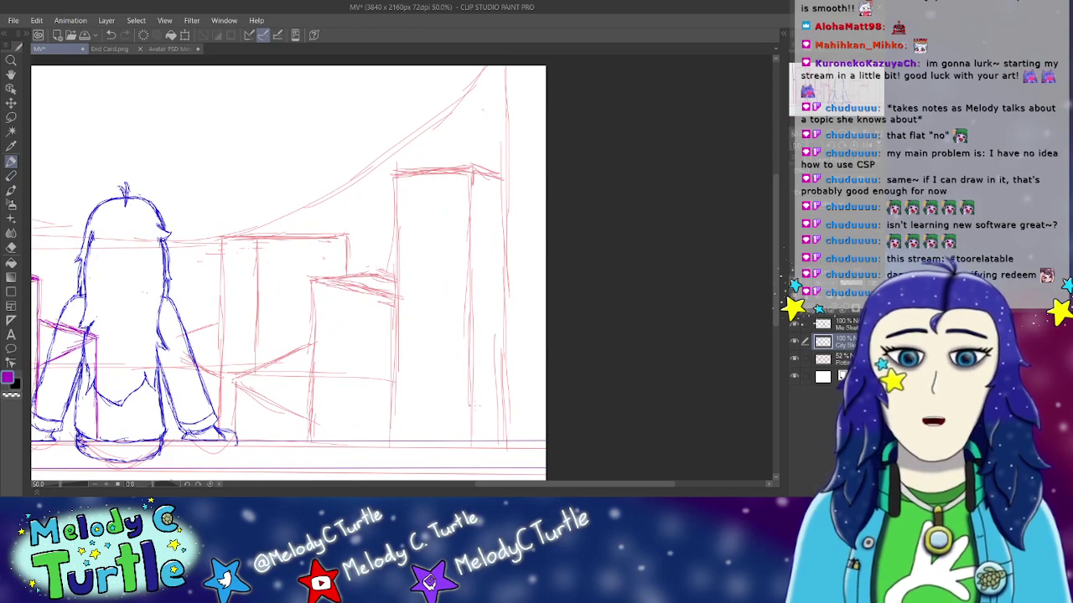
{"action": "left_click_drag", "start_coordinate": [506, 67], "coordinate": [504, 147]}
{"action": "left_click_drag", "start_coordinate": [507, 108], "coordinate": [504, 180]}
{"action": "left_click_drag", "start_coordinate": [506, 87], "coordinate": [508, 208]}
{"action": "left_click_drag", "start_coordinate": [505, 114], "coordinate": [505, 223]}
{"action": "mouse_move", "coordinate": [506, 146]}
{"action": "left_mouse_down"}
{"action": "mouse_move", "coordinate": [497, 251]}
{"action": "mouse_move", "coordinate": [507, 208]}
{"action": "mouse_move", "coordinate": [507, 280]}
{"action": "left_mouse_up"}
{"action": "left_click_drag", "start_coordinate": [505, 236], "coordinate": [504, 363]}
{"action": "left_click_drag", "start_coordinate": [504, 320], "coordinate": [503, 436]}
{"action": "left_click_drag", "start_coordinate": [504, 349], "coordinate": [503, 386]}
{"action": "left_click_drag", "start_coordinate": [503, 383], "coordinate": [502, 439]}
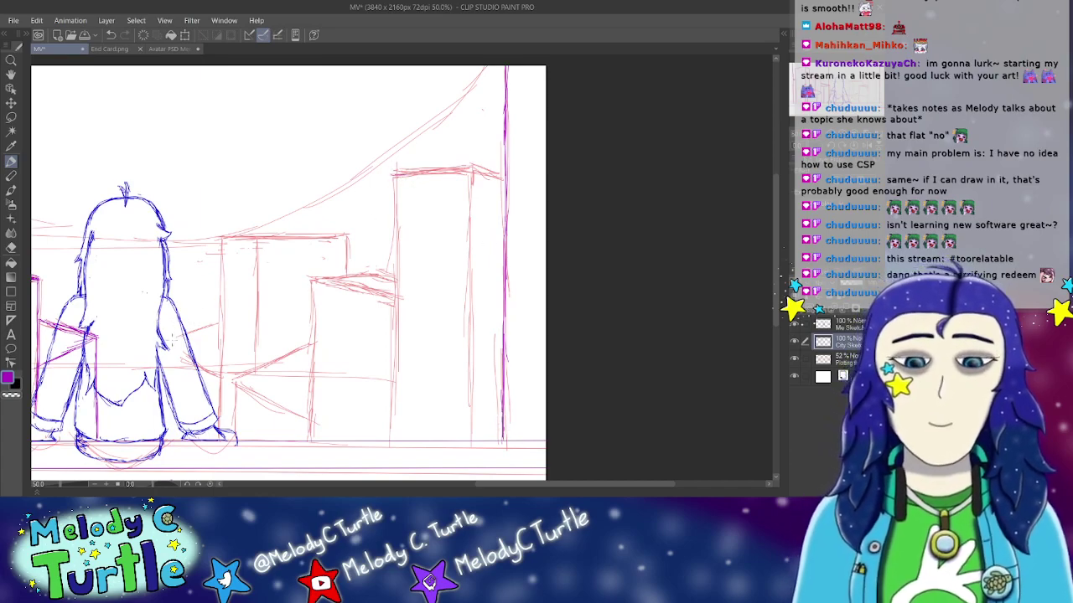
Step: Trace the two roof edges of the tall right building and the upper part of its left vertical edge
{"action": "mouse_move", "coordinate": [393, 176]}
{"action": "left_mouse_down"}
{"action": "mouse_move", "coordinate": [476, 166]}
{"action": "mouse_move", "coordinate": [504, 183]}
{"action": "left_mouse_up"}
{"action": "left_click_drag", "start_coordinate": [494, 169], "coordinate": [507, 179]}
{"action": "left_click_drag", "start_coordinate": [394, 176], "coordinate": [395, 290]}
{"action": "left_click_drag", "start_coordinate": [394, 238], "coordinate": [394, 281]}
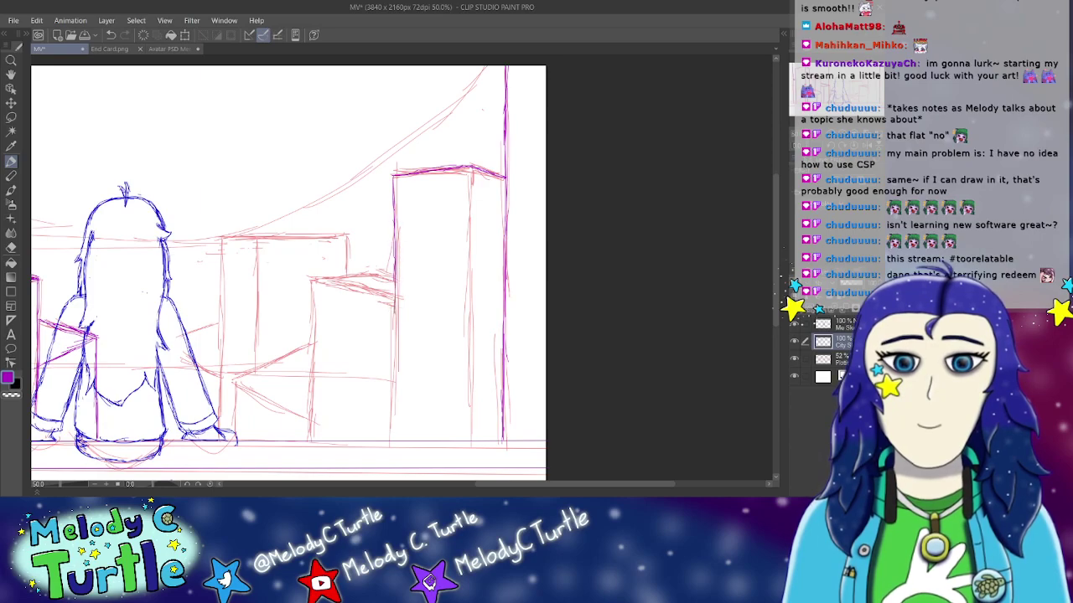
Step: Continue the tall right building's left vertical edge down to the ledge and erase stray marks beside it
{"action": "left_click_drag", "start_coordinate": [394, 176], "coordinate": [398, 336]}
{"action": "left_click_drag", "start_coordinate": [396, 291], "coordinate": [395, 387]}
{"action": "left_click_drag", "start_coordinate": [394, 319], "coordinate": [392, 398]}
{"action": "left_click_drag", "start_coordinate": [394, 344], "coordinate": [393, 414]}
{"action": "left_click_drag", "start_coordinate": [398, 366], "coordinate": [393, 436]}
{"action": "mouse_move", "coordinate": [394, 384]}
{"action": "left_mouse_down"}
{"action": "mouse_move", "coordinate": [391, 440]}
{"action": "mouse_move", "coordinate": [393, 428]}
{"action": "left_mouse_up"}
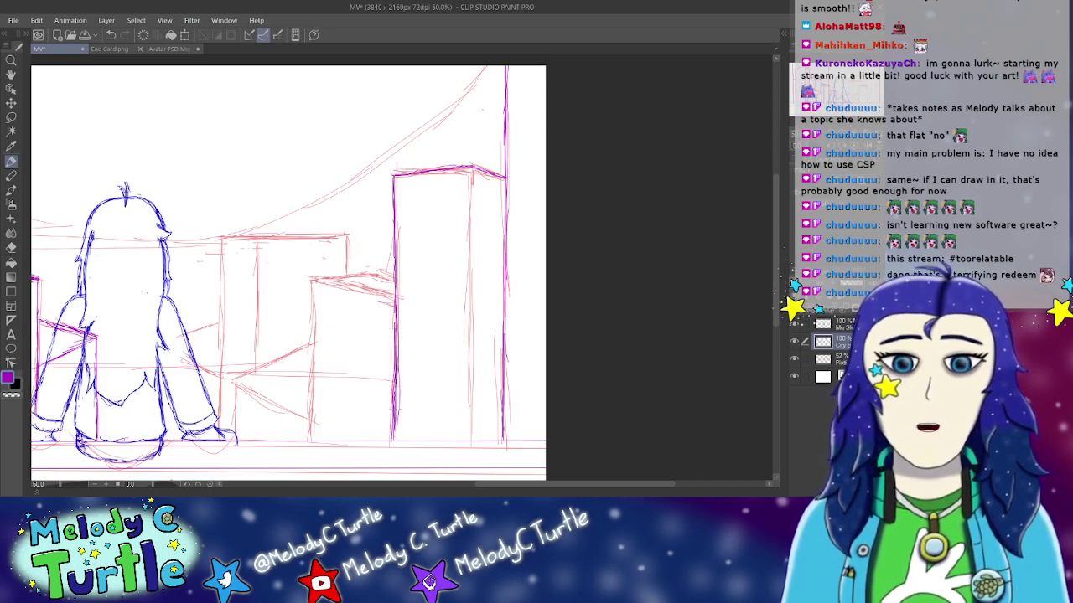
{"action": "key", "text": "e"}
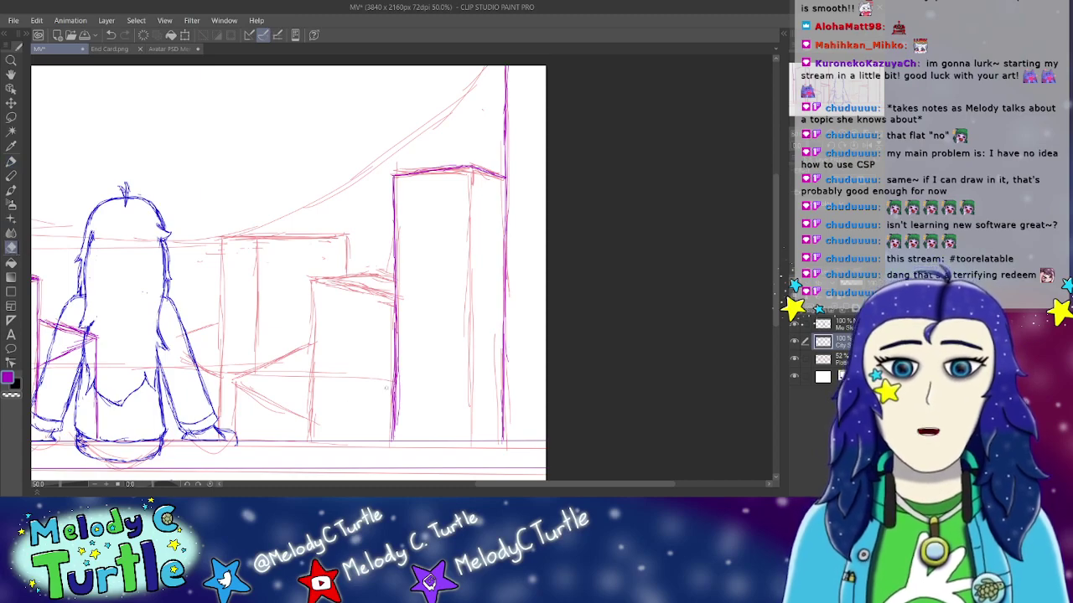
{"action": "mouse_move", "coordinate": [392, 382]}
{"action": "left_mouse_down"}
{"action": "mouse_move", "coordinate": [393, 404]}
{"action": "mouse_move", "coordinate": [393, 374]}
{"action": "mouse_move", "coordinate": [400, 387]}
{"action": "left_mouse_up"}
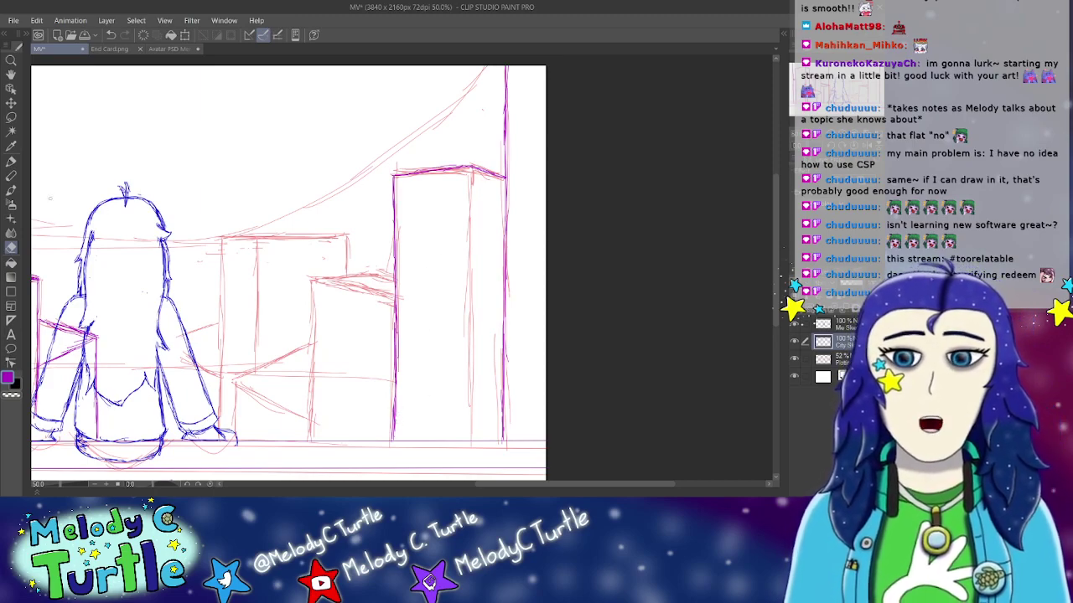
Step: Trace the tall right building's front corner in purple from the roof peak down to the ledge
{"action": "key", "text": "p"}
{"action": "left_click_drag", "start_coordinate": [472, 172], "coordinate": [466, 260]}
{"action": "left_click_drag", "start_coordinate": [470, 204], "coordinate": [468, 315]}
{"action": "left_click_drag", "start_coordinate": [469, 270], "coordinate": [469, 315]}
{"action": "mouse_move", "coordinate": [468, 252]}
{"action": "left_mouse_down"}
{"action": "mouse_move", "coordinate": [468, 303]}
{"action": "mouse_move", "coordinate": [470, 287]}
{"action": "left_mouse_up"}
{"action": "left_click_drag", "start_coordinate": [470, 322], "coordinate": [470, 365]}
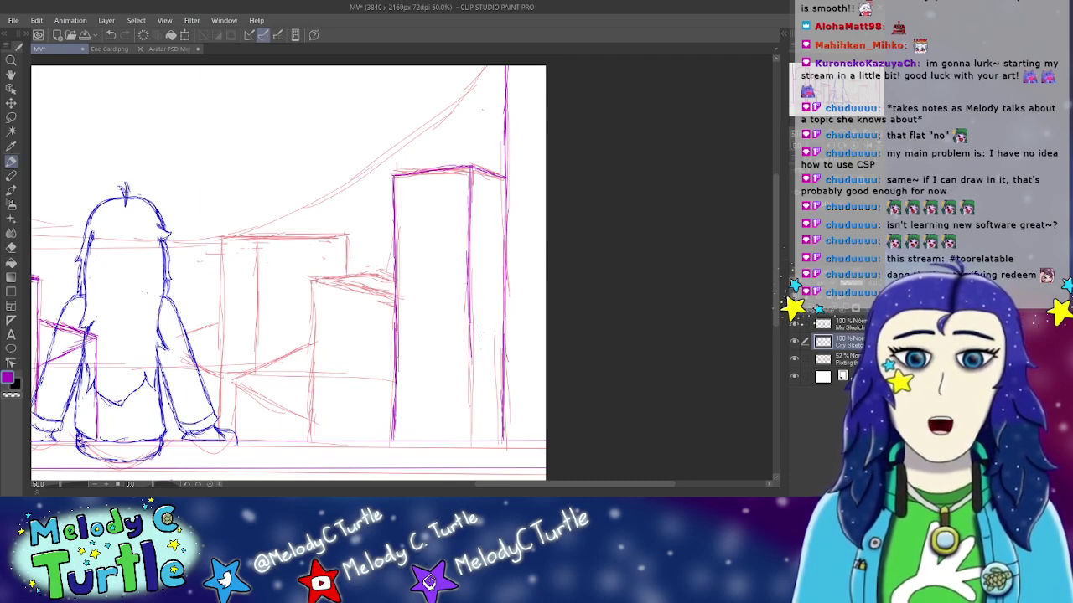
{"action": "left_click_drag", "start_coordinate": [472, 321], "coordinate": [470, 417]}
{"action": "mouse_move", "coordinate": [470, 356]}
{"action": "left_mouse_down"}
{"action": "mouse_move", "coordinate": [470, 424]}
{"action": "mouse_move", "coordinate": [470, 392]}
{"action": "left_mouse_up"}
{"action": "left_click_drag", "start_coordinate": [470, 415], "coordinate": [470, 439]}
{"action": "left_click_drag", "start_coordinate": [470, 382], "coordinate": [469, 409]}
{"action": "left_click_drag", "start_coordinate": [471, 392], "coordinate": [471, 435]}
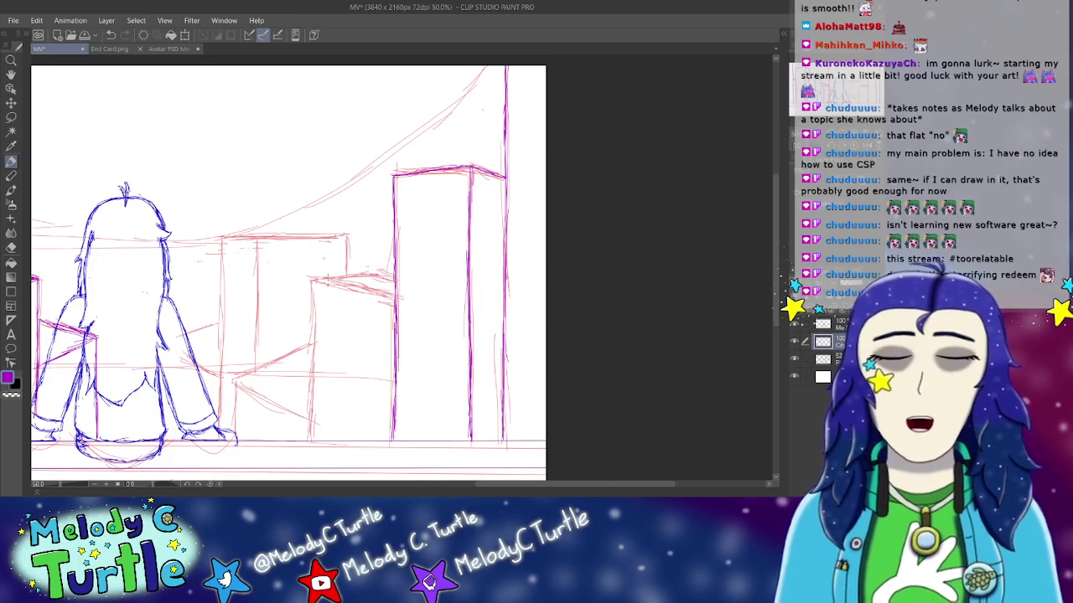
{"action": "mouse_move", "coordinate": [321, 280]}
{"action": "left_mouse_down"}
{"action": "mouse_move", "coordinate": [375, 272]}
{"action": "mouse_move", "coordinate": [325, 277]}
{"action": "mouse_move", "coordinate": [373, 290]}
{"action": "left_mouse_up"}
{"action": "left_click_drag", "start_coordinate": [318, 285], "coordinate": [366, 293]}
{"action": "mouse_move", "coordinate": [359, 295]}
{"action": "left_mouse_down"}
{"action": "mouse_move", "coordinate": [385, 302]}
{"action": "mouse_move", "coordinate": [357, 294]}
{"action": "left_mouse_up"}
{"action": "left_click_drag", "start_coordinate": [365, 297], "coordinate": [390, 305]}
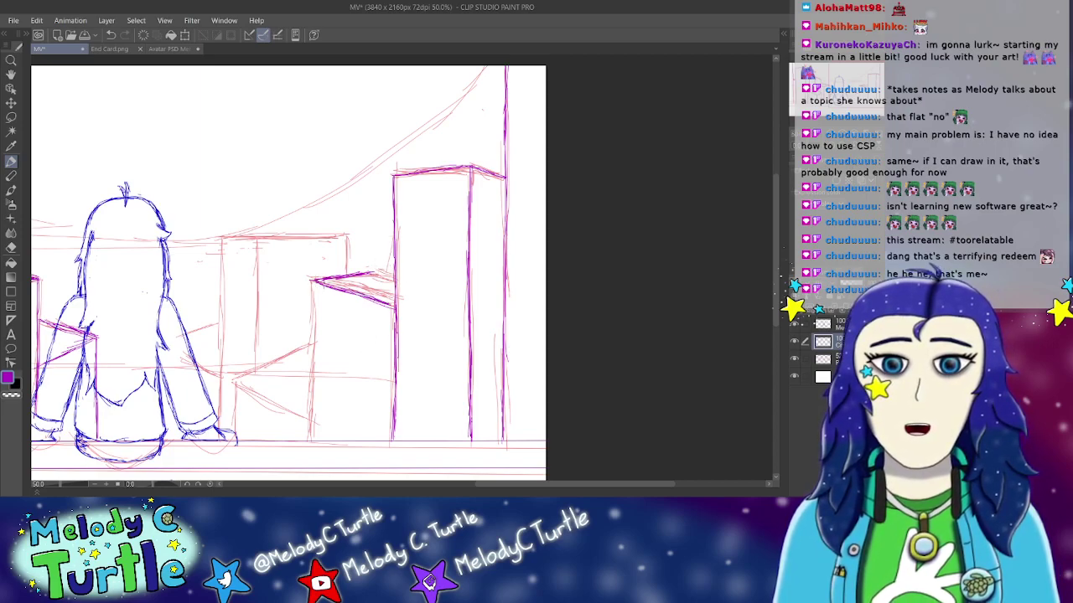
{"action": "key", "text": "ctrl+z"}
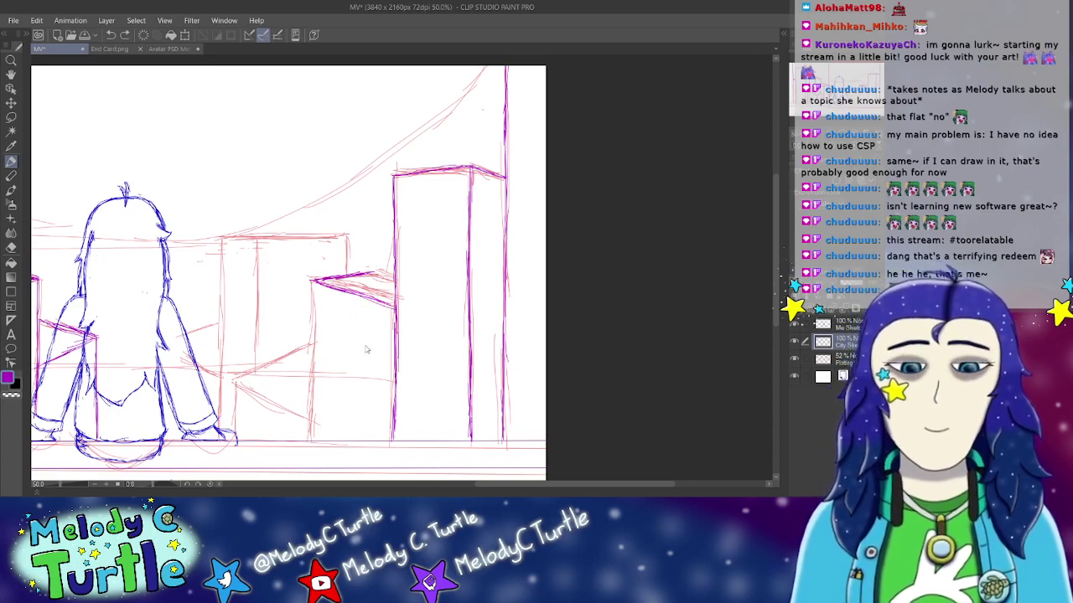
{"action": "key", "text": "ctrl+z"}
{"action": "key", "text": "ctrl+z"}
{"action": "key", "text": "ctrl+z"}
{"action": "key", "text": "ctrl+z"}
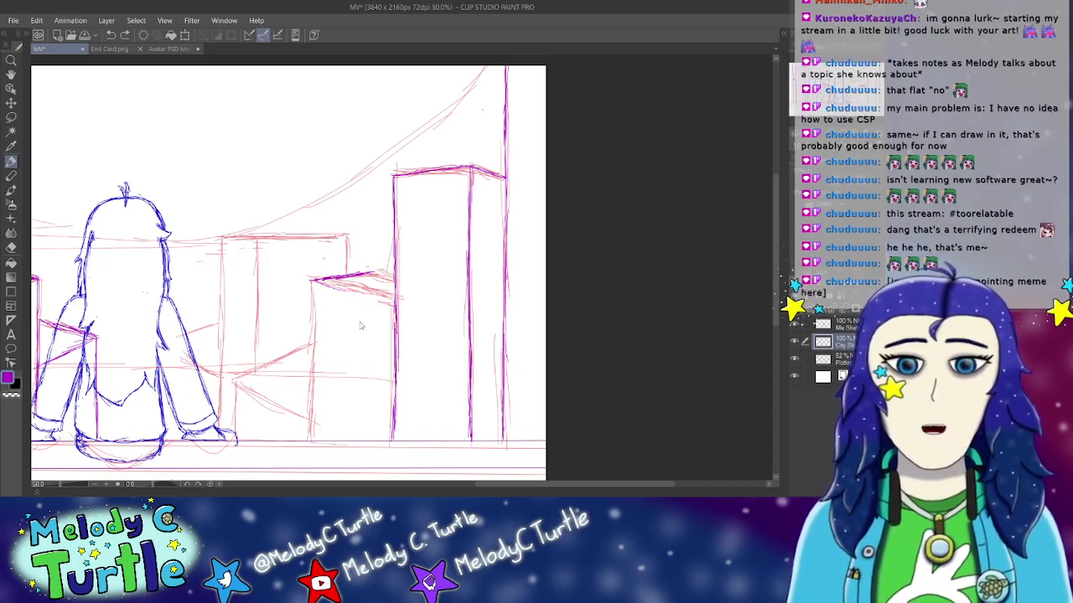
Step: Trace the shallow slanted roof of the building left of the tall right building, plus its left wall down to the ledge
{"action": "mouse_move", "coordinate": [315, 285]}
{"action": "left_mouse_down"}
{"action": "mouse_move", "coordinate": [371, 278]}
{"action": "mouse_move", "coordinate": [384, 290]}
{"action": "mouse_move", "coordinate": [395, 278]}
{"action": "left_mouse_up"}
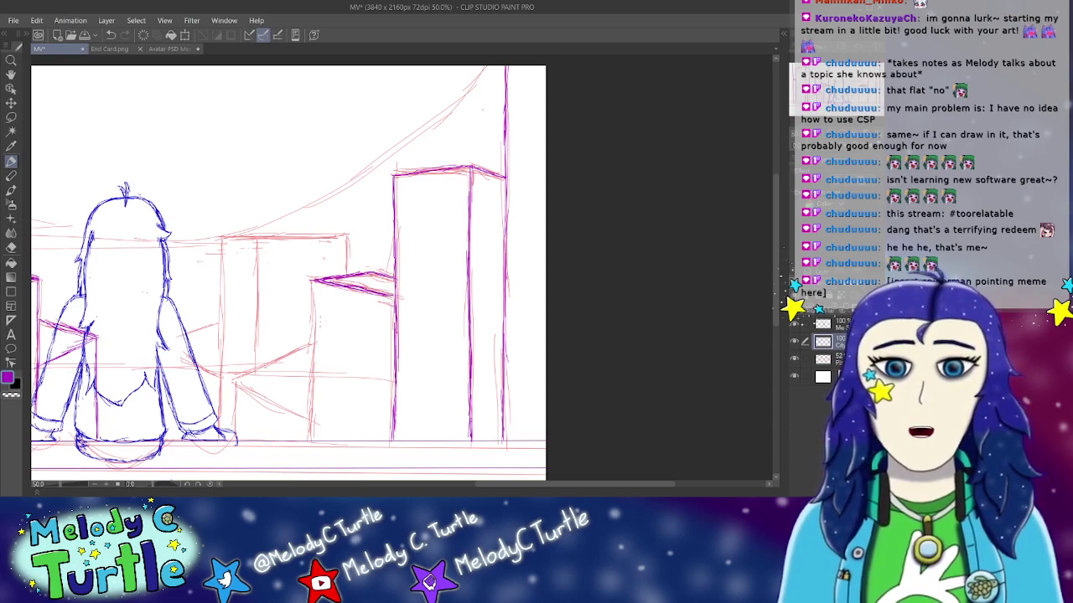
{"action": "mouse_move", "coordinate": [310, 297]}
{"action": "left_mouse_down"}
{"action": "mouse_move", "coordinate": [317, 284]}
{"action": "mouse_move", "coordinate": [314, 381]}
{"action": "left_mouse_up"}
{"action": "left_click_drag", "start_coordinate": [313, 320], "coordinate": [314, 389]}
{"action": "left_click_drag", "start_coordinate": [312, 340], "coordinate": [311, 424]}
{"action": "left_click_drag", "start_coordinate": [312, 385], "coordinate": [310, 434]}
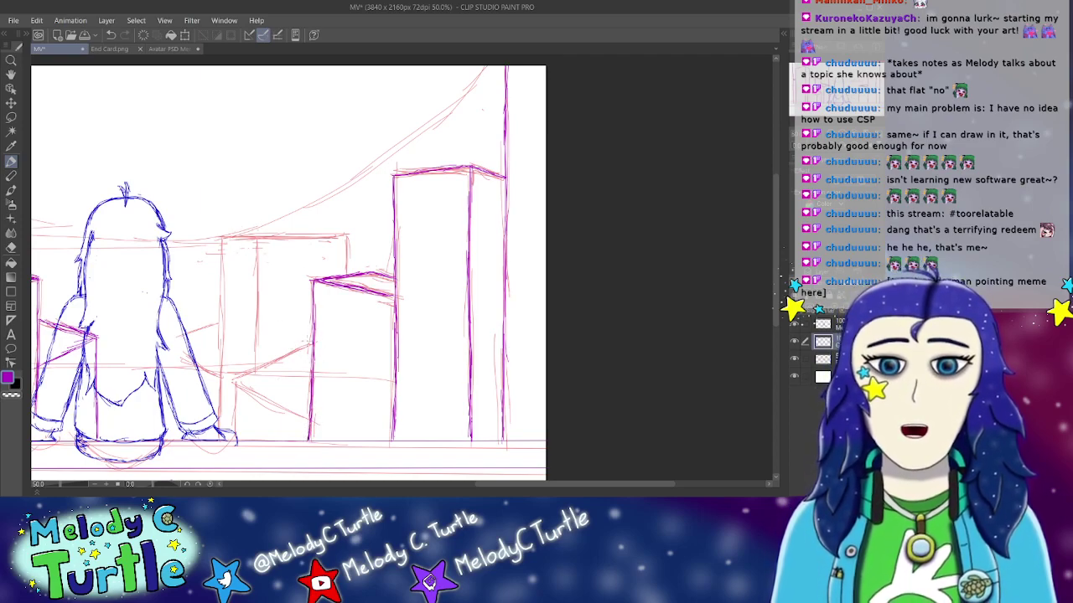
Step: Trace the low right-side building's two roof edges meeting in a point, plus its left wall down to the ledge
{"action": "mouse_move", "coordinate": [315, 344]}
{"action": "left_mouse_down"}
{"action": "mouse_move", "coordinate": [268, 365]}
{"action": "mouse_move", "coordinate": [288, 357]}
{"action": "left_mouse_up"}
{"action": "mouse_move", "coordinate": [292, 355]}
{"action": "left_mouse_down"}
{"action": "mouse_move", "coordinate": [234, 380]}
{"action": "mouse_move", "coordinate": [308, 424]}
{"action": "left_mouse_up"}
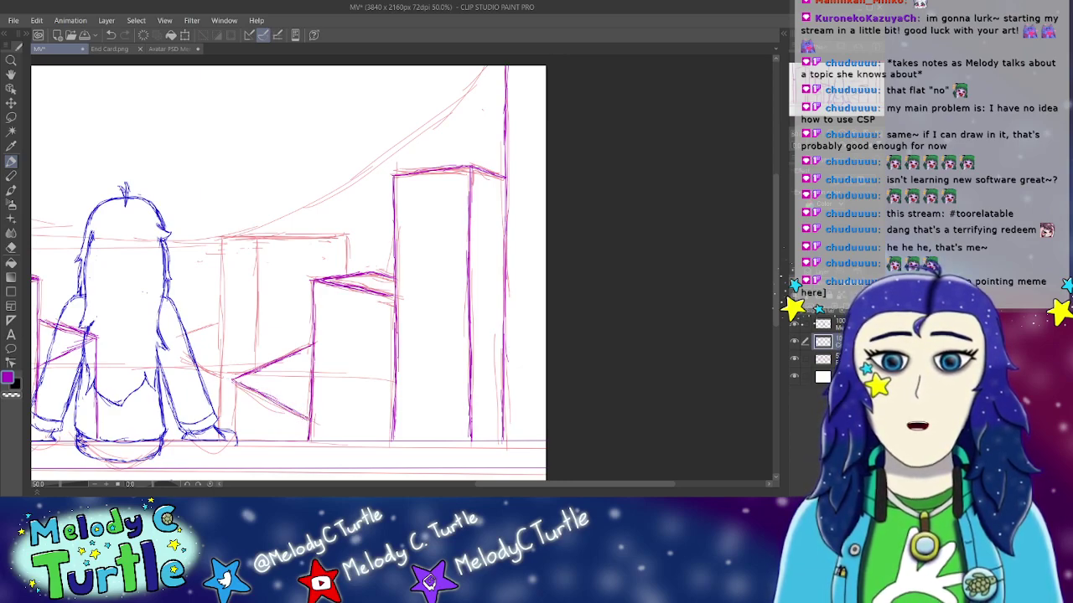
{"action": "left_click_drag", "start_coordinate": [235, 380], "coordinate": [234, 441]}
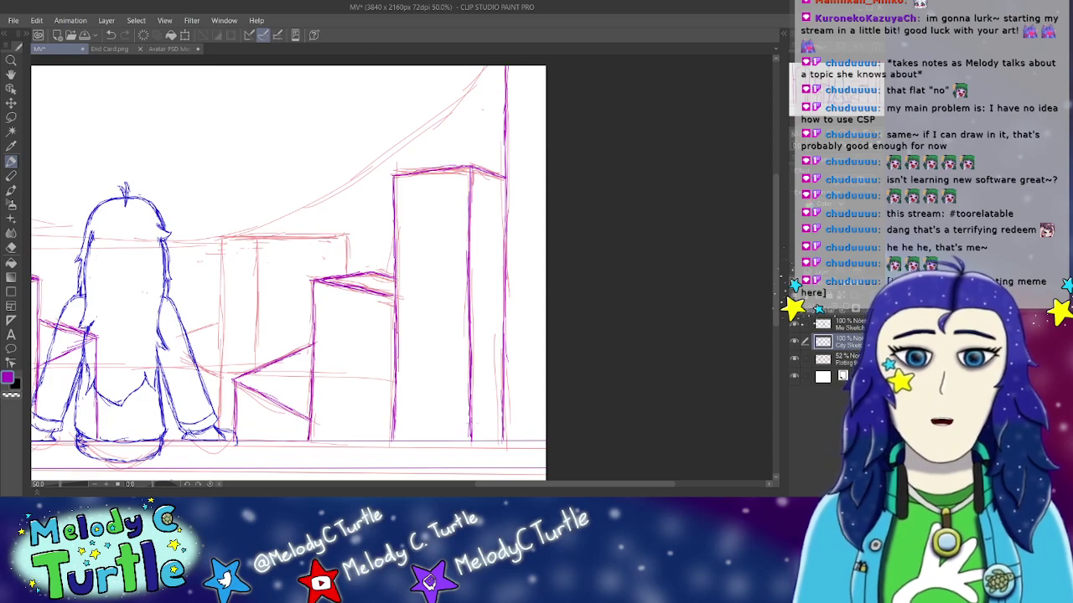
Step: Trace the flat-roofed right building's short right edge and its full left edge down to the ledge
{"action": "key", "text": "h"}
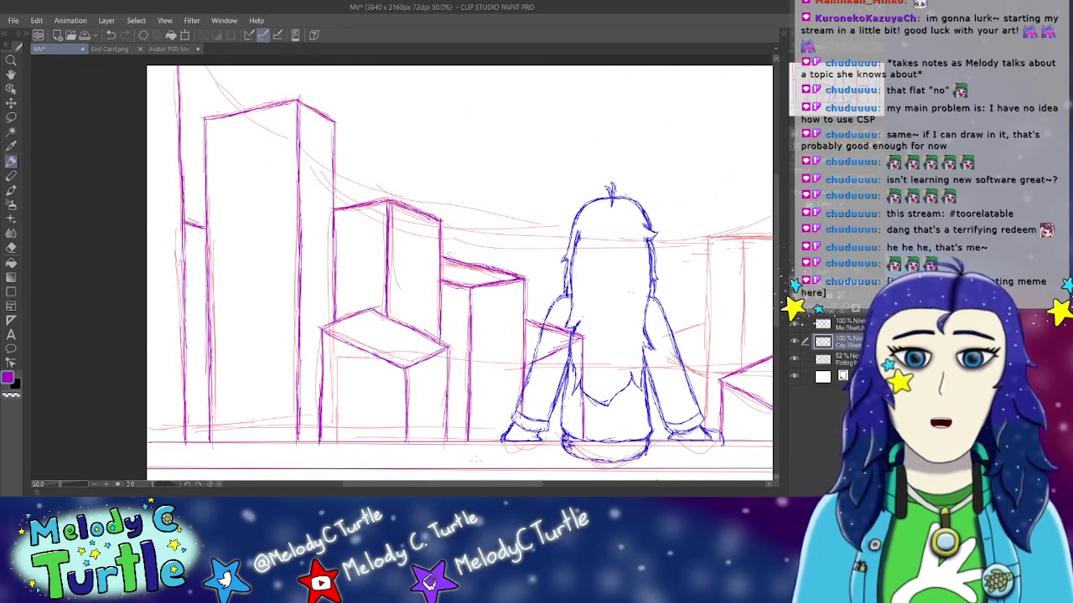
{"action": "key", "text": "h"}
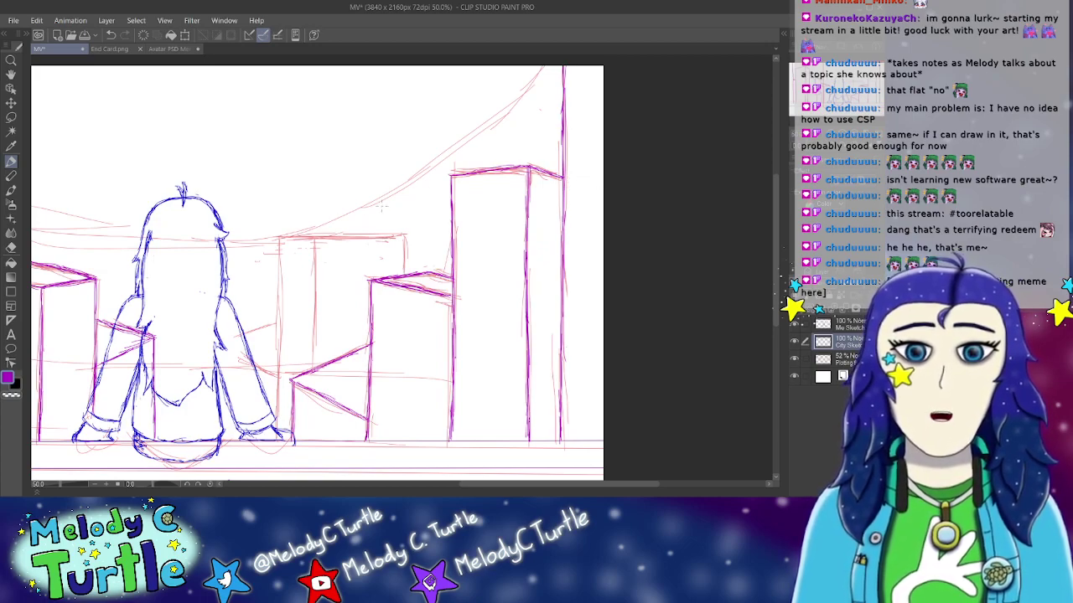
{"action": "left_click_drag", "start_coordinate": [404, 236], "coordinate": [404, 285]}
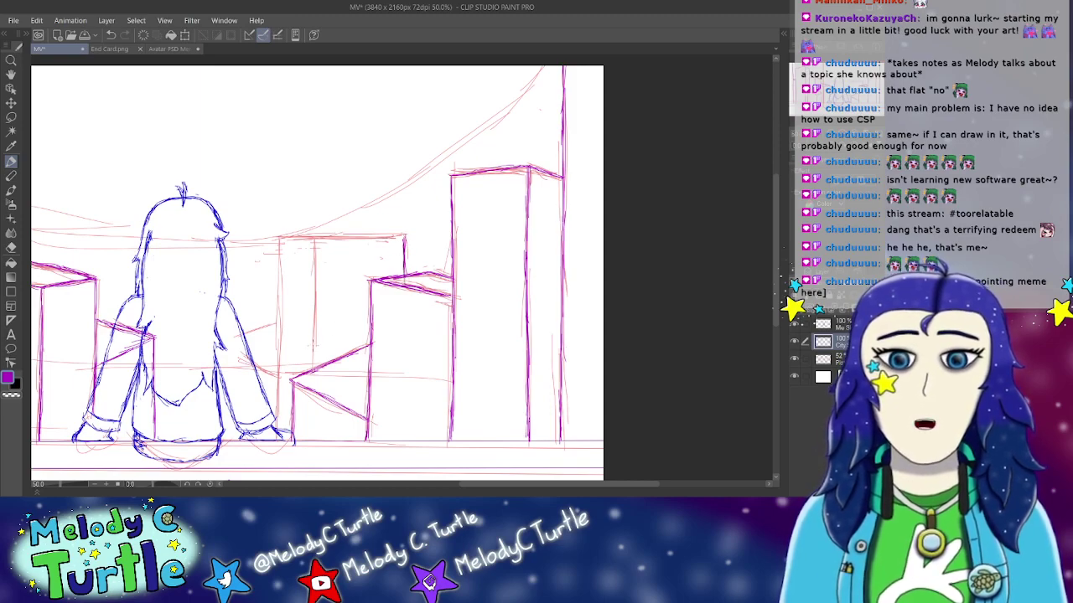
{"action": "left_click_drag", "start_coordinate": [280, 238], "coordinate": [279, 287]}
{"action": "left_click_drag", "start_coordinate": [280, 238], "coordinate": [279, 350]}
{"action": "left_click_drag", "start_coordinate": [280, 298], "coordinate": [278, 376]}
{"action": "left_click_drag", "start_coordinate": [280, 320], "coordinate": [279, 393]}
{"action": "left_click_drag", "start_coordinate": [278, 347], "coordinate": [278, 439]}
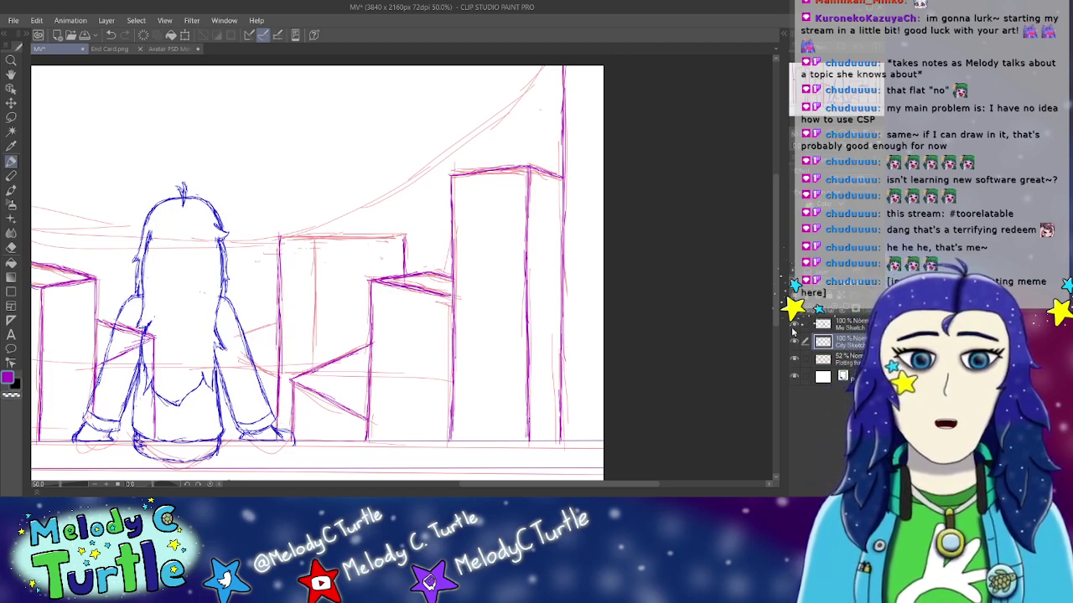
Step: Hide the Me Sketch layer and trace the flat-roofed building's horizontal roof line in purple
{"action": "left_click", "coordinate": [795, 325]}
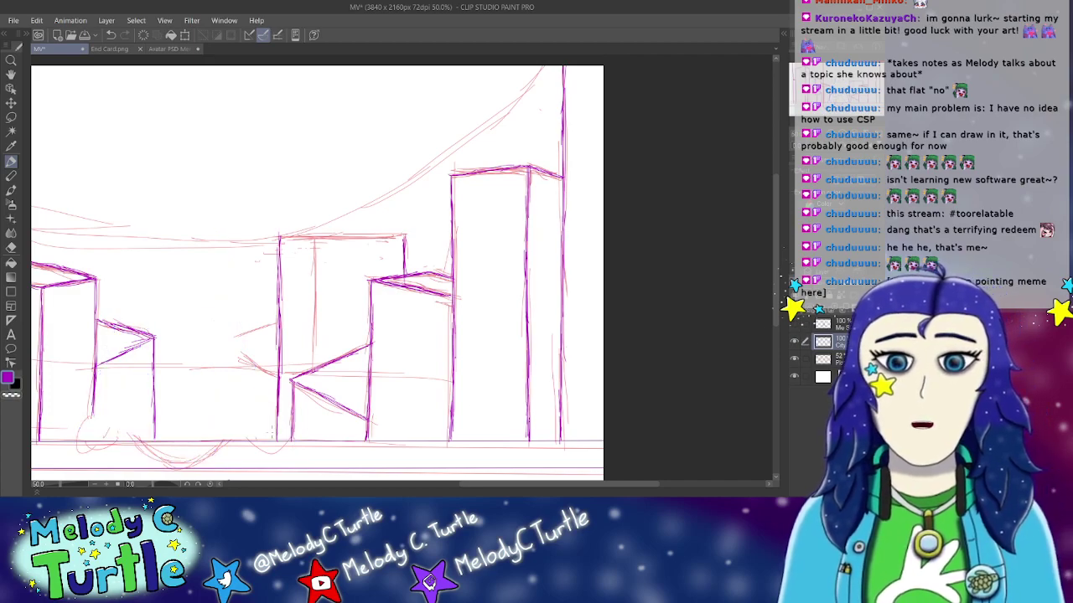
{"action": "mouse_move", "coordinate": [278, 237]}
{"action": "left_mouse_down"}
{"action": "mouse_move", "coordinate": [399, 238]}
{"action": "mouse_move", "coordinate": [369, 237]}
{"action": "left_mouse_up"}
{"action": "left_click_drag", "start_coordinate": [362, 237], "coordinate": [403, 236]}
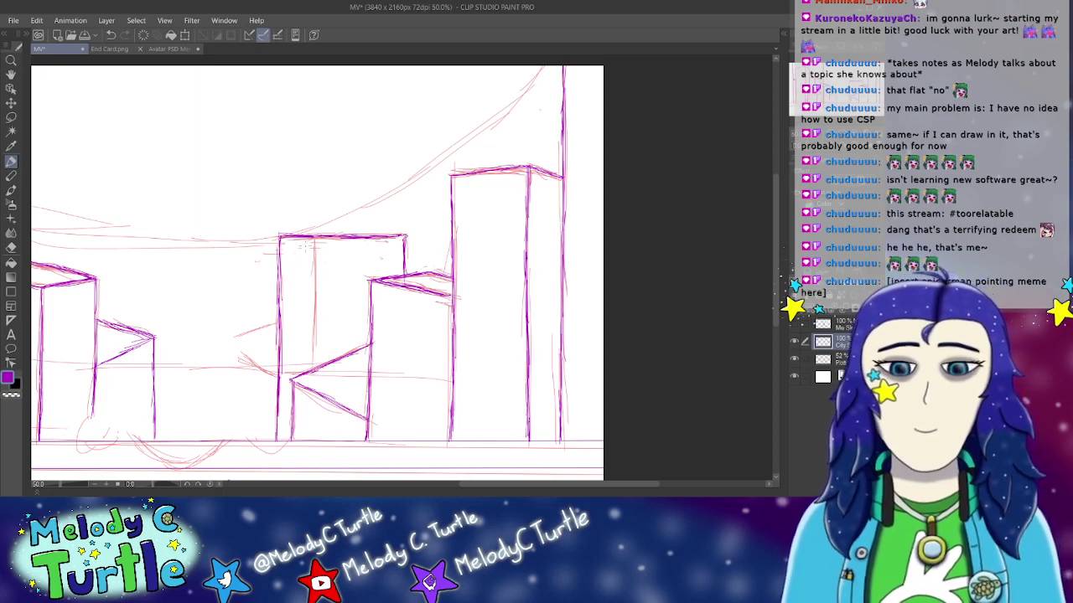
Step: Trace the flat-roofed building's inner vertical corner from its roof down to the low pointed roof
{"action": "mouse_move", "coordinate": [314, 239]}
{"action": "left_mouse_down"}
{"action": "mouse_move", "coordinate": [315, 280]}
{"action": "mouse_move", "coordinate": [317, 260]}
{"action": "left_mouse_up"}
{"action": "left_click_drag", "start_coordinate": [313, 267], "coordinate": [315, 340]}
{"action": "left_click_drag", "start_coordinate": [314, 299], "coordinate": [315, 354]}
{"action": "left_click_drag", "start_coordinate": [312, 348], "coordinate": [311, 370]}
{"action": "left_click_drag", "start_coordinate": [313, 328], "coordinate": [314, 352]}
{"action": "left_click_drag", "start_coordinate": [314, 345], "coordinate": [311, 366]}
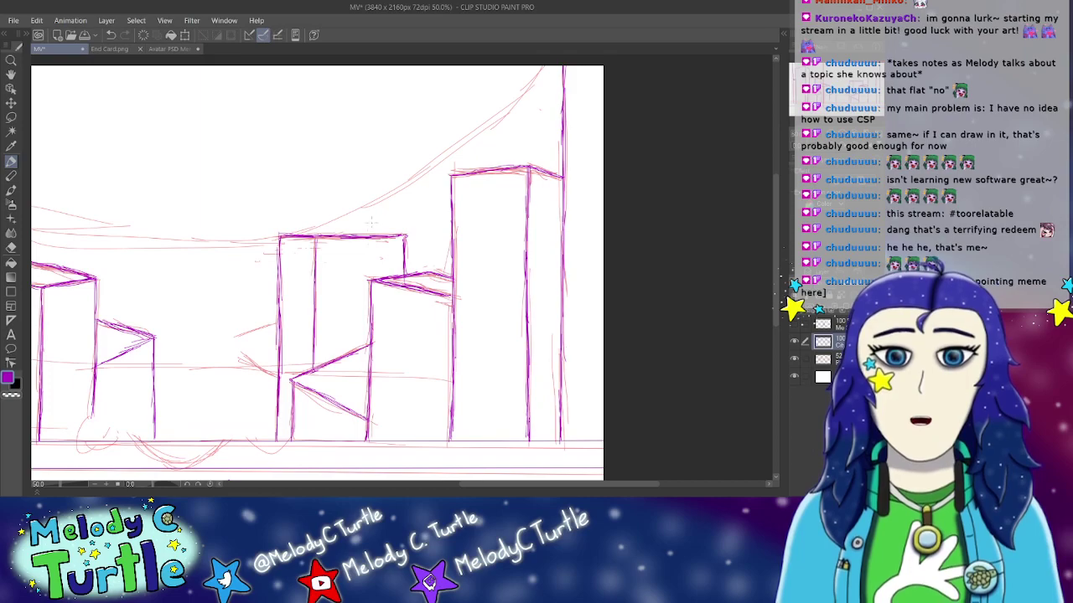
Step: Draw an extra purple building behind the flat-roofed one, with a peaked roof reaching the tall right building and a front corner
{"action": "mouse_move", "coordinate": [360, 241]}
{"action": "left_mouse_down"}
{"action": "mouse_move", "coordinate": [361, 213]}
{"action": "mouse_move", "coordinate": [402, 206]}
{"action": "left_mouse_up"}
{"action": "left_click_drag", "start_coordinate": [377, 213], "coordinate": [399, 210]}
{"action": "mouse_move", "coordinate": [397, 210]}
{"action": "left_mouse_down"}
{"action": "mouse_move", "coordinate": [449, 217]}
{"action": "mouse_move", "coordinate": [413, 200]}
{"action": "mouse_move", "coordinate": [454, 220]}
{"action": "mouse_move", "coordinate": [398, 215]}
{"action": "mouse_move", "coordinate": [411, 207]}
{"action": "mouse_move", "coordinate": [411, 280]}
{"action": "left_mouse_up"}
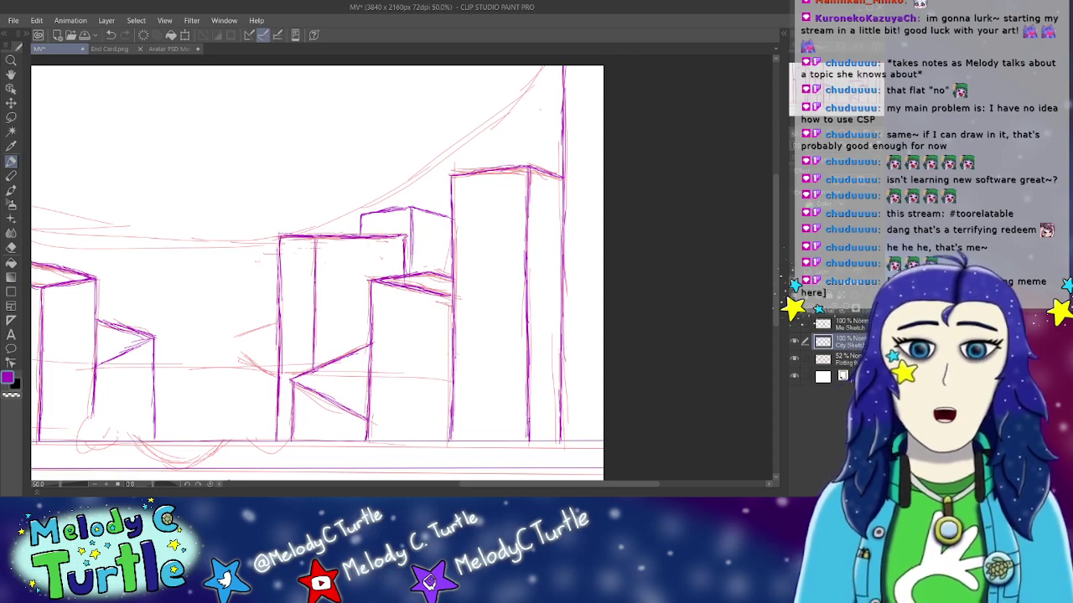
Step: Trace the small building left of the flat-roofed one, with two roof edges meeting in a point and its left wall
{"action": "mouse_move", "coordinate": [227, 317]}
{"action": "left_mouse_down"}
{"action": "mouse_move", "coordinate": [394, 317]}
{"action": "mouse_move", "coordinate": [427, 328]}
{"action": "mouse_move", "coordinate": [400, 342]}
{"action": "mouse_move", "coordinate": [447, 378]}
{"action": "left_mouse_up"}
{"action": "left_click_drag", "start_coordinate": [403, 339], "coordinate": [399, 426]}
{"action": "left_click_drag", "start_coordinate": [399, 379], "coordinate": [399, 442]}
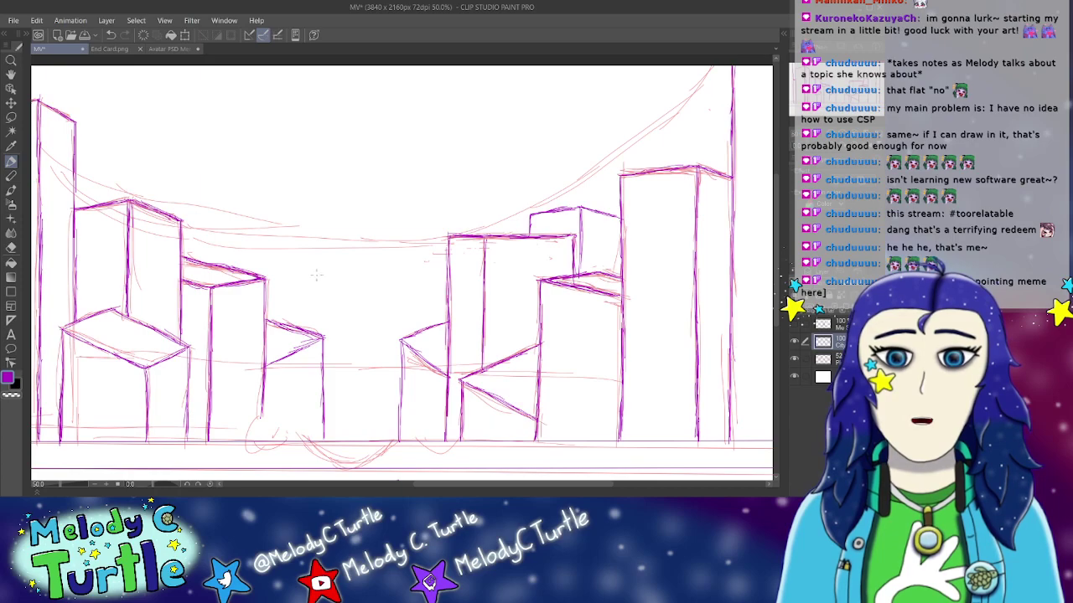
Step: Draw a distant purple building in the central gap, with a thin flat roof and two side walls reaching the neighbouring buildings
{"action": "left_click_drag", "start_coordinate": [309, 282], "coordinate": [413, 283]}
{"action": "mouse_move", "coordinate": [311, 274]}
{"action": "left_mouse_down"}
{"action": "mouse_move", "coordinate": [402, 272]}
{"action": "mouse_move", "coordinate": [362, 274]}
{"action": "mouse_move", "coordinate": [416, 283]}
{"action": "left_mouse_up"}
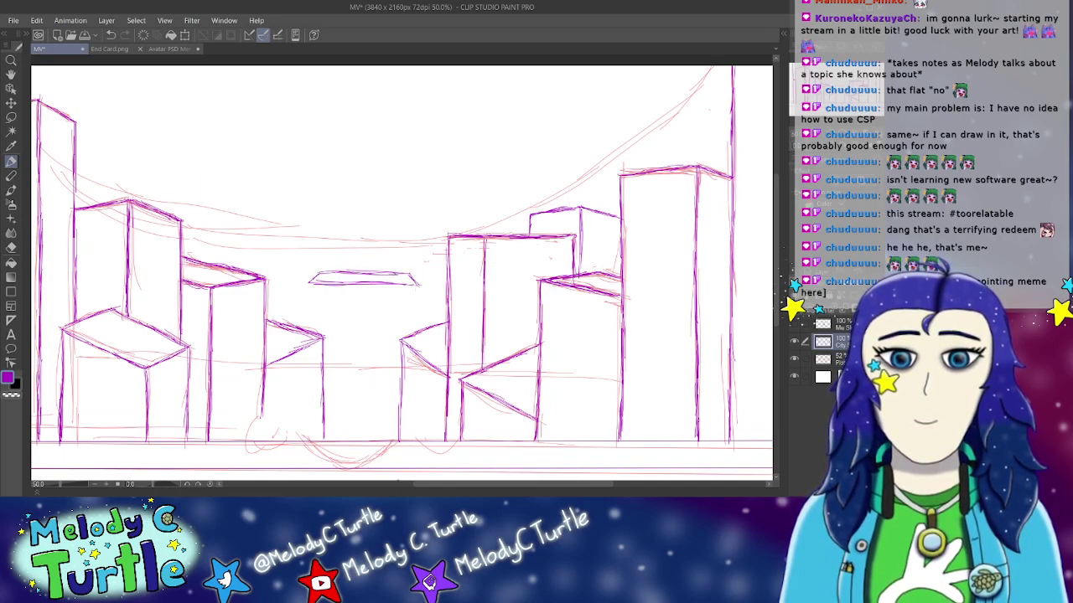
{"action": "left_click_drag", "start_coordinate": [311, 285], "coordinate": [306, 336]}
{"action": "left_click_drag", "start_coordinate": [418, 283], "coordinate": [416, 331]}
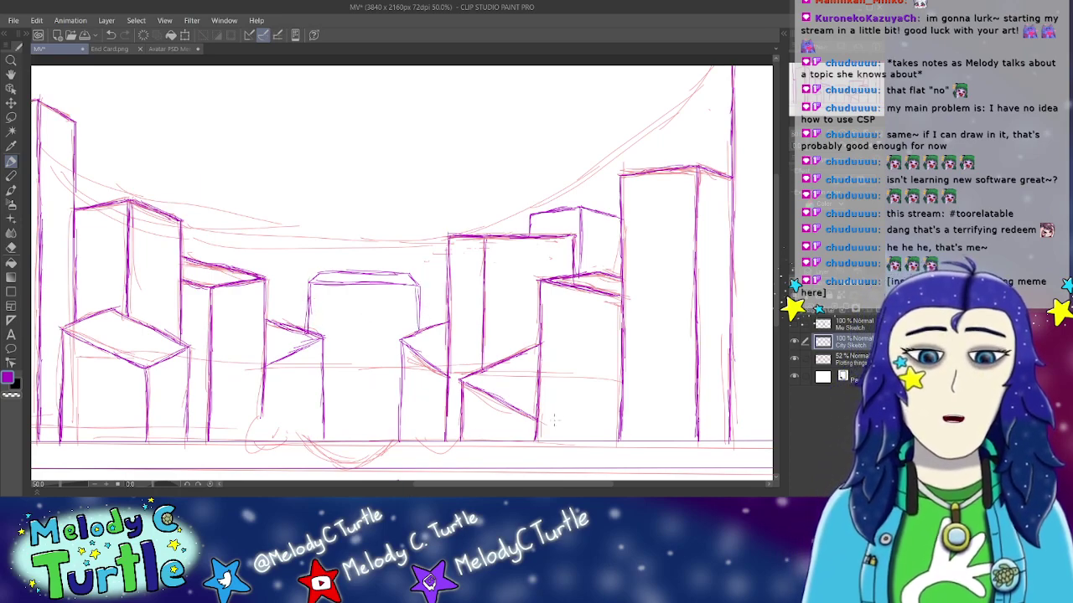
Step: Hide the red plotting sketch layer and extend the short wall of the building left of the central gap to the ground line
{"action": "left_click_drag", "start_coordinate": [542, 485], "coordinate": [493, 473]}
{"action": "left_click", "coordinate": [794, 358]}
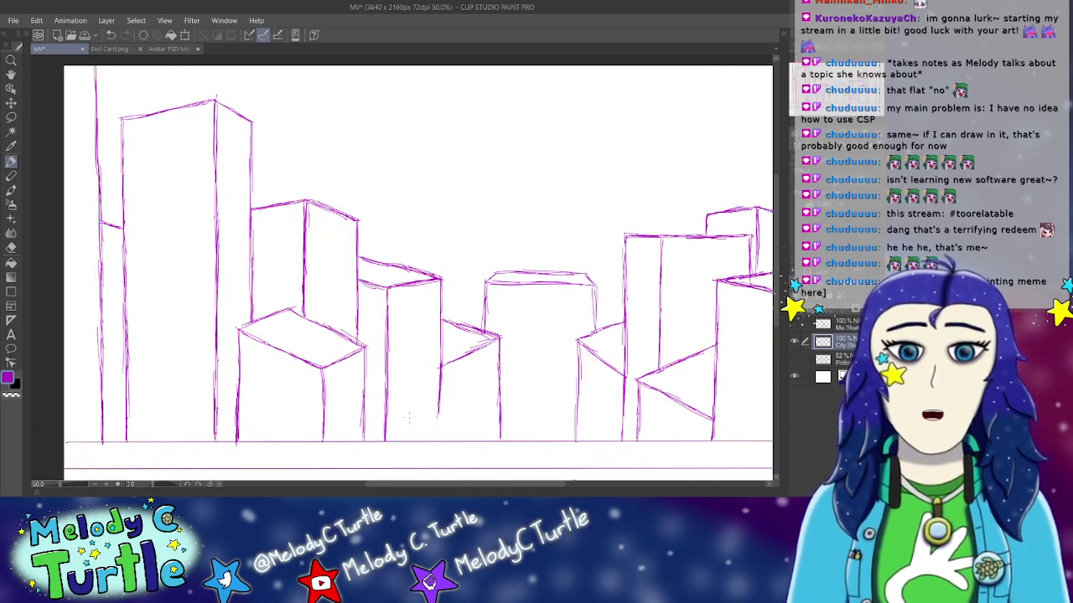
{"action": "left_click_drag", "start_coordinate": [438, 400], "coordinate": [439, 442]}
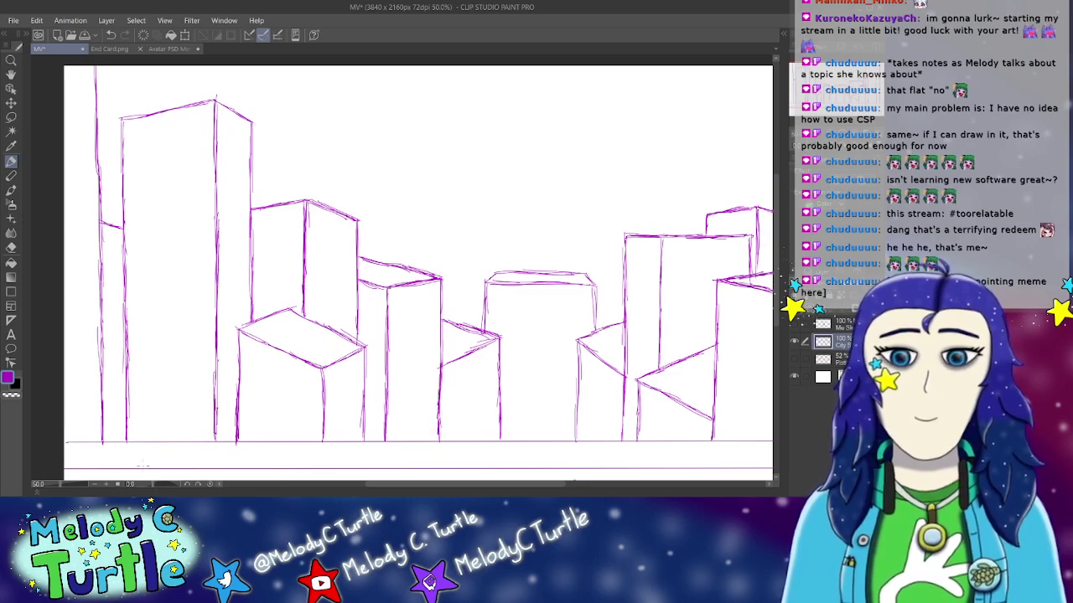
Step: Erase the short stray mark on the ledge below the buildings, switch back to the pen and save the drawing
{"action": "left_click", "coordinate": [96, 485]}
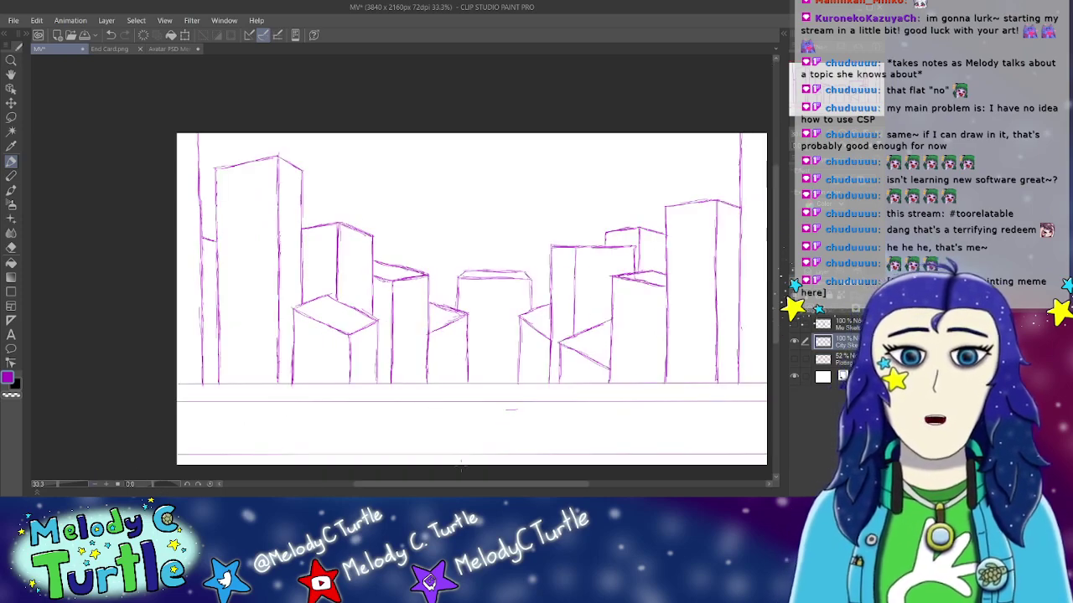
{"action": "left_click_drag", "start_coordinate": [509, 484], "coordinate": [518, 490]}
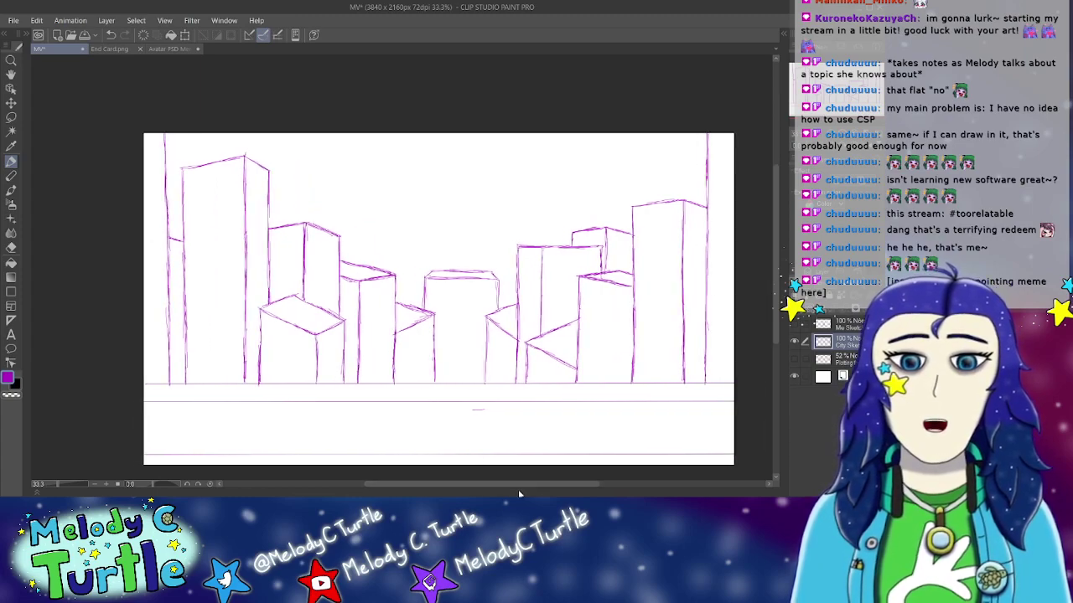
{"action": "key", "text": "e"}
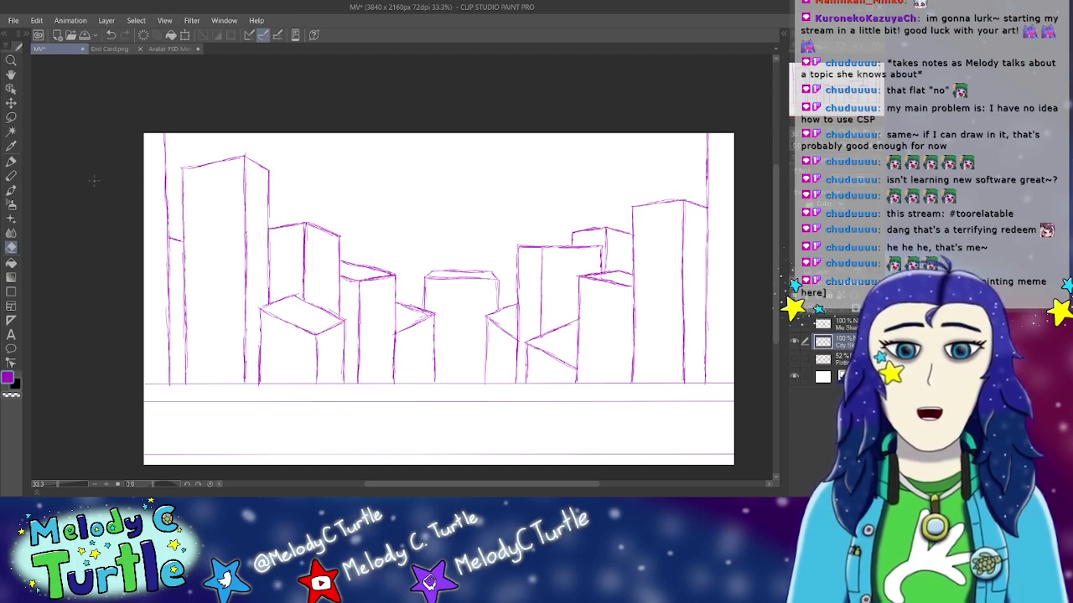
{"action": "key", "text": "p"}
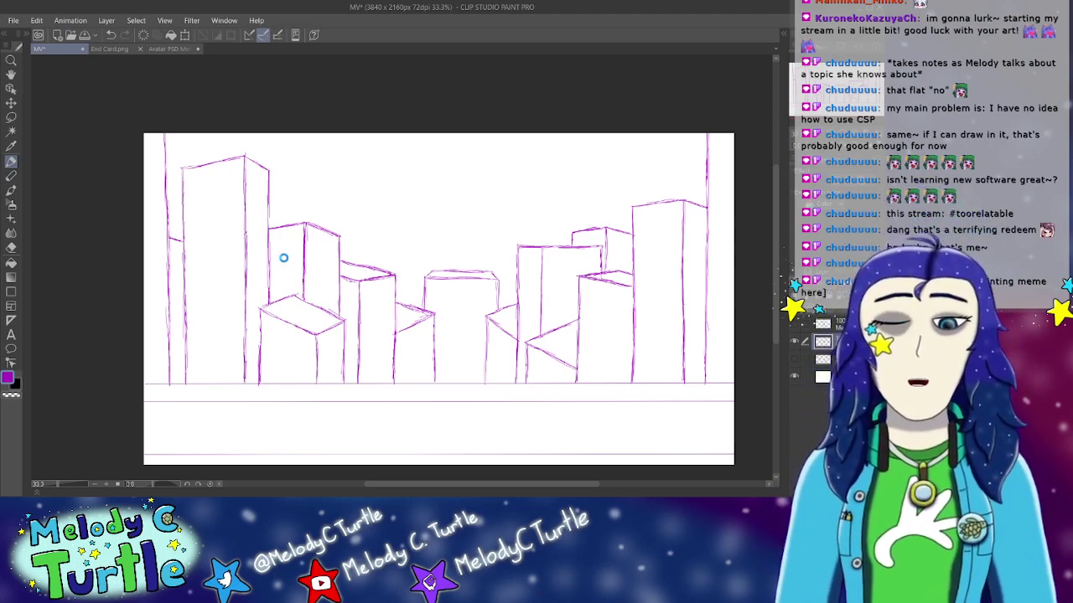
{"action": "key", "text": "ctrl+s"}
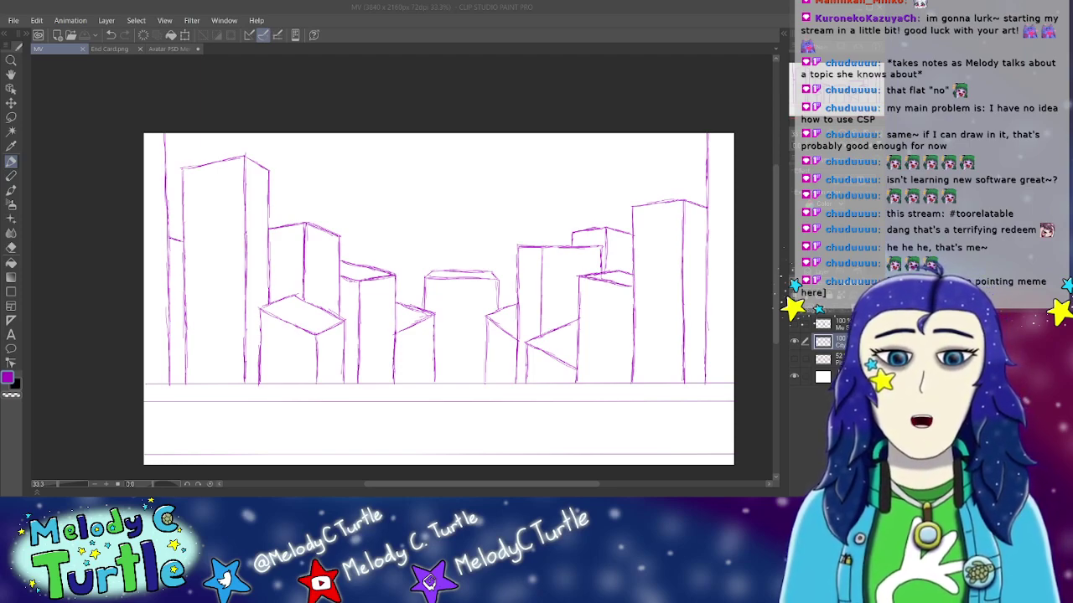
{"action": "left_click", "coordinate": [286, 286]}
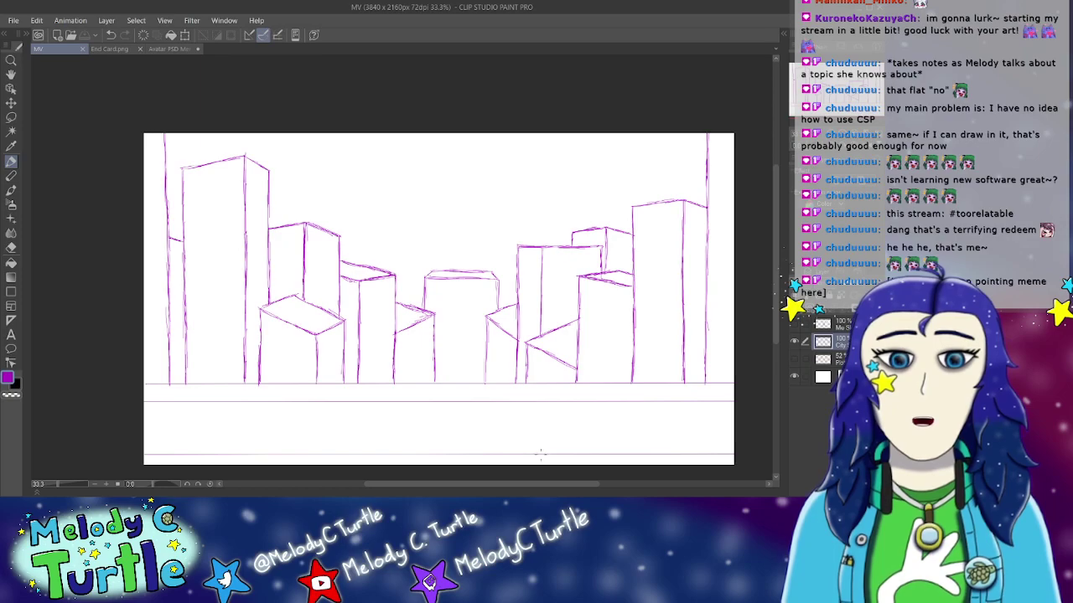
Step: Draw a second line just beneath the roof edge on both faces of the tall left building, viewed at 100%
{"action": "left_click_drag", "start_coordinate": [521, 489], "coordinate": [529, 485]}
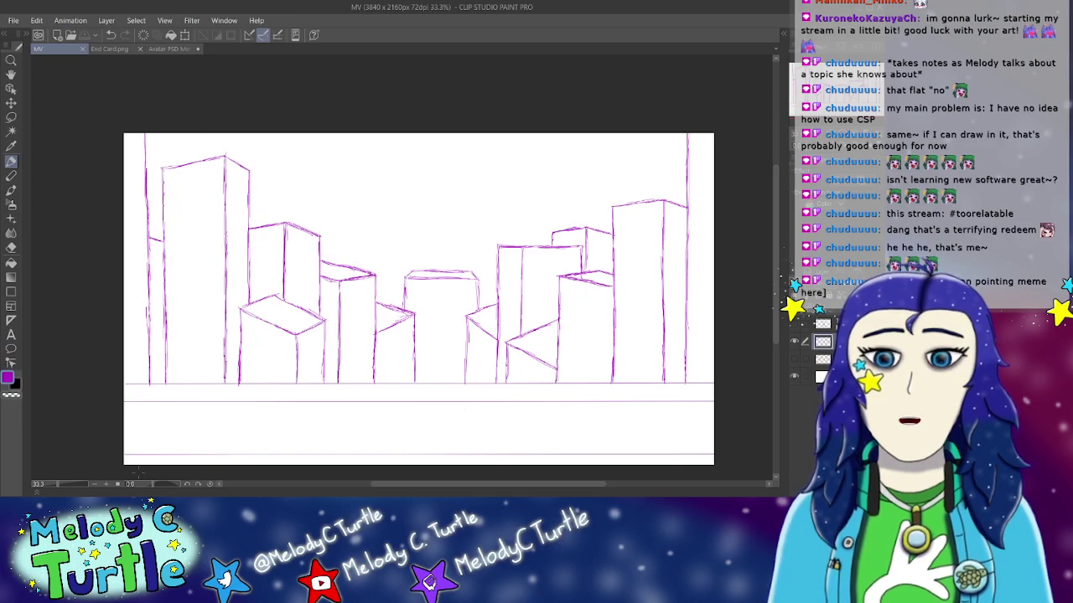
{"action": "key", "text": "ctrl+plus"}
{"action": "key", "text": "ctrl+plus"}
{"action": "left_click_drag", "start_coordinate": [429, 491], "coordinate": [326, 491]}
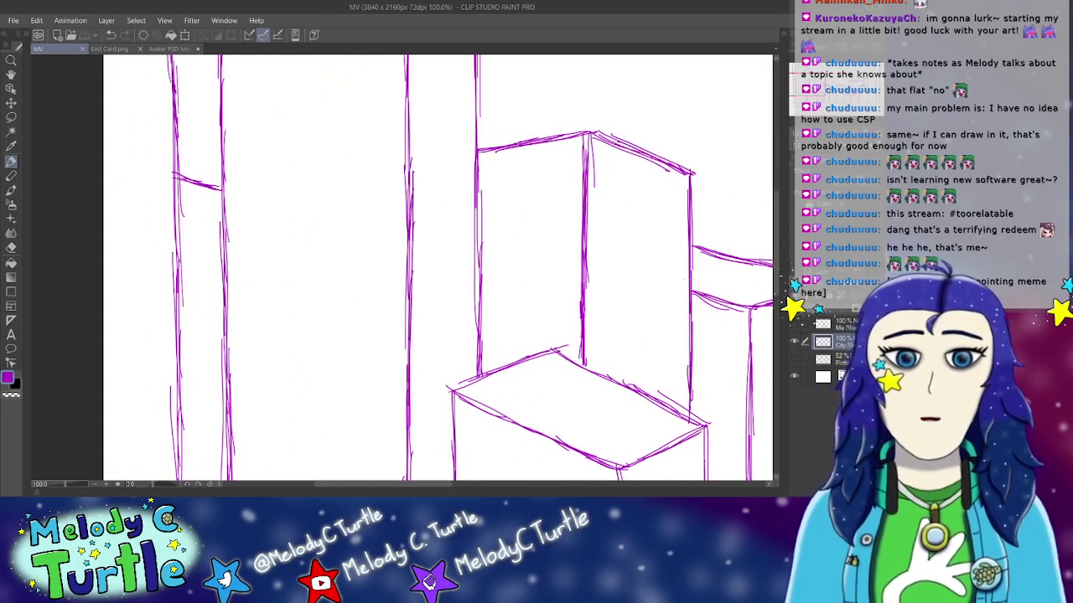
{"action": "left_click_drag", "start_coordinate": [781, 263], "coordinate": [781, 224]}
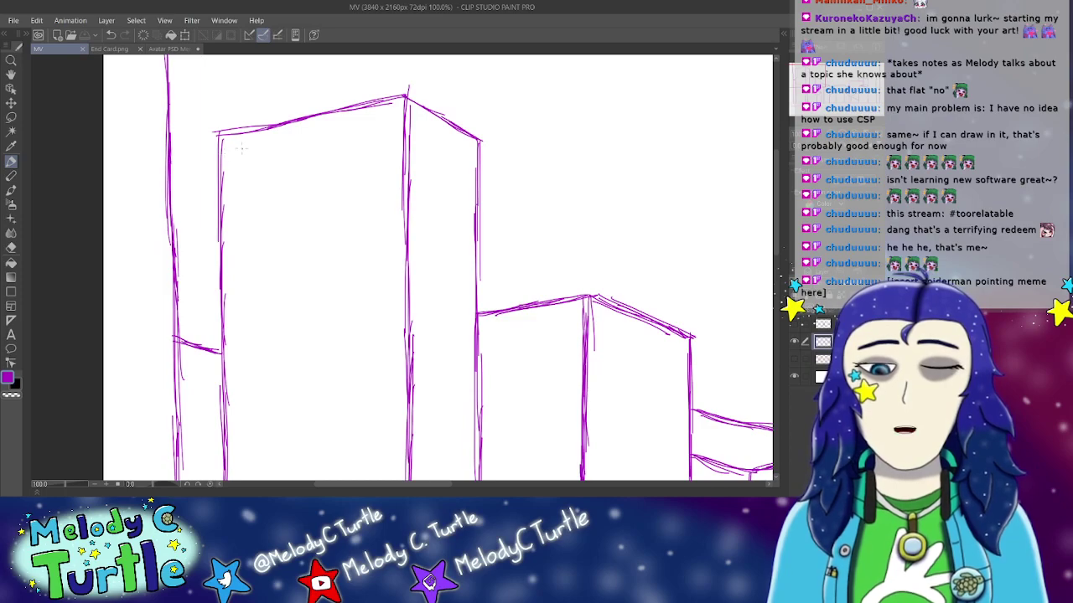
{"action": "left_click_drag", "start_coordinate": [218, 146], "coordinate": [359, 121]}
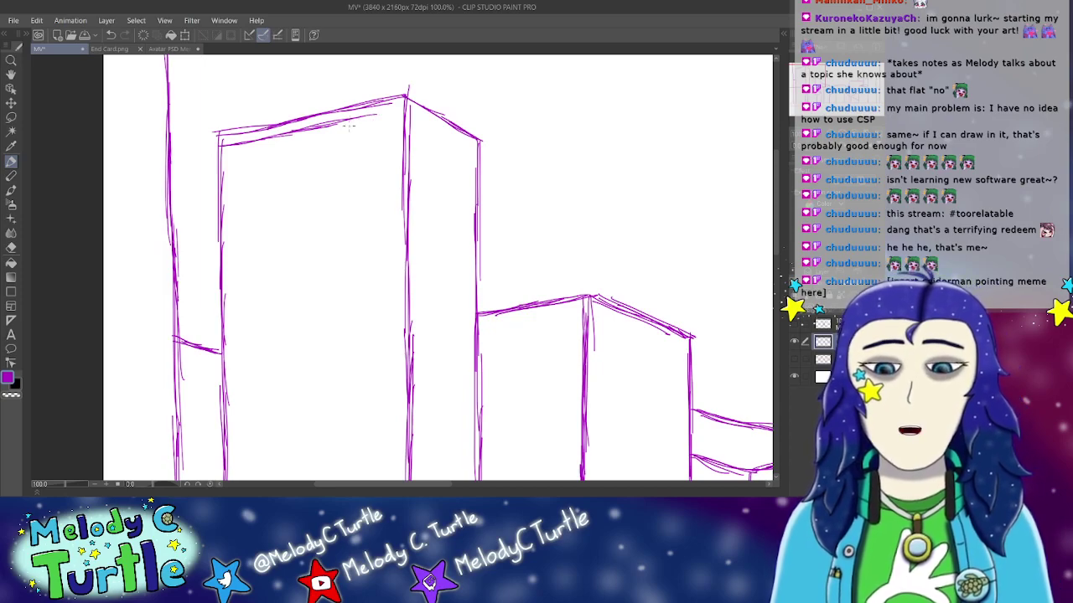
{"action": "left_click_drag", "start_coordinate": [349, 120], "coordinate": [402, 107]}
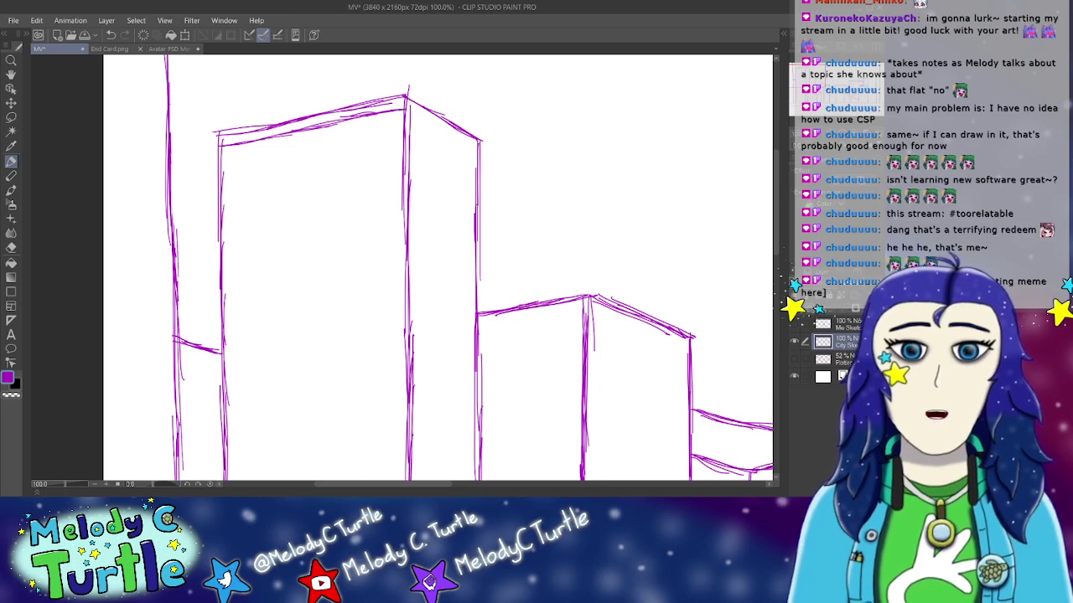
{"action": "left_click_drag", "start_coordinate": [403, 110], "coordinate": [476, 147]}
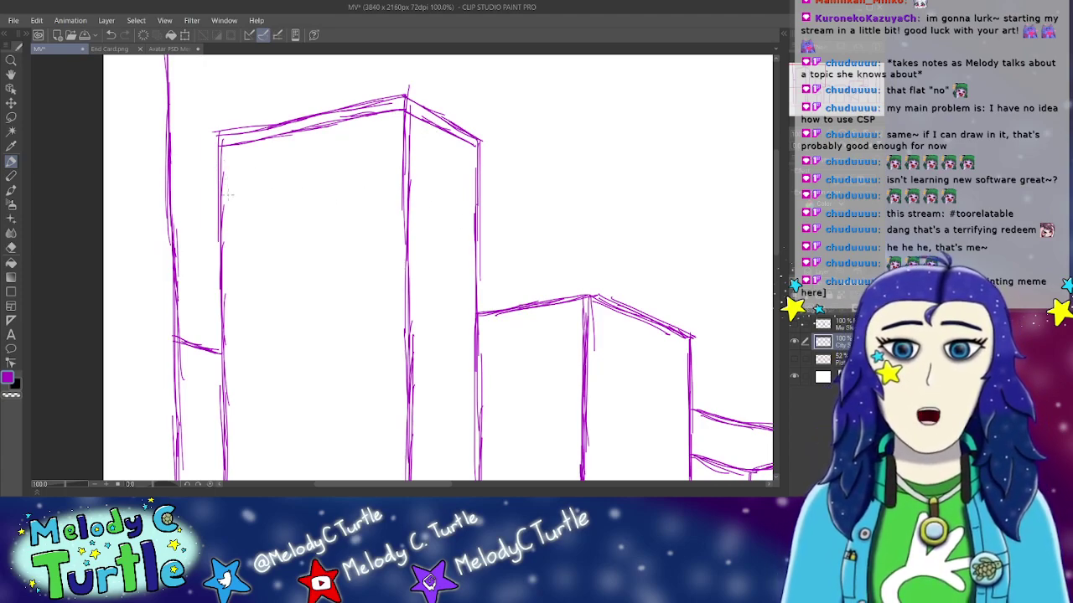
Step: Draw a pair of parallel floor lines around both faces of the tall left building, a little below its roof edge
{"action": "mouse_move", "coordinate": [223, 176]}
{"action": "left_mouse_down"}
{"action": "mouse_move", "coordinate": [268, 167]}
{"action": "mouse_move", "coordinate": [234, 173]}
{"action": "mouse_move", "coordinate": [369, 152]}
{"action": "left_mouse_up"}
{"action": "mouse_move", "coordinate": [305, 160]}
{"action": "left_mouse_down"}
{"action": "mouse_move", "coordinate": [396, 144]}
{"action": "mouse_move", "coordinate": [384, 140]}
{"action": "mouse_move", "coordinate": [476, 168]}
{"action": "left_mouse_up"}
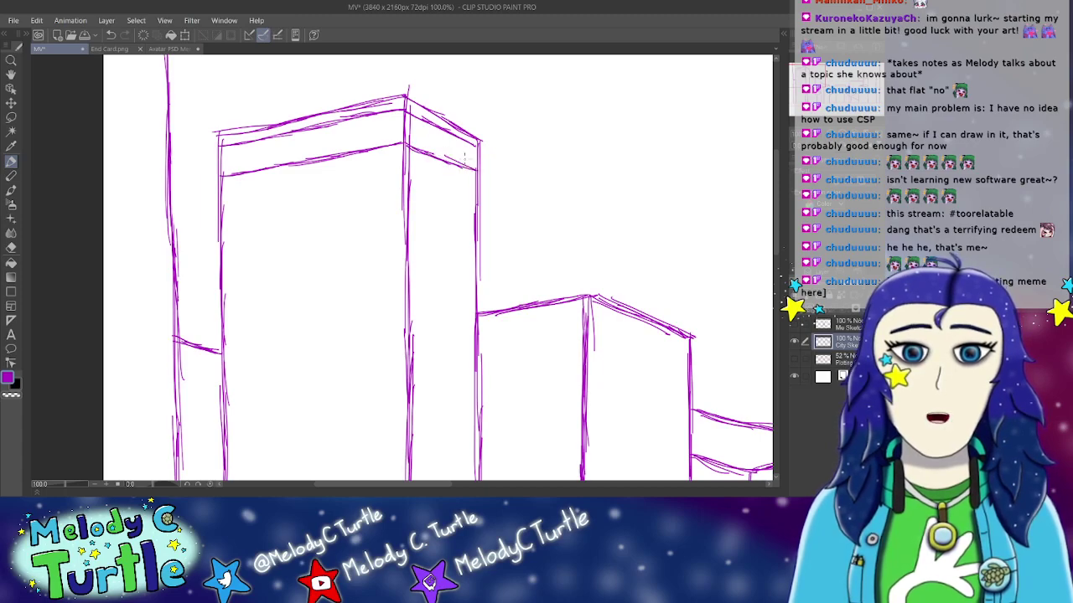
{"action": "mouse_move", "coordinate": [223, 188]}
{"action": "left_mouse_down"}
{"action": "mouse_move", "coordinate": [403, 152]}
{"action": "mouse_move", "coordinate": [476, 179]}
{"action": "left_mouse_up"}
Step: Add a second double floor line around the tall left building's two faces, with a gentler slope than the one above
{"action": "scroll", "coordinate": [288, 74], "scroll_direction": "down", "scroll_amount": 4}
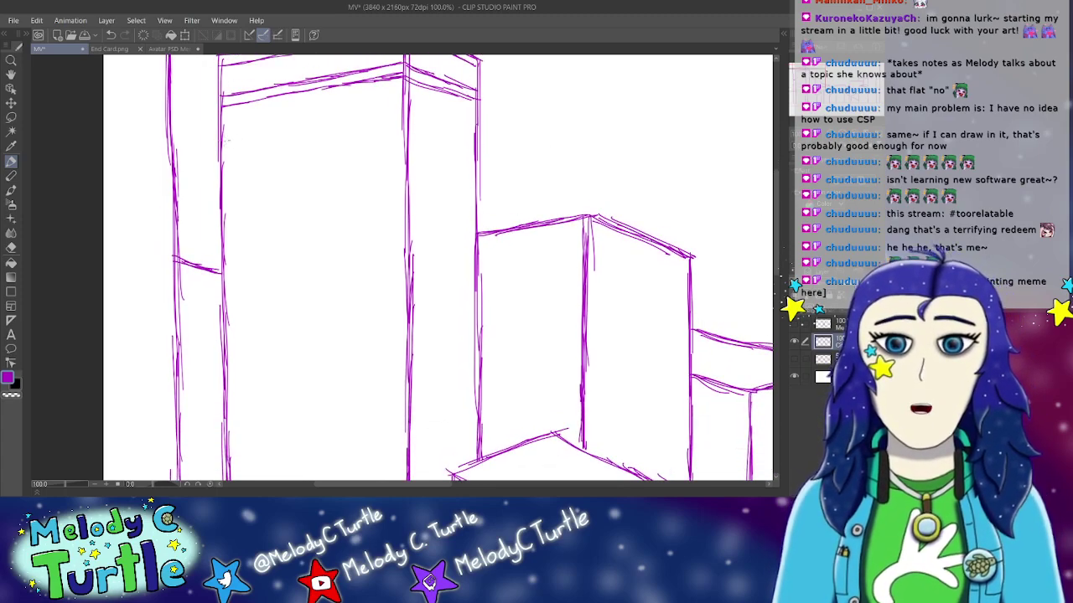
{"action": "left_click_drag", "start_coordinate": [222, 144], "coordinate": [352, 123]}
{"action": "mouse_move", "coordinate": [276, 132]}
{"action": "left_mouse_down"}
{"action": "mouse_move", "coordinate": [402, 115]}
{"action": "mouse_move", "coordinate": [477, 136]}
{"action": "left_mouse_up"}
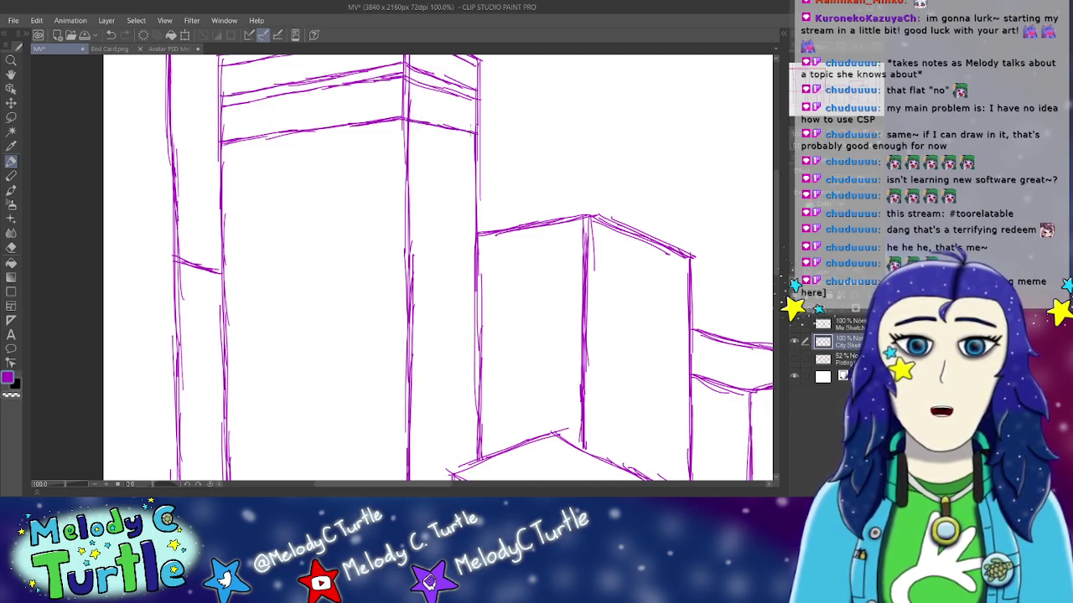
{"action": "mouse_move", "coordinate": [223, 156]}
{"action": "left_mouse_down"}
{"action": "mouse_move", "coordinate": [400, 131]}
{"action": "mouse_move", "coordinate": [475, 143]}
{"action": "left_mouse_up"}
{"action": "left_click_drag", "start_coordinate": [449, 138], "coordinate": [479, 144]}
Step: Add a third double floor line around the tall left building, sloping slightly down from the front corner on both faces
{"action": "left_click_drag", "start_coordinate": [216, 203], "coordinate": [308, 187]}
{"action": "left_click_drag", "start_coordinate": [233, 201], "coordinate": [343, 185]}
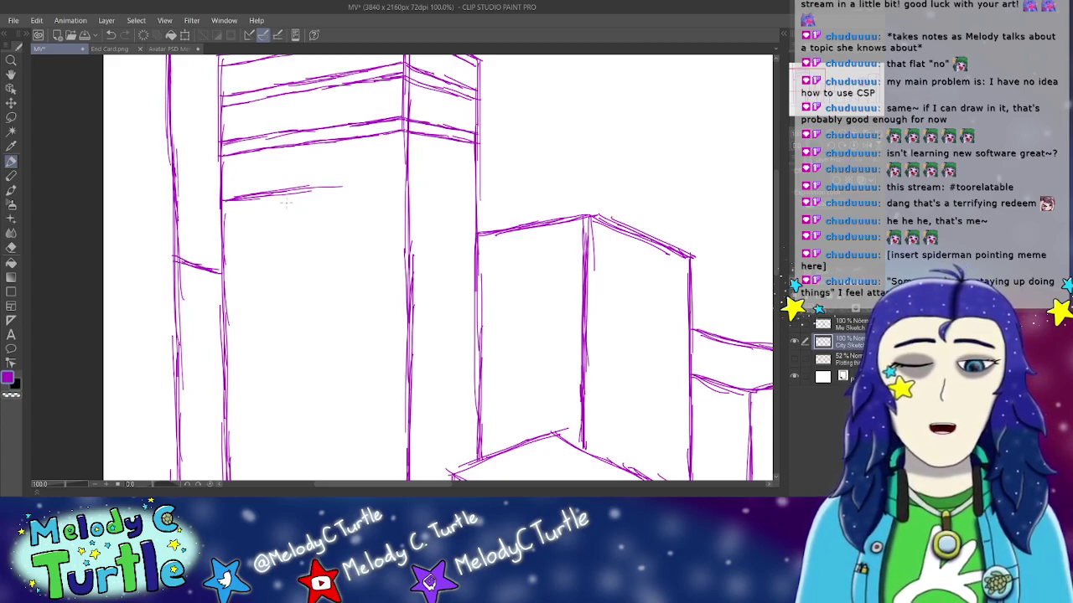
{"action": "left_click_drag", "start_coordinate": [278, 192], "coordinate": [406, 179]}
{"action": "left_click_drag", "start_coordinate": [372, 186], "coordinate": [478, 192]}
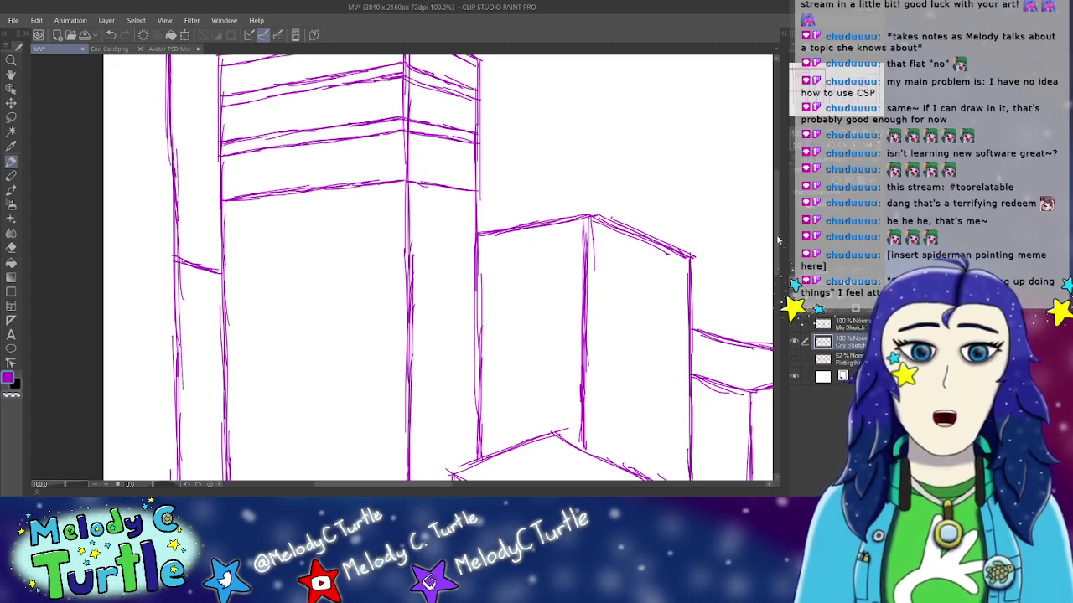
{"action": "scroll", "coordinate": [707, 237], "scroll_direction": "up", "scroll_amount": 3}
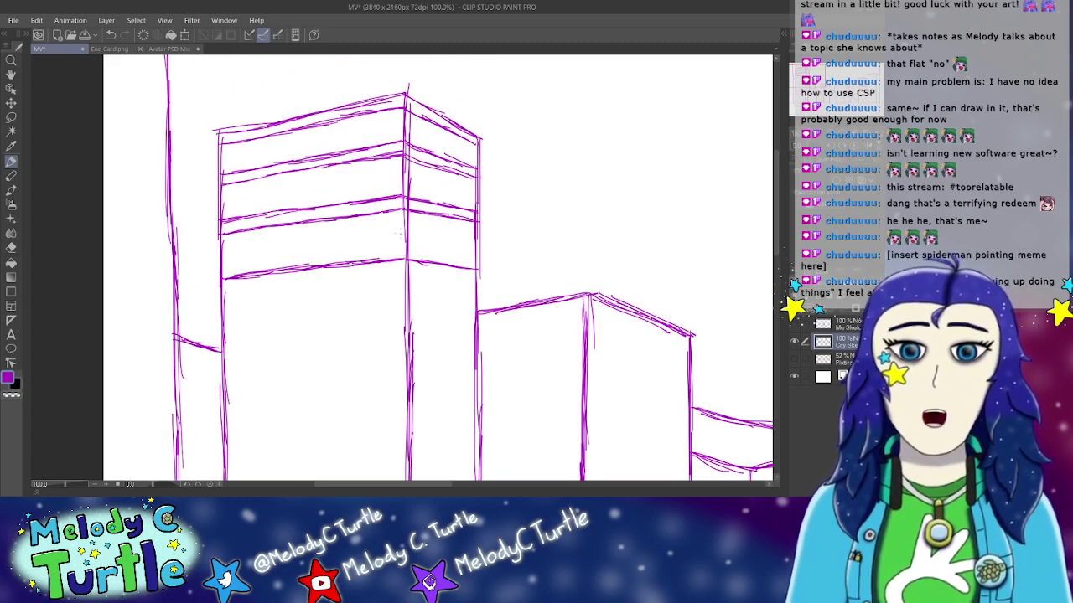
{"action": "left_click_drag", "start_coordinate": [233, 295], "coordinate": [314, 281]}
{"action": "left_click_drag", "start_coordinate": [251, 292], "coordinate": [405, 272]}
{"action": "mouse_move", "coordinate": [382, 277]}
{"action": "left_mouse_down"}
{"action": "mouse_move", "coordinate": [408, 270]}
{"action": "mouse_move", "coordinate": [475, 285]}
{"action": "left_mouse_up"}
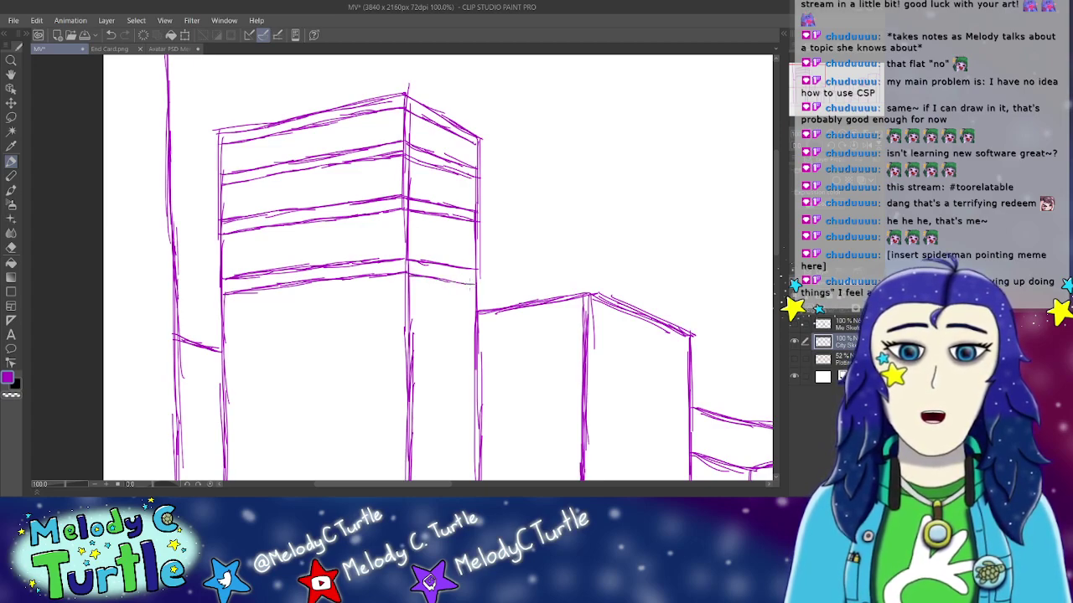
{"action": "left_click_drag", "start_coordinate": [412, 274], "coordinate": [445, 279]}
{"action": "mouse_move", "coordinate": [441, 277]}
{"action": "left_mouse_down"}
{"action": "mouse_move", "coordinate": [476, 282]}
{"action": "mouse_move", "coordinate": [465, 284]}
{"action": "left_mouse_up"}
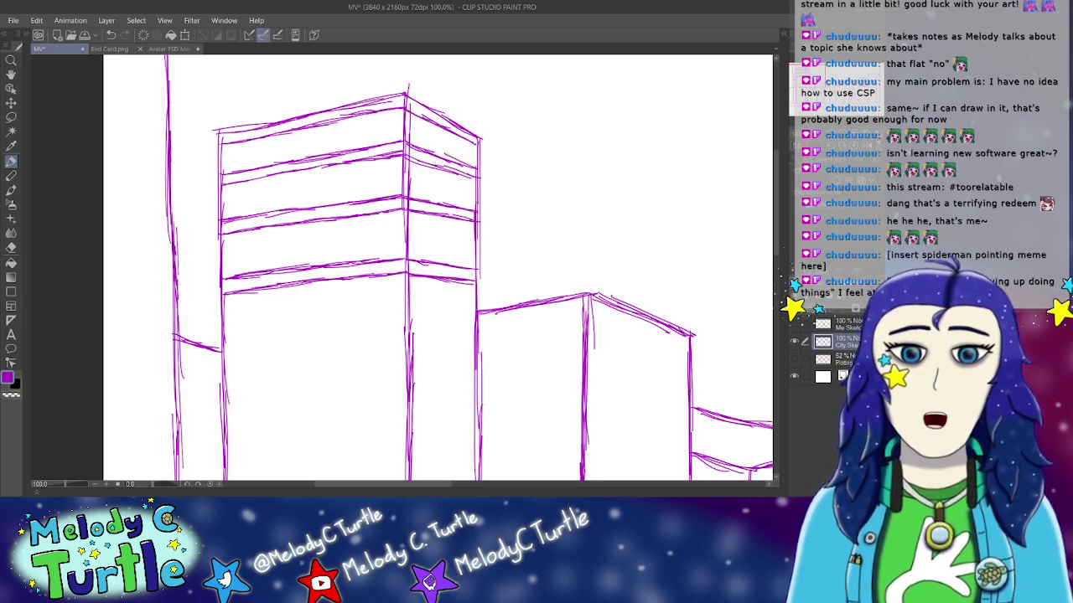
Step: Add a fourth double floor line, nearly horizontal on the tall building's wide face and rising slightly on its narrow face
{"action": "scroll", "coordinate": [729, 213], "scroll_direction": "up", "scroll_amount": 2}
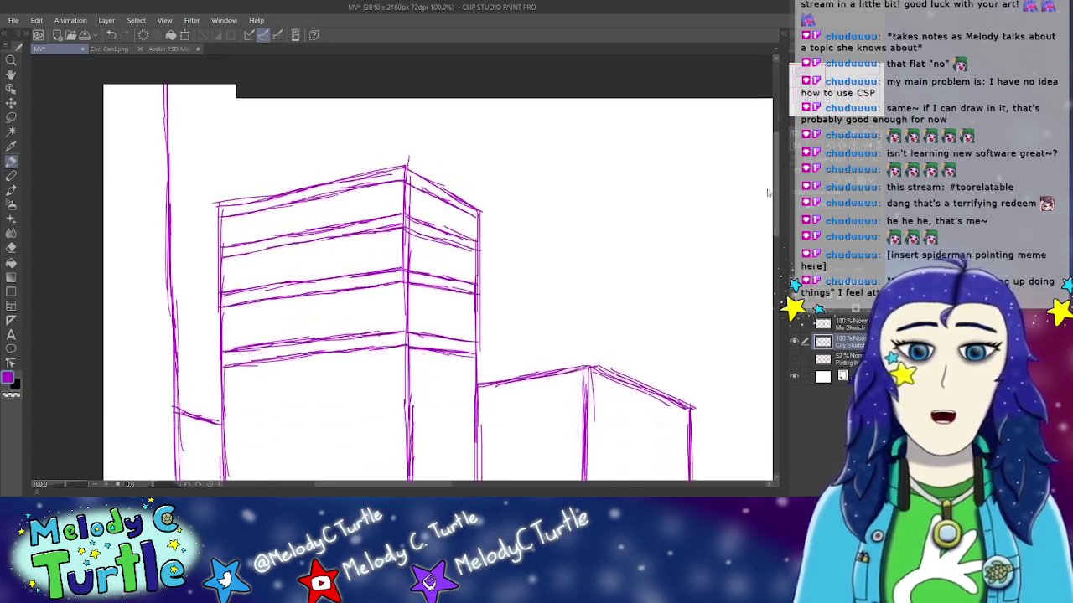
{"action": "scroll", "coordinate": [755, 230], "scroll_direction": "down", "scroll_amount": 5}
{"action": "scroll", "coordinate": [761, 234], "scroll_direction": "up", "scroll_amount": 1}
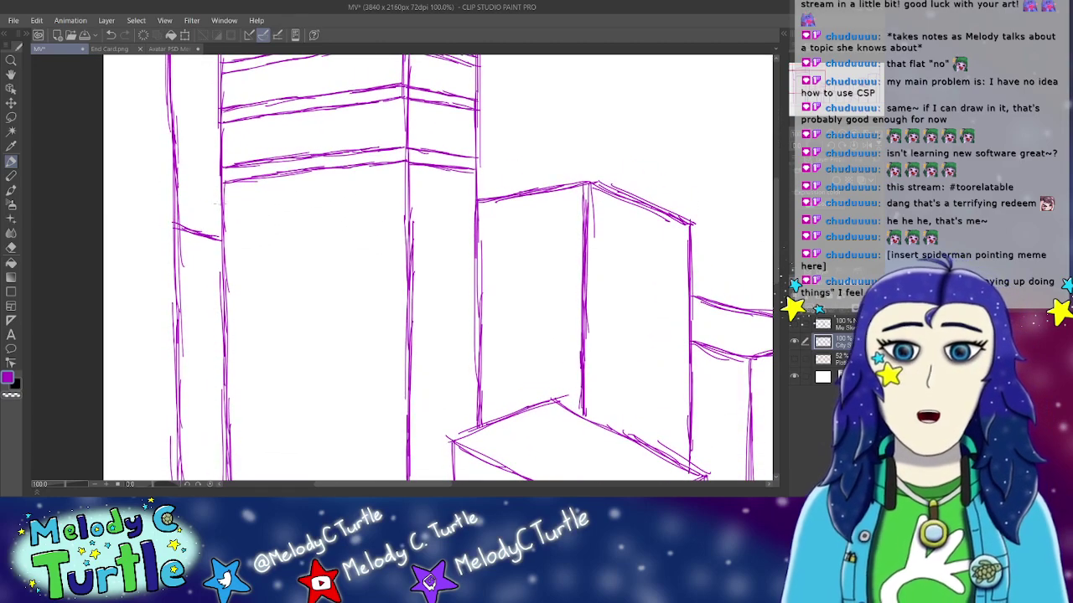
{"action": "left_click_drag", "start_coordinate": [223, 231], "coordinate": [462, 220]}
{"action": "mouse_move", "coordinate": [417, 228]}
{"action": "left_mouse_down"}
{"action": "mouse_move", "coordinate": [463, 222]}
{"action": "mouse_move", "coordinate": [424, 225]}
{"action": "left_mouse_up"}
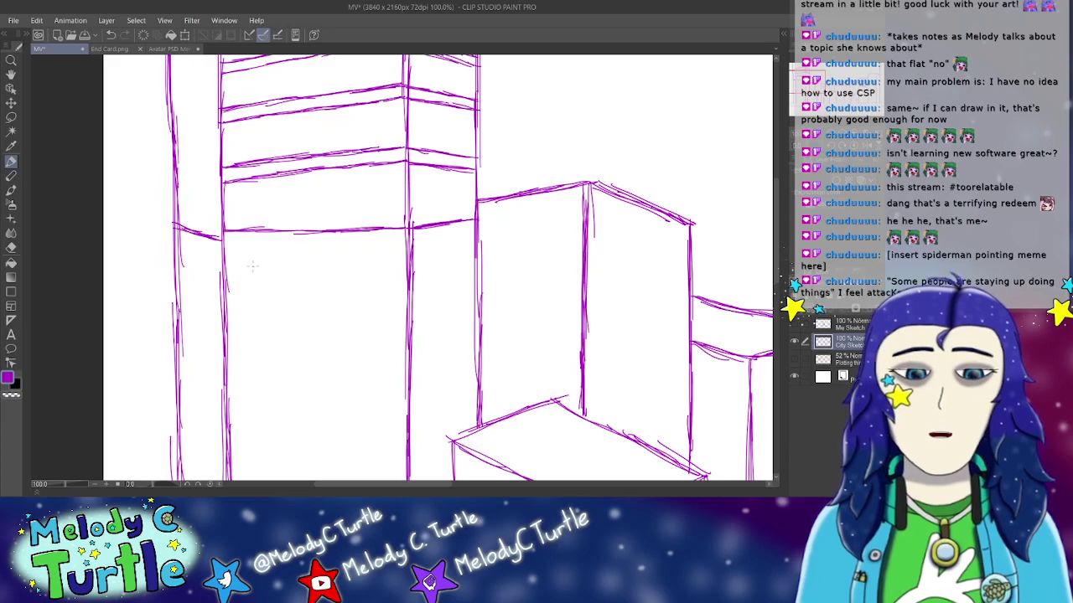
{"action": "left_click_drag", "start_coordinate": [223, 242], "coordinate": [284, 240]}
{"action": "mouse_move", "coordinate": [280, 243]}
{"action": "left_mouse_down"}
{"action": "mouse_move", "coordinate": [422, 242]}
{"action": "mouse_move", "coordinate": [477, 226]}
{"action": "left_mouse_up"}
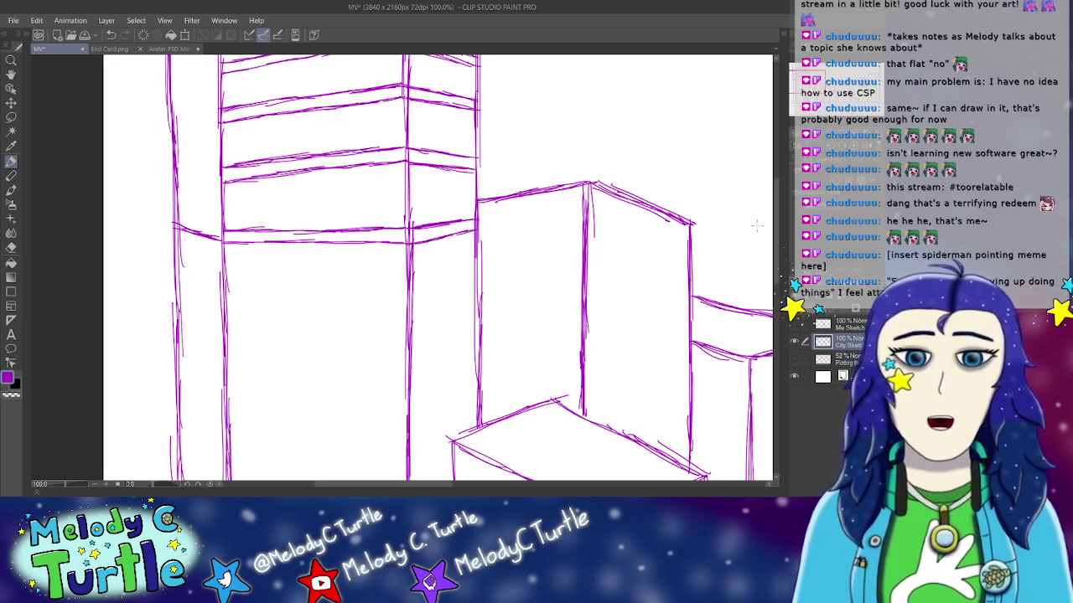
Step: Add a fifth double floor line to the tall left building, dipping slightly toward the front corner
{"action": "scroll", "coordinate": [754, 225], "scroll_direction": "up", "scroll_amount": 4}
{"action": "scroll", "coordinate": [762, 239], "scroll_direction": "down", "scroll_amount": 5}
{"action": "scroll", "coordinate": [767, 249], "scroll_direction": "down", "scroll_amount": 5}
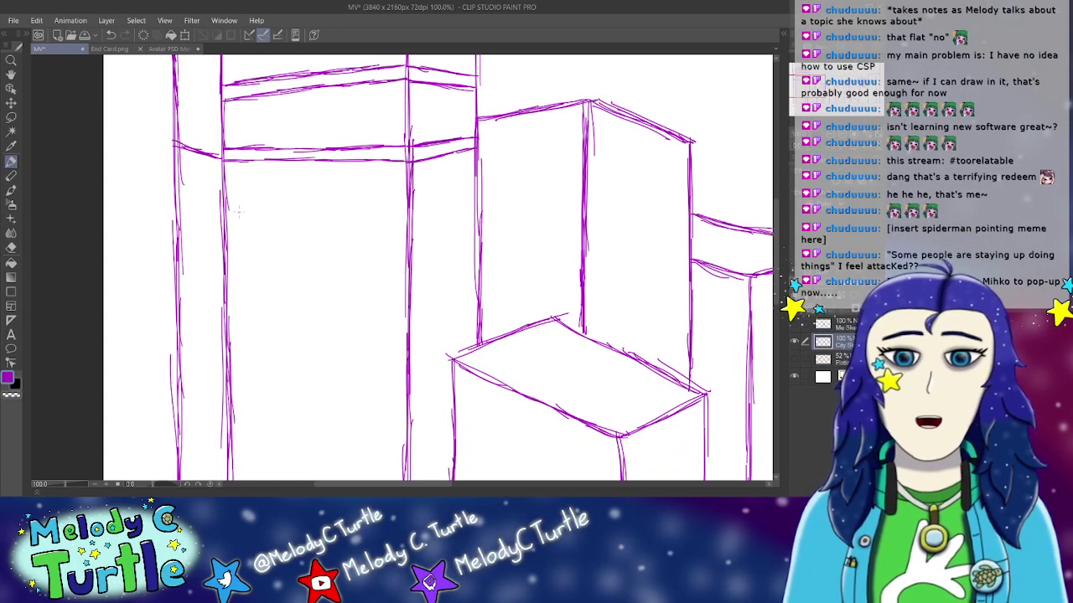
{"action": "mouse_move", "coordinate": [228, 214]}
{"action": "left_mouse_down"}
{"action": "mouse_move", "coordinate": [416, 230]}
{"action": "mouse_move", "coordinate": [471, 206]}
{"action": "left_mouse_up"}
{"action": "mouse_move", "coordinate": [225, 221]}
{"action": "left_mouse_down"}
{"action": "mouse_move", "coordinate": [405, 247]}
{"action": "mouse_move", "coordinate": [474, 220]}
{"action": "left_mouse_up"}
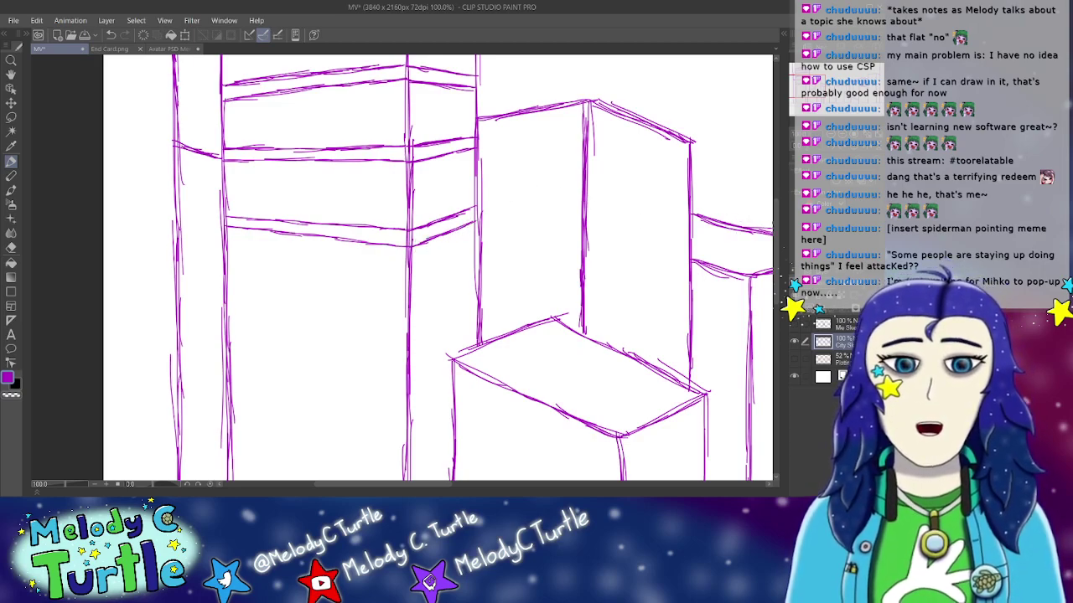
Step: Add a sixth double floor line below the dipping one, angled more steeply down to the tall building's front corner
{"action": "scroll", "coordinate": [436, 268], "scroll_direction": "down", "scroll_amount": 5}
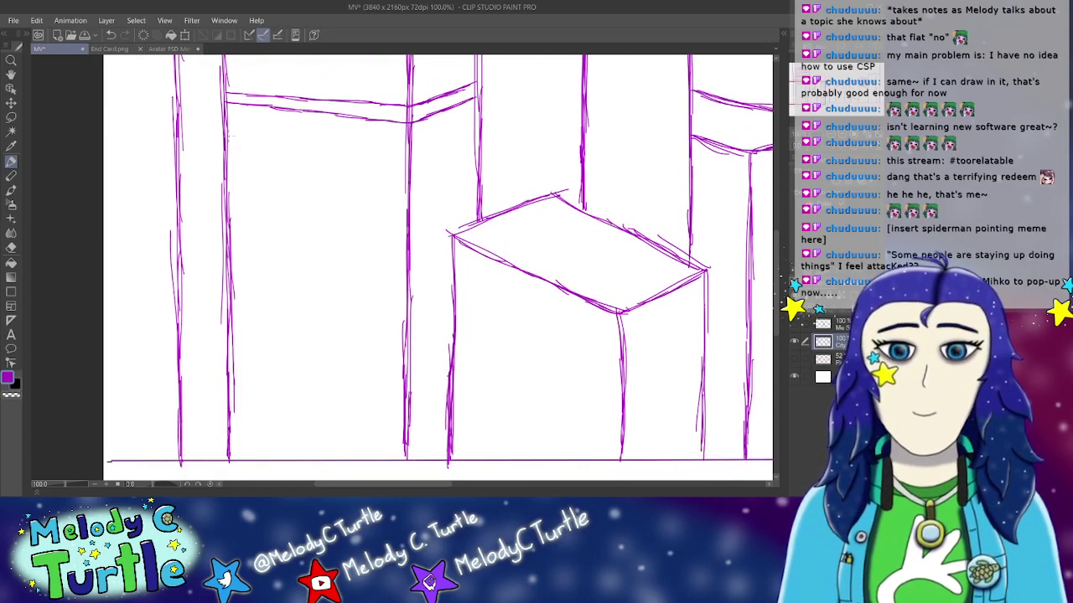
{"action": "mouse_move", "coordinate": [223, 149]}
{"action": "left_mouse_down"}
{"action": "mouse_move", "coordinate": [399, 179]}
{"action": "mouse_move", "coordinate": [481, 151]}
{"action": "left_mouse_up"}
{"action": "left_click_drag", "start_coordinate": [224, 162], "coordinate": [399, 194]}
{"action": "left_click_drag", "start_coordinate": [322, 180], "coordinate": [418, 195]}
{"action": "left_click_drag", "start_coordinate": [407, 196], "coordinate": [483, 166]}
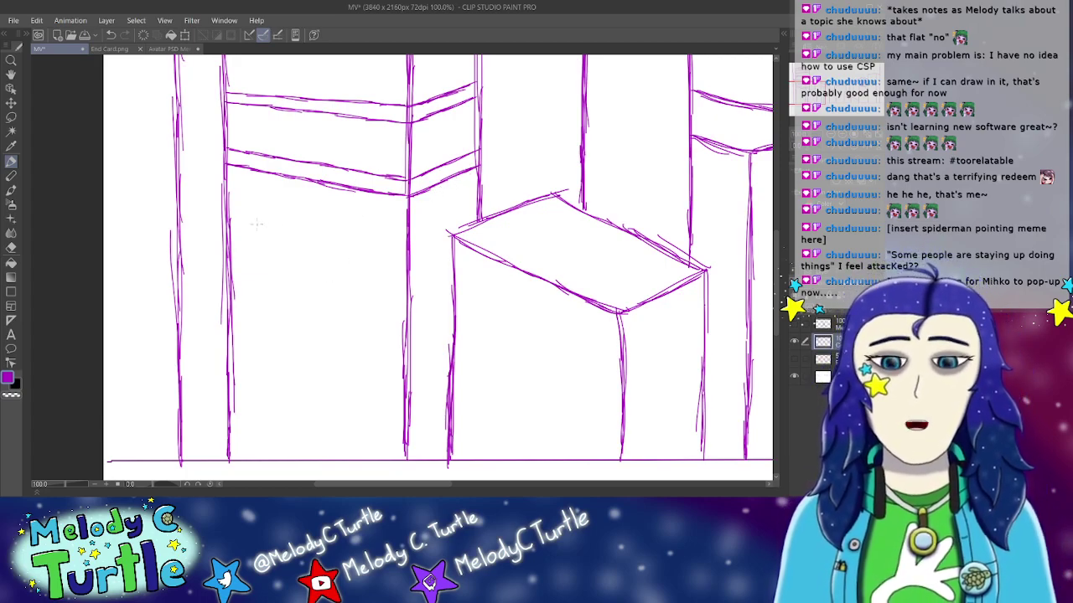
Step: Draw a seventh double floor line and a single line beneath it, ending at the low building, and erase the overshoot past its wall
{"action": "mouse_move", "coordinate": [227, 217]}
{"action": "left_mouse_down"}
{"action": "mouse_move", "coordinate": [400, 256]}
{"action": "mouse_move", "coordinate": [454, 237]}
{"action": "left_mouse_up"}
{"action": "mouse_move", "coordinate": [227, 231]}
{"action": "left_mouse_down"}
{"action": "mouse_move", "coordinate": [395, 277]}
{"action": "mouse_move", "coordinate": [453, 253]}
{"action": "left_mouse_up"}
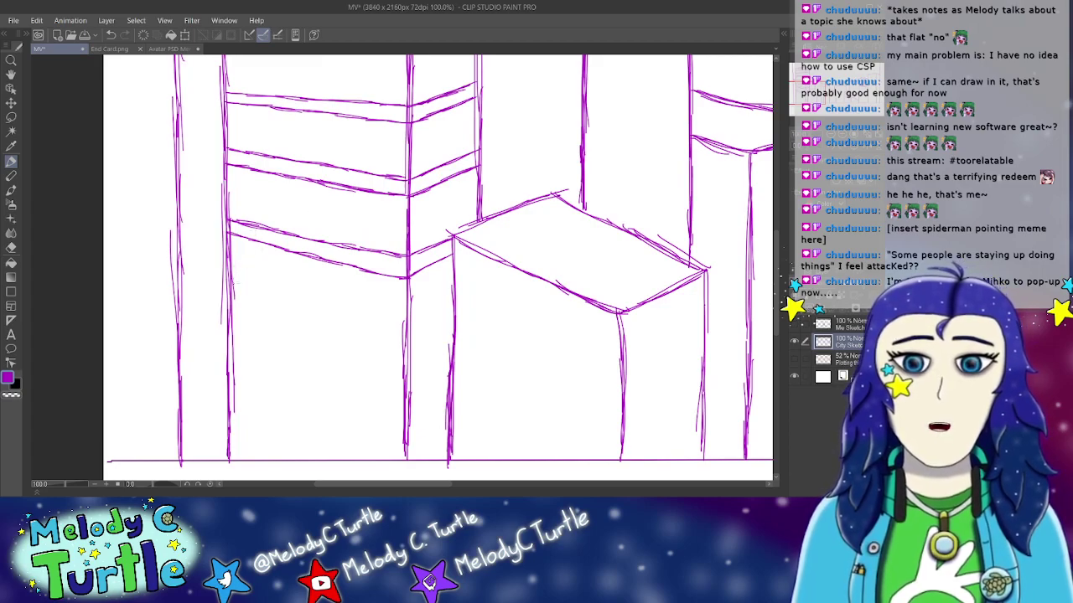
{"action": "mouse_move", "coordinate": [238, 281]}
{"action": "left_mouse_down"}
{"action": "mouse_move", "coordinate": [387, 329]}
{"action": "mouse_move", "coordinate": [403, 329]}
{"action": "mouse_move", "coordinate": [363, 324]}
{"action": "mouse_move", "coordinate": [412, 333]}
{"action": "mouse_move", "coordinate": [453, 308]}
{"action": "left_mouse_up"}
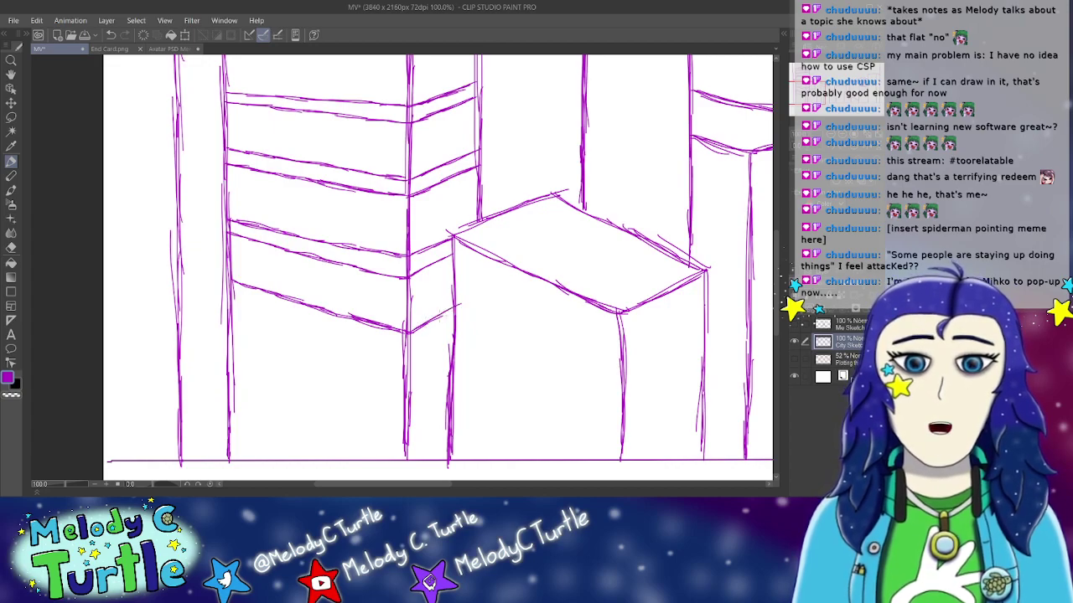
{"action": "left_click", "coordinate": [11, 247]}
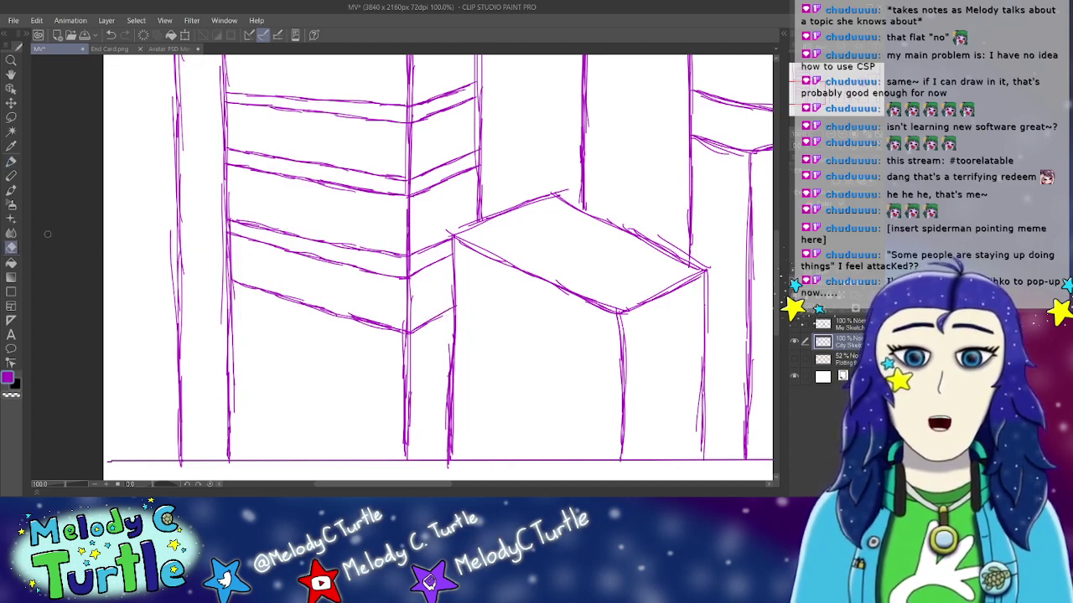
Step: Double the single floor line under the seventh band across both faces of the tall building to complete an eighth floor band
{"action": "left_click", "coordinate": [11, 161]}
{"action": "left_click_drag", "start_coordinate": [230, 290], "coordinate": [358, 337]}
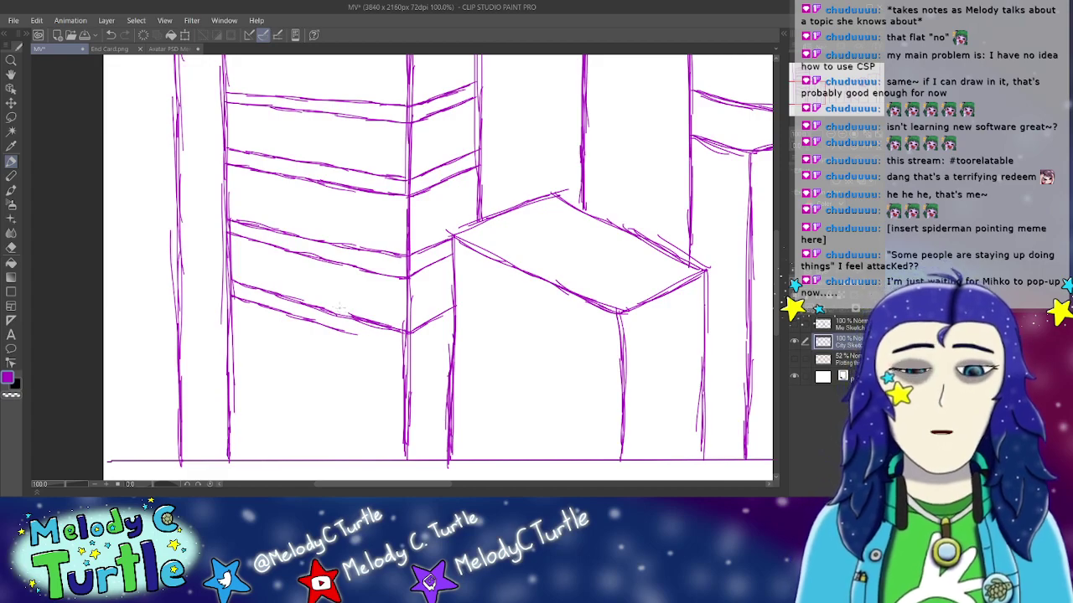
{"action": "mouse_move", "coordinate": [338, 330]}
{"action": "left_mouse_down"}
{"action": "mouse_move", "coordinate": [407, 348]}
{"action": "mouse_move", "coordinate": [390, 352]}
{"action": "left_mouse_up"}
{"action": "mouse_move", "coordinate": [383, 344]}
{"action": "left_mouse_down"}
{"action": "mouse_move", "coordinate": [419, 344]}
{"action": "mouse_move", "coordinate": [452, 324]}
{"action": "left_mouse_up"}
Step: Draw a ninth double floor line across both faces and a partial last band cut off by the ground line at the tall building's base
{"action": "mouse_move", "coordinate": [778, 289]}
{"action": "left_mouse_down"}
{"action": "mouse_move", "coordinate": [779, 188]}
{"action": "mouse_move", "coordinate": [773, 296]}
{"action": "left_mouse_up"}
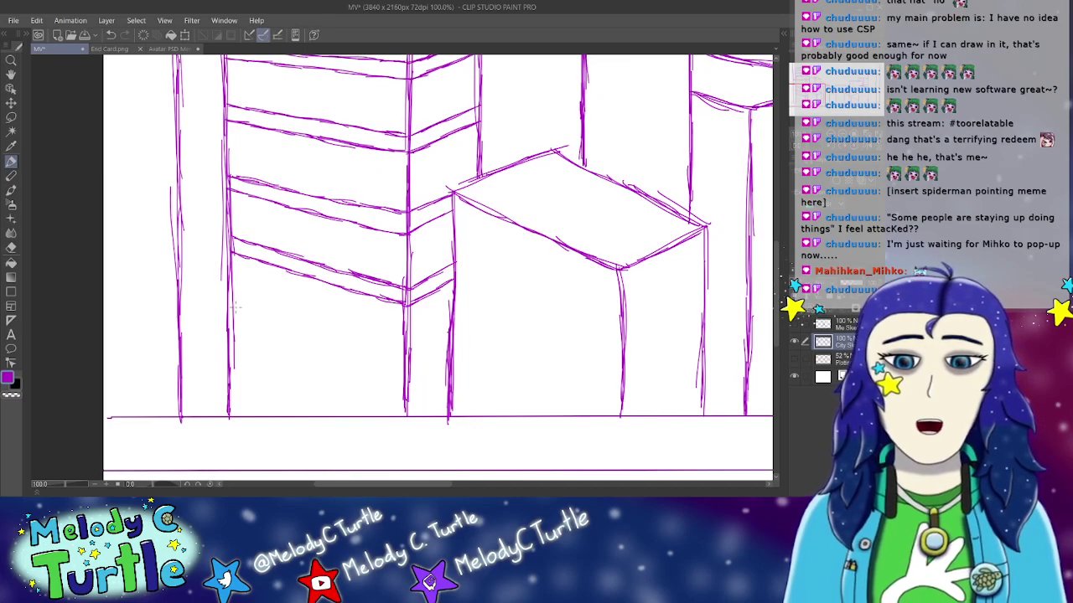
{"action": "mouse_move", "coordinate": [228, 308]}
{"action": "left_mouse_down"}
{"action": "mouse_move", "coordinate": [398, 363]}
{"action": "mouse_move", "coordinate": [448, 339]}
{"action": "left_mouse_up"}
{"action": "mouse_move", "coordinate": [223, 321]}
{"action": "left_mouse_down"}
{"action": "mouse_move", "coordinate": [404, 382]}
{"action": "mouse_move", "coordinate": [451, 372]}
{"action": "mouse_move", "coordinate": [419, 375]}
{"action": "mouse_move", "coordinate": [453, 354]}
{"action": "left_mouse_up"}
{"action": "mouse_move", "coordinate": [231, 390]}
{"action": "left_mouse_down"}
{"action": "mouse_move", "coordinate": [256, 386]}
{"action": "mouse_move", "coordinate": [335, 412]}
{"action": "left_mouse_up"}
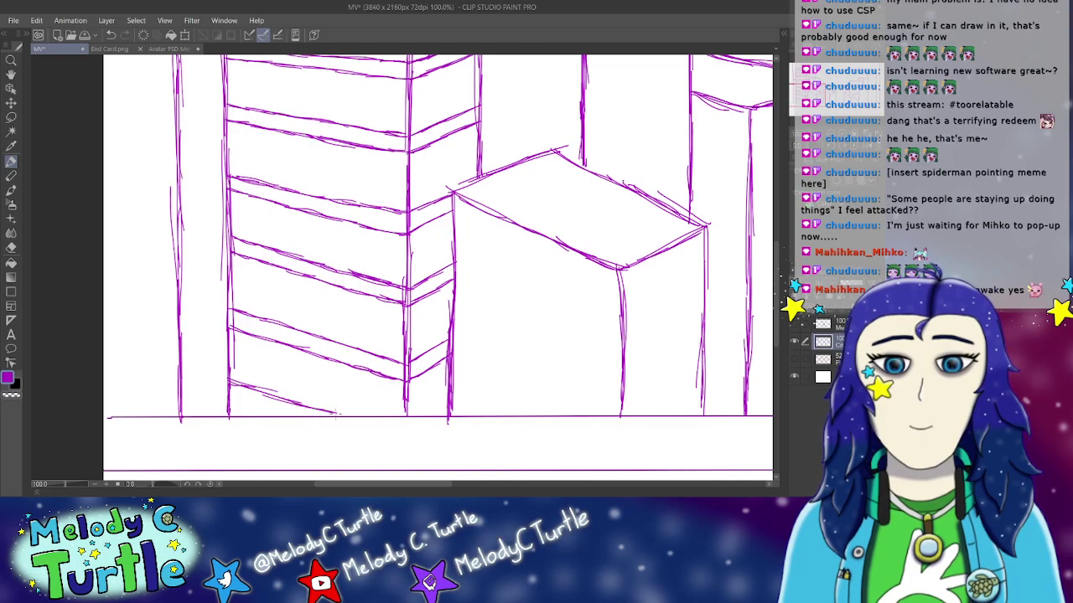
{"action": "left_click_drag", "start_coordinate": [228, 397], "coordinate": [300, 417]}
{"action": "mouse_move", "coordinate": [407, 408]}
{"action": "left_mouse_down"}
{"action": "mouse_move", "coordinate": [410, 419]}
{"action": "mouse_move", "coordinate": [449, 419]}
{"action": "left_mouse_up"}
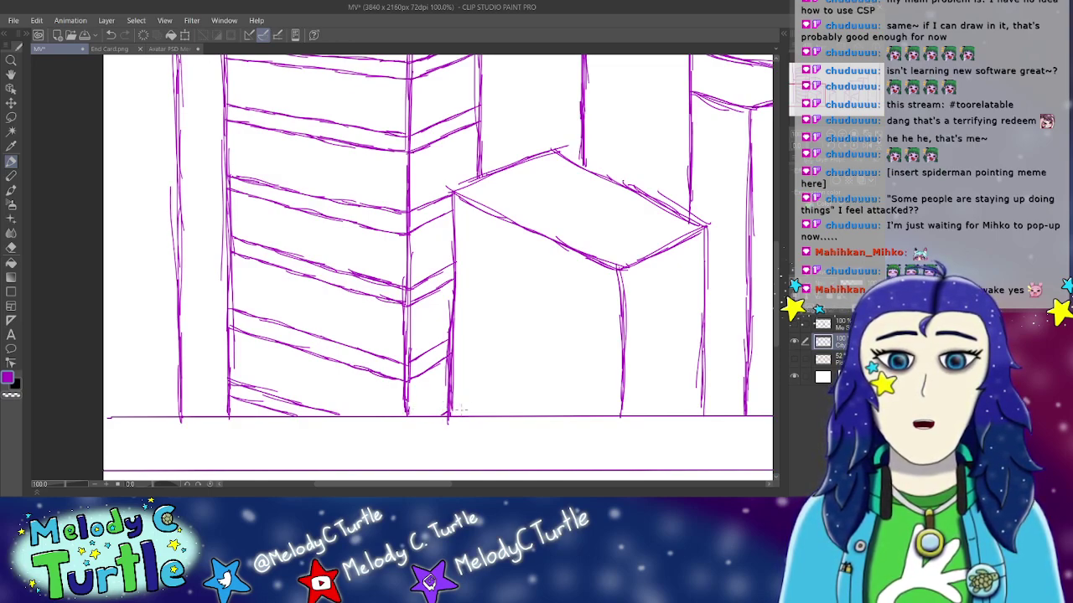
Step: Draw a small rectangular window on the tall building's wide face, between the fifth and sixth floor bands toward the front corner
{"action": "scroll", "coordinate": [754, 247], "scroll_direction": "up", "scroll_amount": 10}
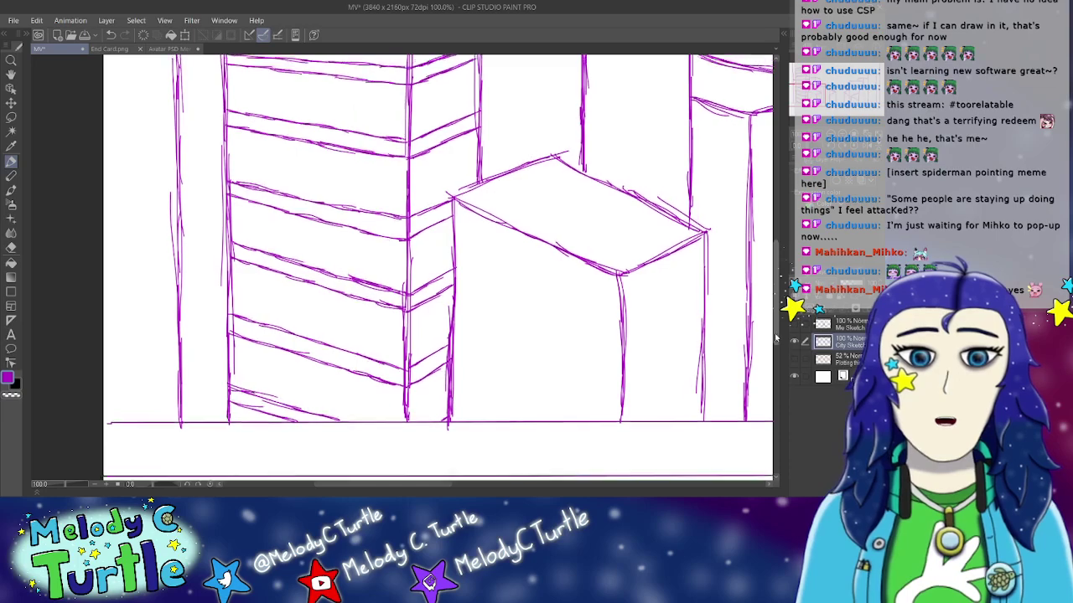
{"action": "scroll", "coordinate": [755, 247], "scroll_direction": "up", "scroll_amount": 1}
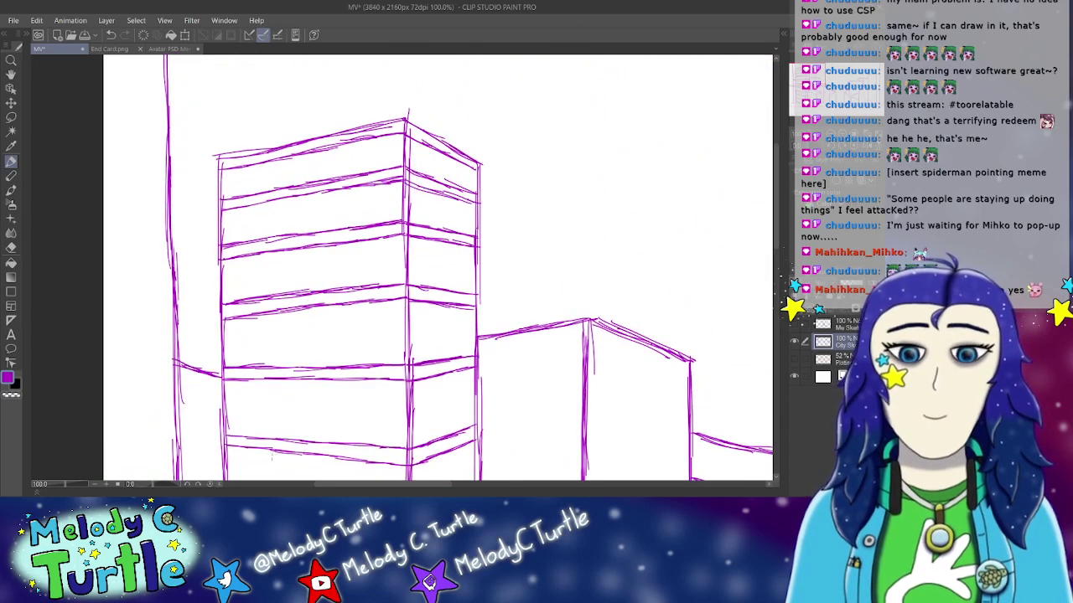
{"action": "left_click_drag", "start_coordinate": [90, 484], "coordinate": [59, 484]}
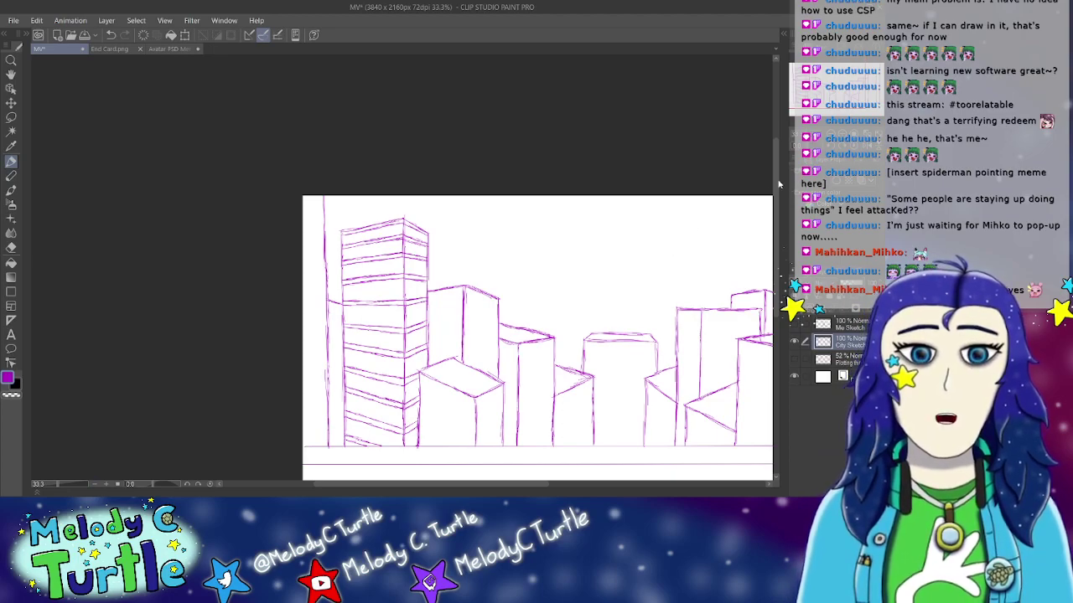
{"action": "scroll", "coordinate": [778, 182], "scroll_direction": "down", "scroll_amount": 2}
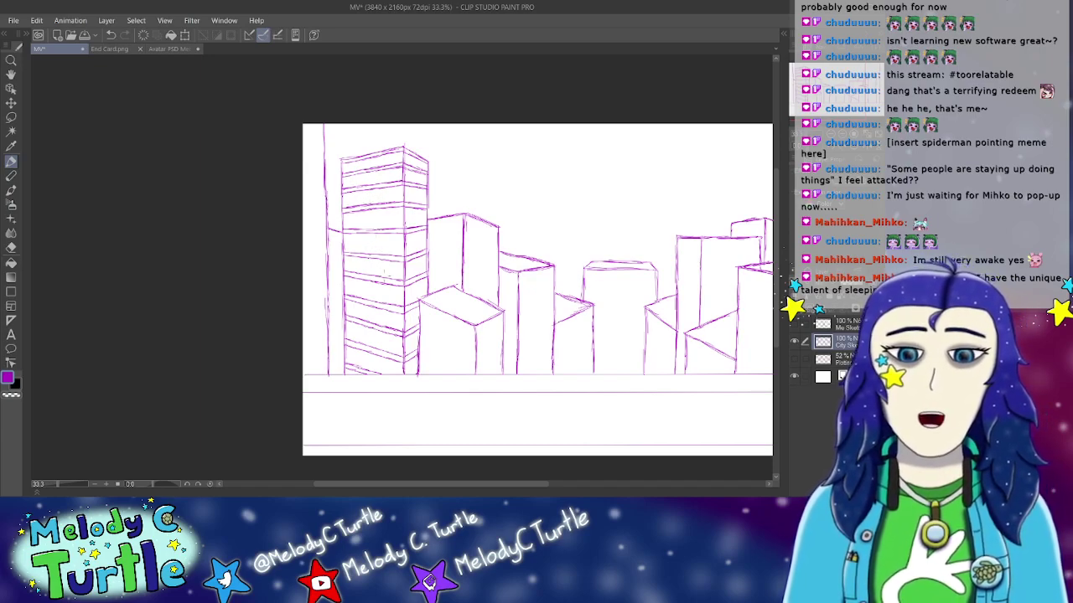
{"action": "left_click", "coordinate": [116, 491]}
{"action": "left_click", "coordinate": [115, 491]}
{"action": "left_click", "coordinate": [115, 490]}
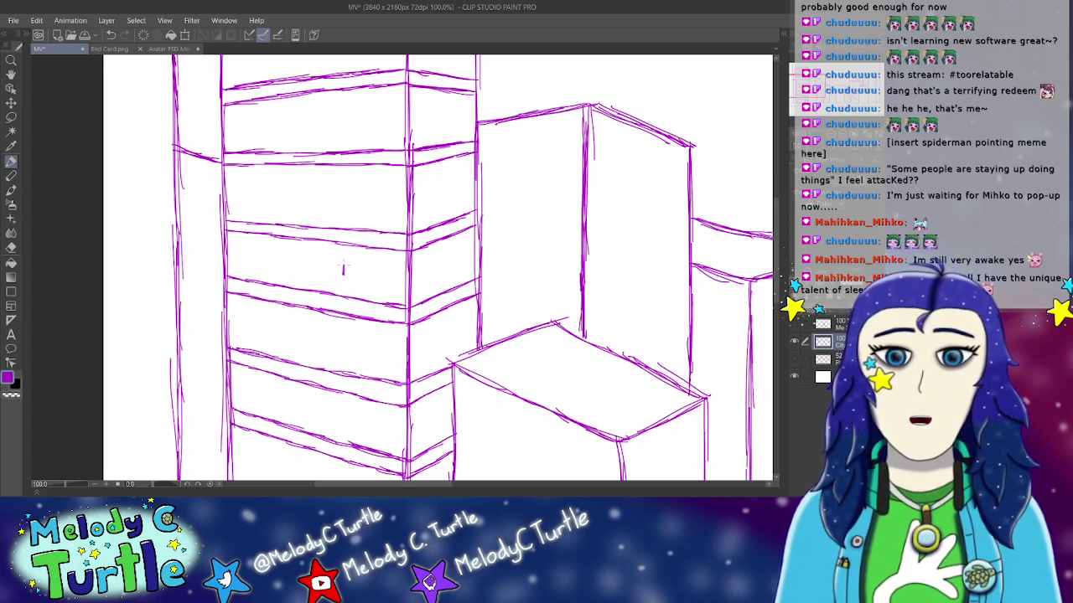
{"action": "mouse_move", "coordinate": [343, 269]}
{"action": "left_mouse_down"}
{"action": "mouse_move", "coordinate": [369, 268]}
{"action": "mouse_move", "coordinate": [369, 278]}
{"action": "left_mouse_up"}
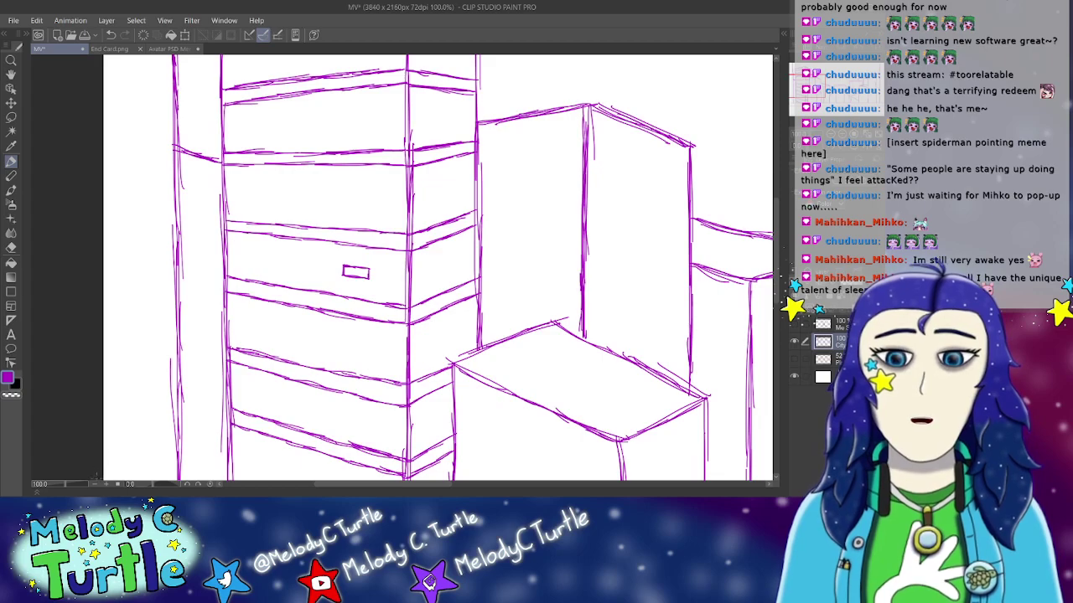
Step: Draw a larger window standing on the fourth floor band near the outer edge of the tall building's wide face
{"action": "left_click", "coordinate": [95, 484]}
{"action": "left_click", "coordinate": [95, 484]}
{"action": "left_click", "coordinate": [95, 484]}
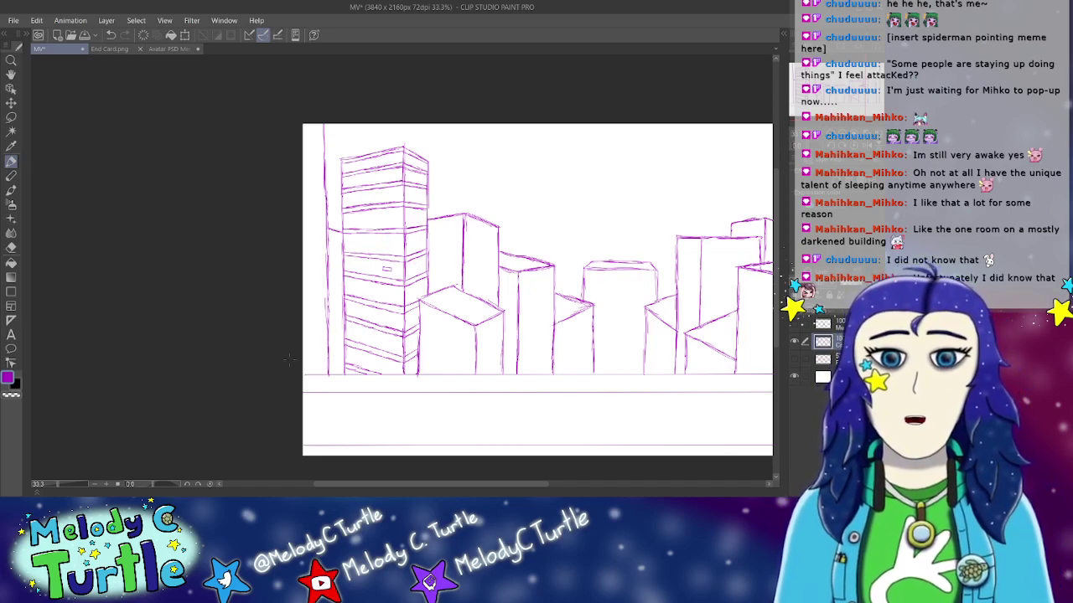
{"action": "left_click", "coordinate": [109, 484]}
{"action": "left_click", "coordinate": [109, 485]}
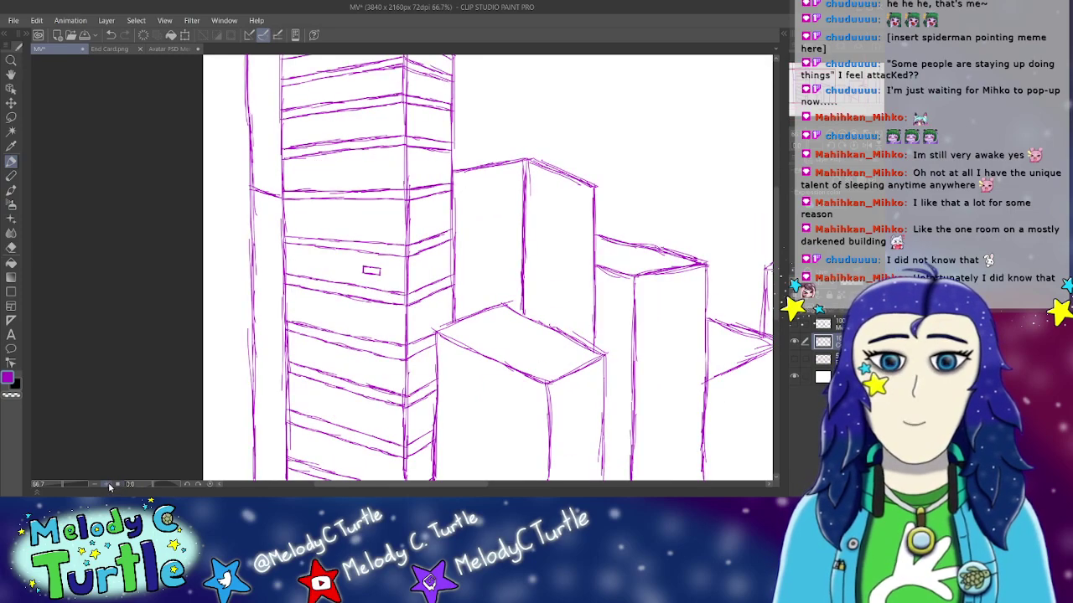
{"action": "left_click", "coordinate": [109, 485]}
{"action": "left_click", "coordinate": [109, 485]}
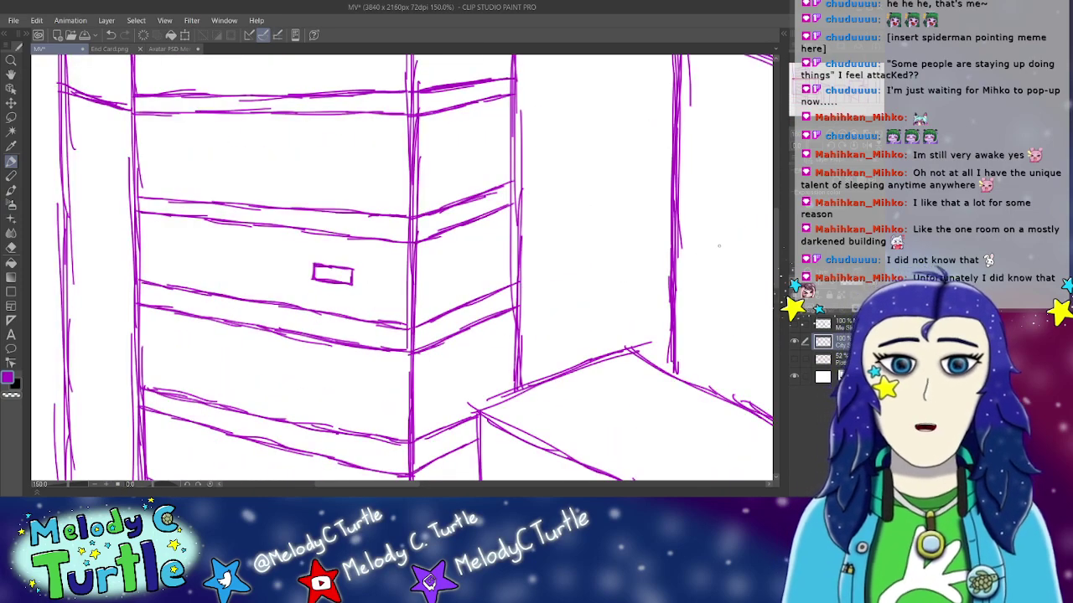
{"action": "scroll", "coordinate": [434, 260], "scroll_direction": "up", "scroll_amount": 5}
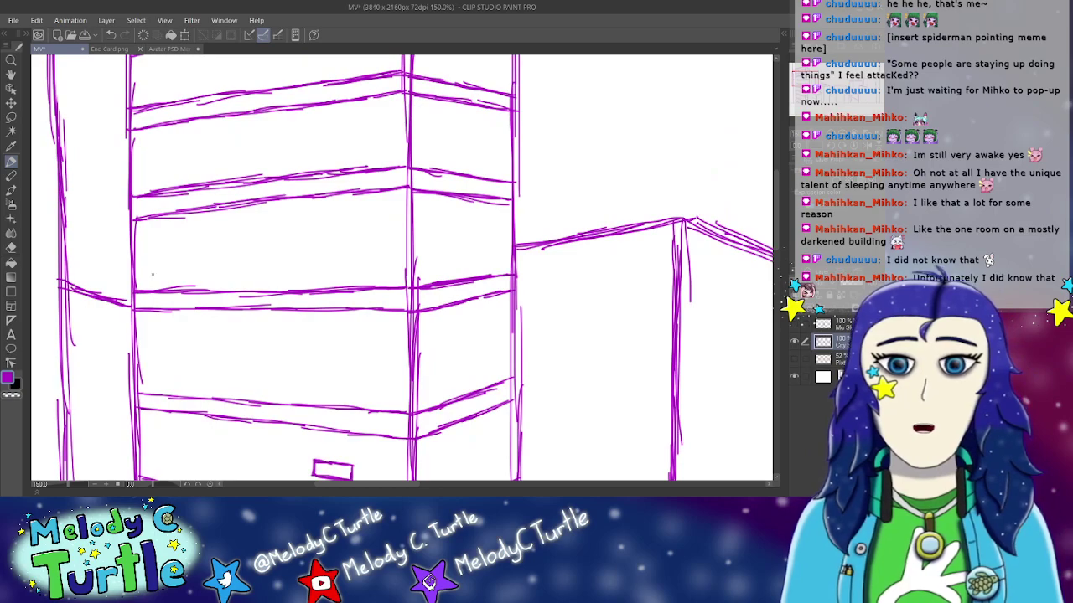
{"action": "mouse_move", "coordinate": [149, 258]}
{"action": "left_mouse_down"}
{"action": "mouse_move", "coordinate": [150, 288]}
{"action": "mouse_move", "coordinate": [157, 259]}
{"action": "mouse_move", "coordinate": [206, 250]}
{"action": "mouse_move", "coordinate": [203, 290]}
{"action": "left_mouse_up"}
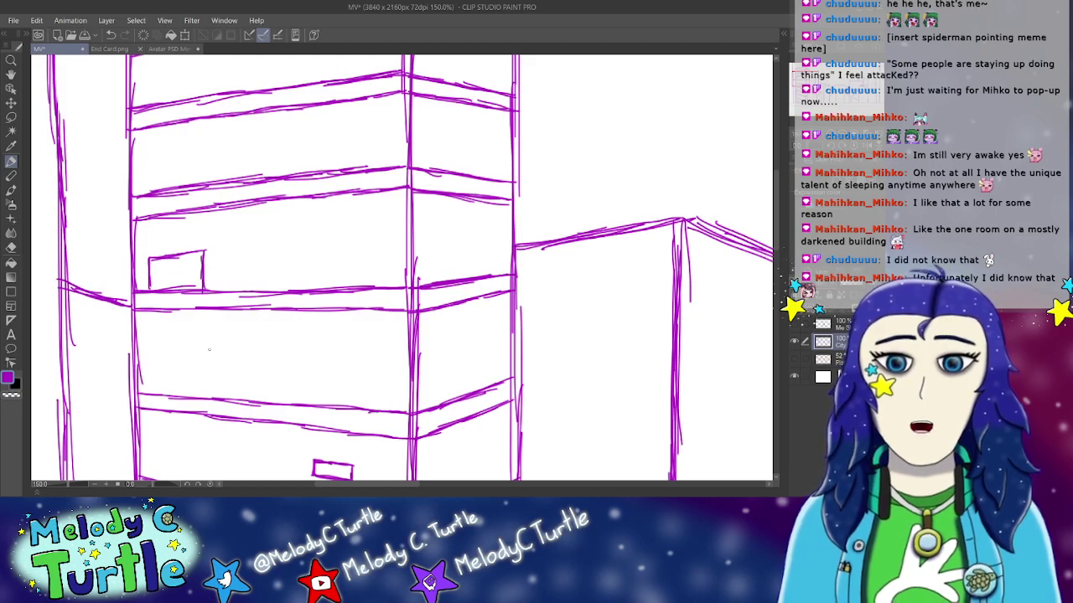
Step: Draw a small, nearly square window on the tall building's narrow face, between the second and third floor bands
{"action": "left_click_drag", "start_coordinate": [109, 485], "coordinate": [95, 486]}
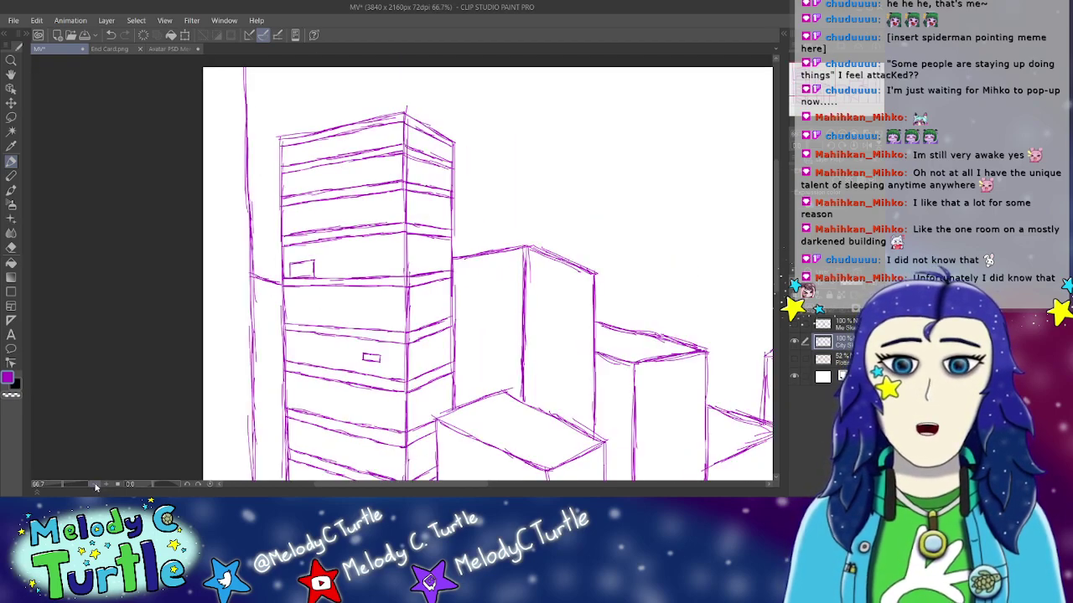
{"action": "left_click", "coordinate": [96, 486]}
{"action": "left_click", "coordinate": [99, 487]}
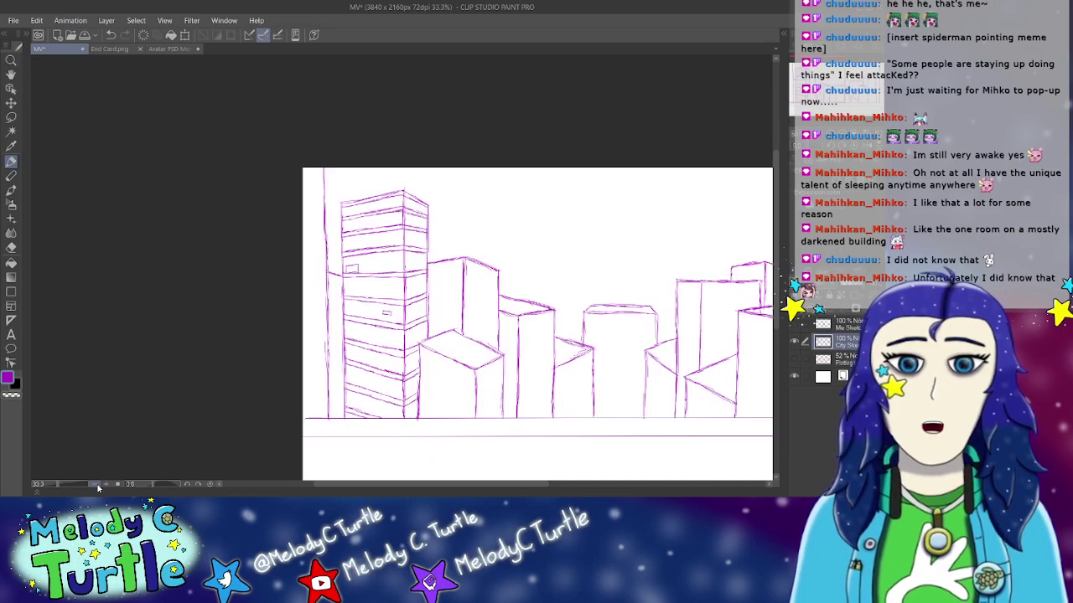
{"action": "left_click_drag", "start_coordinate": [535, 486], "coordinate": [552, 486]}
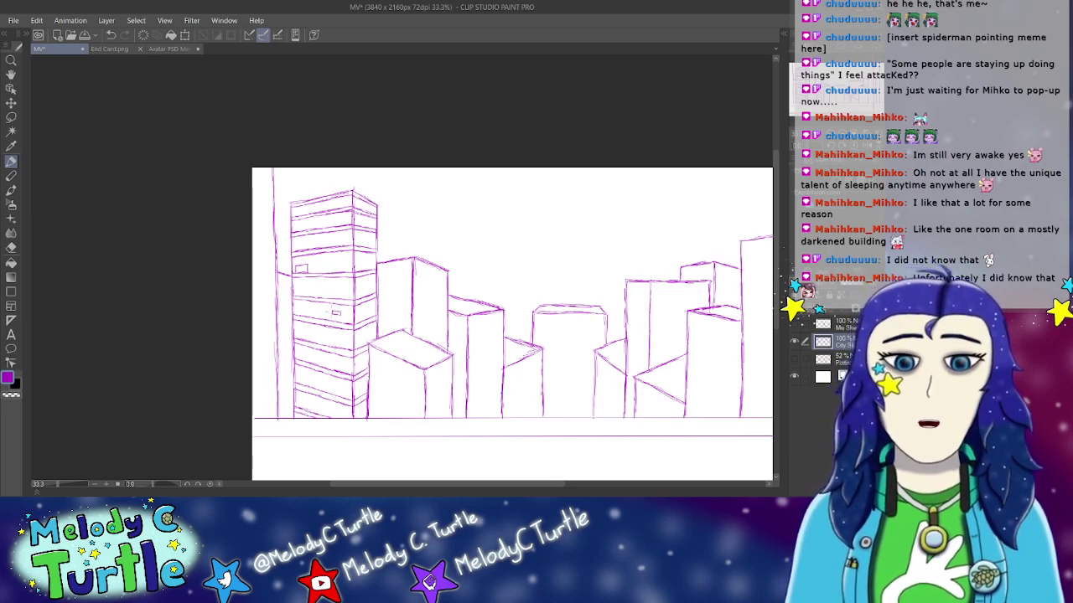
{"action": "left_click", "coordinate": [109, 486]}
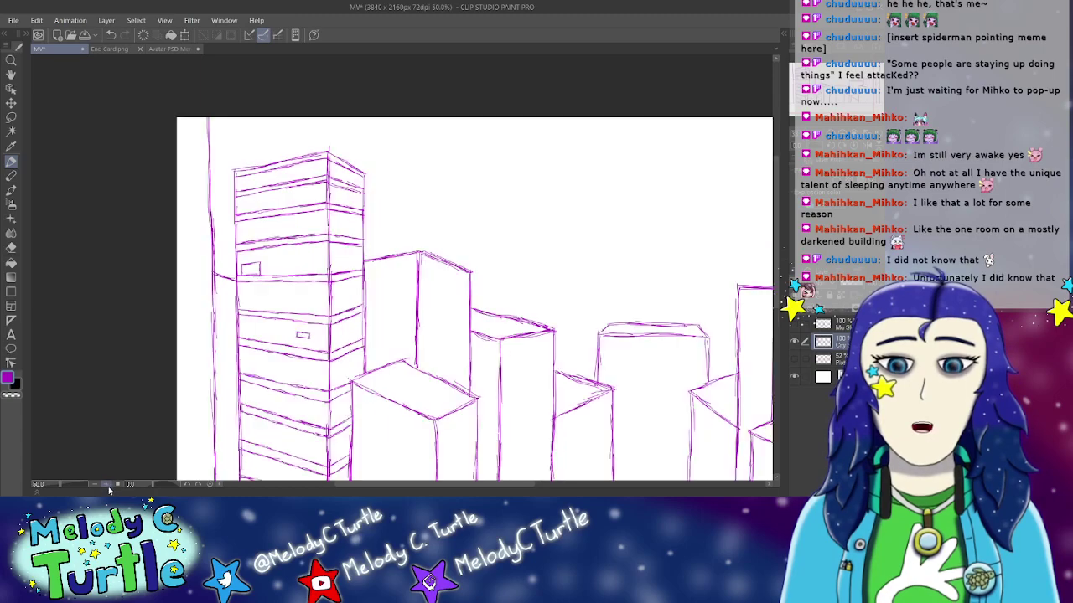
{"action": "left_click", "coordinate": [109, 486]}
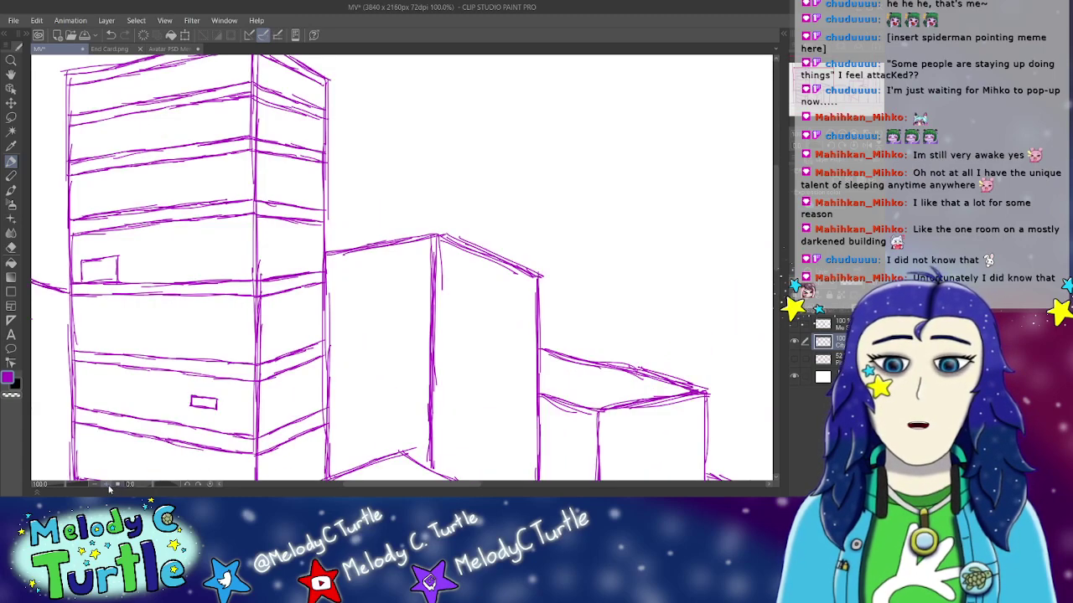
{"action": "left_click", "coordinate": [109, 485]}
{"action": "scroll", "coordinate": [270, 151], "scroll_direction": "left", "scroll_amount": 3}
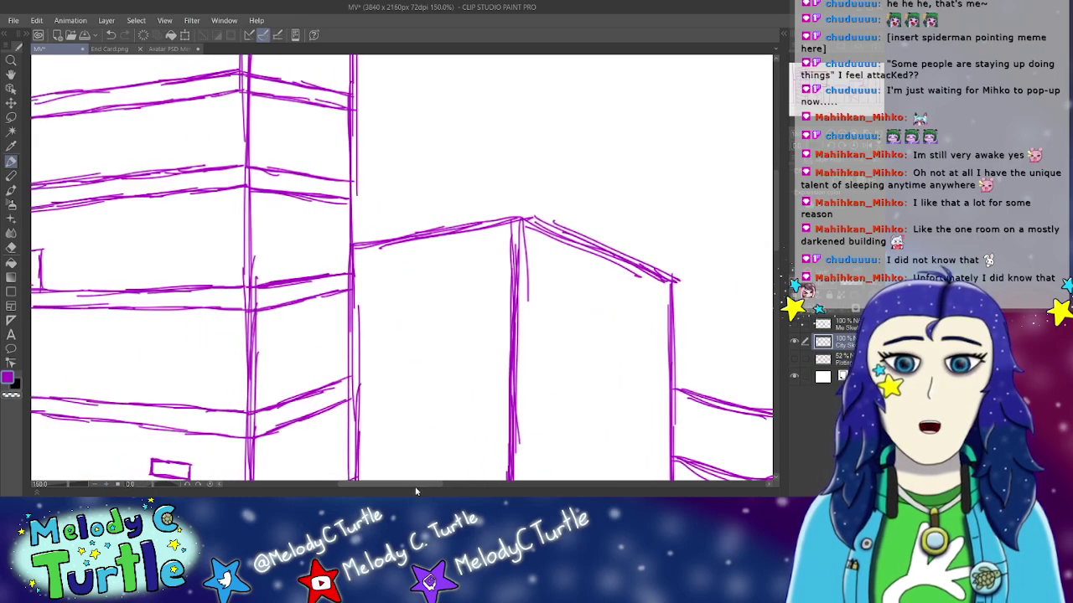
{"action": "mouse_move", "coordinate": [267, 126]}
{"action": "left_mouse_down"}
{"action": "mouse_move", "coordinate": [267, 139]}
{"action": "mouse_move", "coordinate": [288, 125]}
{"action": "mouse_move", "coordinate": [285, 138]}
{"action": "left_mouse_up"}
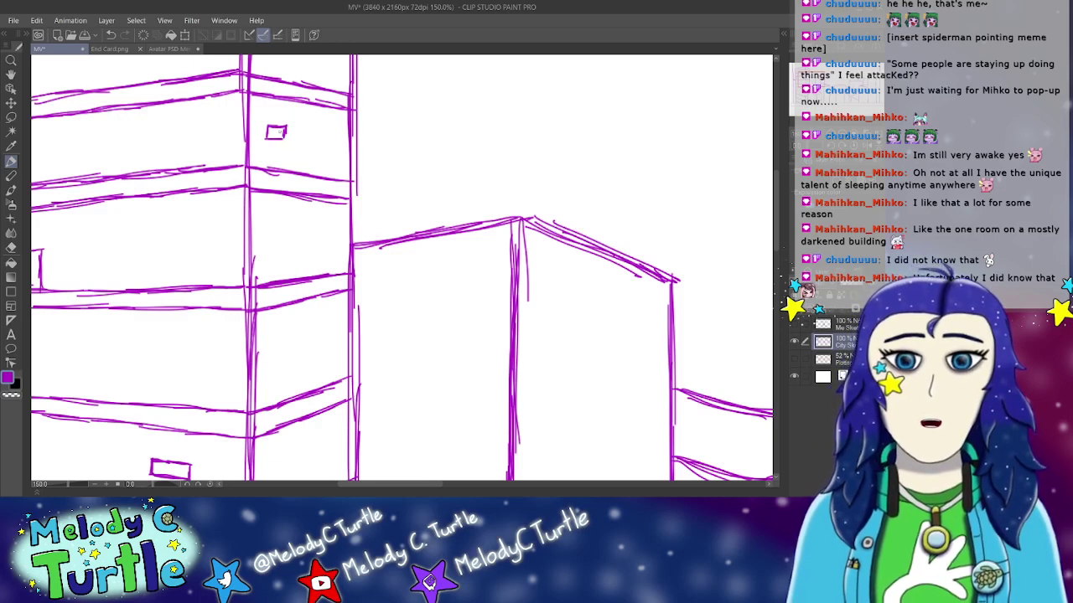
Step: Erase the large window above the fourth floor band and redraw it as a smaller, lower rectangle resting on the band
{"action": "scroll", "coordinate": [776, 238], "scroll_direction": "down", "scroll_amount": 2}
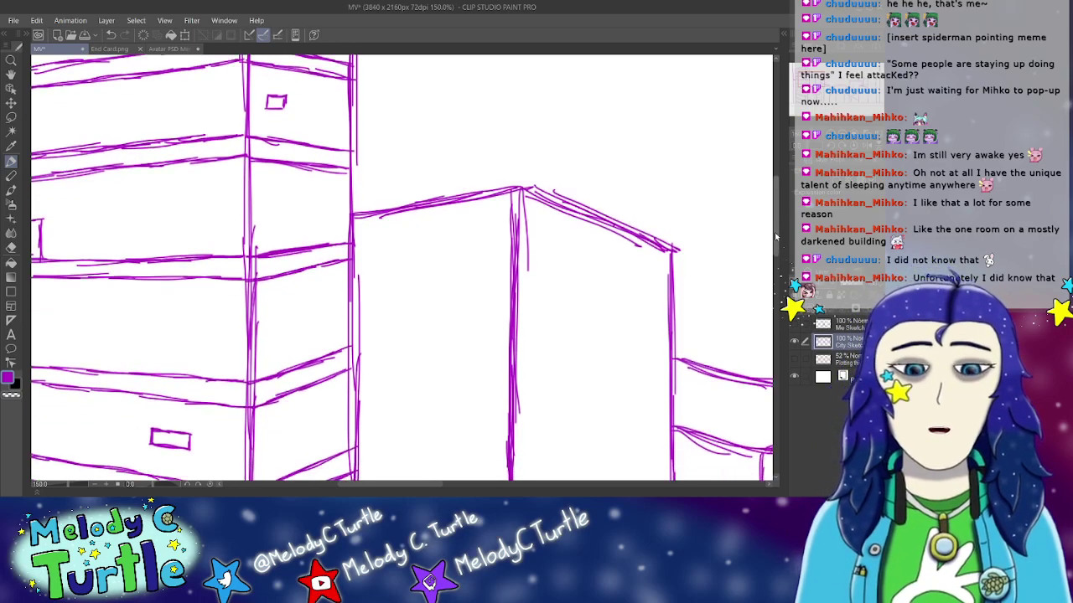
{"action": "scroll", "coordinate": [776, 237], "scroll_direction": "down", "scroll_amount": 1}
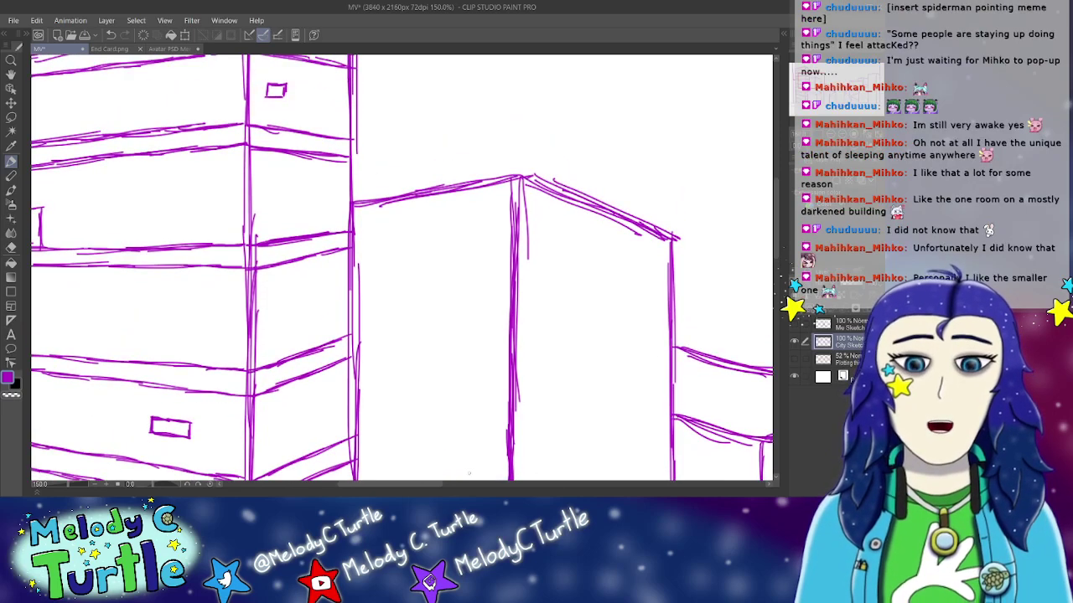
{"action": "left_click_drag", "start_coordinate": [412, 490], "coordinate": [387, 484]}
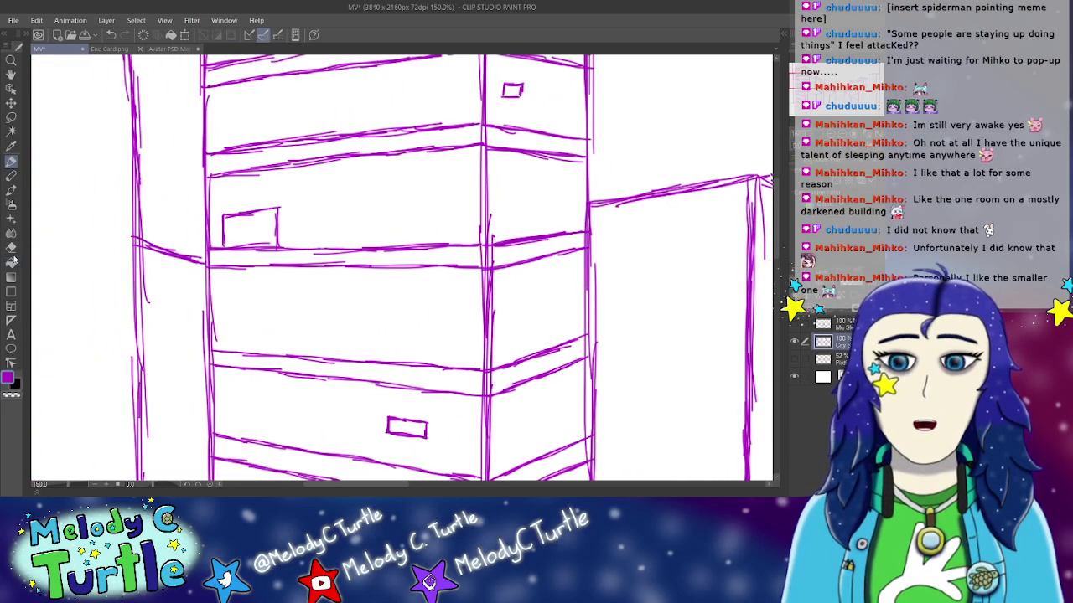
{"action": "left_click", "coordinate": [11, 246]}
{"action": "mouse_move", "coordinate": [223, 242]}
{"action": "left_mouse_down"}
{"action": "mouse_move", "coordinate": [221, 230]}
{"action": "mouse_move", "coordinate": [280, 210]}
{"action": "mouse_move", "coordinate": [276, 234]}
{"action": "left_mouse_up"}
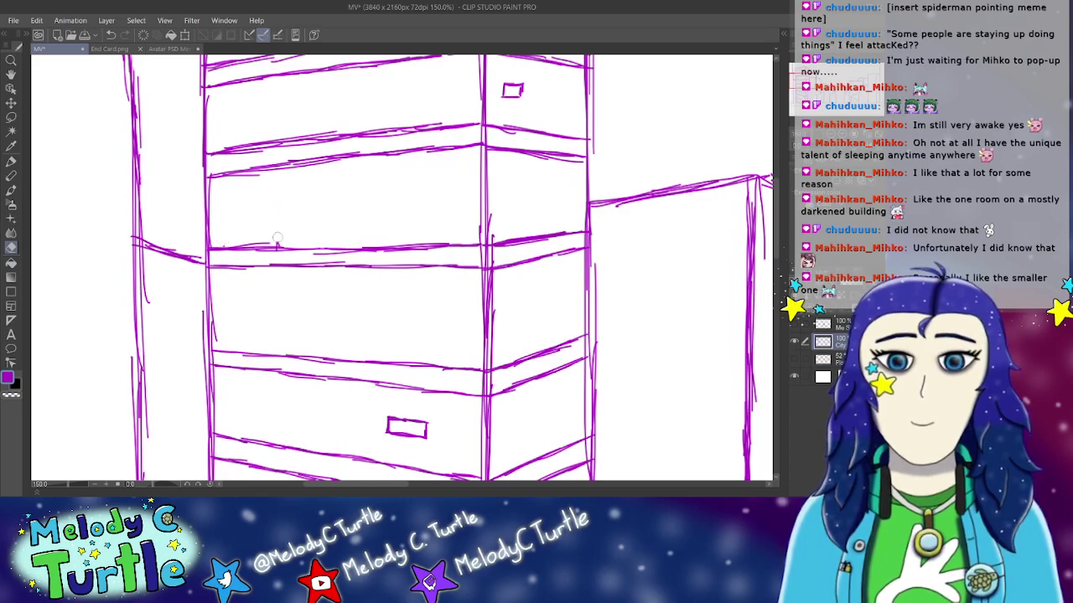
{"action": "left_click", "coordinate": [11, 162]}
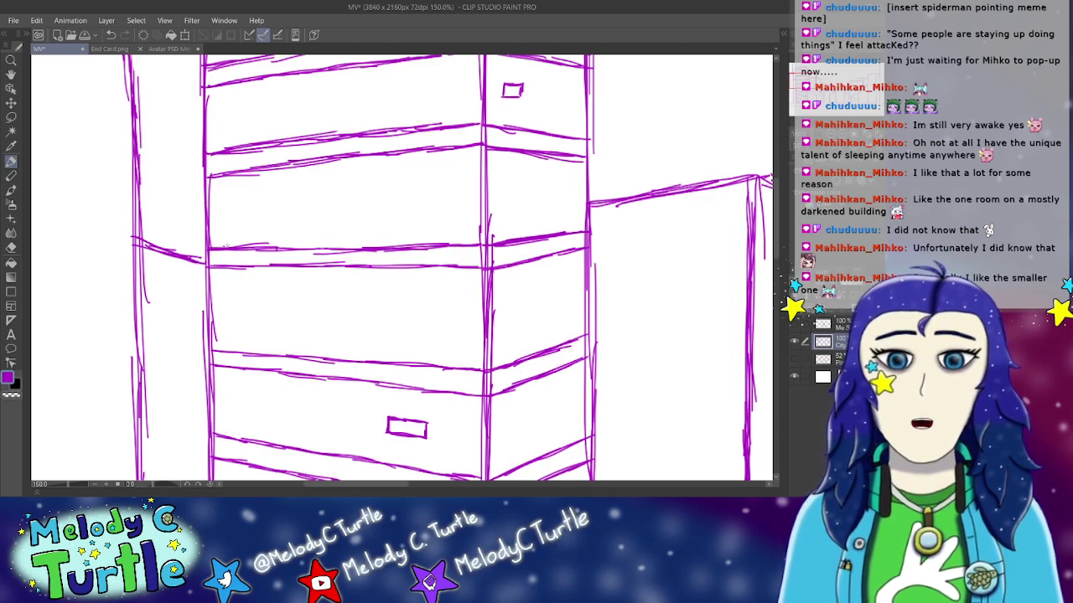
{"action": "mouse_move", "coordinate": [238, 238]}
{"action": "left_mouse_down"}
{"action": "mouse_move", "coordinate": [238, 249]}
{"action": "mouse_move", "coordinate": [279, 229]}
{"action": "mouse_move", "coordinate": [276, 247]}
{"action": "left_mouse_up"}
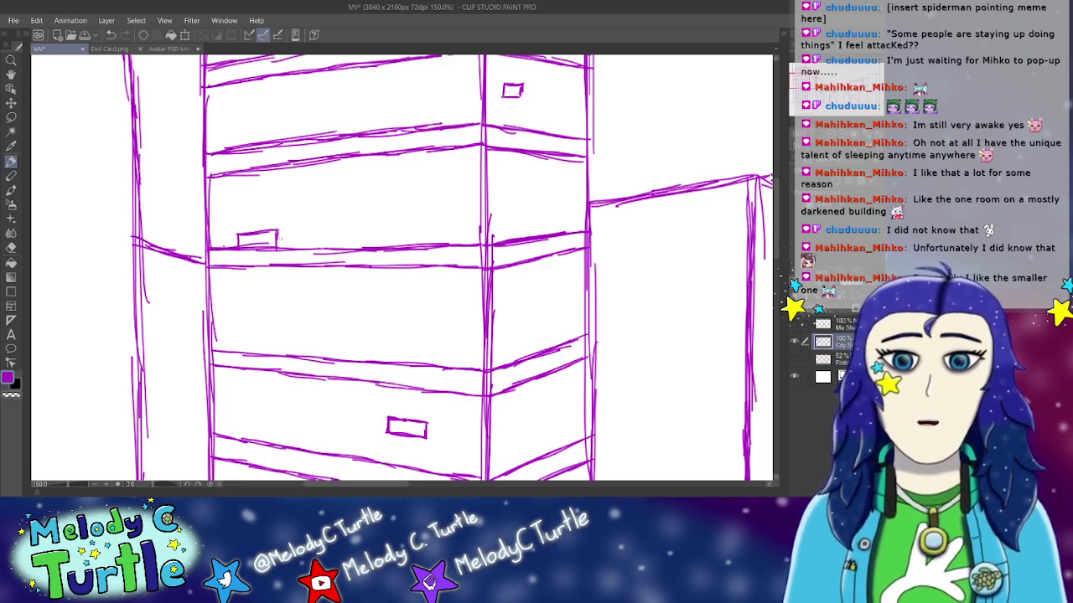
Step: Draw a small window hanging directly below the eighth floor band on the wide face, near the front corner
{"action": "left_click_drag", "start_coordinate": [779, 253], "coordinate": [777, 334]}
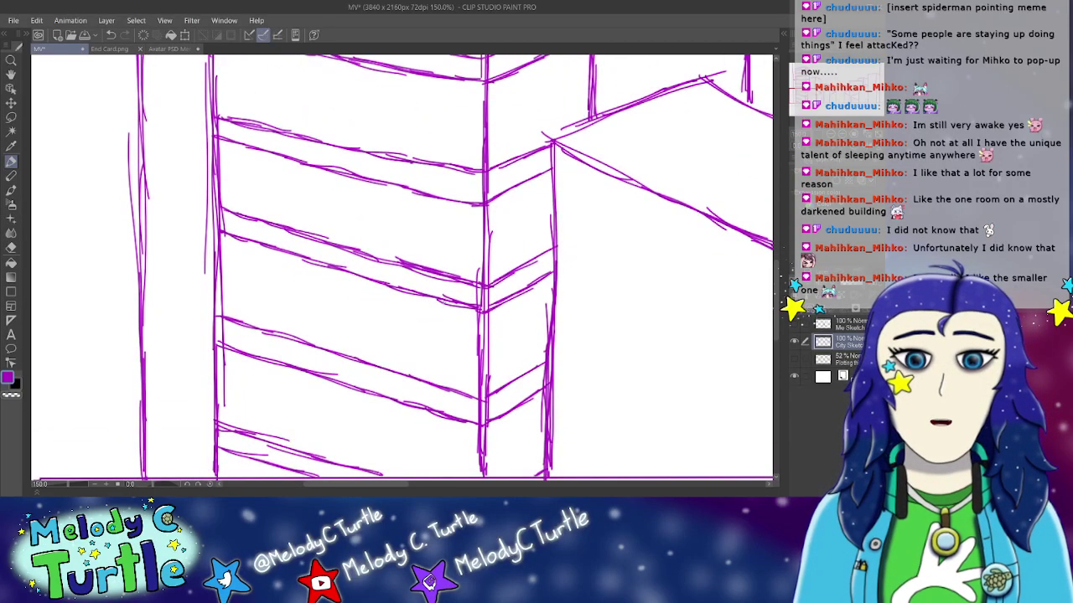
{"action": "mouse_move", "coordinate": [406, 291]}
{"action": "left_mouse_down"}
{"action": "mouse_move", "coordinate": [404, 307]}
{"action": "mouse_move", "coordinate": [443, 310]}
{"action": "left_mouse_up"}
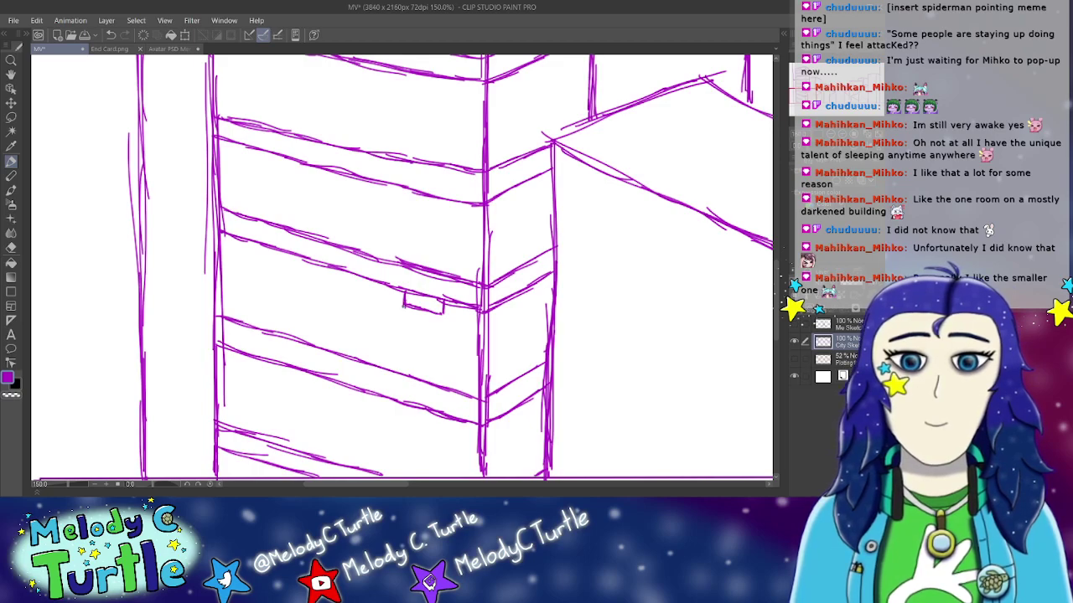
{"action": "mouse_move", "coordinate": [403, 310]}
{"action": "left_mouse_down"}
{"action": "mouse_move", "coordinate": [443, 320]}
{"action": "mouse_move", "coordinate": [444, 307]}
{"action": "mouse_move", "coordinate": [410, 309]}
{"action": "mouse_move", "coordinate": [435, 312]}
{"action": "mouse_move", "coordinate": [431, 303]}
{"action": "left_mouse_up"}
{"action": "left_click", "coordinate": [11, 248]}
{"action": "left_click", "coordinate": [11, 161]}
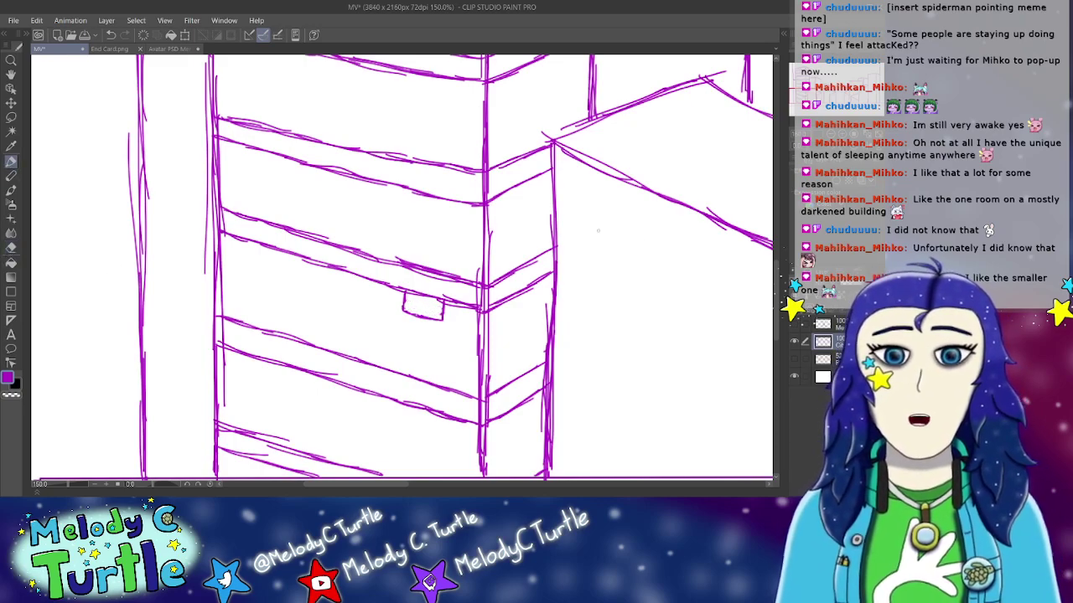
Step: Draw a small window on the narrow face directly under the ninth floor band, against the tall building's front corner
{"action": "scroll", "coordinate": [775, 268], "scroll_direction": "down", "scroll_amount": 3}
{"action": "scroll", "coordinate": [766, 195], "scroll_direction": "up", "scroll_amount": 6}
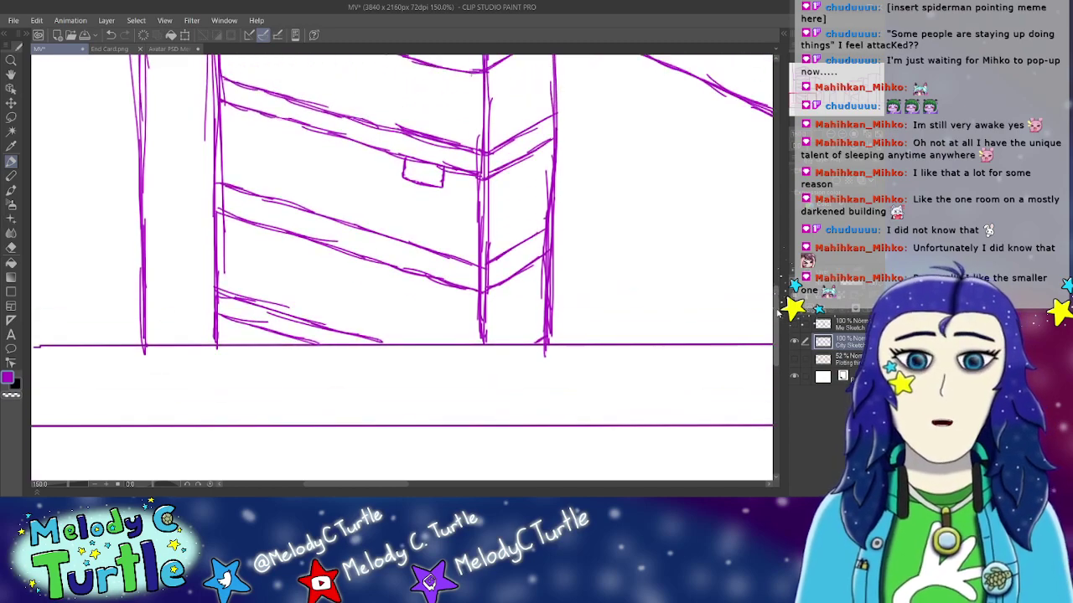
{"action": "scroll", "coordinate": [766, 194], "scroll_direction": "down", "scroll_amount": 5}
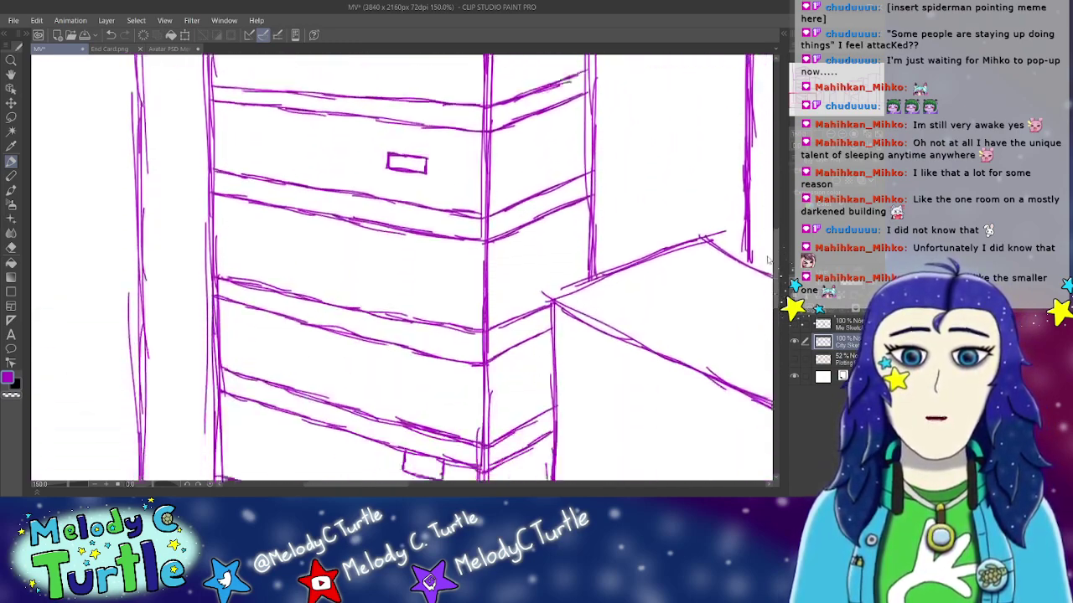
{"action": "scroll", "coordinate": [761, 303], "scroll_direction": "up", "scroll_amount": 1}
{"action": "scroll", "coordinate": [761, 303], "scroll_direction": "up", "scroll_amount": 1}
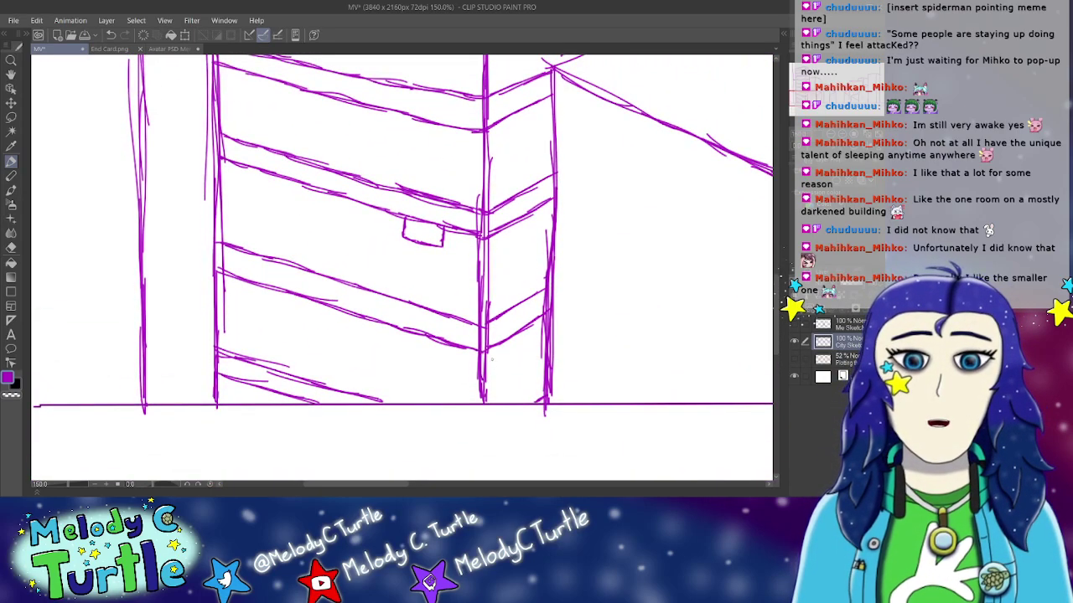
{"action": "mouse_move", "coordinate": [484, 348]}
{"action": "left_mouse_down"}
{"action": "mouse_move", "coordinate": [484, 392]}
{"action": "mouse_move", "coordinate": [514, 353]}
{"action": "left_mouse_up"}
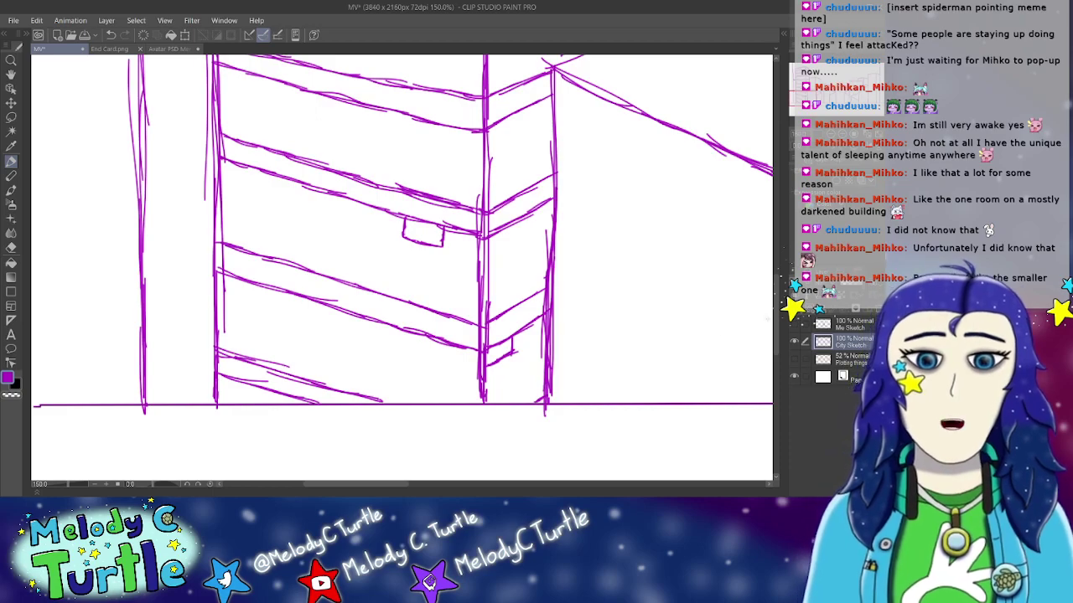
Step: Draw a small window on the tall building's narrow face, just below the roof edge and against the outer side edge
{"action": "mouse_move", "coordinate": [776, 327]}
{"action": "left_mouse_down"}
{"action": "mouse_move", "coordinate": [775, 199]}
{"action": "mouse_move", "coordinate": [653, 189]}
{"action": "left_mouse_up"}
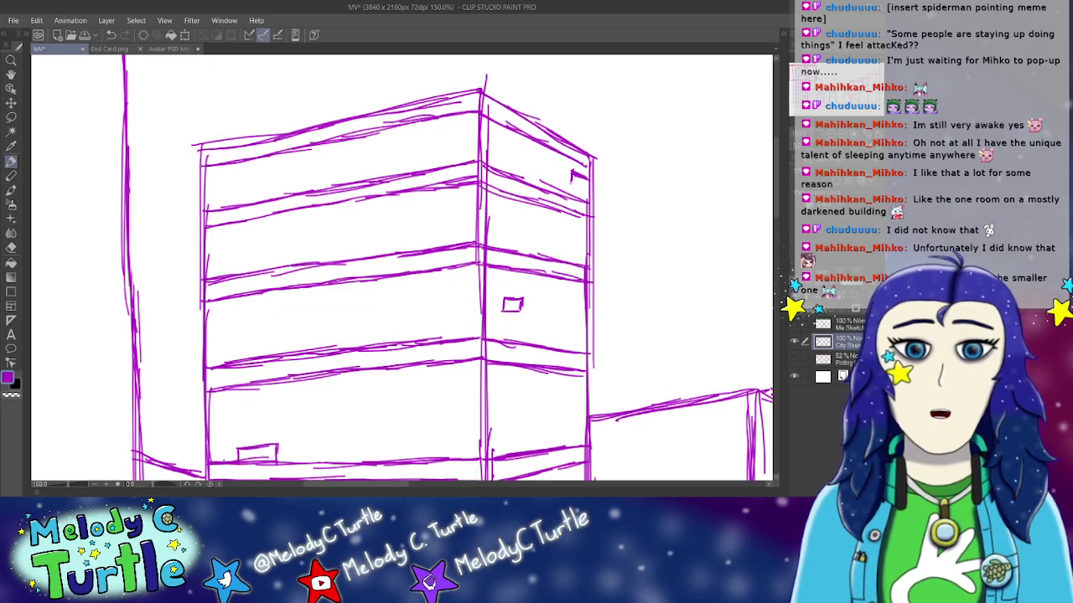
{"action": "left_click_drag", "start_coordinate": [570, 183], "coordinate": [589, 193]}
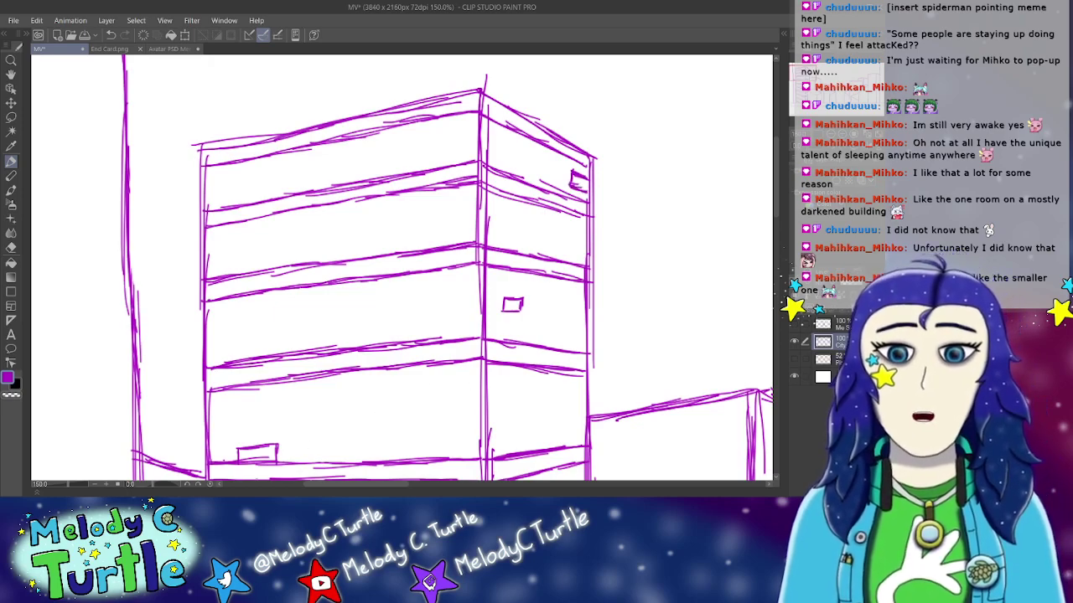
{"action": "left_click", "coordinate": [94, 486]}
{"action": "left_click", "coordinate": [95, 486]}
{"action": "left_click", "coordinate": [95, 486]}
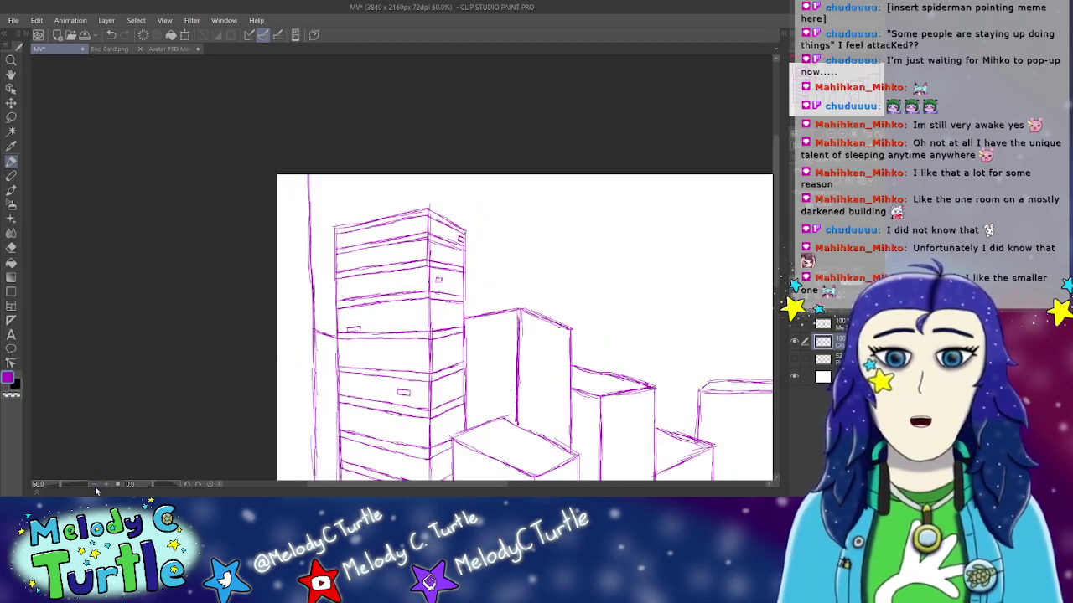
{"action": "left_click", "coordinate": [94, 486]}
{"action": "left_click", "coordinate": [95, 486]}
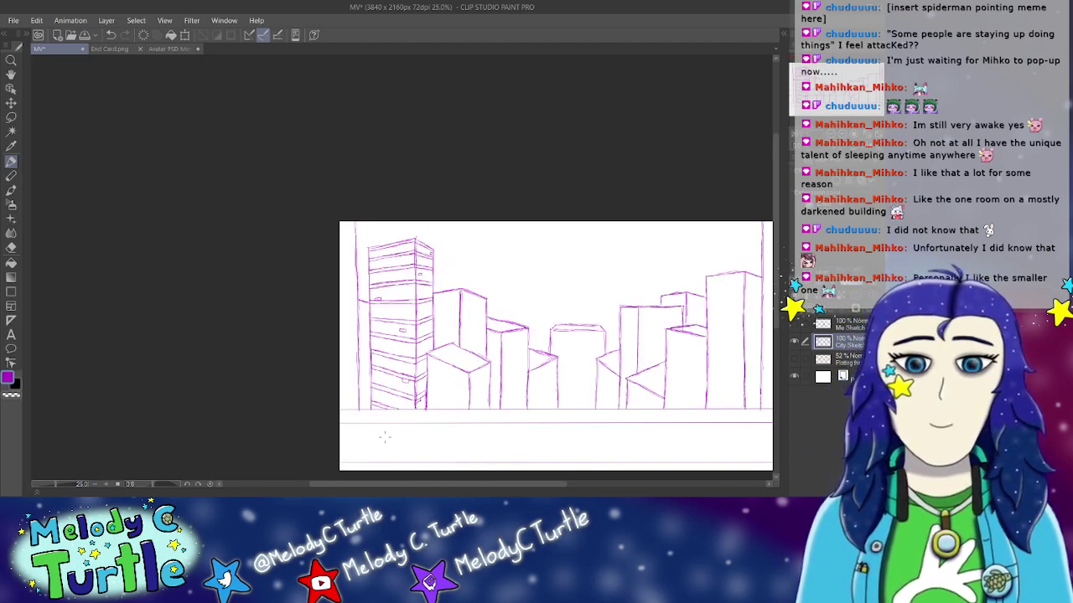
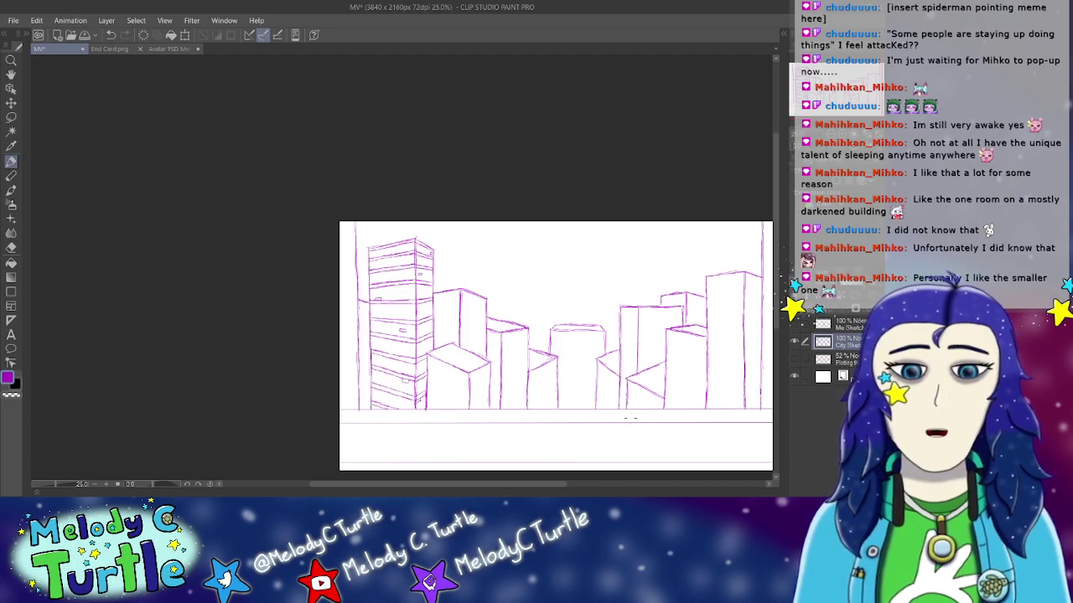
Step: Draw two horizontal floor lines below the roof on the wide face of the flat-roofed building in the right half of the skyline
{"action": "left_click", "coordinate": [107, 484]}
{"action": "left_click", "coordinate": [107, 485]}
{"action": "left_click", "coordinate": [107, 485]}
{"action": "left_click_drag", "start_coordinate": [453, 483], "coordinate": [597, 485]}
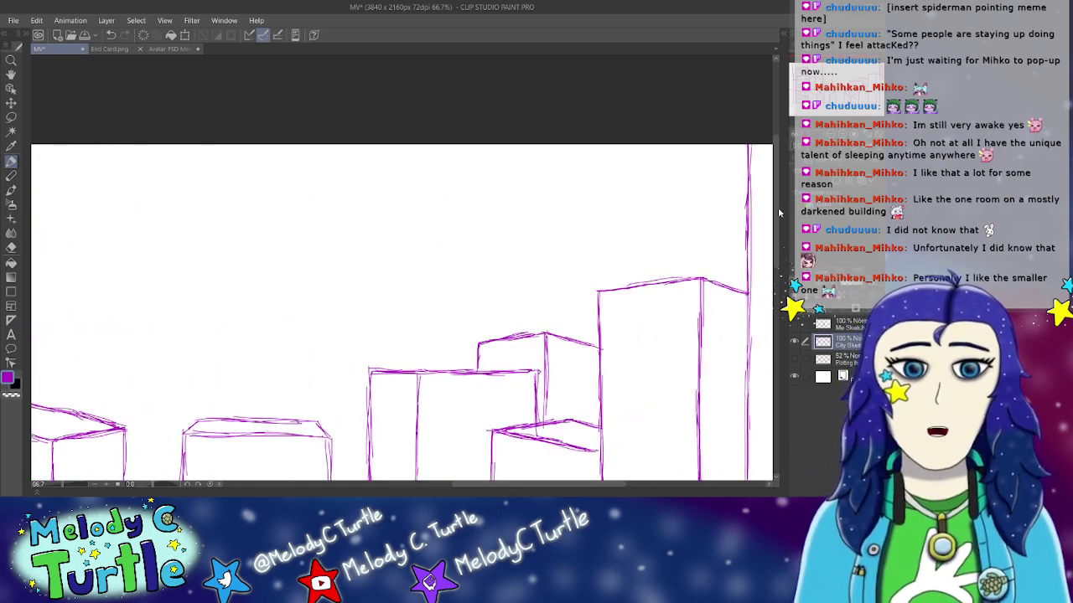
{"action": "left_click_drag", "start_coordinate": [779, 238], "coordinate": [779, 277]}
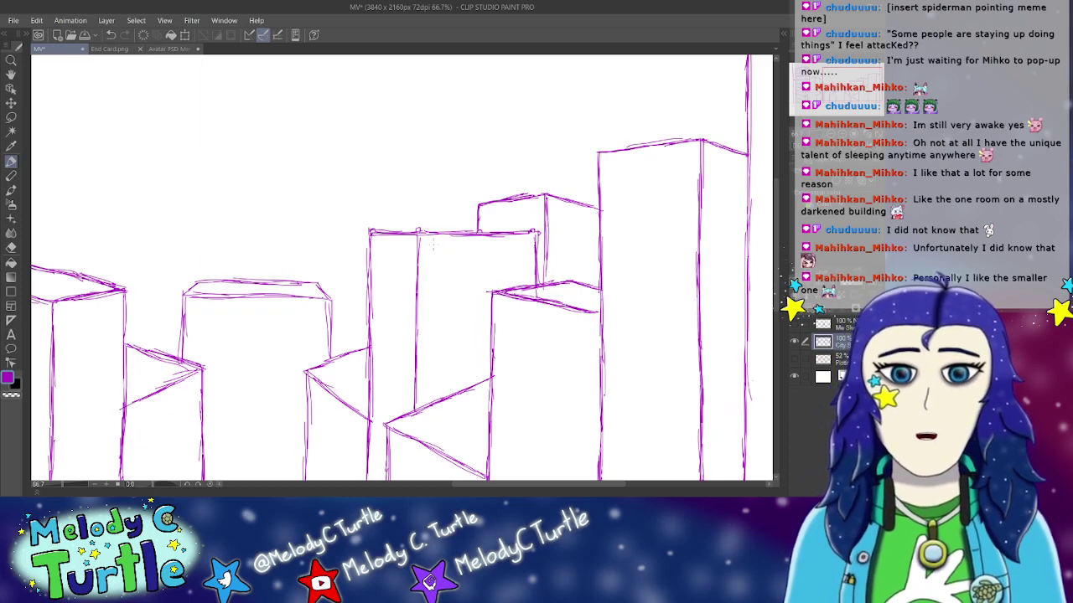
{"action": "left_click_drag", "start_coordinate": [423, 243], "coordinate": [526, 246]}
{"action": "left_click_drag", "start_coordinate": [418, 267], "coordinate": [477, 266]}
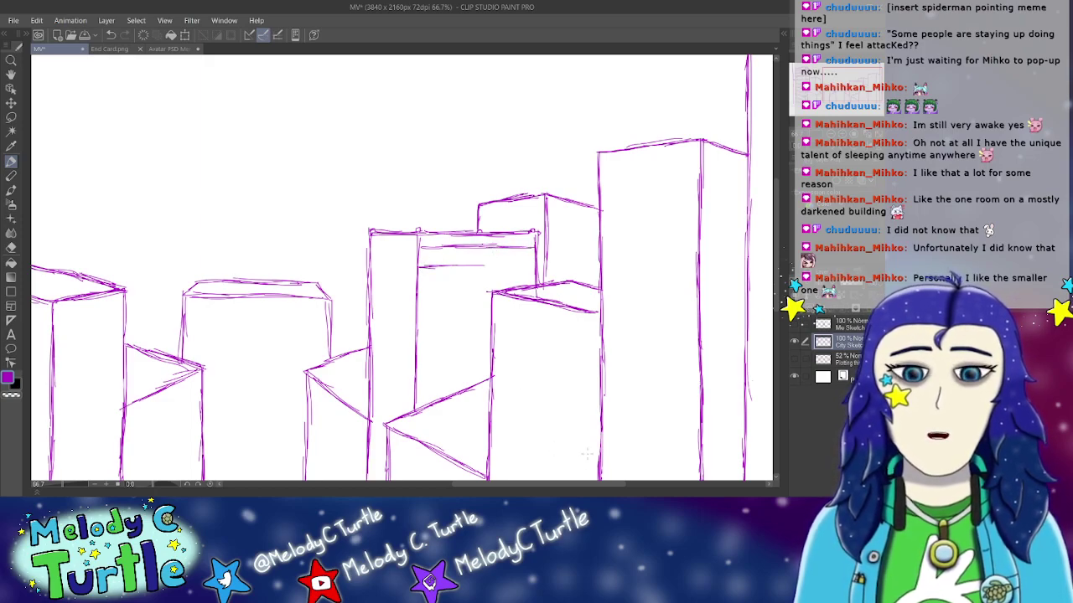
Step: Erase both floor lines from the flat-roofed building's wide face
{"action": "mouse_move", "coordinate": [585, 484]}
{"action": "left_mouse_down"}
{"action": "mouse_move", "coordinate": [447, 484]}
{"action": "mouse_move", "coordinate": [584, 495]}
{"action": "left_mouse_up"}
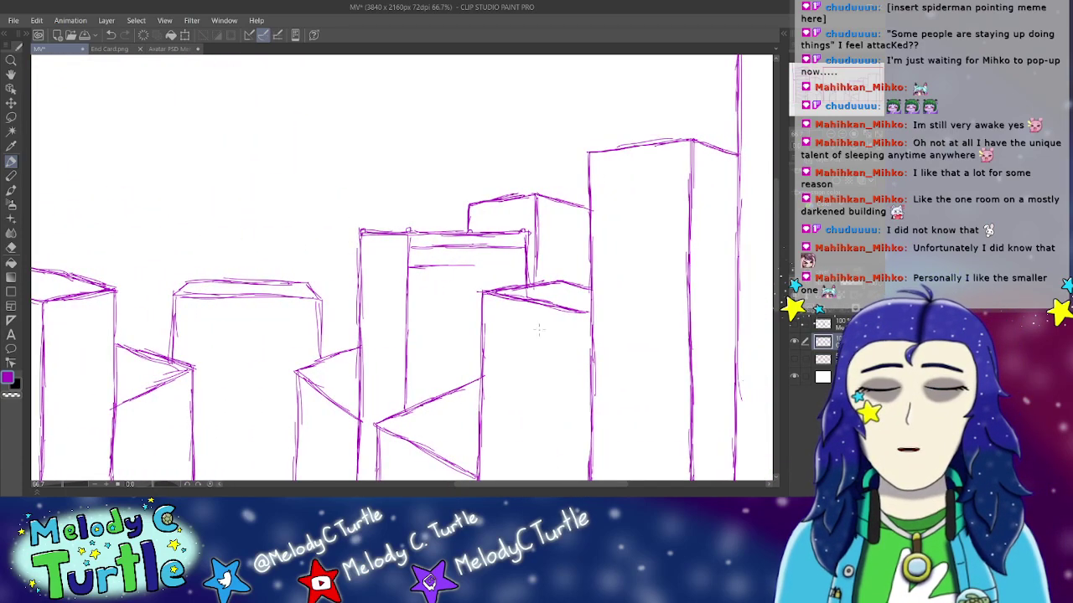
{"action": "left_click", "coordinate": [11, 248]}
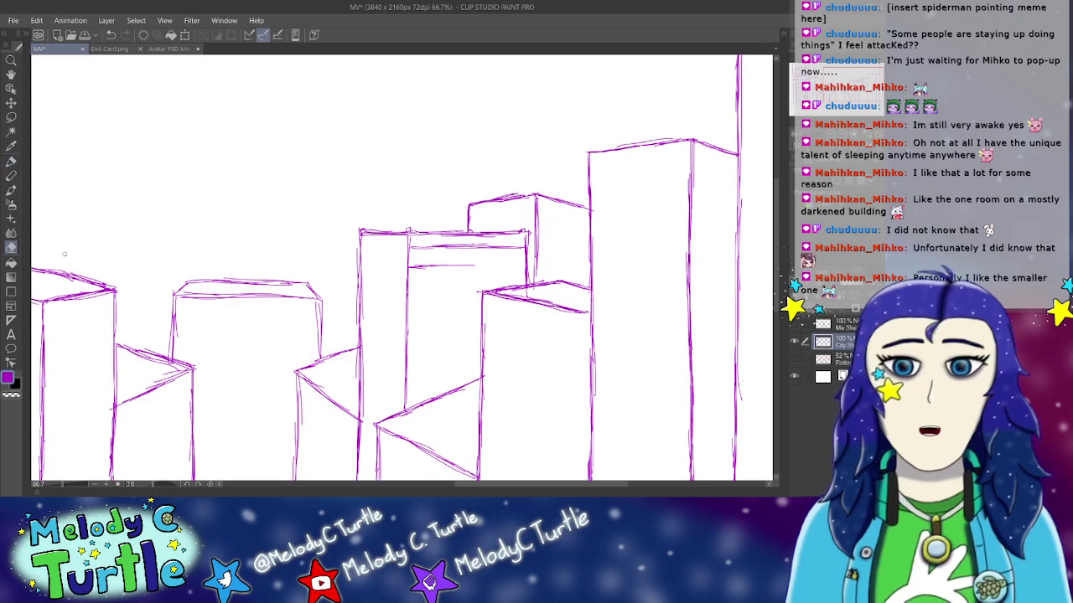
{"action": "left_click_drag", "start_coordinate": [416, 265], "coordinate": [411, 266]}
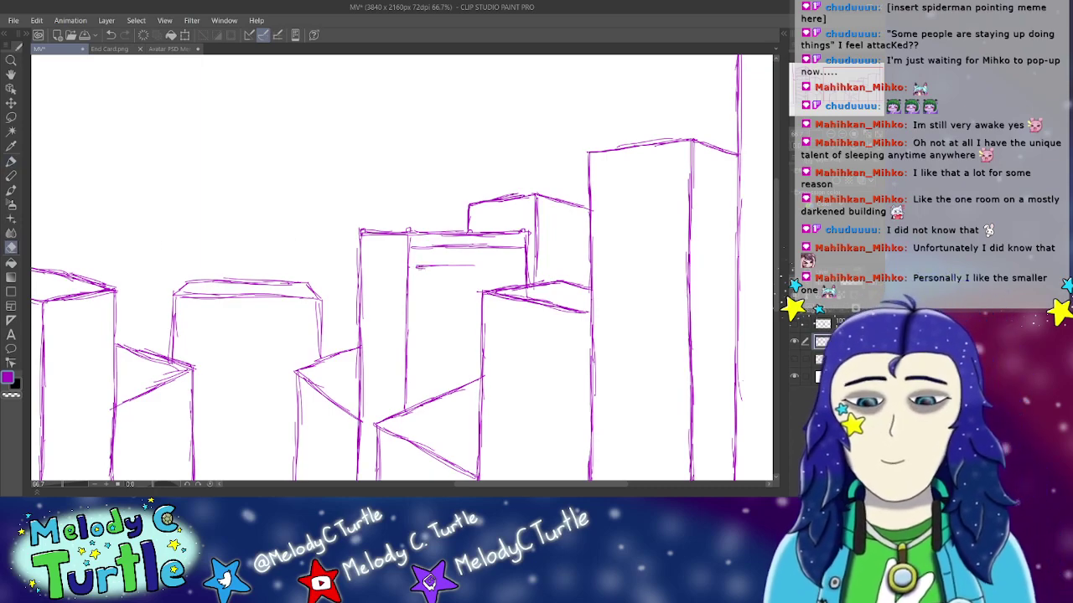
{"action": "left_click_drag", "start_coordinate": [416, 265], "coordinate": [471, 267]}
{"action": "left_click_drag", "start_coordinate": [413, 247], "coordinate": [521, 248]}
{"action": "left_click", "coordinate": [11, 160]}
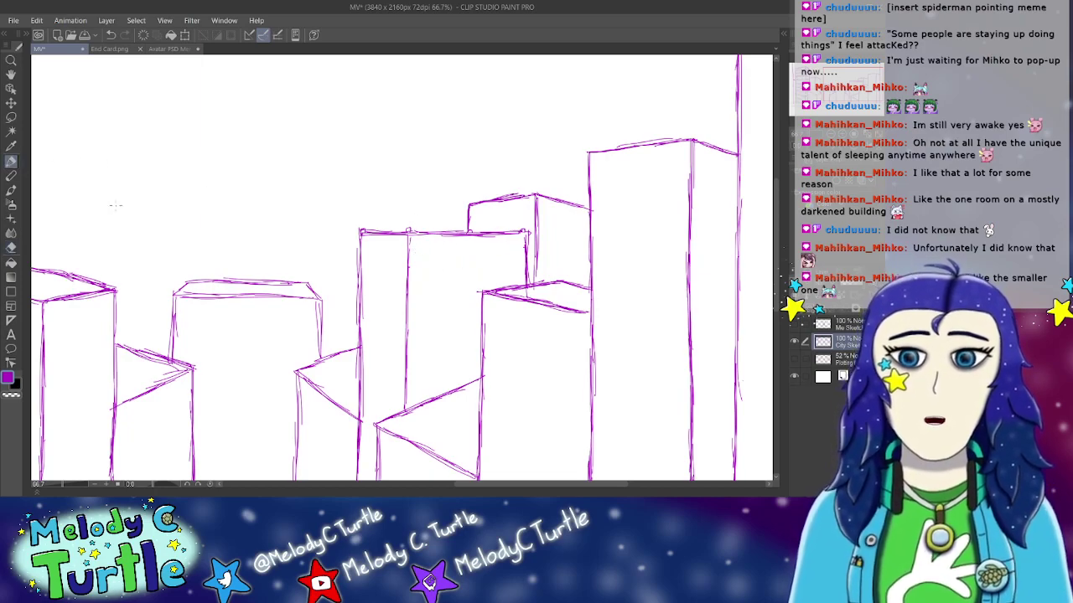
Step: Draw two horizontal floor lines across both faces of the flat-roofed building just below its roof, and erase the stray mark on the lower one
{"action": "left_click_drag", "start_coordinate": [362, 243], "coordinate": [519, 245]}
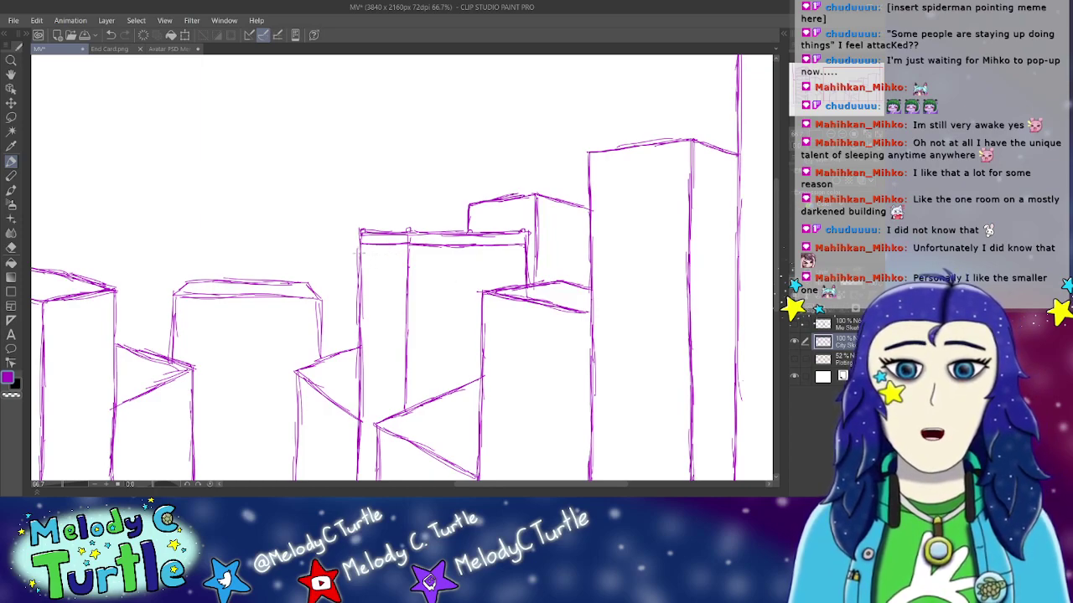
{"action": "left_click_drag", "start_coordinate": [361, 256], "coordinate": [528, 253]}
{"action": "left_click_drag", "start_coordinate": [453, 259], "coordinate": [498, 256]}
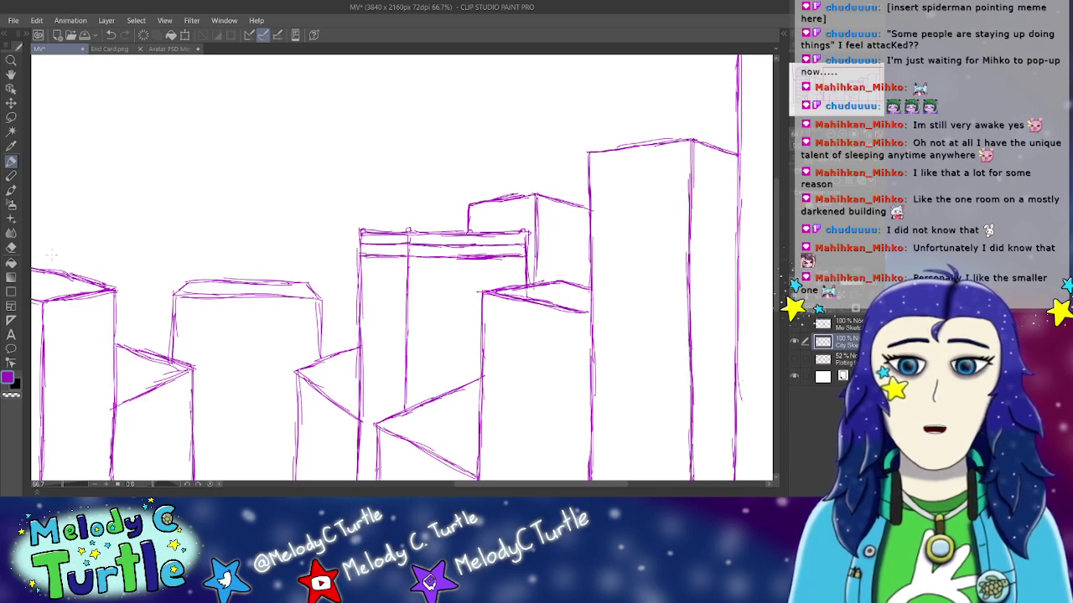
{"action": "left_click", "coordinate": [12, 247]}
{"action": "mouse_move", "coordinate": [460, 262]}
{"action": "left_mouse_down"}
{"action": "mouse_move", "coordinate": [498, 263]}
{"action": "mouse_move", "coordinate": [474, 255]}
{"action": "mouse_move", "coordinate": [488, 254]}
{"action": "left_mouse_up"}
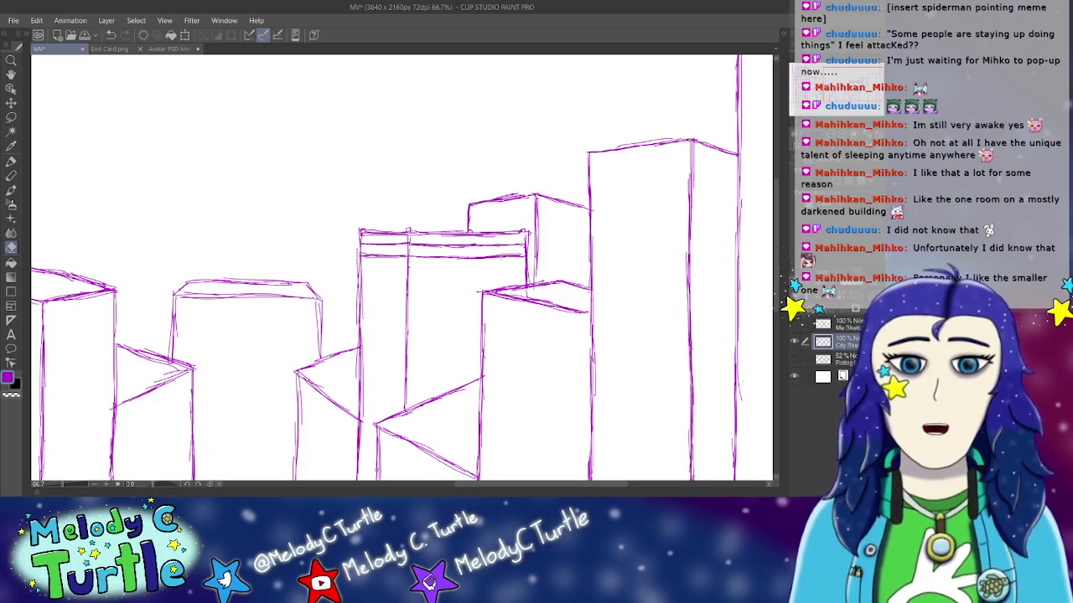
{"action": "left_click", "coordinate": [11, 161]}
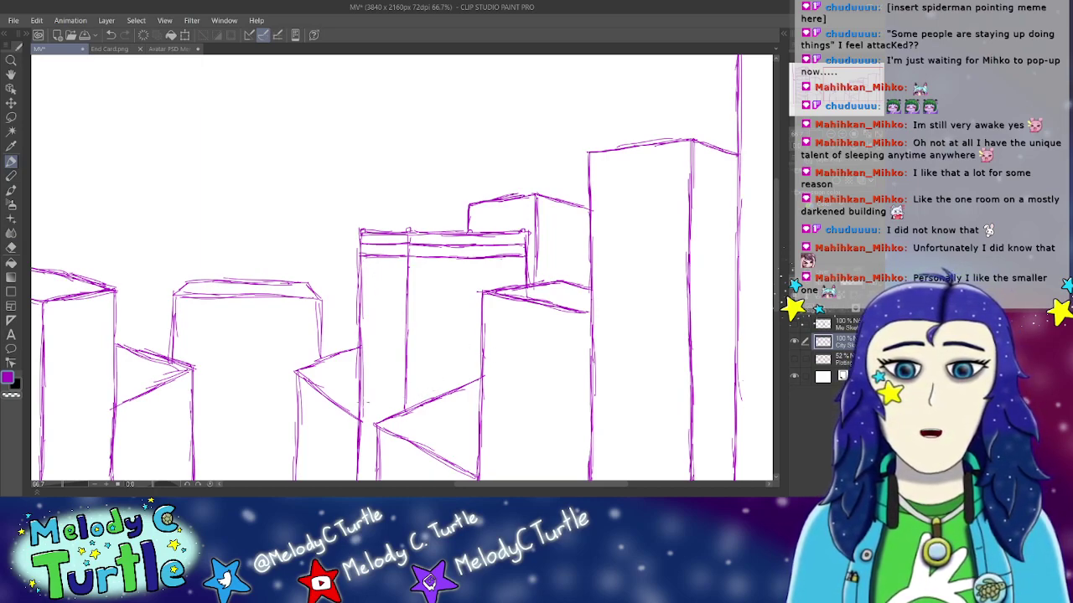
Step: Draw slanting floor lines low on the flat-roofed building's narrow face and near the ground, continuing one onto the wide face
{"action": "left_click_drag", "start_coordinate": [362, 402], "coordinate": [398, 412]}
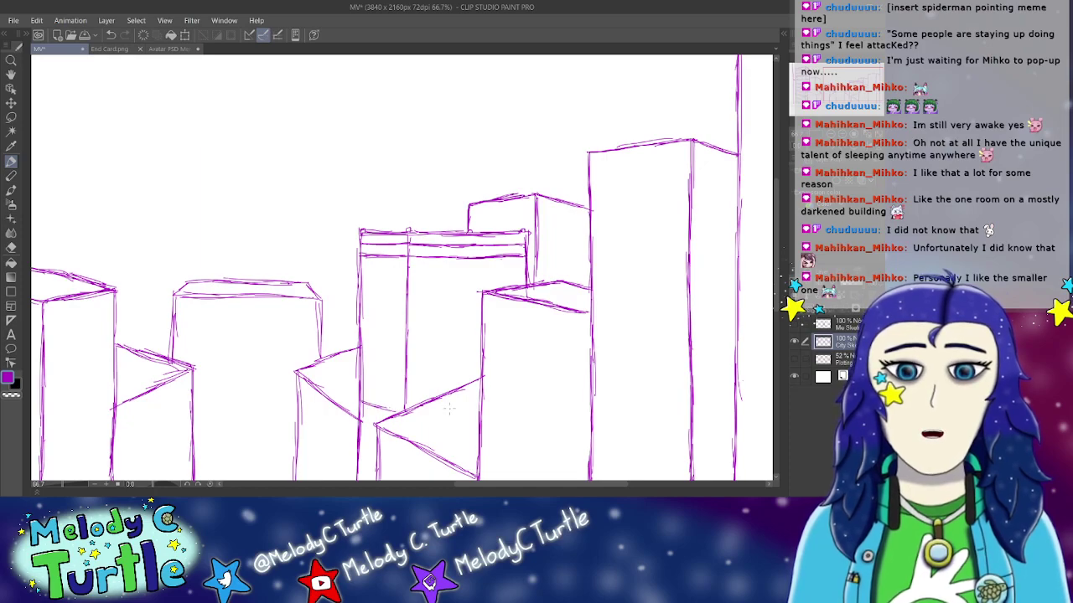
{"action": "scroll", "coordinate": [704, 257], "scroll_direction": "down", "scroll_amount": 3}
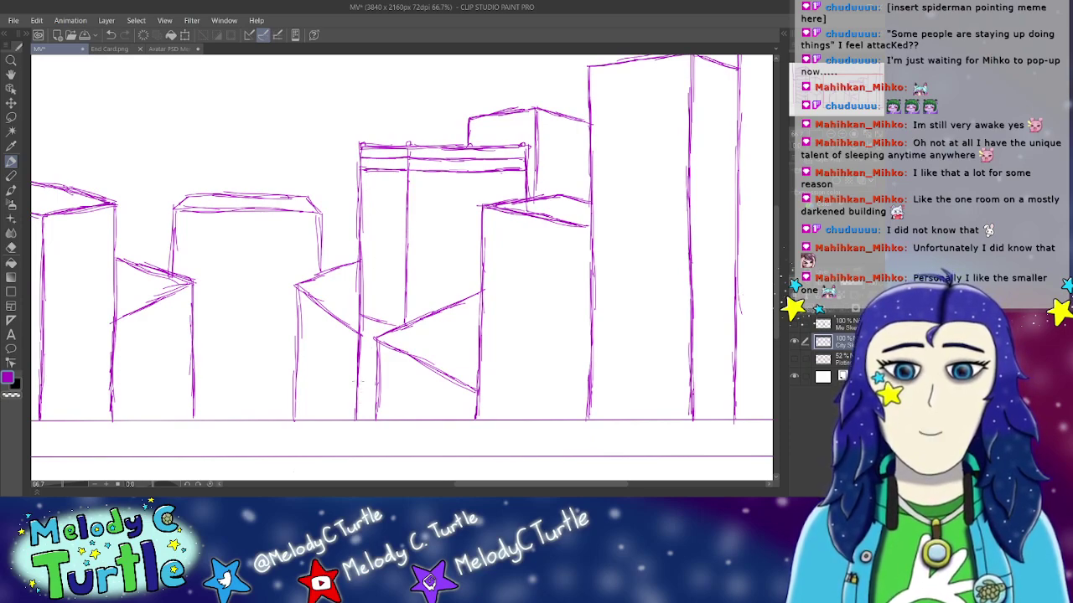
{"action": "left_click_drag", "start_coordinate": [361, 385], "coordinate": [375, 397]}
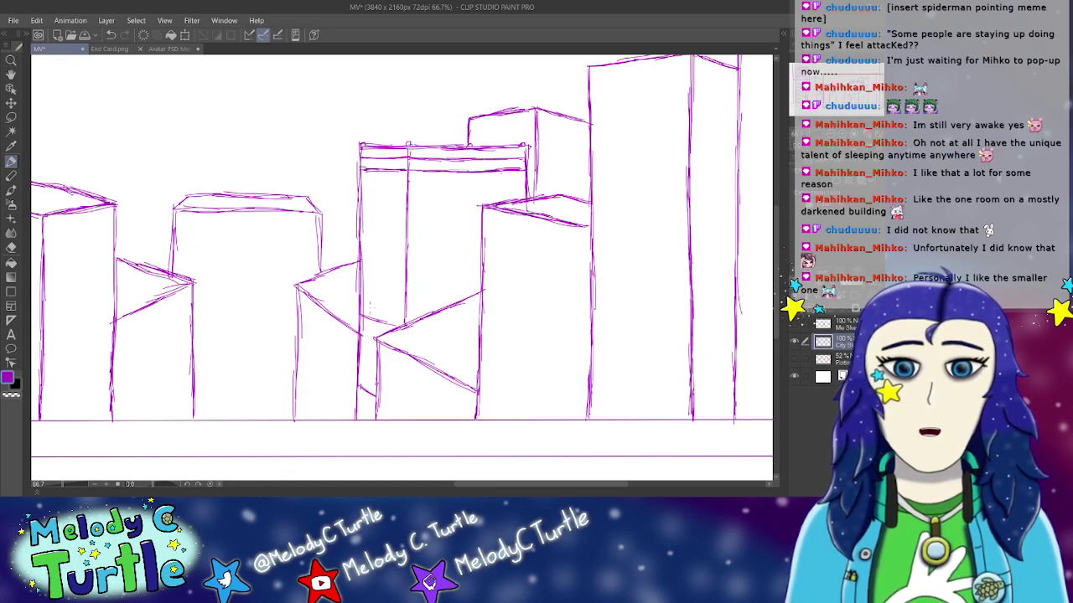
{"action": "left_click_drag", "start_coordinate": [362, 299], "coordinate": [380, 314]}
{"action": "mouse_move", "coordinate": [364, 300]}
{"action": "left_mouse_down"}
{"action": "mouse_move", "coordinate": [402, 315]}
{"action": "mouse_move", "coordinate": [477, 292]}
{"action": "left_mouse_up"}
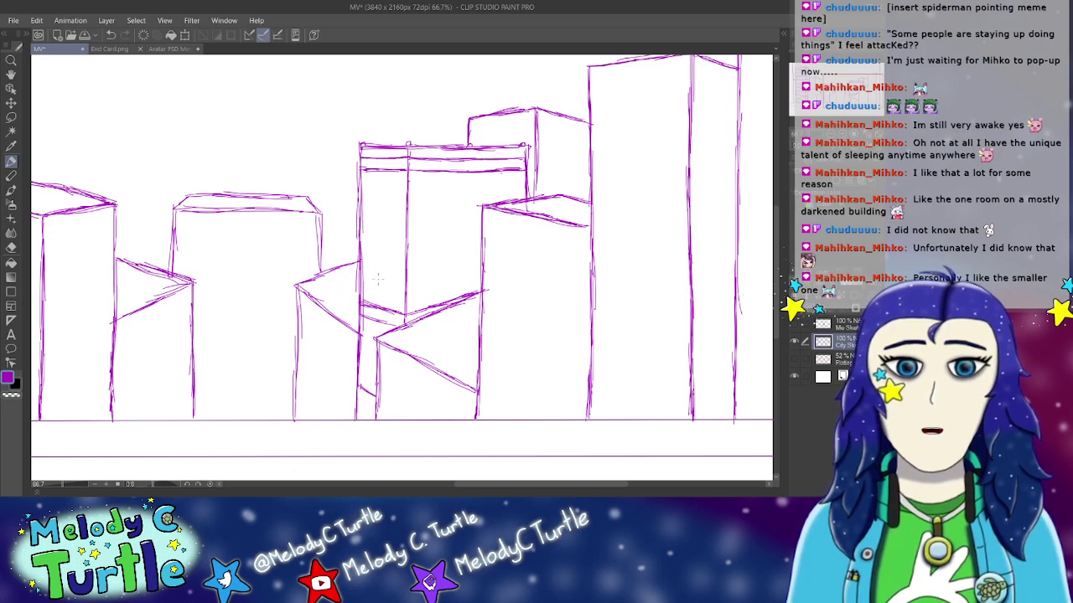
Step: Erase the low floor line on the wide face and redraw it rising gently from the corner above the triangular roof
{"action": "key", "text": "e"}
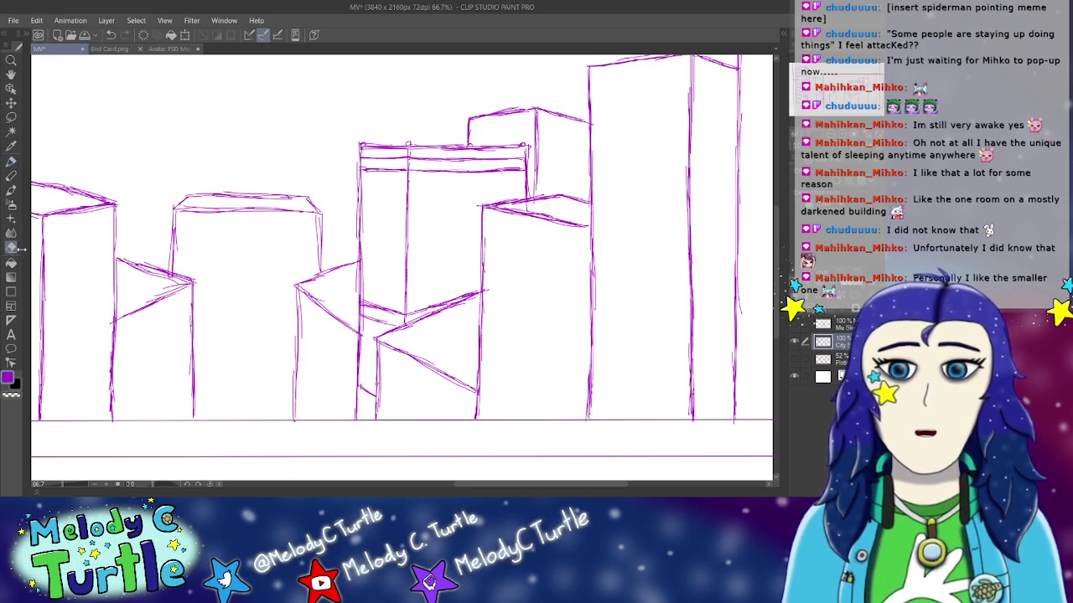
{"action": "left_click_drag", "start_coordinate": [407, 315], "coordinate": [476, 293]}
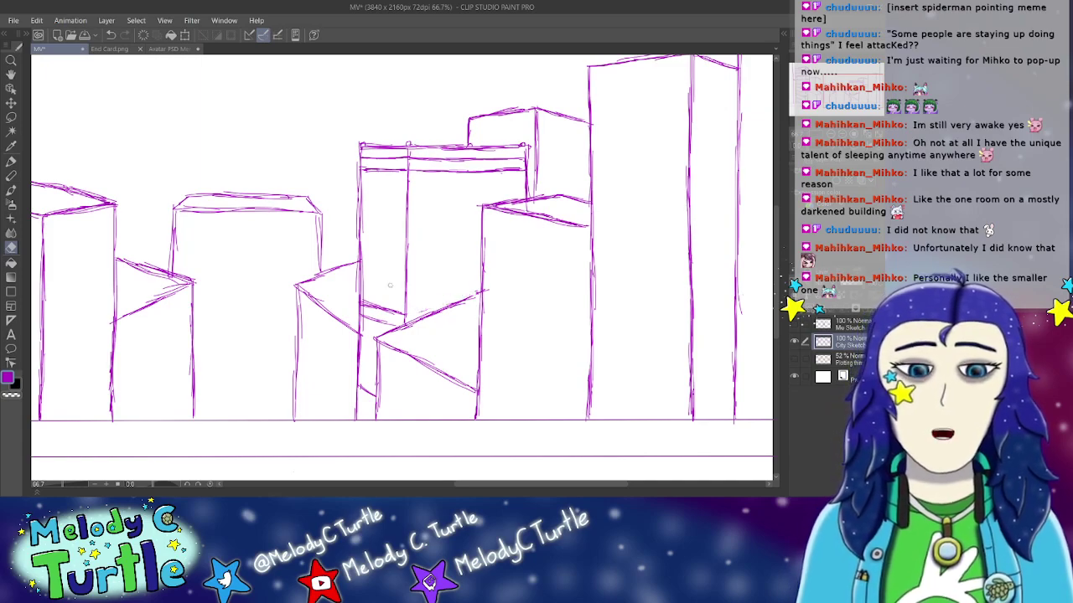
{"action": "key", "text": "p"}
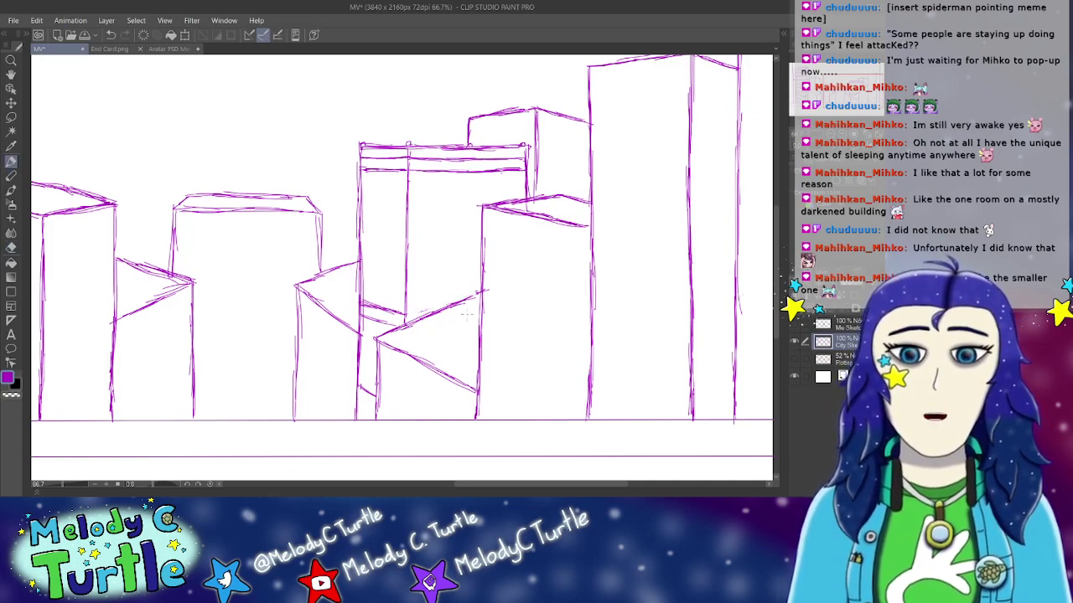
{"action": "left_click_drag", "start_coordinate": [406, 317], "coordinate": [426, 313]}
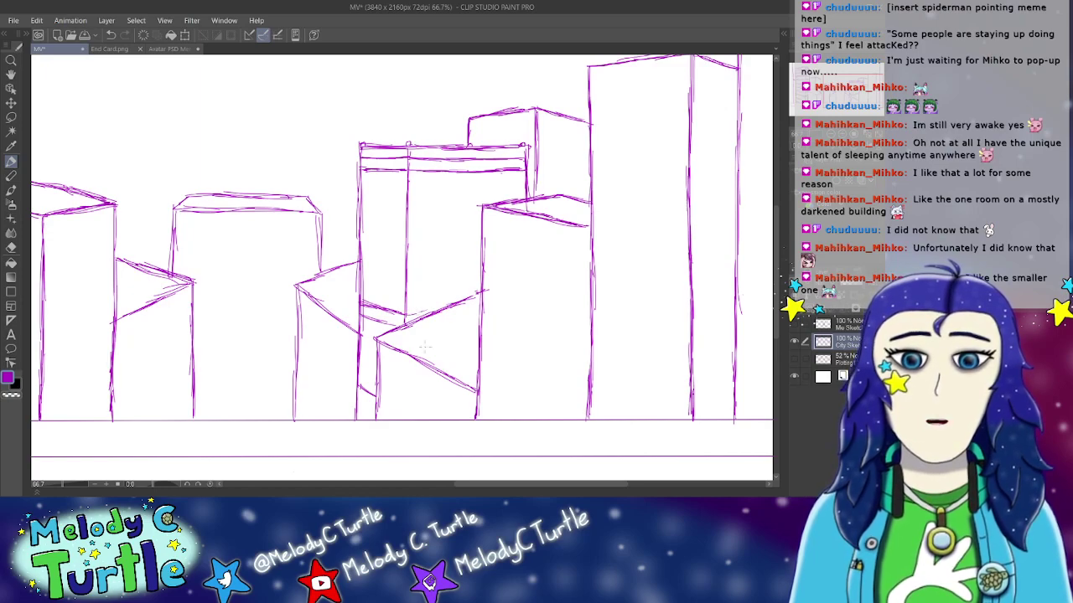
{"action": "left_click_drag", "start_coordinate": [406, 320], "coordinate": [444, 309]}
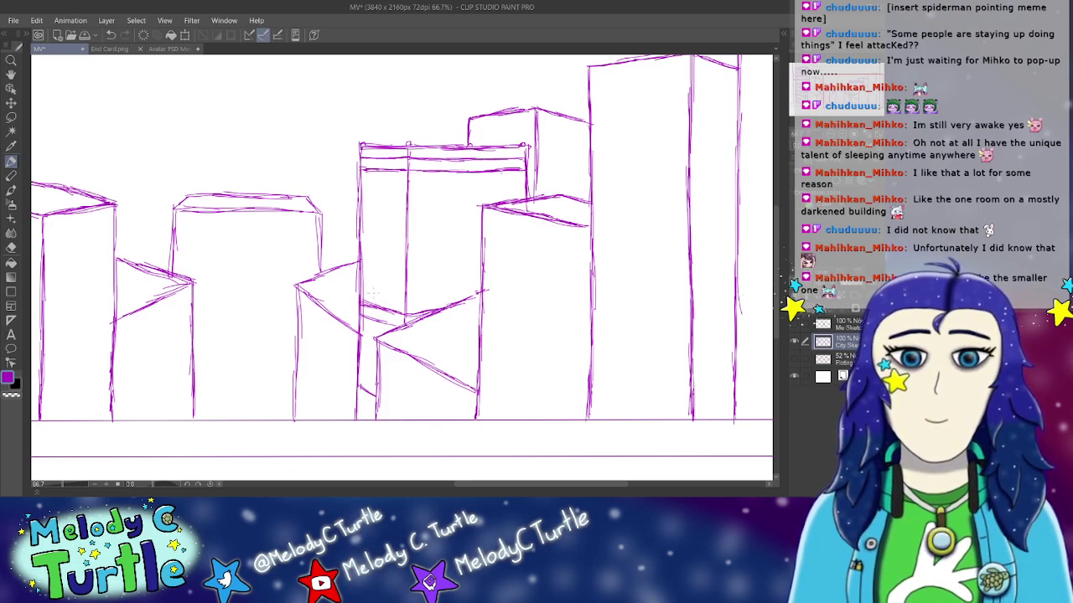
Step: Add further slanting floor lines above the low ones on the narrow face, extending one across the wide face
{"action": "left_click_drag", "start_coordinate": [361, 292], "coordinate": [407, 304]}
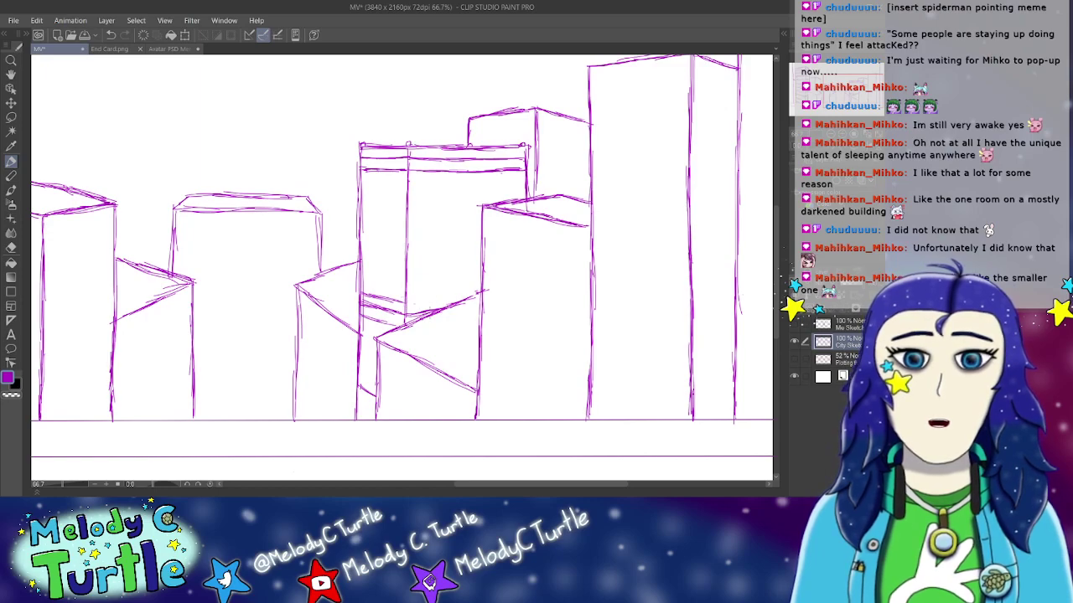
{"action": "left_click_drag", "start_coordinate": [407, 306], "coordinate": [476, 293]}
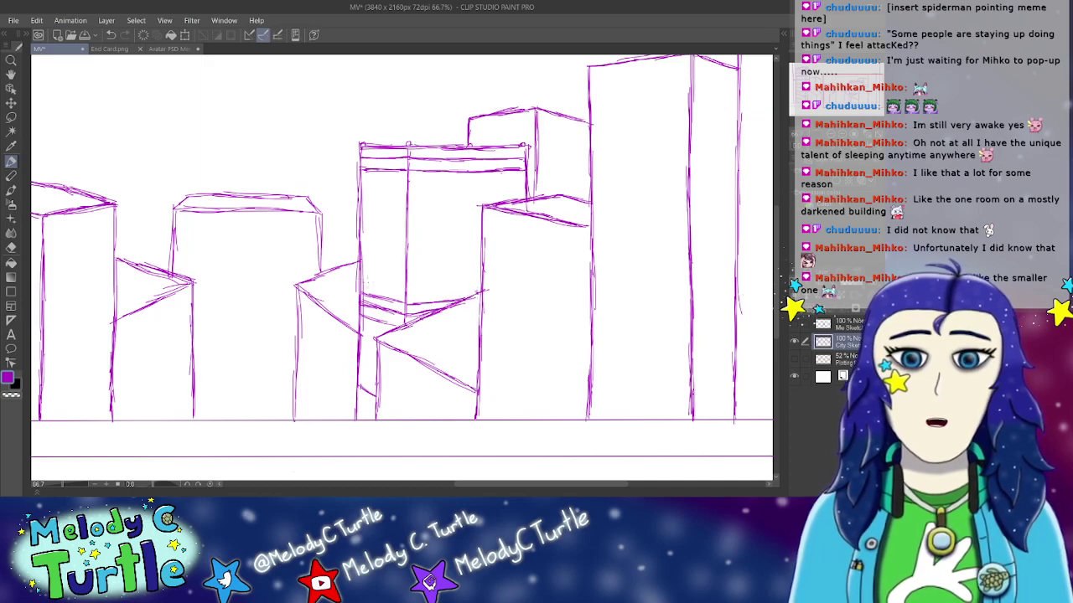
{"action": "left_click_drag", "start_coordinate": [362, 288], "coordinate": [395, 282]}
{"action": "left_click_drag", "start_coordinate": [362, 284], "coordinate": [399, 283]}
{"action": "mouse_move", "coordinate": [372, 289]}
{"action": "left_mouse_down"}
{"action": "mouse_move", "coordinate": [406, 286]}
{"action": "mouse_move", "coordinate": [375, 267]}
{"action": "mouse_move", "coordinate": [406, 272]}
{"action": "left_mouse_up"}
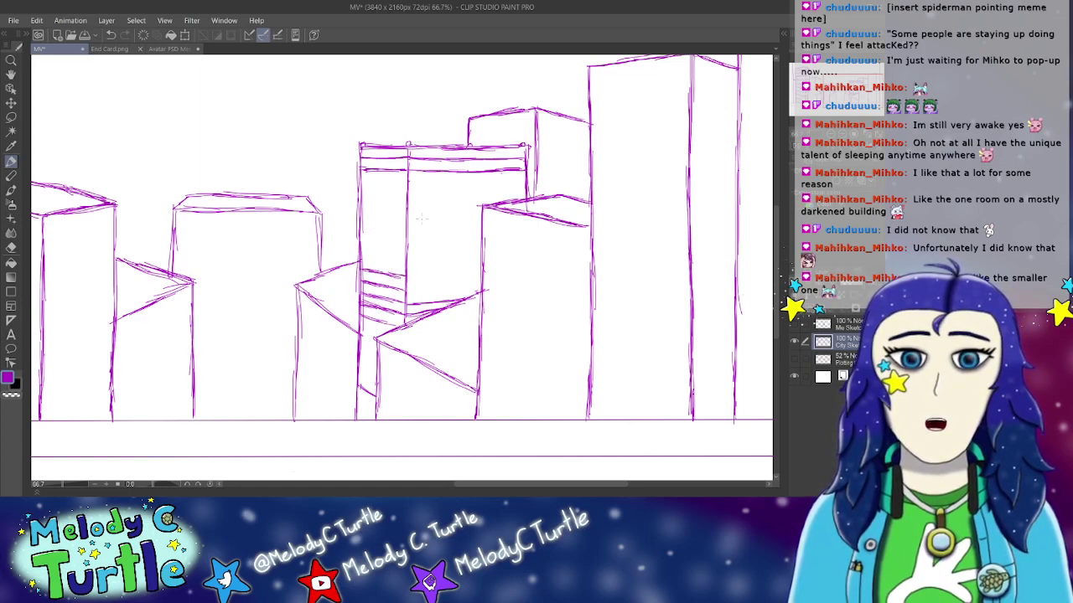
Step: Fill the rest of the narrow face with evenly spaced floor lines between the upper pair and the slanting lower ones
{"action": "left_click_drag", "start_coordinate": [360, 182], "coordinate": [392, 178]}
{"action": "mouse_move", "coordinate": [372, 182]}
{"action": "left_mouse_down"}
{"action": "mouse_move", "coordinate": [407, 179]}
{"action": "mouse_move", "coordinate": [384, 192]}
{"action": "mouse_move", "coordinate": [402, 191]}
{"action": "left_mouse_up"}
{"action": "mouse_move", "coordinate": [370, 197]}
{"action": "left_mouse_down"}
{"action": "mouse_move", "coordinate": [406, 193]}
{"action": "mouse_move", "coordinate": [383, 191]}
{"action": "left_mouse_up"}
{"action": "mouse_move", "coordinate": [378, 198]}
{"action": "left_mouse_down"}
{"action": "mouse_move", "coordinate": [405, 192]}
{"action": "mouse_move", "coordinate": [377, 199]}
{"action": "mouse_move", "coordinate": [399, 204]}
{"action": "left_mouse_up"}
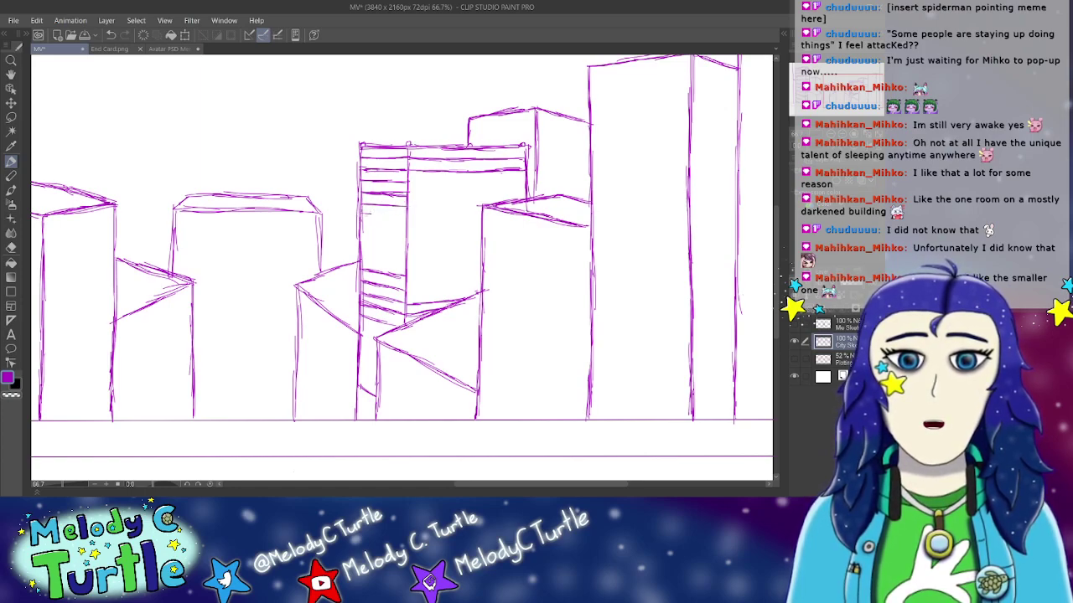
{"action": "left_click_drag", "start_coordinate": [360, 218], "coordinate": [377, 213]}
{"action": "mouse_move", "coordinate": [362, 219]}
{"action": "left_mouse_down"}
{"action": "mouse_move", "coordinate": [405, 220]}
{"action": "mouse_move", "coordinate": [381, 231]}
{"action": "mouse_move", "coordinate": [406, 233]}
{"action": "mouse_move", "coordinate": [382, 245]}
{"action": "mouse_move", "coordinate": [406, 248]}
{"action": "mouse_move", "coordinate": [383, 258]}
{"action": "mouse_move", "coordinate": [404, 262]}
{"action": "left_mouse_up"}
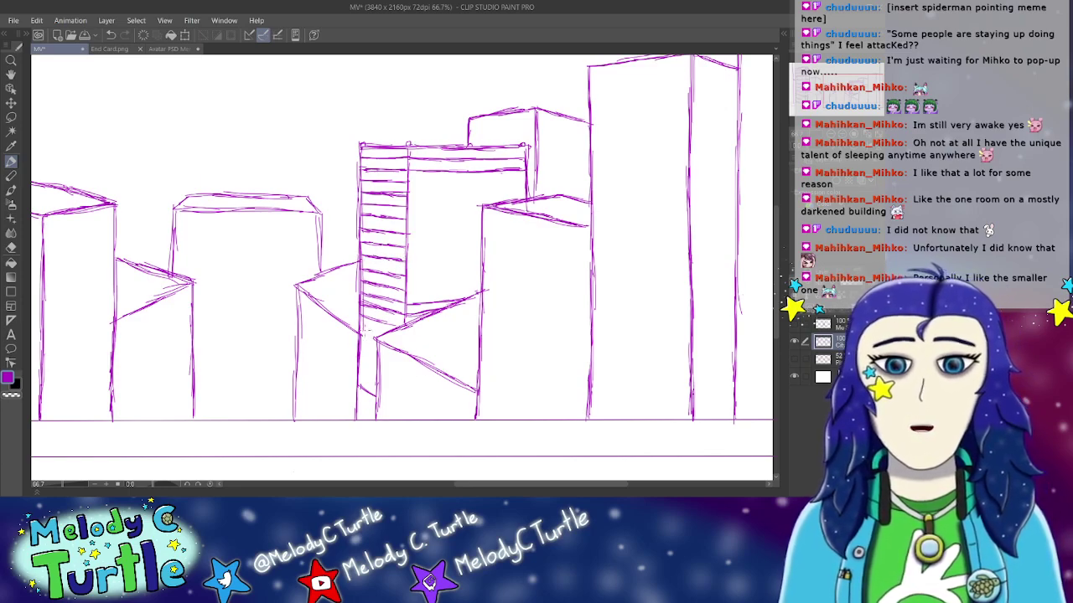
Step: Draw closely spaced slanting floor lines down the thin visible strip of the narrow face to the ground
{"action": "left_click_drag", "start_coordinate": [361, 330], "coordinate": [379, 332]}
{"action": "mouse_move", "coordinate": [359, 333]}
{"action": "left_mouse_down"}
{"action": "mouse_move", "coordinate": [379, 335]}
{"action": "mouse_move", "coordinate": [374, 366]}
{"action": "left_mouse_up"}
{"action": "mouse_move", "coordinate": [361, 358]}
{"action": "left_mouse_down"}
{"action": "mouse_move", "coordinate": [378, 364]}
{"action": "mouse_move", "coordinate": [375, 409]}
{"action": "left_mouse_up"}
{"action": "mouse_move", "coordinate": [357, 401]}
{"action": "left_mouse_down"}
{"action": "mouse_move", "coordinate": [373, 410]}
{"action": "mouse_move", "coordinate": [367, 420]}
{"action": "left_mouse_up"}
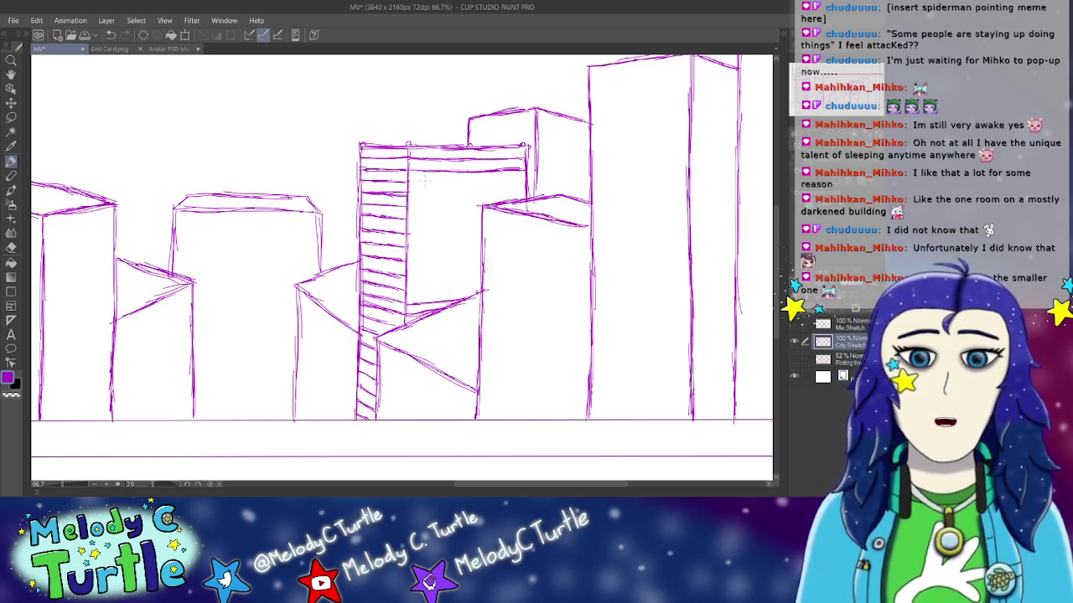
Step: Draw four more horizontal floor lines on the wide face below the upper pair, stopping at the overlapping front building
{"action": "left_click_drag", "start_coordinate": [410, 181], "coordinate": [527, 186]}
{"action": "left_click_drag", "start_coordinate": [407, 196], "coordinate": [524, 199]}
{"action": "left_click_drag", "start_coordinate": [406, 208], "coordinate": [484, 207]}
{"action": "left_click_drag", "start_coordinate": [405, 220], "coordinate": [439, 221]}
{"action": "left_click_drag", "start_coordinate": [416, 222], "coordinate": [472, 220]}
{"action": "left_click_drag", "start_coordinate": [440, 221], "coordinate": [481, 219]}
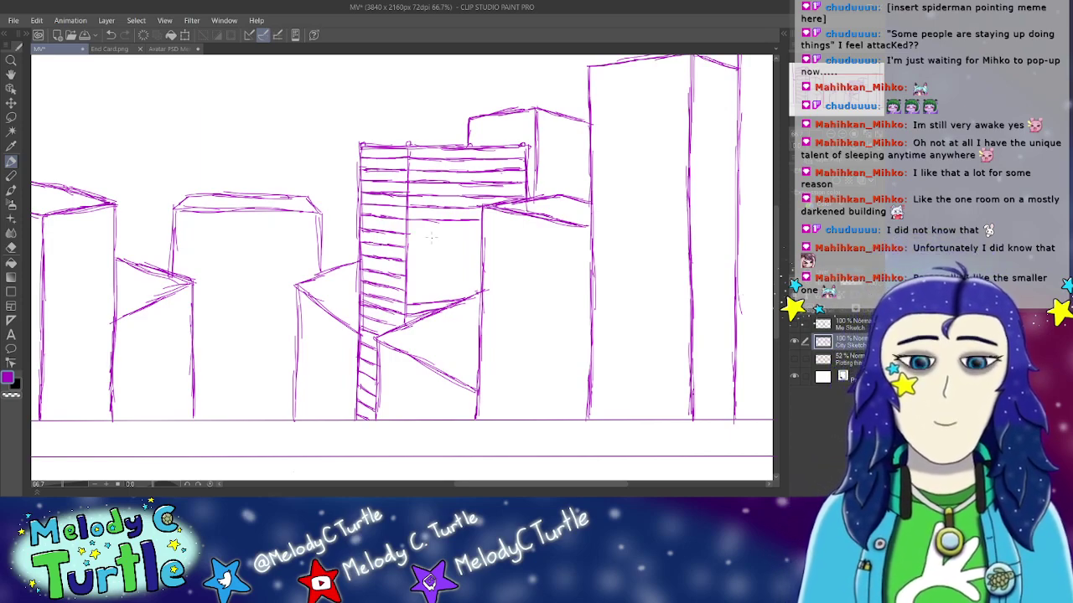
Step: Continue the horizontal floor lines down the rest of the wide face to the triangular roof, ending at the front building's edge
{"action": "mouse_move", "coordinate": [409, 234]}
{"action": "left_mouse_down"}
{"action": "mouse_move", "coordinate": [453, 231]}
{"action": "mouse_move", "coordinate": [431, 233]}
{"action": "left_mouse_up"}
{"action": "left_click_drag", "start_coordinate": [426, 235], "coordinate": [477, 232]}
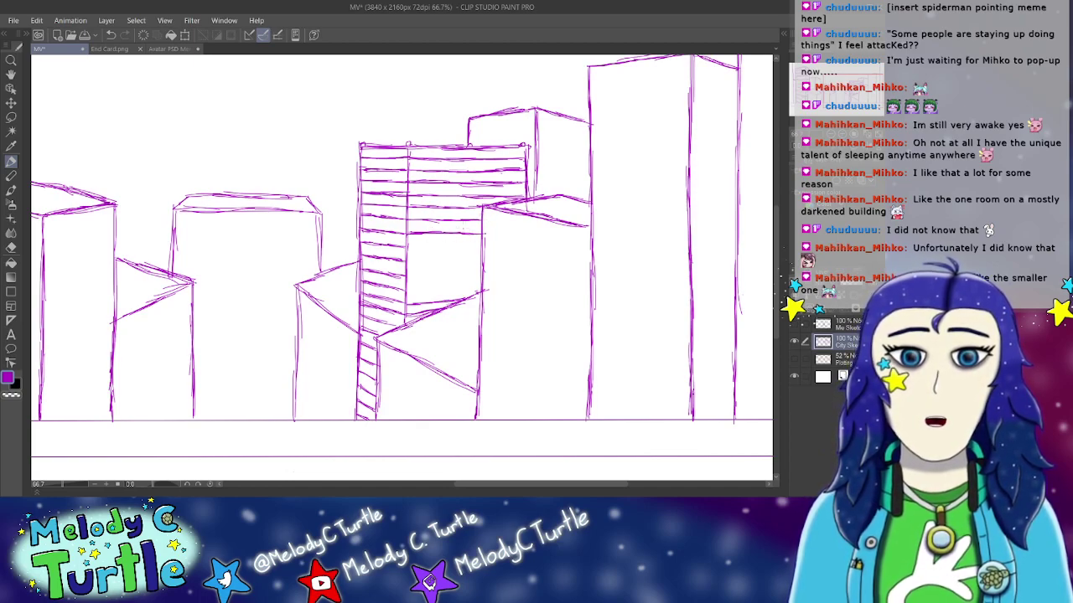
{"action": "left_click_drag", "start_coordinate": [406, 247], "coordinate": [483, 245]}
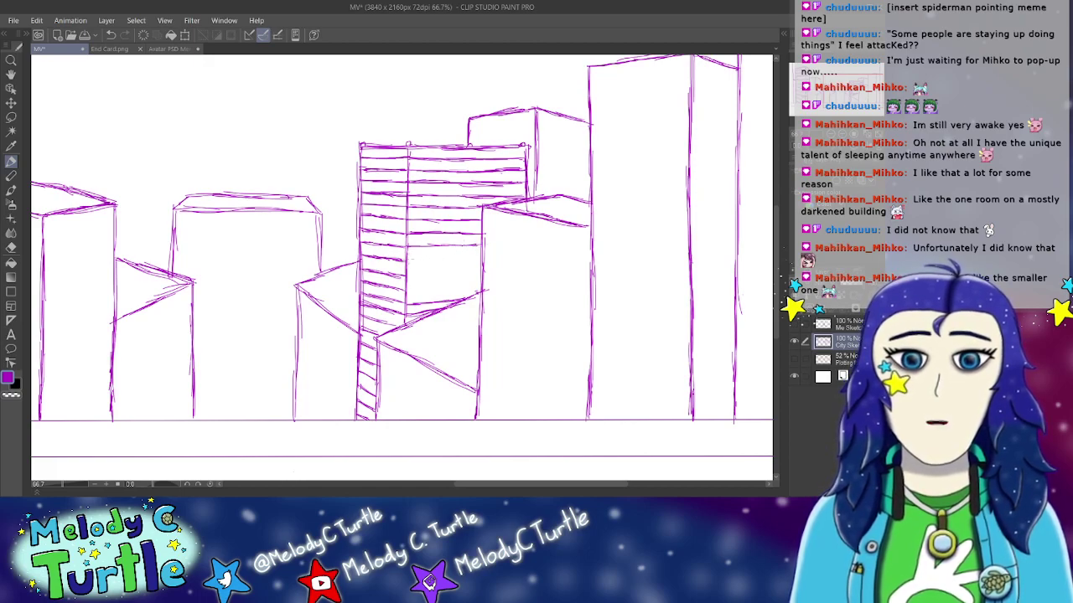
{"action": "left_click_drag", "start_coordinate": [414, 262], "coordinate": [475, 262]}
{"action": "left_click_drag", "start_coordinate": [465, 260], "coordinate": [479, 259]}
{"action": "left_click_drag", "start_coordinate": [407, 275], "coordinate": [483, 273]}
{"action": "left_click_drag", "start_coordinate": [406, 289], "coordinate": [457, 288]}
{"action": "left_click_drag", "start_coordinate": [434, 285], "coordinate": [481, 286]}
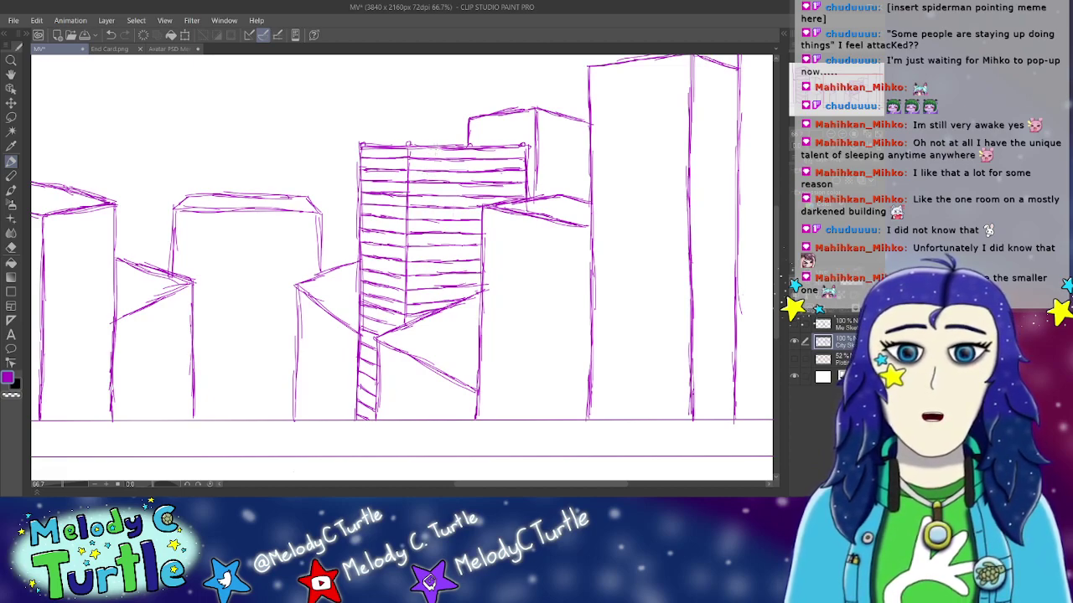
Step: Draw three evenly spaced vertical lines across the floor lines of the tower's wide face, stopping at the front building
{"action": "left_click_drag", "start_coordinate": [437, 153], "coordinate": [435, 241]}
{"action": "left_click_drag", "start_coordinate": [434, 186], "coordinate": [435, 260]}
{"action": "left_click_drag", "start_coordinate": [433, 204], "coordinate": [430, 322]}
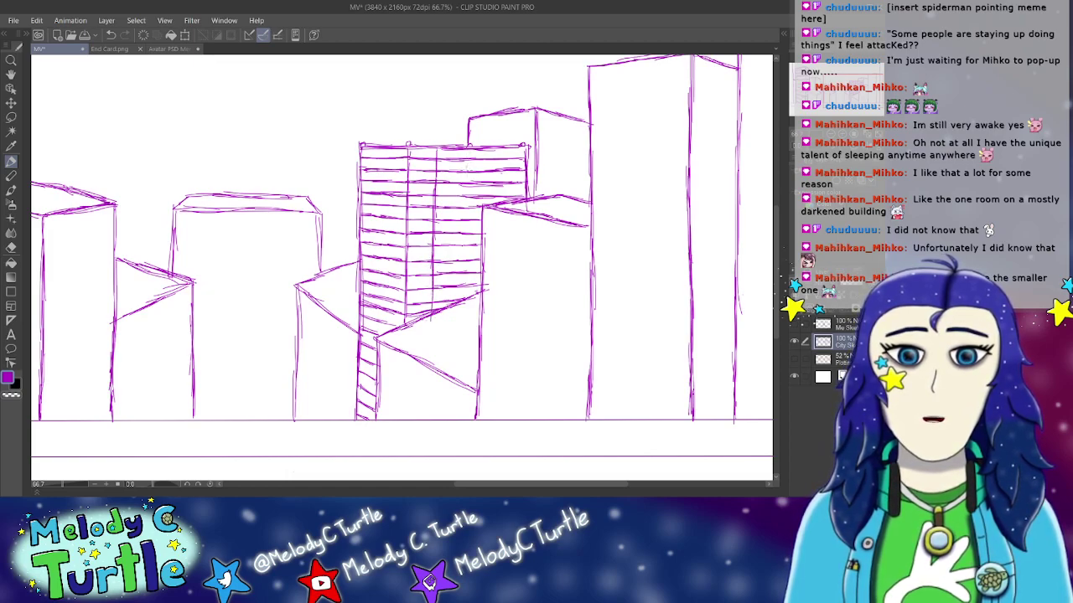
{"action": "left_click_drag", "start_coordinate": [464, 149], "coordinate": [459, 272]}
{"action": "left_click_drag", "start_coordinate": [459, 226], "coordinate": [460, 299]}
{"action": "left_click_drag", "start_coordinate": [459, 273], "coordinate": [458, 293]}
{"action": "left_click_drag", "start_coordinate": [495, 152], "coordinate": [490, 208]}
{"action": "left_click_drag", "start_coordinate": [489, 157], "coordinate": [488, 184]}
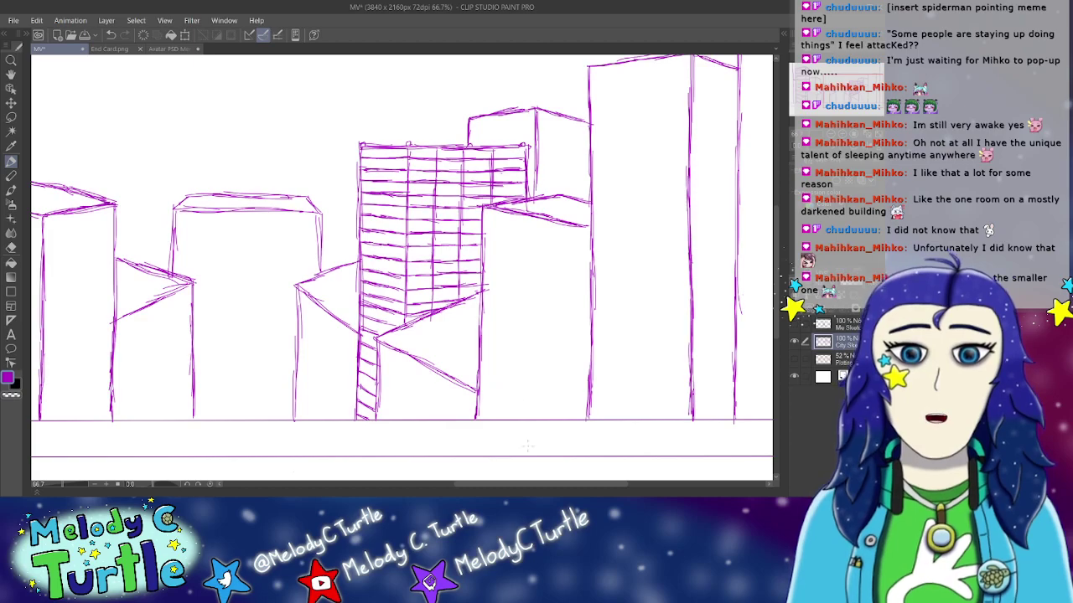
Step: Draw a vertical dividing line on the tower's narrow face near the corner edge, from the roof down to the triangular roof
{"action": "mouse_move", "coordinate": [557, 483]}
{"action": "left_mouse_down"}
{"action": "mouse_move", "coordinate": [474, 480]}
{"action": "mouse_move", "coordinate": [539, 482]}
{"action": "left_mouse_up"}
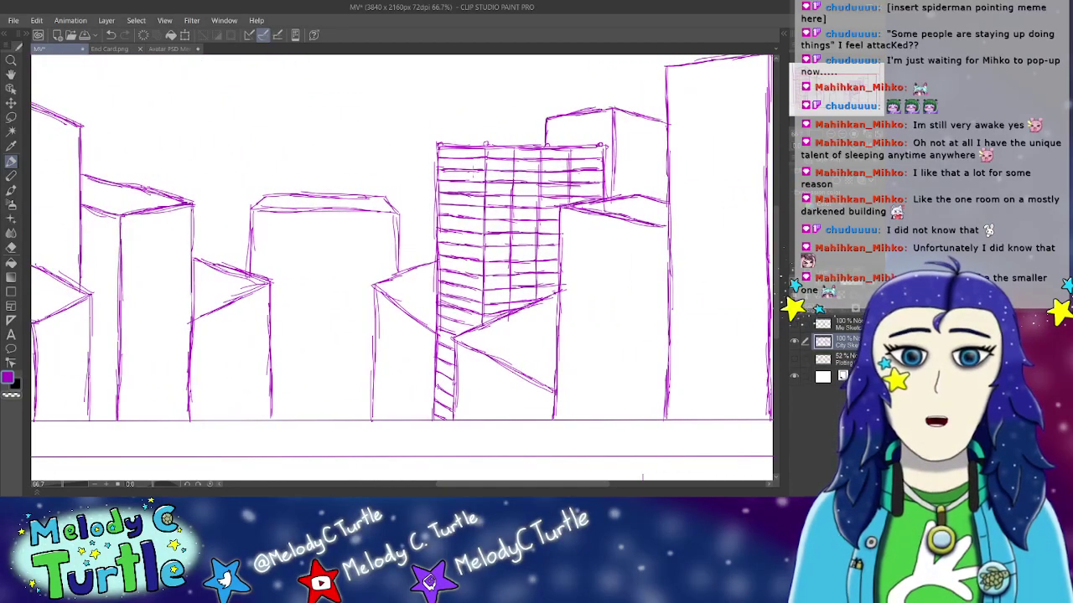
{"action": "left_click_drag", "start_coordinate": [469, 152], "coordinate": [468, 223]}
{"action": "left_click_drag", "start_coordinate": [470, 171], "coordinate": [470, 245]}
{"action": "left_click_drag", "start_coordinate": [470, 218], "coordinate": [467, 333]}
{"action": "left_click_drag", "start_coordinate": [469, 285], "coordinate": [463, 327]}
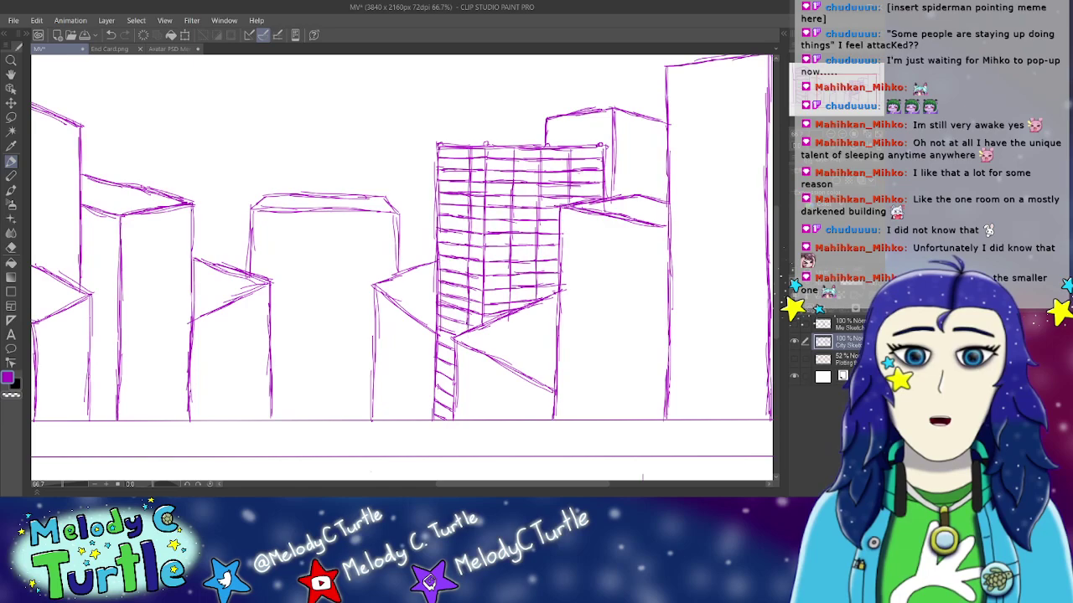
Step: Draw a second vertical line through the middle of the narrow face and continue it down the thin strip to the ground
{"action": "left_click_drag", "start_coordinate": [454, 160], "coordinate": [456, 216]}
{"action": "left_click_drag", "start_coordinate": [454, 173], "coordinate": [455, 255]}
{"action": "left_click_drag", "start_coordinate": [453, 183], "coordinate": [452, 295]}
{"action": "left_click_drag", "start_coordinate": [454, 309], "coordinate": [451, 394]}
{"action": "left_click_drag", "start_coordinate": [451, 351], "coordinate": [449, 419]}
{"action": "mouse_move", "coordinate": [453, 377]}
{"action": "left_mouse_down"}
{"action": "mouse_move", "coordinate": [456, 418]}
{"action": "mouse_move", "coordinate": [451, 407]}
{"action": "left_mouse_up"}
{"action": "left_click_drag", "start_coordinate": [449, 402], "coordinate": [445, 428]}
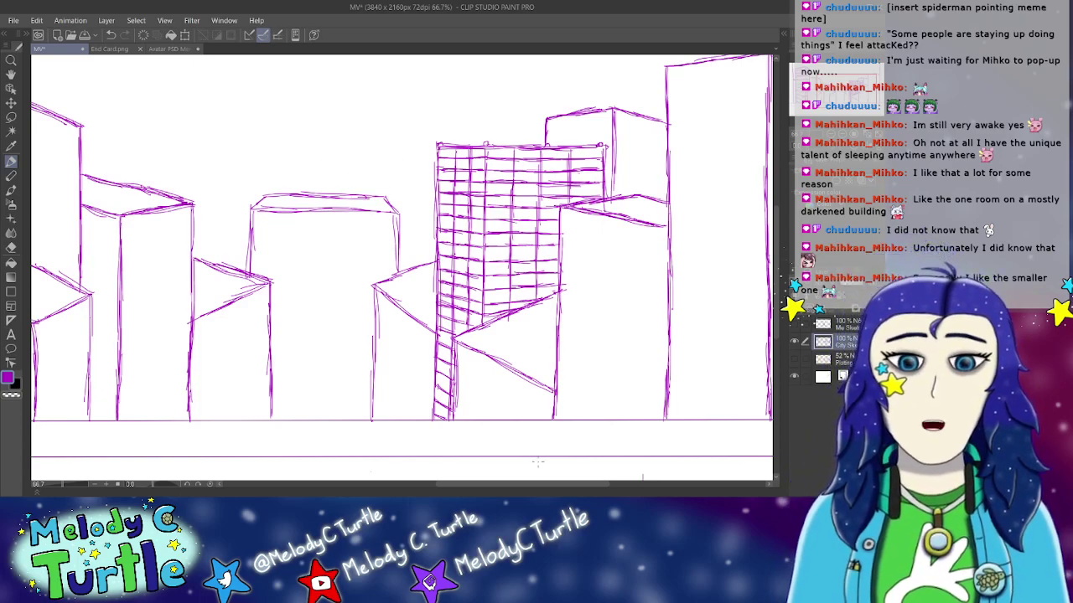
Step: Erase the small stray pen mark below the two ground lines
{"action": "mouse_move", "coordinate": [642, 477]}
{"action": "left_mouse_down"}
{"action": "mouse_move", "coordinate": [573, 478]}
{"action": "mouse_move", "coordinate": [571, 414]}
{"action": "left_mouse_up"}
{"action": "scroll", "coordinate": [223, 352], "scroll_direction": "down", "scroll_amount": 1}
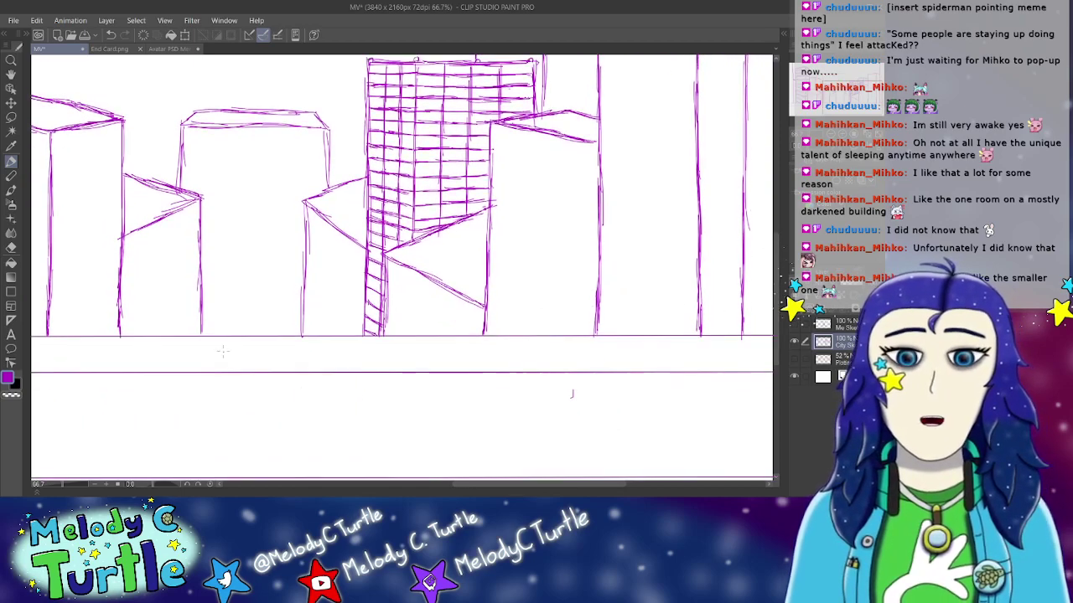
{"action": "left_click", "coordinate": [11, 248]}
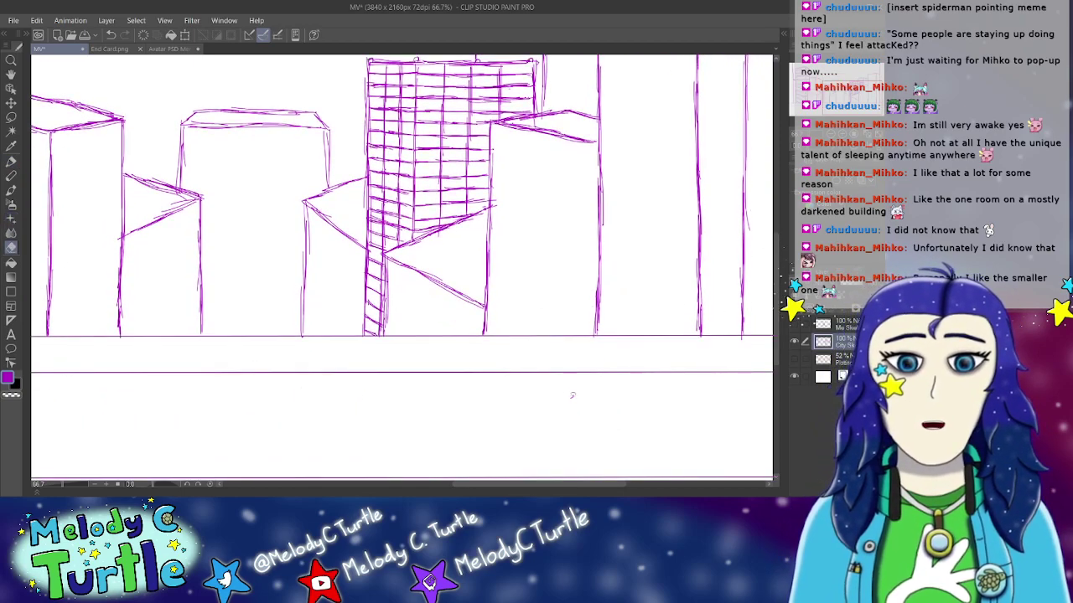
{"action": "left_click", "coordinate": [11, 161]}
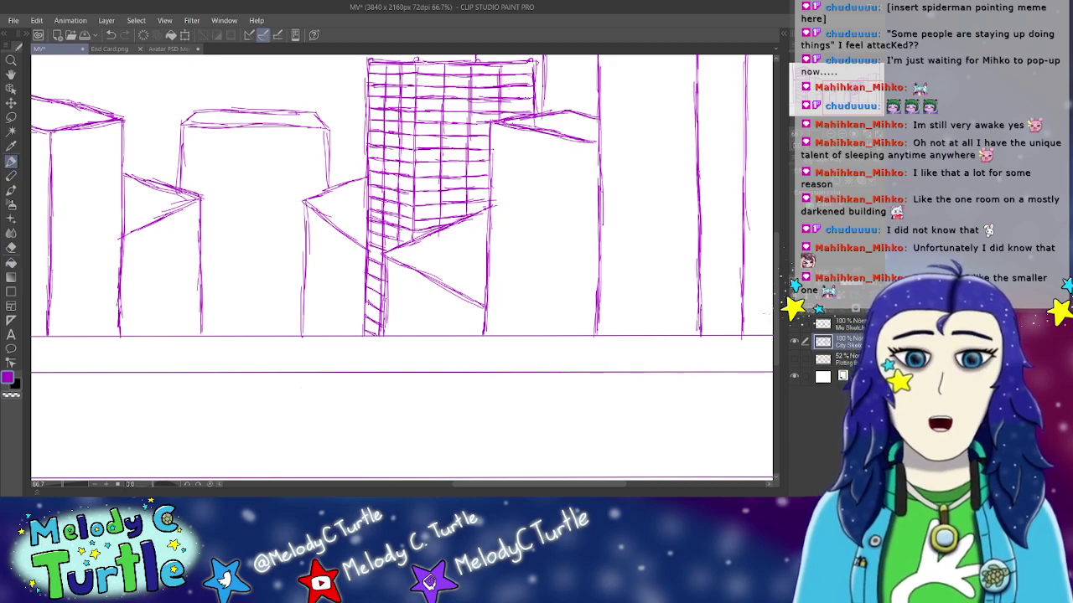
Step: Erase stray sketch marks along the roof of the front building that overlaps the gridded tower
{"action": "left_click_drag", "start_coordinate": [776, 310], "coordinate": [774, 275]}
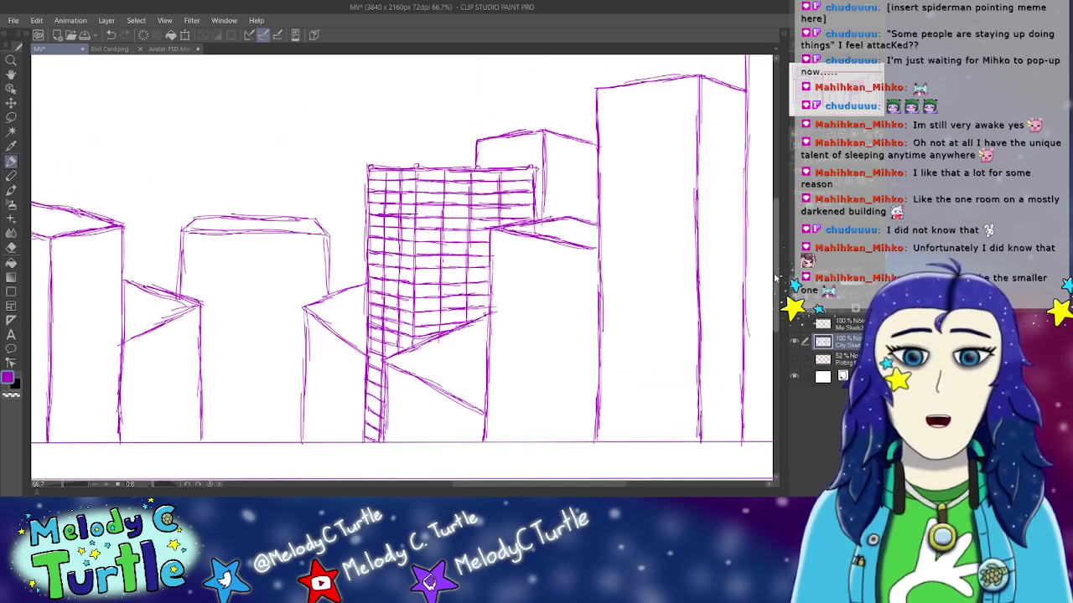
{"action": "key", "text": "e"}
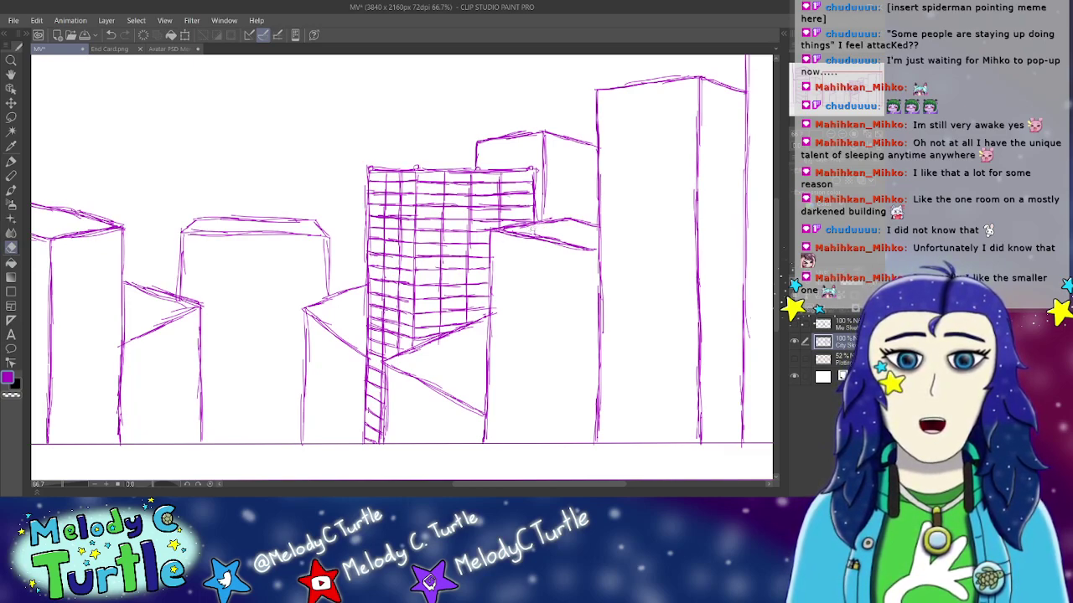
{"action": "left_click_drag", "start_coordinate": [528, 230], "coordinate": [584, 246]}
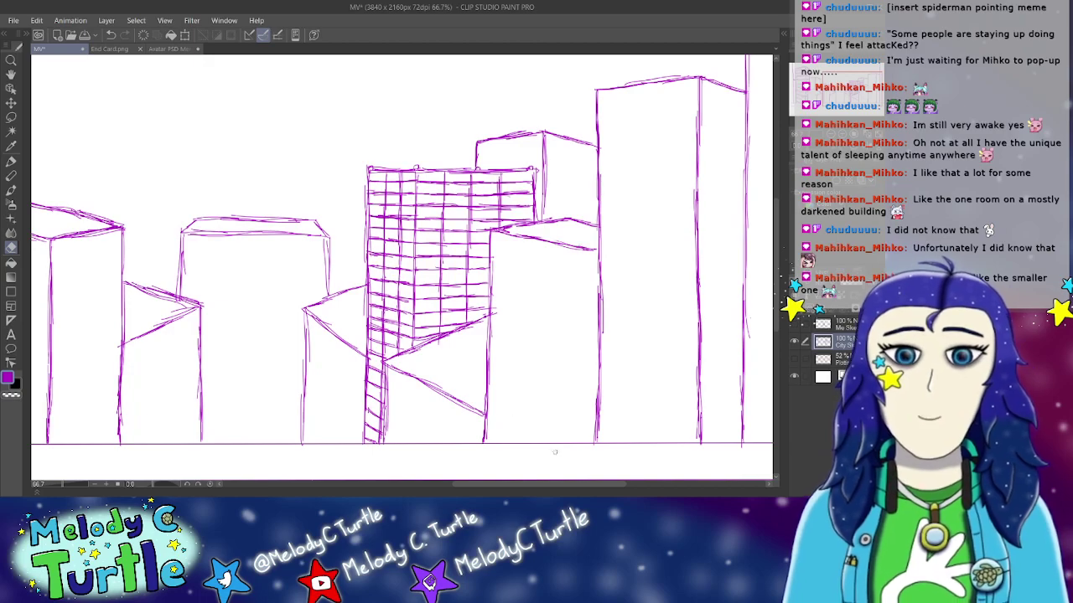
{"action": "left_click_drag", "start_coordinate": [574, 485], "coordinate": [577, 462]}
Step: Hatch scattered windows on the gridded tower: one high on the narrow face, an adjoining pair at the corner, one at the base and one upper wide-face window
{"action": "left_click", "coordinate": [11, 161]}
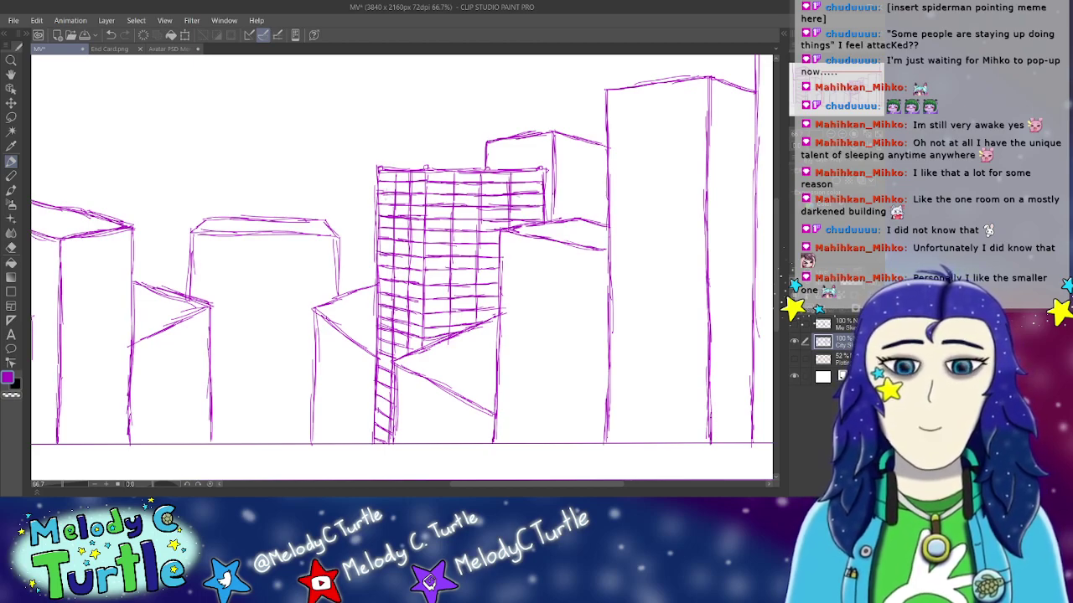
{"action": "left_click_drag", "start_coordinate": [377, 198], "coordinate": [392, 199]}
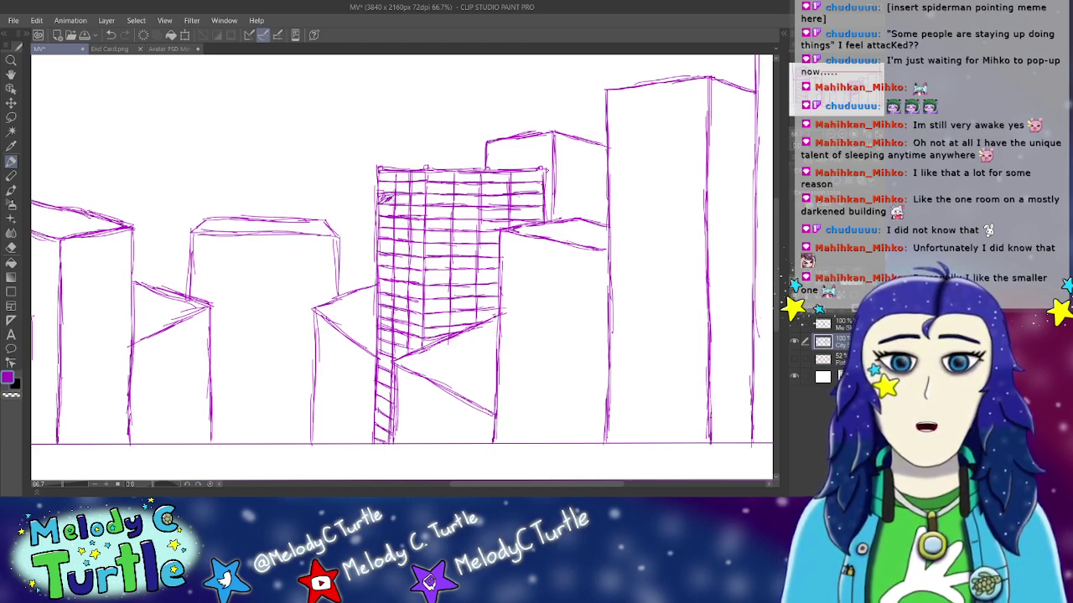
{"action": "left_click_drag", "start_coordinate": [426, 262], "coordinate": [475, 264]}
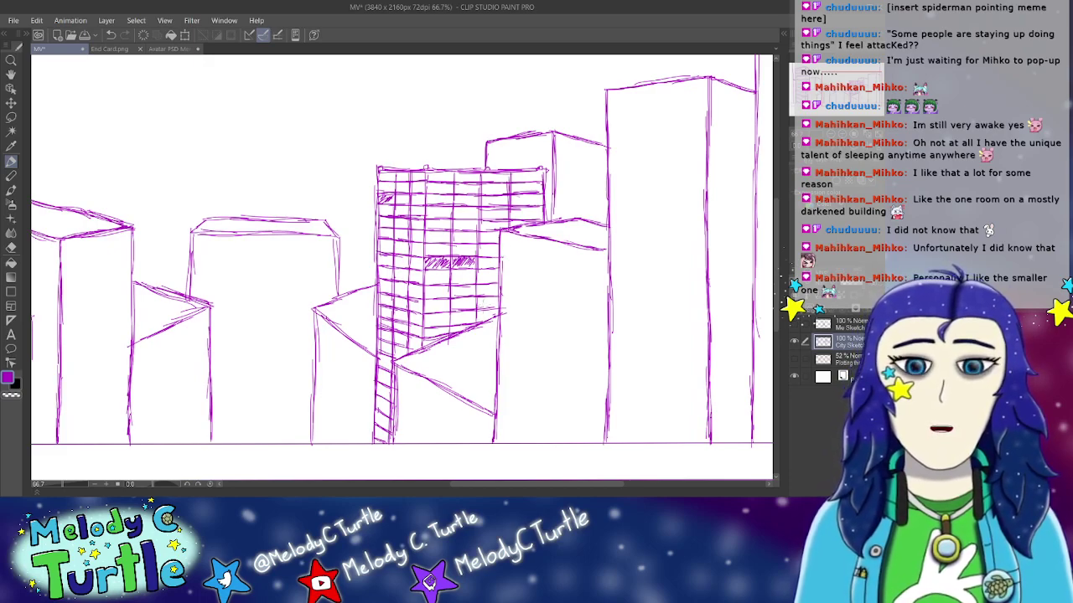
{"action": "key", "text": "ctrl+z"}
{"action": "left_click_drag", "start_coordinate": [416, 255], "coordinate": [421, 270]}
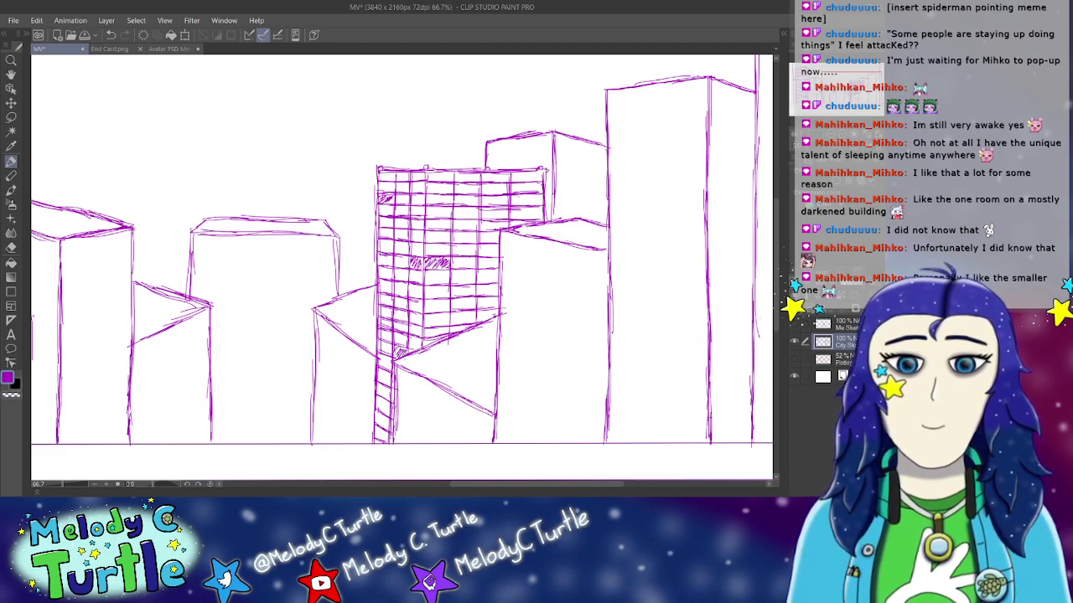
{"action": "left_click_drag", "start_coordinate": [485, 185], "coordinate": [508, 194]}
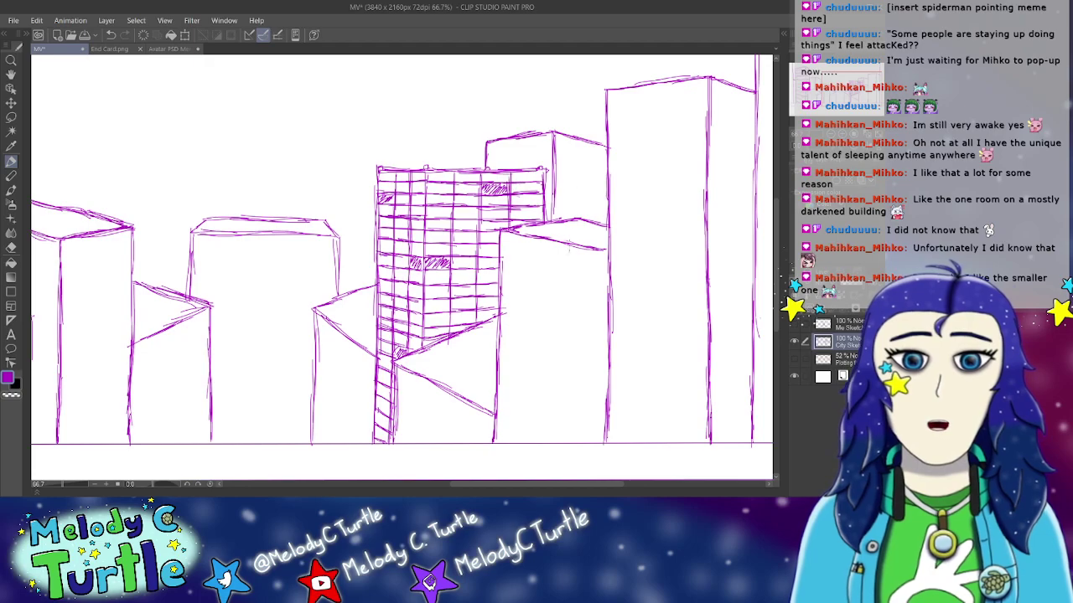
Step: Shade one window near the base of the gridded tower's narrow side with hatching strokes
{"action": "left_click_drag", "start_coordinate": [375, 414], "coordinate": [389, 430]}
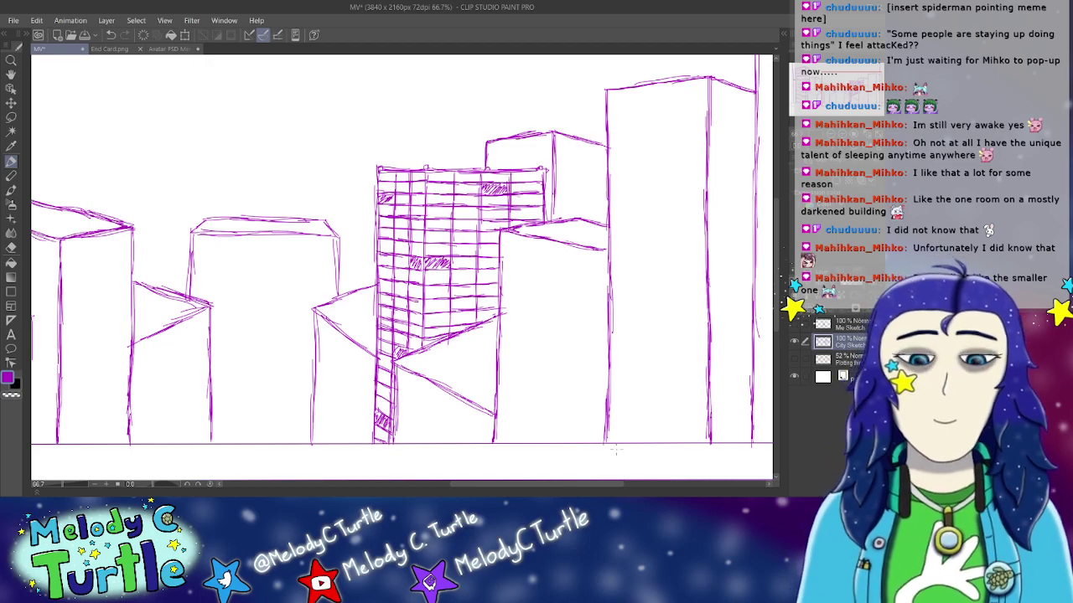
Step: Sketch a five-pointed star outline low on the front wall of the flat-topped central building
{"action": "left_click_drag", "start_coordinate": [607, 484], "coordinate": [501, 484]}
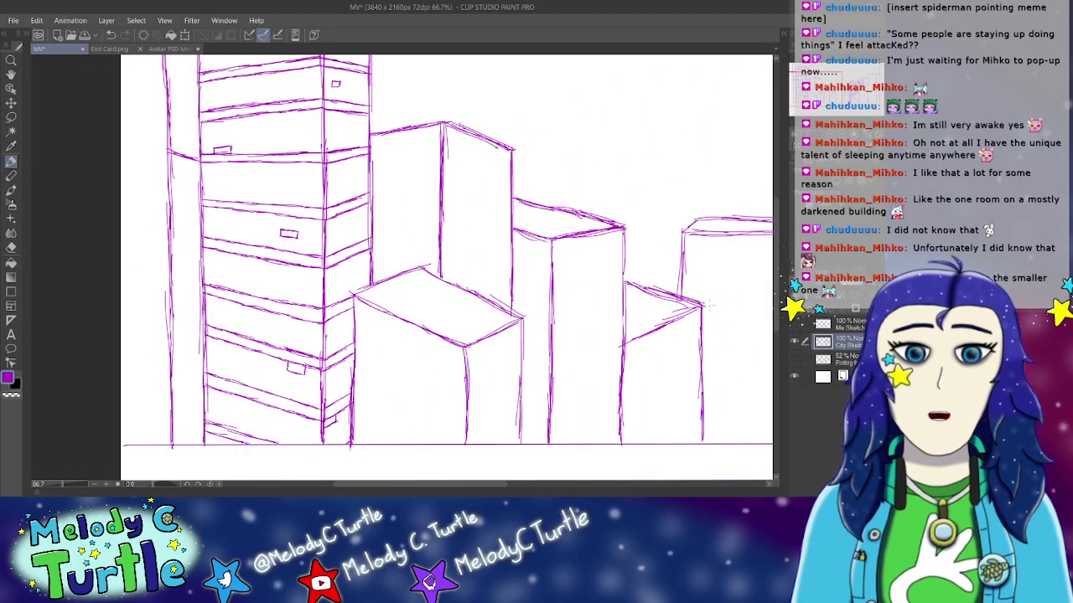
{"action": "left_click", "coordinate": [479, 481]}
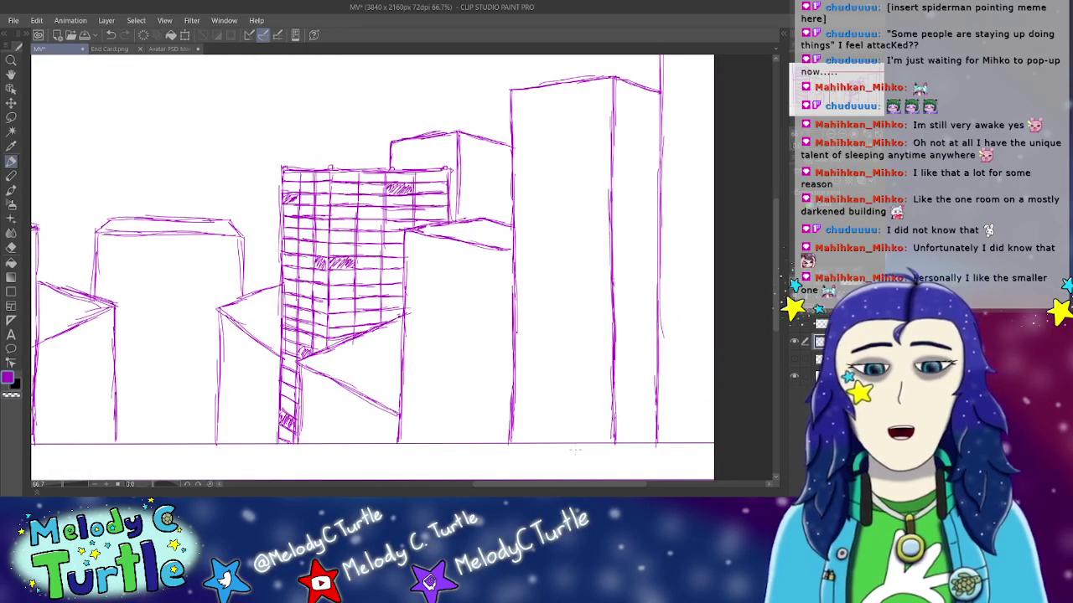
{"action": "left_click_drag", "start_coordinate": [568, 483], "coordinate": [507, 485]}
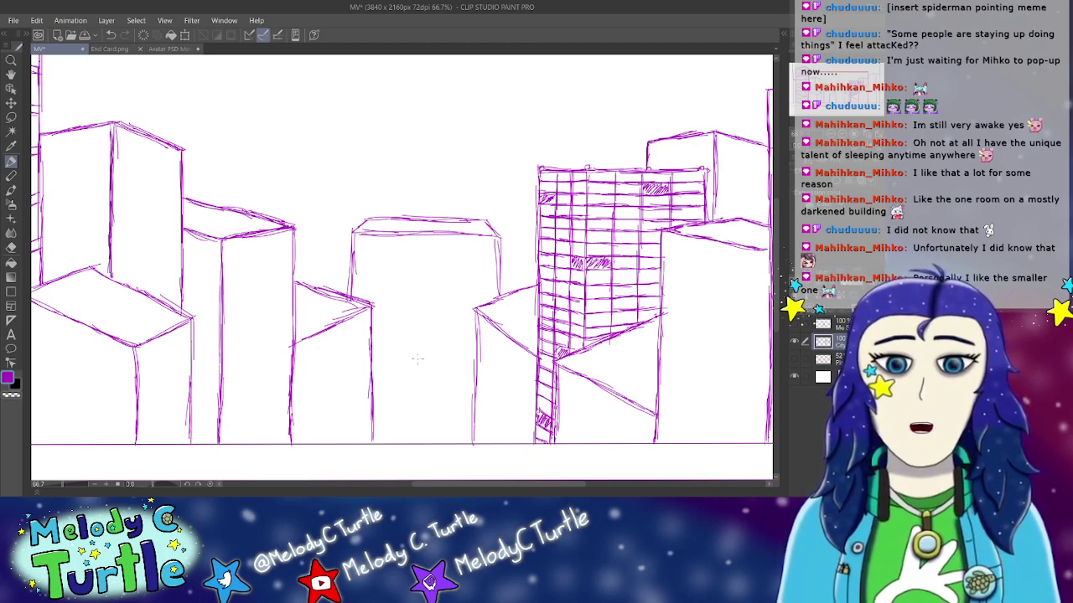
{"action": "mouse_move", "coordinate": [416, 352]}
{"action": "left_mouse_down"}
{"action": "mouse_move", "coordinate": [420, 352]}
{"action": "mouse_move", "coordinate": [428, 363]}
{"action": "mouse_move", "coordinate": [423, 353]}
{"action": "mouse_move", "coordinate": [429, 382]}
{"action": "mouse_move", "coordinate": [380, 374]}
{"action": "mouse_move", "coordinate": [394, 398]}
{"action": "mouse_move", "coordinate": [384, 421]}
{"action": "mouse_move", "coordinate": [409, 412]}
{"action": "mouse_move", "coordinate": [433, 381]}
{"action": "mouse_move", "coordinate": [456, 388]}
{"action": "mouse_move", "coordinate": [444, 381]}
{"action": "mouse_move", "coordinate": [453, 392]}
{"action": "mouse_move", "coordinate": [407, 414]}
{"action": "mouse_move", "coordinate": [435, 430]}
{"action": "left_mouse_up"}
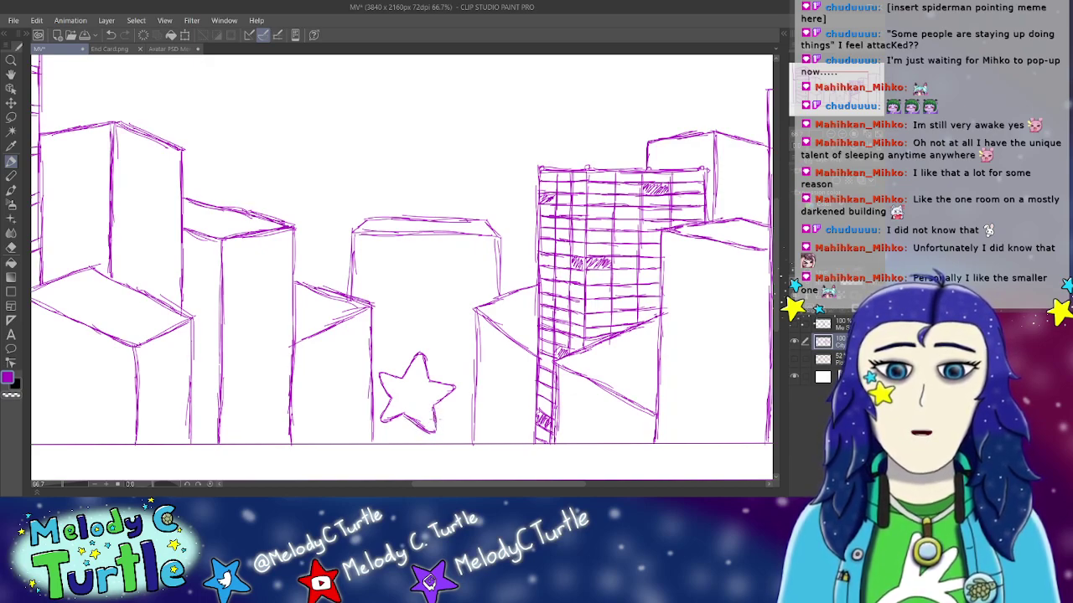
Step: Lasso the star and move it left across the neighbouring building's edge, then deselect and erase the part overlapping that building
{"action": "left_click", "coordinate": [11, 117]}
{"action": "mouse_move", "coordinate": [422, 338]}
{"action": "left_mouse_down"}
{"action": "mouse_move", "coordinate": [377, 375]}
{"action": "mouse_move", "coordinate": [381, 421]}
{"action": "mouse_move", "coordinate": [413, 434]}
{"action": "mouse_move", "coordinate": [443, 430]}
{"action": "mouse_move", "coordinate": [460, 384]}
{"action": "mouse_move", "coordinate": [414, 337]}
{"action": "left_mouse_up"}
{"action": "left_click", "coordinate": [11, 104]}
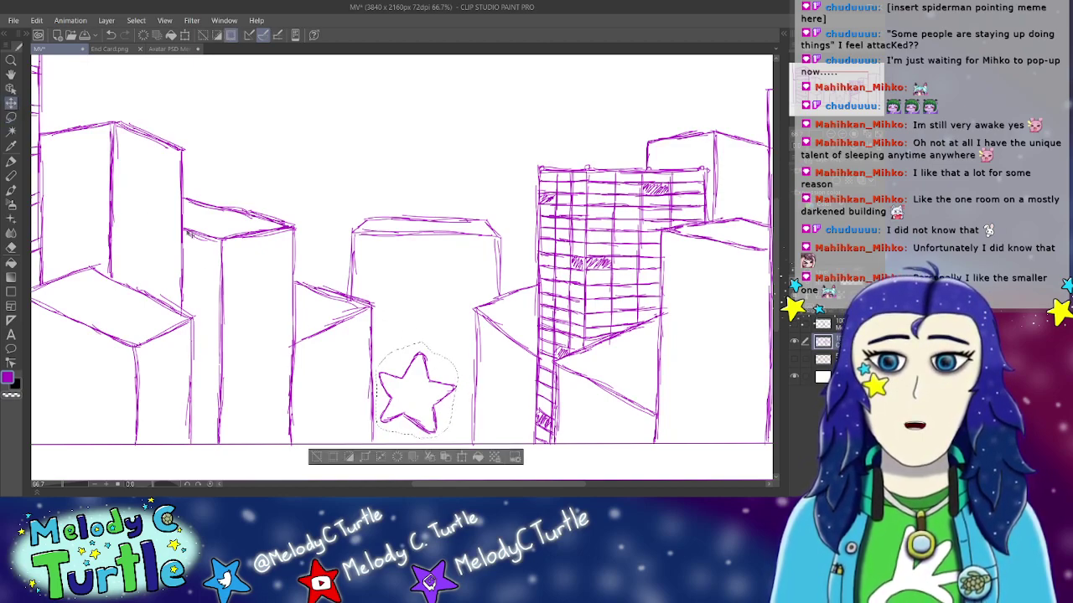
{"action": "left_click_drag", "start_coordinate": [434, 416], "coordinate": [416, 409]}
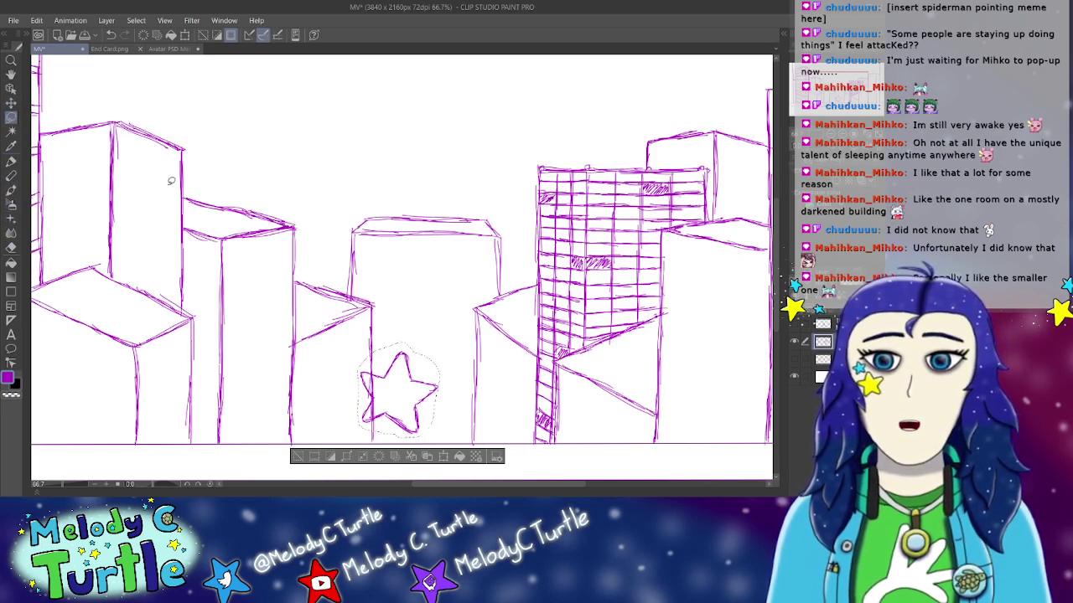
{"action": "key", "text": "ctrl+d"}
{"action": "left_click", "coordinate": [11, 248]}
{"action": "mouse_move", "coordinate": [358, 374]}
{"action": "left_mouse_down"}
{"action": "mouse_move", "coordinate": [367, 396]}
{"action": "mouse_move", "coordinate": [368, 375]}
{"action": "mouse_move", "coordinate": [364, 419]}
{"action": "left_mouse_up"}
Step: Hand-letter "THE STAR" on two lines over the star's right side, with outline strokes around the lettering's left edge
{"action": "left_click", "coordinate": [11, 161]}
{"action": "mouse_move", "coordinate": [403, 388]}
{"action": "left_mouse_down"}
{"action": "mouse_move", "coordinate": [434, 403]}
{"action": "mouse_move", "coordinate": [441, 387]}
{"action": "mouse_move", "coordinate": [441, 402]}
{"action": "left_mouse_up"}
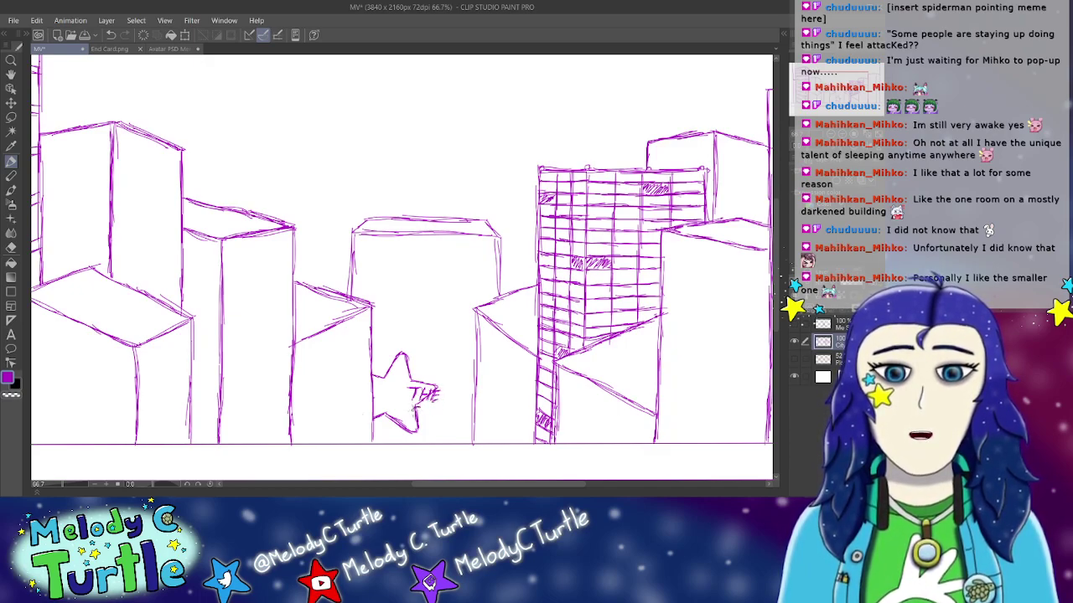
{"action": "left_click_drag", "start_coordinate": [417, 416], "coordinate": [414, 425]}
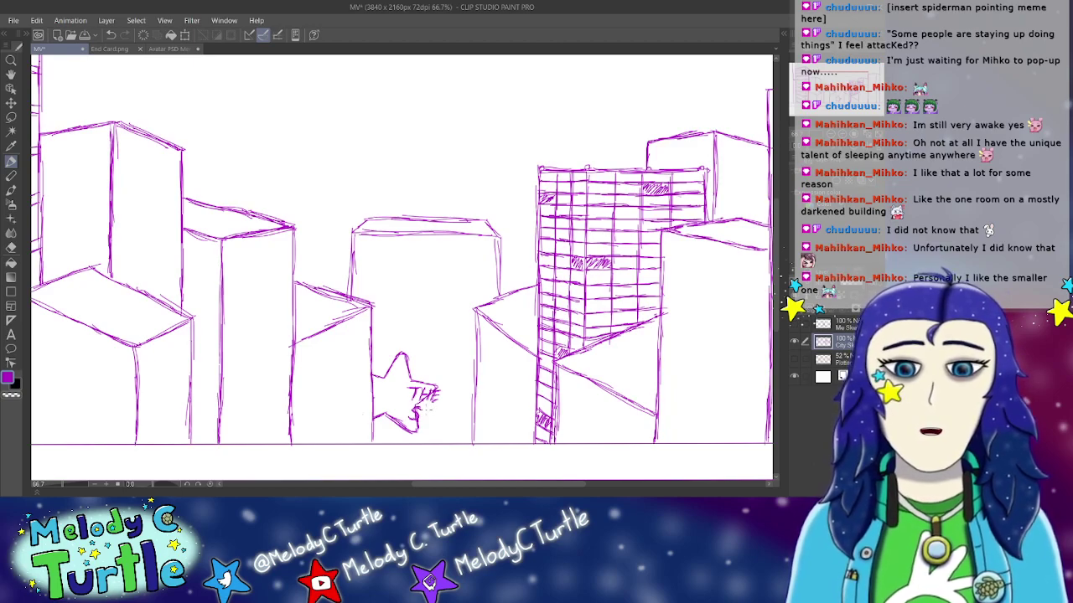
{"action": "mouse_move", "coordinate": [403, 387]}
{"action": "left_mouse_down"}
{"action": "mouse_move", "coordinate": [432, 381]}
{"action": "mouse_move", "coordinate": [411, 401]}
{"action": "left_mouse_up"}
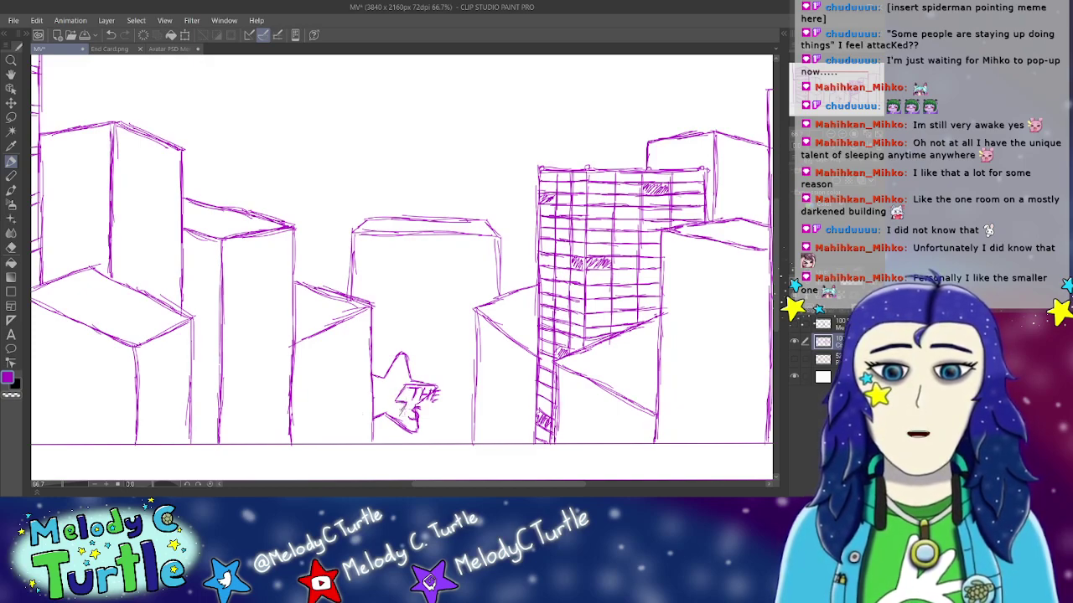
{"action": "left_click_drag", "start_coordinate": [399, 408], "coordinate": [400, 421]}
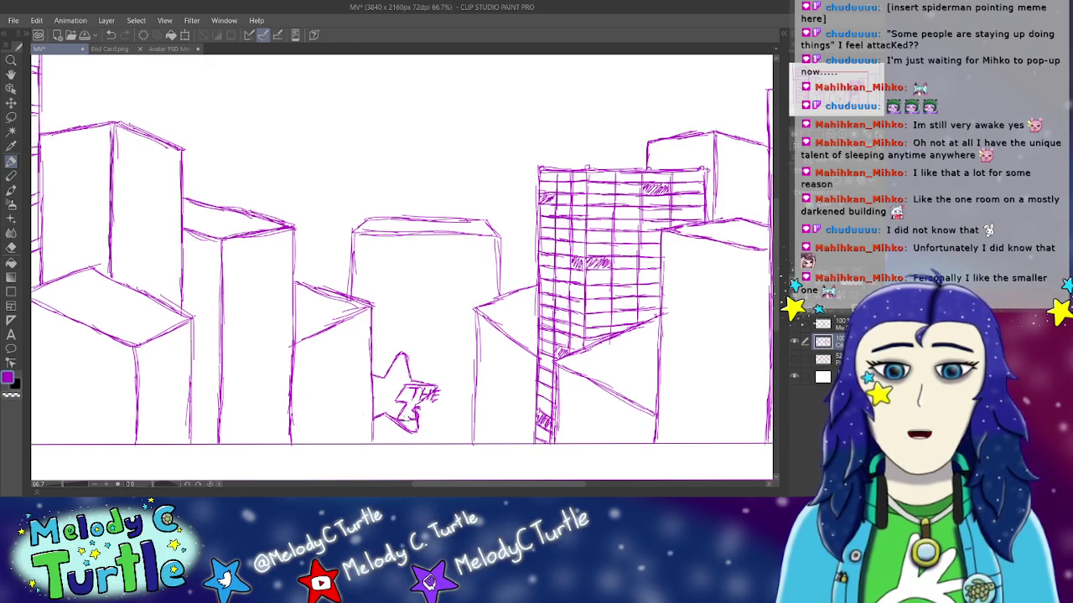
{"action": "mouse_move", "coordinate": [434, 406]}
{"action": "left_mouse_down"}
{"action": "mouse_move", "coordinate": [429, 424]}
{"action": "mouse_move", "coordinate": [453, 424]}
{"action": "left_mouse_up"}
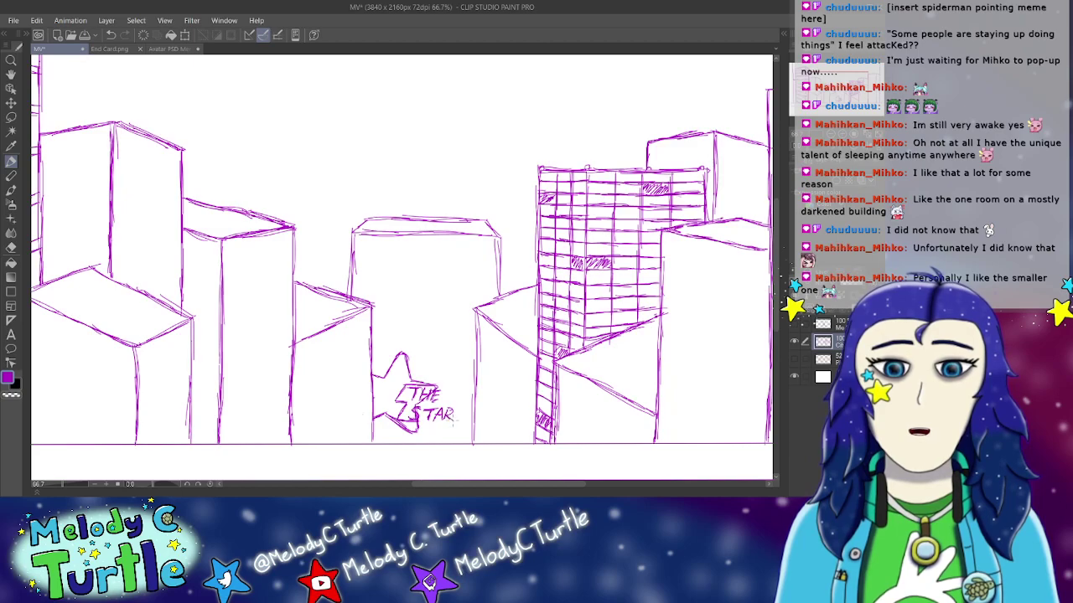
Step: Erase the stray star lines around the "THE STAR" lettering and redraw the letter E and the outline beside it
{"action": "key", "text": "e"}
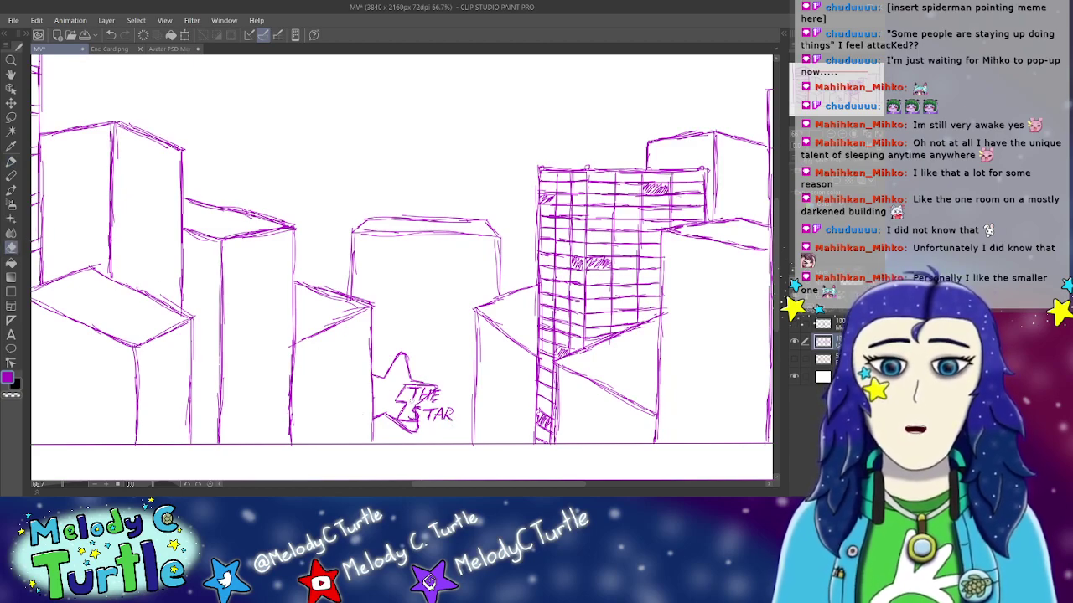
{"action": "mouse_move", "coordinate": [411, 414]}
{"action": "left_mouse_down"}
{"action": "mouse_move", "coordinate": [435, 389]}
{"action": "mouse_move", "coordinate": [423, 401]}
{"action": "left_mouse_up"}
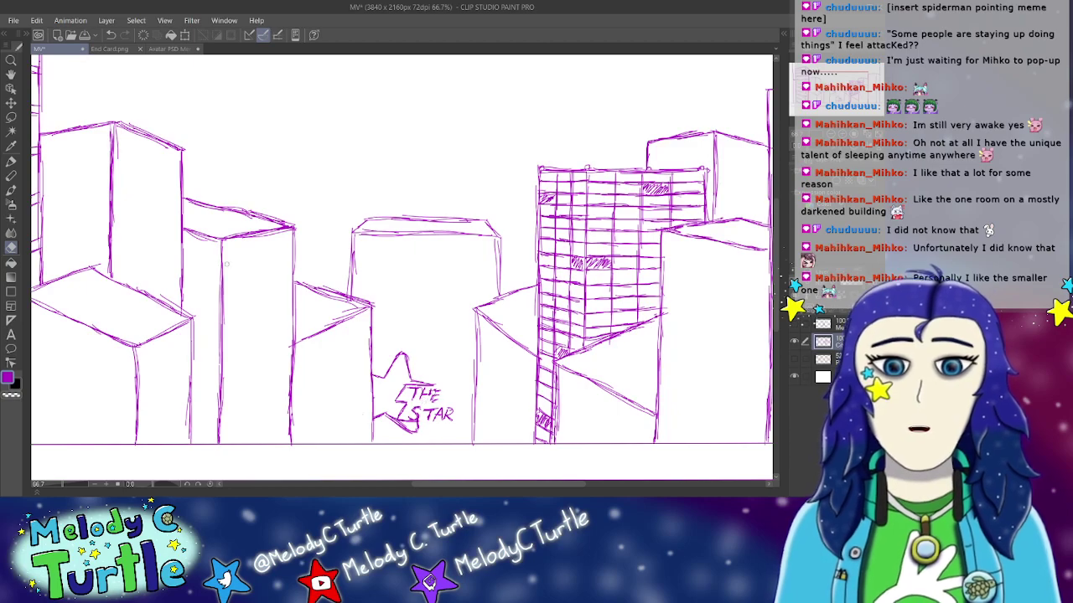
{"action": "key", "text": "p"}
{"action": "left_click_drag", "start_coordinate": [425, 392], "coordinate": [433, 401]}
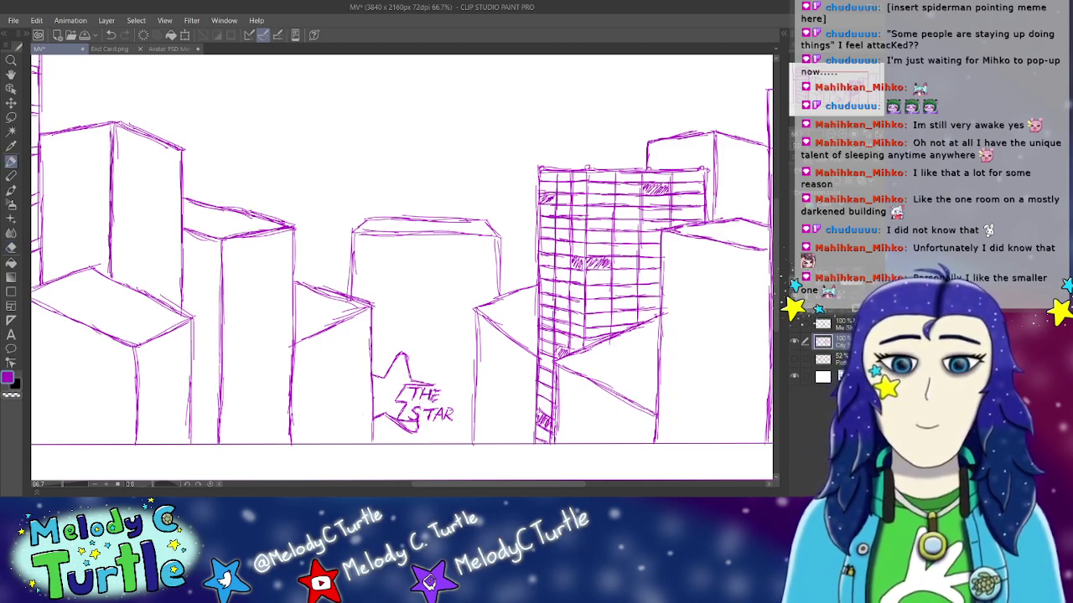
{"action": "left_click_drag", "start_coordinate": [400, 399], "coordinate": [421, 402]}
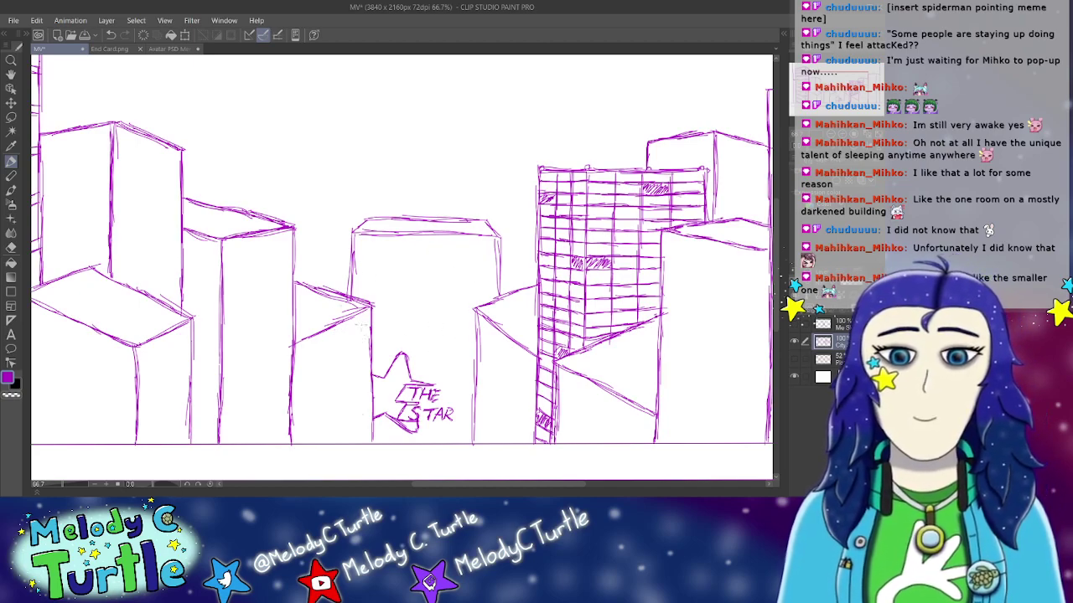
Step: Sketch a rectangular frame for the windows on the central building's front, between the roof edge and the star sign
{"action": "mouse_move", "coordinate": [363, 256]}
{"action": "left_mouse_down"}
{"action": "mouse_move", "coordinate": [361, 298]}
{"action": "mouse_move", "coordinate": [385, 250]}
{"action": "mouse_move", "coordinate": [445, 249]}
{"action": "left_mouse_up"}
{"action": "mouse_move", "coordinate": [425, 249]}
{"action": "left_mouse_down"}
{"action": "mouse_move", "coordinate": [492, 249]}
{"action": "mouse_move", "coordinate": [494, 298]}
{"action": "left_mouse_up"}
{"action": "left_click_drag", "start_coordinate": [369, 344], "coordinate": [480, 349]}
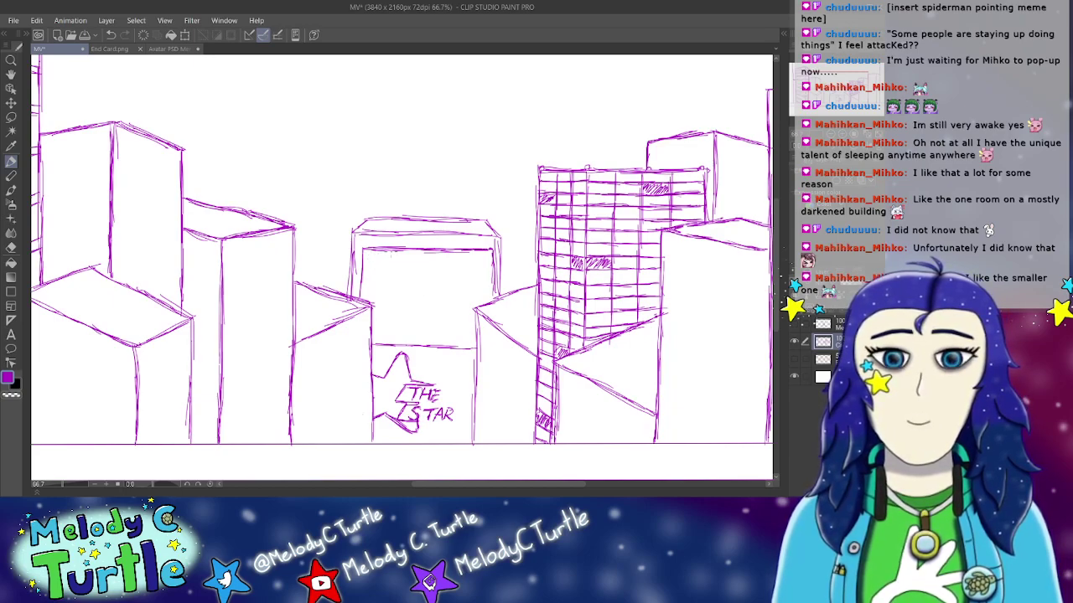
Step: Draw three pairs of vertical divider lines inside the window frame to form four columns, and reinforce the frame's right side
{"action": "left_click_drag", "start_coordinate": [385, 248], "coordinate": [386, 343]}
{"action": "left_click_drag", "start_coordinate": [385, 290], "coordinate": [384, 341]}
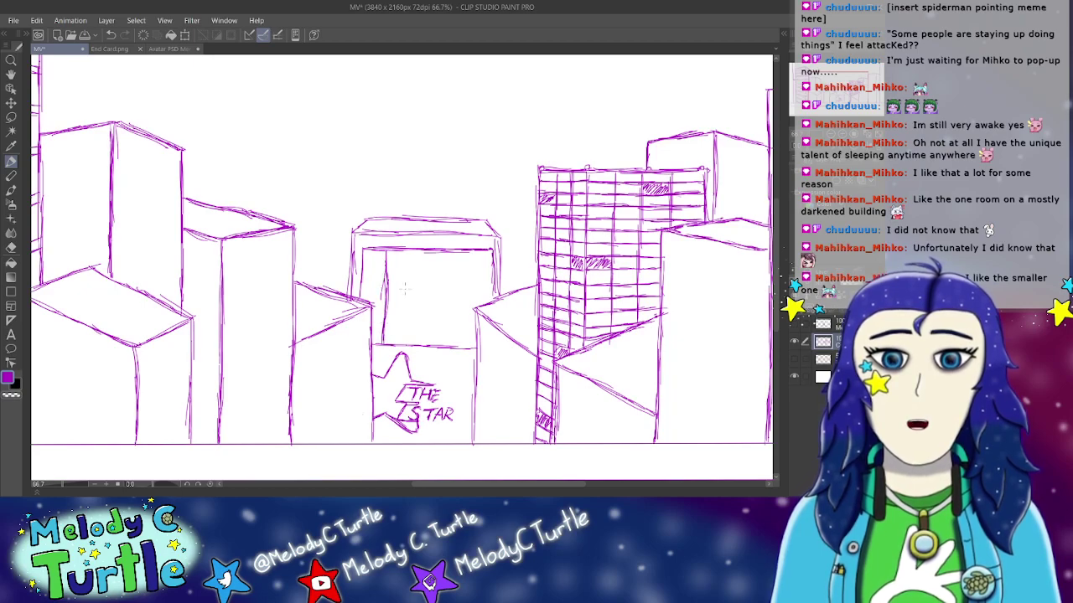
{"action": "left_click_drag", "start_coordinate": [389, 250], "coordinate": [389, 348]}
{"action": "left_click_drag", "start_coordinate": [391, 312], "coordinate": [390, 339]}
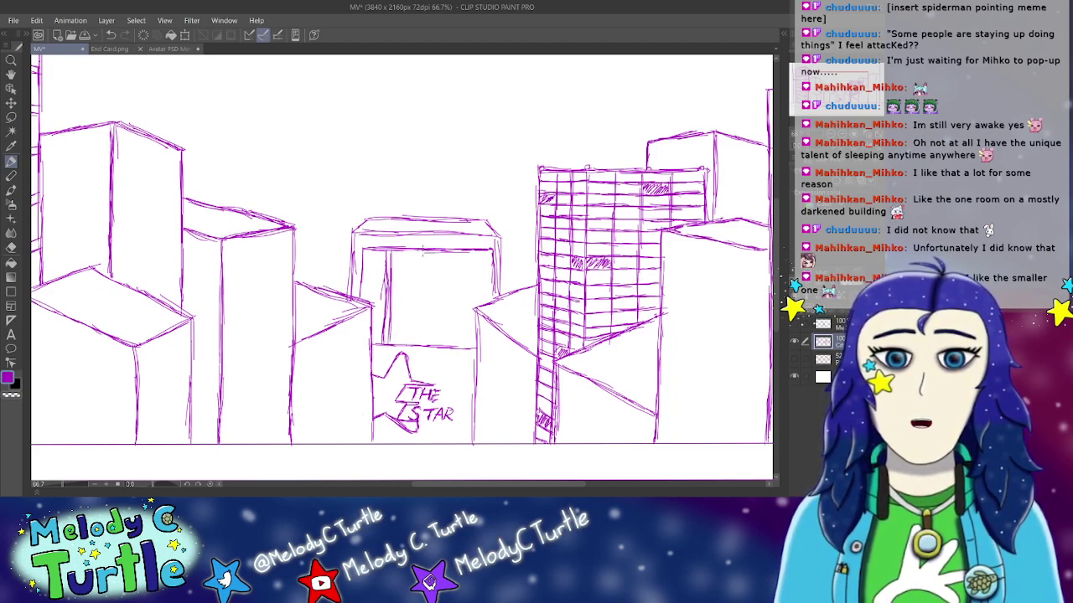
{"action": "mouse_move", "coordinate": [424, 249]}
{"action": "left_mouse_down"}
{"action": "mouse_move", "coordinate": [421, 308]}
{"action": "mouse_move", "coordinate": [419, 259]}
{"action": "mouse_move", "coordinate": [423, 350]}
{"action": "left_mouse_up"}
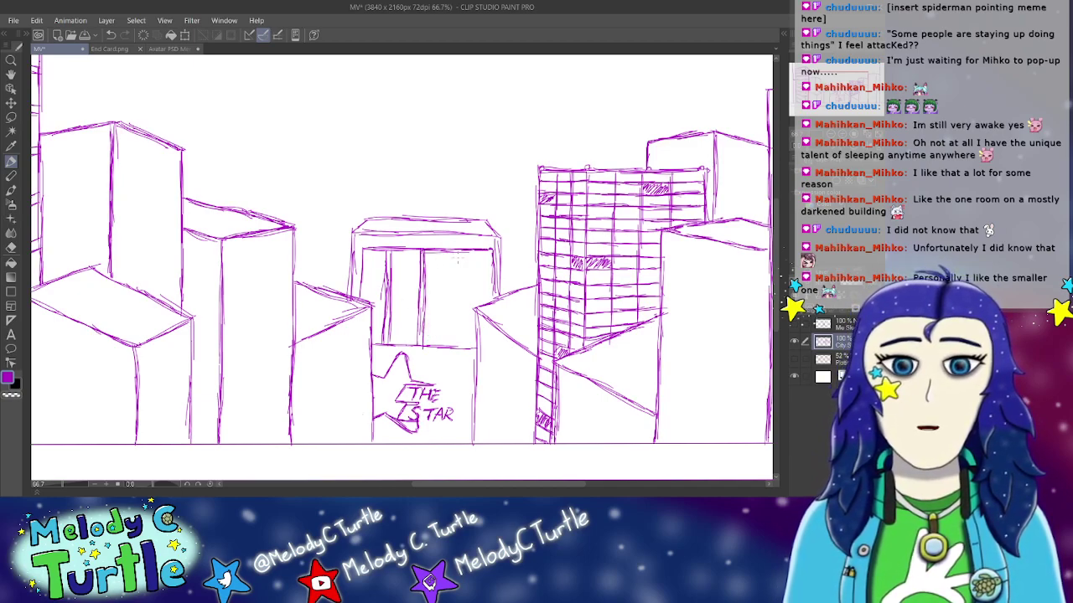
{"action": "left_click_drag", "start_coordinate": [456, 249], "coordinate": [454, 322]}
{"action": "left_click_drag", "start_coordinate": [453, 285], "coordinate": [454, 350]}
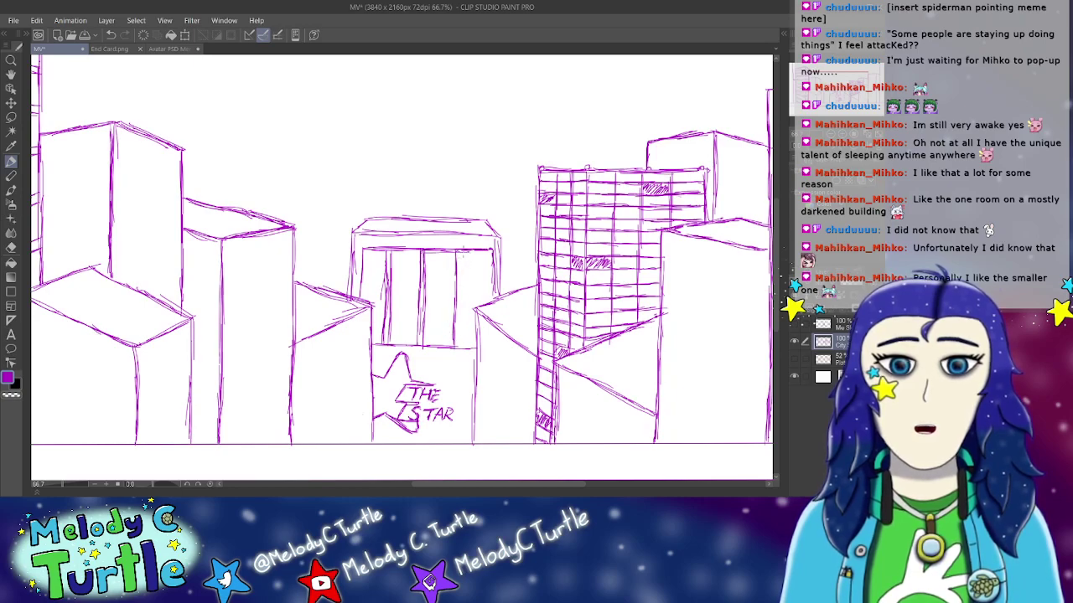
{"action": "left_click_drag", "start_coordinate": [461, 253], "coordinate": [462, 332]}
{"action": "left_click_drag", "start_coordinate": [462, 292], "coordinate": [458, 349]}
{"action": "left_click_drag", "start_coordinate": [493, 246], "coordinate": [491, 302]}
Step: Erase the frame's top line between the window columns and touch up the columns' vertical edges
{"action": "left_click", "coordinate": [11, 248]}
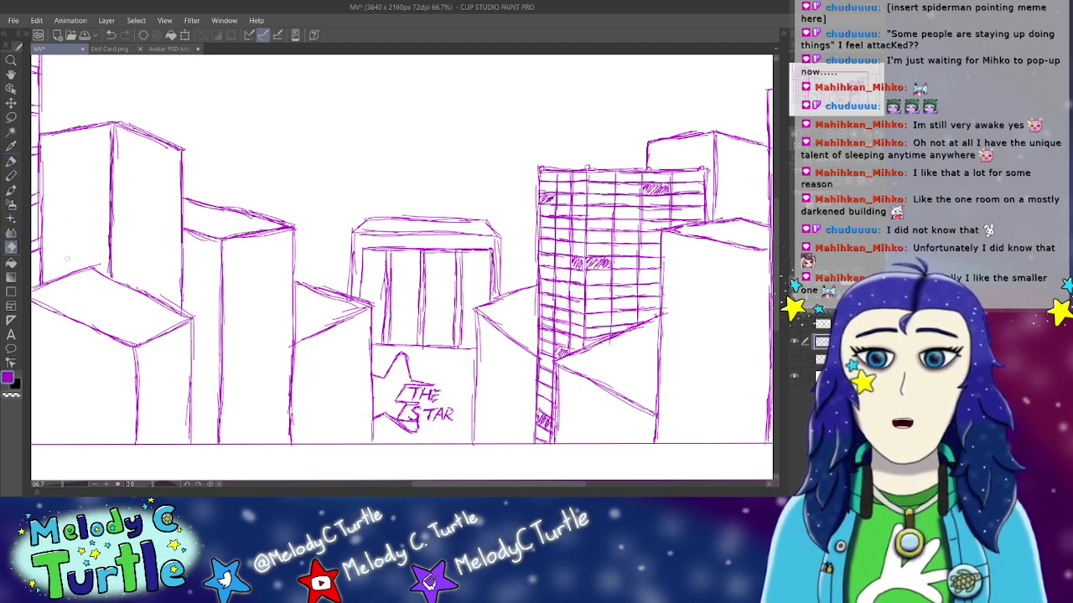
{"action": "left_click_drag", "start_coordinate": [496, 241], "coordinate": [497, 297]}
{"action": "left_click_drag", "start_coordinate": [358, 256], "coordinate": [356, 264]}
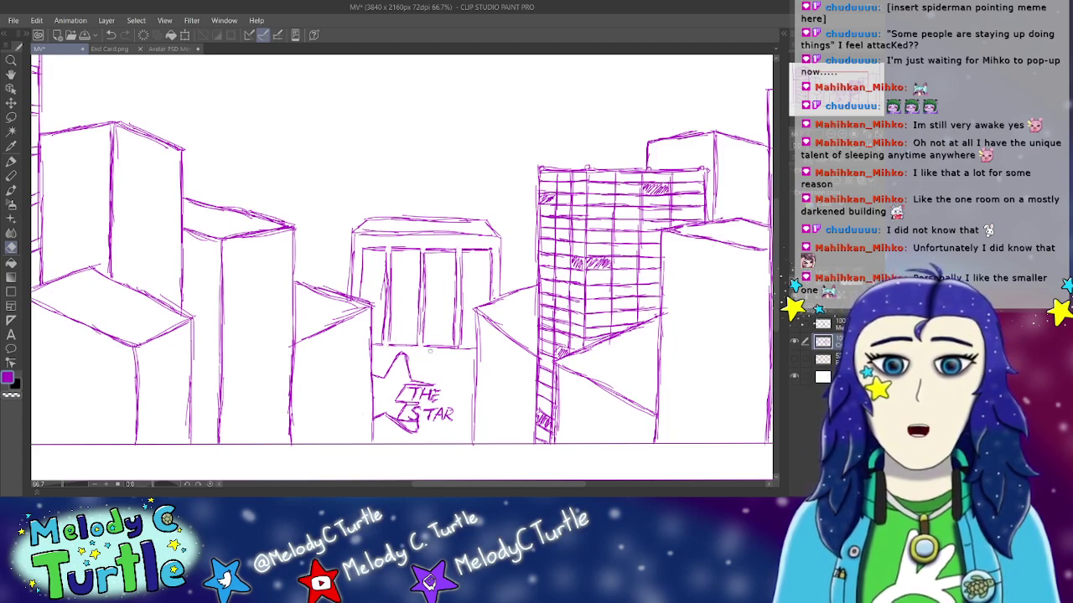
{"action": "key", "text": "p"}
{"action": "left_click_drag", "start_coordinate": [385, 249], "coordinate": [385, 342]}
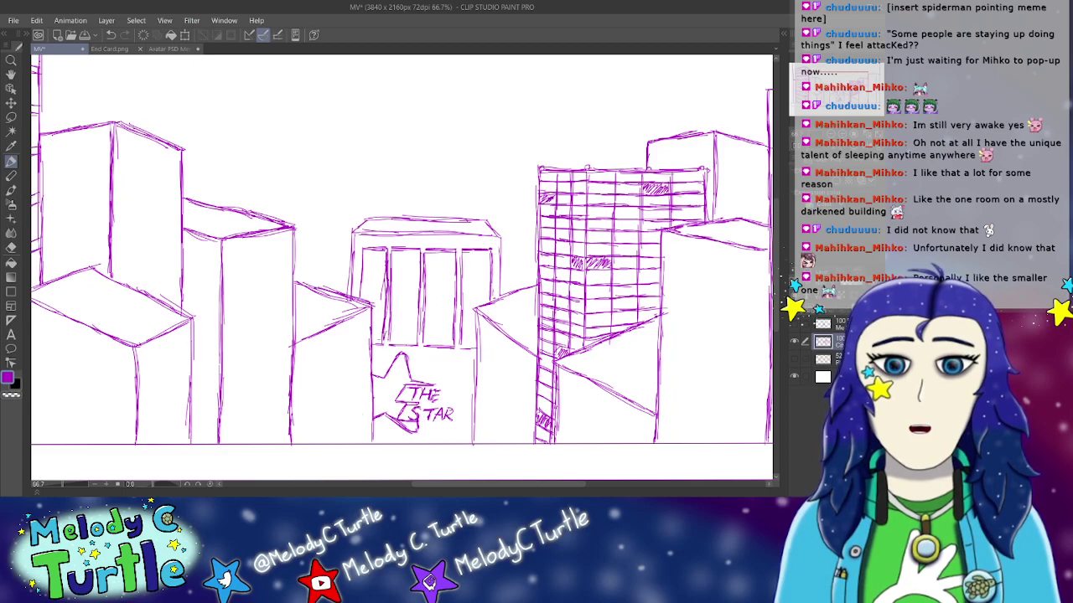
{"action": "left_click_drag", "start_coordinate": [391, 249], "coordinate": [393, 260]}
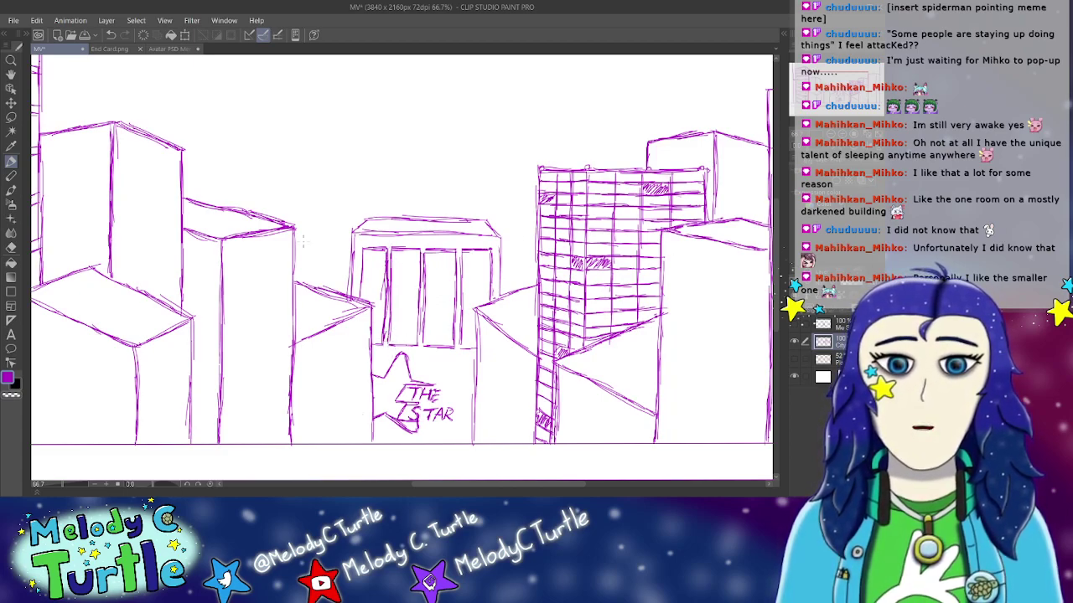
{"action": "left_click_drag", "start_coordinate": [424, 250], "coordinate": [425, 262]}
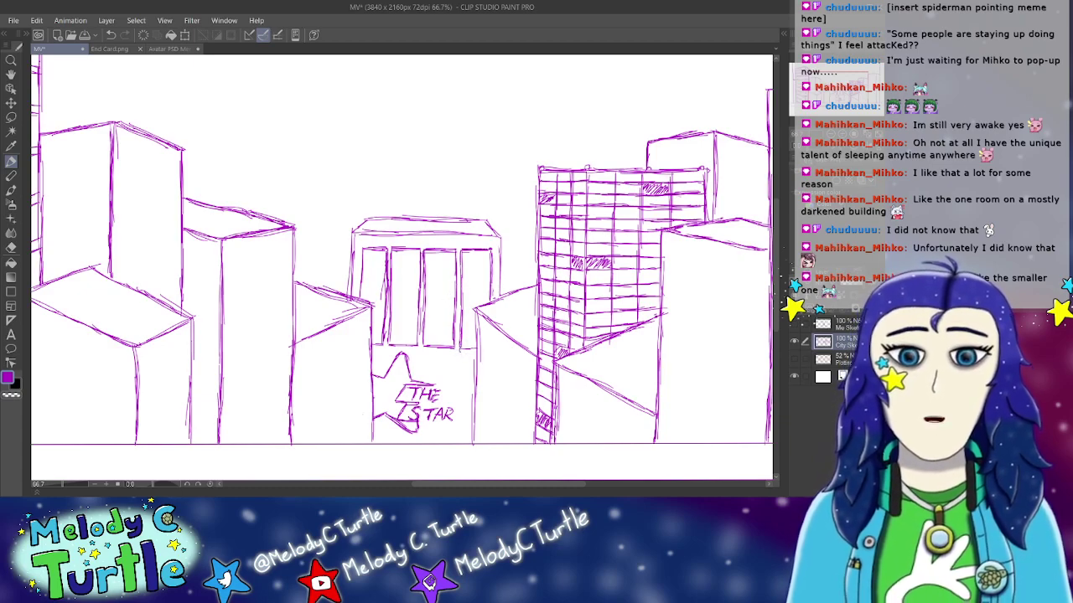
Step: Draw pairs of horizontal divider lines across the four columns of the central building to form rows of windows
{"action": "left_click_drag", "start_coordinate": [366, 257], "coordinate": [488, 263]}
{"action": "left_click_drag", "start_coordinate": [361, 263], "coordinate": [419, 269]}
{"action": "left_click_drag", "start_coordinate": [413, 270], "coordinate": [446, 268]}
{"action": "left_click_drag", "start_coordinate": [444, 268], "coordinate": [490, 271]}
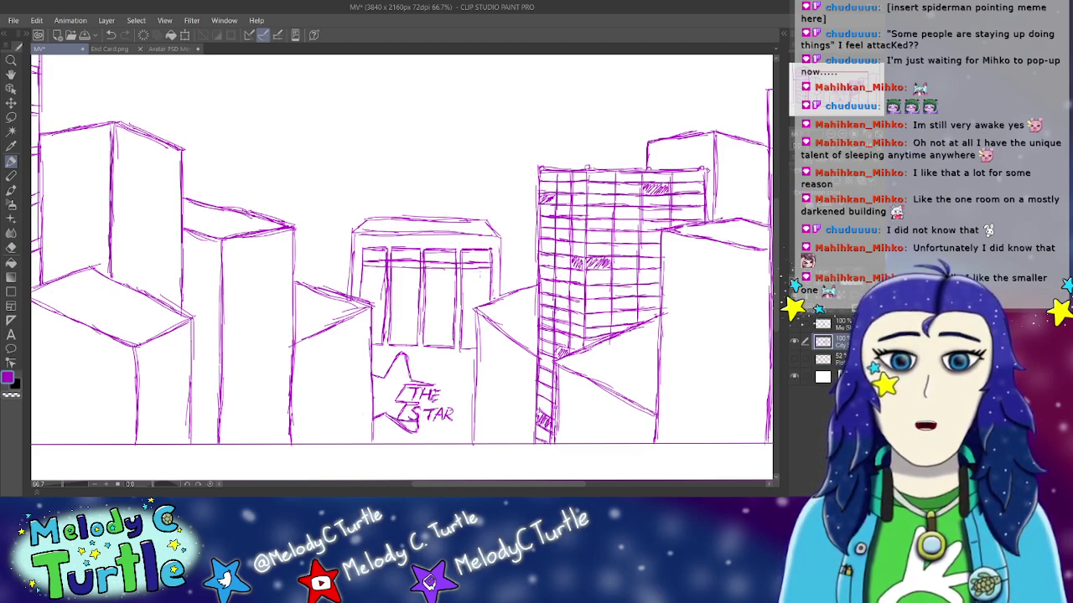
{"action": "left_click_drag", "start_coordinate": [362, 284], "coordinate": [481, 284]}
{"action": "left_click_drag", "start_coordinate": [459, 283], "coordinate": [488, 285]}
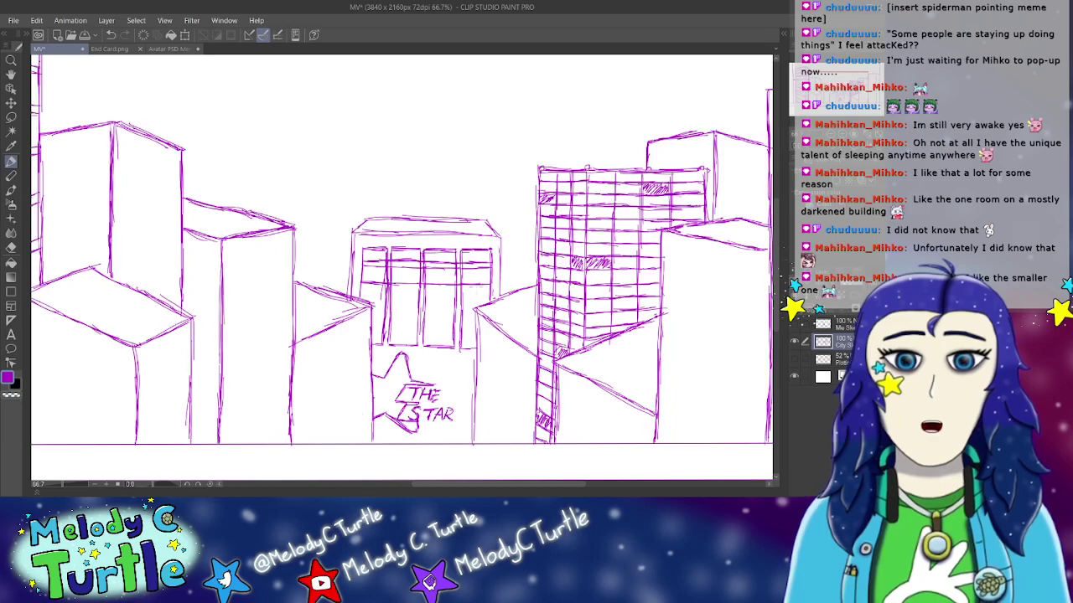
{"action": "left_click_drag", "start_coordinate": [360, 287], "coordinate": [488, 290]}
{"action": "left_click_drag", "start_coordinate": [364, 305], "coordinate": [475, 306]}
{"action": "left_click_drag", "start_coordinate": [459, 306], "coordinate": [483, 305]}
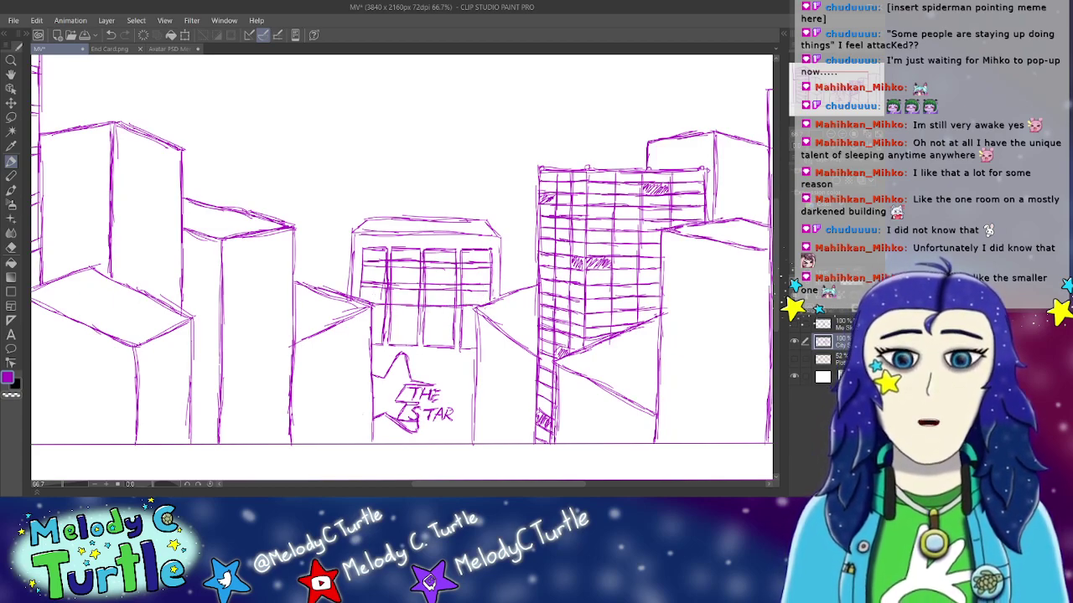
{"action": "left_click_drag", "start_coordinate": [370, 311], "coordinate": [469, 311]}
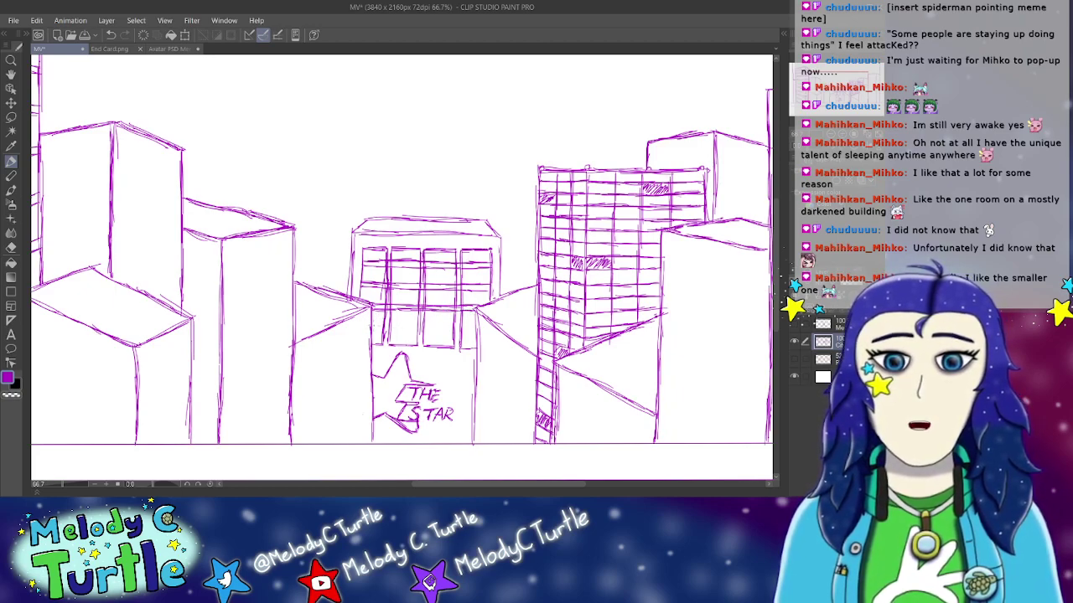
{"action": "left_click_drag", "start_coordinate": [368, 325], "coordinate": [470, 327]}
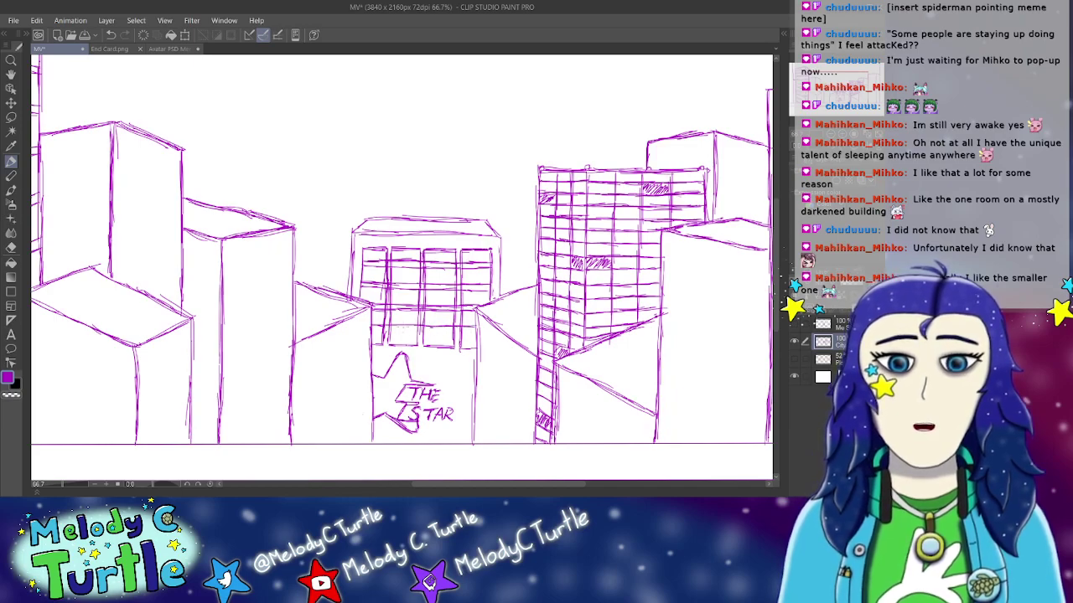
{"action": "left_click_drag", "start_coordinate": [385, 332], "coordinate": [409, 330]}
{"action": "left_click_drag", "start_coordinate": [400, 329], "coordinate": [451, 332]}
{"action": "left_click_drag", "start_coordinate": [426, 330], "coordinate": [461, 330]}
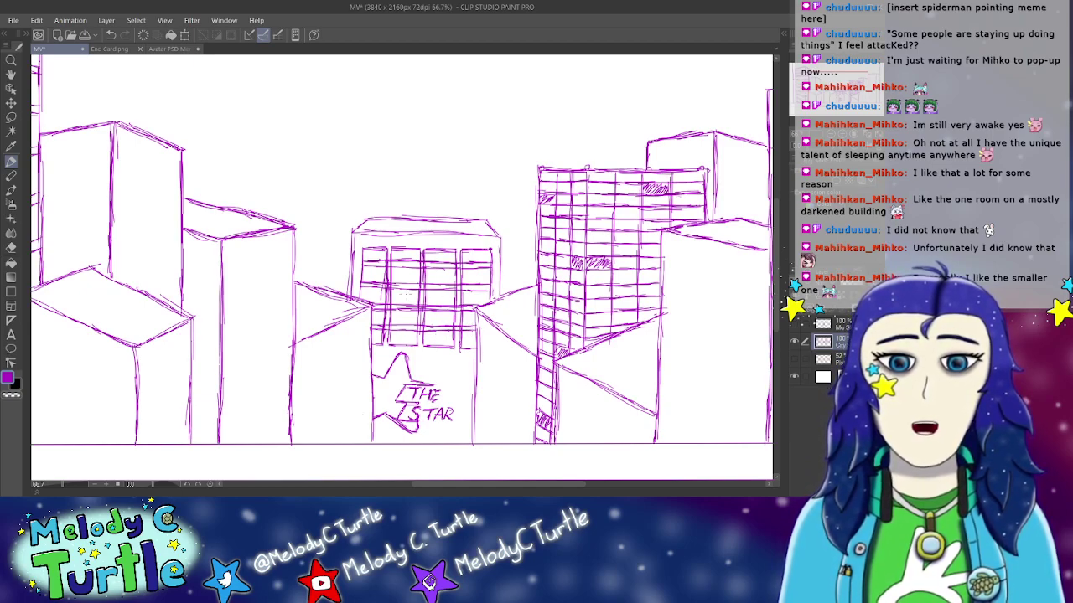
Step: Erase the line segments crossing the gaps between rows and columns to leave separate rectangular windows on the central building
{"action": "key", "text": "e"}
{"action": "mouse_move", "coordinate": [382, 264]}
{"action": "left_mouse_down"}
{"action": "mouse_move", "coordinate": [470, 265]}
{"action": "mouse_move", "coordinate": [458, 265]}
{"action": "left_mouse_up"}
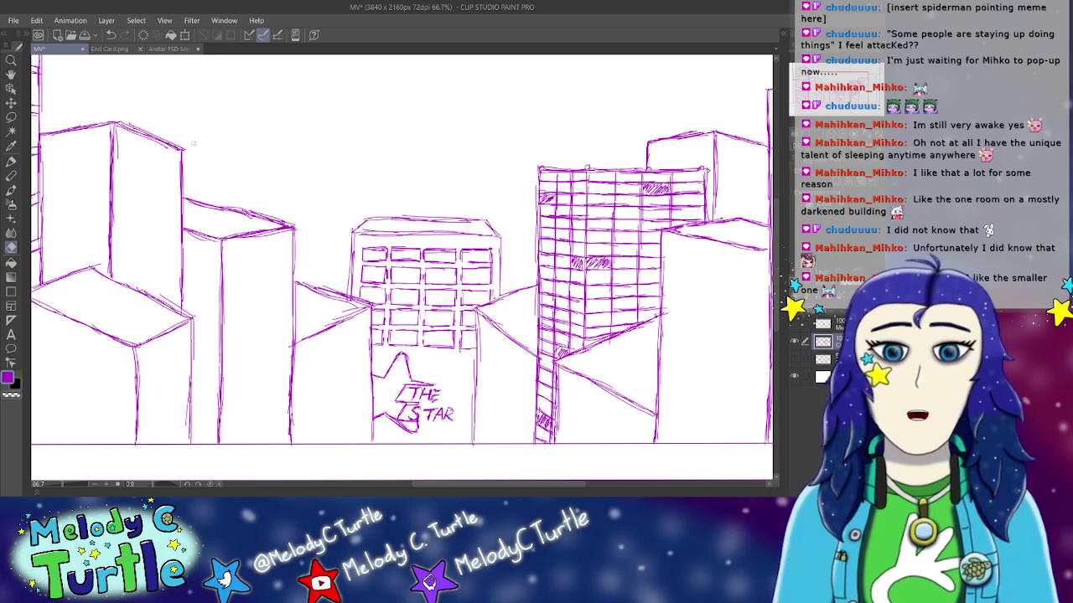
{"action": "key", "text": "p"}
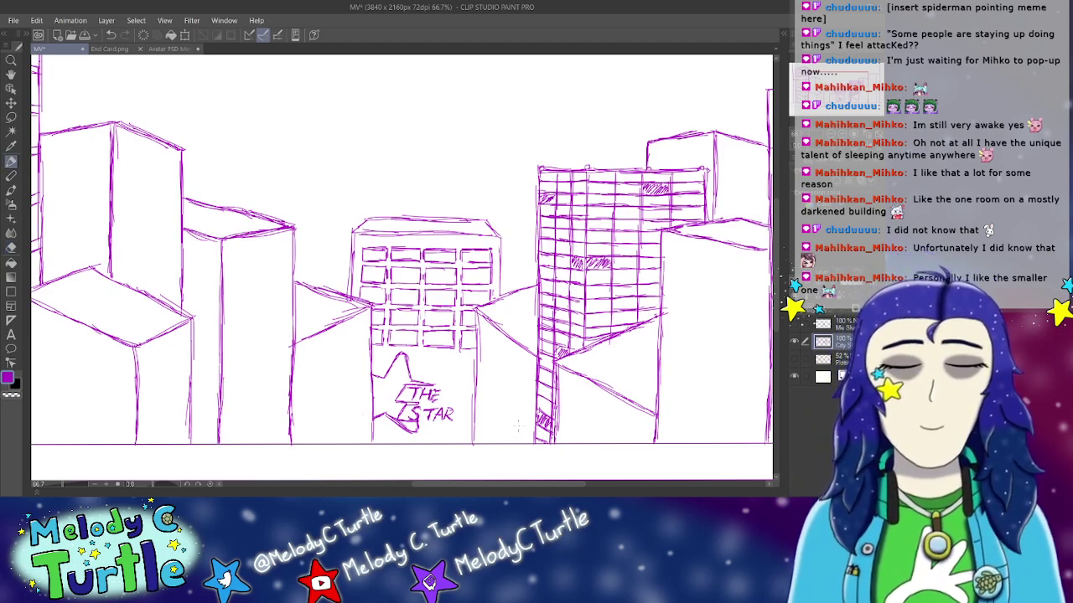
{"action": "mouse_move", "coordinate": [581, 484]}
{"action": "left_mouse_down"}
{"action": "mouse_move", "coordinate": [481, 483]}
{"action": "mouse_move", "coordinate": [589, 484]}
{"action": "left_mouse_up"}
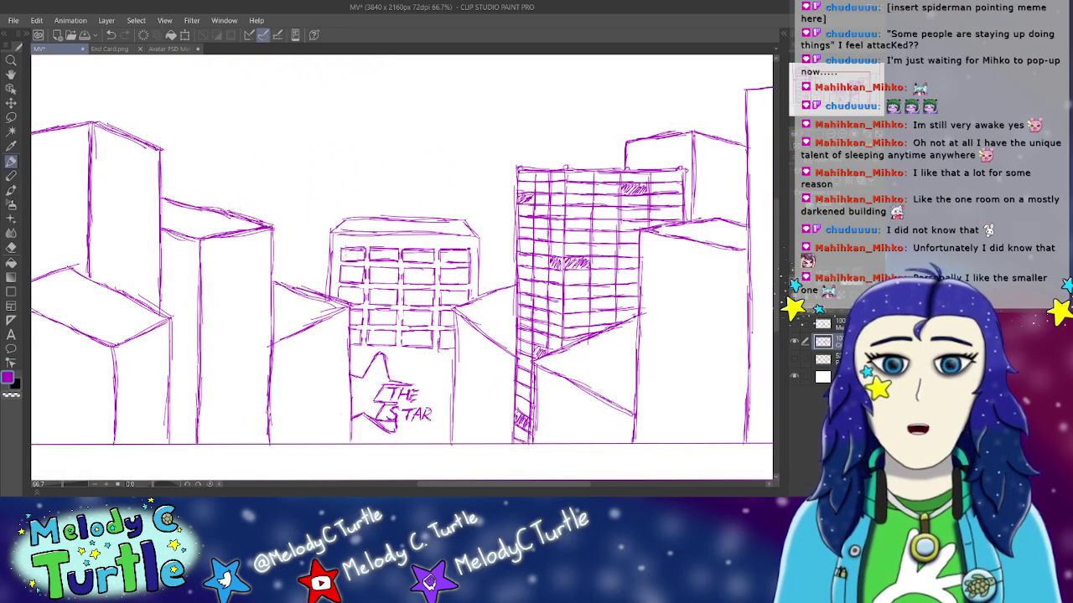
Step: Scribble shading into two windows of the central building, one in the top row and one in the fourth row, and save the drawing
{"action": "left_click_drag", "start_coordinate": [342, 256], "coordinate": [360, 254]}
{"action": "mouse_move", "coordinate": [438, 339]}
{"action": "left_mouse_down"}
{"action": "mouse_move", "coordinate": [450, 336]}
{"action": "mouse_move", "coordinate": [415, 319]}
{"action": "mouse_move", "coordinate": [429, 319]}
{"action": "left_mouse_up"}
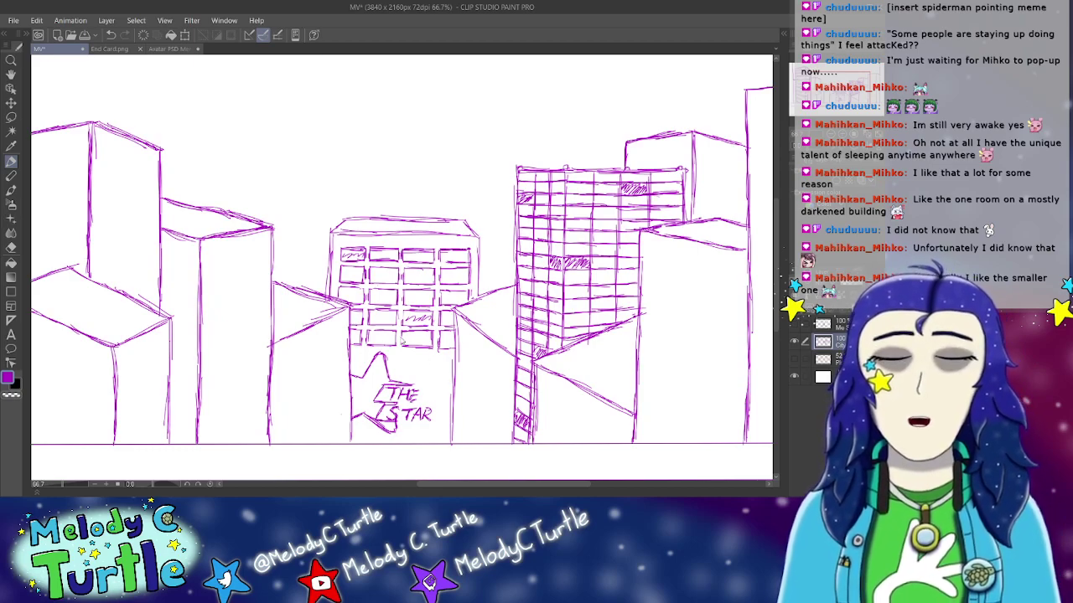
{"action": "key", "text": "ctrl+s"}
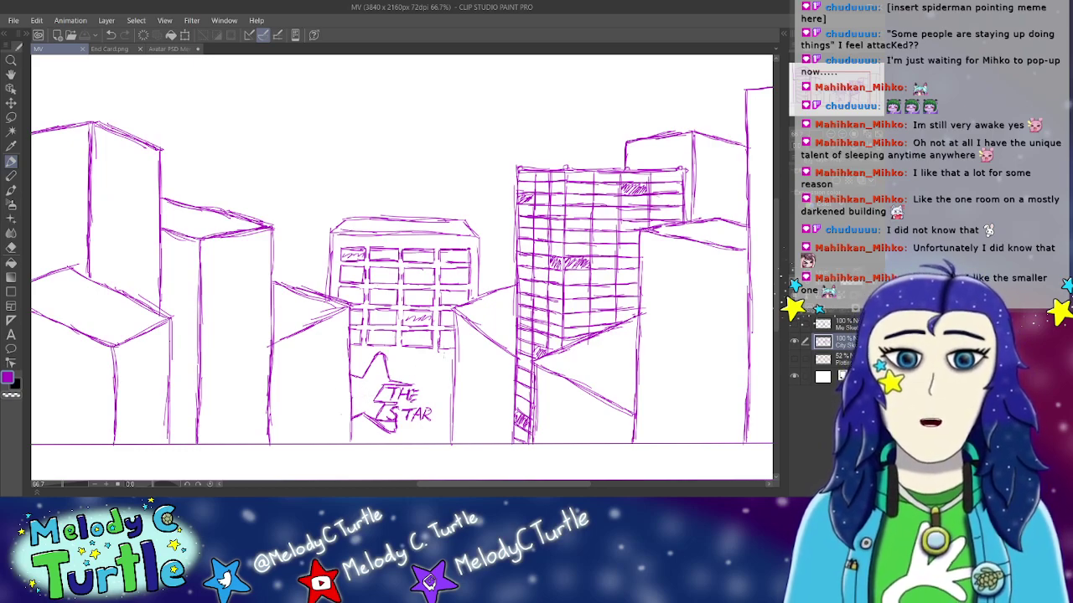
Step: Outline inset window frames on both faces of the short building beside the banded skyscraper
{"action": "left_click_drag", "start_coordinate": [478, 486], "coordinate": [457, 489]}
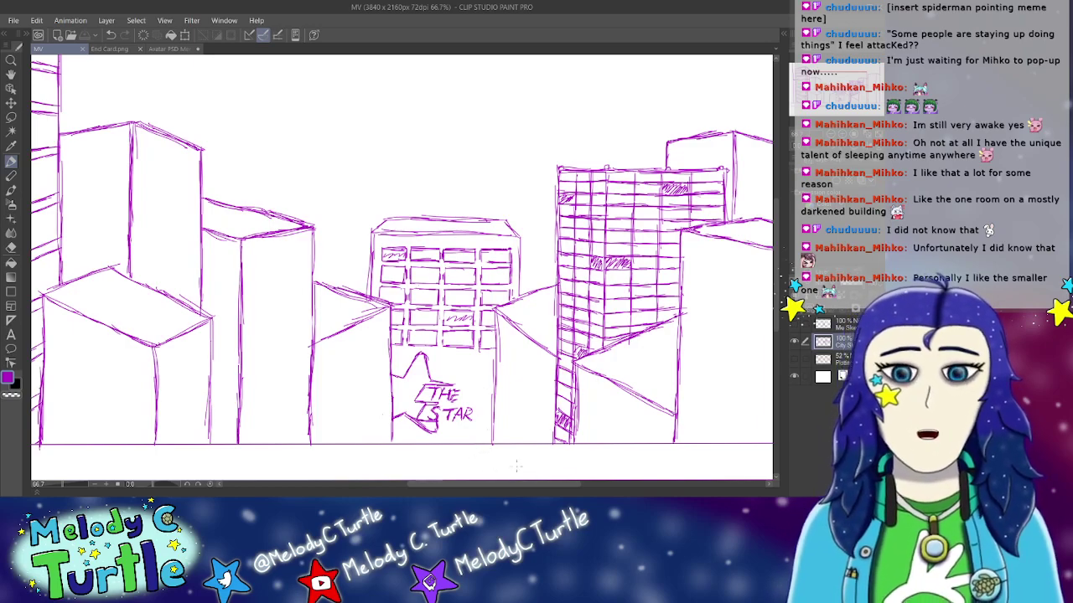
{"action": "left_click_drag", "start_coordinate": [521, 484], "coordinate": [456, 491]}
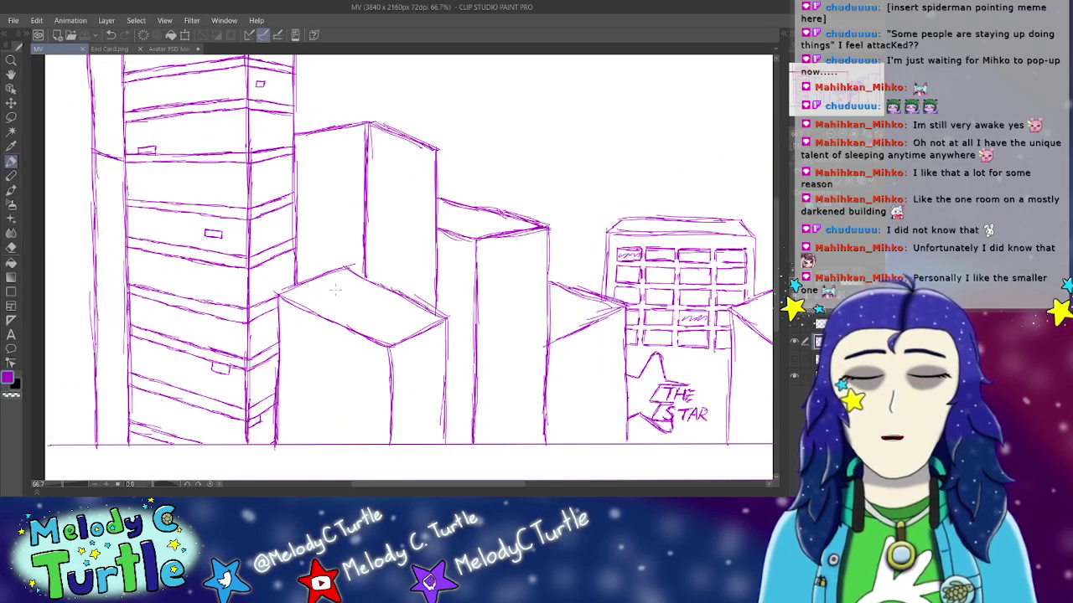
{"action": "left_click_drag", "start_coordinate": [288, 318], "coordinate": [287, 420]}
{"action": "left_click_drag", "start_coordinate": [289, 378], "coordinate": [285, 444]}
{"action": "mouse_move", "coordinate": [283, 315]}
{"action": "left_mouse_down"}
{"action": "mouse_move", "coordinate": [382, 356]}
{"action": "mouse_move", "coordinate": [377, 445]}
{"action": "left_mouse_up"}
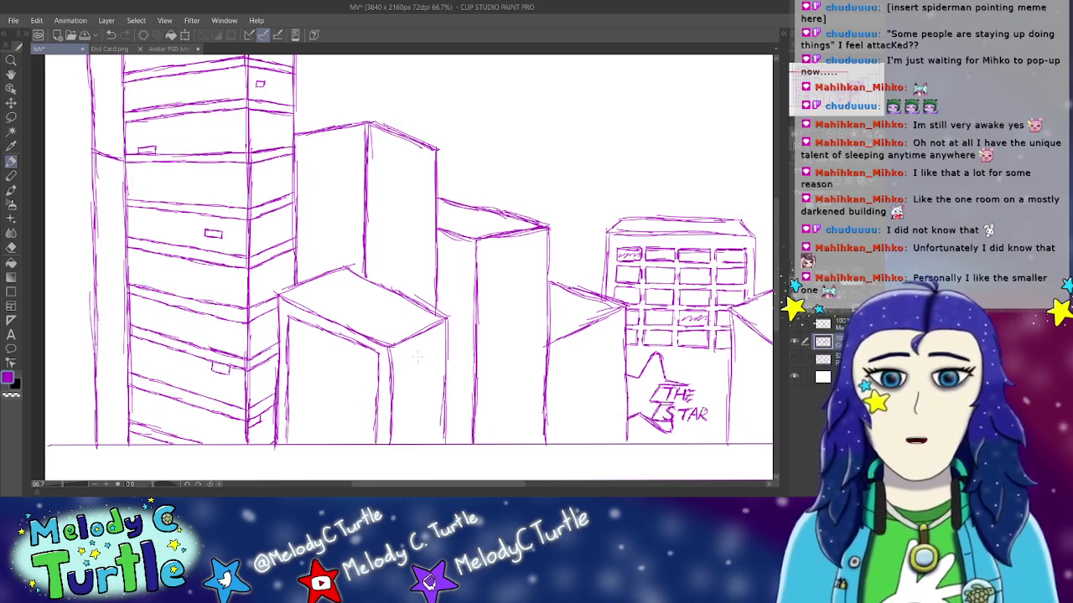
{"action": "left_click_drag", "start_coordinate": [405, 359], "coordinate": [406, 431]}
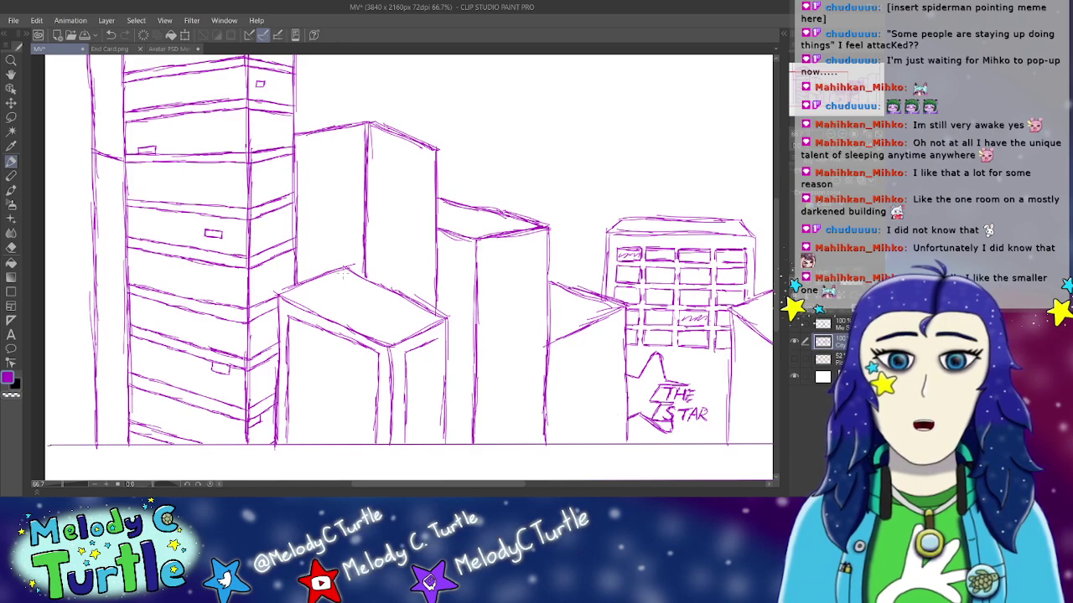
Step: Draw an inner ledge along the short building's back roof edges and sketch a small box at the rear roof corner
{"action": "left_click_drag", "start_coordinate": [343, 275], "coordinate": [417, 316]}
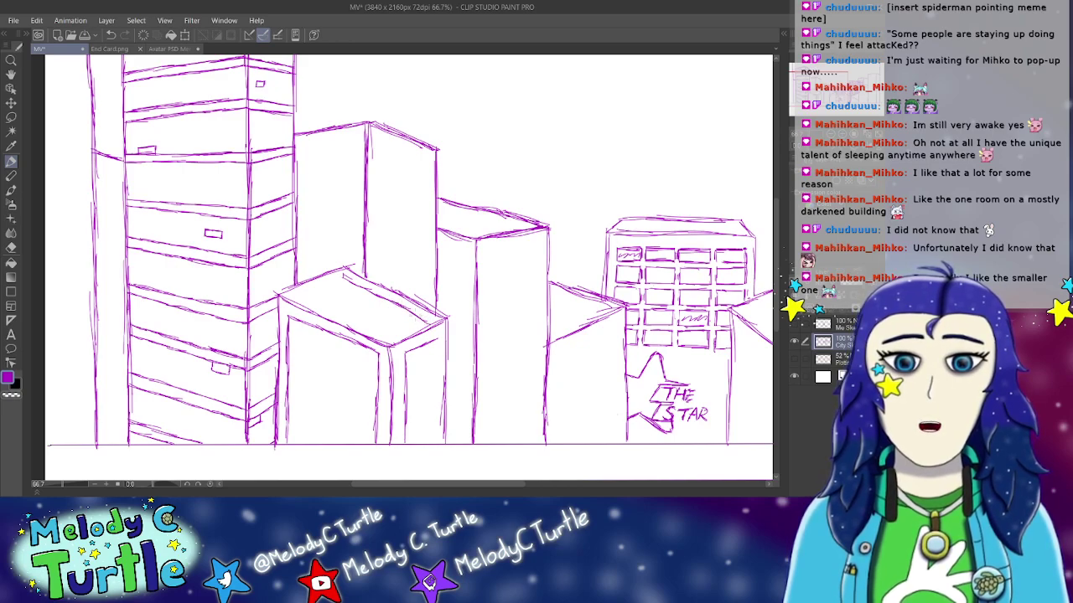
{"action": "left_click_drag", "start_coordinate": [347, 274], "coordinate": [437, 321]}
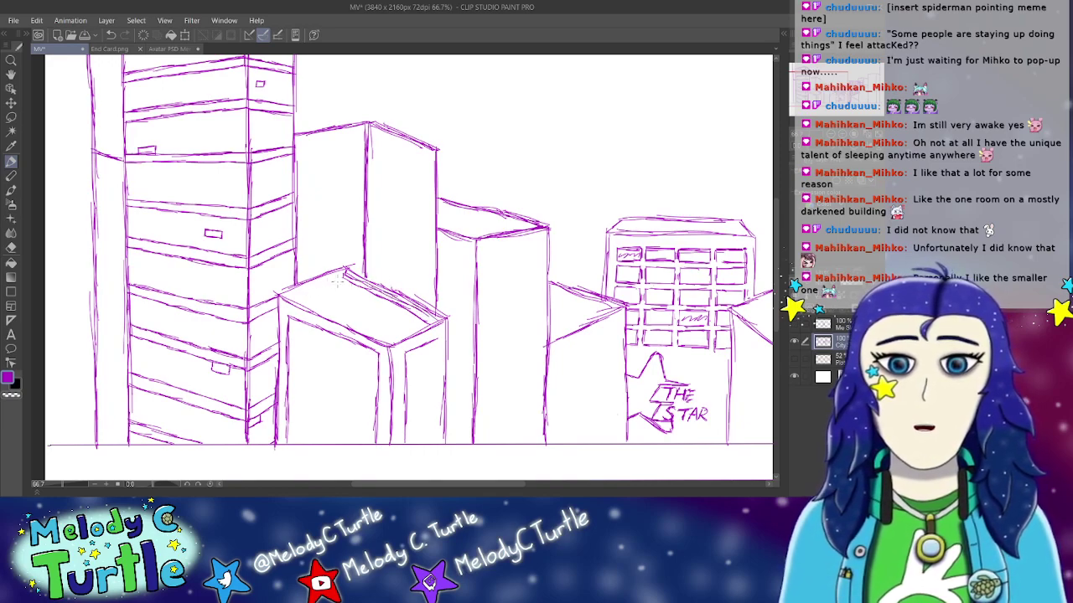
{"action": "mouse_move", "coordinate": [318, 289]}
{"action": "left_mouse_down"}
{"action": "mouse_move", "coordinate": [286, 304]}
{"action": "mouse_move", "coordinate": [316, 282]}
{"action": "left_mouse_up"}
{"action": "left_click_drag", "start_coordinate": [299, 290], "coordinate": [322, 278]}
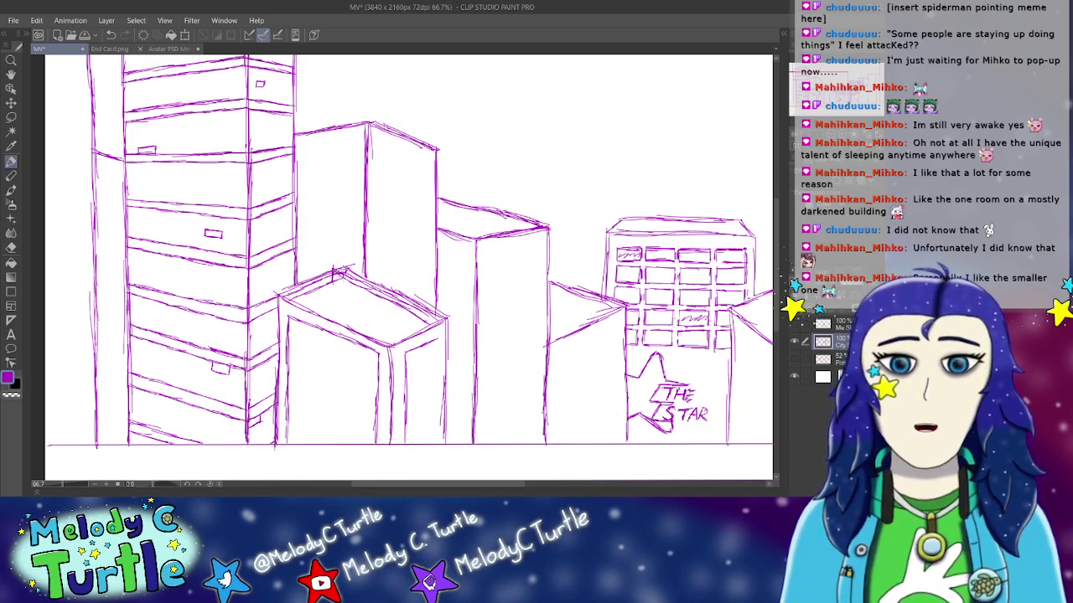
{"action": "mouse_move", "coordinate": [339, 272]}
{"action": "left_mouse_down"}
{"action": "mouse_move", "coordinate": [358, 300]}
{"action": "mouse_move", "coordinate": [345, 276]}
{"action": "mouse_move", "coordinate": [361, 274]}
{"action": "mouse_move", "coordinate": [359, 296]}
{"action": "left_mouse_up"}
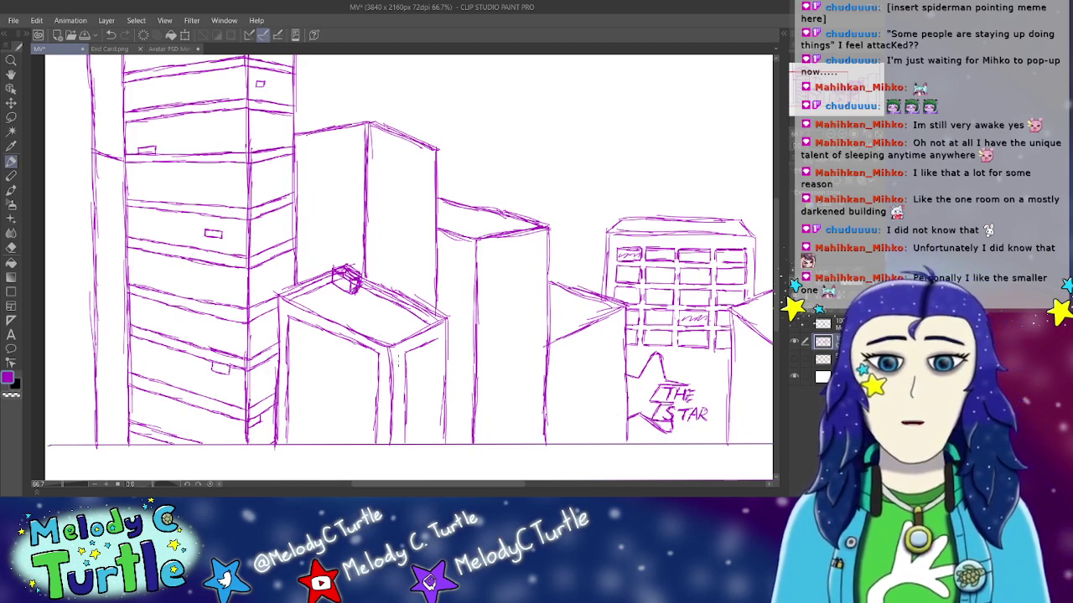
Step: Close the window frame on the short building's narrow face and draw slanted divider lines across the upper part of both faces
{"action": "left_click_drag", "start_coordinate": [438, 340], "coordinate": [436, 432]}
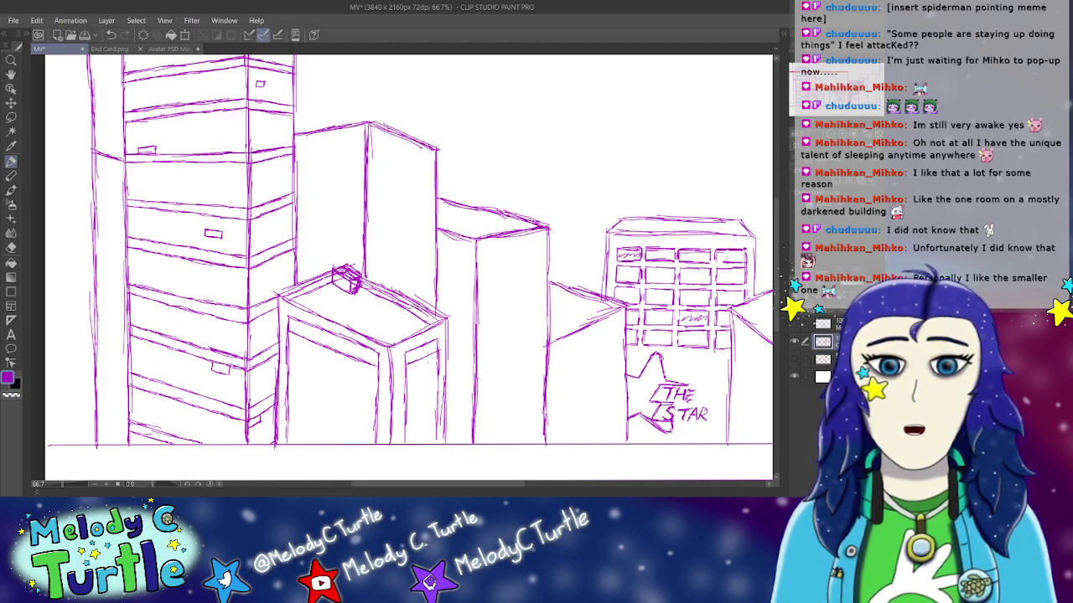
{"action": "mouse_move", "coordinate": [287, 336]}
{"action": "left_mouse_down"}
{"action": "mouse_move", "coordinate": [346, 363]}
{"action": "mouse_move", "coordinate": [323, 356]}
{"action": "mouse_move", "coordinate": [334, 363]}
{"action": "mouse_move", "coordinate": [439, 359]}
{"action": "left_mouse_up"}
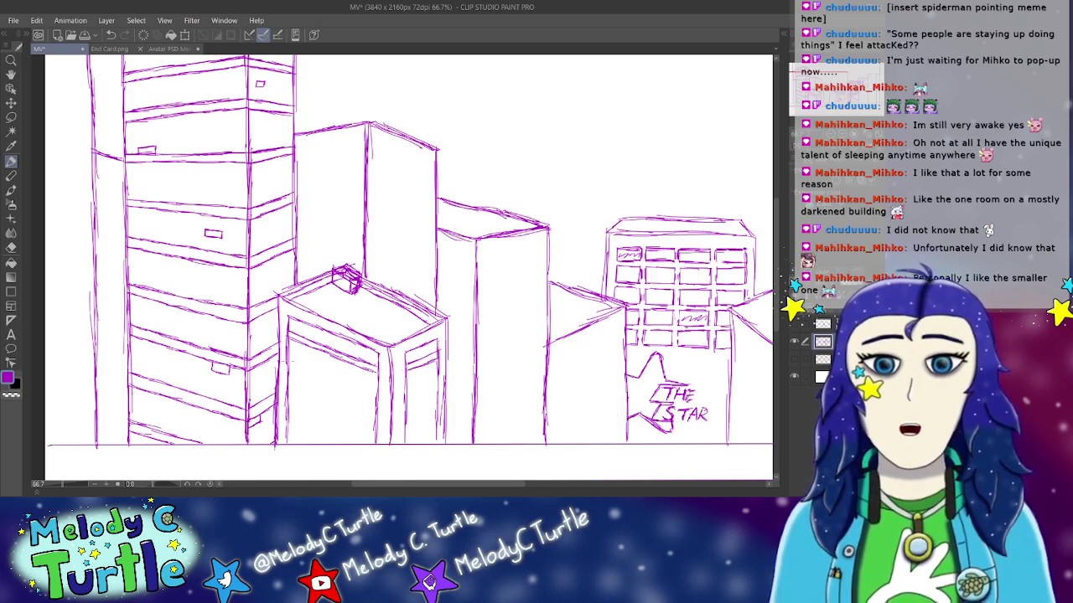
{"action": "mouse_move", "coordinate": [290, 357]}
{"action": "left_mouse_down"}
{"action": "mouse_move", "coordinate": [361, 385]}
{"action": "mouse_move", "coordinate": [436, 377]}
{"action": "left_mouse_up"}
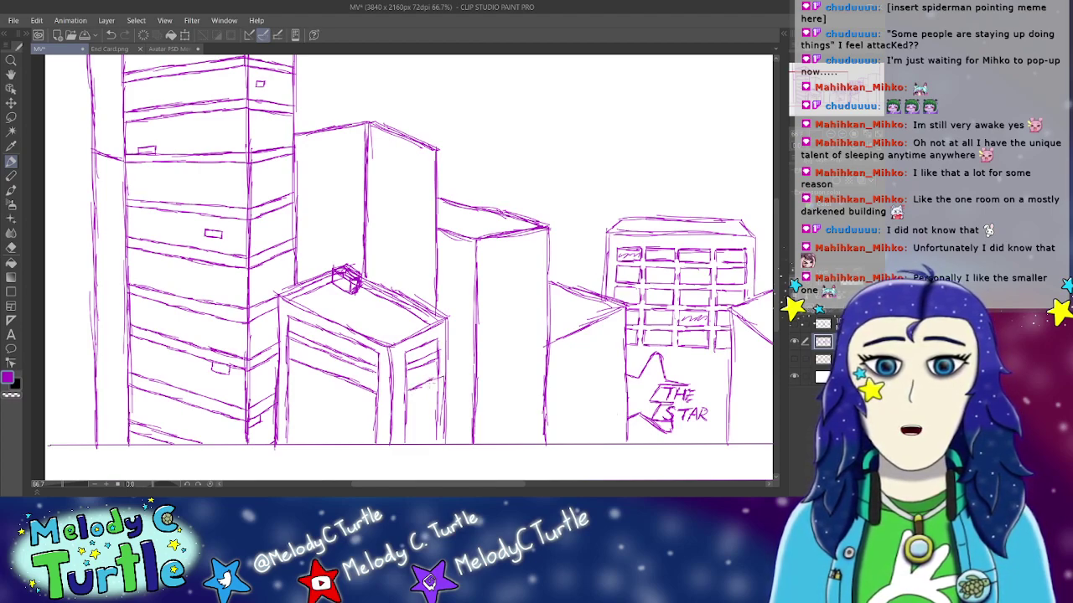
{"action": "mouse_move", "coordinate": [289, 365]}
{"action": "left_mouse_down"}
{"action": "mouse_move", "coordinate": [375, 403]}
{"action": "mouse_move", "coordinate": [441, 384]}
{"action": "left_mouse_up"}
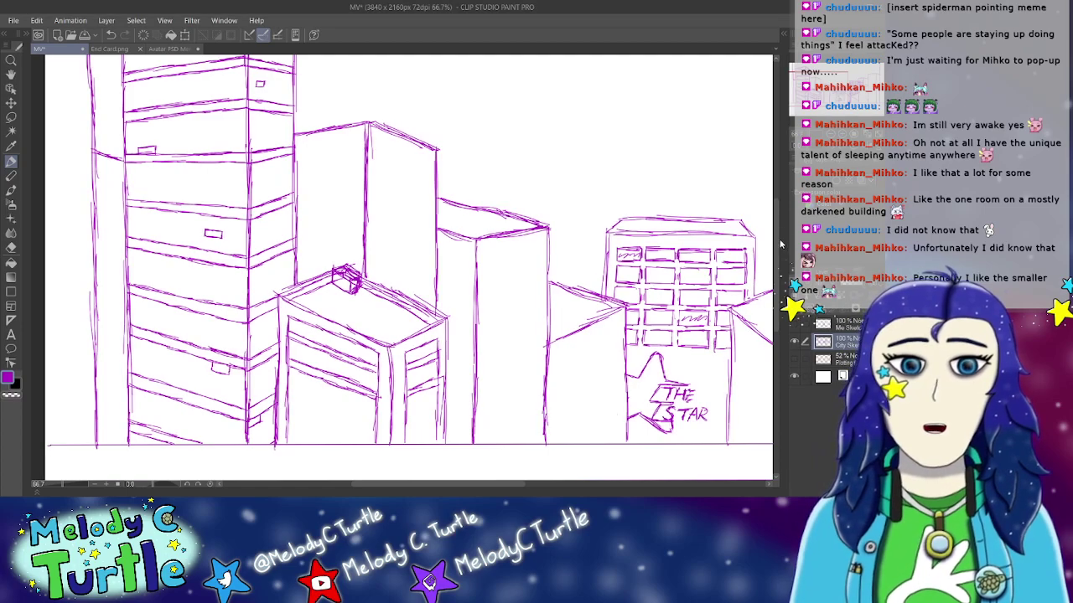
Step: Continue the pairs of slanted divider lines down both faces of the short building to form the middle window rows
{"action": "scroll", "coordinate": [617, 337], "scroll_direction": "down", "scroll_amount": 2}
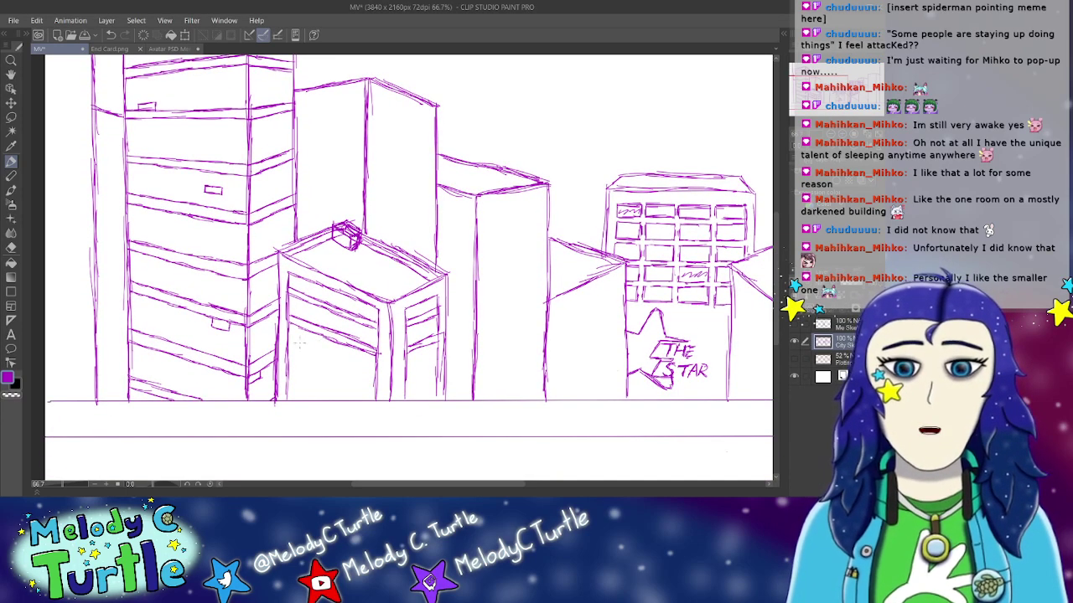
{"action": "mouse_move", "coordinate": [290, 340]}
{"action": "left_mouse_down"}
{"action": "mouse_move", "coordinate": [323, 364]}
{"action": "mouse_move", "coordinate": [369, 372]}
{"action": "mouse_move", "coordinate": [352, 368]}
{"action": "left_mouse_up"}
{"action": "left_click_drag", "start_coordinate": [354, 367], "coordinate": [376, 374]}
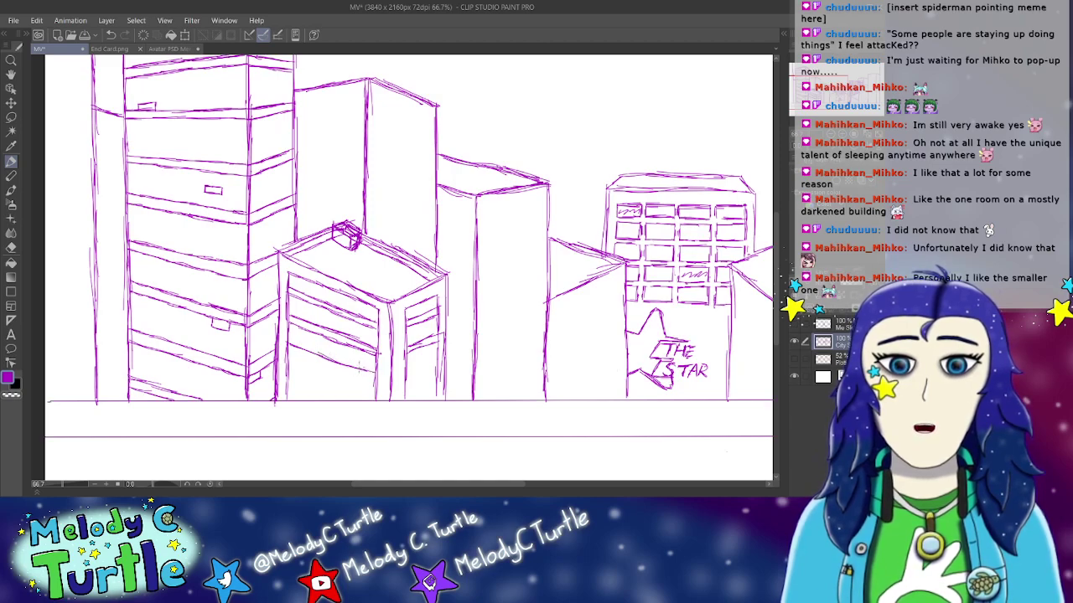
{"action": "left_click_drag", "start_coordinate": [288, 352], "coordinate": [362, 378]}
{"action": "left_click_drag", "start_coordinate": [313, 362], "coordinate": [374, 380]}
{"action": "left_click_drag", "start_coordinate": [357, 375], "coordinate": [372, 380]}
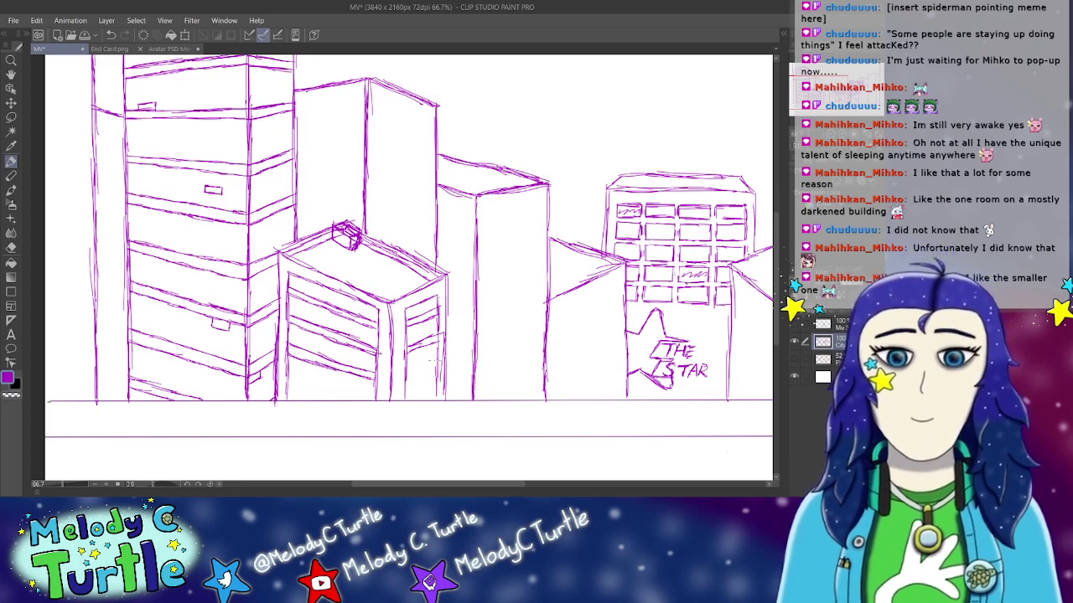
{"action": "left_click_drag", "start_coordinate": [408, 369], "coordinate": [419, 377]}
{"action": "mouse_move", "coordinate": [409, 362]}
{"action": "left_mouse_down"}
{"action": "mouse_move", "coordinate": [433, 375]}
{"action": "mouse_move", "coordinate": [416, 377]}
{"action": "left_mouse_up"}
{"action": "left_click_drag", "start_coordinate": [405, 382], "coordinate": [439, 363]}
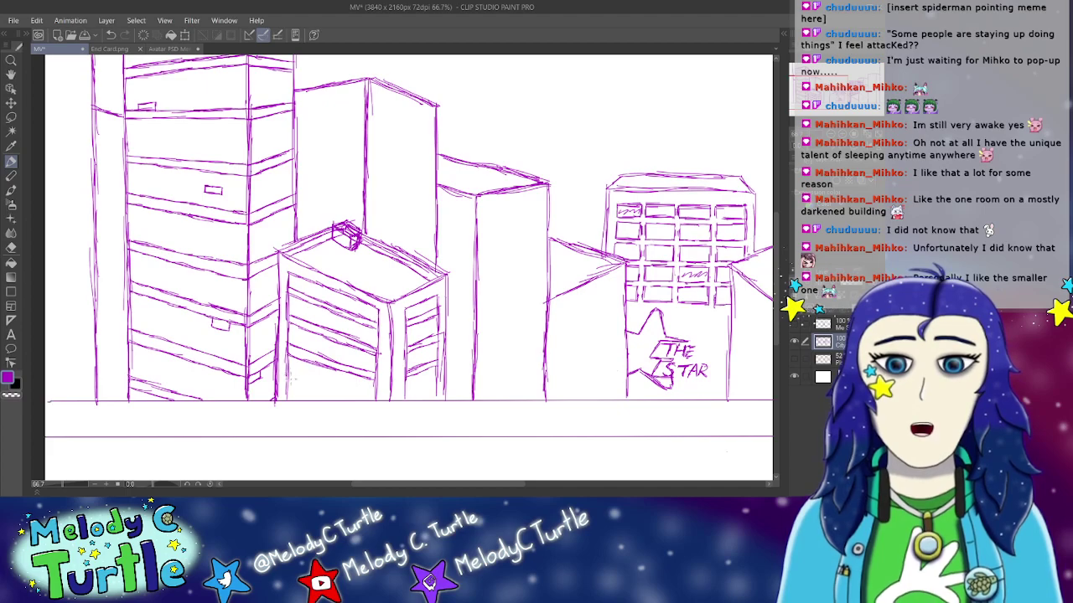
Step: Sketch the lowest row dividers on both faces of the short building and erase stray lines from its window gaps and rooftop box
{"action": "mouse_move", "coordinate": [288, 386]}
{"action": "left_mouse_down"}
{"action": "mouse_move", "coordinate": [310, 376]}
{"action": "mouse_move", "coordinate": [328, 384]}
{"action": "mouse_move", "coordinate": [315, 378]}
{"action": "left_mouse_up"}
{"action": "left_click_drag", "start_coordinate": [325, 394], "coordinate": [367, 396]}
{"action": "left_click_drag", "start_coordinate": [289, 394], "coordinate": [332, 396]}
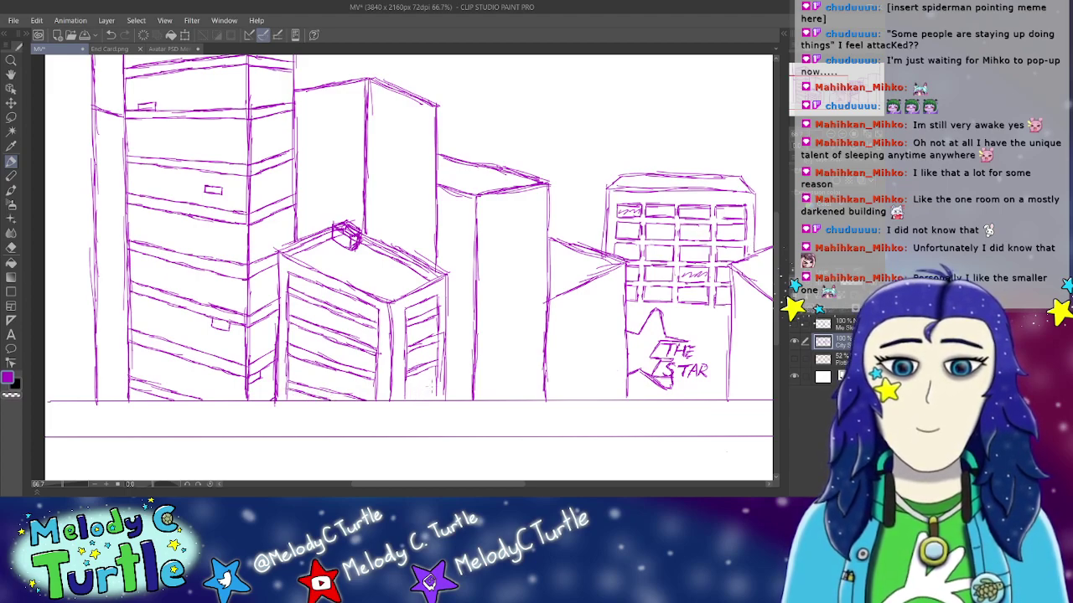
{"action": "left_click_drag", "start_coordinate": [406, 399], "coordinate": [429, 390]}
{"action": "mouse_move", "coordinate": [409, 395]}
{"action": "left_mouse_down"}
{"action": "mouse_move", "coordinate": [442, 390]}
{"action": "mouse_move", "coordinate": [424, 391]}
{"action": "left_mouse_up"}
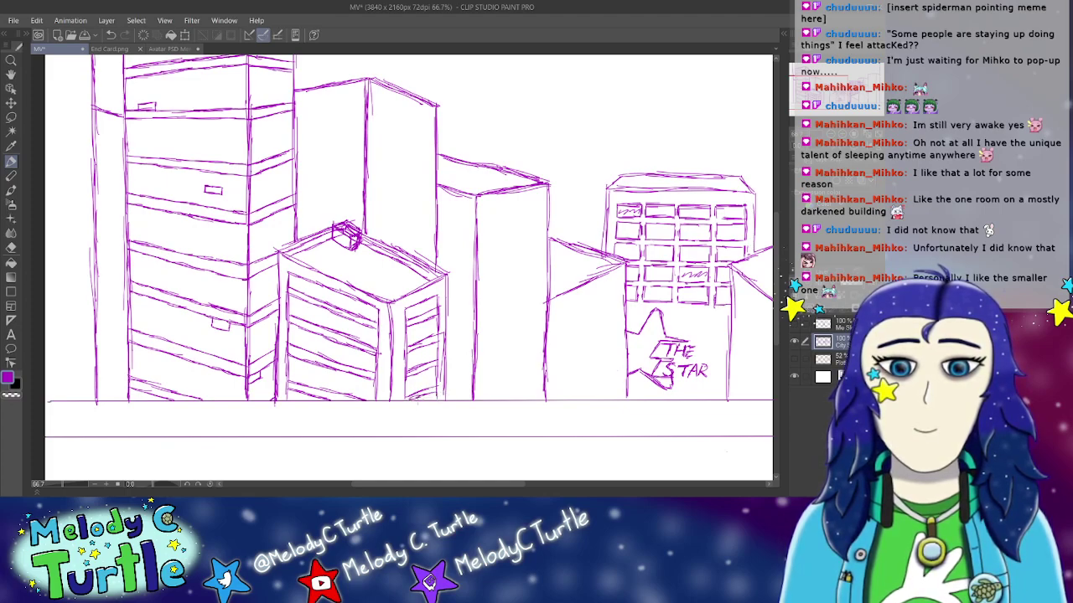
{"action": "left_click", "coordinate": [10, 247]}
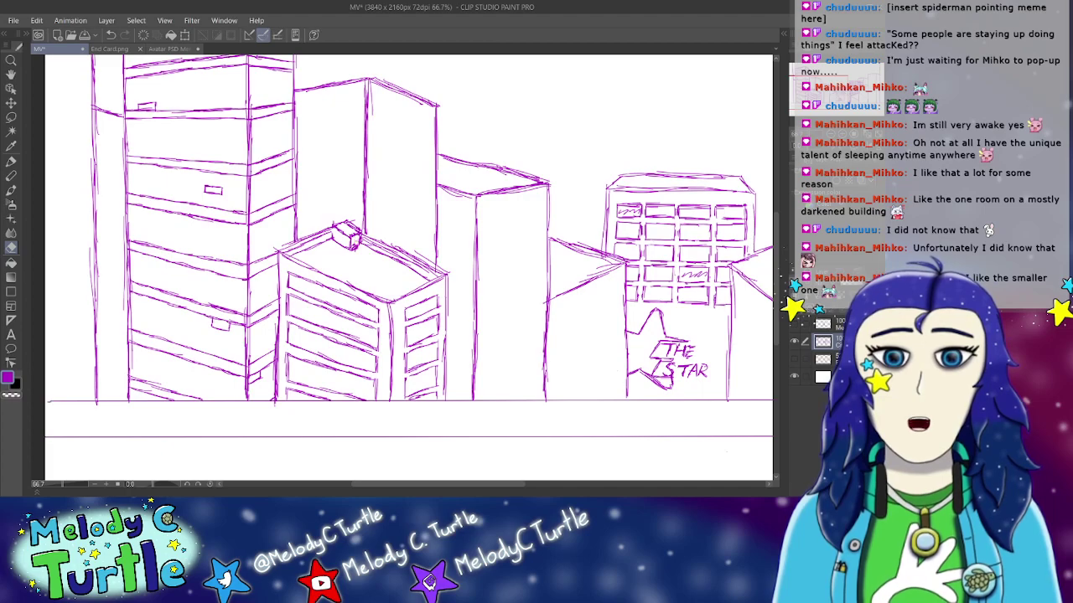
Step: Draw two pairs of vertical divider lines through the window rows nearest the front corner on the short building's wide face
{"action": "key", "text": "p"}
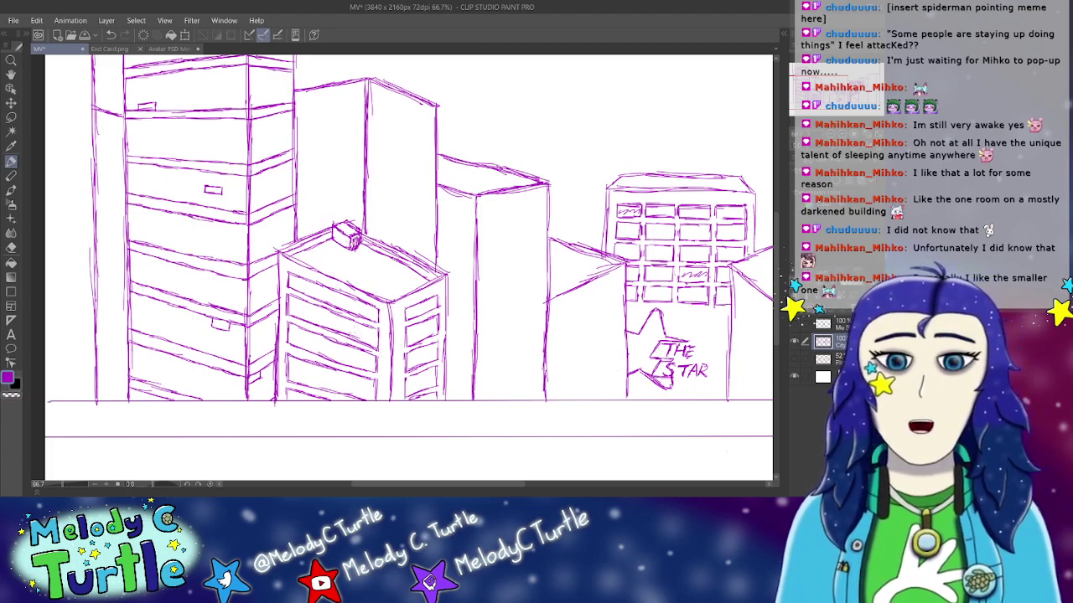
{"action": "left_click_drag", "start_coordinate": [366, 303], "coordinate": [362, 399]}
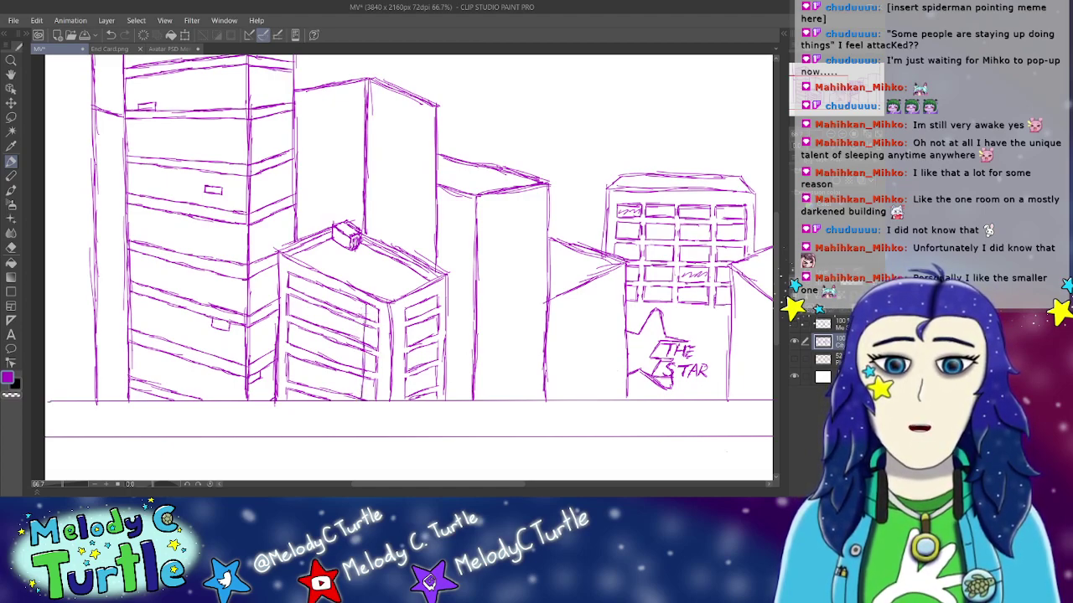
{"action": "left_click_drag", "start_coordinate": [359, 303], "coordinate": [360, 324]}
{"action": "left_click_drag", "start_coordinate": [357, 329], "coordinate": [352, 404]}
{"action": "left_click_drag", "start_coordinate": [343, 297], "coordinate": [345, 332]}
{"action": "left_click_drag", "start_coordinate": [347, 295], "coordinate": [342, 398]}
{"action": "left_click_drag", "start_coordinate": [339, 378], "coordinate": [341, 401]}
{"action": "left_click_drag", "start_coordinate": [340, 295], "coordinate": [334, 405]}
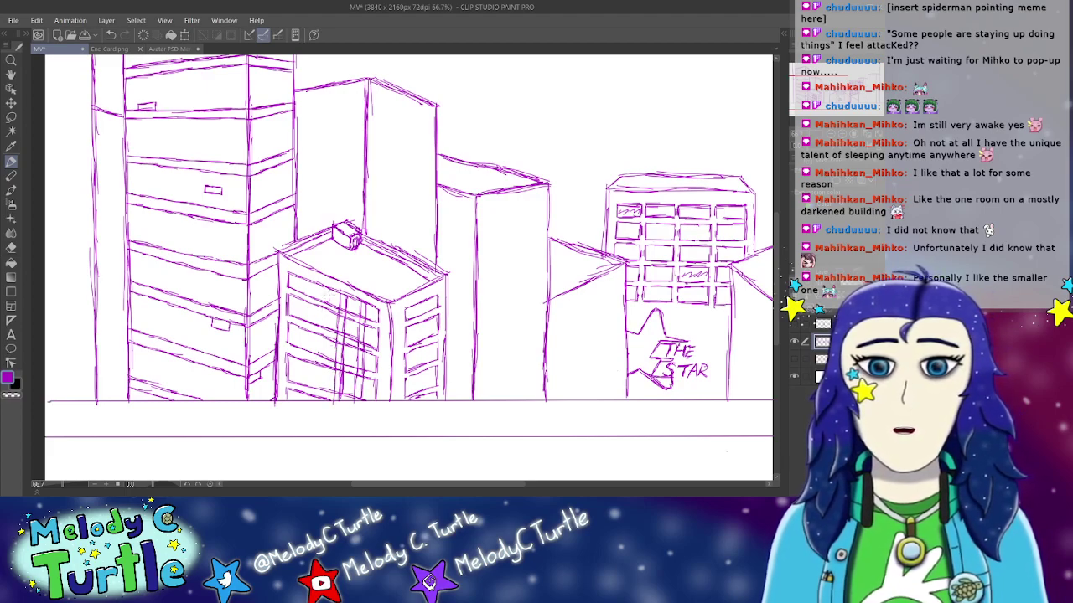
Step: Draw the remaining vertical divider pairs across the short building's wide face and erase the segments crossing the gaps to leave separate windows
{"action": "mouse_move", "coordinate": [325, 295]}
{"action": "left_mouse_down"}
{"action": "mouse_move", "coordinate": [325, 324]}
{"action": "mouse_move", "coordinate": [325, 306]}
{"action": "left_mouse_up"}
{"action": "mouse_move", "coordinate": [323, 309]}
{"action": "left_mouse_down"}
{"action": "mouse_move", "coordinate": [320, 337]}
{"action": "mouse_move", "coordinate": [321, 325]}
{"action": "left_mouse_up"}
{"action": "left_click_drag", "start_coordinate": [319, 336], "coordinate": [317, 364]}
{"action": "left_click_drag", "start_coordinate": [321, 328], "coordinate": [318, 401]}
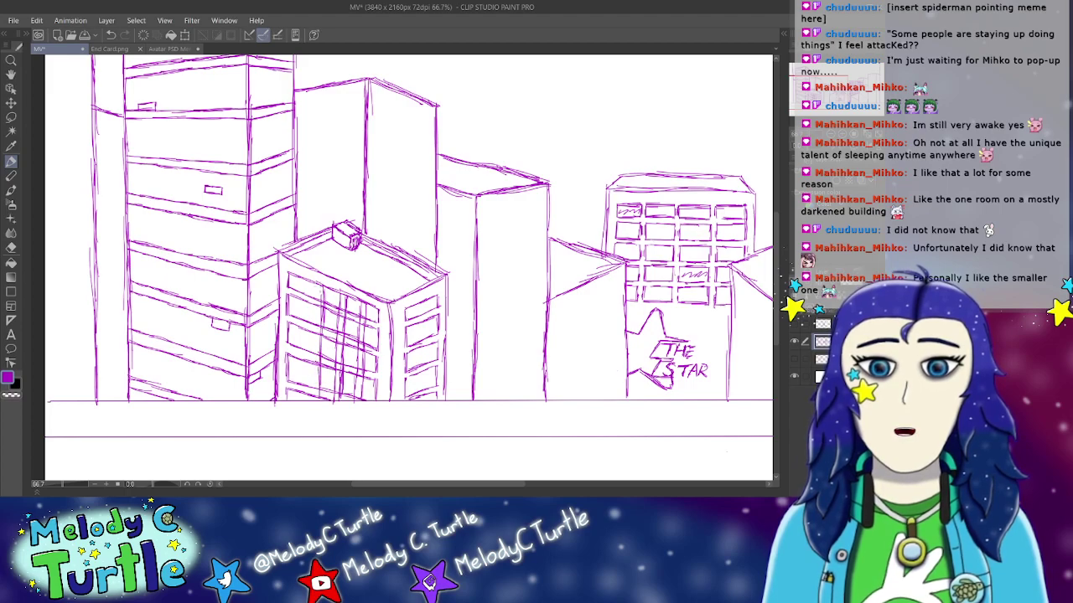
{"action": "left_click_drag", "start_coordinate": [319, 285], "coordinate": [315, 372]}
{"action": "left_click_drag", "start_coordinate": [322, 351], "coordinate": [310, 393]}
{"action": "left_click_drag", "start_coordinate": [307, 287], "coordinate": [304, 341]}
{"action": "left_click_drag", "start_coordinate": [307, 304], "coordinate": [304, 408]}
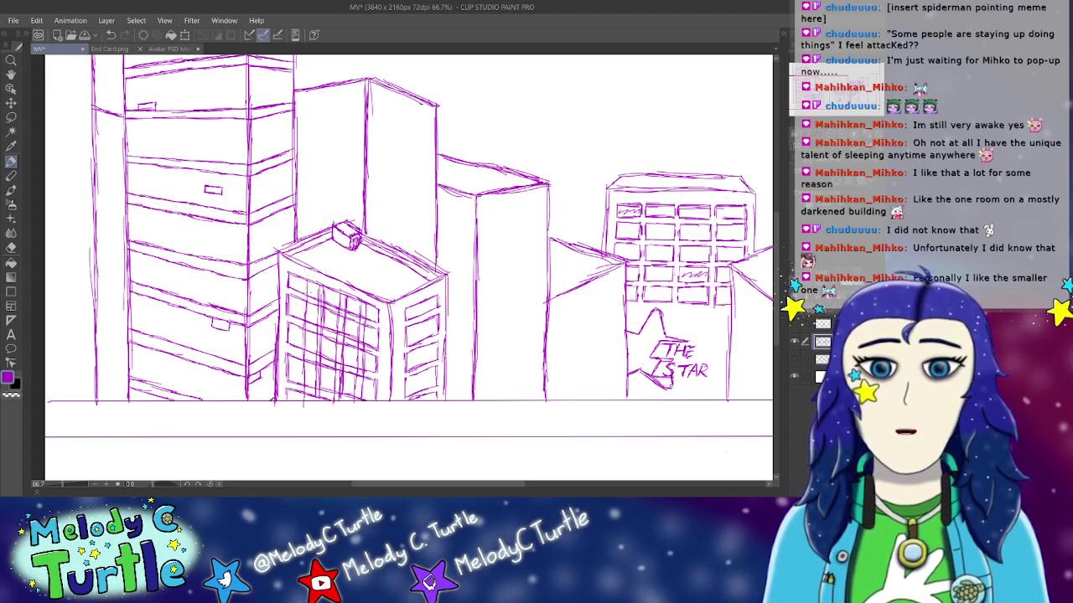
{"action": "left_click_drag", "start_coordinate": [302, 274], "coordinate": [301, 357]}
{"action": "left_click_drag", "start_coordinate": [299, 315], "coordinate": [301, 404]}
{"action": "left_click", "coordinate": [10, 248]}
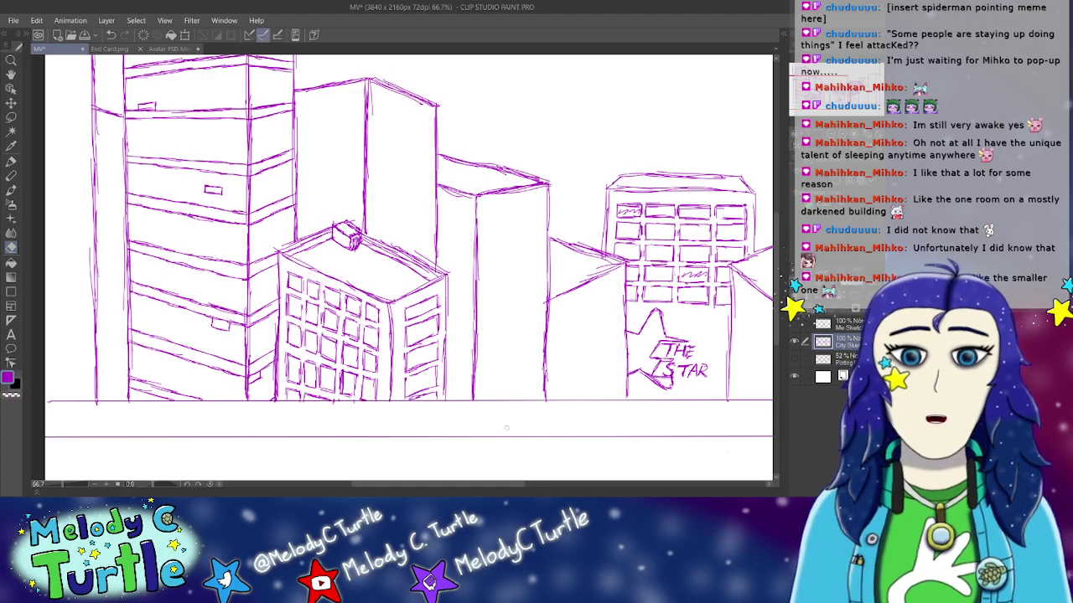
Step: Start an inset left edge on the low slanted-roof building beside the gridded tower, and shade two windows on the short building
{"action": "left_click_drag", "start_coordinate": [501, 484], "coordinate": [628, 485]}
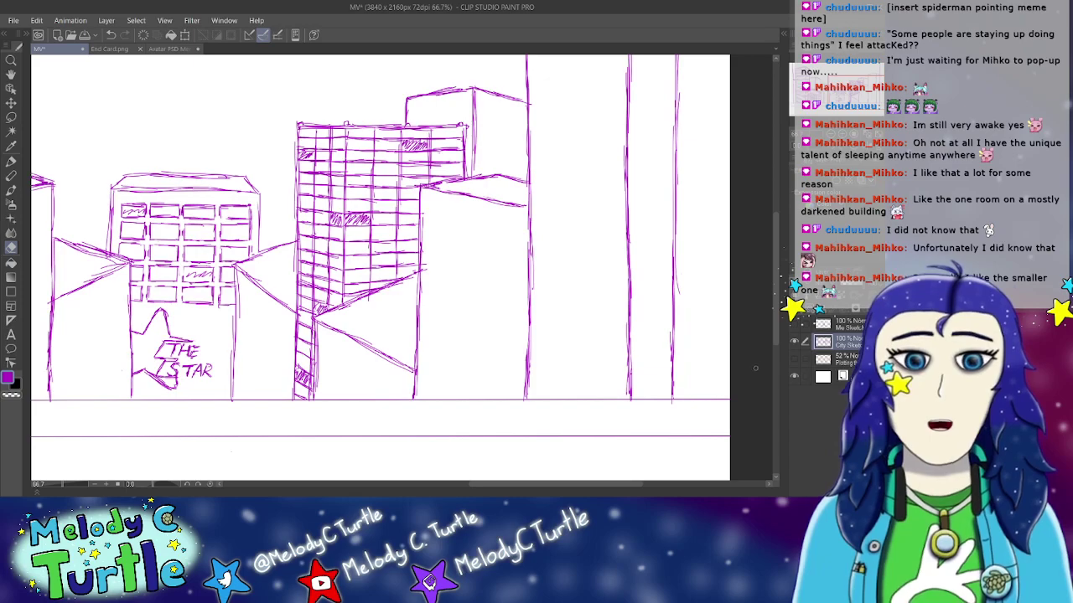
{"action": "scroll", "coordinate": [753, 371], "scroll_direction": "up", "scroll_amount": 3}
{"action": "scroll", "coordinate": [754, 371], "scroll_direction": "down", "scroll_amount": 2}
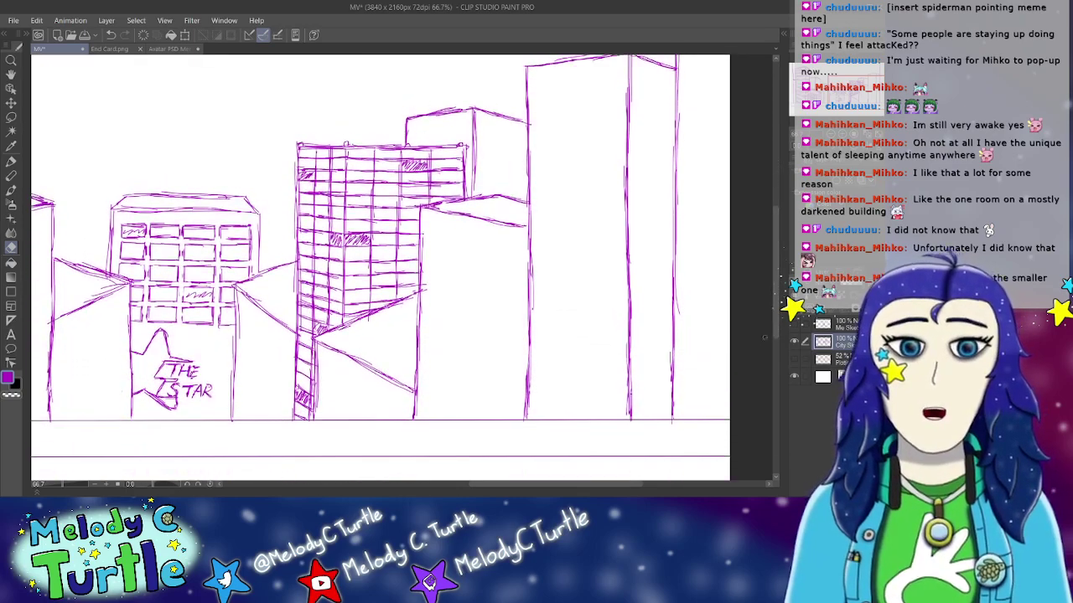
{"action": "left_click_drag", "start_coordinate": [619, 490], "coordinate": [527, 497]}
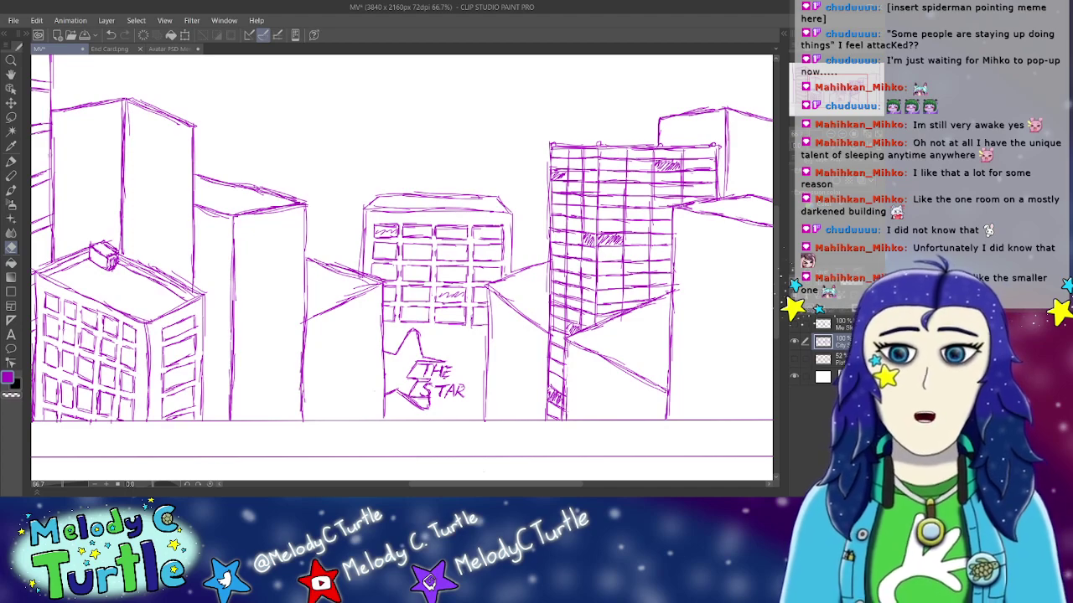
{"action": "left_click", "coordinate": [11, 161]}
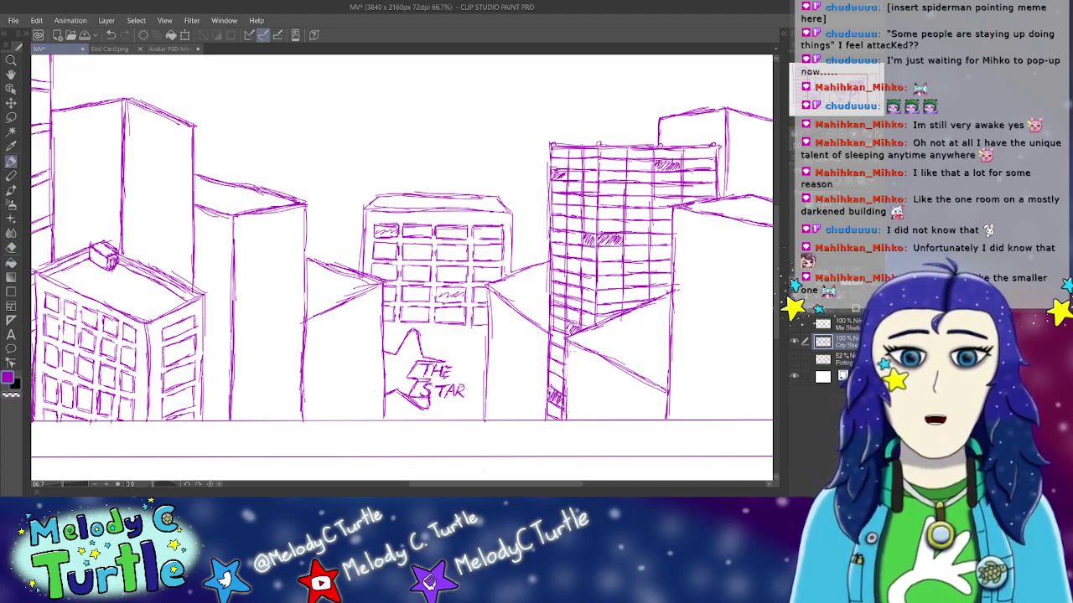
{"action": "left_click_drag", "start_coordinate": [568, 382], "coordinate": [568, 416]}
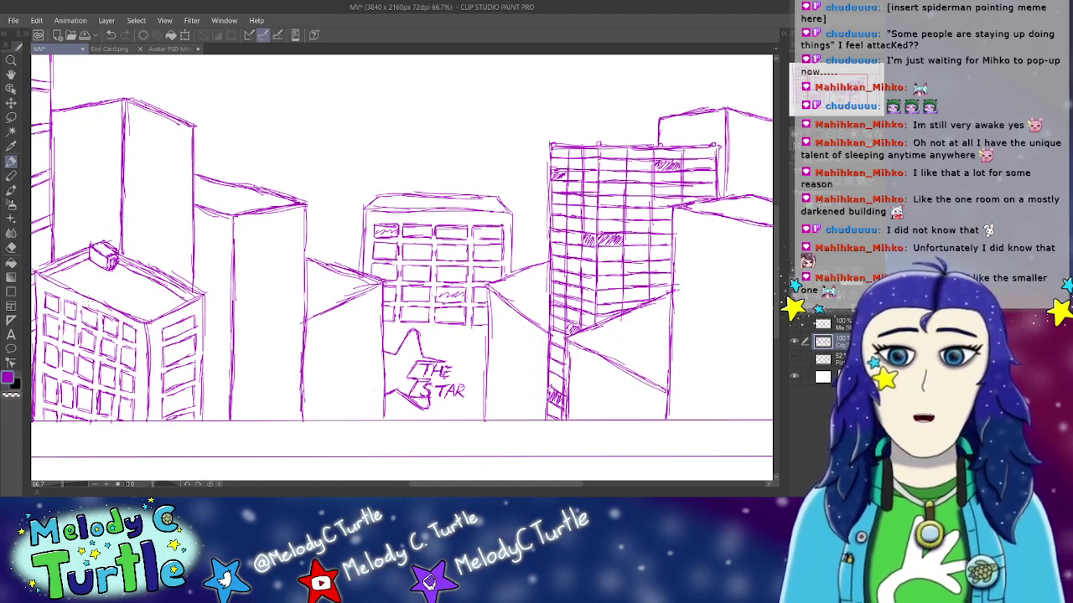
{"action": "mouse_move", "coordinate": [48, 293]}
{"action": "left_mouse_down"}
{"action": "mouse_move", "coordinate": [50, 308]}
{"action": "mouse_move", "coordinate": [58, 300]}
{"action": "left_mouse_up"}
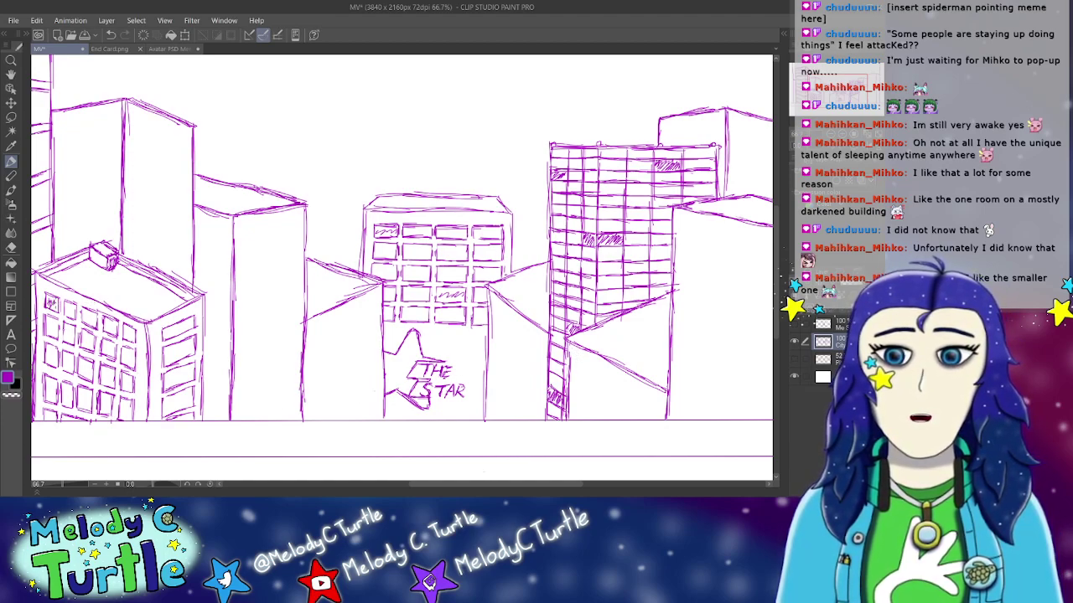
{"action": "mouse_move", "coordinate": [80, 391]}
{"action": "left_mouse_down"}
{"action": "mouse_move", "coordinate": [84, 409]}
{"action": "mouse_move", "coordinate": [87, 398]}
{"action": "left_mouse_up"}
Step: Extend the low building's inset left edge up to its roof and draw a slanted line parallel beneath the roof slope
{"action": "left_click_drag", "start_coordinate": [565, 346], "coordinate": [572, 365]}
{"action": "left_click_drag", "start_coordinate": [568, 376], "coordinate": [568, 394]}
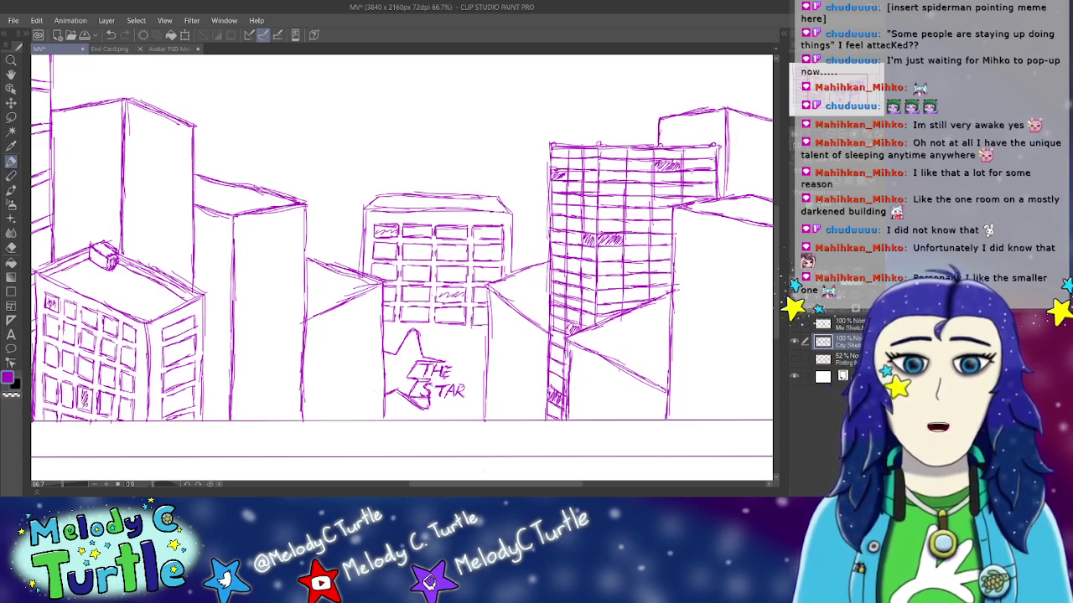
{"action": "mouse_move", "coordinate": [575, 353]}
{"action": "left_mouse_down"}
{"action": "mouse_move", "coordinate": [629, 377]}
{"action": "mouse_move", "coordinate": [604, 369]}
{"action": "left_mouse_up"}
{"action": "left_click_drag", "start_coordinate": [608, 372], "coordinate": [667, 400]}
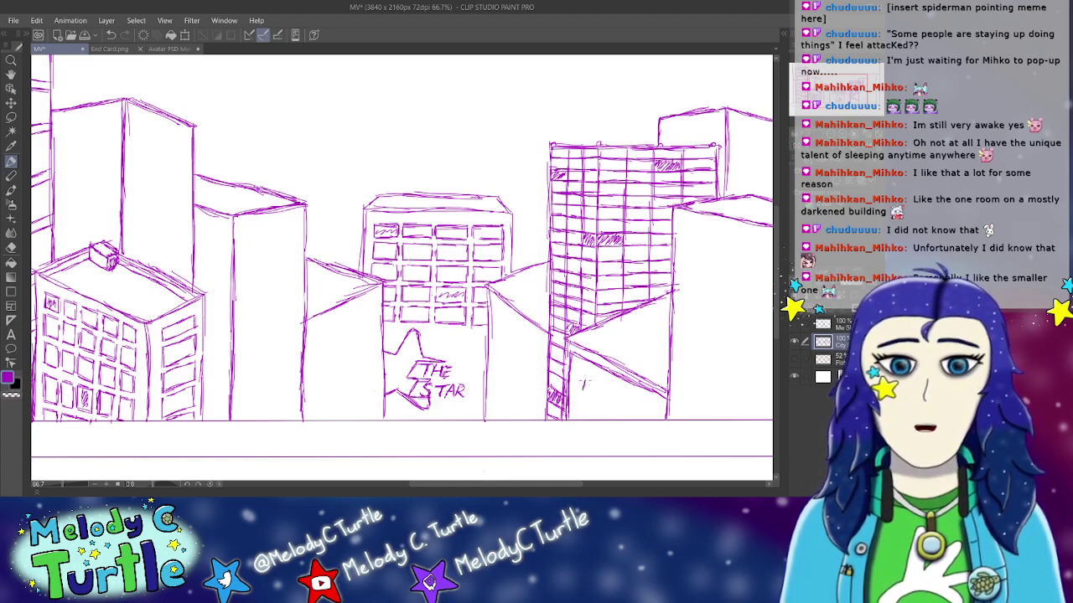
Step: Draw small slanted rectangular windows in two rows beneath the roof slope of the low building beside the gridded tower
{"action": "mouse_move", "coordinate": [585, 383]}
{"action": "left_mouse_down"}
{"action": "mouse_move", "coordinate": [610, 391]}
{"action": "mouse_move", "coordinate": [610, 405]}
{"action": "mouse_move", "coordinate": [626, 394]}
{"action": "mouse_move", "coordinate": [618, 408]}
{"action": "mouse_move", "coordinate": [645, 406]}
{"action": "mouse_move", "coordinate": [645, 417]}
{"action": "left_mouse_up"}
{"action": "left_click_drag", "start_coordinate": [645, 405], "coordinate": [642, 417]}
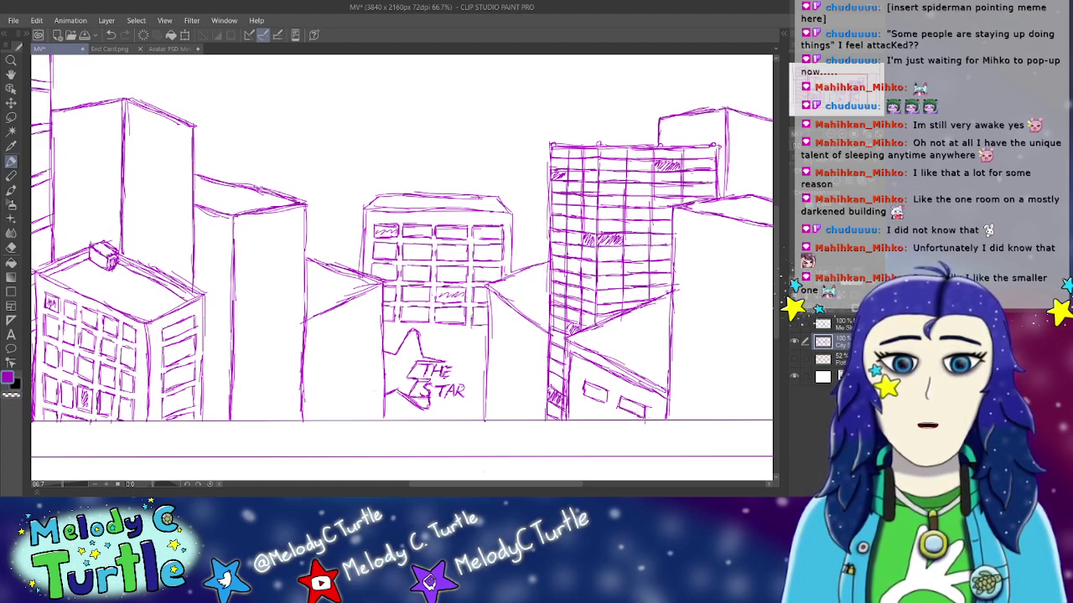
{"action": "left_click_drag", "start_coordinate": [664, 408], "coordinate": [661, 416]}
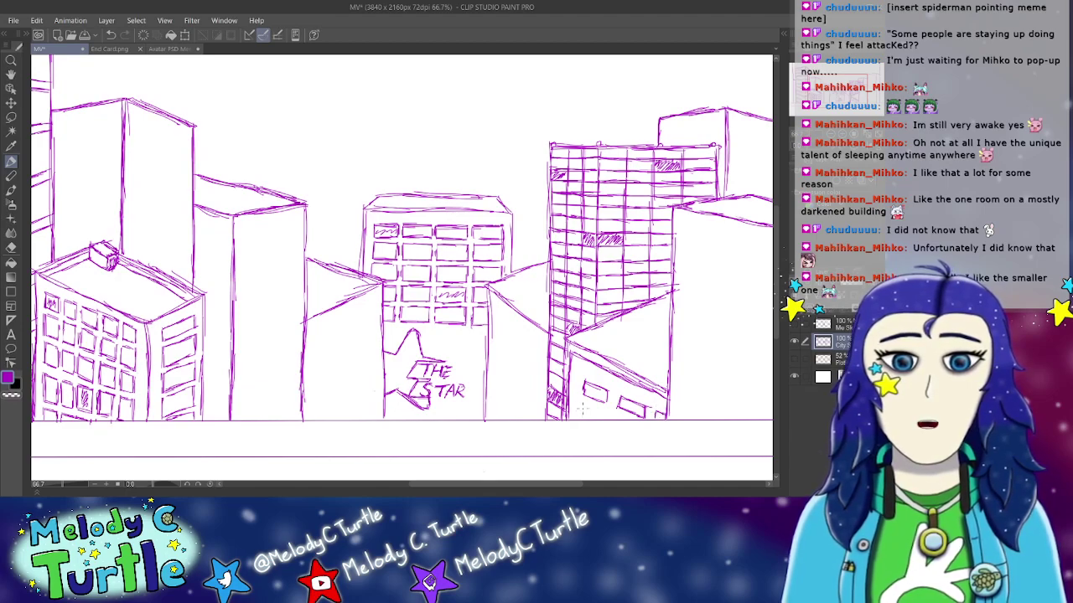
{"action": "mouse_move", "coordinate": [584, 402]}
{"action": "left_mouse_down"}
{"action": "mouse_move", "coordinate": [580, 419]}
{"action": "mouse_move", "coordinate": [603, 421]}
{"action": "left_mouse_up"}
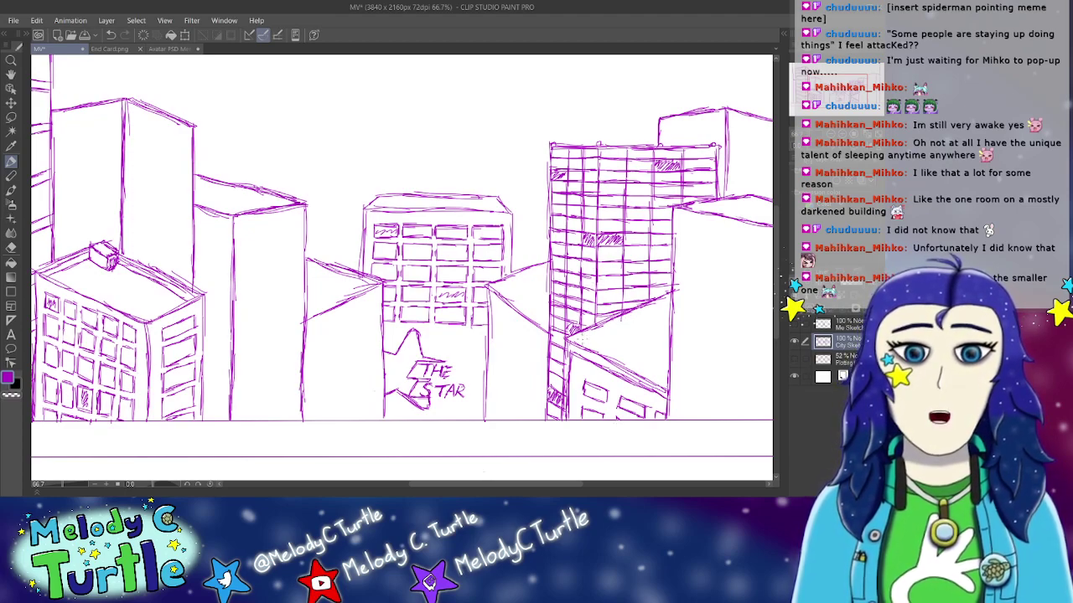
Step: Draw inner lines parallel to the sloping roof edges of the low building beside the gridded tower
{"action": "left_click_drag", "start_coordinate": [584, 347], "coordinate": [667, 306]}
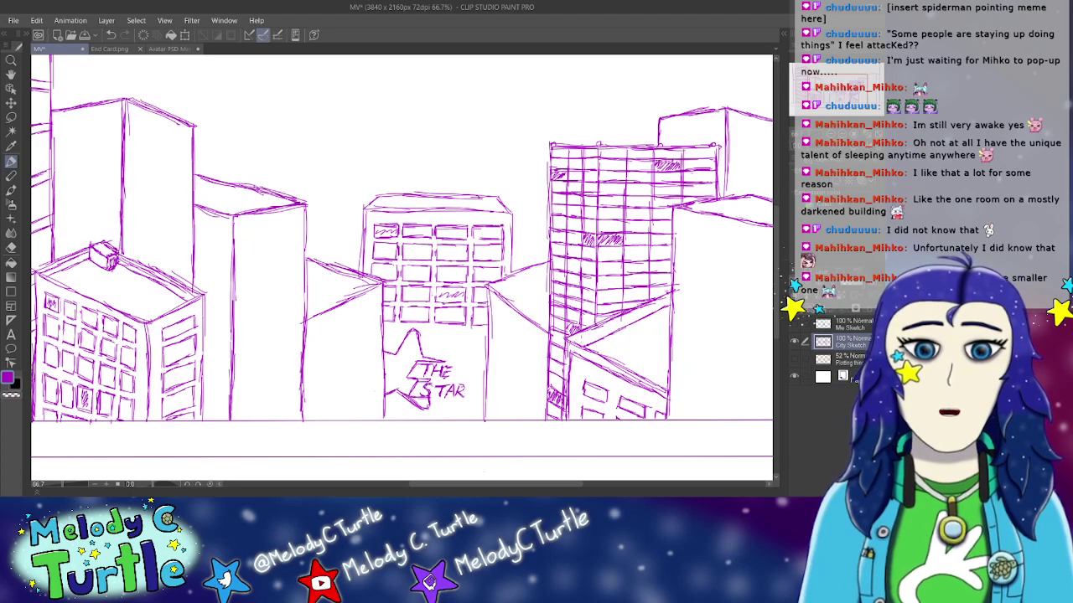
{"action": "left_click_drag", "start_coordinate": [576, 338], "coordinate": [675, 292]}
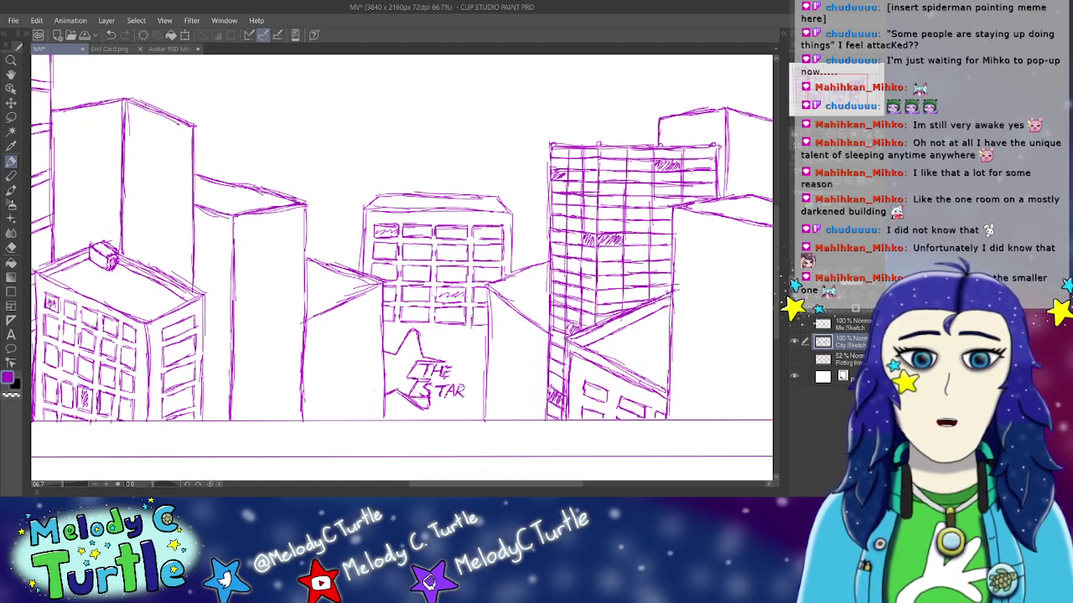
{"action": "left_click_drag", "start_coordinate": [576, 340], "coordinate": [668, 388]}
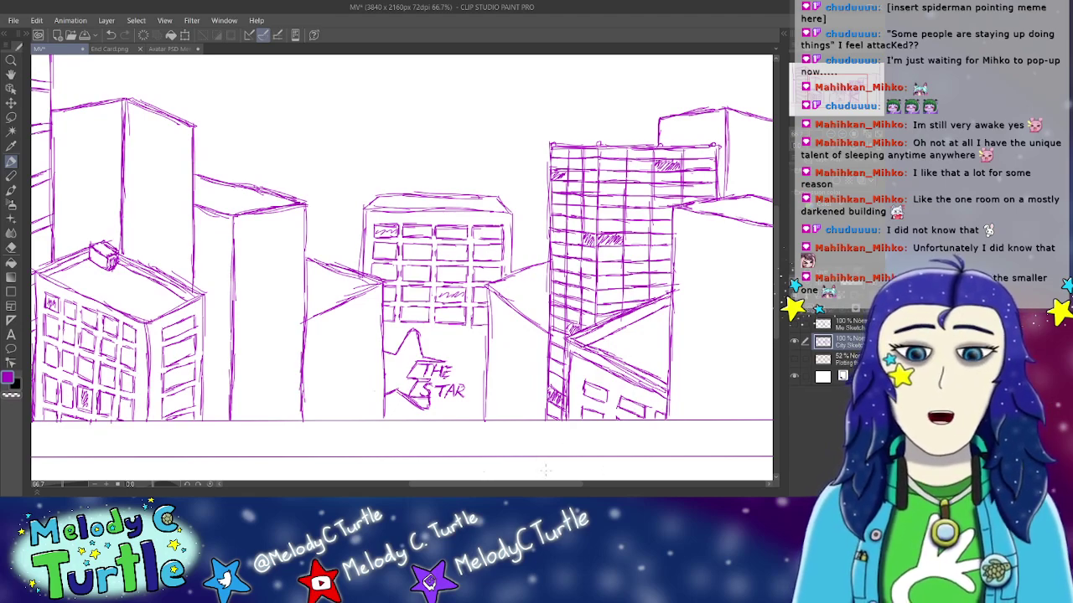
Step: Outline a window block near the top of the right face of the tall building behind the short windowed building
{"action": "scroll", "coordinate": [513, 468], "scroll_direction": "left", "scroll_amount": 5}
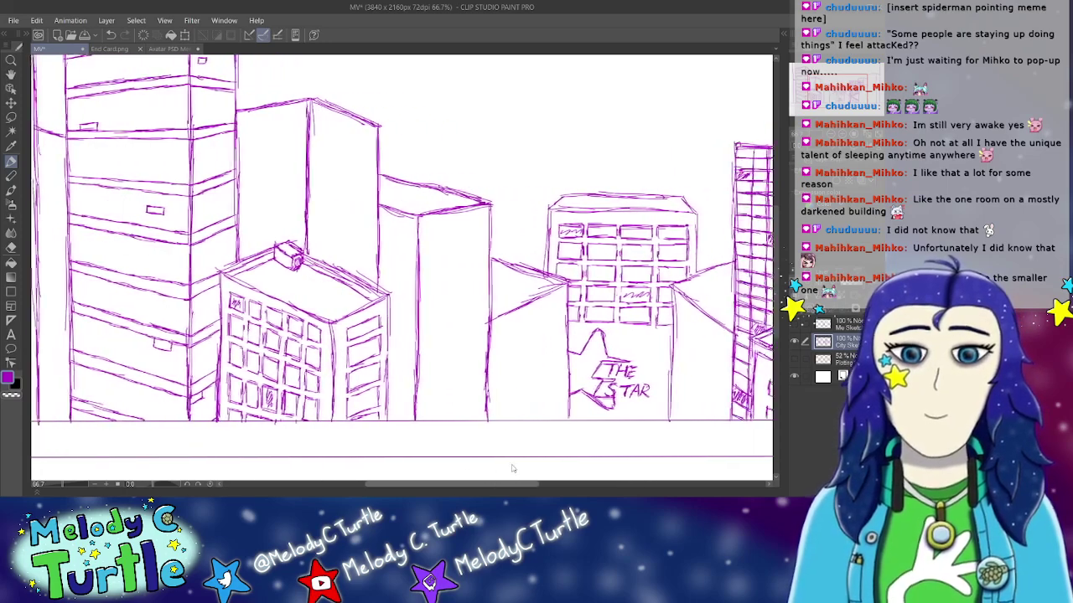
{"action": "scroll", "coordinate": [513, 469], "scroll_direction": "left", "scroll_amount": 4}
{"action": "scroll", "coordinate": [484, 461], "scroll_direction": "right", "scroll_amount": 15}
{"action": "scroll", "coordinate": [607, 467], "scroll_direction": "left", "scroll_amount": 9}
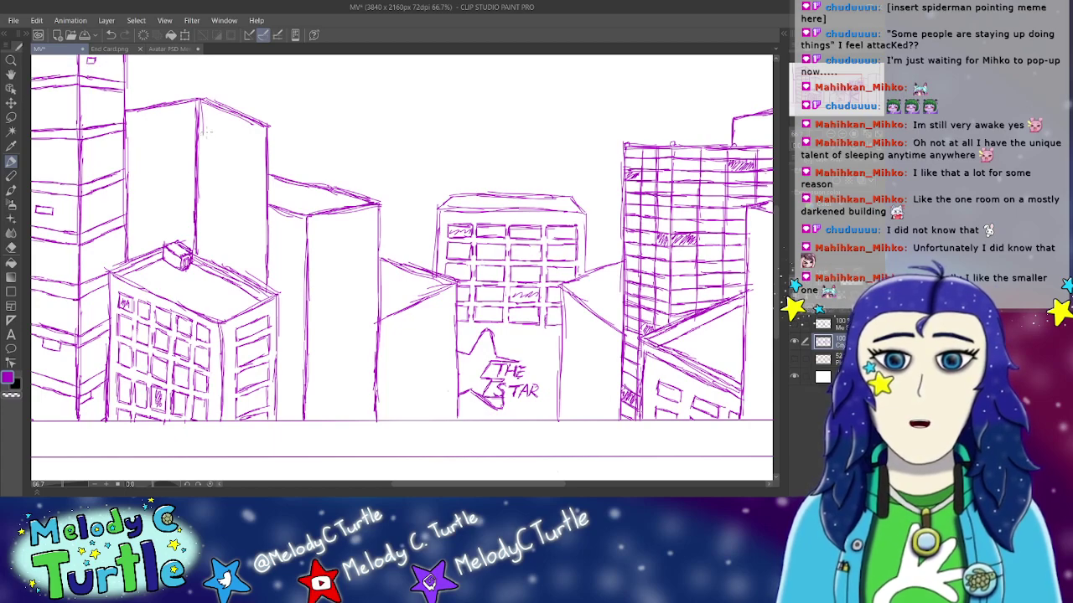
{"action": "mouse_move", "coordinate": [204, 129]}
{"action": "left_mouse_down"}
{"action": "mouse_move", "coordinate": [205, 155]}
{"action": "mouse_move", "coordinate": [219, 133]}
{"action": "mouse_move", "coordinate": [257, 128]}
{"action": "left_mouse_up"}
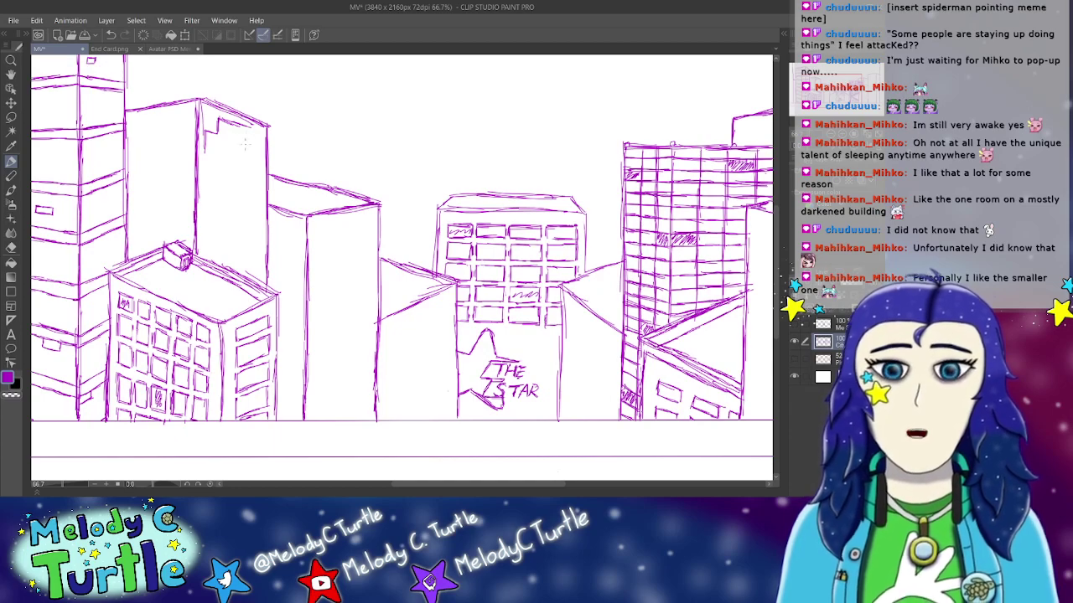
{"action": "mouse_move", "coordinate": [251, 127]}
{"action": "left_mouse_down"}
{"action": "mouse_move", "coordinate": [262, 151]}
{"action": "mouse_move", "coordinate": [243, 159]}
{"action": "mouse_move", "coordinate": [263, 162]}
{"action": "left_mouse_up"}
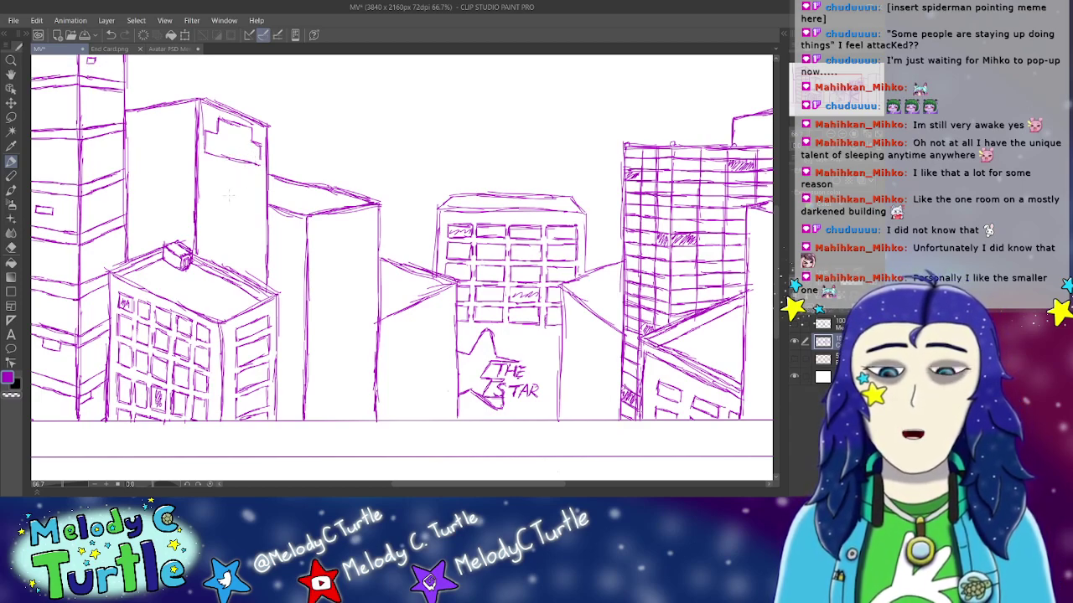
Step: Outline a second window block below the first on the tall building's right face and split it with slanted horizontal lines
{"action": "left_click_drag", "start_coordinate": [205, 171], "coordinate": [233, 175]}
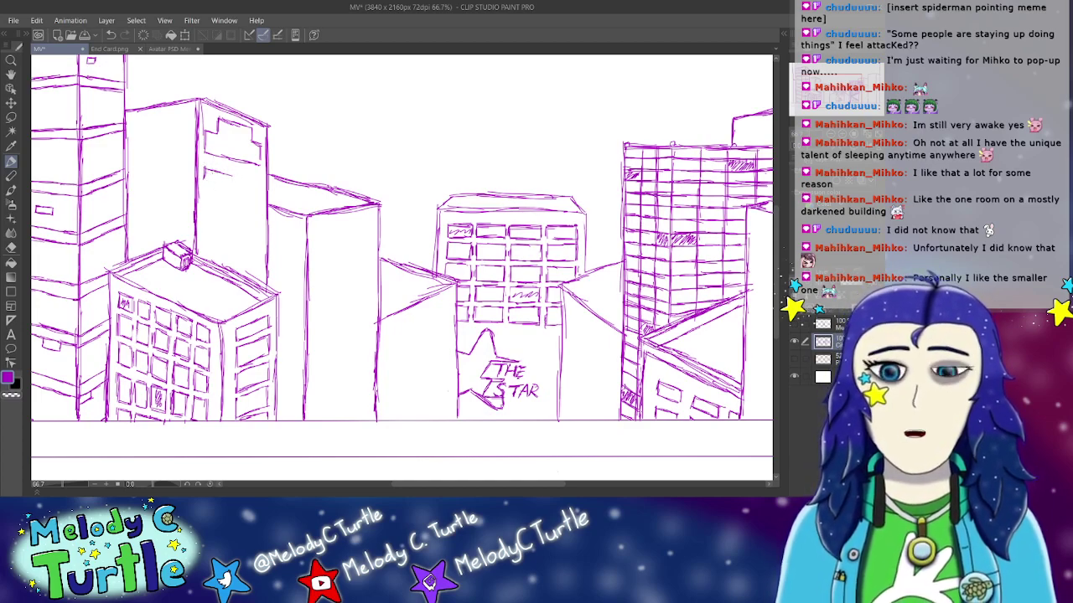
{"action": "left_click_drag", "start_coordinate": [207, 168], "coordinate": [259, 179]}
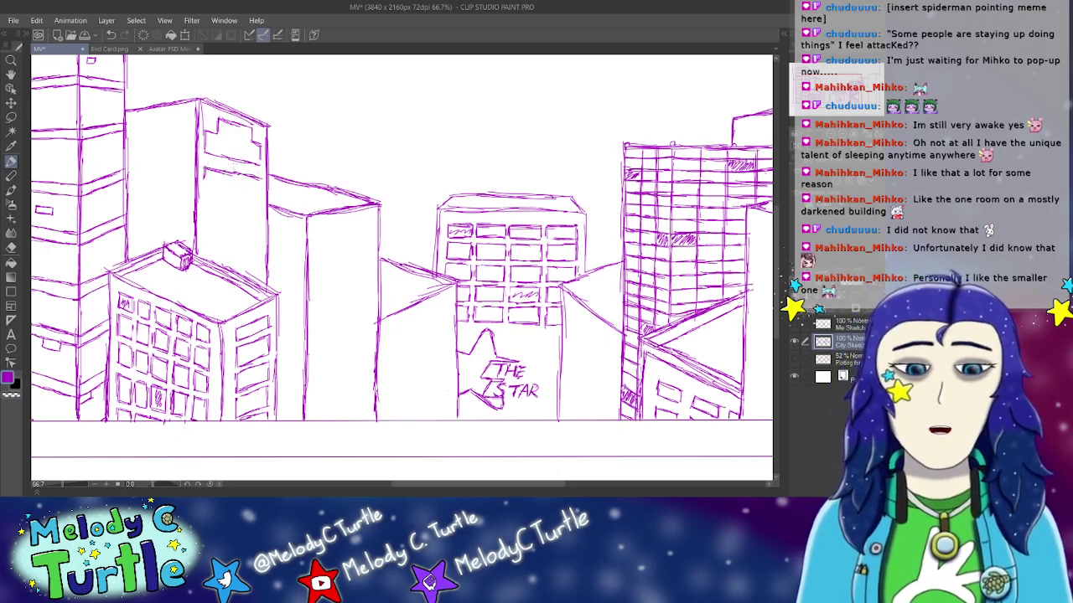
{"action": "mouse_move", "coordinate": [199, 177]}
{"action": "left_mouse_down"}
{"action": "mouse_move", "coordinate": [259, 188]}
{"action": "mouse_move", "coordinate": [257, 210]}
{"action": "left_mouse_up"}
{"action": "mouse_move", "coordinate": [203, 168]}
{"action": "left_mouse_down"}
{"action": "mouse_move", "coordinate": [202, 208]}
{"action": "mouse_move", "coordinate": [266, 216]}
{"action": "left_mouse_up"}
{"action": "left_click_drag", "start_coordinate": [204, 193], "coordinate": [260, 201]}
{"action": "left_click_drag", "start_coordinate": [258, 196], "coordinate": [257, 208]}
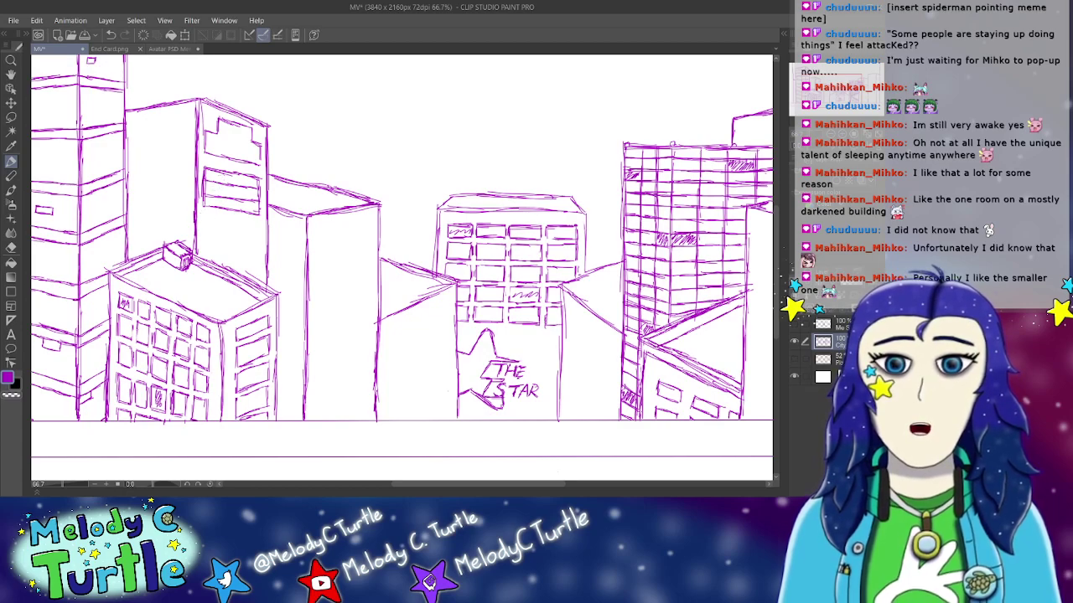
Step: Divide the two upper window blocks on the tall building's right face into panes with vertical and horizontal lines
{"action": "mouse_move", "coordinate": [222, 173]}
{"action": "left_mouse_down"}
{"action": "mouse_move", "coordinate": [216, 211]}
{"action": "mouse_move", "coordinate": [244, 211]}
{"action": "left_mouse_up"}
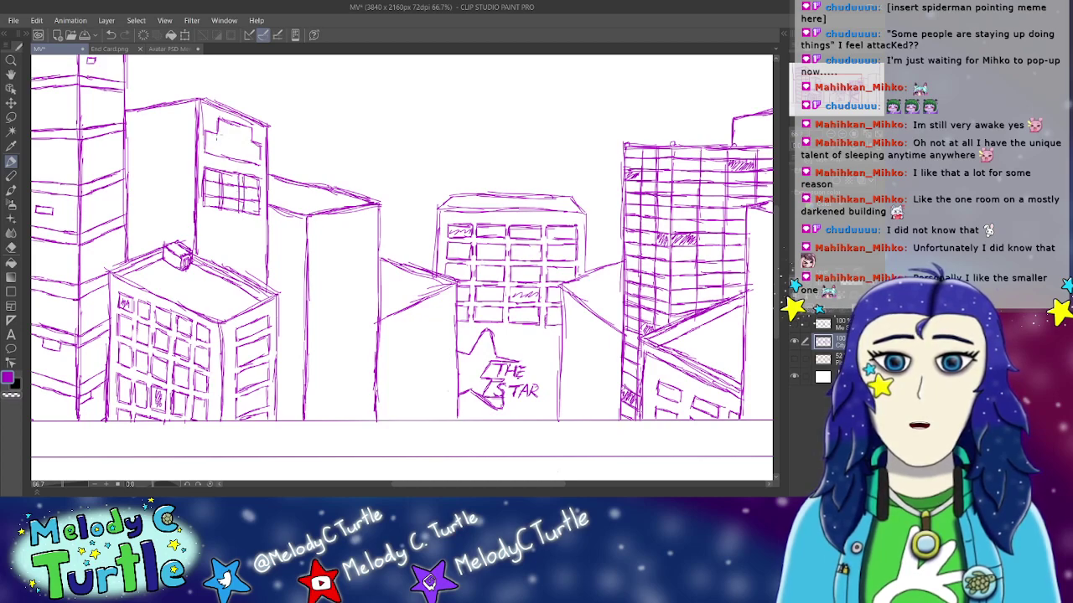
{"action": "mouse_move", "coordinate": [199, 131]}
{"action": "left_mouse_down"}
{"action": "mouse_move", "coordinate": [264, 147]}
{"action": "mouse_move", "coordinate": [233, 138]}
{"action": "mouse_move", "coordinate": [251, 143]}
{"action": "left_mouse_up"}
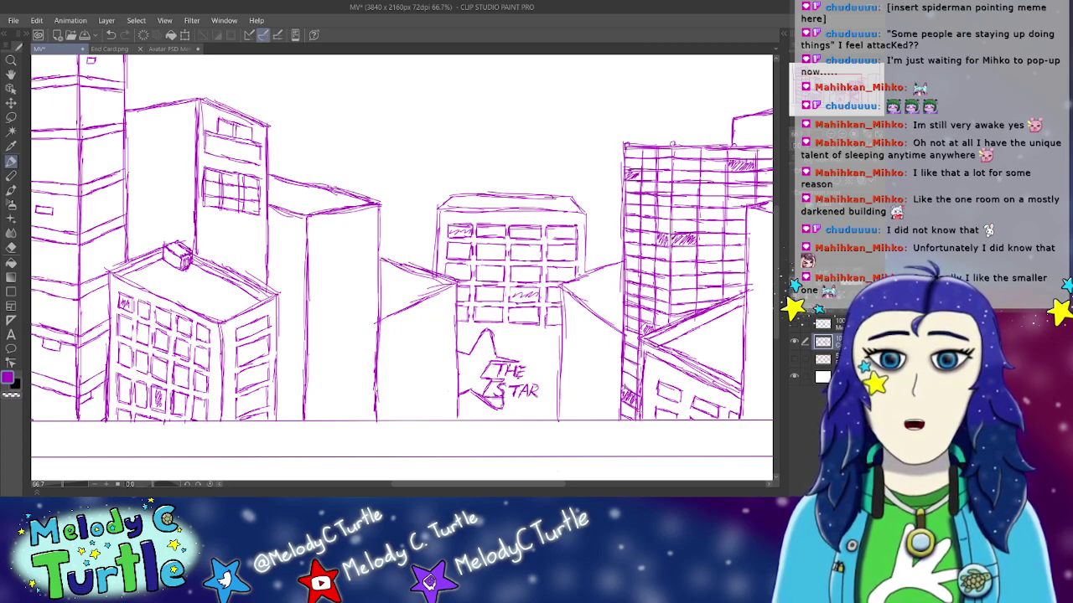
{"action": "mouse_move", "coordinate": [235, 139]}
{"action": "left_mouse_down"}
{"action": "mouse_move", "coordinate": [235, 157]}
{"action": "mouse_move", "coordinate": [214, 157]}
{"action": "mouse_move", "coordinate": [253, 161]}
{"action": "left_mouse_up"}
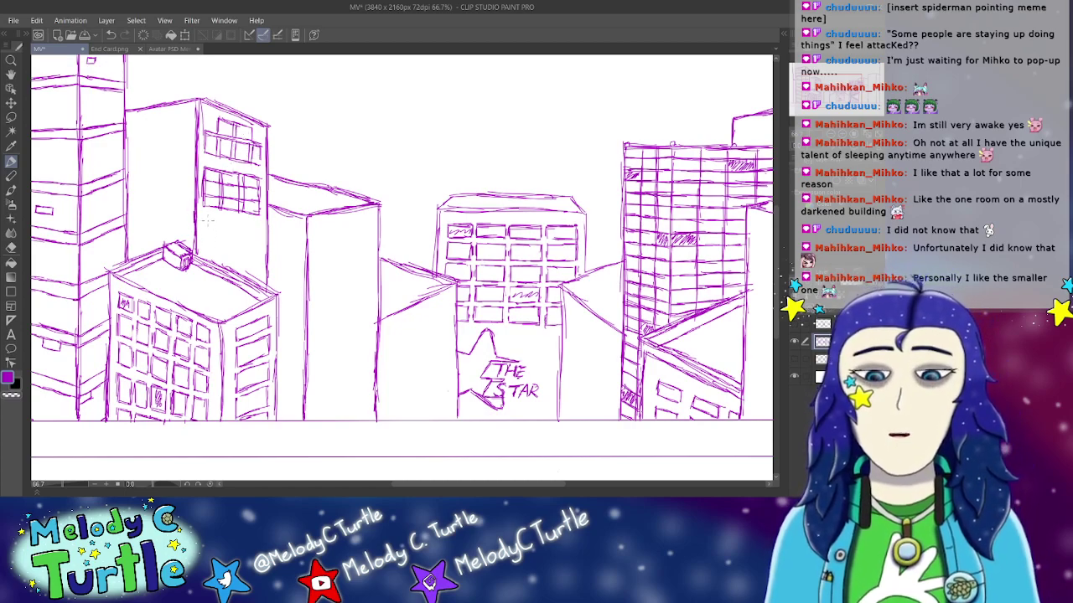
Step: Draw the lower window blocks with pane dividers down the tall building's right face to the short building's roof
{"action": "mouse_move", "coordinate": [201, 211]}
{"action": "left_mouse_down"}
{"action": "mouse_move", "coordinate": [254, 219]}
{"action": "mouse_move", "coordinate": [205, 230]}
{"action": "mouse_move", "coordinate": [259, 229]}
{"action": "mouse_move", "coordinate": [220, 227]}
{"action": "mouse_move", "coordinate": [236, 226]}
{"action": "mouse_move", "coordinate": [204, 240]}
{"action": "mouse_move", "coordinate": [260, 236]}
{"action": "left_mouse_up"}
{"action": "mouse_move", "coordinate": [243, 234]}
{"action": "left_mouse_down"}
{"action": "mouse_move", "coordinate": [260, 241]}
{"action": "mouse_move", "coordinate": [231, 252]}
{"action": "left_mouse_up"}
{"action": "left_click_drag", "start_coordinate": [208, 247], "coordinate": [246, 252]}
{"action": "left_click_drag", "start_coordinate": [235, 251], "coordinate": [260, 256]}
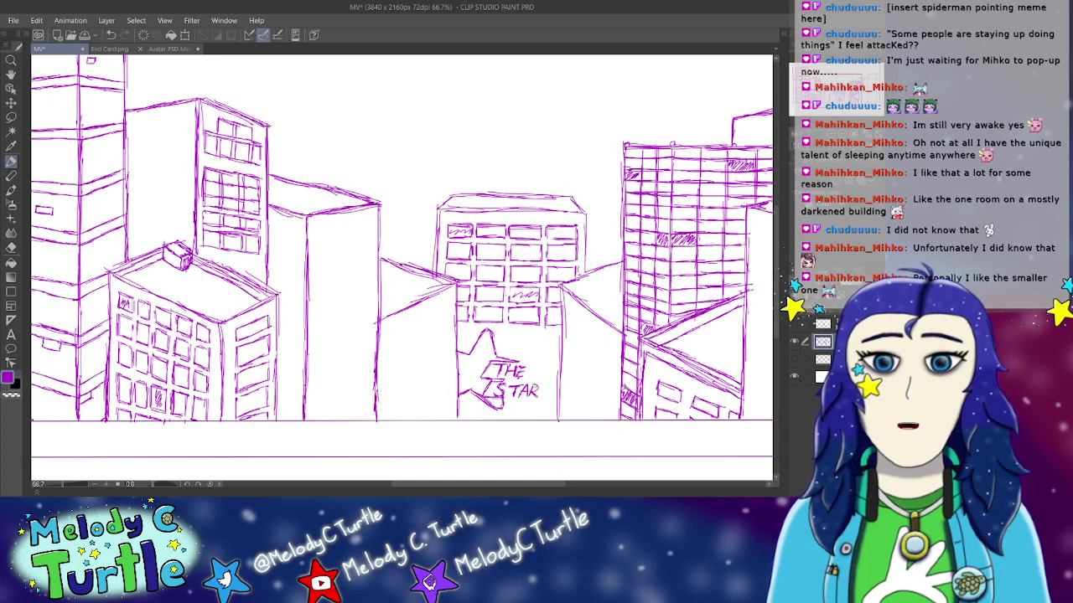
{"action": "mouse_move", "coordinate": [203, 255]}
{"action": "left_mouse_down"}
{"action": "mouse_move", "coordinate": [260, 258]}
{"action": "mouse_move", "coordinate": [259, 278]}
{"action": "mouse_move", "coordinate": [241, 276]}
{"action": "left_mouse_up"}
{"action": "mouse_move", "coordinate": [248, 278]}
{"action": "left_mouse_down"}
{"action": "mouse_move", "coordinate": [265, 290]}
{"action": "mouse_move", "coordinate": [242, 274]}
{"action": "left_mouse_up"}
{"action": "mouse_move", "coordinate": [247, 263]}
{"action": "left_mouse_down"}
{"action": "mouse_move", "coordinate": [247, 274]}
{"action": "mouse_move", "coordinate": [225, 269]}
{"action": "left_mouse_up"}
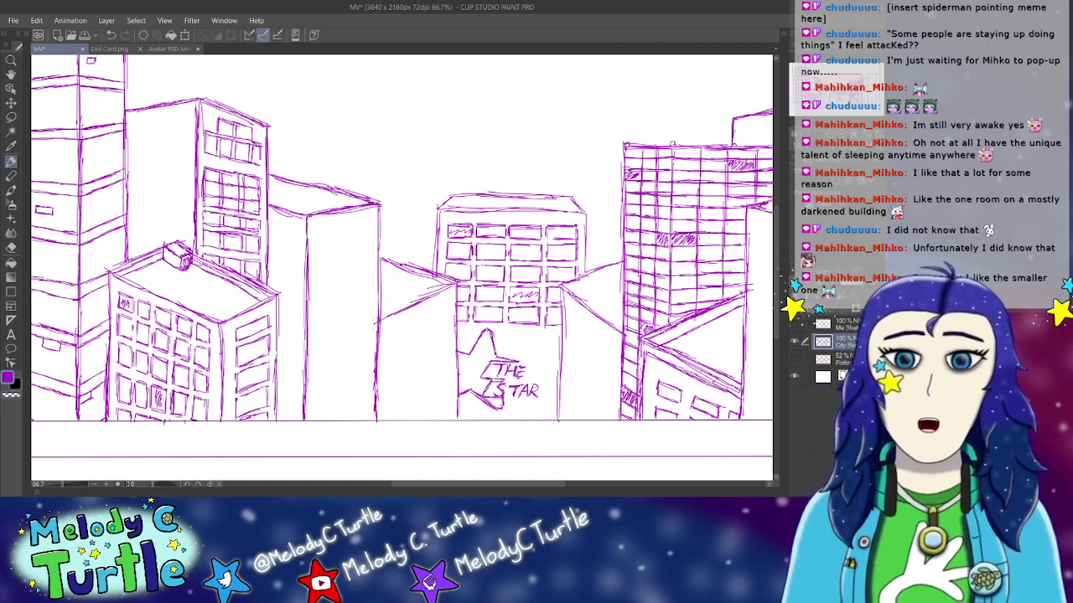
Step: Draw the top window block on the tall building's left face and divide it with vertical lines
{"action": "left_click_drag", "start_coordinate": [437, 486], "coordinate": [419, 486]}
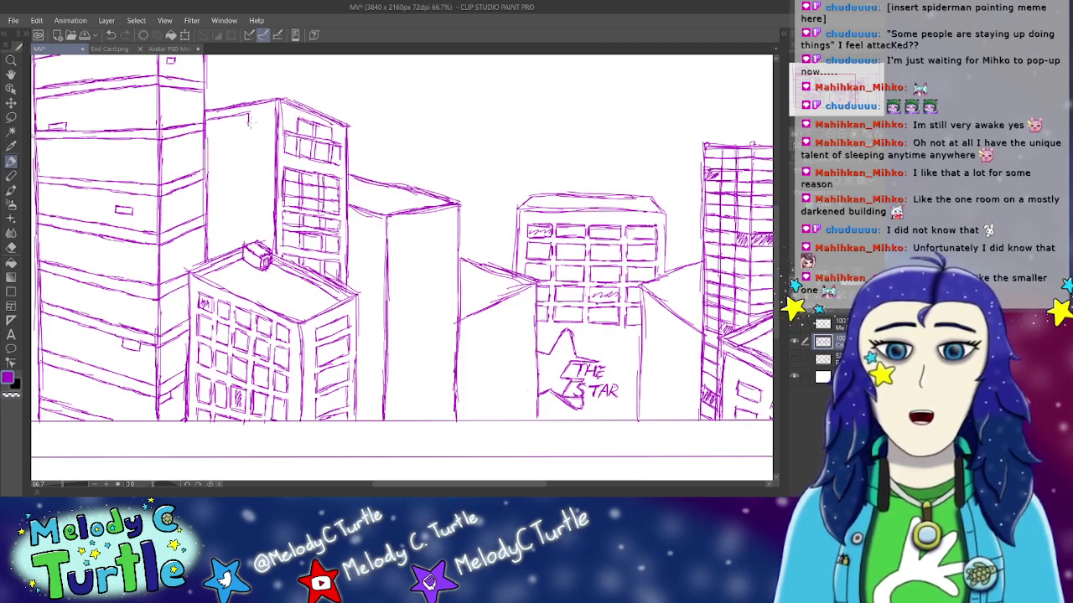
{"action": "mouse_move", "coordinate": [204, 135]}
{"action": "left_mouse_down"}
{"action": "mouse_move", "coordinate": [249, 115]}
{"action": "mouse_move", "coordinate": [238, 121]}
{"action": "mouse_move", "coordinate": [269, 145]}
{"action": "left_mouse_up"}
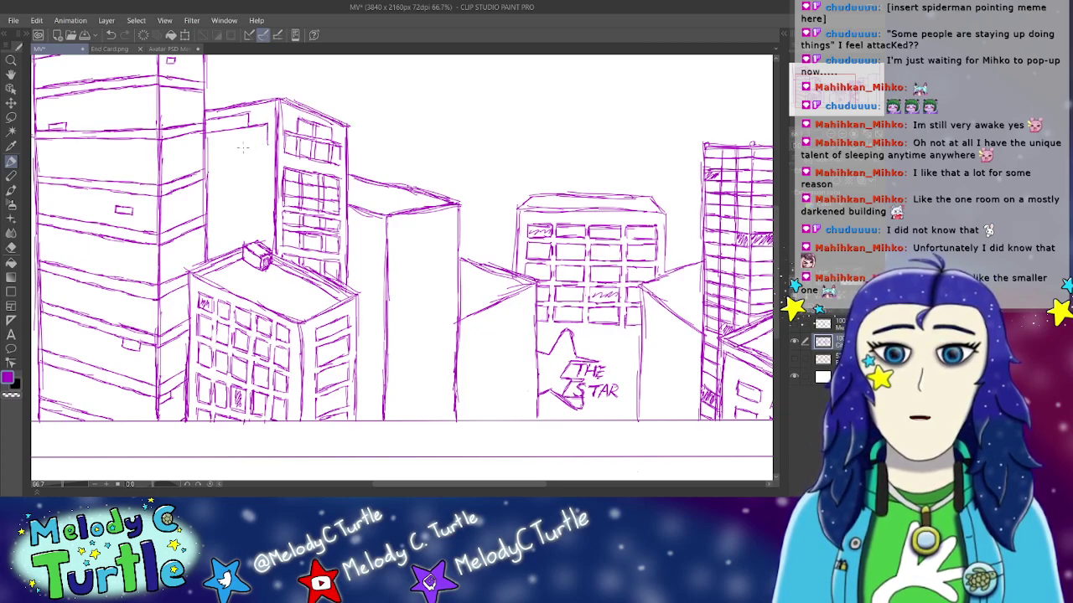
{"action": "mouse_move", "coordinate": [204, 154]}
{"action": "left_mouse_down"}
{"action": "mouse_move", "coordinate": [268, 147]}
{"action": "mouse_move", "coordinate": [218, 150]}
{"action": "mouse_move", "coordinate": [221, 135]}
{"action": "mouse_move", "coordinate": [266, 129]}
{"action": "left_mouse_up"}
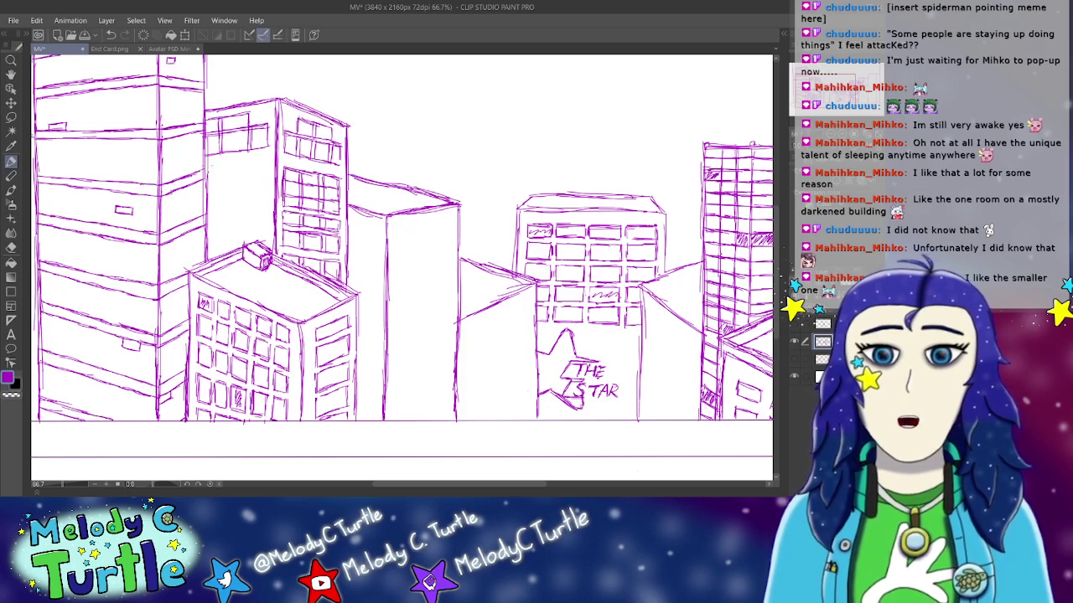
Step: Outline the middle and lower window blocks on the tall building's left face
{"action": "left_click_drag", "start_coordinate": [206, 176], "coordinate": [266, 167]}
{"action": "mouse_move", "coordinate": [242, 170]}
{"action": "left_mouse_down"}
{"action": "mouse_move", "coordinate": [258, 168]}
{"action": "mouse_move", "coordinate": [271, 200]}
{"action": "left_mouse_up"}
{"action": "left_click_drag", "start_coordinate": [206, 213], "coordinate": [270, 206]}
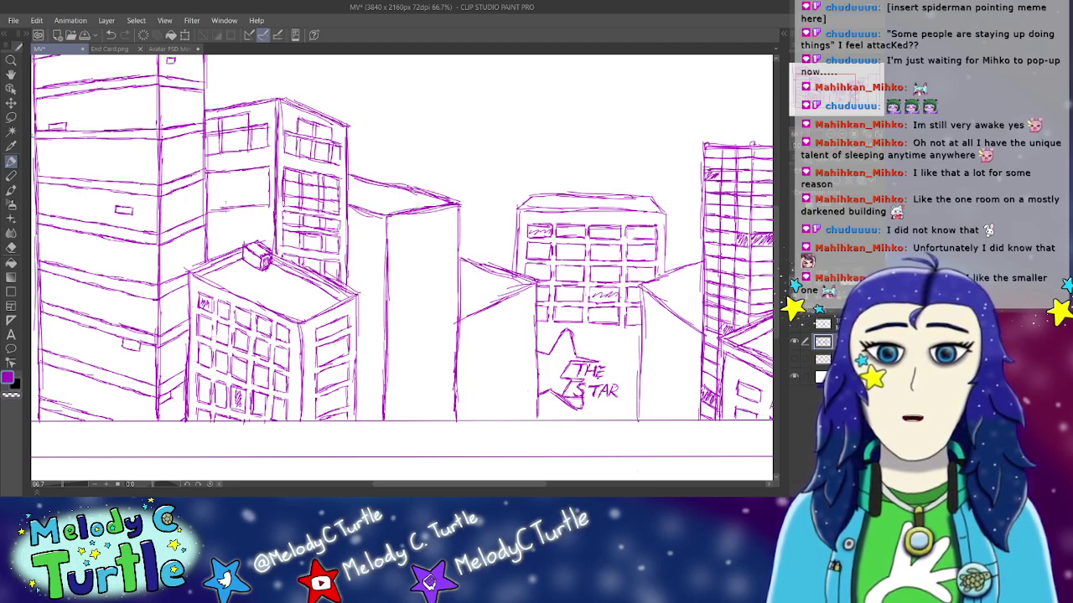
{"action": "mouse_move", "coordinate": [208, 221]}
{"action": "left_mouse_down"}
{"action": "mouse_move", "coordinate": [265, 213]}
{"action": "mouse_move", "coordinate": [266, 248]}
{"action": "left_mouse_up"}
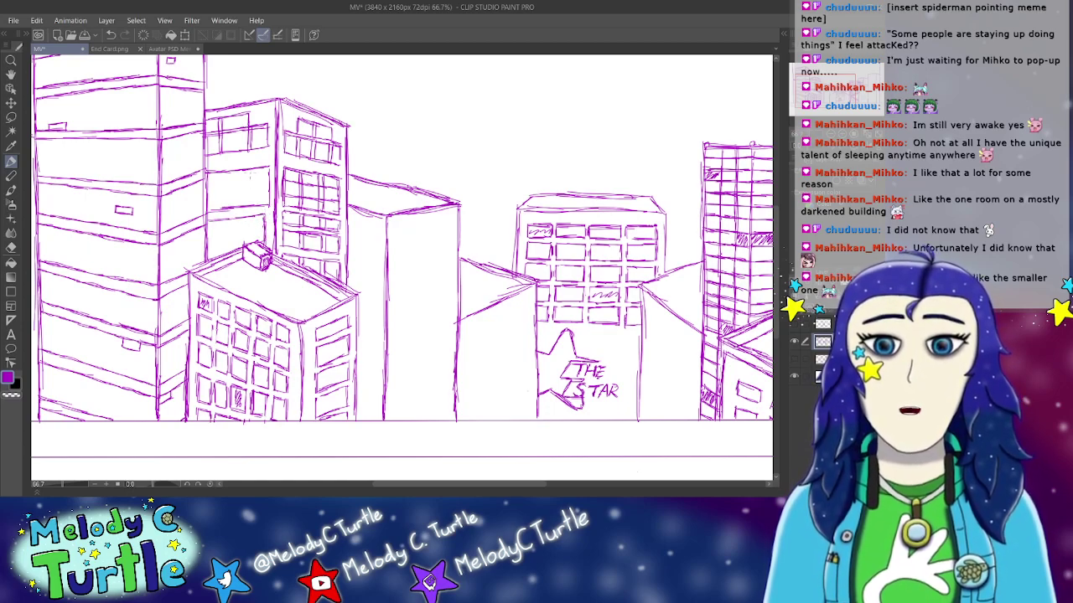
{"action": "left_click_drag", "start_coordinate": [244, 176], "coordinate": [243, 206]}
{"action": "mouse_move", "coordinate": [252, 164]}
{"action": "left_mouse_down"}
{"action": "mouse_move", "coordinate": [250, 205]}
{"action": "mouse_move", "coordinate": [248, 191]}
{"action": "left_mouse_up"}
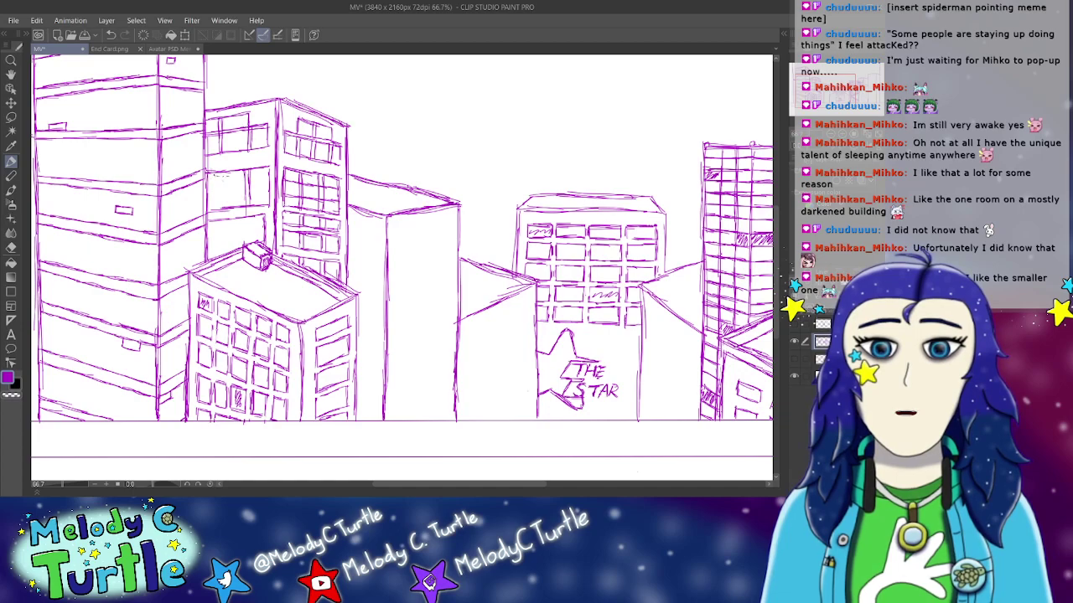
{"action": "left_click", "coordinate": [12, 248]}
{"action": "left_click_drag", "start_coordinate": [246, 180], "coordinate": [248, 202]}
{"action": "left_click", "coordinate": [11, 162]}
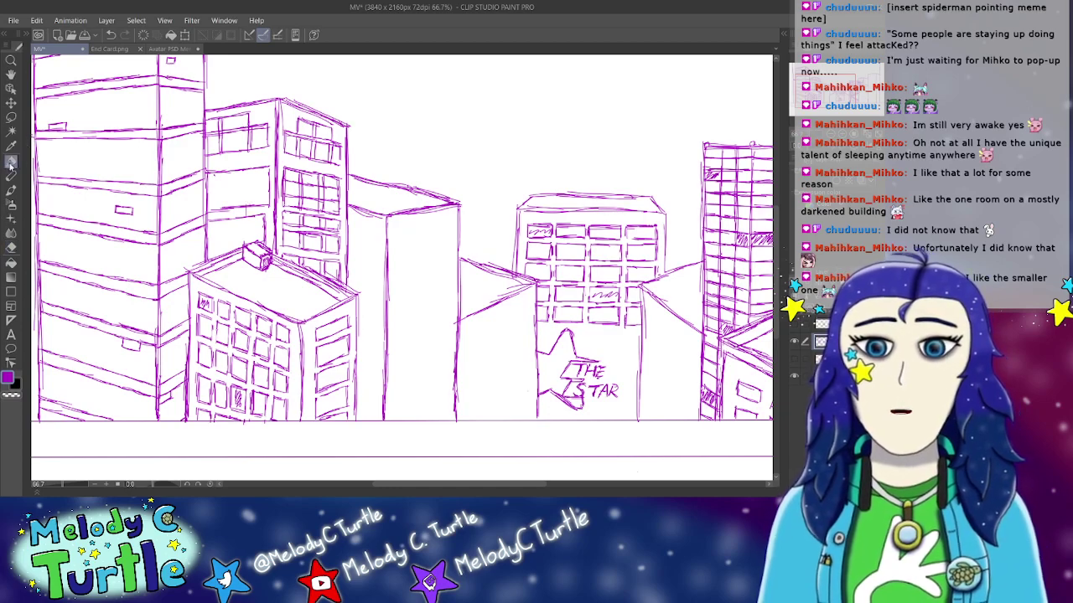
Step: Add vertical and horizontal pane dividers to the middle and lower window blocks on the tall building's left face
{"action": "left_click_drag", "start_coordinate": [238, 172], "coordinate": [239, 207]}
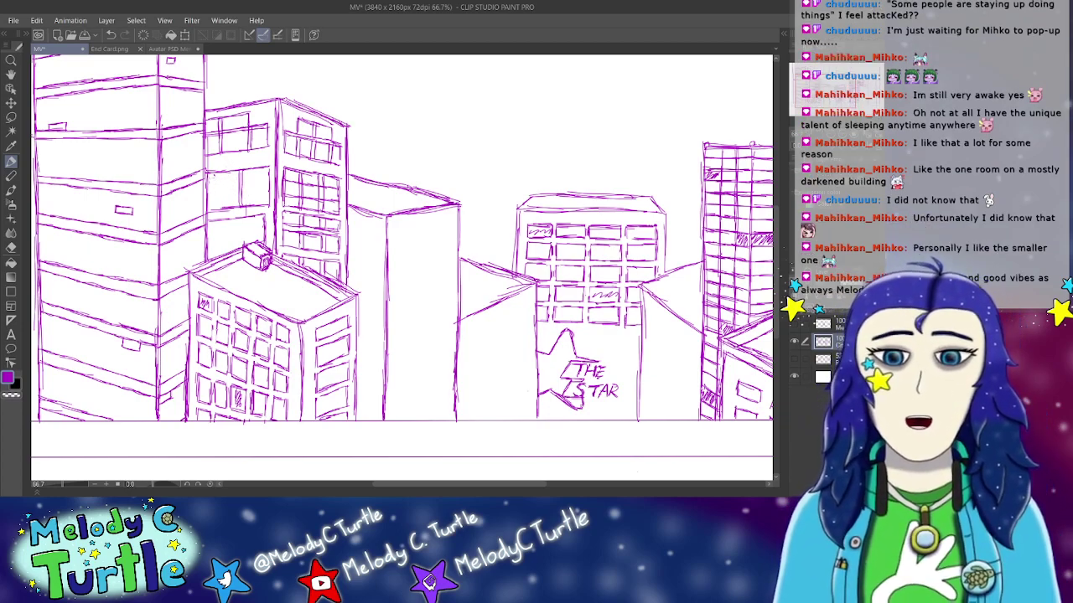
{"action": "left_click_drag", "start_coordinate": [211, 174], "coordinate": [211, 207]}
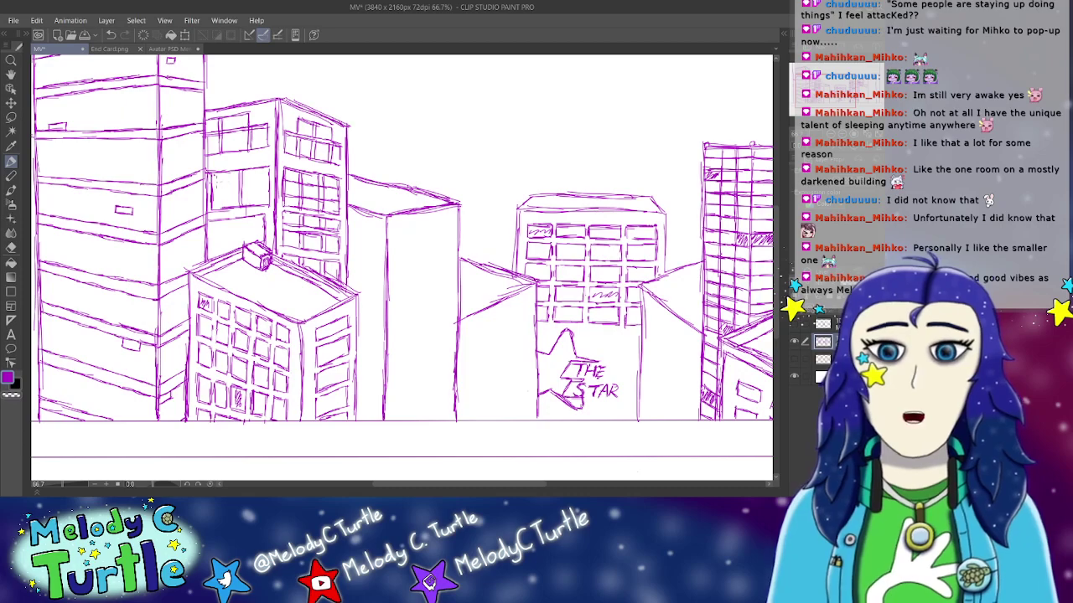
{"action": "left_click_drag", "start_coordinate": [207, 184], "coordinate": [273, 178]}
{"action": "mouse_move", "coordinate": [204, 199]}
{"action": "left_mouse_down"}
{"action": "mouse_move", "coordinate": [258, 192]}
{"action": "mouse_move", "coordinate": [228, 215]}
{"action": "mouse_move", "coordinate": [236, 239]}
{"action": "mouse_move", "coordinate": [246, 230]}
{"action": "mouse_move", "coordinate": [198, 238]}
{"action": "mouse_move", "coordinate": [212, 225]}
{"action": "mouse_move", "coordinate": [218, 241]}
{"action": "mouse_move", "coordinate": [231, 238]}
{"action": "mouse_move", "coordinate": [217, 240]}
{"action": "mouse_move", "coordinate": [258, 234]}
{"action": "left_mouse_up"}
{"action": "mouse_move", "coordinate": [221, 237]}
{"action": "left_mouse_down"}
{"action": "mouse_move", "coordinate": [247, 238]}
{"action": "mouse_move", "coordinate": [223, 238]}
{"action": "mouse_move", "coordinate": [234, 238]}
{"action": "left_mouse_up"}
{"action": "left_click_drag", "start_coordinate": [219, 242], "coordinate": [266, 235]}
Step: Erase gaps along the dividers on the tall building's right face to leave separate windows
{"action": "key", "text": "e"}
{"action": "mouse_move", "coordinate": [283, 129]}
{"action": "left_mouse_down"}
{"action": "mouse_move", "coordinate": [341, 145]}
{"action": "mouse_move", "coordinate": [315, 143]}
{"action": "mouse_move", "coordinate": [304, 159]}
{"action": "mouse_move", "coordinate": [318, 164]}
{"action": "left_mouse_up"}
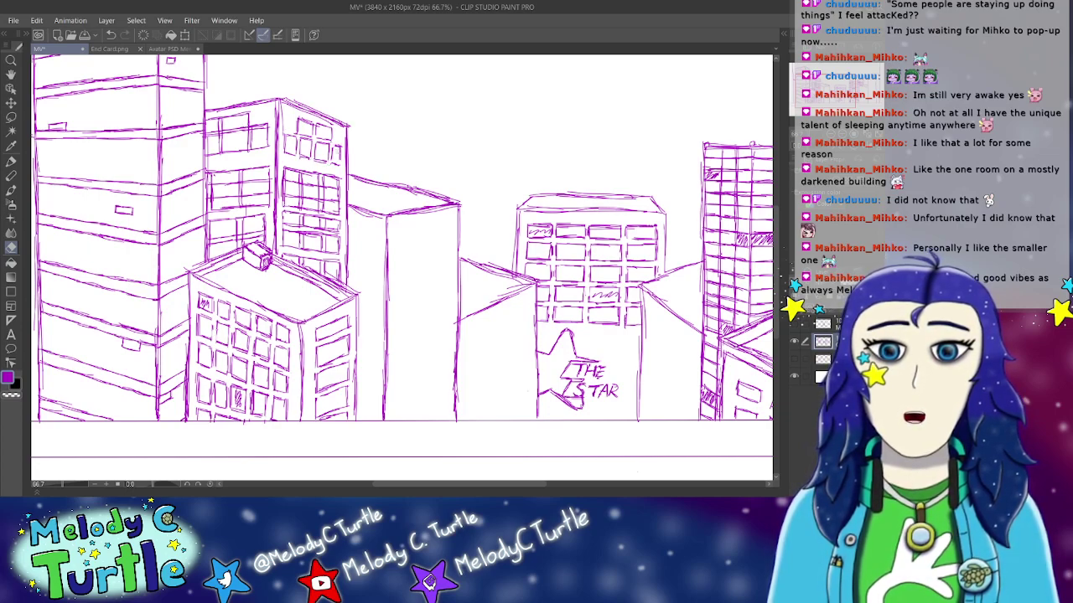
{"action": "mouse_move", "coordinate": [304, 170]}
{"action": "left_mouse_down"}
{"action": "mouse_move", "coordinate": [300, 184]}
{"action": "mouse_move", "coordinate": [326, 177]}
{"action": "mouse_move", "coordinate": [304, 201]}
{"action": "mouse_move", "coordinate": [324, 204]}
{"action": "mouse_move", "coordinate": [323, 217]}
{"action": "mouse_move", "coordinate": [321, 206]}
{"action": "mouse_move", "coordinate": [304, 216]}
{"action": "mouse_move", "coordinate": [324, 216]}
{"action": "mouse_move", "coordinate": [304, 219]}
{"action": "mouse_move", "coordinate": [304, 237]}
{"action": "left_mouse_up"}
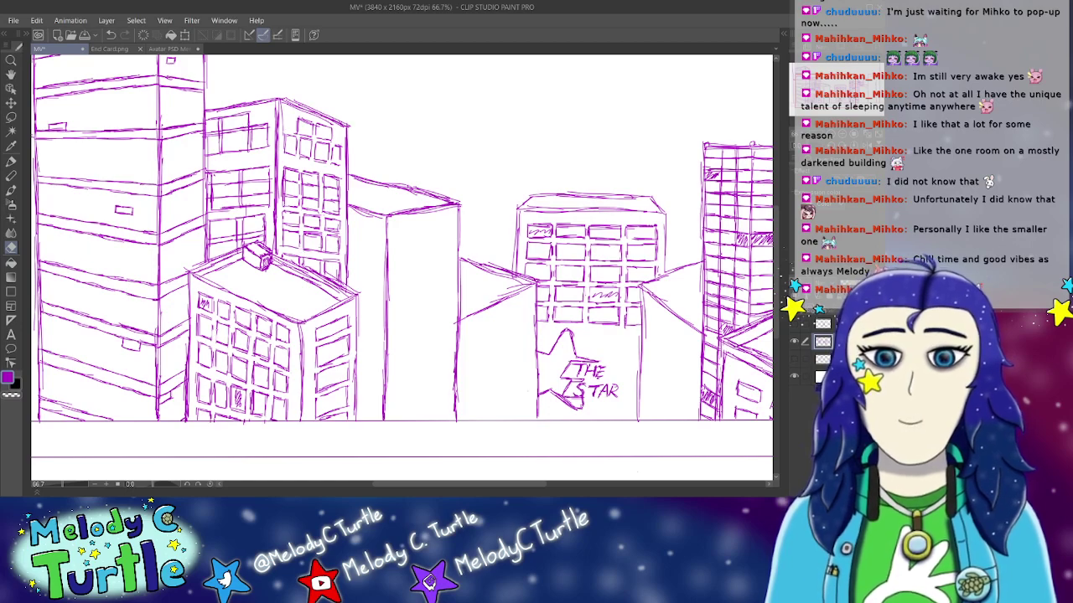
{"action": "left_click_drag", "start_coordinate": [323, 250], "coordinate": [310, 261]}
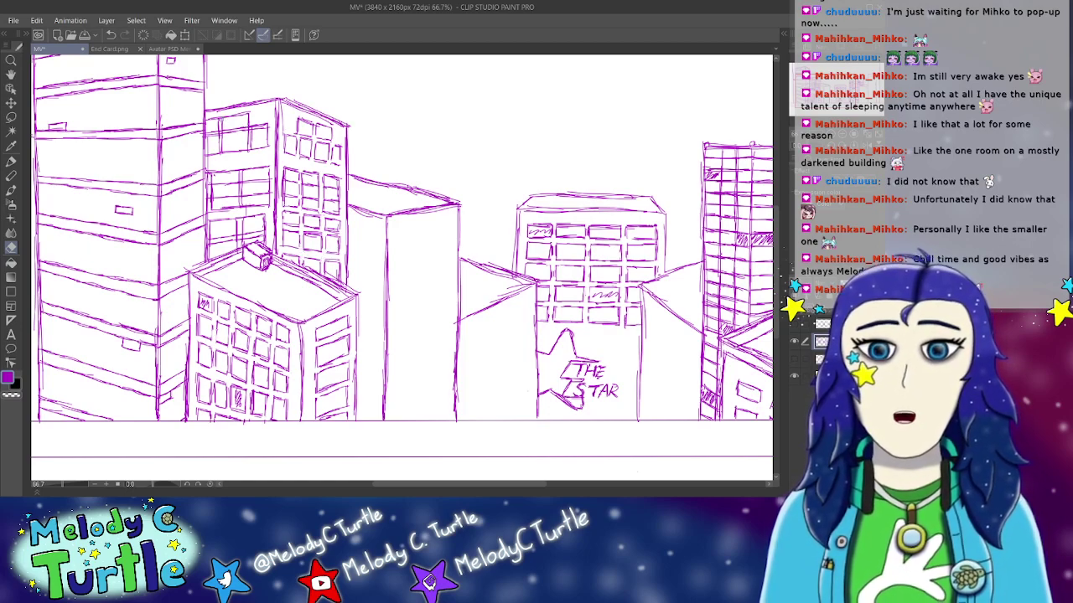
Step: Erase gaps along the dividers in all three window blocks on the tall building's left face to separate the windows
{"action": "mouse_move", "coordinate": [219, 117]}
{"action": "left_mouse_down"}
{"action": "mouse_move", "coordinate": [225, 157]}
{"action": "mouse_move", "coordinate": [267, 129]}
{"action": "mouse_move", "coordinate": [254, 153]}
{"action": "left_mouse_up"}
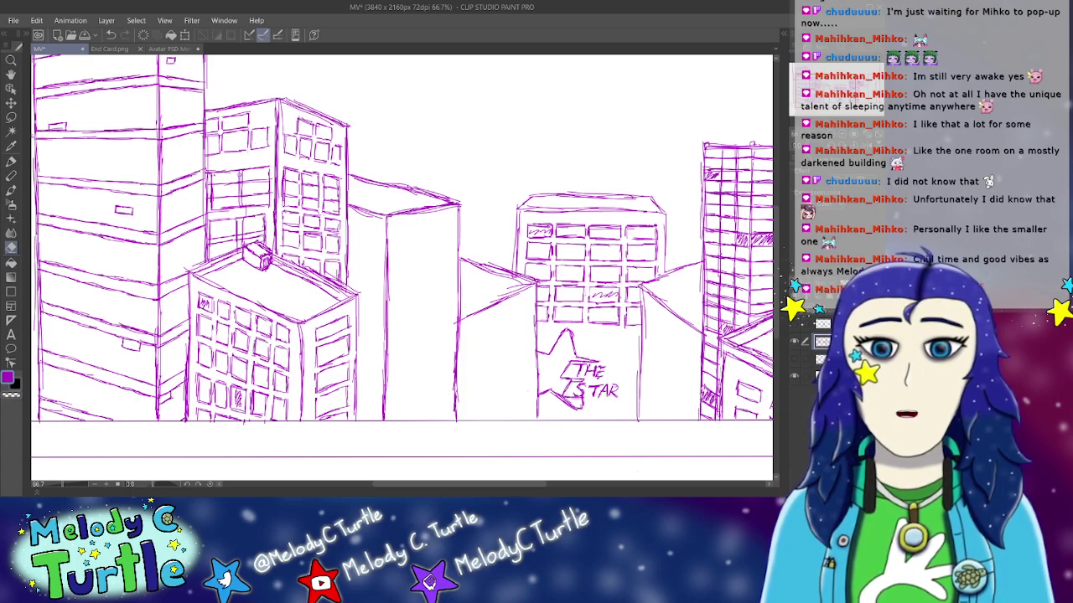
{"action": "left_click_drag", "start_coordinate": [206, 170], "coordinate": [214, 214]}
{"action": "left_click_drag", "start_coordinate": [243, 206], "coordinate": [245, 213]}
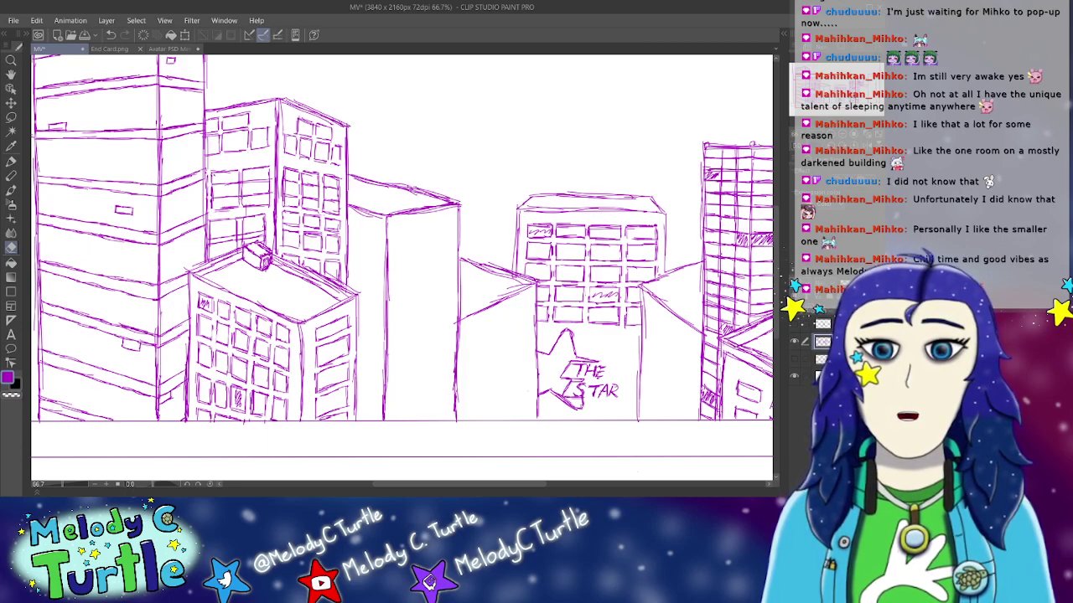
{"action": "left_click_drag", "start_coordinate": [237, 215], "coordinate": [248, 239]}
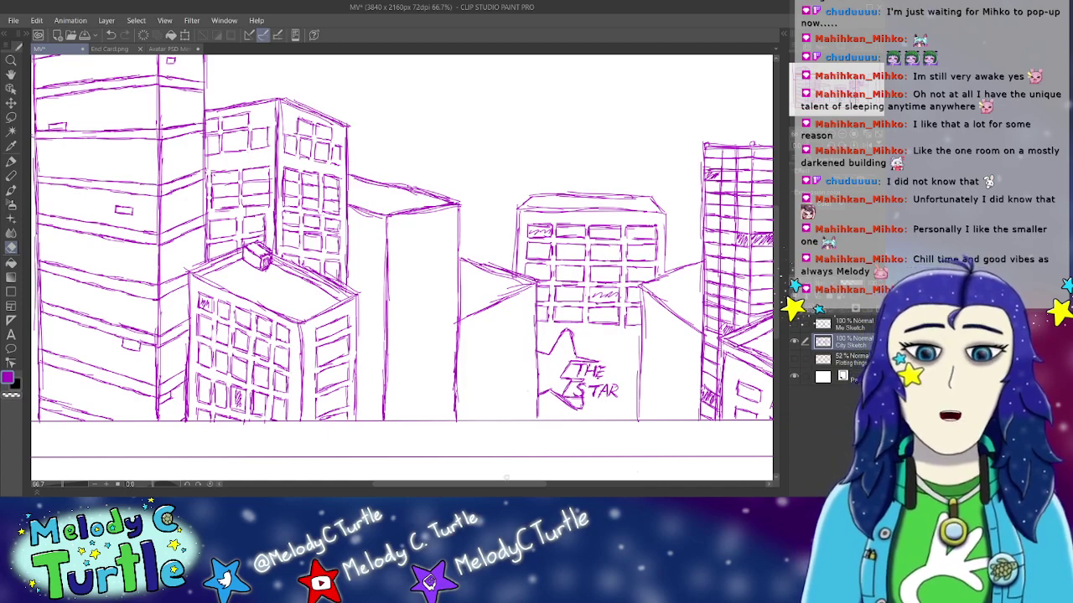
{"action": "left_click_drag", "start_coordinate": [505, 482], "coordinate": [501, 480]}
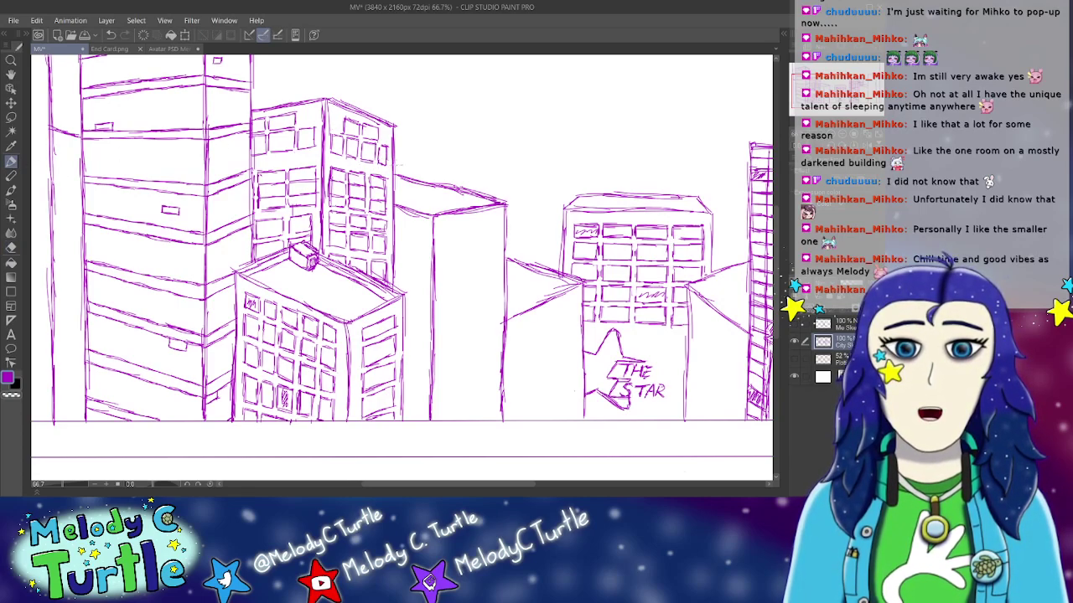
{"action": "mouse_move", "coordinate": [529, 486]}
{"action": "left_mouse_down"}
{"action": "mouse_move", "coordinate": [507, 487]}
{"action": "mouse_move", "coordinate": [652, 488]}
{"action": "mouse_move", "coordinate": [533, 487]}
{"action": "left_mouse_up"}
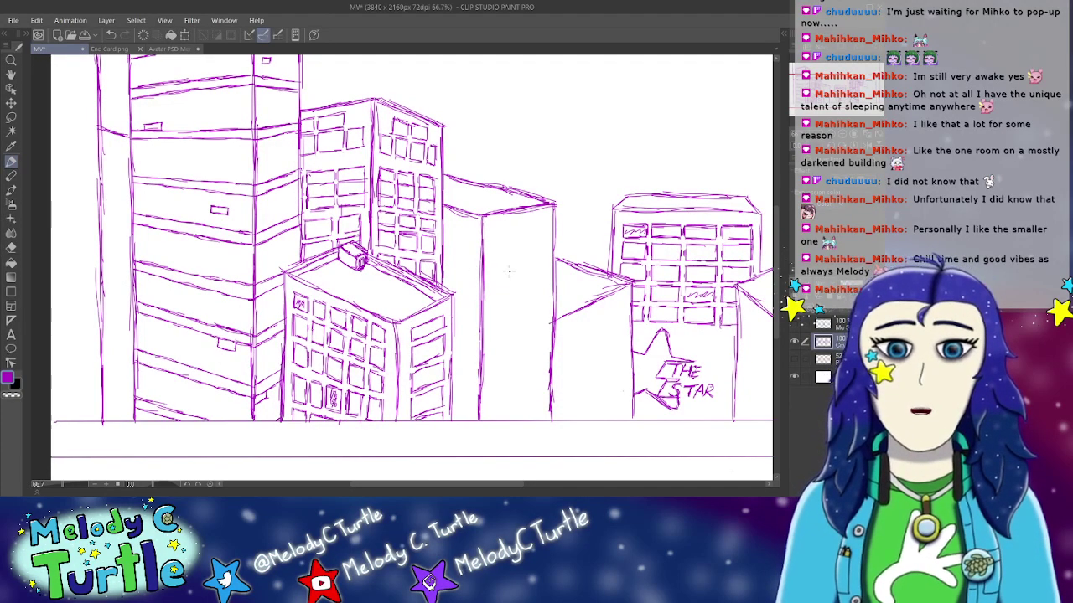
Step: Draw a vertical corner edge down the full height of the leftmost tower, dividing it into two faces
{"action": "left_click_drag", "start_coordinate": [435, 491], "coordinate": [556, 490]}
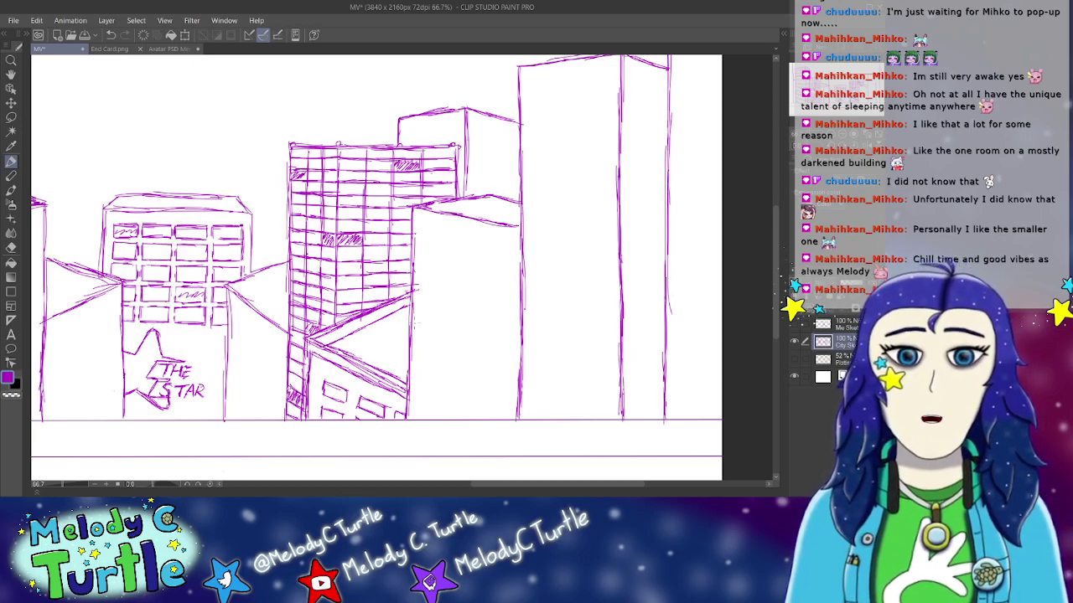
{"action": "mouse_move", "coordinate": [542, 485]}
{"action": "left_mouse_down"}
{"action": "mouse_move", "coordinate": [392, 484]}
{"action": "mouse_move", "coordinate": [566, 486]}
{"action": "mouse_move", "coordinate": [444, 485]}
{"action": "mouse_move", "coordinate": [409, 455]}
{"action": "mouse_move", "coordinate": [453, 457]}
{"action": "left_mouse_up"}
{"action": "scroll", "coordinate": [452, 456], "scroll_direction": "right", "scroll_amount": 2}
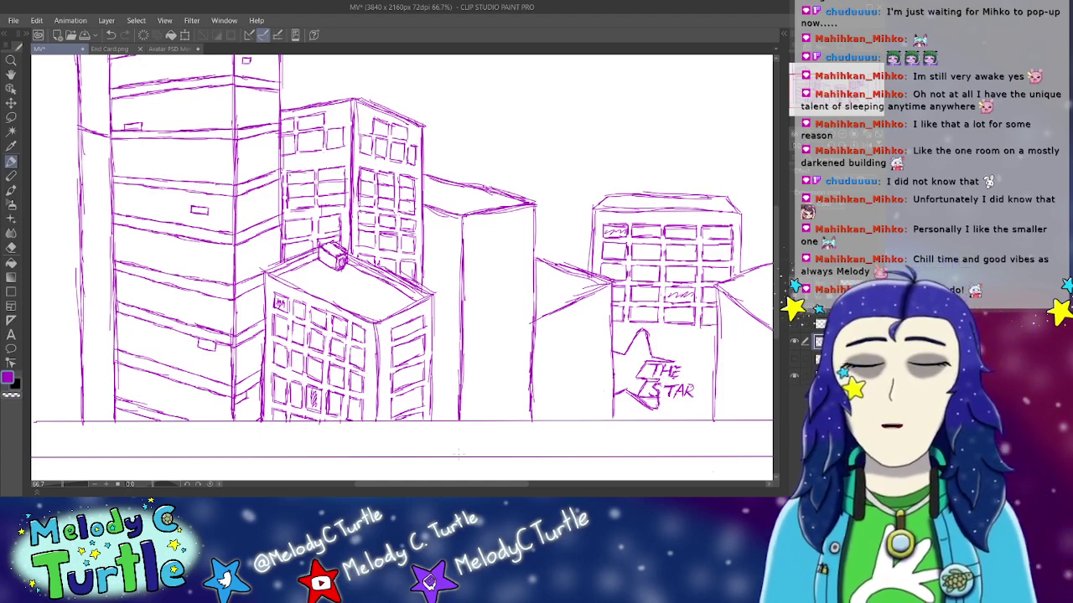
{"action": "left_click_drag", "start_coordinate": [421, 485], "coordinate": [385, 484]}
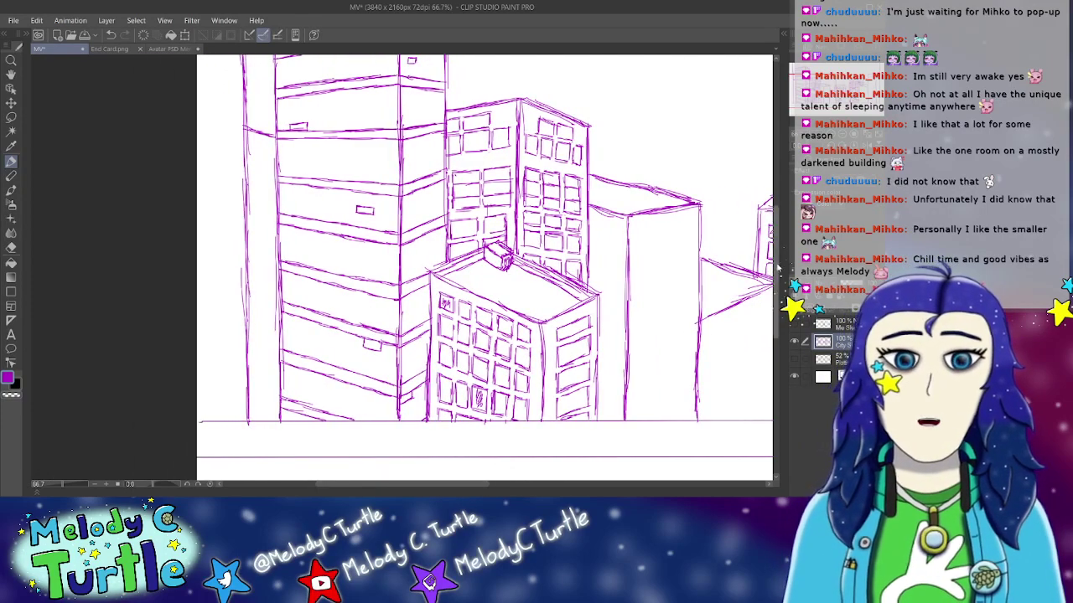
{"action": "scroll", "coordinate": [778, 272], "scroll_direction": "up", "scroll_amount": 3}
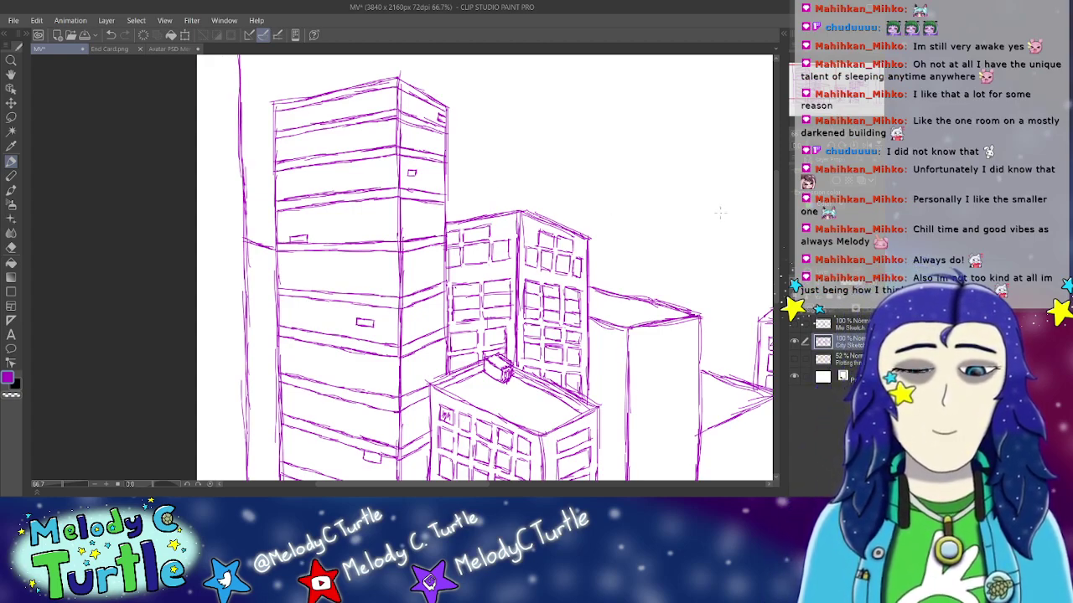
{"action": "scroll", "coordinate": [747, 205], "scroll_direction": "up", "scroll_amount": 2}
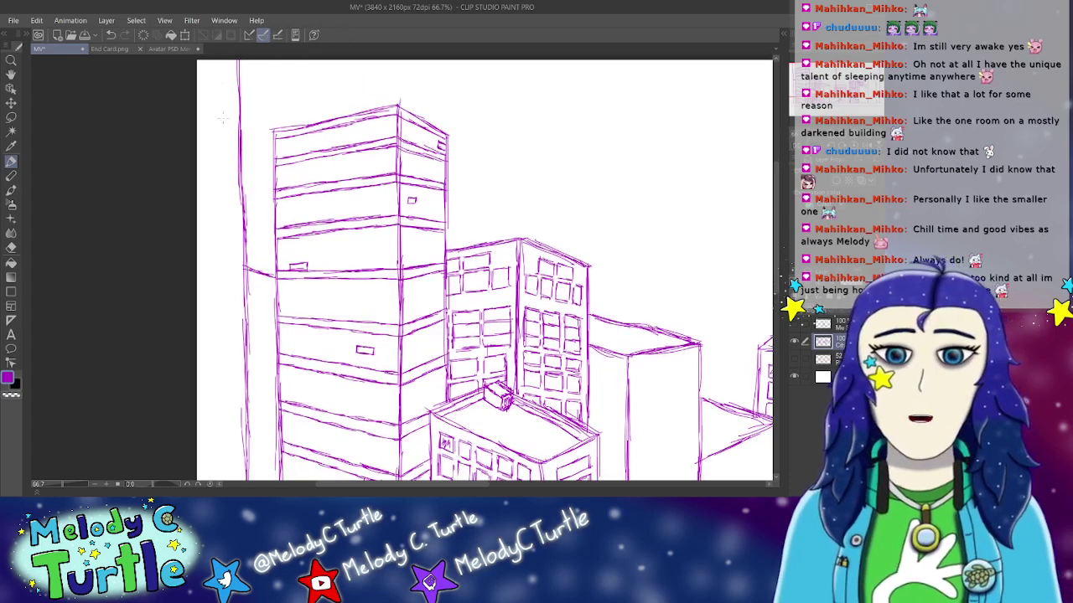
{"action": "left_click_drag", "start_coordinate": [221, 58], "coordinate": [223, 195]}
{"action": "left_click_drag", "start_coordinate": [222, 133], "coordinate": [225, 251]}
{"action": "left_click_drag", "start_coordinate": [223, 190], "coordinate": [226, 292]}
{"action": "left_click_drag", "start_coordinate": [225, 218], "coordinate": [228, 307]}
{"action": "left_click_drag", "start_coordinate": [225, 250], "coordinate": [227, 345]}
{"action": "left_click_drag", "start_coordinate": [226, 280], "coordinate": [226, 387]}
{"action": "left_click_drag", "start_coordinate": [226, 324], "coordinate": [226, 397]}
{"action": "mouse_move", "coordinate": [228, 311]}
{"action": "left_mouse_down"}
{"action": "mouse_move", "coordinate": [230, 416]}
{"action": "mouse_move", "coordinate": [225, 225]}
{"action": "mouse_move", "coordinate": [224, 243]}
{"action": "left_mouse_up"}
{"action": "left_click_drag", "start_coordinate": [227, 196], "coordinate": [226, 294]}
{"action": "left_click_drag", "start_coordinate": [230, 236], "coordinate": [231, 327]}
{"action": "left_click_drag", "start_coordinate": [224, 248], "coordinate": [231, 366]}
{"action": "left_click_drag", "start_coordinate": [228, 310], "coordinate": [229, 380]}
{"action": "left_click_drag", "start_coordinate": [228, 344], "coordinate": [226, 389]}
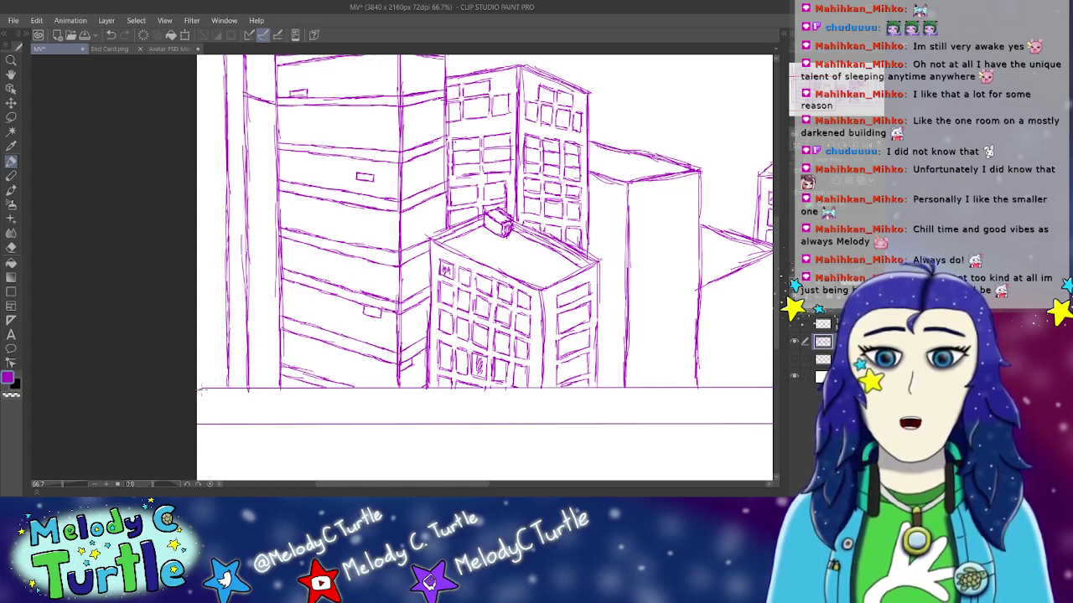
{"action": "mouse_move", "coordinate": [242, 373]}
{"action": "left_mouse_down"}
{"action": "mouse_move", "coordinate": [244, 388]}
{"action": "mouse_move", "coordinate": [260, 382]}
{"action": "left_mouse_up"}
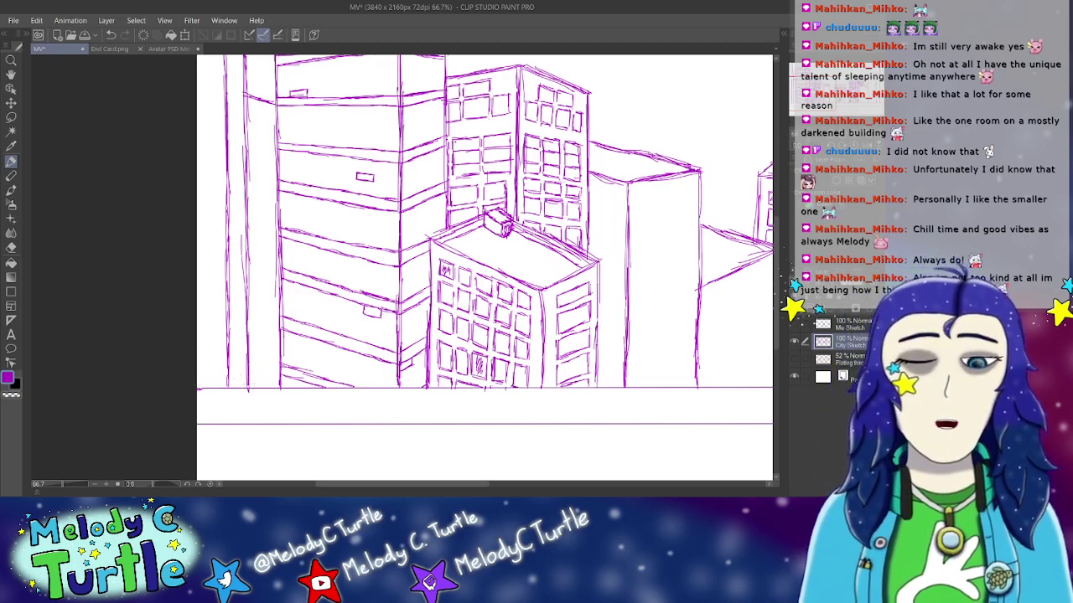
Step: Draw pairs of short horizontal floor lines down the left face of the leftmost tower
{"action": "scroll", "coordinate": [764, 226], "scroll_direction": "up", "scroll_amount": 5}
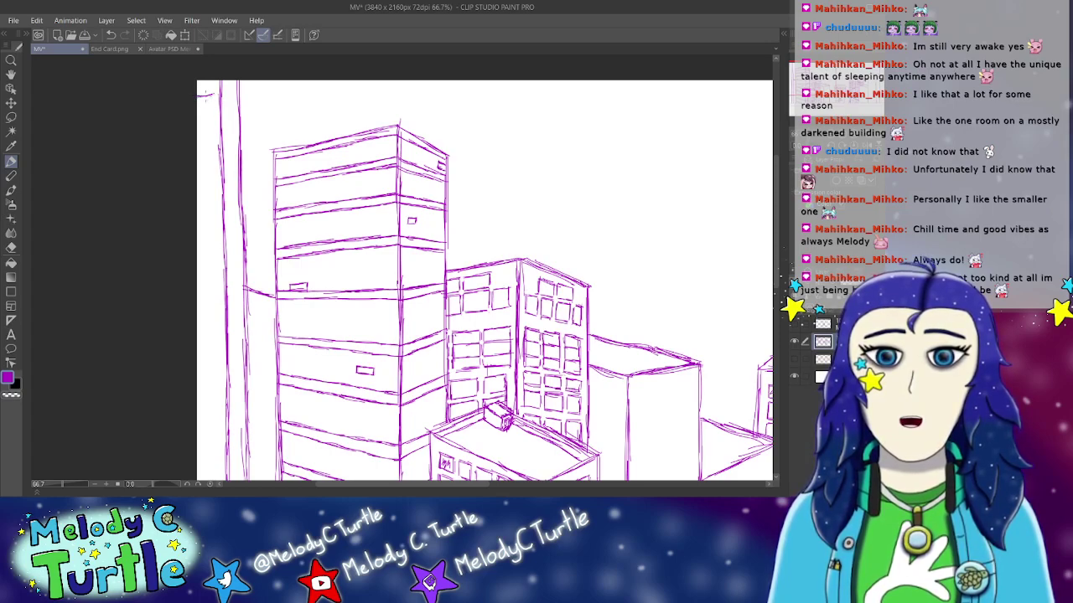
{"action": "left_click_drag", "start_coordinate": [201, 95], "coordinate": [219, 101]}
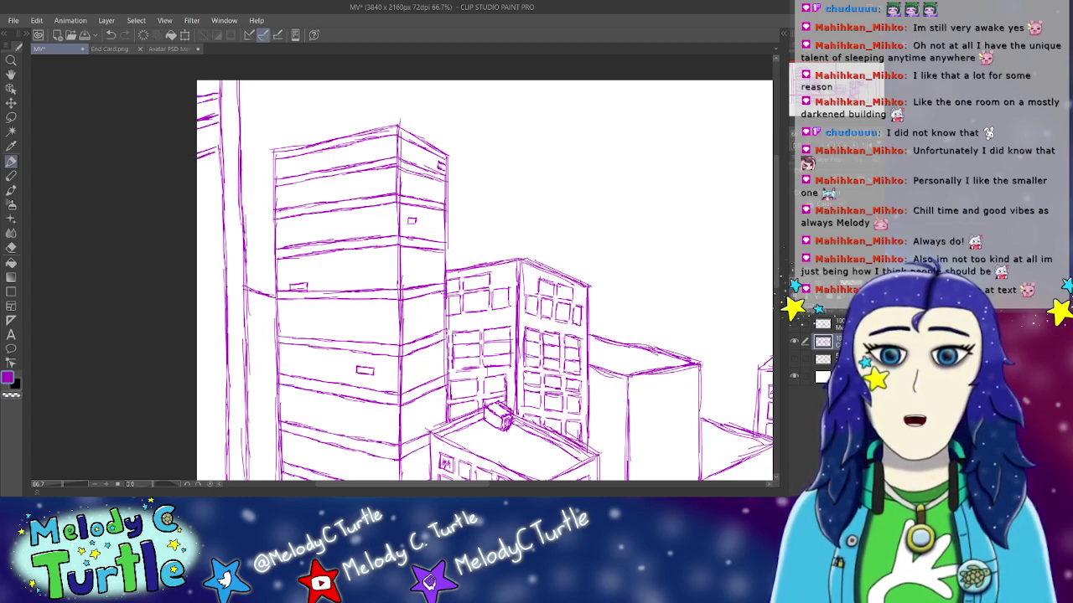
{"action": "left_click_drag", "start_coordinate": [197, 180], "coordinate": [220, 176]}
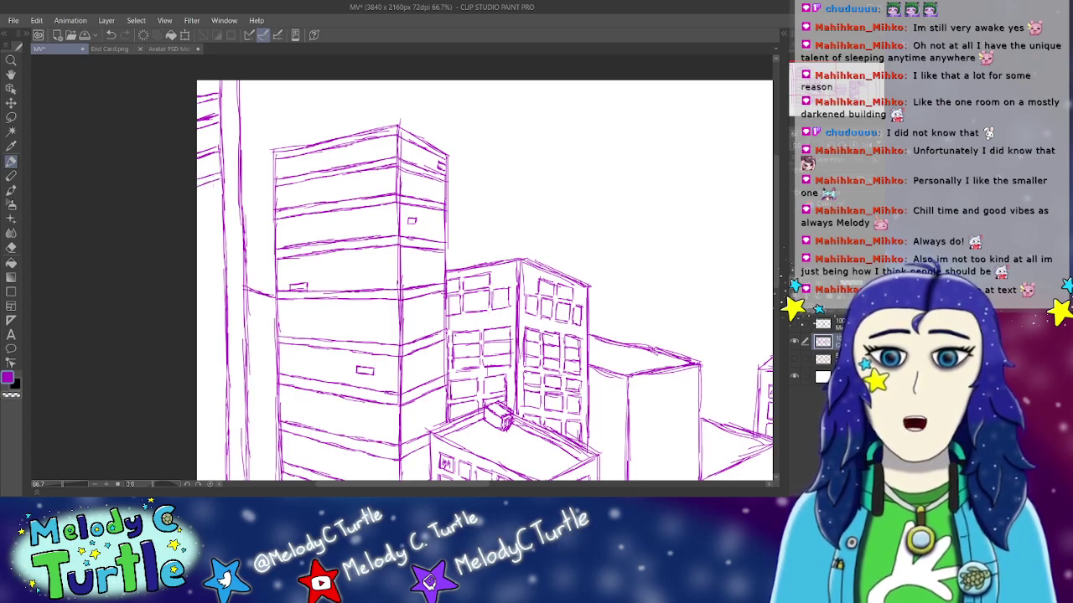
{"action": "left_click_drag", "start_coordinate": [196, 211], "coordinate": [223, 206]}
{"action": "mouse_move", "coordinate": [198, 245]}
{"action": "left_mouse_down"}
{"action": "mouse_move", "coordinate": [231, 227]}
{"action": "mouse_move", "coordinate": [217, 240]}
{"action": "left_mouse_up"}
{"action": "left_click_drag", "start_coordinate": [208, 244], "coordinate": [222, 239]}
{"action": "left_click_drag", "start_coordinate": [196, 277], "coordinate": [227, 268]}
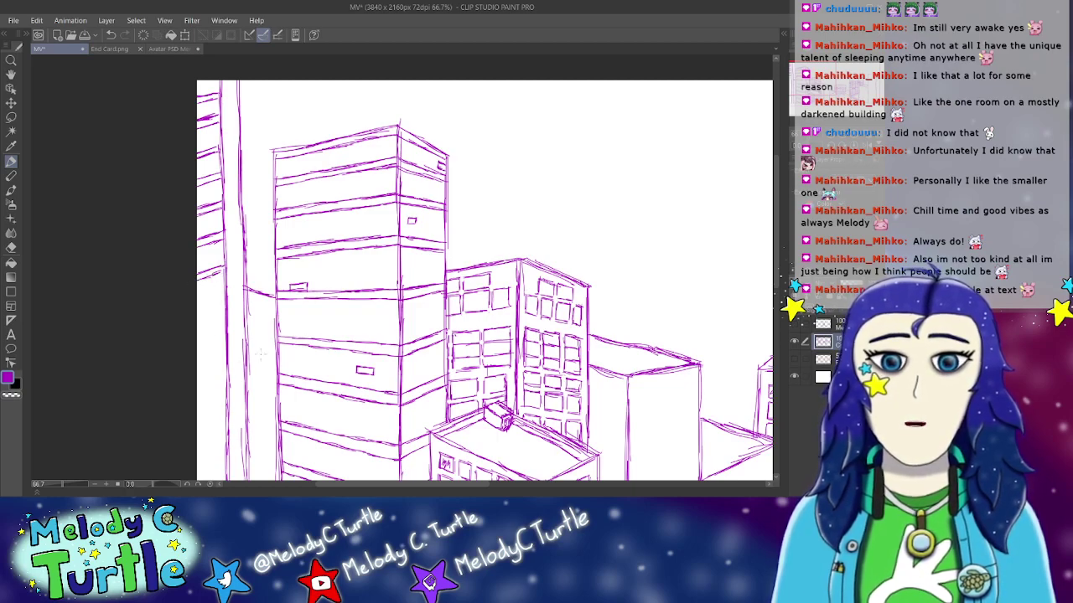
{"action": "scroll", "coordinate": [731, 250], "scroll_direction": "down", "scroll_amount": 4}
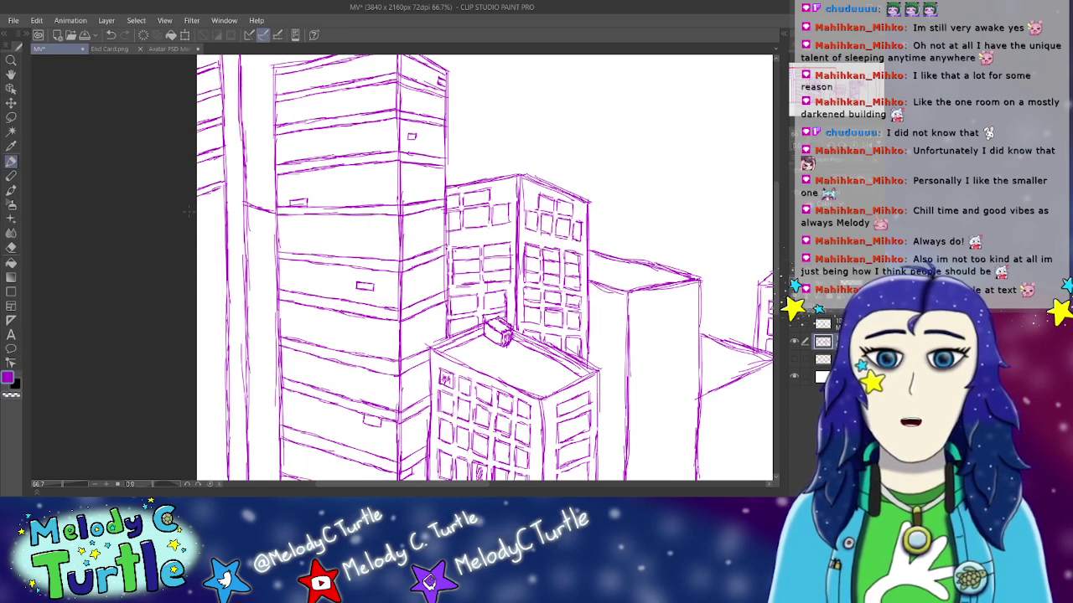
{"action": "left_click_drag", "start_coordinate": [196, 218], "coordinate": [211, 219]}
{"action": "key", "text": "ctrl+z"}
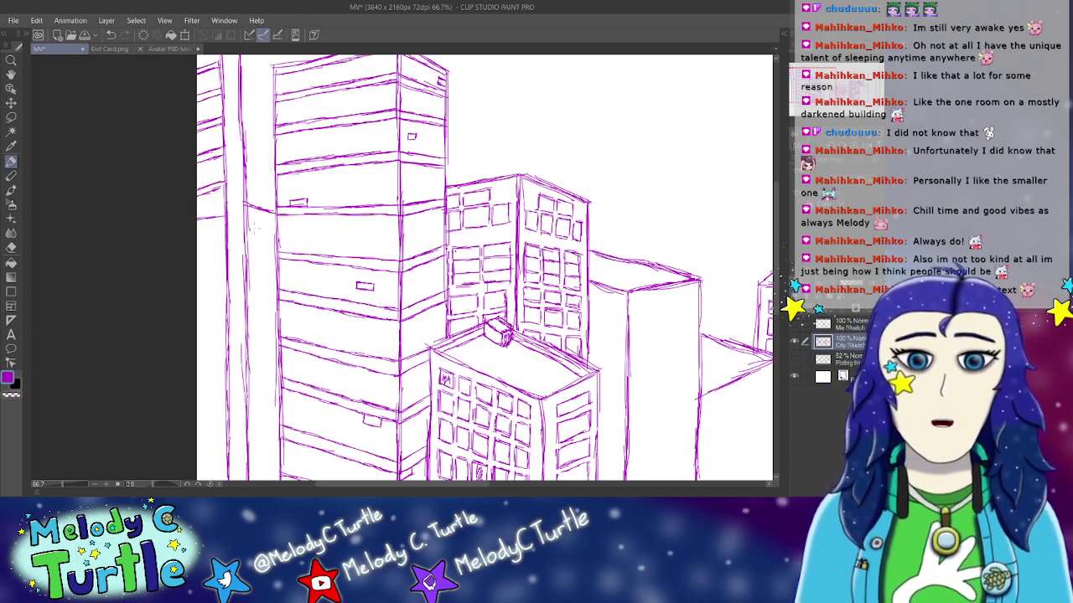
Step: Shade one window on the left face and two on the right face of the building behind the low rooftop-box building
{"action": "left_click_drag", "start_coordinate": [452, 253], "coordinate": [478, 256]}
{"action": "left_click_drag", "start_coordinate": [543, 293], "coordinate": [558, 303]}
{"action": "left_click_drag", "start_coordinate": [558, 205], "coordinate": [566, 211]}
{"action": "left_click_drag", "start_coordinate": [560, 206], "coordinate": [571, 211]}
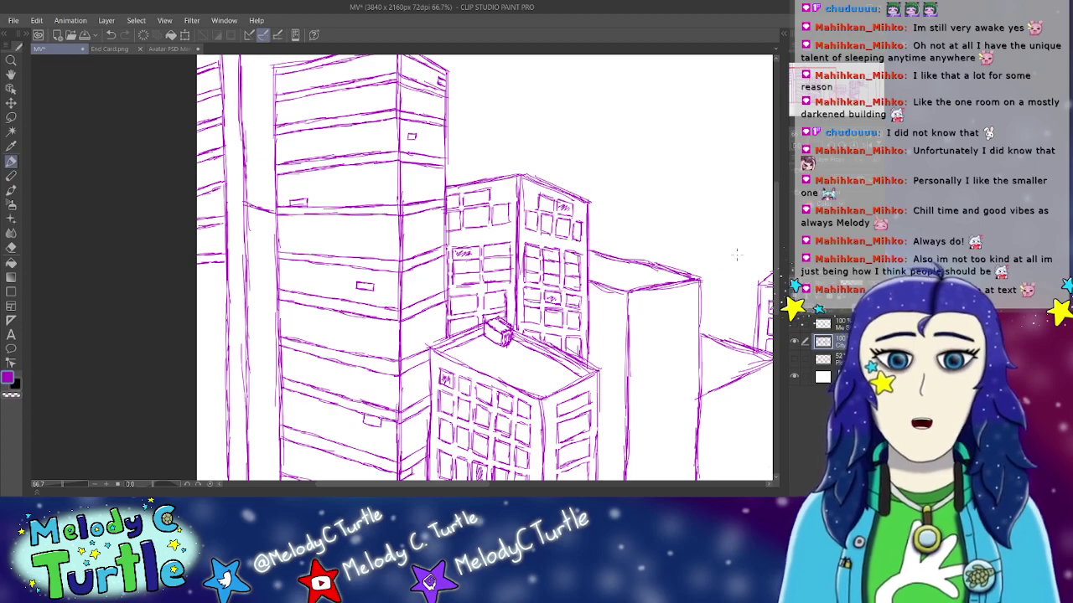
{"action": "scroll", "coordinate": [210, 230], "scroll_direction": "down", "scroll_amount": 3}
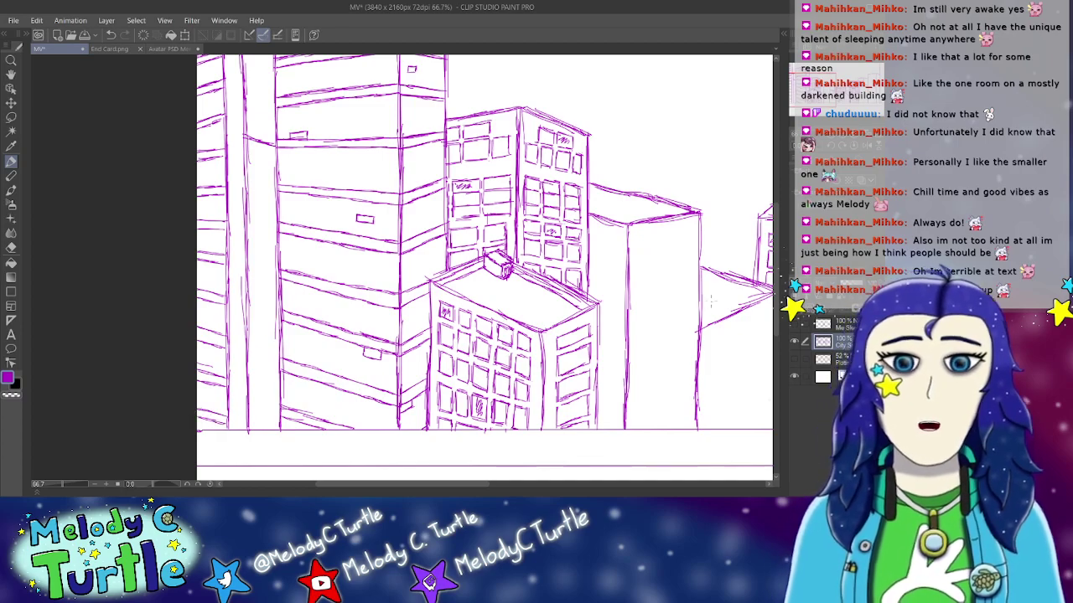
{"action": "scroll", "coordinate": [763, 241], "scroll_direction": "up", "scroll_amount": 4}
{"action": "scroll", "coordinate": [764, 241], "scroll_direction": "down", "scroll_amount": 3}
{"action": "scroll", "coordinate": [758, 236], "scroll_direction": "up", "scroll_amount": 3}
{"action": "scroll", "coordinate": [759, 236], "scroll_direction": "down", "scroll_amount": 1}
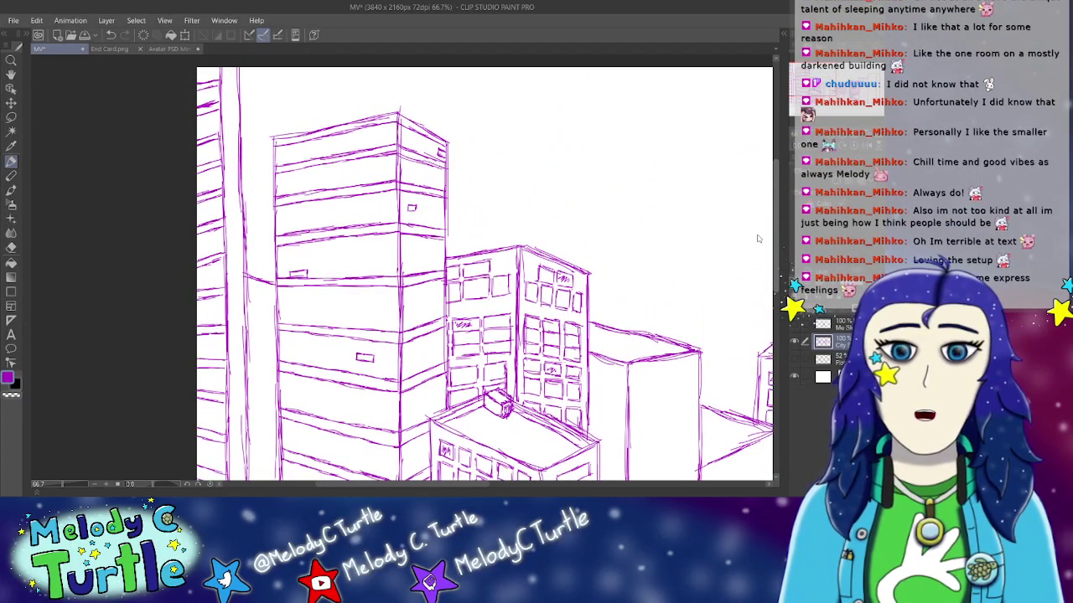
{"action": "scroll", "coordinate": [758, 239], "scroll_direction": "down", "scroll_amount": 1}
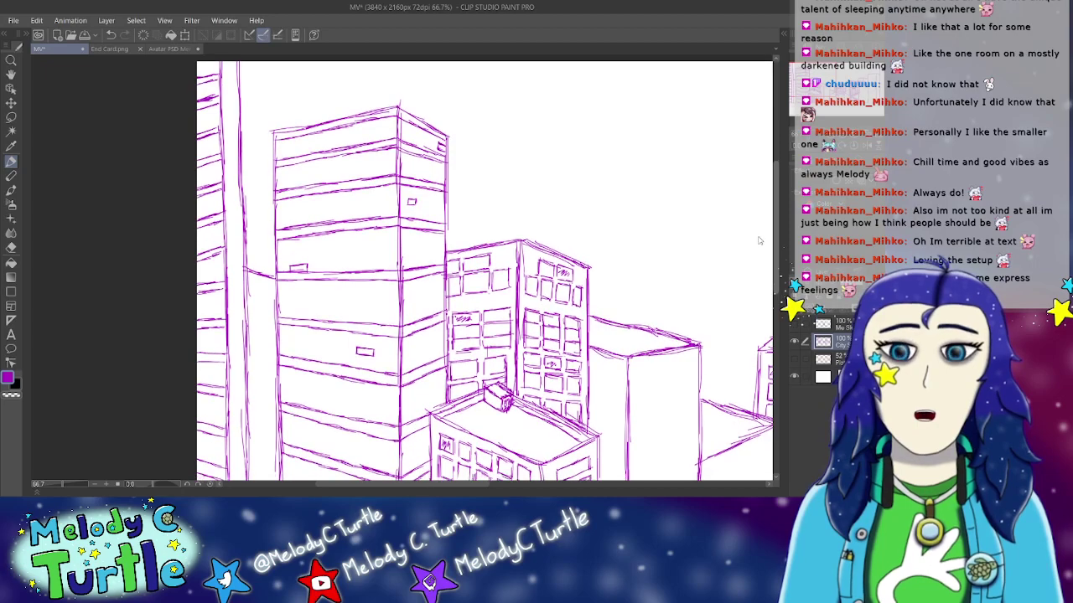
{"action": "scroll", "coordinate": [759, 240], "scroll_direction": "down", "scroll_amount": 5}
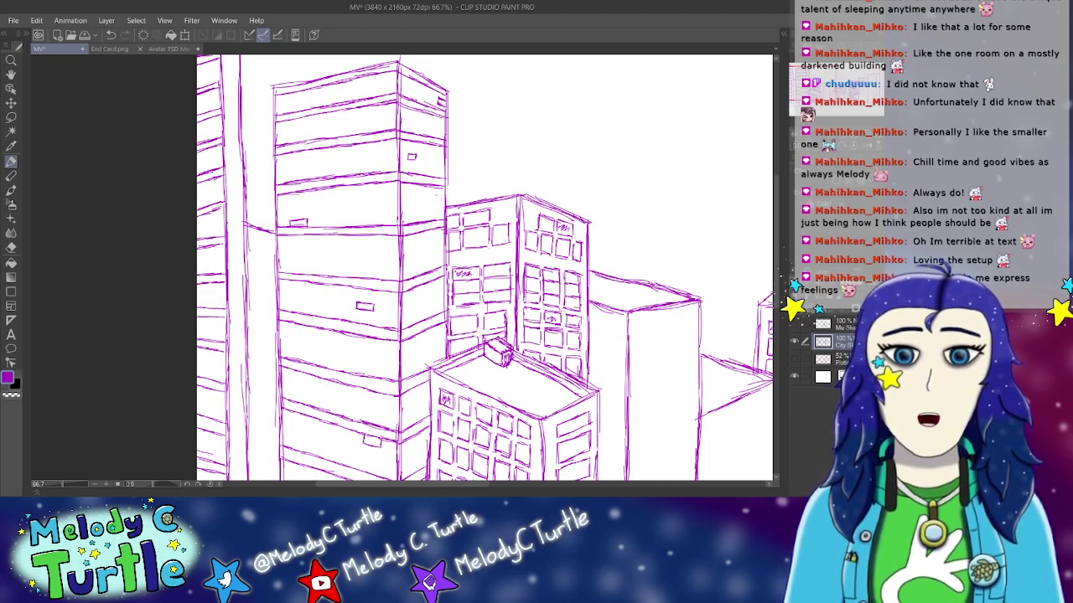
{"action": "key", "text": "alt"}
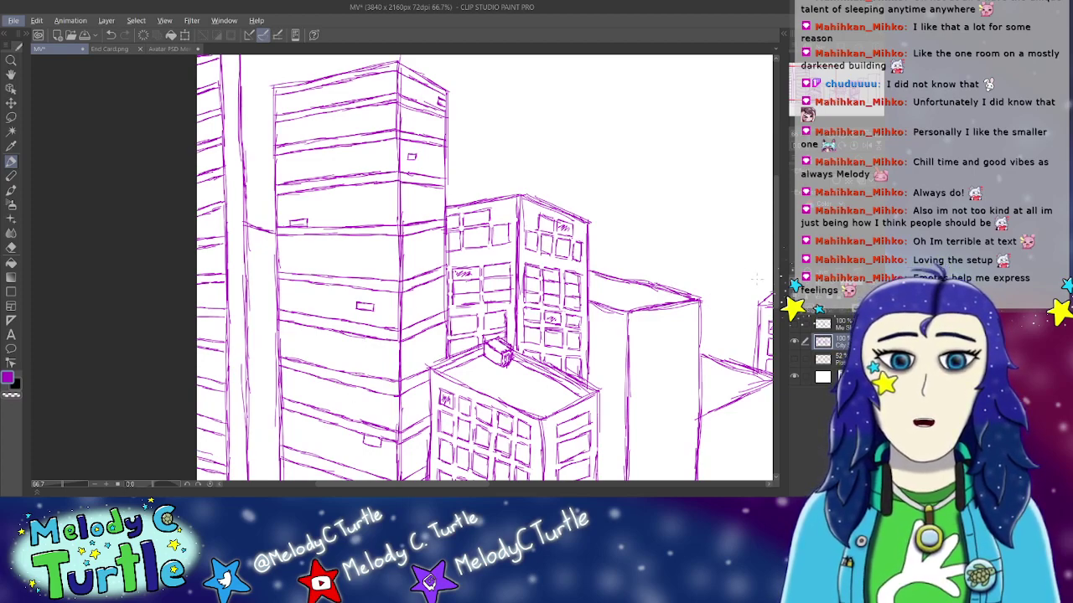
Step: Erase the lower floor lines on the left face of the leftmost tower down to the ground line
{"action": "scroll", "coordinate": [754, 278], "scroll_direction": "down", "scroll_amount": 3}
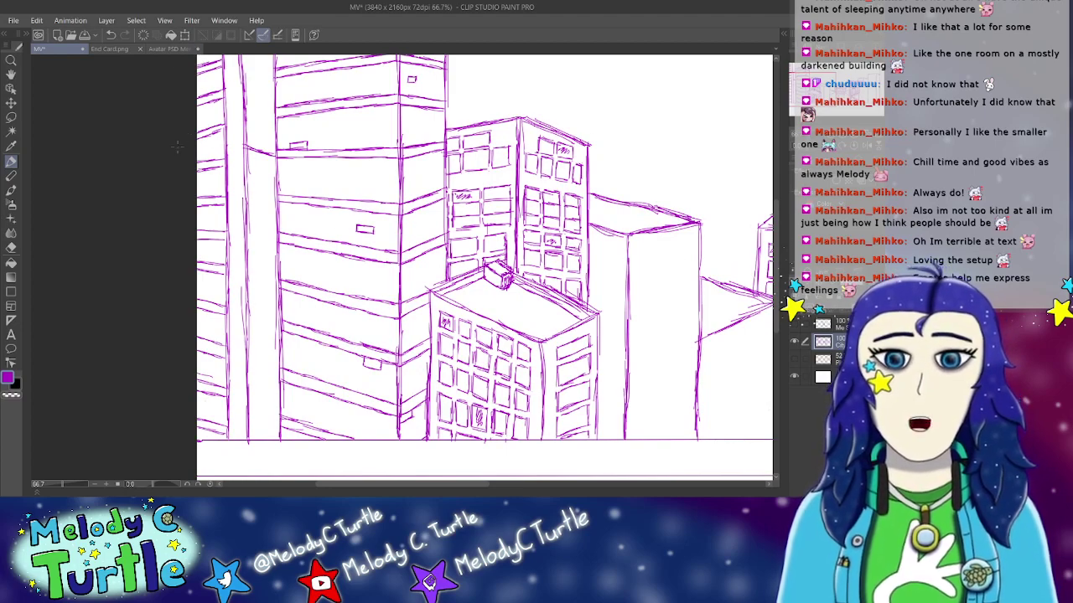
{"action": "left_click", "coordinate": [10, 247]}
{"action": "mouse_move", "coordinate": [198, 171]}
{"action": "left_mouse_down"}
{"action": "mouse_move", "coordinate": [219, 164]}
{"action": "mouse_move", "coordinate": [223, 201]}
{"action": "mouse_move", "coordinate": [198, 184]}
{"action": "left_mouse_up"}
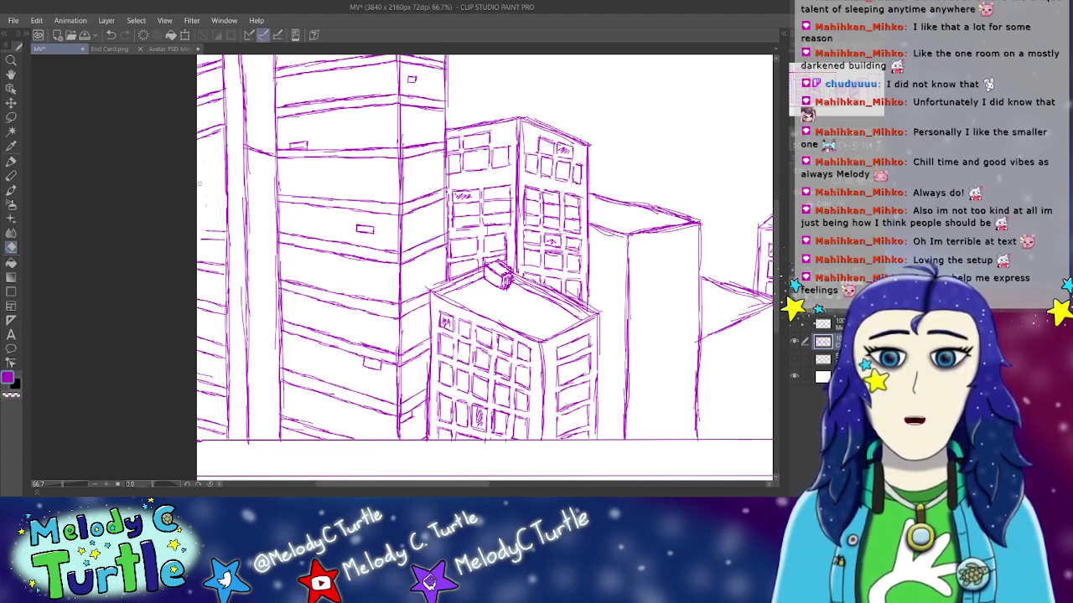
{"action": "mouse_move", "coordinate": [214, 219]}
{"action": "left_mouse_down"}
{"action": "mouse_move", "coordinate": [220, 239]}
{"action": "mouse_move", "coordinate": [209, 240]}
{"action": "left_mouse_up"}
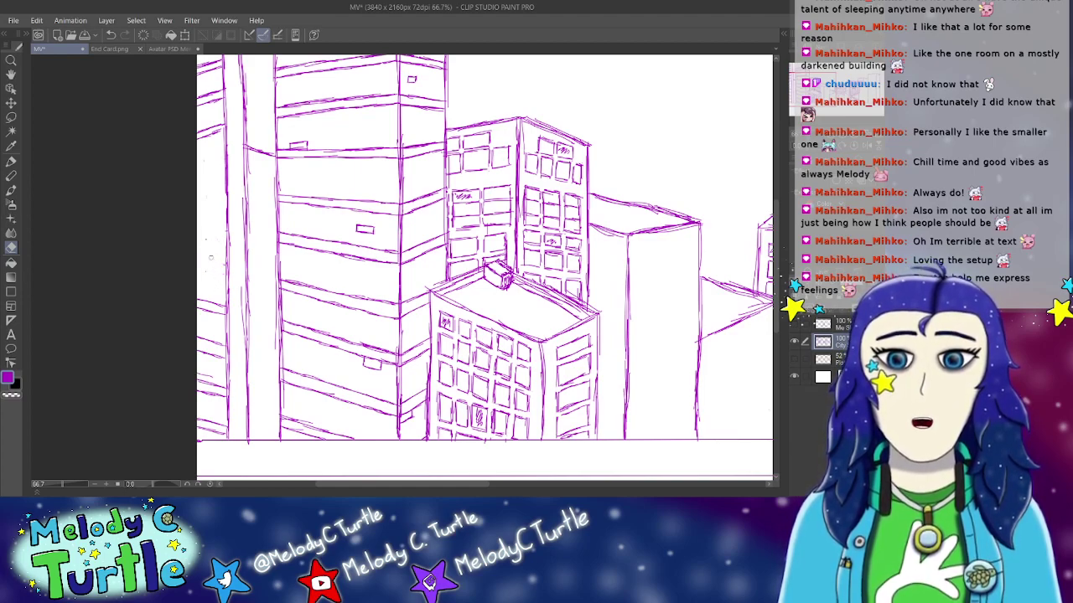
{"action": "mouse_move", "coordinate": [204, 299]}
{"action": "left_mouse_down"}
{"action": "mouse_move", "coordinate": [195, 344]}
{"action": "mouse_move", "coordinate": [210, 293]}
{"action": "mouse_move", "coordinate": [219, 316]}
{"action": "mouse_move", "coordinate": [222, 302]}
{"action": "mouse_move", "coordinate": [223, 340]}
{"action": "mouse_move", "coordinate": [202, 368]}
{"action": "mouse_move", "coordinate": [196, 351]}
{"action": "mouse_move", "coordinate": [223, 384]}
{"action": "left_mouse_up"}
{"action": "mouse_move", "coordinate": [223, 423]}
{"action": "left_mouse_down"}
{"action": "mouse_move", "coordinate": [221, 432]}
{"action": "mouse_move", "coordinate": [191, 423]}
{"action": "left_mouse_up"}
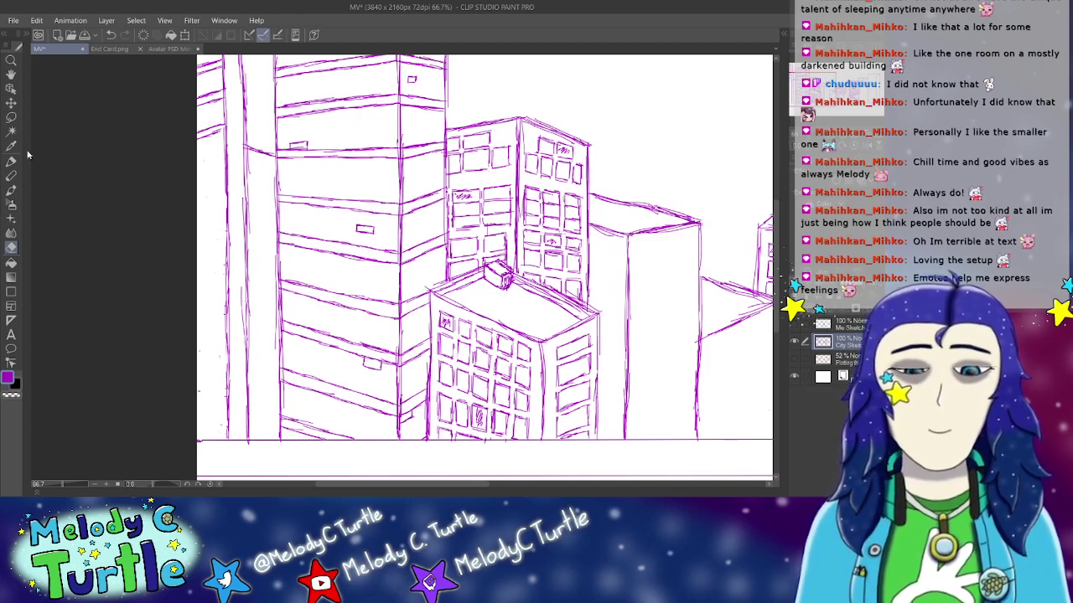
Step: Redraw the lower floor lines on the leftmost tower's left face, slanting upward to the right
{"action": "key", "text": "p"}
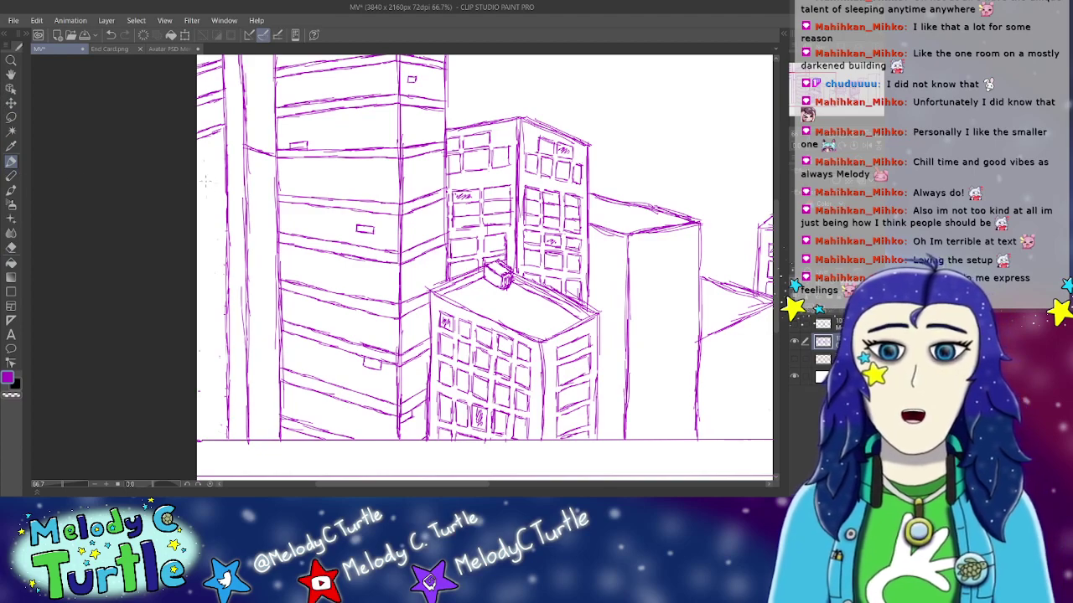
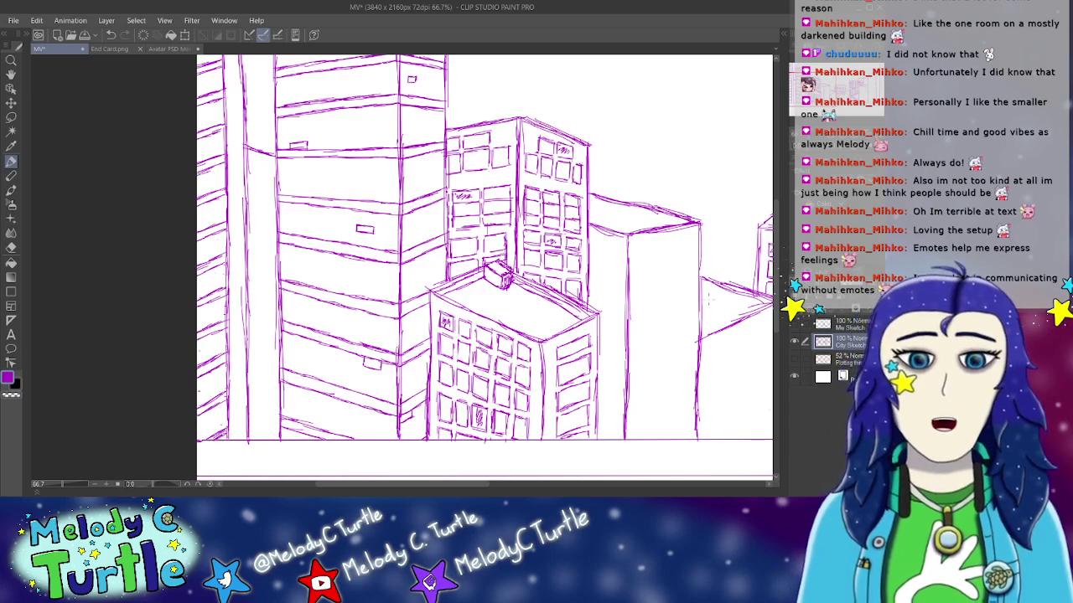
{"action": "scroll", "coordinate": [746, 277], "scroll_direction": "up", "scroll_amount": 3}
{"action": "scroll", "coordinate": [748, 268], "scroll_direction": "up", "scroll_amount": 3}
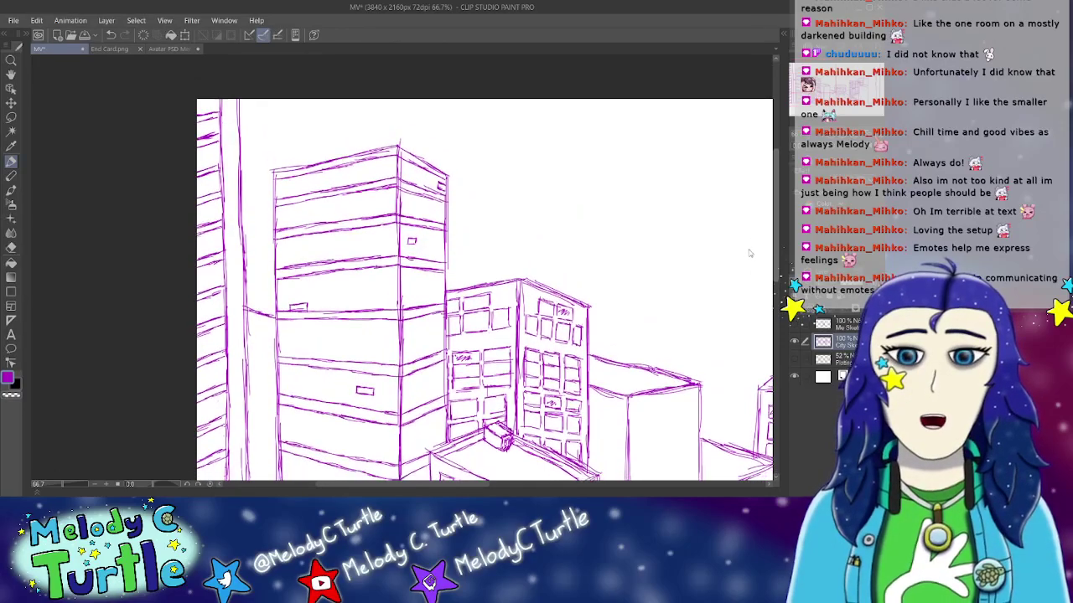
{"action": "scroll", "coordinate": [746, 254], "scroll_direction": "down", "scroll_amount": 1}
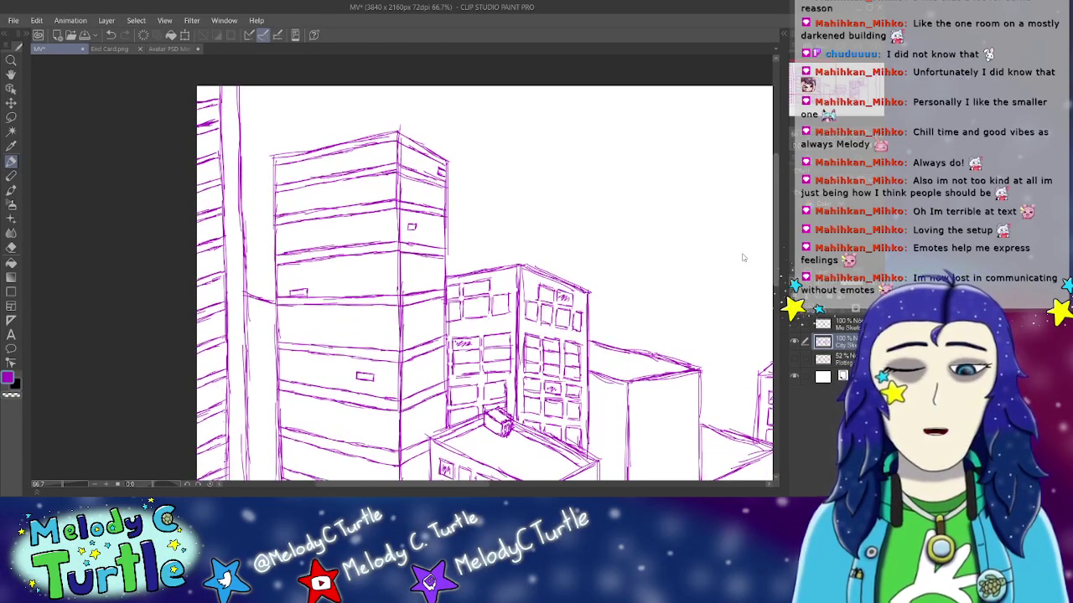
Step: Draw the slanted front roof edge of the narrow low building between the two left towers
{"action": "scroll", "coordinate": [742, 257], "scroll_direction": "down", "scroll_amount": 1}
{"action": "scroll", "coordinate": [723, 265], "scroll_direction": "down", "scroll_amount": 5}
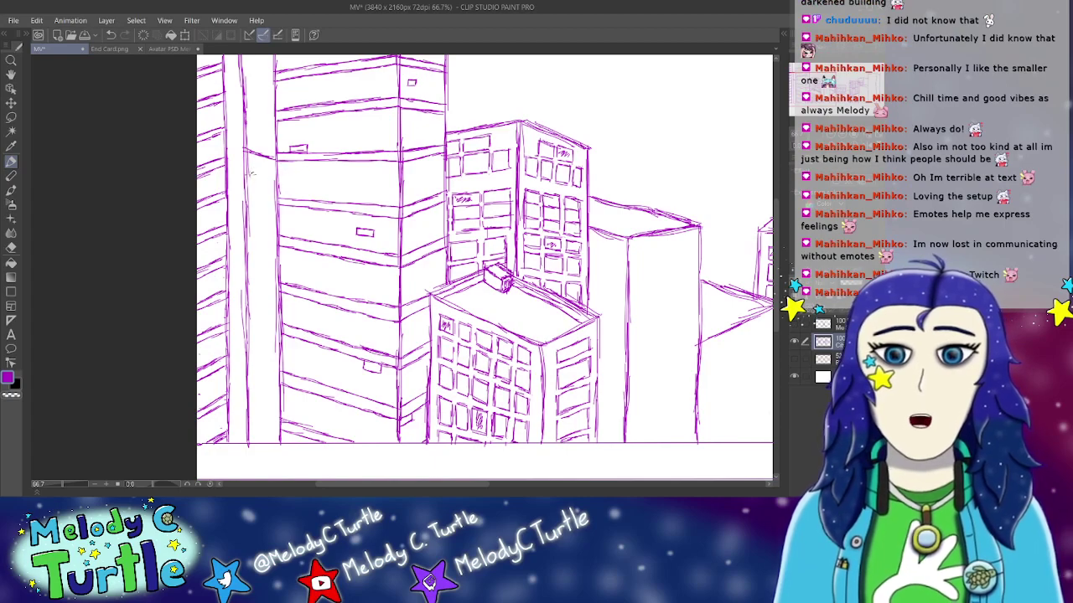
{"action": "left_click_drag", "start_coordinate": [250, 178], "coordinate": [275, 167]}
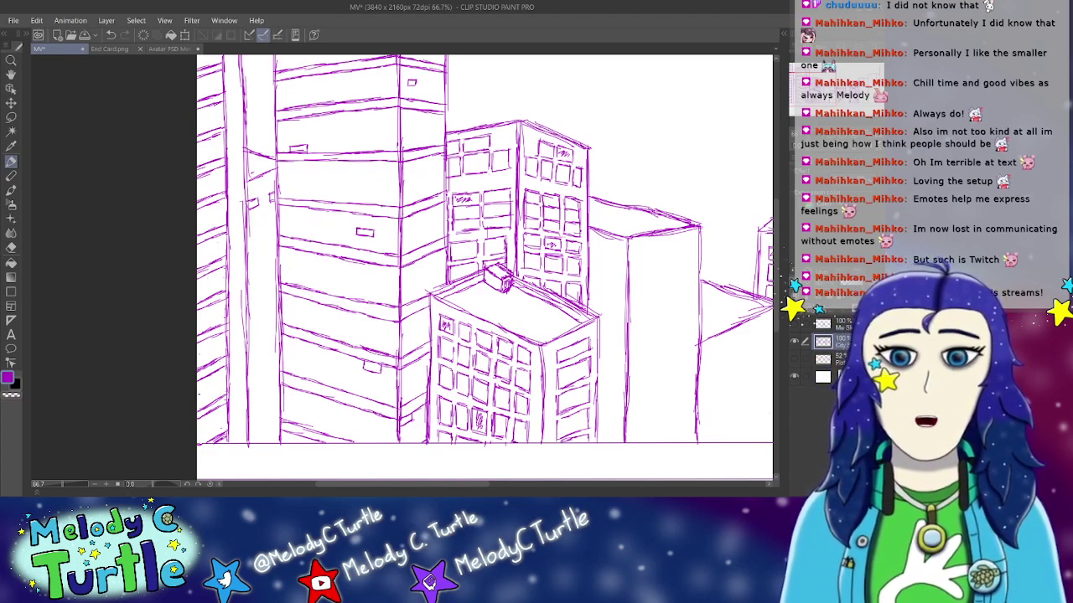
Step: Try two long vertical lines down the front of the narrow building between the two left towers
{"action": "left_click_drag", "start_coordinate": [259, 201], "coordinate": [263, 298]}
{"action": "left_click_drag", "start_coordinate": [261, 261], "coordinate": [261, 332]}
{"action": "left_click_drag", "start_coordinate": [261, 291], "coordinate": [262, 360]}
{"action": "left_click_drag", "start_coordinate": [265, 310], "coordinate": [263, 410]}
{"action": "left_click_drag", "start_coordinate": [267, 347], "coordinate": [265, 439]}
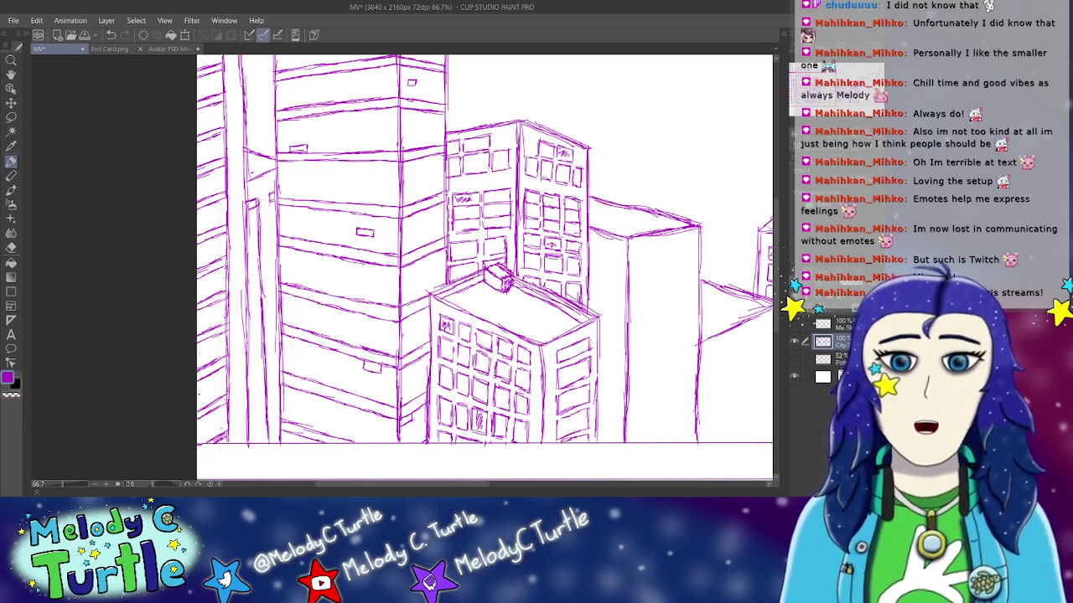
{"action": "left_click_drag", "start_coordinate": [269, 194], "coordinate": [275, 280]}
{"action": "left_click_drag", "start_coordinate": [270, 223], "coordinate": [271, 266]}
{"action": "left_click_drag", "start_coordinate": [273, 270], "coordinate": [275, 294]}
{"action": "left_click_drag", "start_coordinate": [271, 239], "coordinate": [272, 268]}
{"action": "left_click_drag", "start_coordinate": [272, 263], "coordinate": [276, 323]}
{"action": "left_click_drag", "start_coordinate": [274, 282], "coordinate": [278, 377]}
{"action": "left_click_drag", "start_coordinate": [276, 334], "coordinate": [279, 404]}
{"action": "left_click_drag", "start_coordinate": [277, 359], "coordinate": [279, 382]}
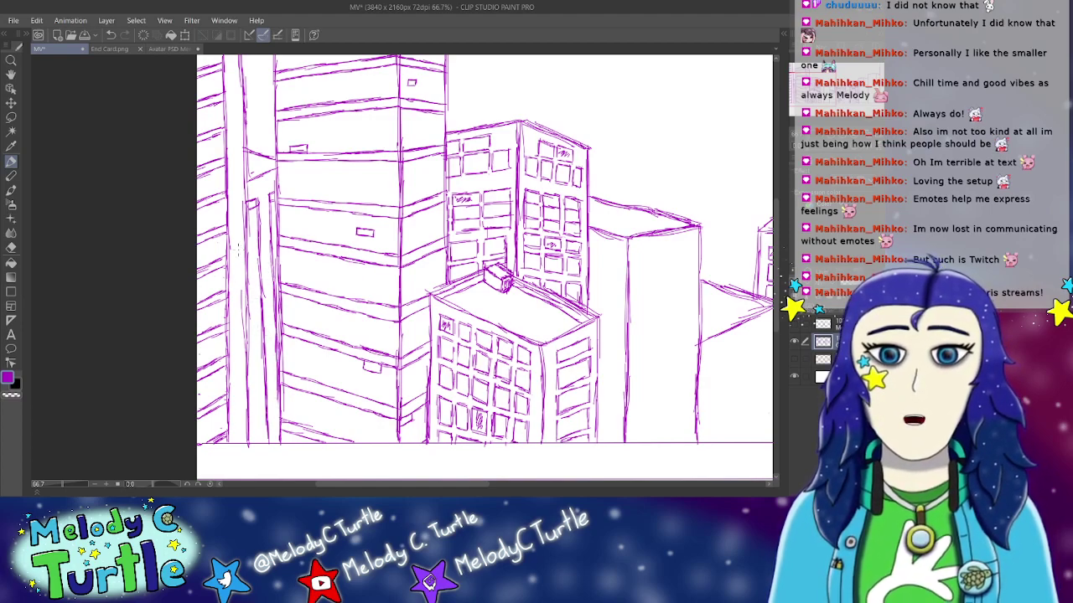
Step: Erase the long vertical lines on the front of the narrow building
{"action": "left_click", "coordinate": [11, 247]}
{"action": "left_click_drag", "start_coordinate": [258, 198], "coordinate": [258, 240]}
{"action": "left_click_drag", "start_coordinate": [262, 190], "coordinate": [274, 332]}
{"action": "left_click_drag", "start_coordinate": [273, 258], "coordinate": [273, 330]}
{"action": "left_click_drag", "start_coordinate": [272, 253], "coordinate": [274, 316]}
{"action": "left_click_drag", "start_coordinate": [273, 275], "coordinate": [275, 381]}
{"action": "left_click_drag", "start_coordinate": [277, 333], "coordinate": [275, 399]}
{"action": "left_click_drag", "start_coordinate": [261, 221], "coordinate": [269, 436]}
Step: Draw a new vertical line near the right edge of the narrow building's front, down to the ground line
{"action": "key", "text": "p"}
{"action": "left_click_drag", "start_coordinate": [268, 194], "coordinate": [267, 300]}
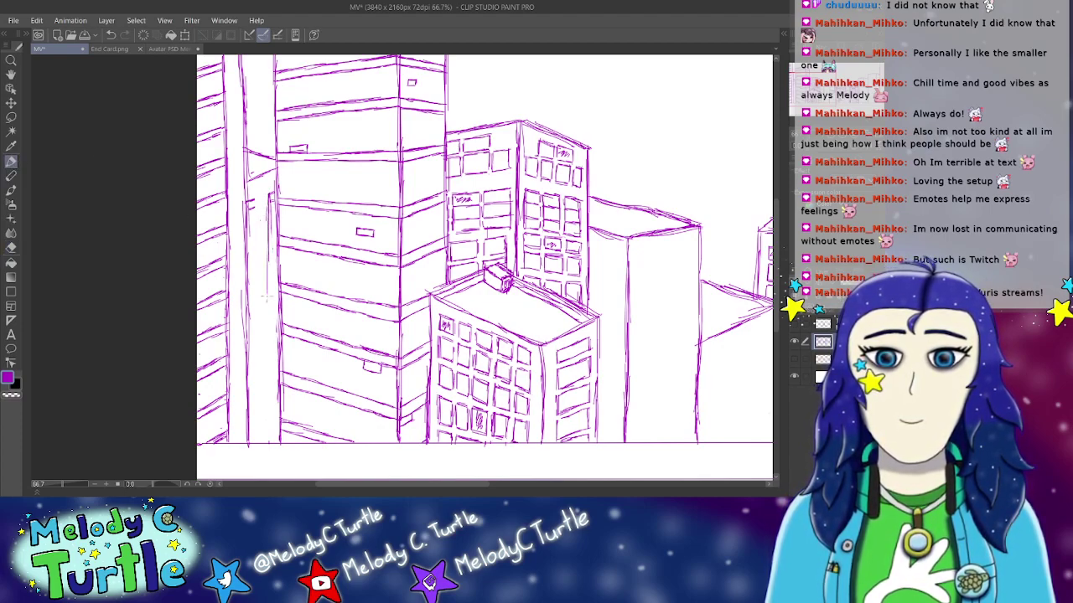
{"action": "left_click_drag", "start_coordinate": [269, 261], "coordinate": [269, 344]}
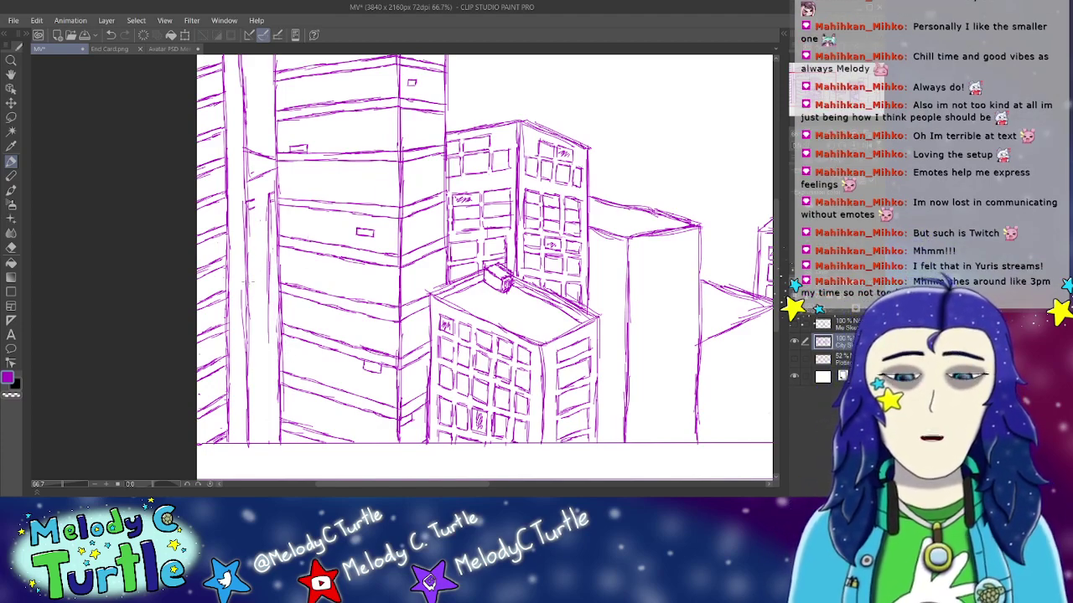
{"action": "left_click_drag", "start_coordinate": [274, 285], "coordinate": [269, 369]}
{"action": "left_click_drag", "start_coordinate": [270, 310], "coordinate": [270, 371]}
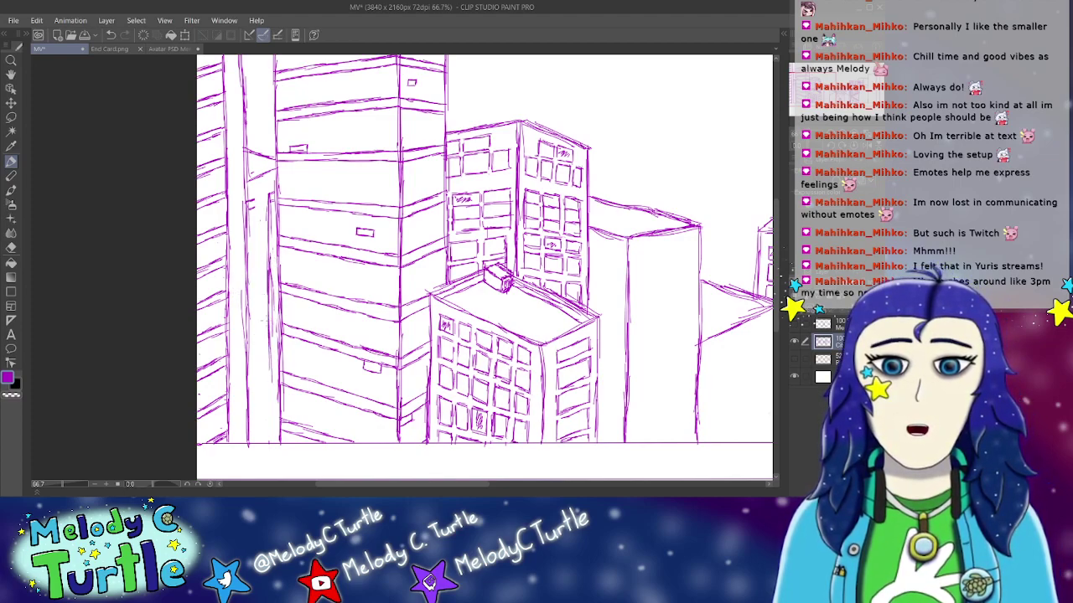
{"action": "left_click_drag", "start_coordinate": [270, 283], "coordinate": [269, 367]}
{"action": "left_click_drag", "start_coordinate": [268, 293], "coordinate": [268, 358]}
{"action": "left_click_drag", "start_coordinate": [267, 373], "coordinate": [273, 444]}
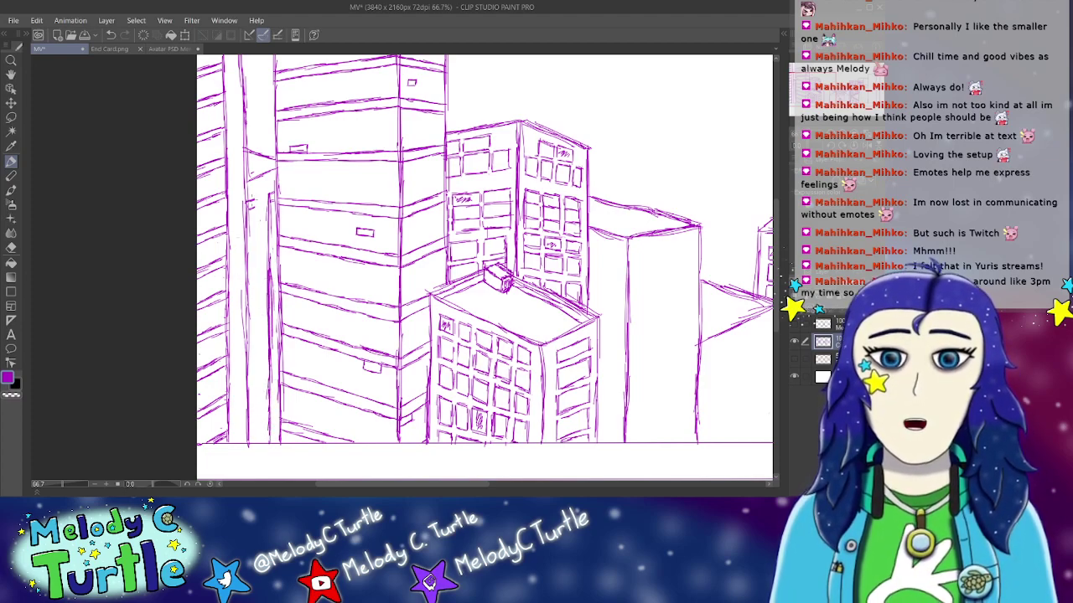
Step: Draw a long vertical line down to the ground on the narrow building's front, closing a thin strip beside its left edge
{"action": "mouse_move", "coordinate": [256, 194]}
{"action": "left_mouse_down"}
{"action": "mouse_move", "coordinate": [255, 262]}
{"action": "mouse_move", "coordinate": [256, 227]}
{"action": "left_mouse_up"}
{"action": "left_click_drag", "start_coordinate": [258, 237], "coordinate": [257, 288]}
{"action": "left_click_drag", "start_coordinate": [257, 245], "coordinate": [258, 346]}
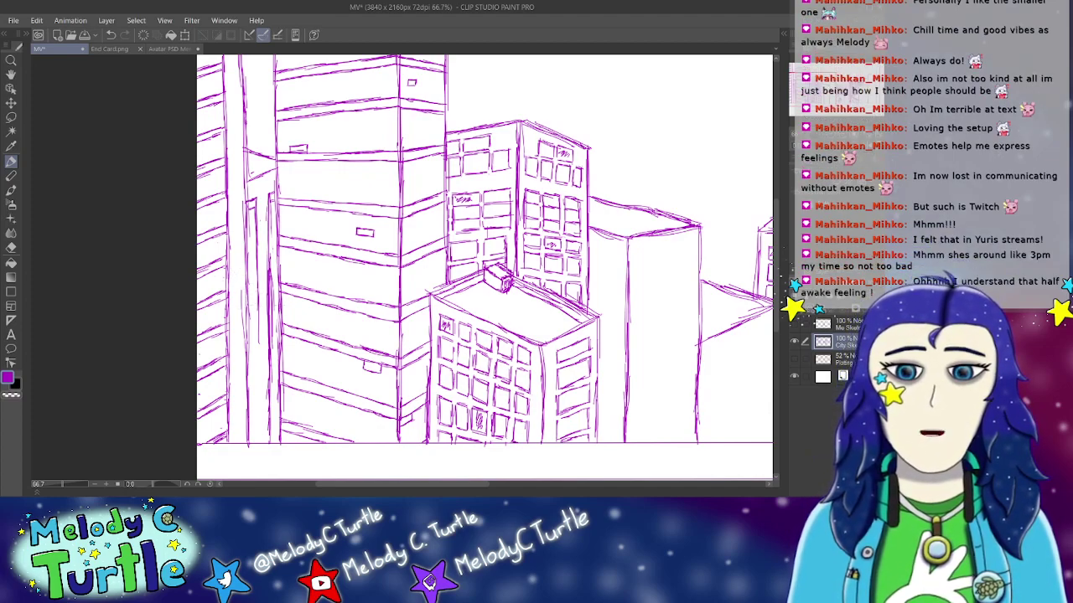
{"action": "left_click_drag", "start_coordinate": [259, 305], "coordinate": [258, 414]}
{"action": "left_click_drag", "start_coordinate": [258, 359], "coordinate": [258, 379]}
{"action": "left_click_drag", "start_coordinate": [258, 411], "coordinate": [259, 424]}
{"action": "left_click_drag", "start_coordinate": [260, 387], "coordinate": [260, 437]}
{"action": "left_click_drag", "start_coordinate": [258, 425], "coordinate": [258, 442]}
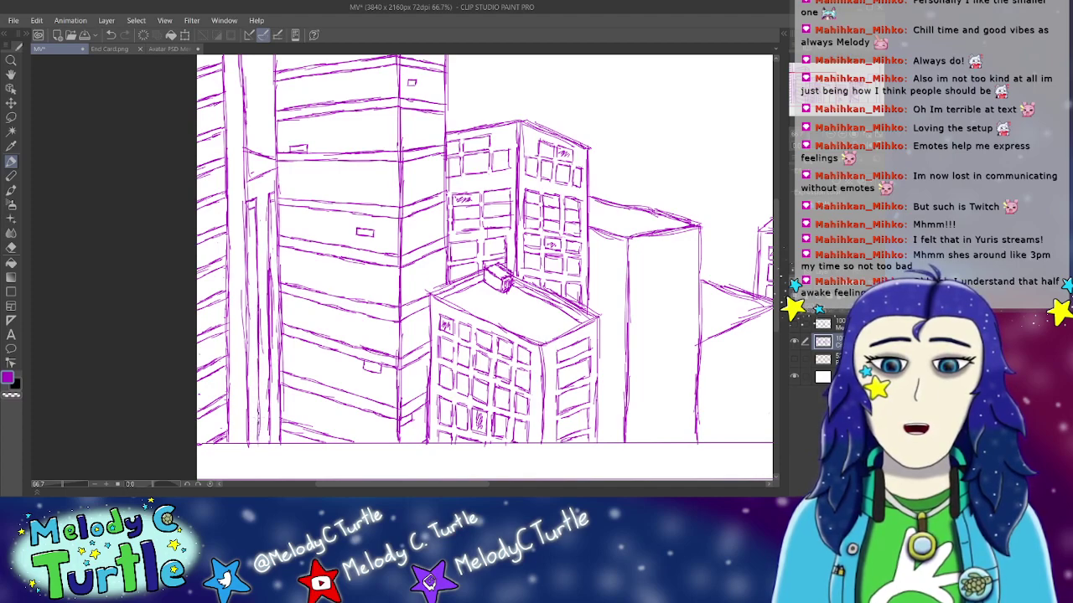
Step: Erase stray marks inside the right-hand strip of the narrow building between the two left towers
{"action": "left_click", "coordinate": [11, 247]}
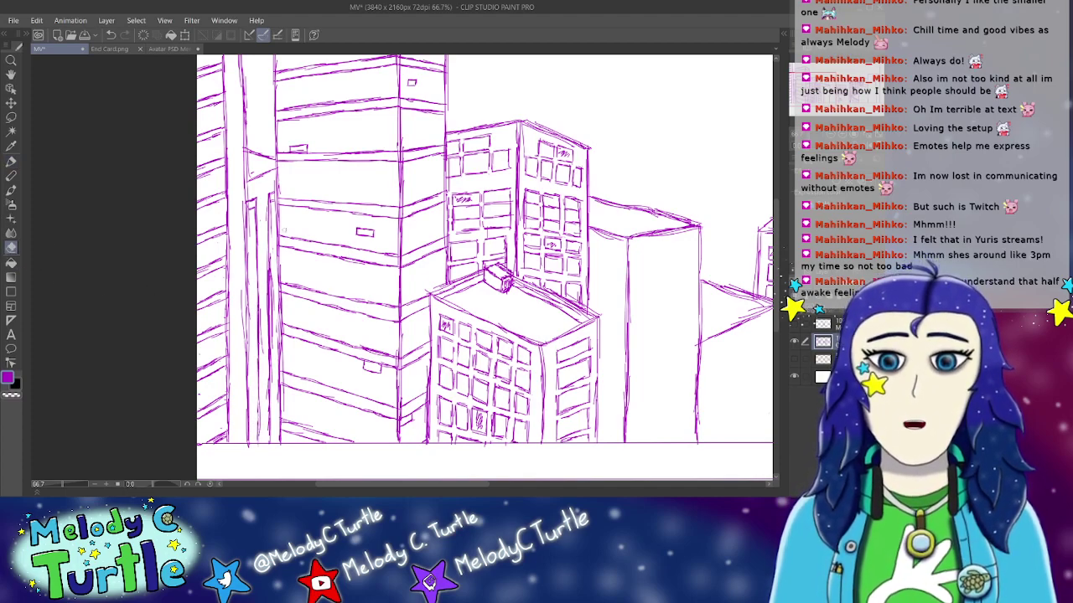
{"action": "left_click_drag", "start_coordinate": [272, 207], "coordinate": [272, 311]}
{"action": "left_click_drag", "start_coordinate": [271, 261], "coordinate": [272, 342]}
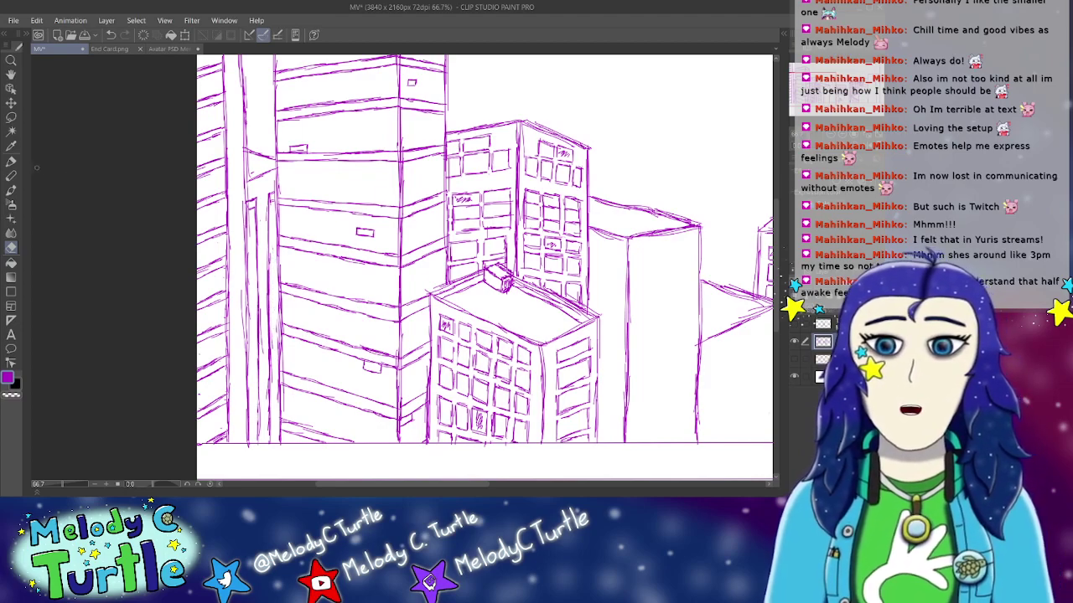
Step: Divide both thin strips on the narrow building into small cells with short slanted lines down to the ground line
{"action": "left_click", "coordinate": [11, 160]}
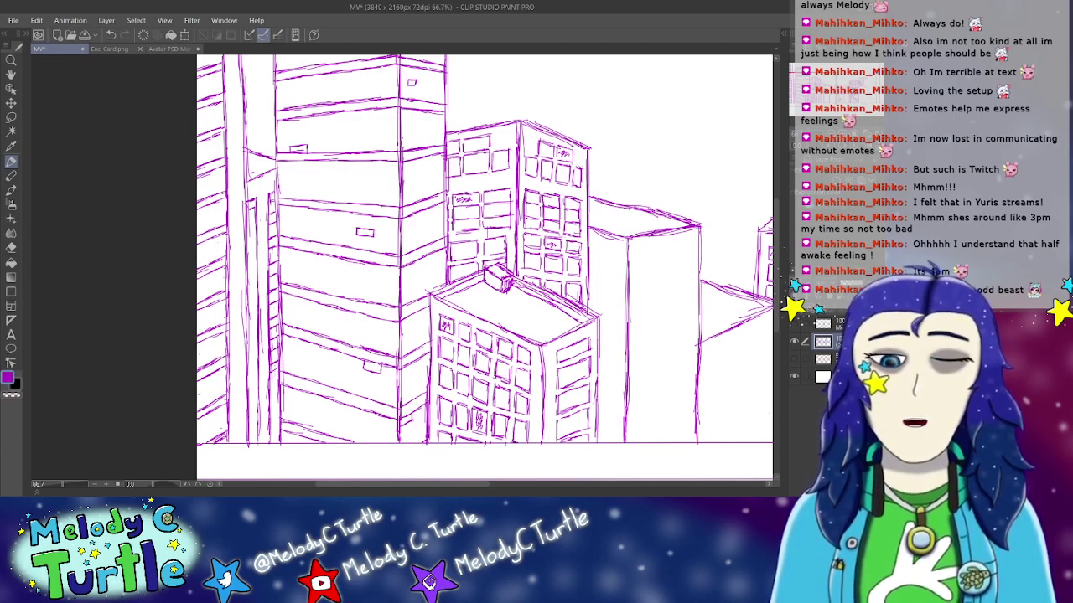
{"action": "key", "text": "ctrl+z"}
{"action": "left_click_drag", "start_coordinate": [270, 377], "coordinate": [278, 392]}
{"action": "key", "text": "ctrl+z"}
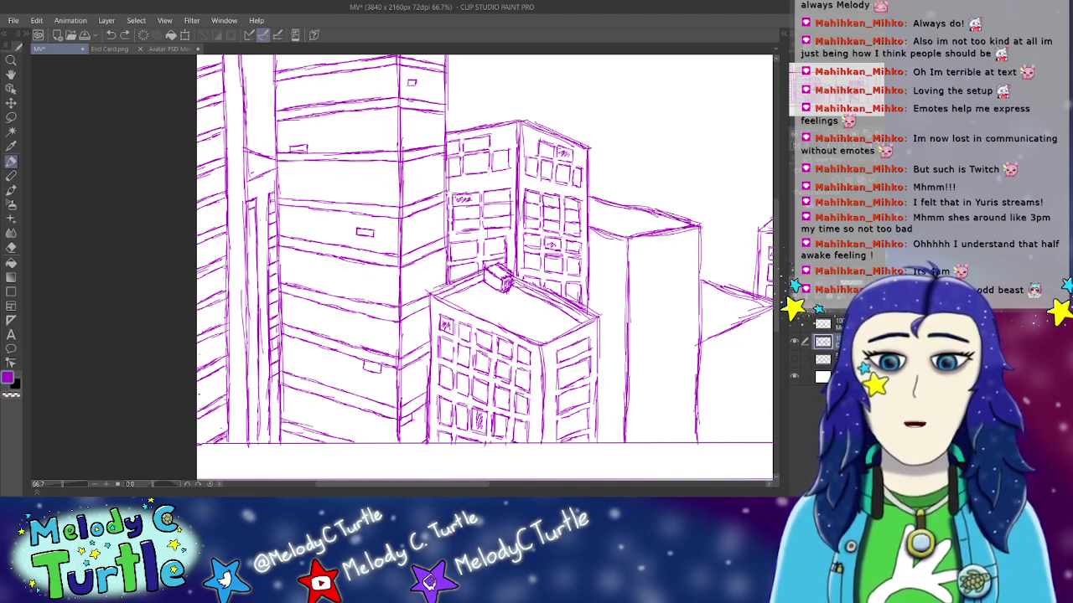
{"action": "left_click_drag", "start_coordinate": [269, 406], "coordinate": [278, 408]}
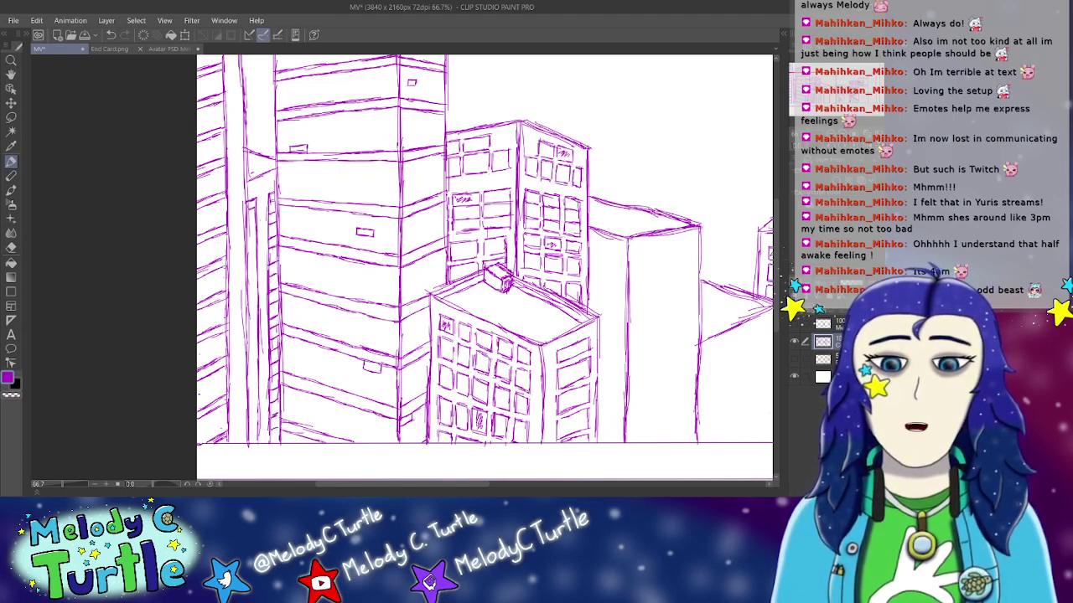
{"action": "left_click_drag", "start_coordinate": [267, 442], "coordinate": [279, 434]}
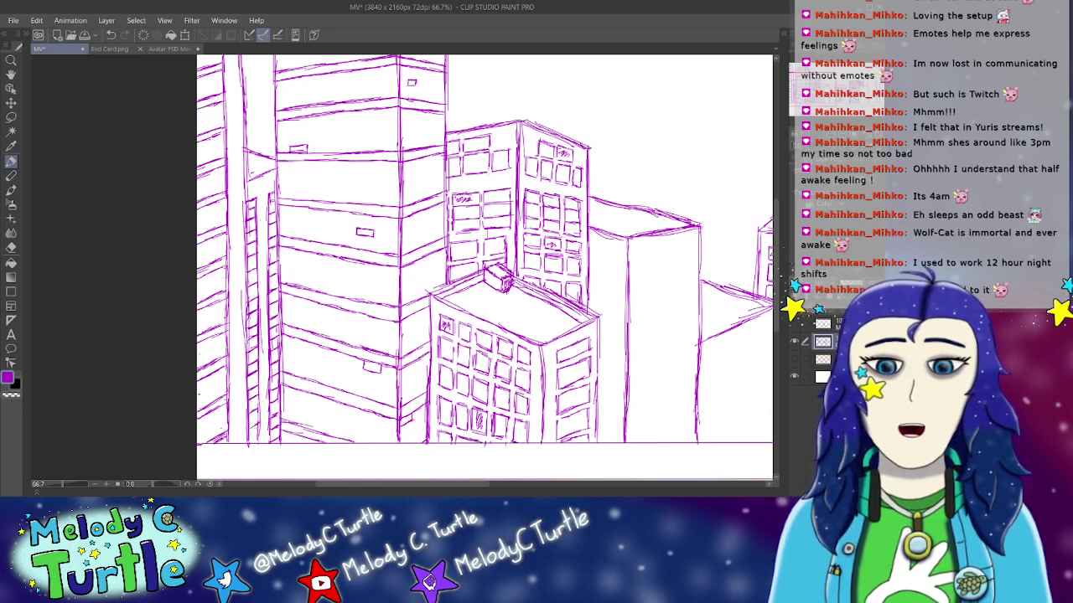
{"action": "left_click_drag", "start_coordinate": [256, 431], "coordinate": [251, 440]}
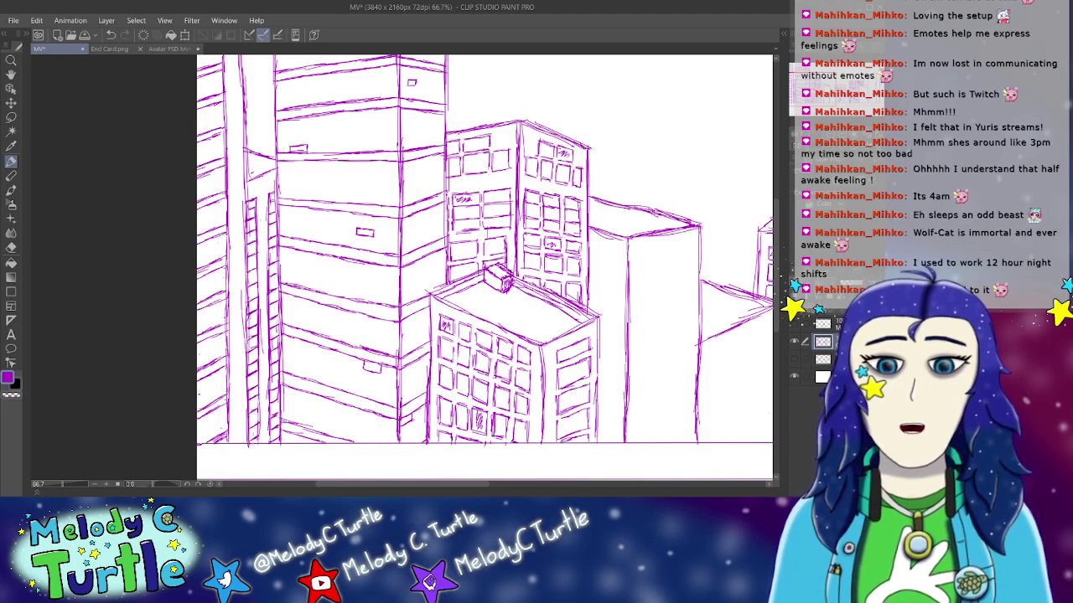
Step: Erase gaps between the cells to form separate windows in both strips of the narrow building, and save the drawing
{"action": "left_click", "coordinate": [11, 247]}
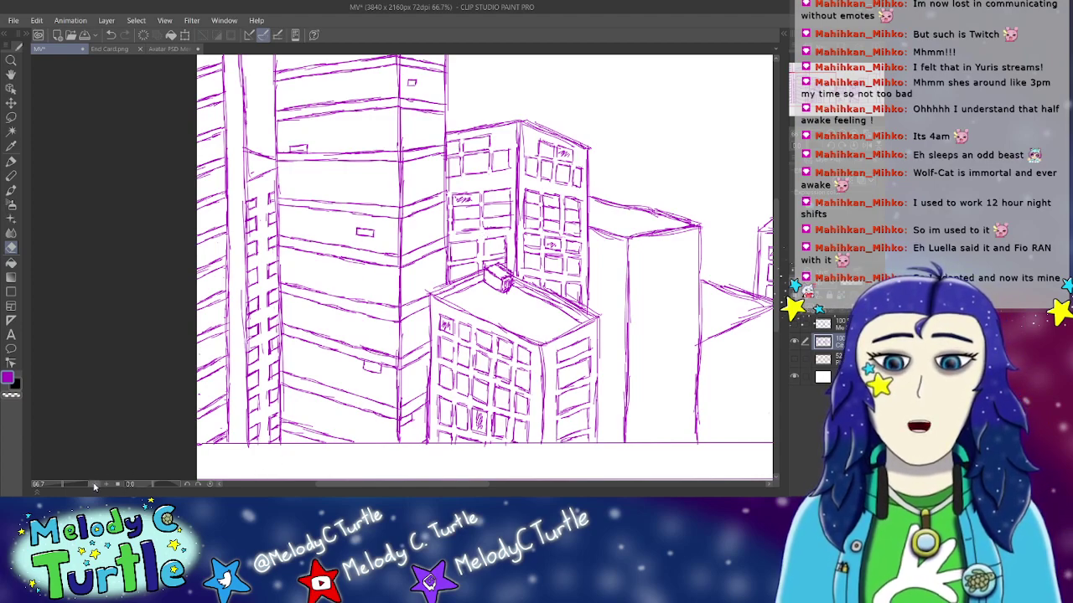
{"action": "key", "text": "ctrl+minus"}
{"action": "key", "text": "ctrl+minus"}
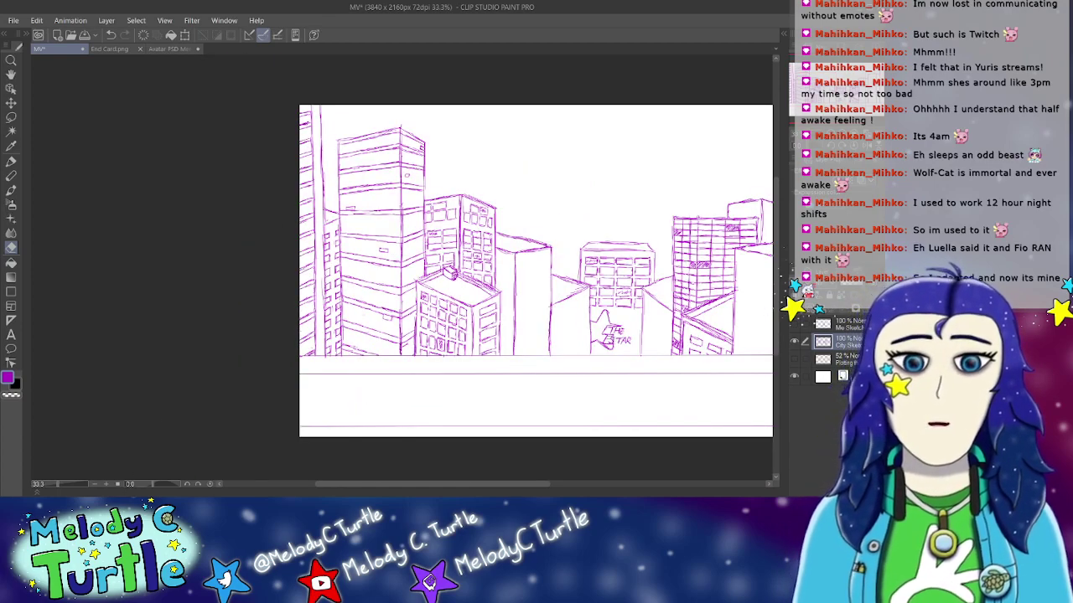
{"action": "left_click_drag", "start_coordinate": [523, 485], "coordinate": [596, 486]}
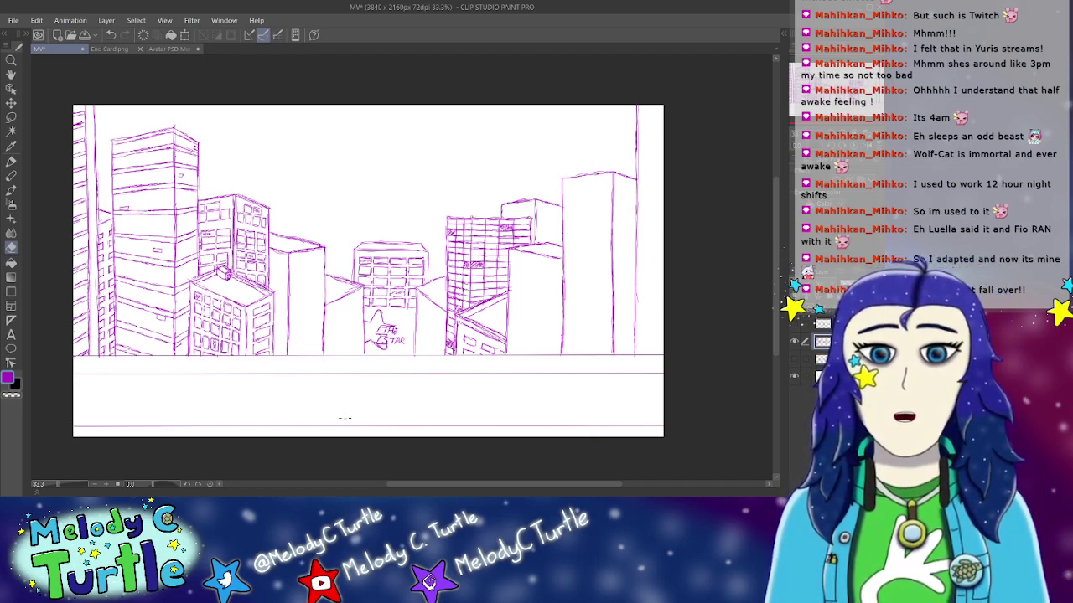
{"action": "left_click", "coordinate": [106, 485]}
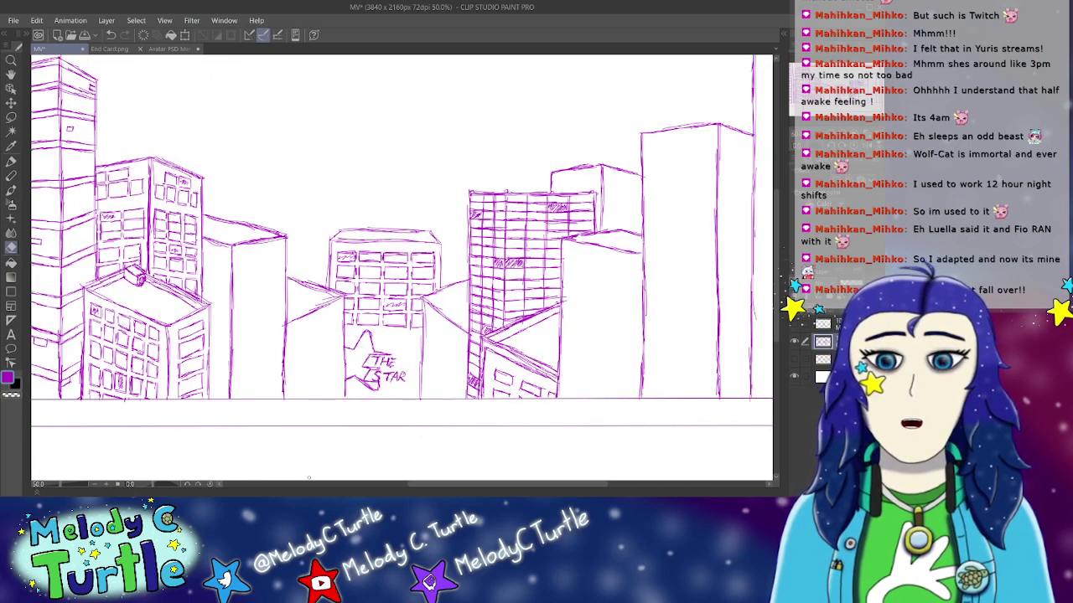
{"action": "left_click_drag", "start_coordinate": [417, 484], "coordinate": [362, 486]}
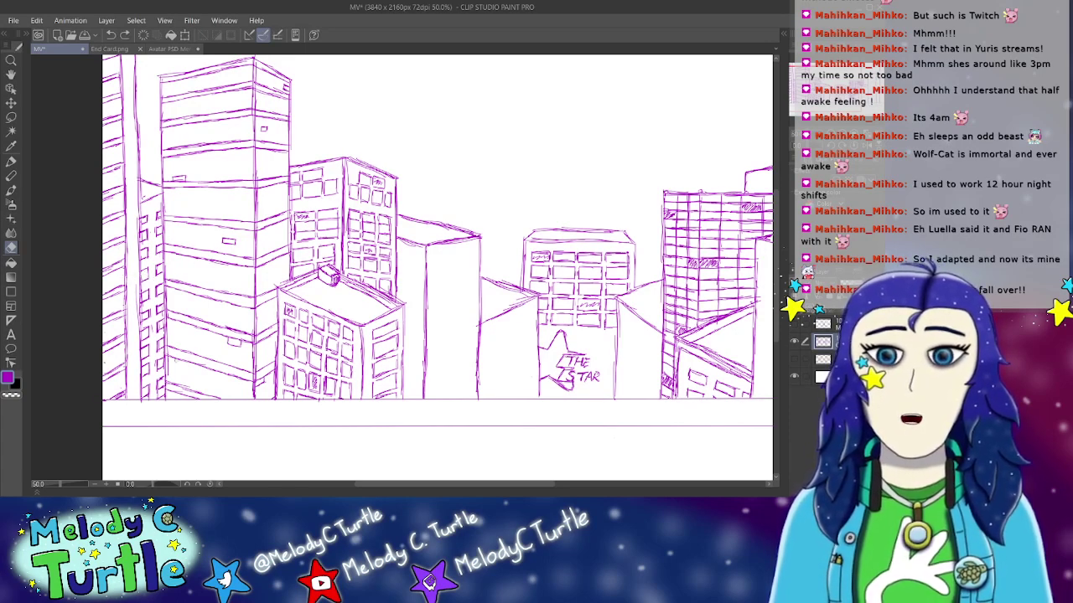
{"action": "left_click", "coordinate": [11, 161]}
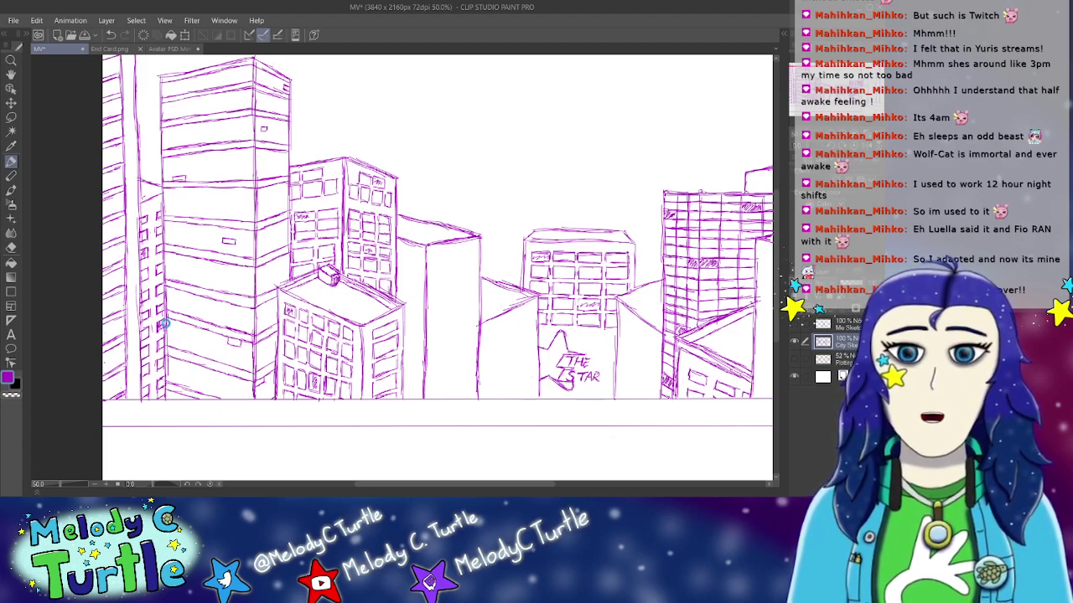
{"action": "key", "text": "ctrl+s"}
Step: Draw a second slanted line parallel below the roof edge of the low building right of "THE STAR" building
{"action": "left_click_drag", "start_coordinate": [431, 483], "coordinate": [505, 496]}
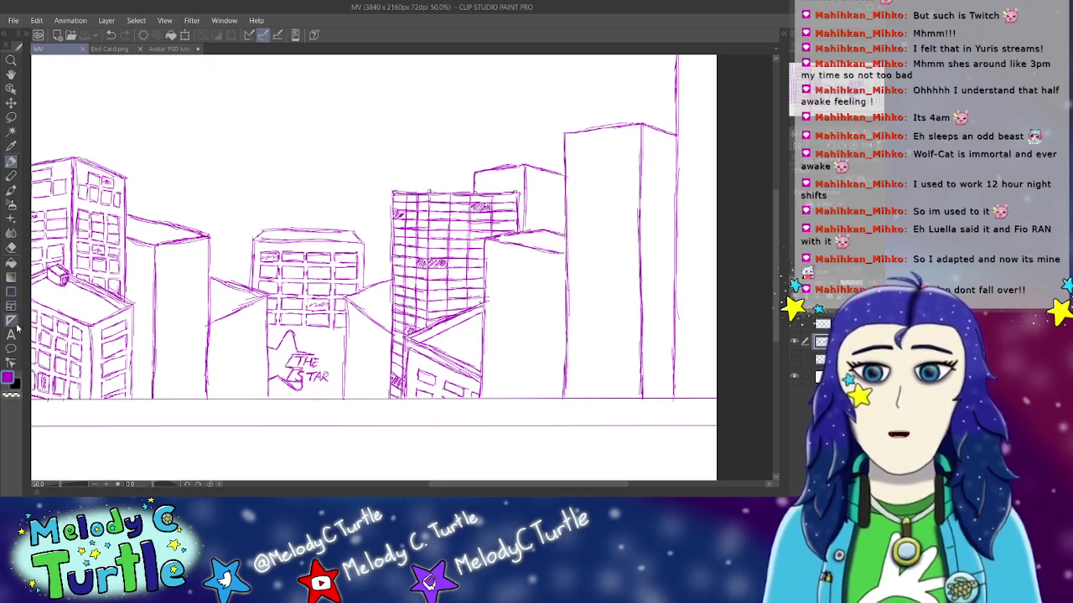
{"action": "left_click", "coordinate": [107, 485]}
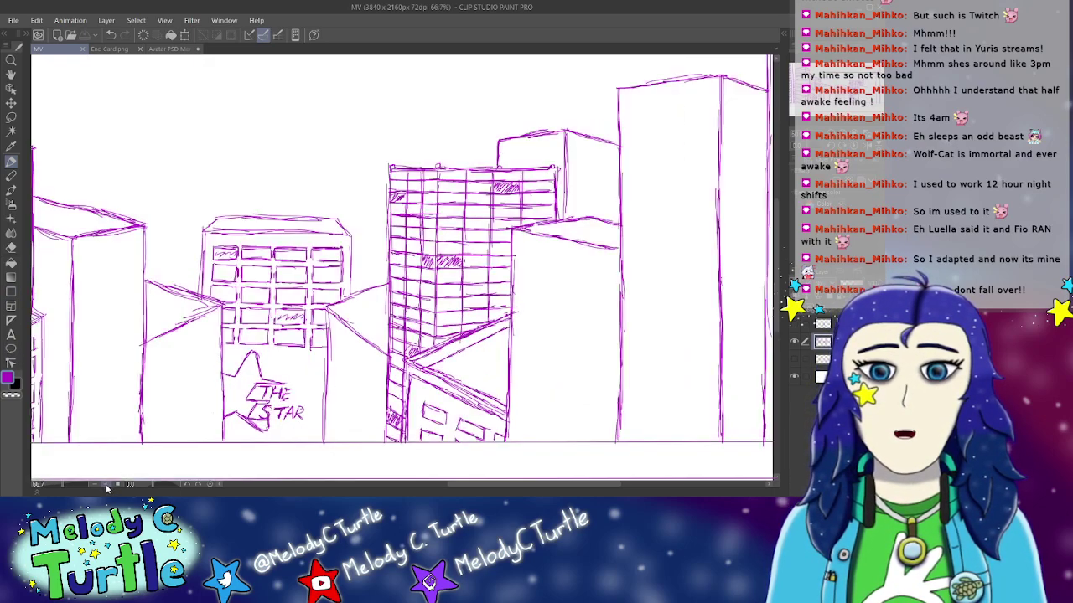
{"action": "left_click", "coordinate": [106, 485]}
{"action": "left_click", "coordinate": [106, 484]}
{"action": "left_click_drag", "start_coordinate": [777, 265], "coordinate": [777, 309]}
{"action": "left_click_drag", "start_coordinate": [514, 484], "coordinate": [486, 495]}
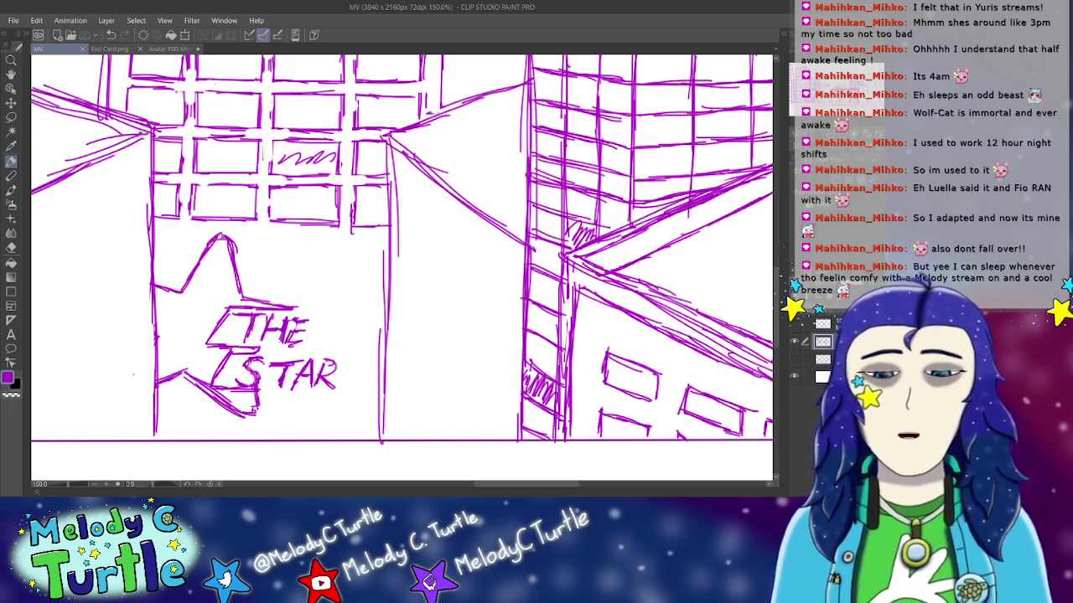
{"action": "mouse_move", "coordinate": [382, 136]}
{"action": "left_mouse_down"}
{"action": "mouse_move", "coordinate": [412, 191]}
{"action": "mouse_move", "coordinate": [443, 207]}
{"action": "left_mouse_up"}
{"action": "left_click_drag", "start_coordinate": [385, 173], "coordinate": [469, 243]}
{"action": "left_click_drag", "start_coordinate": [414, 192], "coordinate": [493, 254]}
{"action": "left_click_drag", "start_coordinate": [429, 209], "coordinate": [510, 263]}
{"action": "mouse_move", "coordinate": [461, 233]}
{"action": "left_mouse_down"}
{"action": "mouse_move", "coordinate": [526, 280]}
{"action": "mouse_move", "coordinate": [517, 274]}
{"action": "left_mouse_up"}
Step: Erase the rough upper roof edge of the low building beside "THE STAR" and redraw it more cleanly
{"action": "key", "text": "e"}
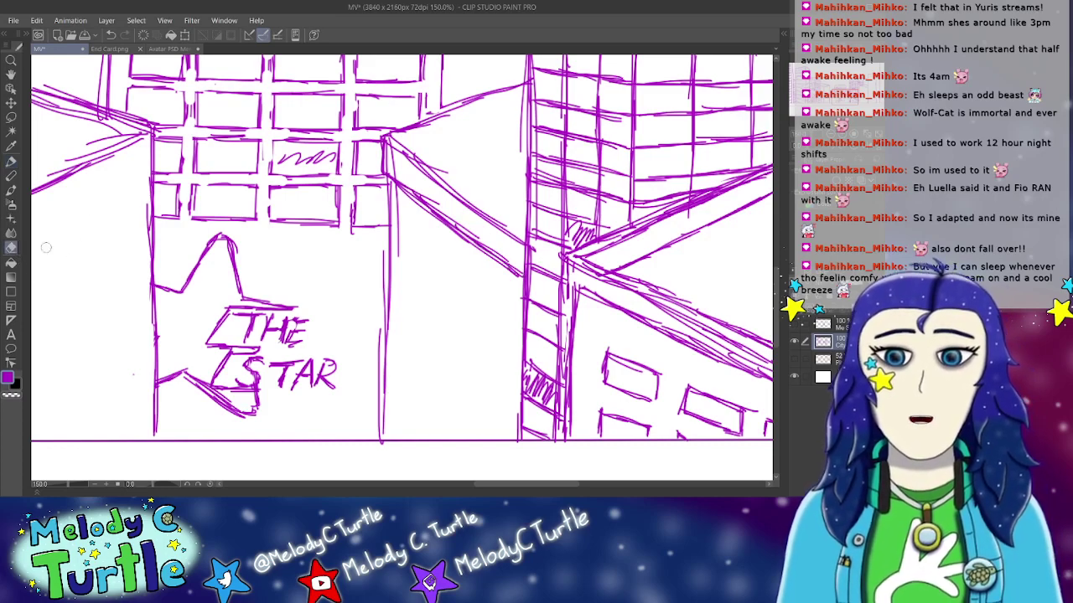
{"action": "mouse_move", "coordinate": [394, 148]}
{"action": "left_mouse_down"}
{"action": "mouse_move", "coordinate": [393, 172]}
{"action": "mouse_move", "coordinate": [432, 199]}
{"action": "left_mouse_up"}
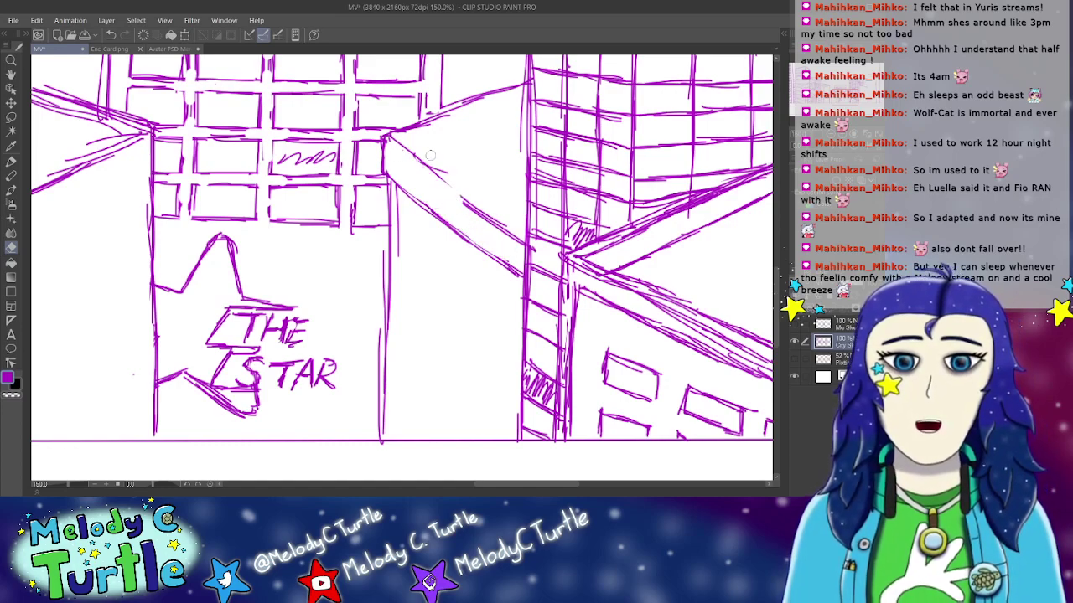
{"action": "left_click", "coordinate": [11, 161]}
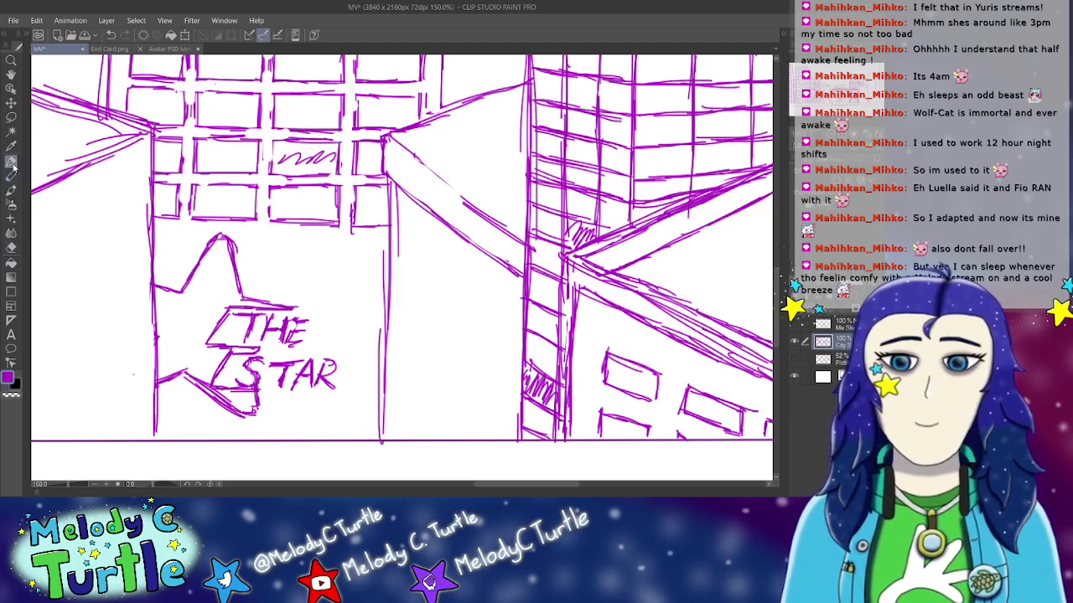
{"action": "left_click_drag", "start_coordinate": [384, 137], "coordinate": [471, 203]}
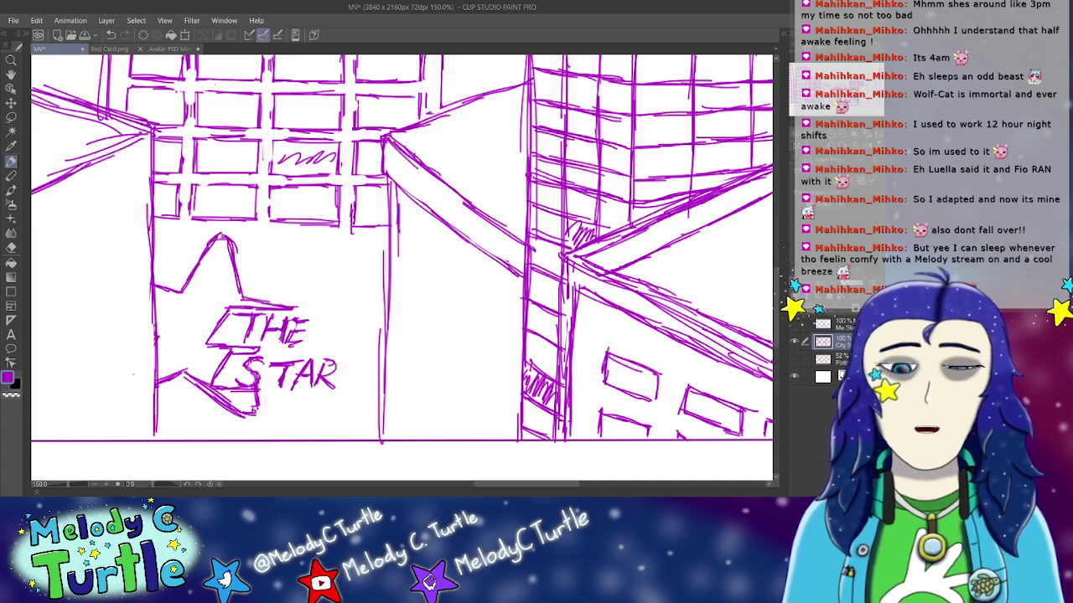
Step: Draw a slanted row of three windows just below the roof edge of the low building beside "THE STAR"
{"action": "mouse_move", "coordinate": [400, 210]}
{"action": "left_mouse_down"}
{"action": "mouse_move", "coordinate": [439, 236]}
{"action": "mouse_move", "coordinate": [411, 242]}
{"action": "mouse_move", "coordinate": [437, 261]}
{"action": "mouse_move", "coordinate": [495, 271]}
{"action": "mouse_move", "coordinate": [466, 280]}
{"action": "mouse_move", "coordinate": [503, 298]}
{"action": "mouse_move", "coordinate": [523, 288]}
{"action": "left_mouse_up"}
{"action": "mouse_move", "coordinate": [505, 279]}
{"action": "left_mouse_down"}
{"action": "mouse_move", "coordinate": [524, 290]}
{"action": "mouse_move", "coordinate": [515, 303]}
{"action": "mouse_move", "coordinate": [523, 309]}
{"action": "left_mouse_up"}
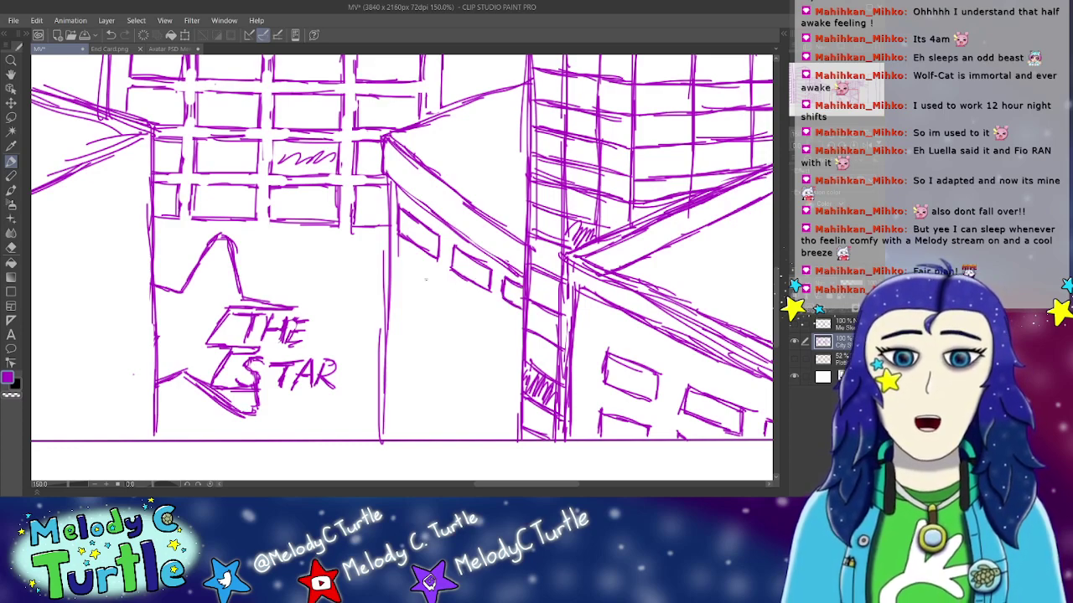
{"action": "left_click", "coordinate": [11, 248]}
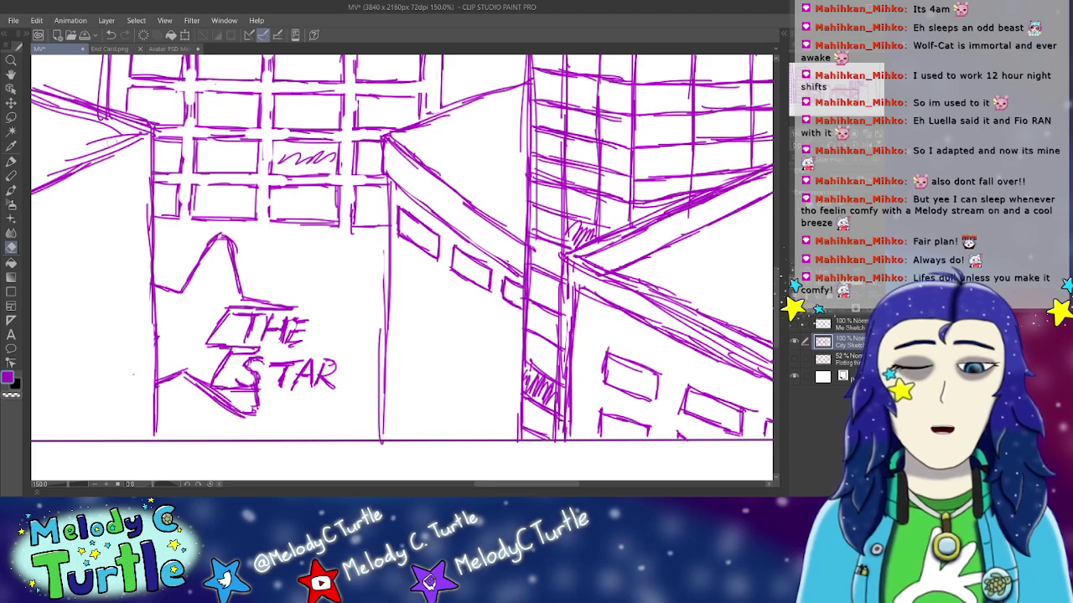
{"action": "left_click", "coordinate": [11, 161]}
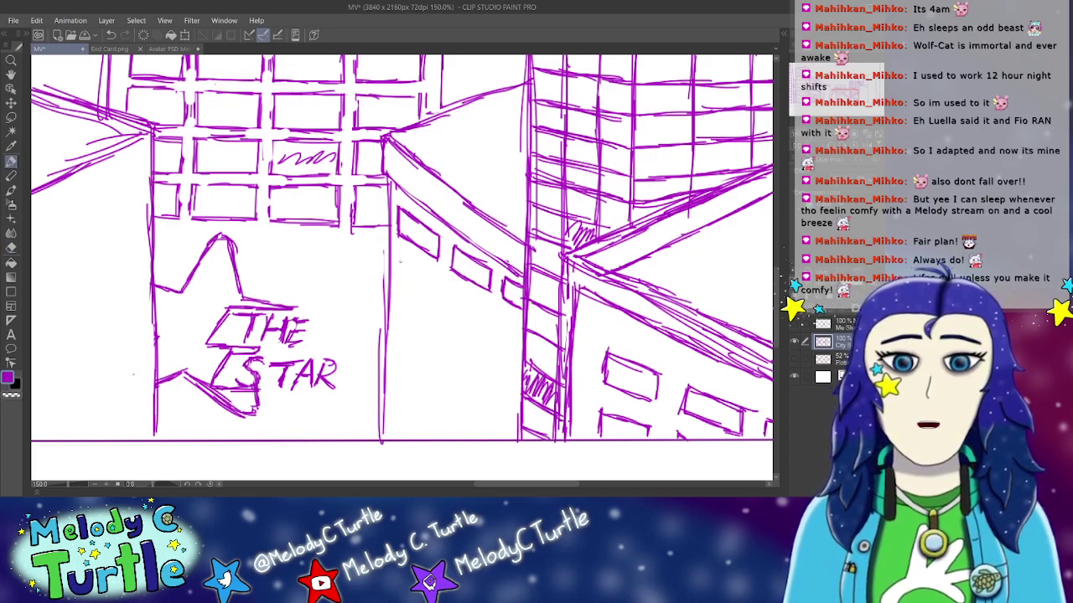
Step: Try three more slanted rows of windows below the first row on the low building
{"action": "mouse_move", "coordinate": [398, 256]}
{"action": "left_mouse_down"}
{"action": "mouse_move", "coordinate": [397, 277]}
{"action": "mouse_move", "coordinate": [414, 267]}
{"action": "mouse_move", "coordinate": [436, 280]}
{"action": "mouse_move", "coordinate": [397, 285]}
{"action": "mouse_move", "coordinate": [434, 297]}
{"action": "mouse_move", "coordinate": [436, 281]}
{"action": "mouse_move", "coordinate": [436, 301]}
{"action": "mouse_move", "coordinate": [470, 296]}
{"action": "mouse_move", "coordinate": [493, 305]}
{"action": "mouse_move", "coordinate": [471, 316]}
{"action": "mouse_move", "coordinate": [522, 320]}
{"action": "left_mouse_up"}
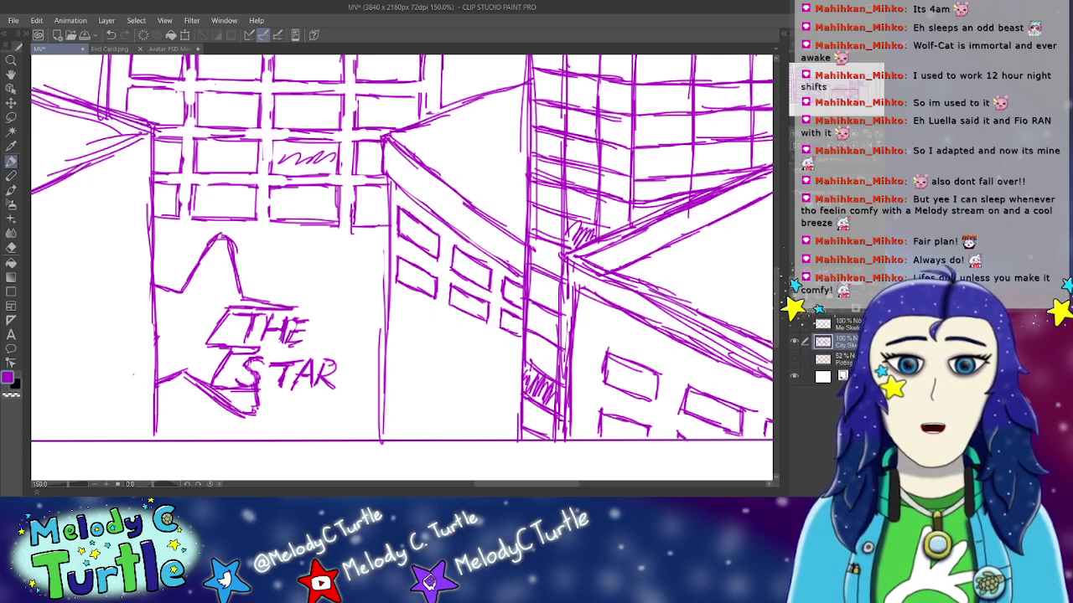
{"action": "left_click_drag", "start_coordinate": [506, 333], "coordinate": [523, 340]}
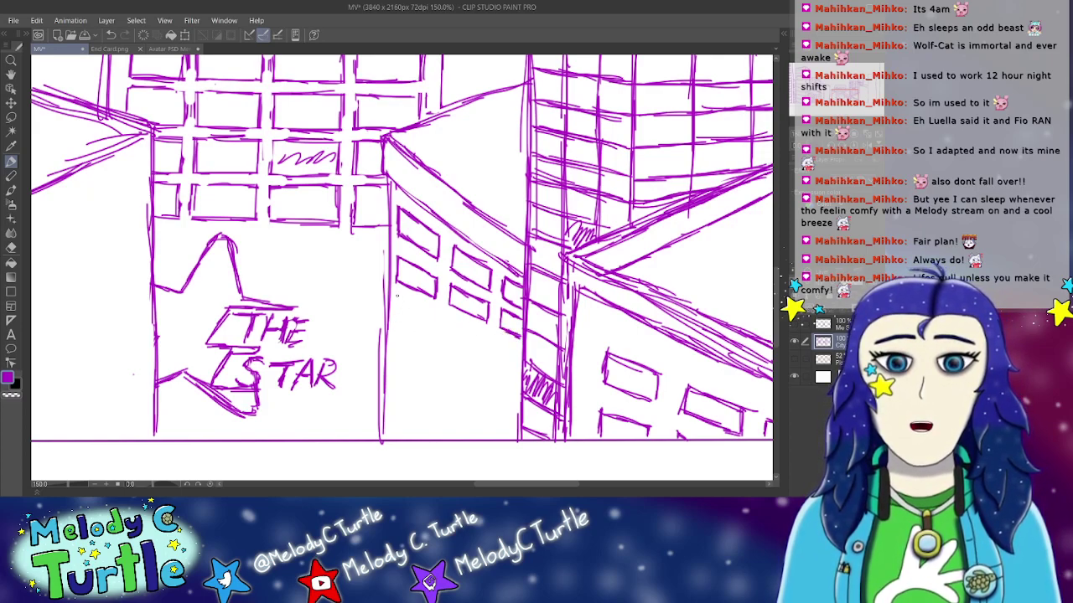
{"action": "left_click_drag", "start_coordinate": [397, 297], "coordinate": [396, 317]}
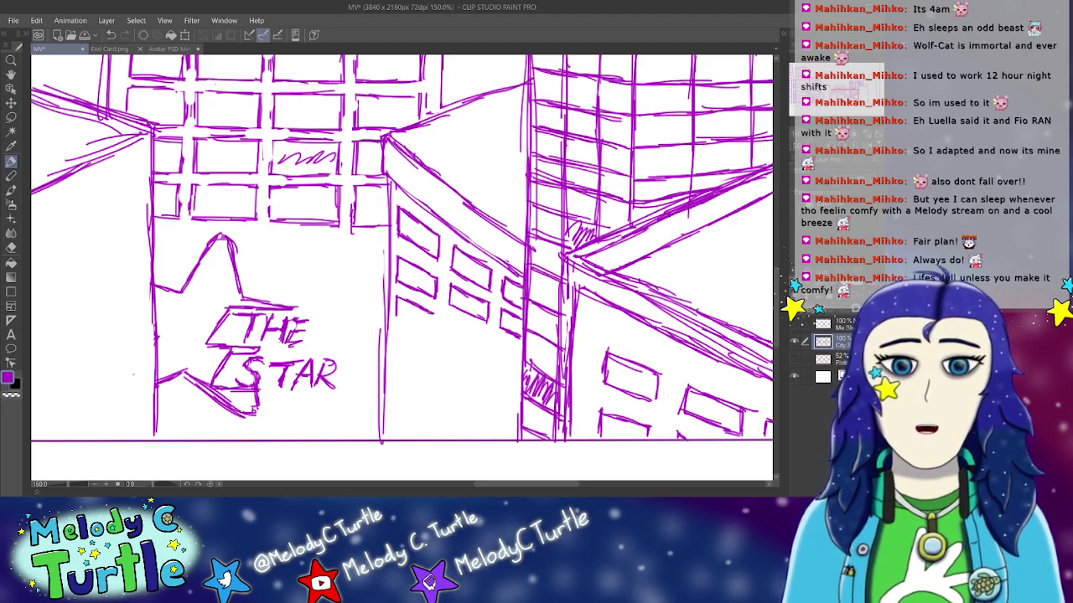
{"action": "left_click_drag", "start_coordinate": [396, 323], "coordinate": [447, 334]}
{"action": "mouse_move", "coordinate": [448, 321]}
{"action": "left_mouse_down"}
{"action": "mouse_move", "coordinate": [487, 335]}
{"action": "mouse_move", "coordinate": [484, 355]}
{"action": "mouse_move", "coordinate": [463, 346]}
{"action": "mouse_move", "coordinate": [486, 354]}
{"action": "left_mouse_up"}
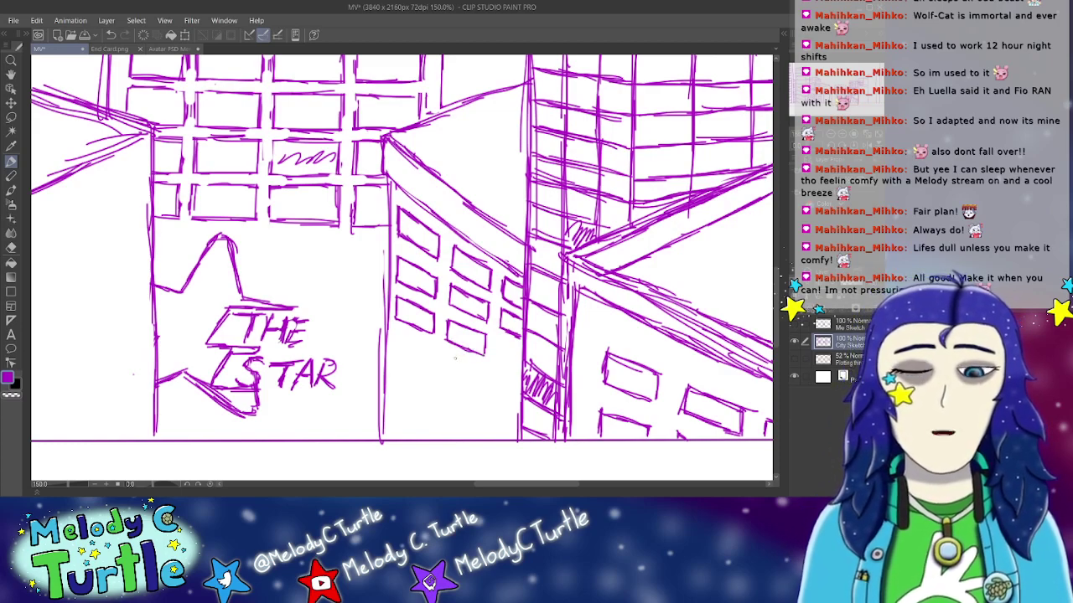
{"action": "mouse_move", "coordinate": [497, 339]}
{"action": "left_mouse_down"}
{"action": "mouse_move", "coordinate": [498, 357]}
{"action": "mouse_move", "coordinate": [520, 347]}
{"action": "mouse_move", "coordinate": [523, 374]}
{"action": "left_mouse_up"}
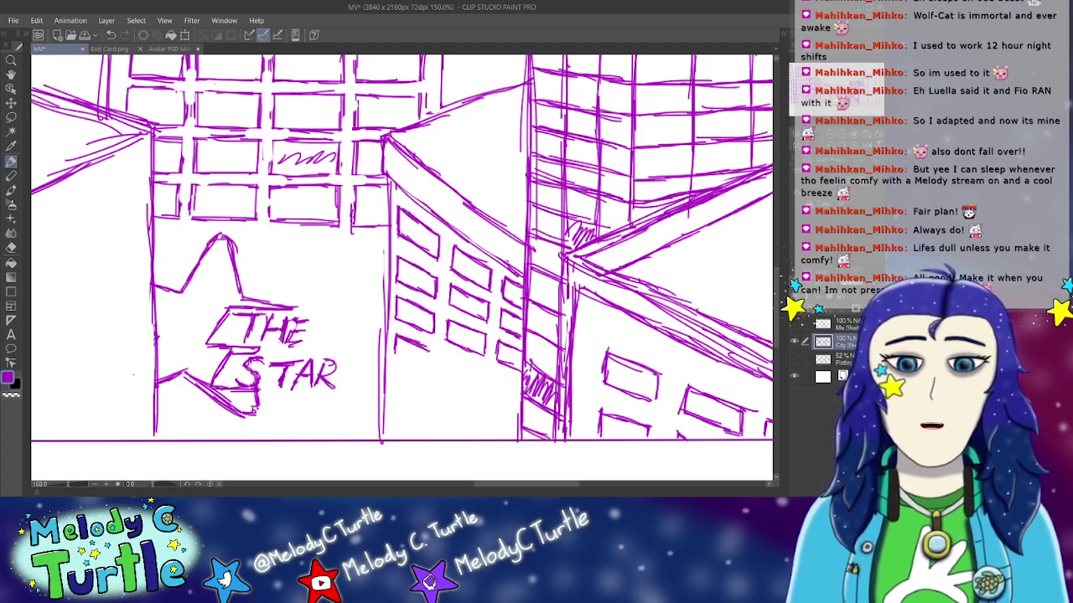
{"action": "mouse_move", "coordinate": [392, 354]}
{"action": "left_mouse_down"}
{"action": "mouse_move", "coordinate": [445, 374]}
{"action": "mouse_move", "coordinate": [473, 367]}
{"action": "mouse_move", "coordinate": [482, 374]}
{"action": "mouse_move", "coordinate": [454, 380]}
{"action": "mouse_move", "coordinate": [498, 395]}
{"action": "mouse_move", "coordinate": [519, 383]}
{"action": "mouse_move", "coordinate": [507, 398]}
{"action": "mouse_move", "coordinate": [522, 403]}
{"action": "left_mouse_up"}
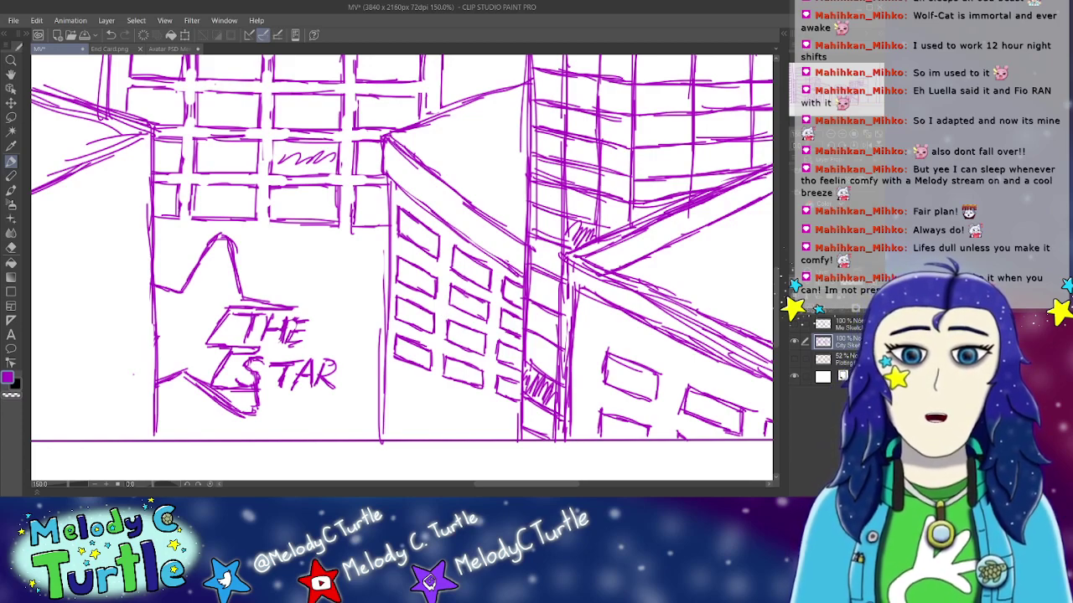
Step: Erase the lower three rows of windows on the low building and draw a slanted line beneath the top row
{"action": "left_click", "coordinate": [11, 247]}
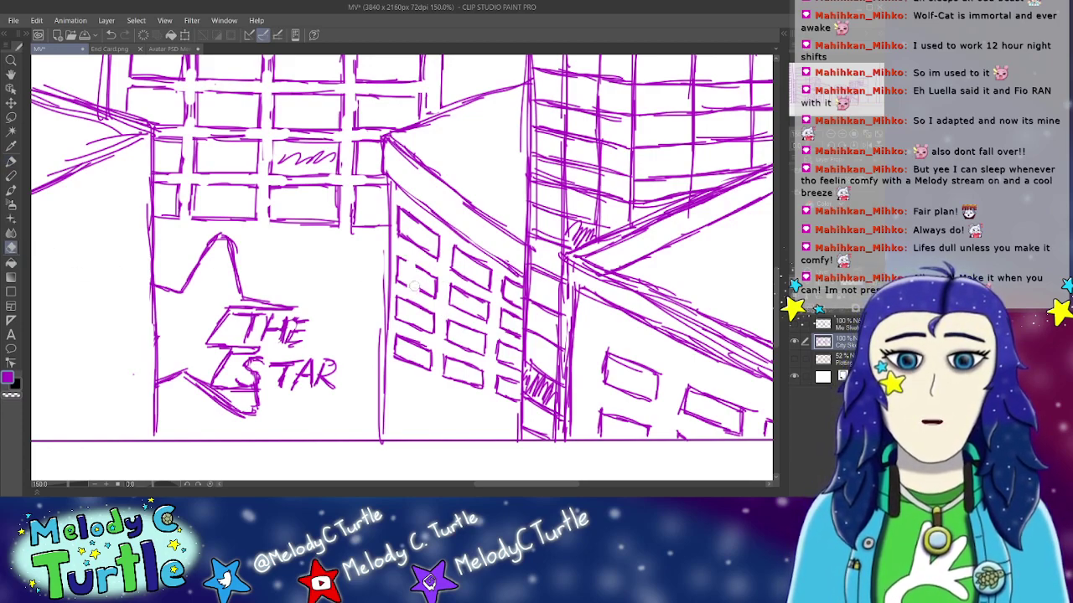
{"action": "mouse_move", "coordinate": [401, 289]}
{"action": "left_mouse_down"}
{"action": "mouse_move", "coordinate": [398, 352]}
{"action": "mouse_move", "coordinate": [435, 289]}
{"action": "mouse_move", "coordinate": [429, 281]}
{"action": "mouse_move", "coordinate": [478, 304]}
{"action": "mouse_move", "coordinate": [431, 281]}
{"action": "mouse_move", "coordinate": [450, 307]}
{"action": "mouse_move", "coordinate": [426, 357]}
{"action": "mouse_move", "coordinate": [415, 312]}
{"action": "mouse_move", "coordinate": [444, 390]}
{"action": "mouse_move", "coordinate": [469, 377]}
{"action": "mouse_move", "coordinate": [485, 323]}
{"action": "mouse_move", "coordinate": [483, 381]}
{"action": "mouse_move", "coordinate": [501, 317]}
{"action": "mouse_move", "coordinate": [514, 333]}
{"action": "mouse_move", "coordinate": [493, 404]}
{"action": "mouse_move", "coordinate": [513, 382]}
{"action": "left_mouse_up"}
{"action": "left_click", "coordinate": [10, 161]}
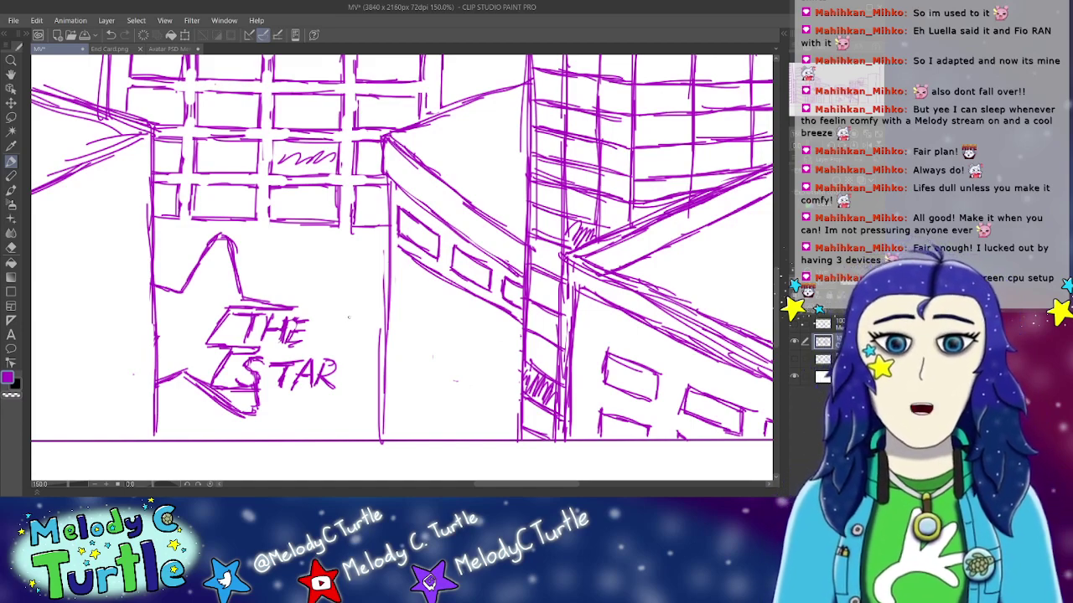
Step: Draw a vertical line near the left edge of the low building's wall, from below the top windows to the ground line
{"action": "mouse_move", "coordinate": [401, 248]}
{"action": "left_mouse_down"}
{"action": "mouse_move", "coordinate": [401, 427]}
{"action": "mouse_move", "coordinate": [401, 325]}
{"action": "left_mouse_up"}
{"action": "left_click_drag", "start_coordinate": [398, 268], "coordinate": [398, 350]}
{"action": "left_click_drag", "start_coordinate": [400, 312], "coordinate": [401, 403]}
{"action": "left_click_drag", "start_coordinate": [399, 335], "coordinate": [396, 429]}
{"action": "left_click_drag", "start_coordinate": [398, 390], "coordinate": [397, 444]}
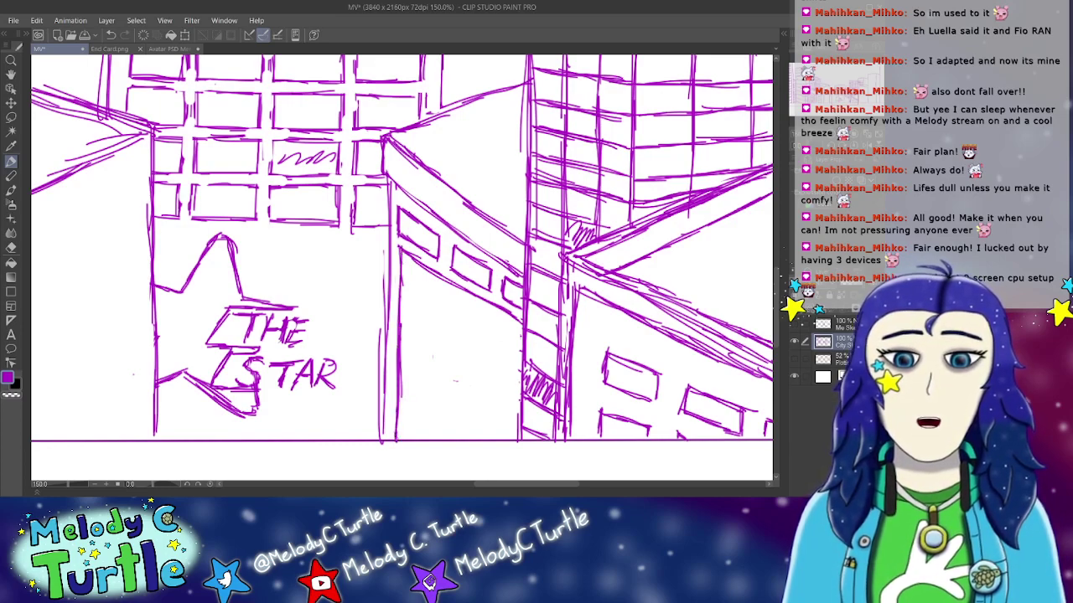
Step: Draw three slanted floor lines across the low building's wall beneath the top windows, parallel to the roof edge
{"action": "left_click_drag", "start_coordinate": [400, 280], "coordinate": [518, 351]}
{"action": "left_click_drag", "start_coordinate": [399, 294], "coordinate": [444, 314]}
{"action": "mouse_move", "coordinate": [404, 295]}
{"action": "left_mouse_down"}
{"action": "mouse_move", "coordinate": [471, 334]}
{"action": "mouse_move", "coordinate": [451, 322]}
{"action": "left_mouse_up"}
{"action": "left_click_drag", "start_coordinate": [461, 329], "coordinate": [523, 365]}
{"action": "left_click_drag", "start_coordinate": [399, 327], "coordinate": [434, 347]}
{"action": "left_click_drag", "start_coordinate": [401, 327], "coordinate": [487, 377]}
{"action": "left_click_drag", "start_coordinate": [446, 348], "coordinate": [521, 391]}
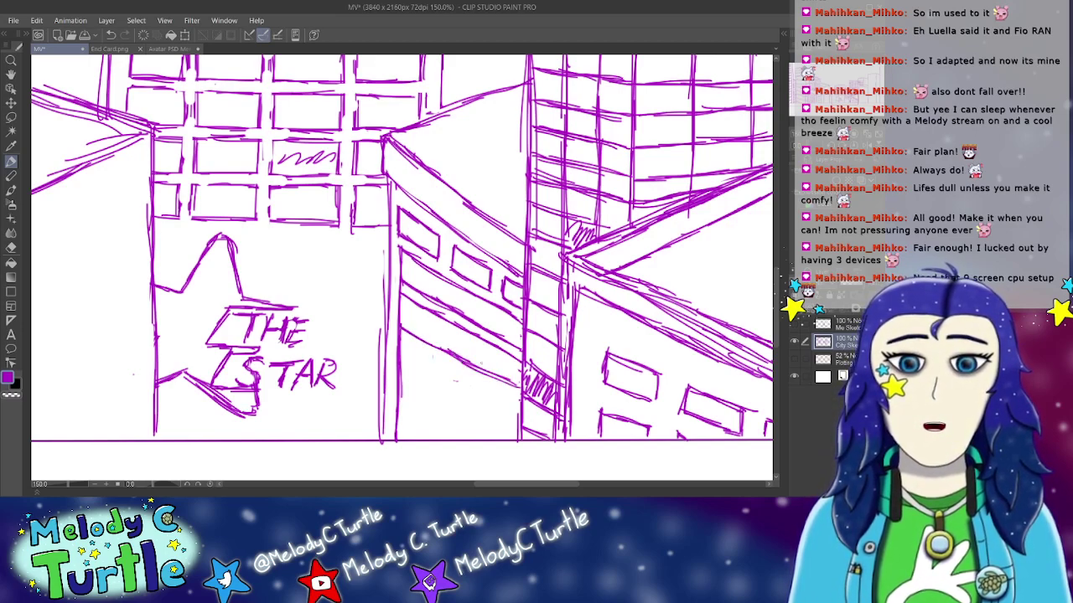
Step: Draw another slanted floor line across the lower wall of the low building beside the "THE STAR" sign
{"action": "left_click_drag", "start_coordinate": [399, 337], "coordinate": [481, 380]}
{"action": "left_click_drag", "start_coordinate": [425, 353], "coordinate": [518, 396]}
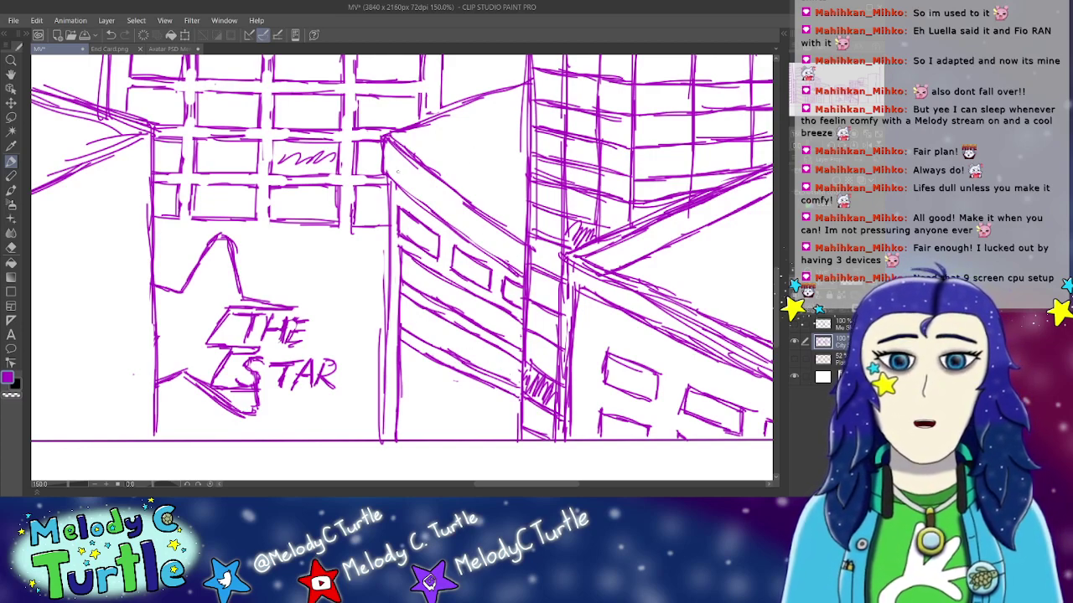
{"action": "right_click", "coordinate": [385, 170]}
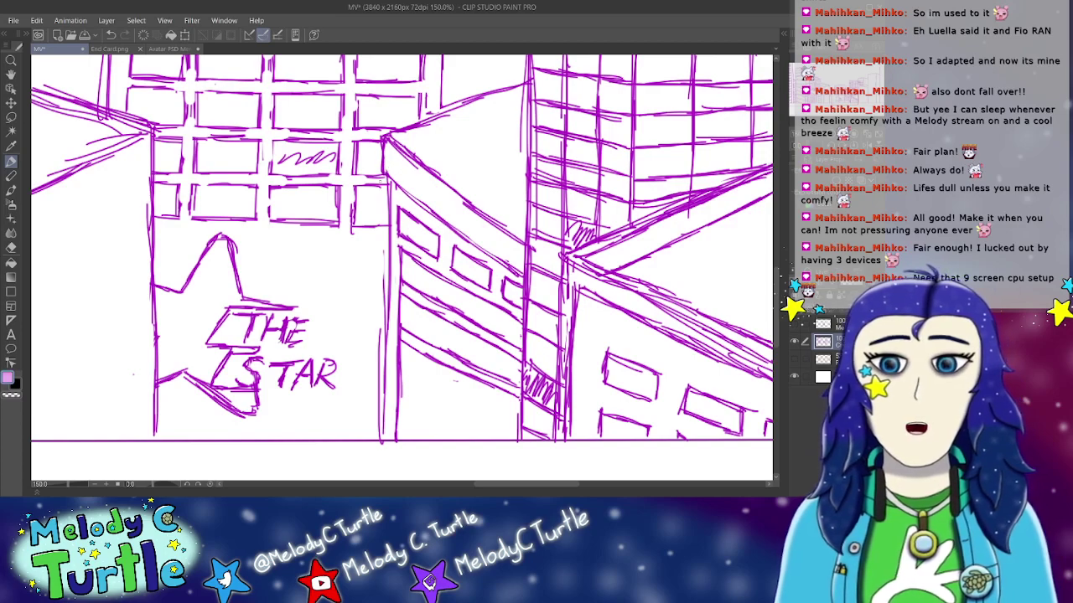
{"action": "right_click", "coordinate": [255, 322]}
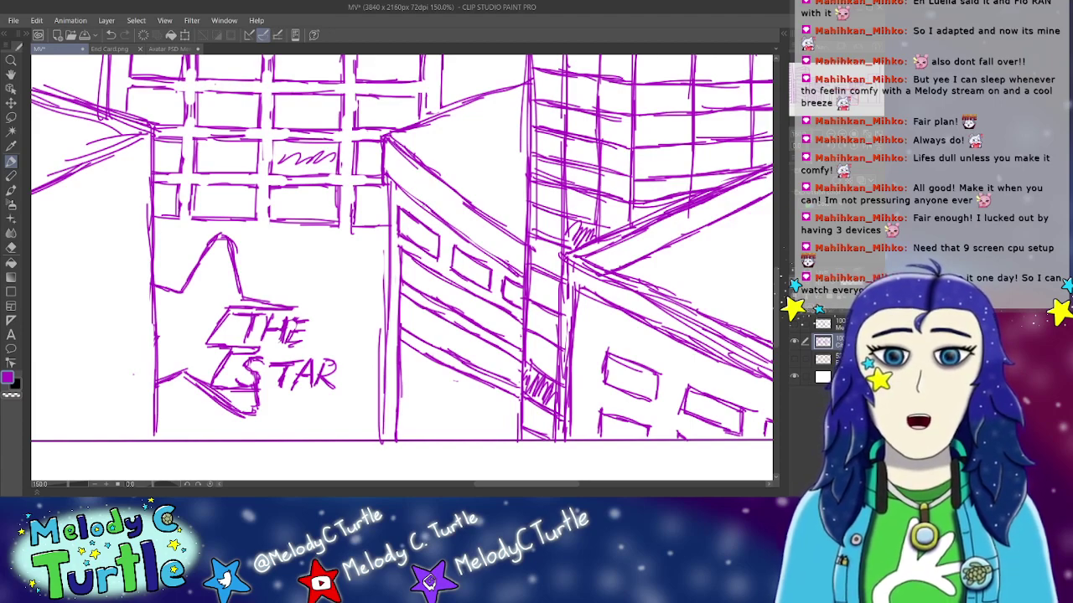
Step: Retrace the slanted roof edge and the line directly above the top windows on the low building with heavier strokes
{"action": "left_click_drag", "start_coordinate": [383, 185], "coordinate": [471, 242]}
{"action": "left_click_drag", "start_coordinate": [406, 199], "coordinate": [506, 261]}
{"action": "left_click_drag", "start_coordinate": [395, 196], "coordinate": [526, 273]}
{"action": "left_click_drag", "start_coordinate": [383, 139], "coordinate": [456, 186]}
{"action": "left_click_drag", "start_coordinate": [402, 154], "coordinate": [479, 205]}
{"action": "left_click_drag", "start_coordinate": [402, 149], "coordinate": [518, 221]}
{"action": "left_click_drag", "start_coordinate": [436, 166], "coordinate": [527, 225]}
{"action": "left_click_drag", "start_coordinate": [453, 183], "coordinate": [489, 204]}
{"action": "mouse_move", "coordinate": [488, 203]}
{"action": "left_mouse_down"}
{"action": "mouse_move", "coordinate": [526, 225]}
{"action": "mouse_move", "coordinate": [508, 212]}
{"action": "left_mouse_up"}
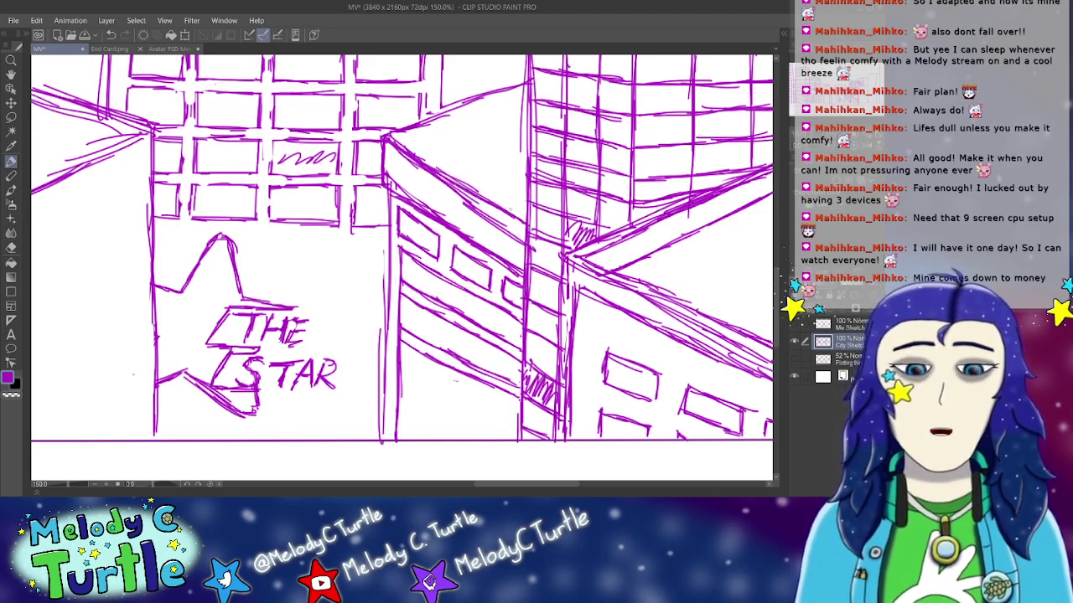
Step: Erase the stray strokes between the low building's roof edge and the line above its top windows
{"action": "left_click", "coordinate": [11, 247]}
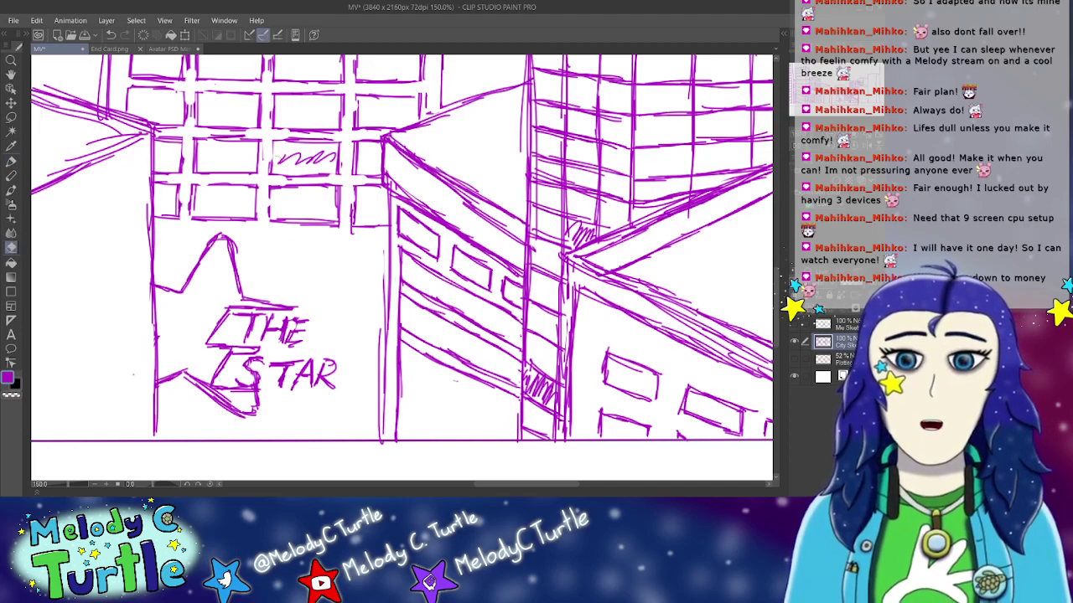
{"action": "left_click_drag", "start_coordinate": [394, 182], "coordinate": [448, 213]}
{"action": "mouse_move", "coordinate": [398, 160]}
{"action": "left_mouse_down"}
{"action": "mouse_move", "coordinate": [432, 179]}
{"action": "mouse_move", "coordinate": [403, 157]}
{"action": "mouse_move", "coordinate": [505, 223]}
{"action": "mouse_move", "coordinate": [475, 215]}
{"action": "mouse_move", "coordinate": [514, 240]}
{"action": "left_mouse_up"}
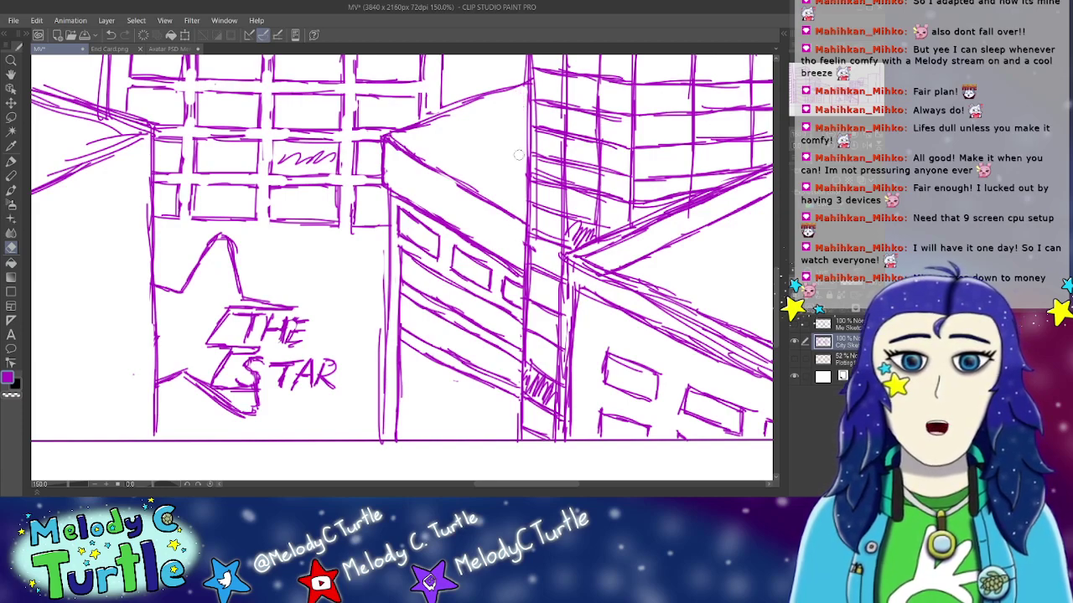
Step: Draw the lowest slanted floor lines on the low building's wall, ending with a short one in the bottom corner
{"action": "left_click", "coordinate": [11, 161]}
{"action": "left_click_drag", "start_coordinate": [407, 378], "coordinate": [518, 429]}
{"action": "mouse_move", "coordinate": [400, 388]}
{"action": "left_mouse_down"}
{"action": "mouse_move", "coordinate": [511, 435]}
{"action": "mouse_move", "coordinate": [501, 431]}
{"action": "left_mouse_up"}
{"action": "left_click_drag", "start_coordinate": [501, 428], "coordinate": [513, 438]}
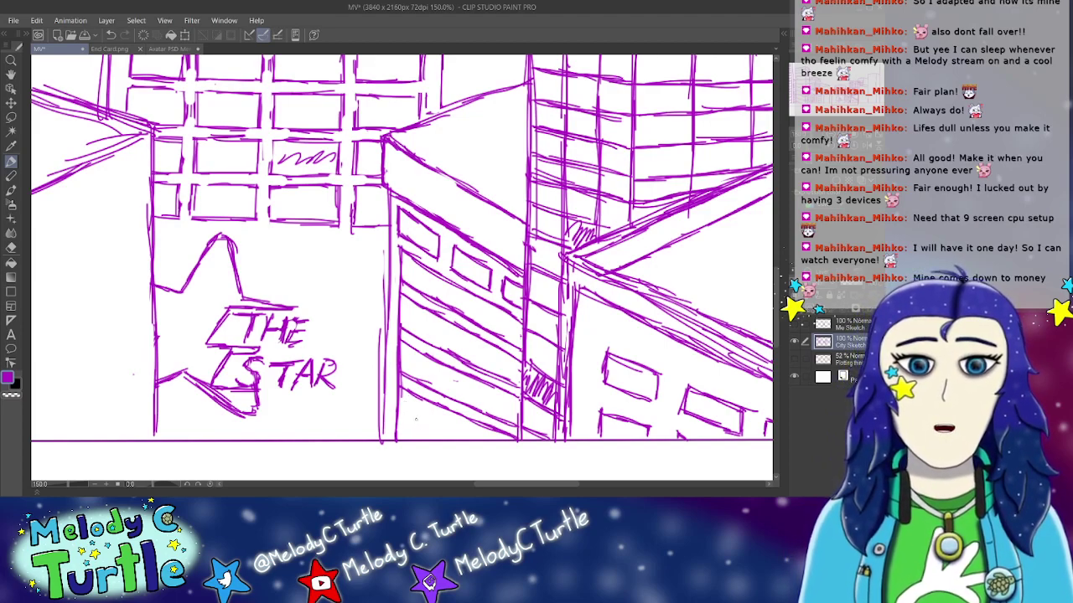
{"action": "mouse_move", "coordinate": [397, 420]}
{"action": "left_mouse_down"}
{"action": "mouse_move", "coordinate": [437, 441]}
{"action": "mouse_move", "coordinate": [417, 440]}
{"action": "left_mouse_up"}
Step: Draw two parallel vertical lines down to the ground from the gap between the first and second top windows
{"action": "left_click_drag", "start_coordinate": [433, 270], "coordinate": [431, 392]}
{"action": "left_click_drag", "start_coordinate": [433, 319], "coordinate": [431, 357]}
{"action": "left_click_drag", "start_coordinate": [433, 362], "coordinate": [429, 401]}
{"action": "mouse_move", "coordinate": [431, 360]}
{"action": "left_mouse_down"}
{"action": "mouse_move", "coordinate": [432, 429]}
{"action": "mouse_move", "coordinate": [427, 387]}
{"action": "left_mouse_up"}
{"action": "left_click_drag", "start_coordinate": [428, 403], "coordinate": [429, 443]}
{"action": "left_click_drag", "start_coordinate": [430, 402], "coordinate": [430, 435]}
{"action": "left_click_drag", "start_coordinate": [449, 280], "coordinate": [443, 394]}
{"action": "left_click_drag", "start_coordinate": [448, 354], "coordinate": [447, 433]}
{"action": "left_click_drag", "start_coordinate": [446, 378], "coordinate": [447, 440]}
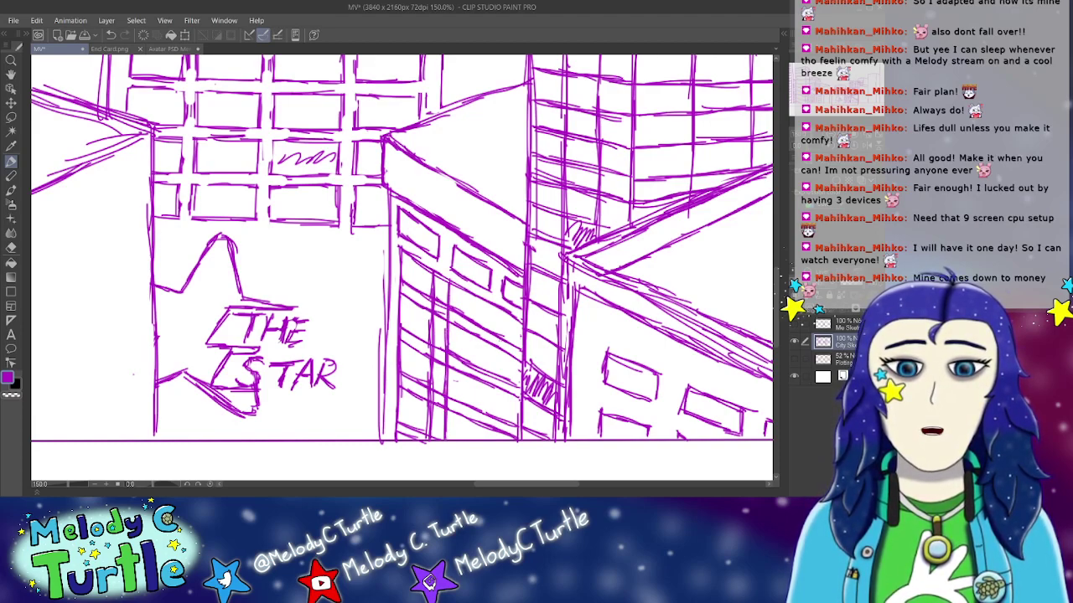
Step: Draw two parallel vertical lines down to the ground from the gap between the second and third top windows
{"action": "left_click_drag", "start_coordinate": [490, 302], "coordinate": [487, 347]}
{"action": "left_click_drag", "start_coordinate": [488, 302], "coordinate": [486, 407]}
{"action": "left_click_drag", "start_coordinate": [486, 362], "coordinate": [482, 435]}
{"action": "left_click_drag", "start_coordinate": [487, 392], "coordinate": [483, 441]}
{"action": "left_click_drag", "start_coordinate": [485, 426], "coordinate": [483, 438]}
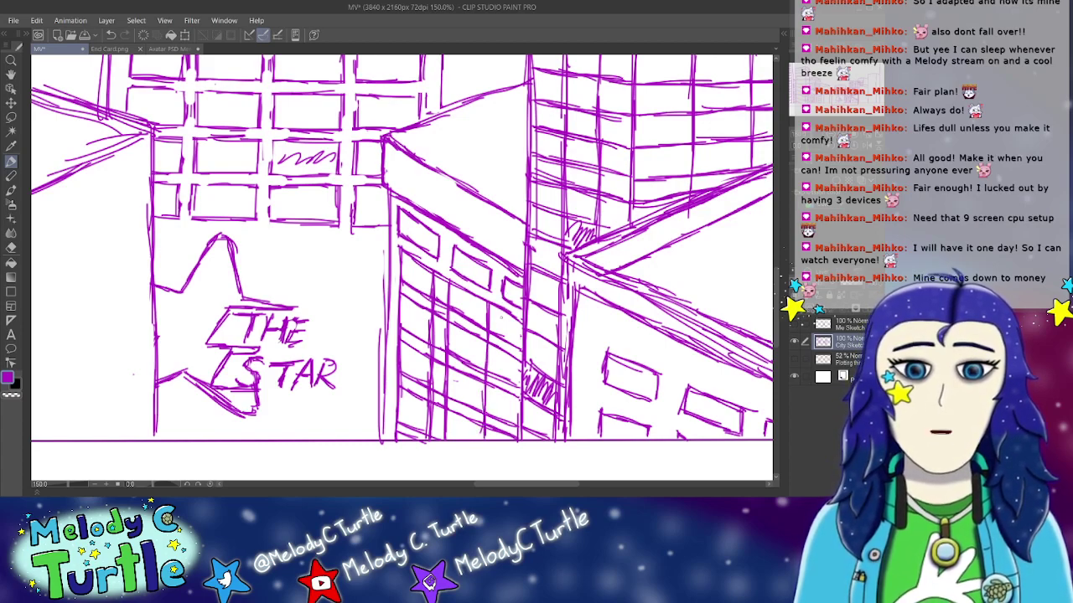
{"action": "left_click_drag", "start_coordinate": [502, 307], "coordinate": [500, 349]}
{"action": "left_click_drag", "start_coordinate": [501, 310], "coordinate": [496, 407]}
{"action": "left_click_drag", "start_coordinate": [499, 362], "coordinate": [495, 434]}
{"action": "left_click_drag", "start_coordinate": [496, 392], "coordinate": [498, 446]}
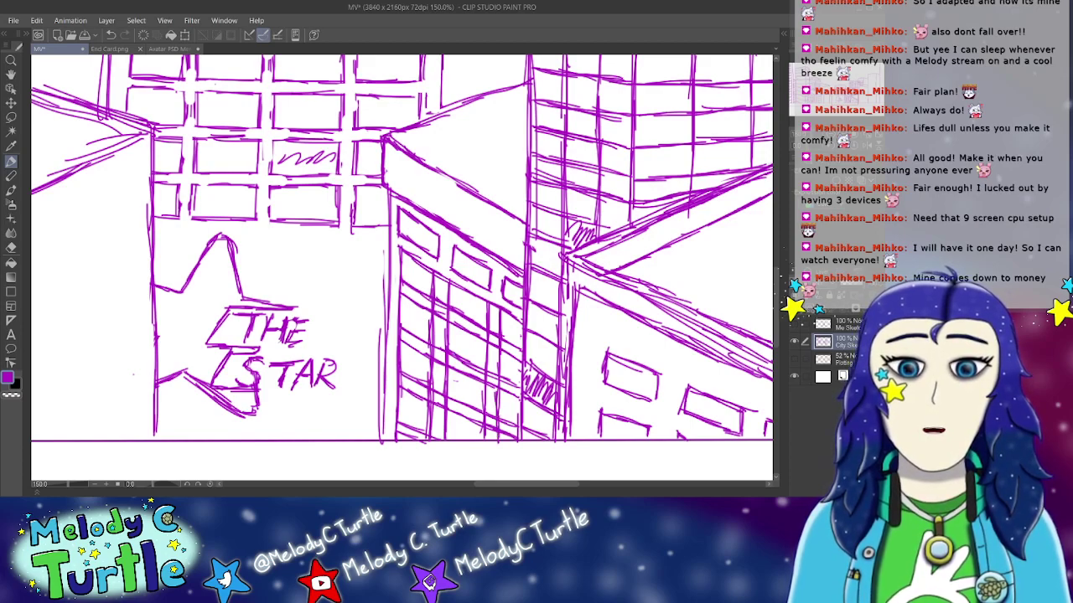
Step: Erase the grid lines in the gaps between columns and floors, leaving separate window outlines on the low building
{"action": "left_click", "coordinate": [11, 248]}
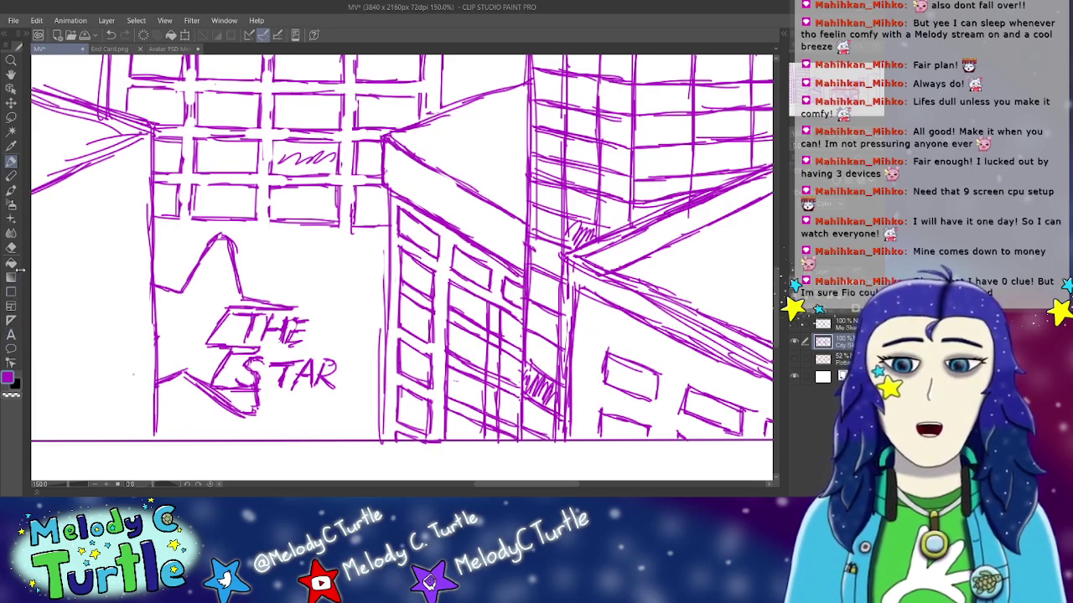
{"action": "left_click", "coordinate": [11, 247]}
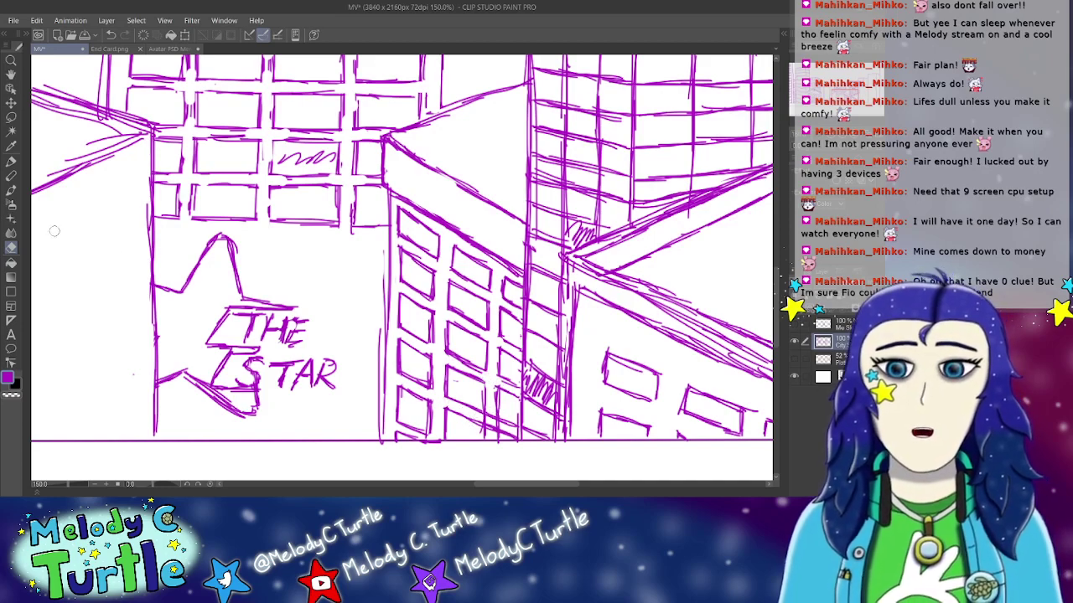
{"action": "left_click", "coordinate": [11, 161]}
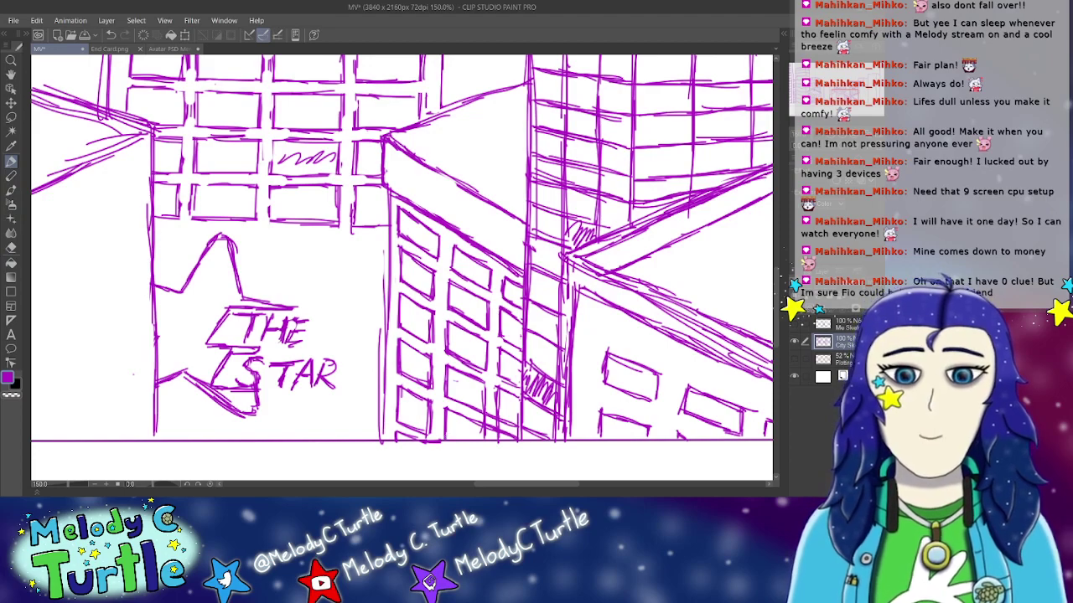
{"action": "left_click", "coordinate": [11, 247]}
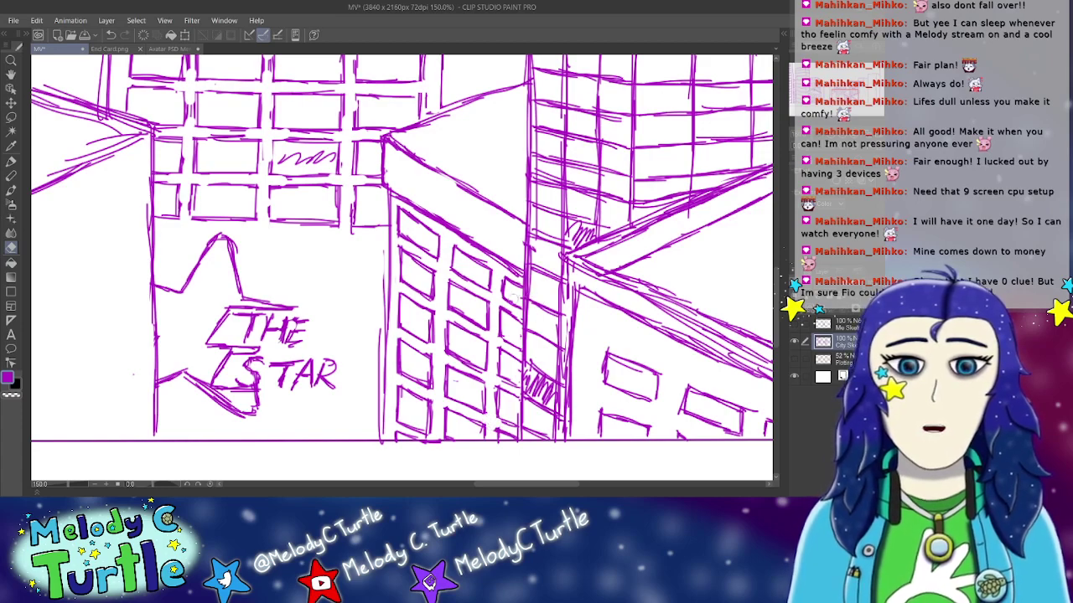
{"action": "left_click", "coordinate": [12, 163]}
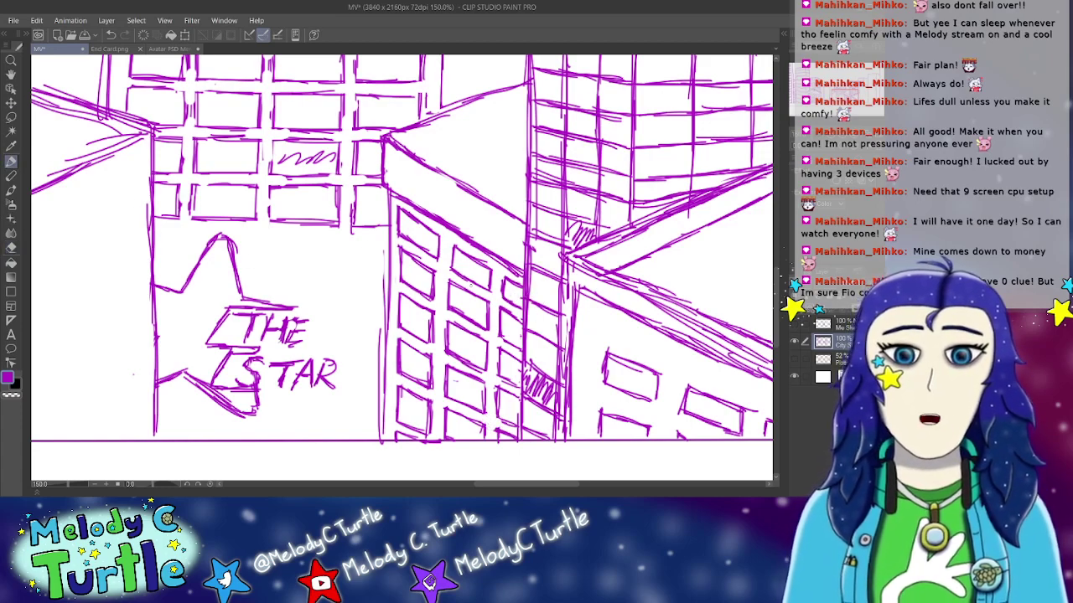
Step: Hatch one window in the first column and one in the second column of the low building
{"action": "left_click_drag", "start_coordinate": [404, 266], "coordinate": [426, 285]}
{"action": "left_click_drag", "start_coordinate": [447, 374], "coordinate": [476, 402]}
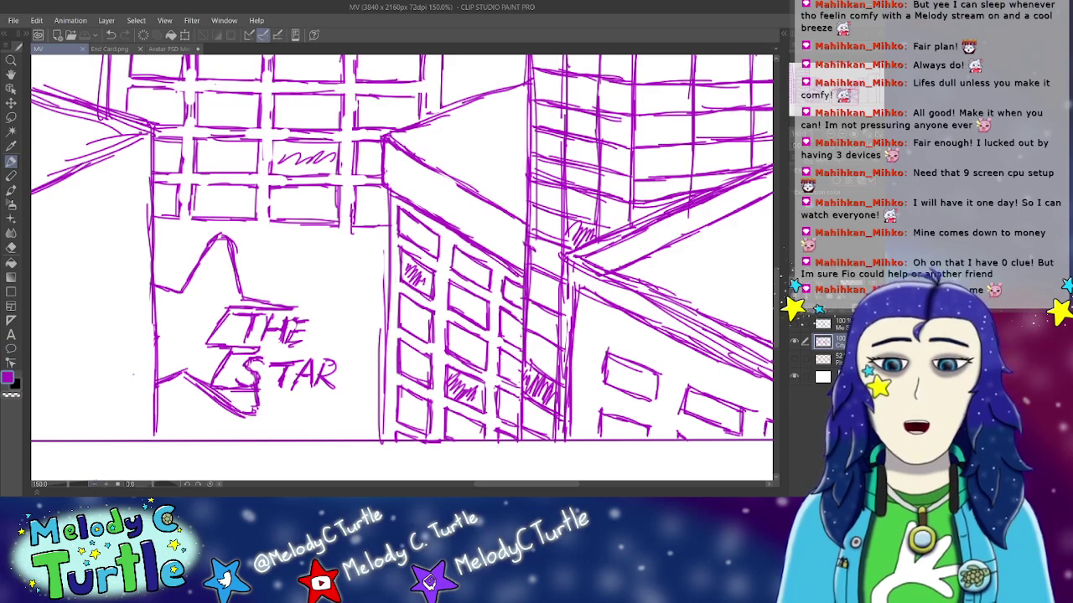
Step: Sketch a small corner window and slanted floor lines on the low building on the other side of the "THE STAR" sign
{"action": "left_click", "coordinate": [94, 487]}
{"action": "scroll", "coordinate": [429, 491], "scroll_direction": "left", "scroll_amount": 3}
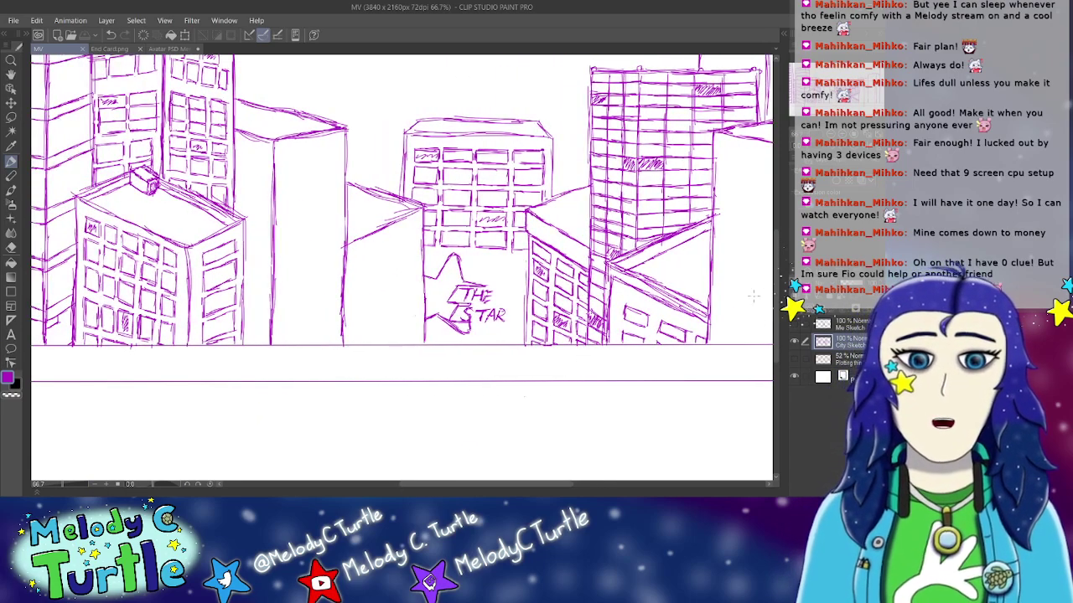
{"action": "scroll", "coordinate": [750, 295], "scroll_direction": "up", "scroll_amount": 3}
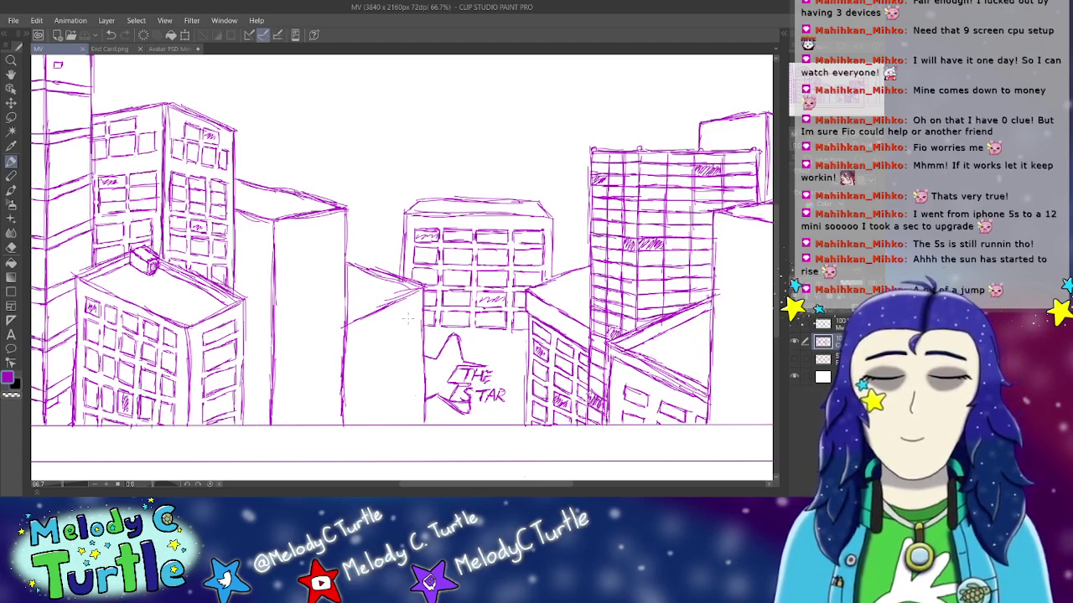
{"action": "mouse_move", "coordinate": [406, 317]}
{"action": "left_mouse_down"}
{"action": "mouse_move", "coordinate": [399, 331]}
{"action": "mouse_move", "coordinate": [410, 338]}
{"action": "left_mouse_up"}
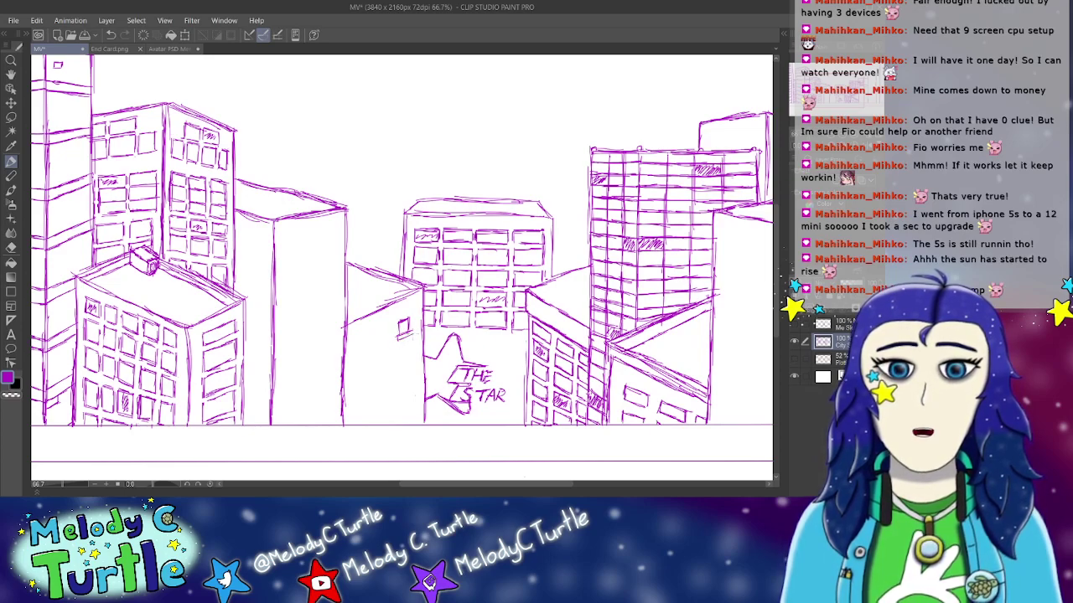
{"action": "mouse_move", "coordinate": [401, 320]}
{"action": "left_mouse_down"}
{"action": "mouse_move", "coordinate": [348, 344]}
{"action": "mouse_move", "coordinate": [395, 340]}
{"action": "left_mouse_up"}
{"action": "mouse_move", "coordinate": [345, 366]}
{"action": "left_mouse_down"}
{"action": "mouse_move", "coordinate": [381, 345]}
{"action": "mouse_move", "coordinate": [362, 357]}
{"action": "left_mouse_up"}
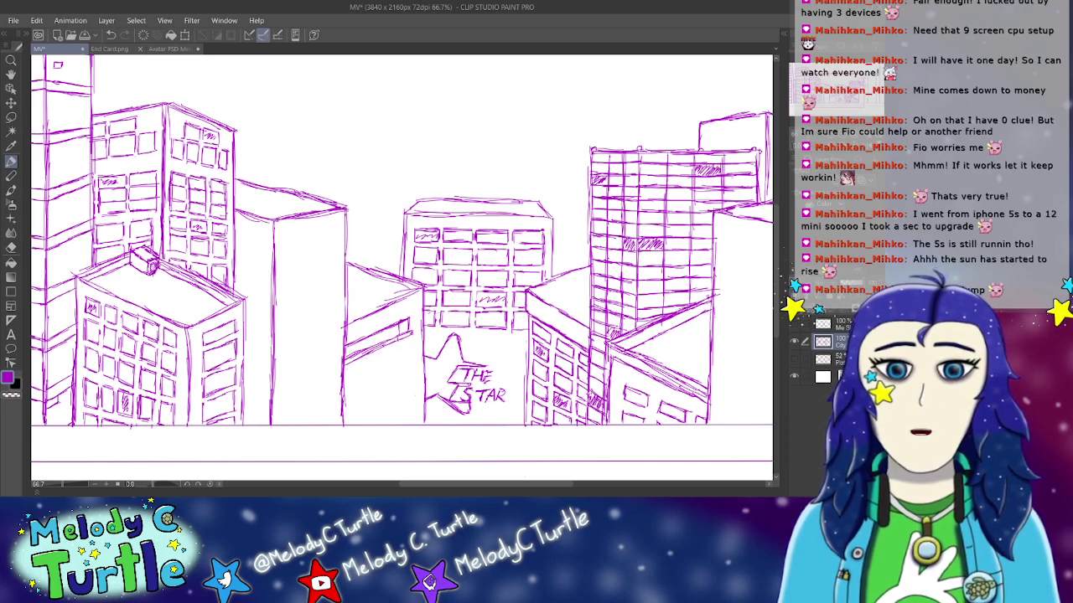
Step: Extend both sides of the corner window down to the ground as parallel vertical lines
{"action": "left_click_drag", "start_coordinate": [410, 320], "coordinate": [409, 394]}
{"action": "left_click_drag", "start_coordinate": [409, 352], "coordinate": [408, 429]}
{"action": "left_click_drag", "start_coordinate": [407, 389], "coordinate": [407, 412]}
{"action": "left_click_drag", "start_coordinate": [397, 324], "coordinate": [397, 397]}
{"action": "mouse_move", "coordinate": [398, 356]}
{"action": "left_mouse_down"}
{"action": "mouse_move", "coordinate": [397, 419]}
{"action": "mouse_move", "coordinate": [396, 406]}
{"action": "left_mouse_up"}
{"action": "left_click_drag", "start_coordinate": [397, 409], "coordinate": [390, 419]}
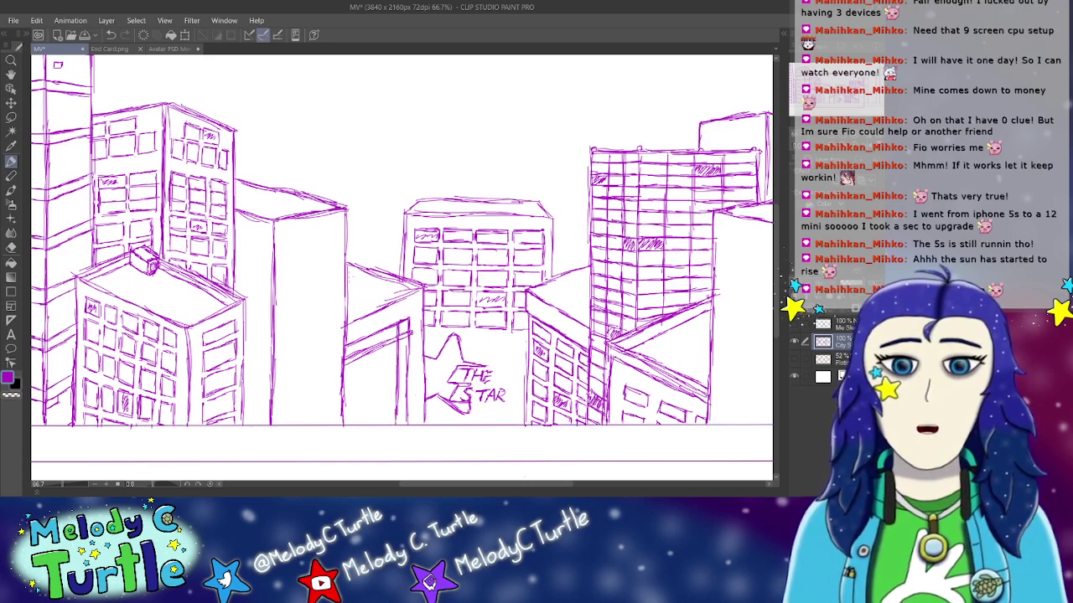
Step: Draw inner edge lines on the same low building's roof and erase the stroke end that touches the taller building
{"action": "mouse_move", "coordinate": [343, 267]}
{"action": "left_mouse_down"}
{"action": "mouse_move", "coordinate": [419, 290]}
{"action": "mouse_move", "coordinate": [359, 316]}
{"action": "left_mouse_up"}
{"action": "left_click_drag", "start_coordinate": [378, 303], "coordinate": [340, 322]}
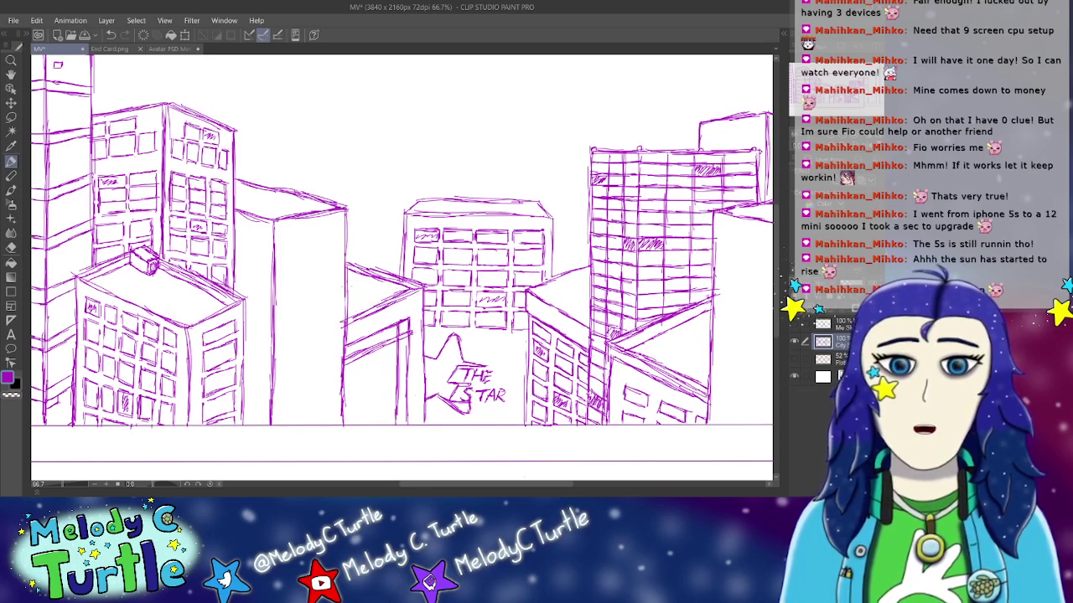
{"action": "left_click_drag", "start_coordinate": [347, 280], "coordinate": [396, 295]}
{"action": "left_click_drag", "start_coordinate": [382, 290], "coordinate": [399, 297]}
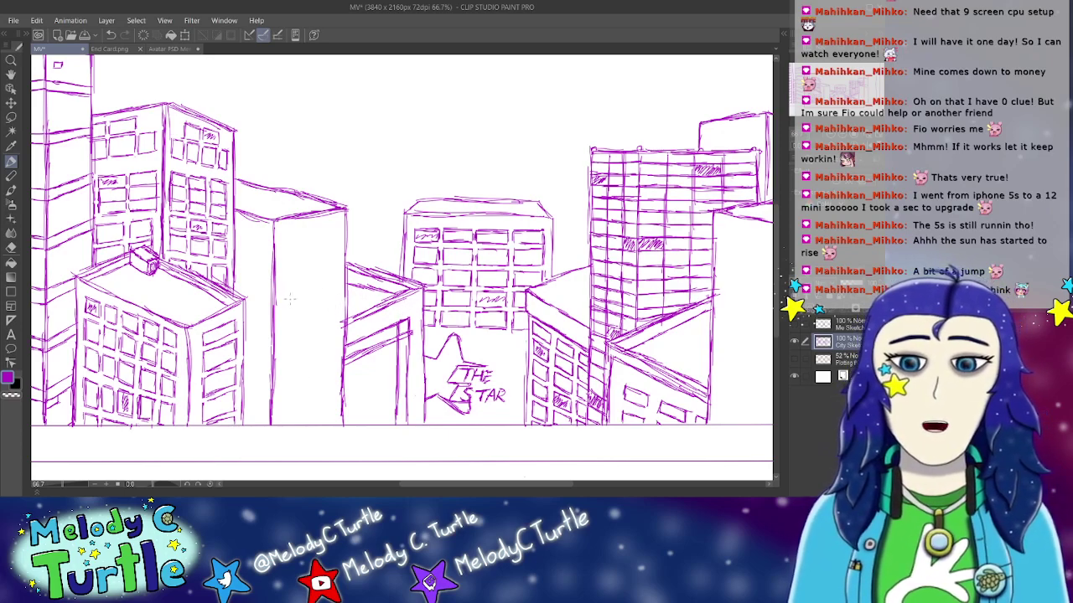
{"action": "left_click_drag", "start_coordinate": [348, 280], "coordinate": [395, 296]}
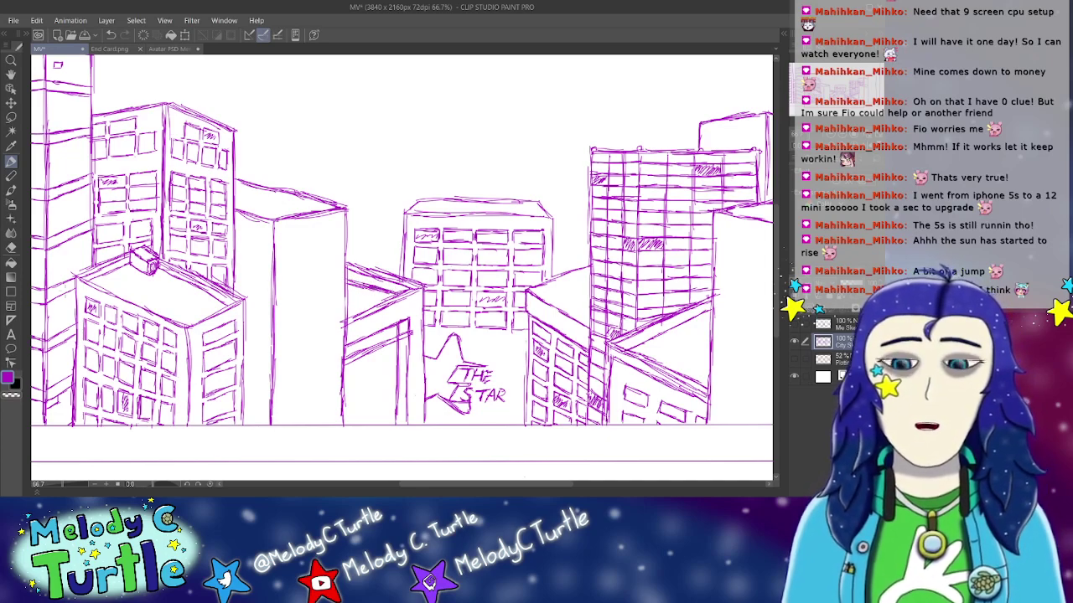
{"action": "key", "text": "e"}
{"action": "mouse_move", "coordinate": [347, 281]}
{"action": "left_mouse_down"}
{"action": "mouse_move", "coordinate": [382, 297]}
{"action": "mouse_move", "coordinate": [353, 285]}
{"action": "left_mouse_up"}
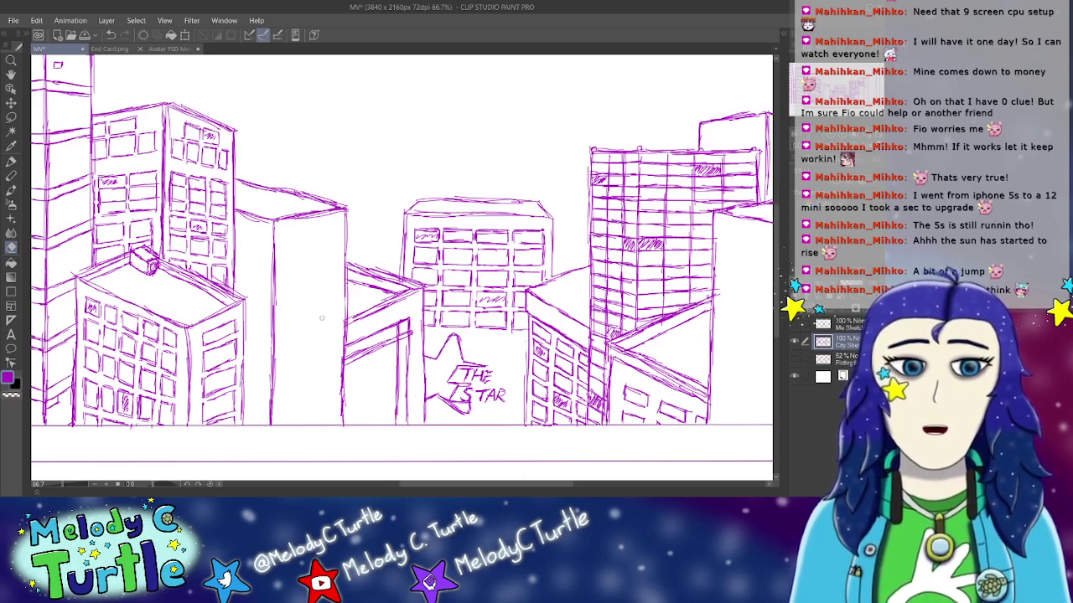
Step: Draw two more vertical lines down the same wall to mark out the next window column
{"action": "left_click", "coordinate": [11, 161]}
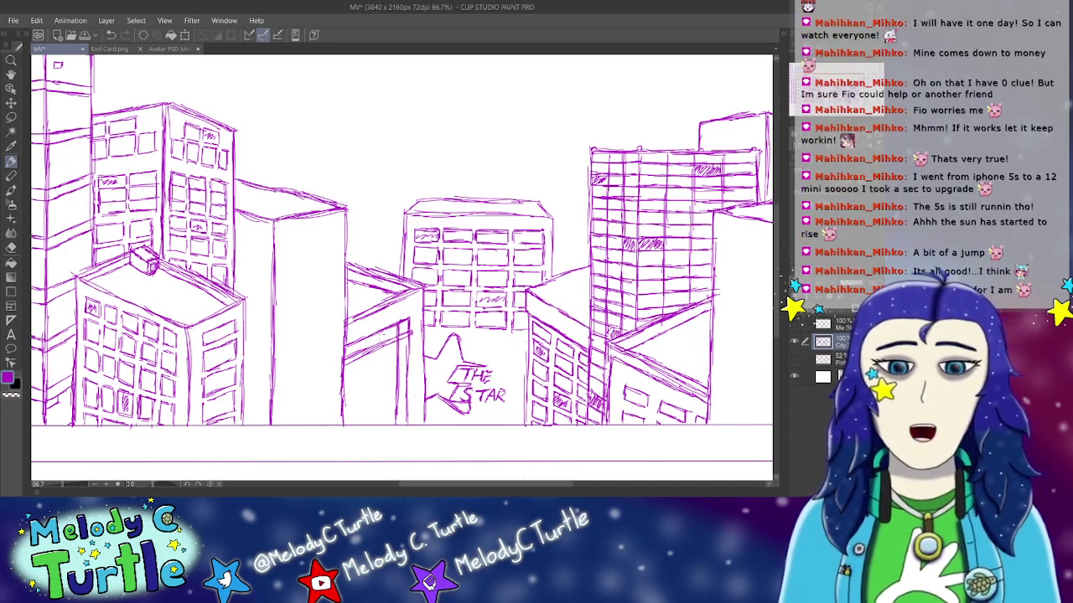
{"action": "left_click_drag", "start_coordinate": [379, 333], "coordinate": [376, 389]}
{"action": "left_click_drag", "start_coordinate": [378, 352], "coordinate": [380, 420]}
{"action": "left_click_drag", "start_coordinate": [377, 384], "coordinate": [377, 424]}
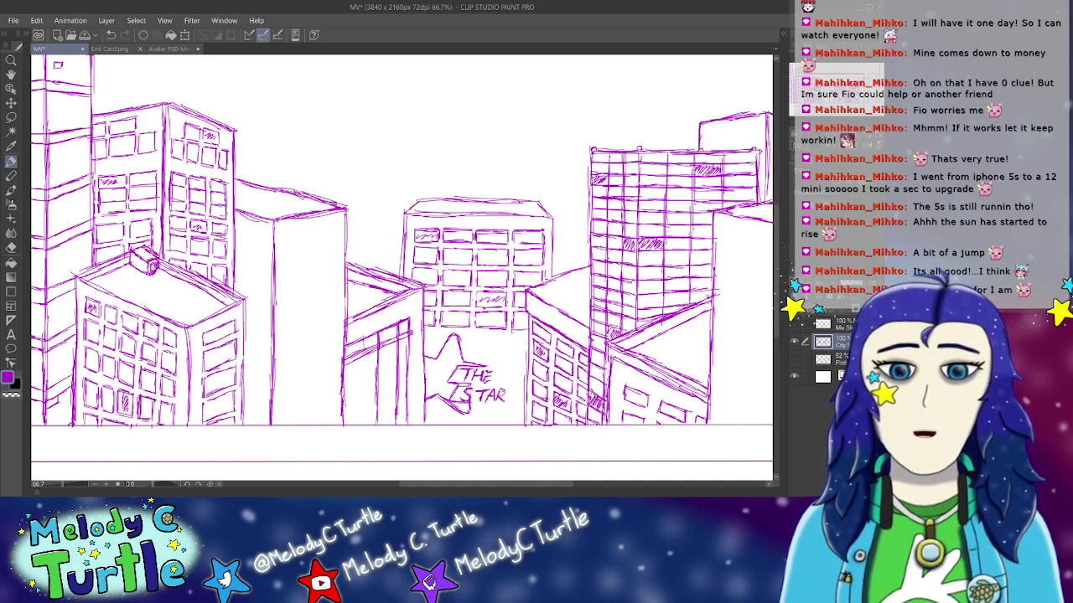
{"action": "left_click_drag", "start_coordinate": [366, 339], "coordinate": [365, 422]}
{"action": "left_click_drag", "start_coordinate": [365, 376], "coordinate": [365, 424]}
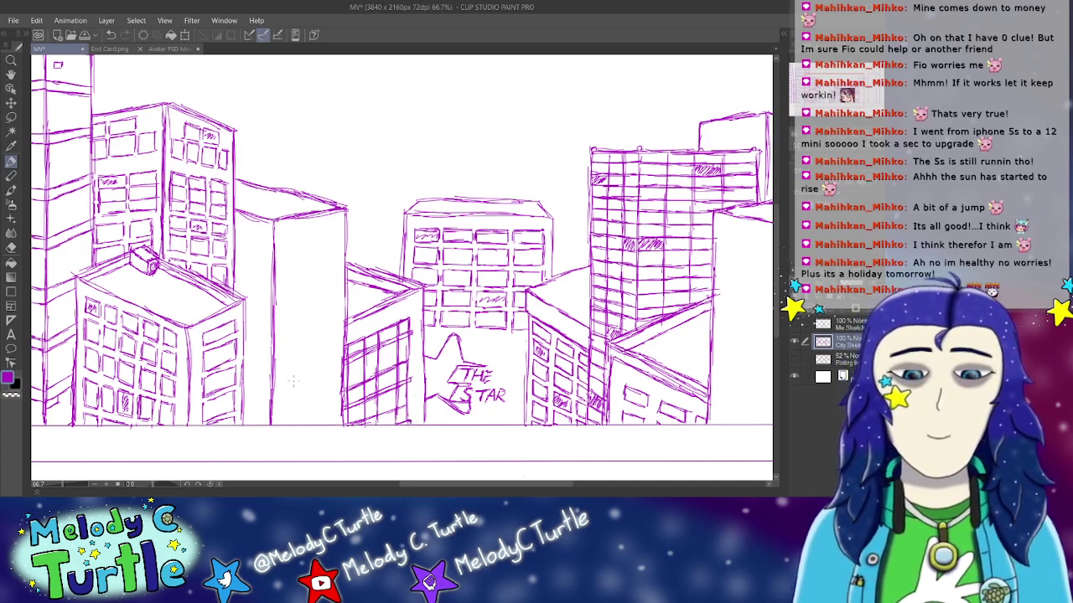
Step: Erase the grid between the windows on that wall and touch up the remaining window outlines and sills
{"action": "left_click", "coordinate": [11, 249]}
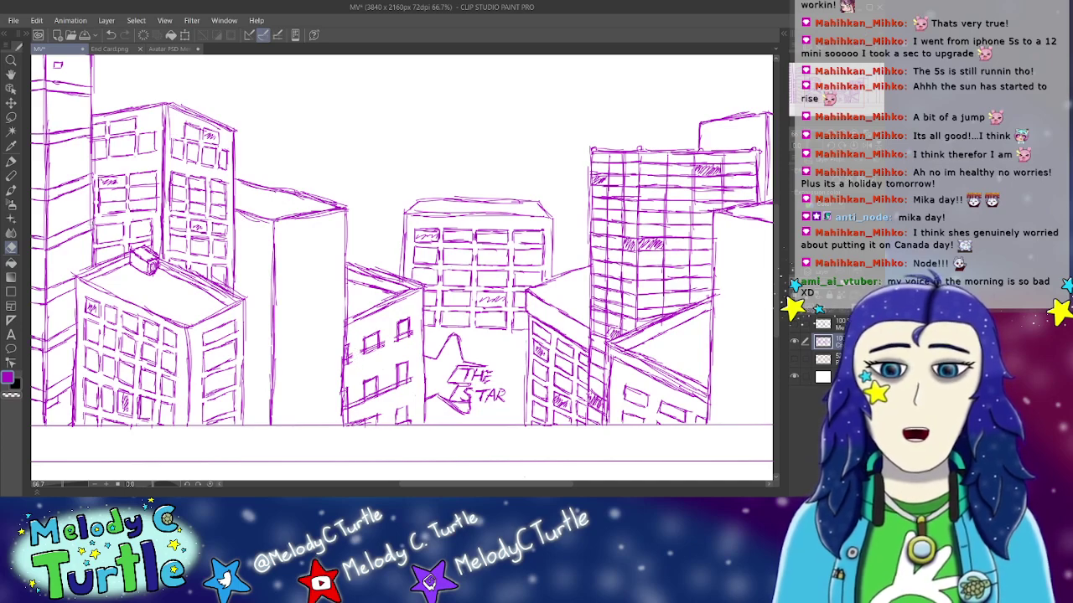
{"action": "key", "text": "p"}
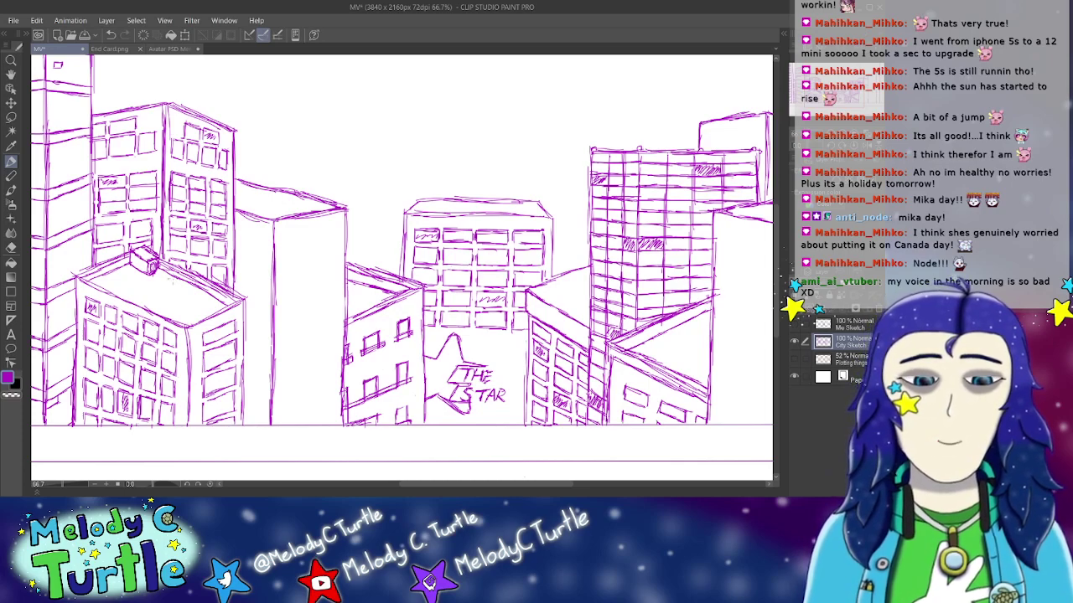
{"action": "left_click", "coordinate": [12, 249]}
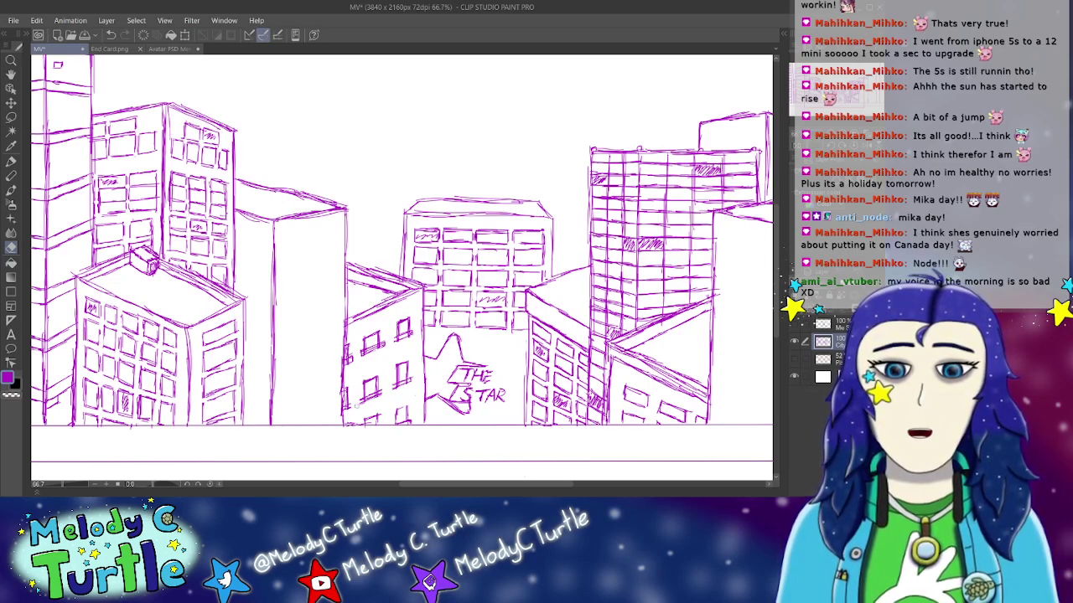
{"action": "key", "text": "p"}
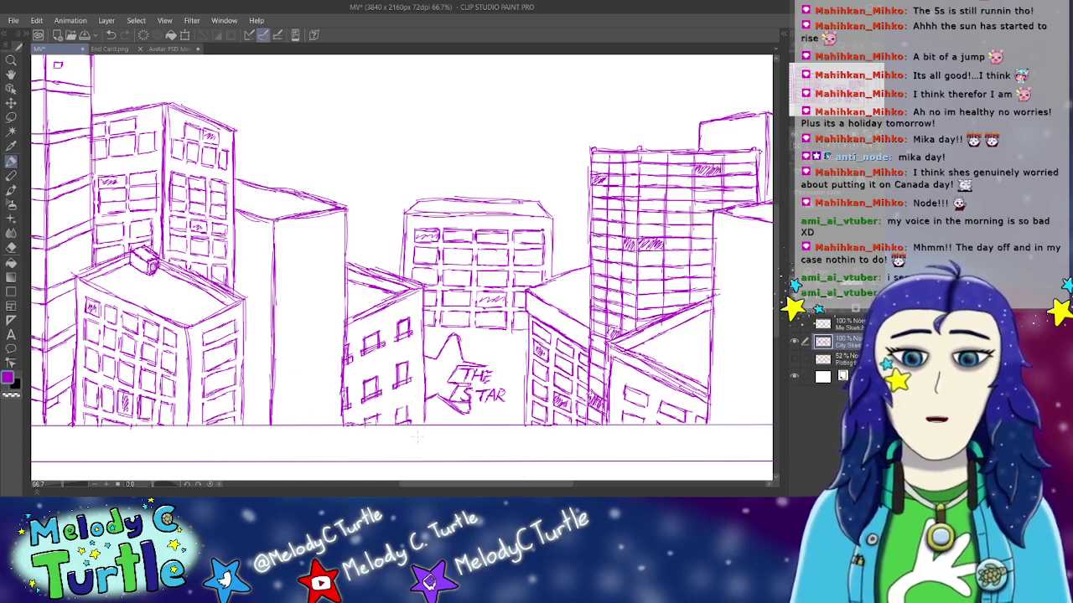
Step: Hatch the middle window nearest the corner on that wall and save the drawing
{"action": "left_click_drag", "start_coordinate": [400, 367], "coordinate": [405, 378]}
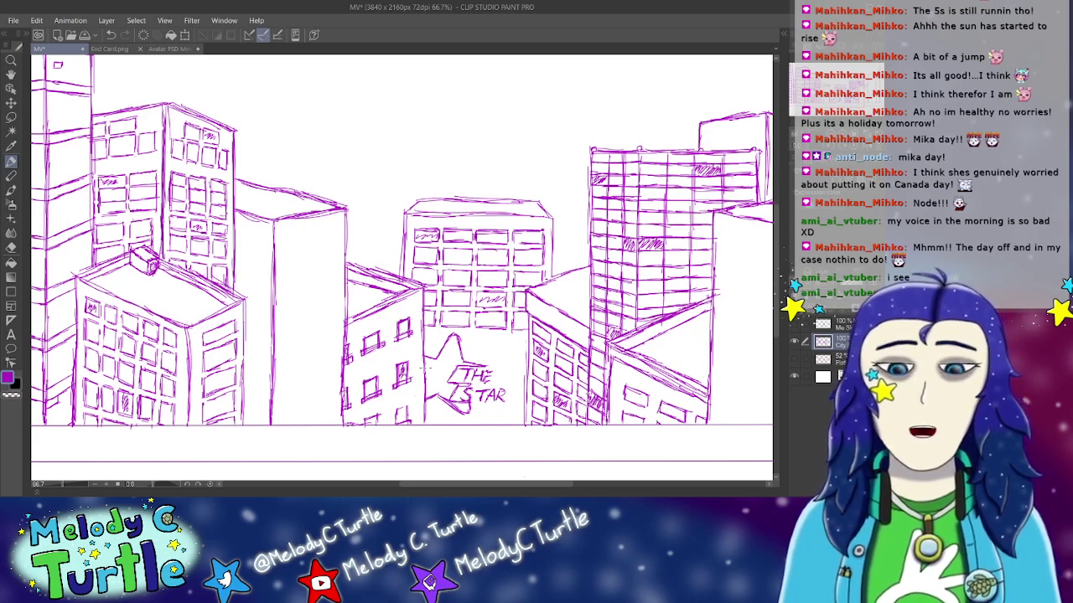
{"action": "key", "text": "ctrl+s"}
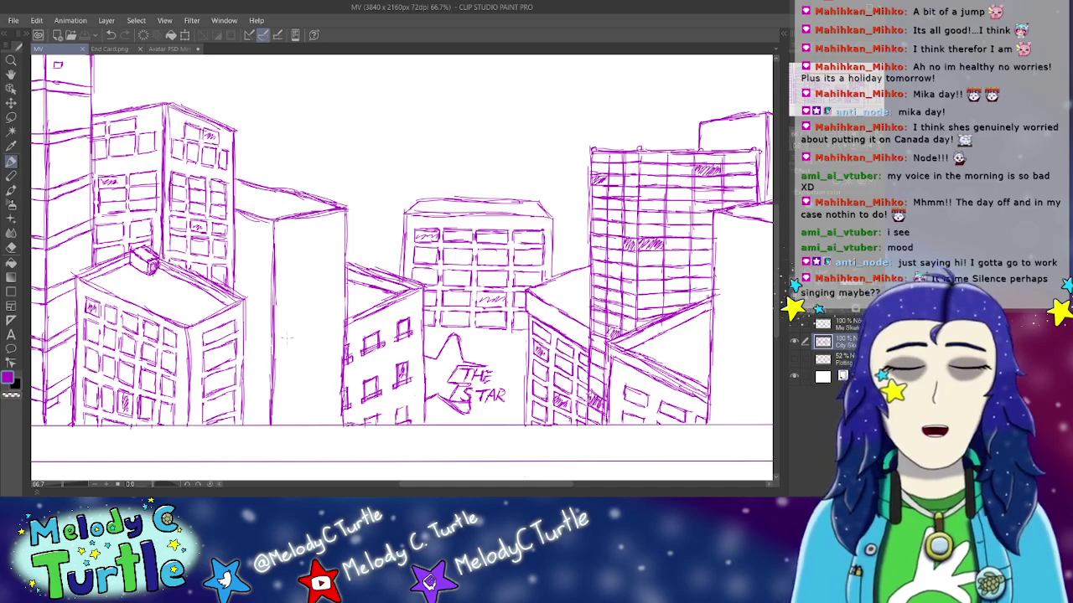
Step: Add a touch-up stroke to the corner window column of the low front building and save the drawing
{"action": "left_click_drag", "start_coordinate": [98, 315], "coordinate": [100, 354]}
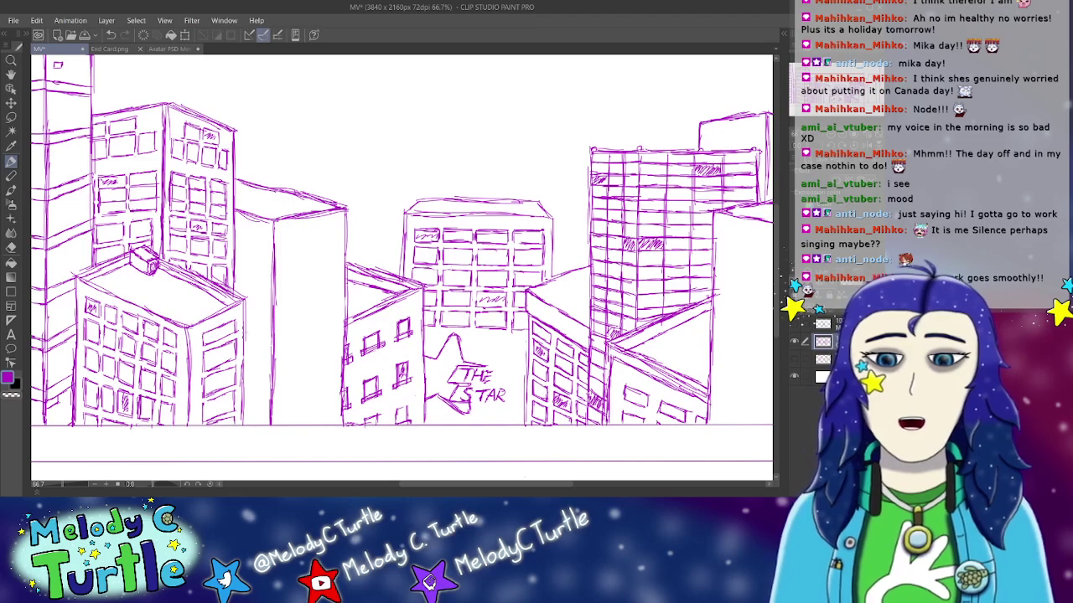
{"action": "key", "text": "ctrl+s"}
Step: Draw a vertical corner line down the tower at the canvas's right edge, from the top of the canvas to the ground line
{"action": "mouse_move", "coordinate": [505, 485]}
{"action": "left_mouse_down"}
{"action": "mouse_move", "coordinate": [515, 485]}
{"action": "mouse_move", "coordinate": [371, 484]}
{"action": "mouse_move", "coordinate": [588, 482]}
{"action": "mouse_move", "coordinate": [581, 471]}
{"action": "mouse_move", "coordinate": [481, 480]}
{"action": "left_mouse_up"}
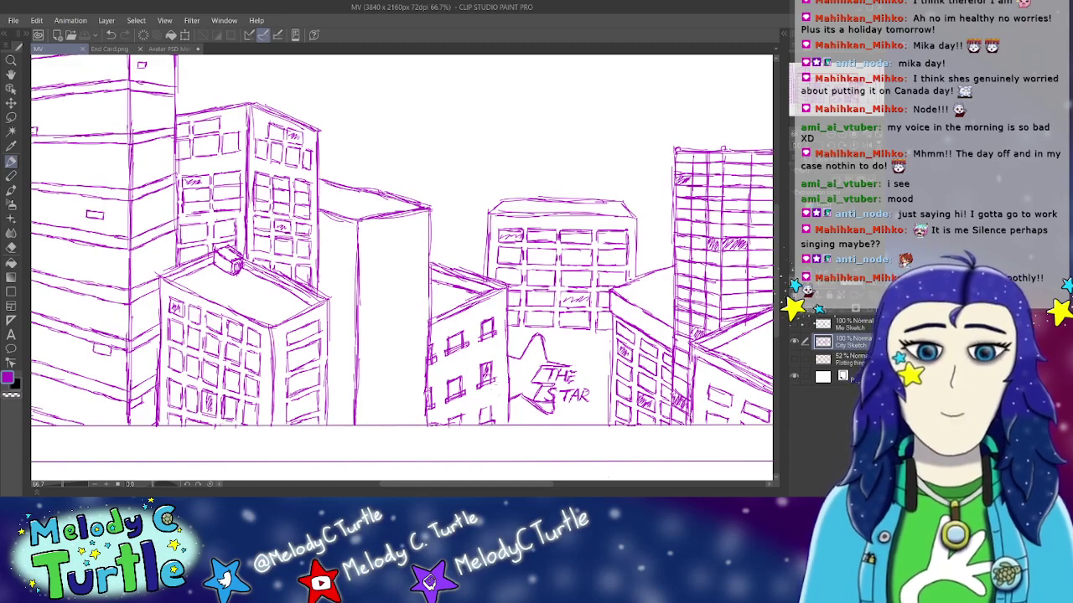
{"action": "left_click_drag", "start_coordinate": [466, 484], "coordinate": [573, 486]}
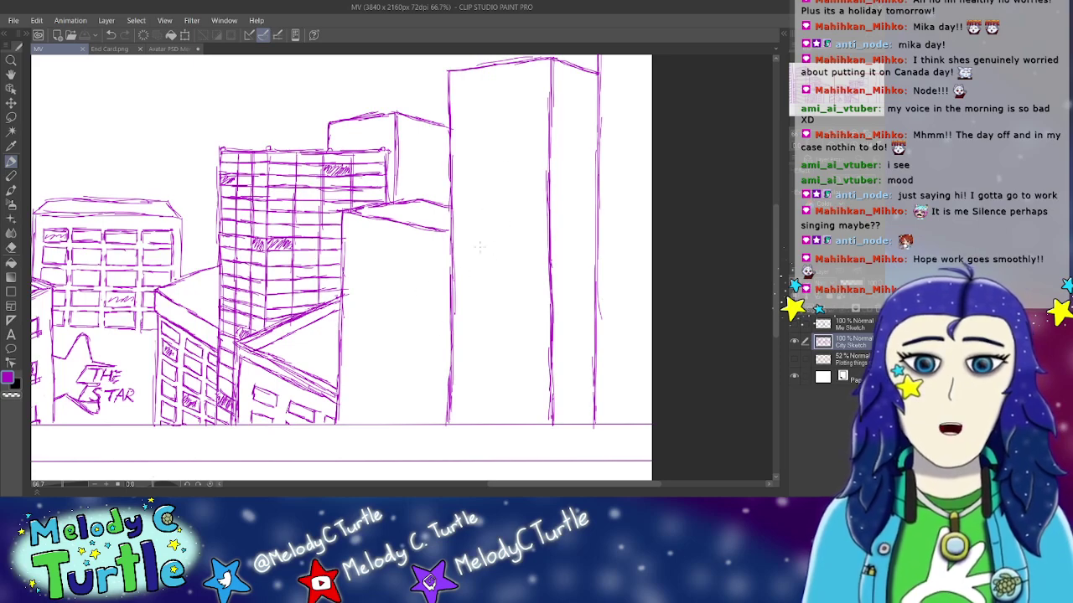
{"action": "mouse_move", "coordinate": [632, 484]}
{"action": "left_mouse_down"}
{"action": "mouse_move", "coordinate": [537, 483]}
{"action": "mouse_move", "coordinate": [630, 484]}
{"action": "left_mouse_up"}
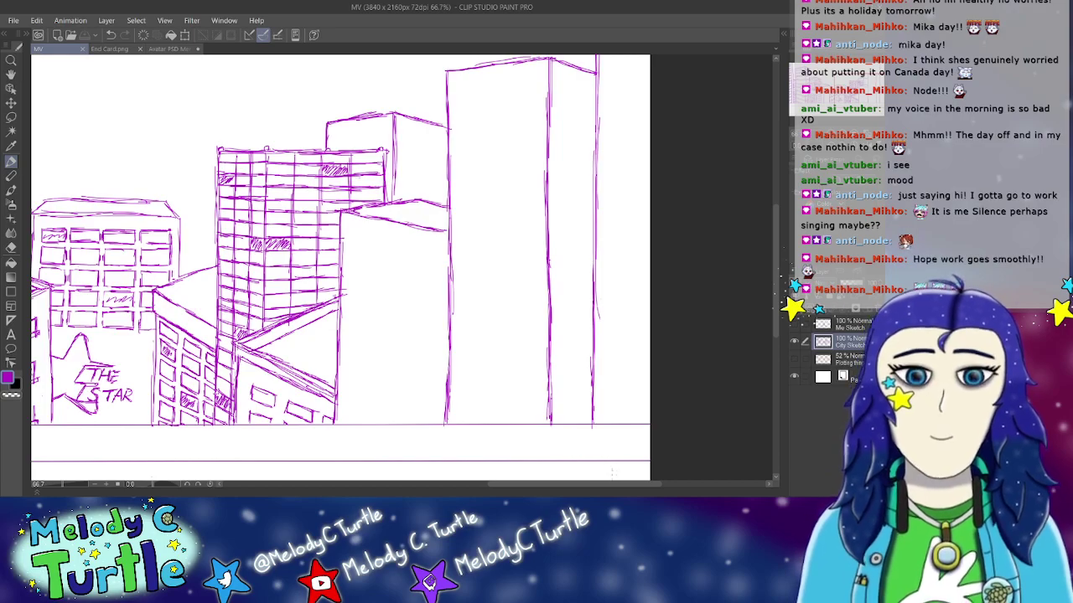
{"action": "left_click_drag", "start_coordinate": [612, 472], "coordinate": [642, 429]}
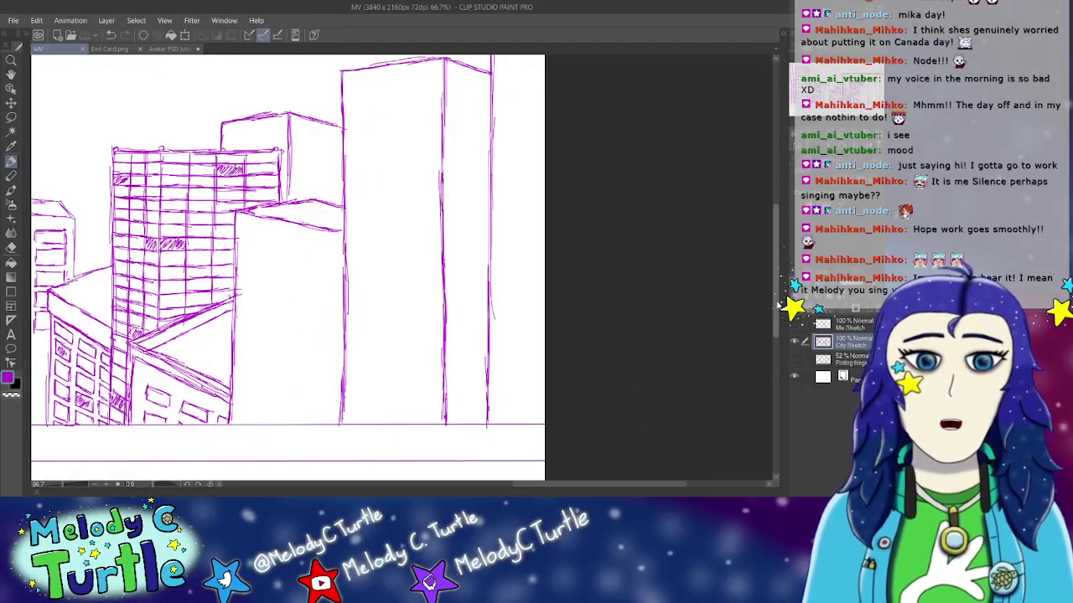
{"action": "scroll", "coordinate": [531, 171], "scroll_direction": "up", "scroll_amount": 5}
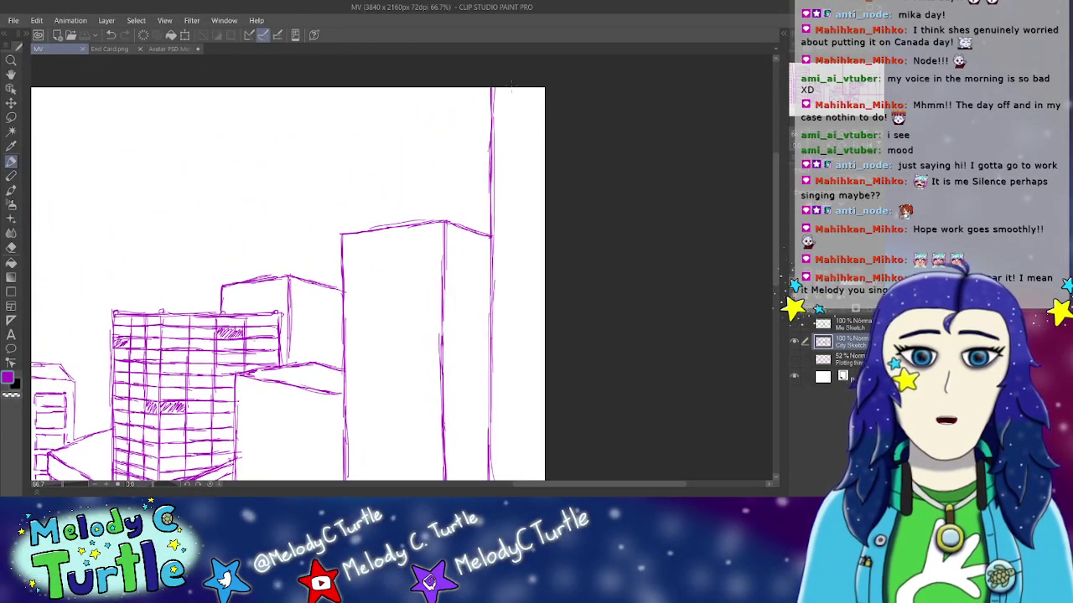
{"action": "left_click_drag", "start_coordinate": [511, 85], "coordinate": [515, 191]}
{"action": "left_click_drag", "start_coordinate": [513, 148], "coordinate": [514, 216]}
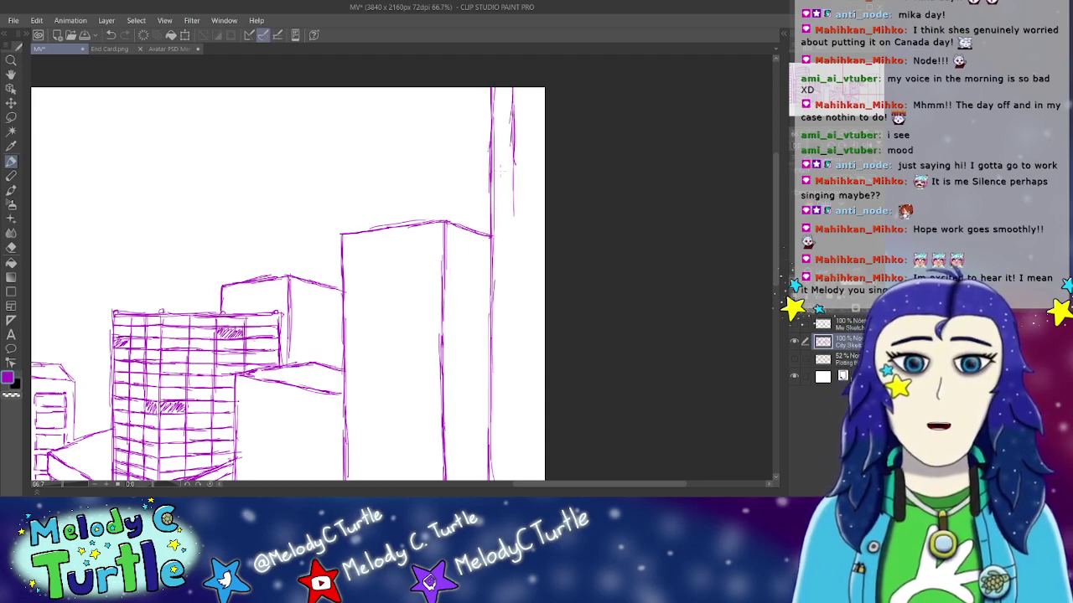
{"action": "left_click_drag", "start_coordinate": [511, 171], "coordinate": [514, 272]}
{"action": "left_click_drag", "start_coordinate": [515, 219], "coordinate": [515, 295]}
{"action": "left_click_drag", "start_coordinate": [515, 251], "coordinate": [516, 331]}
{"action": "left_click_drag", "start_coordinate": [513, 268], "coordinate": [513, 359]}
{"action": "left_click_drag", "start_coordinate": [516, 295], "coordinate": [516, 373]}
{"action": "left_click_drag", "start_coordinate": [515, 317], "coordinate": [513, 405]}
{"action": "left_click_drag", "start_coordinate": [513, 338], "coordinate": [514, 424]}
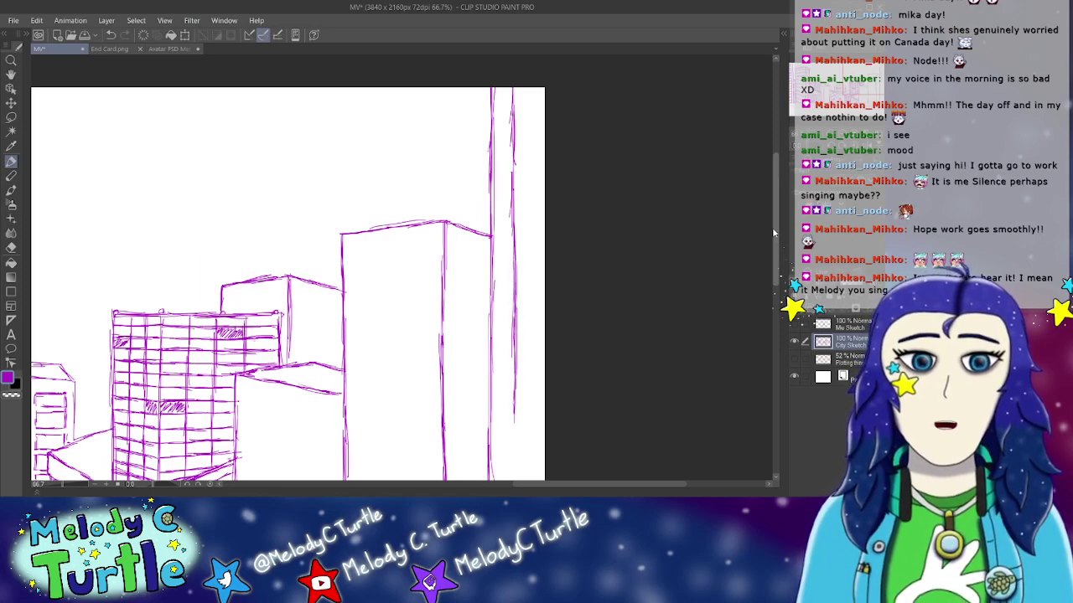
{"action": "scroll", "coordinate": [582, 236], "scroll_direction": "down", "scroll_amount": 4}
{"action": "left_click_drag", "start_coordinate": [513, 194], "coordinate": [516, 285]}
{"action": "left_click_drag", "start_coordinate": [514, 218], "coordinate": [513, 299]}
{"action": "left_click_drag", "start_coordinate": [514, 241], "coordinate": [514, 389]}
{"action": "left_click_drag", "start_coordinate": [514, 301], "coordinate": [514, 395]}
{"action": "left_click_drag", "start_coordinate": [515, 337], "coordinate": [514, 399]}
{"action": "left_click_drag", "start_coordinate": [513, 352], "coordinate": [513, 403]}
{"action": "left_click_drag", "start_coordinate": [513, 388], "coordinate": [513, 401]}
Step: Draw slanted floor lines between that corner line and the canvas edge on the upper part of the tower
{"action": "scroll", "coordinate": [619, 321], "scroll_direction": "up", "scroll_amount": 3}
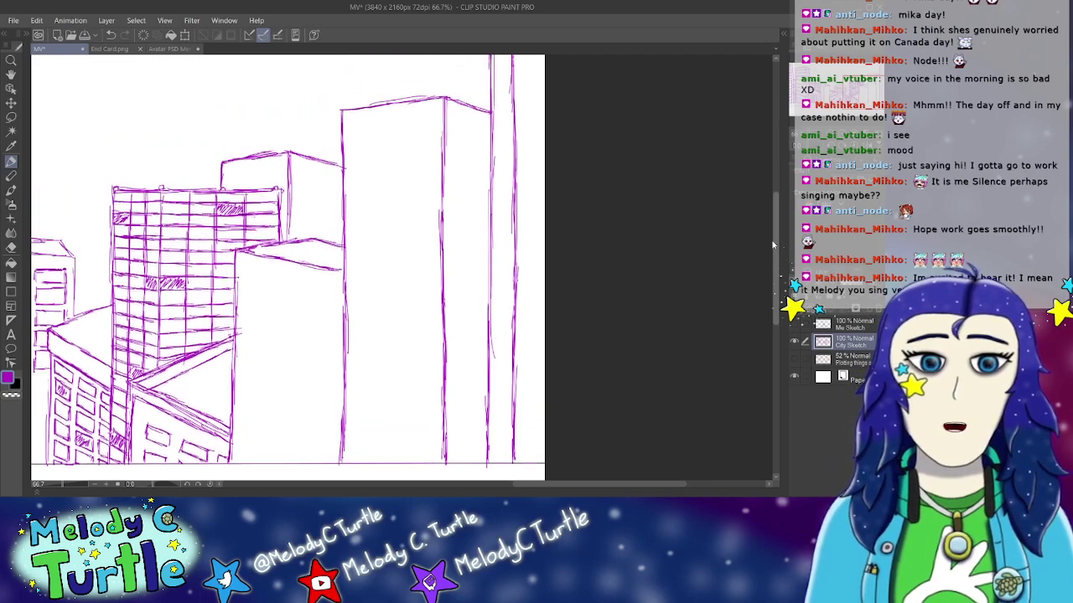
{"action": "scroll", "coordinate": [589, 442], "scroll_direction": "up", "scroll_amount": 1}
{"action": "mouse_move", "coordinate": [592, 476]}
{"action": "left_mouse_down"}
{"action": "mouse_move", "coordinate": [419, 463]}
{"action": "mouse_move", "coordinate": [575, 460]}
{"action": "mouse_move", "coordinate": [592, 432]}
{"action": "left_mouse_up"}
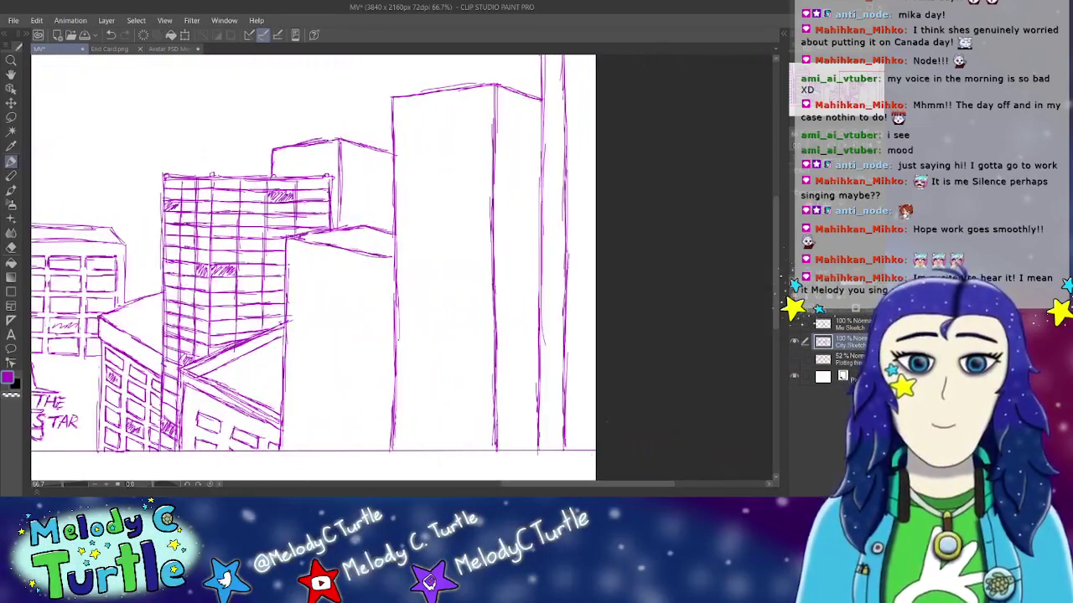
{"action": "left_click_drag", "start_coordinate": [778, 273], "coordinate": [777, 222]}
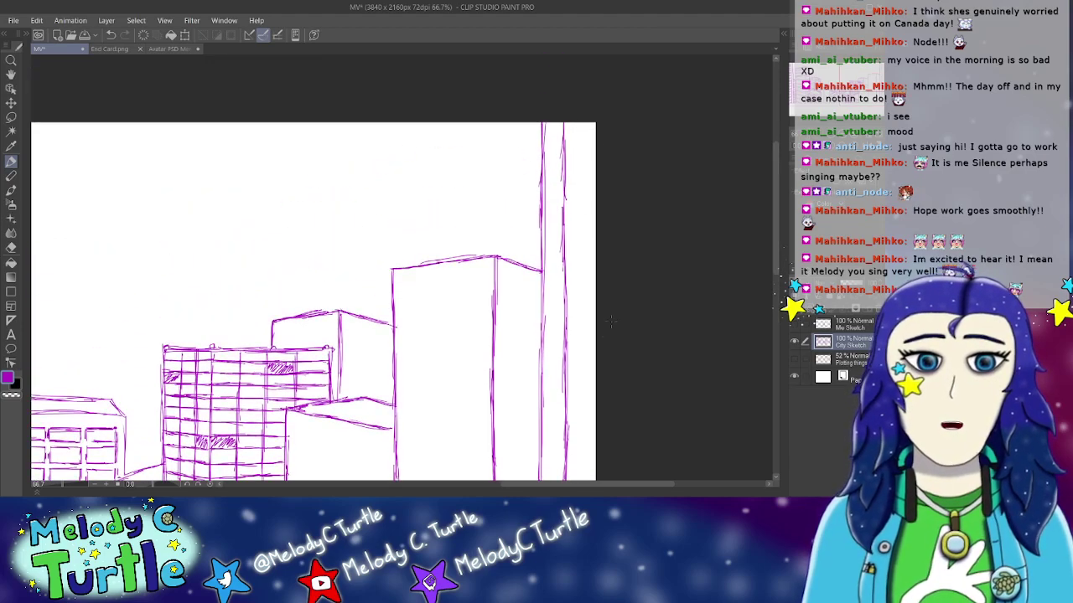
{"action": "mouse_move", "coordinate": [628, 485]}
{"action": "left_mouse_down"}
{"action": "mouse_move", "coordinate": [444, 486]}
{"action": "mouse_move", "coordinate": [640, 479]}
{"action": "left_mouse_up"}
{"action": "mouse_move", "coordinate": [513, 129]}
{"action": "left_mouse_down"}
{"action": "mouse_move", "coordinate": [543, 137]}
{"action": "mouse_move", "coordinate": [529, 145]}
{"action": "mouse_move", "coordinate": [545, 149]}
{"action": "left_mouse_up"}
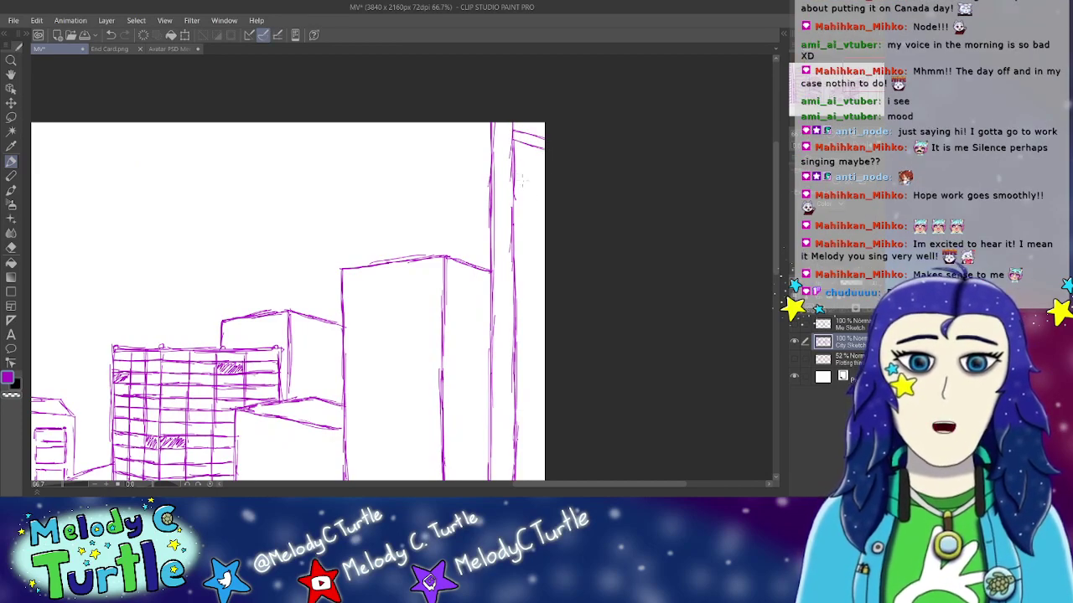
{"action": "mouse_move", "coordinate": [610, 484]}
{"action": "left_mouse_down"}
{"action": "mouse_move", "coordinate": [403, 484]}
{"action": "mouse_move", "coordinate": [609, 493]}
{"action": "left_mouse_up"}
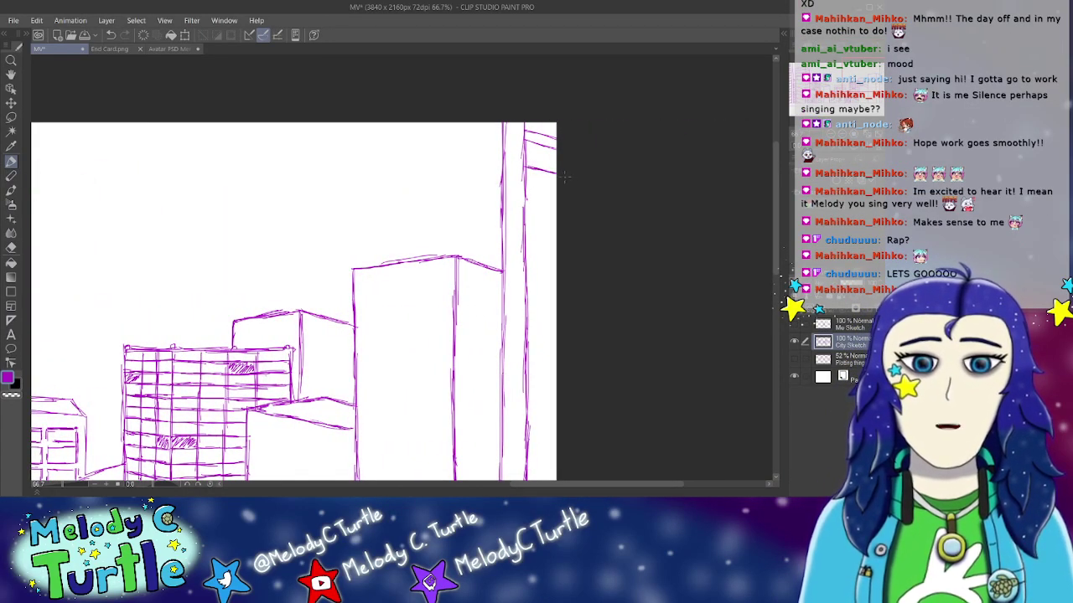
{"action": "mouse_move", "coordinate": [525, 173]}
{"action": "left_mouse_down"}
{"action": "mouse_move", "coordinate": [556, 181]}
{"action": "mouse_move", "coordinate": [525, 209]}
{"action": "mouse_move", "coordinate": [556, 211]}
{"action": "mouse_move", "coordinate": [544, 217]}
{"action": "mouse_move", "coordinate": [557, 222]}
{"action": "left_mouse_up"}
{"action": "left_click_drag", "start_coordinate": [525, 211], "coordinate": [557, 223]}
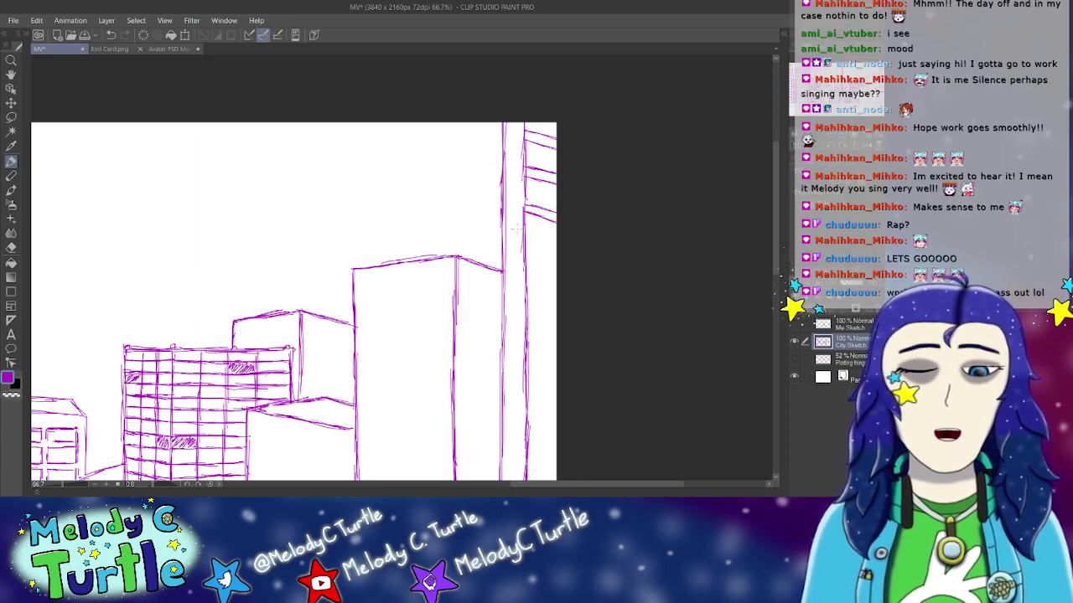
{"action": "left_click_drag", "start_coordinate": [525, 234], "coordinate": [557, 250]}
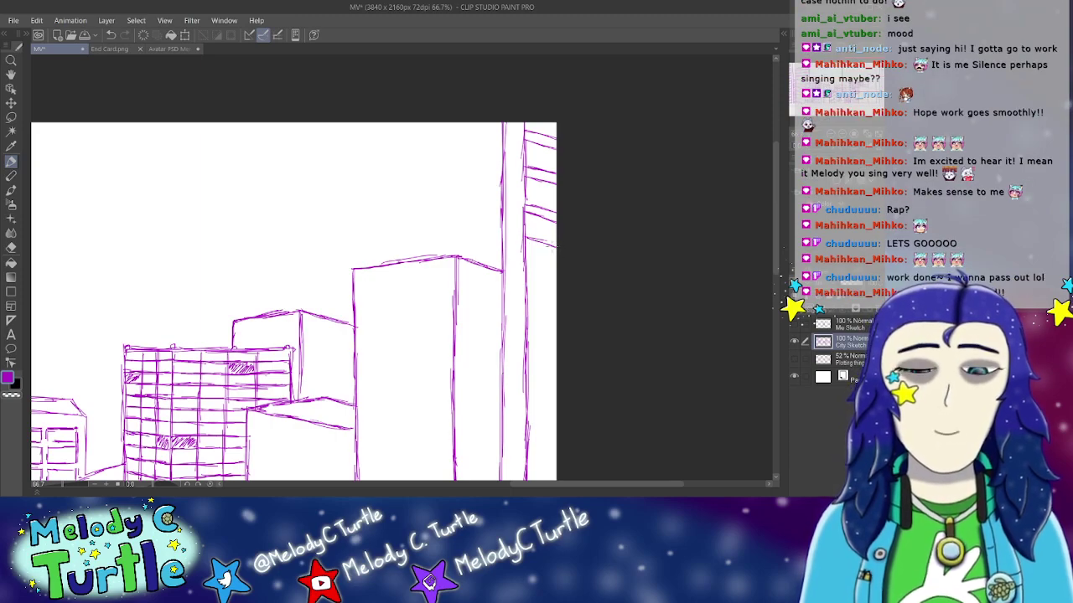
{"action": "left_click_drag", "start_coordinate": [522, 248], "coordinate": [556, 255]}
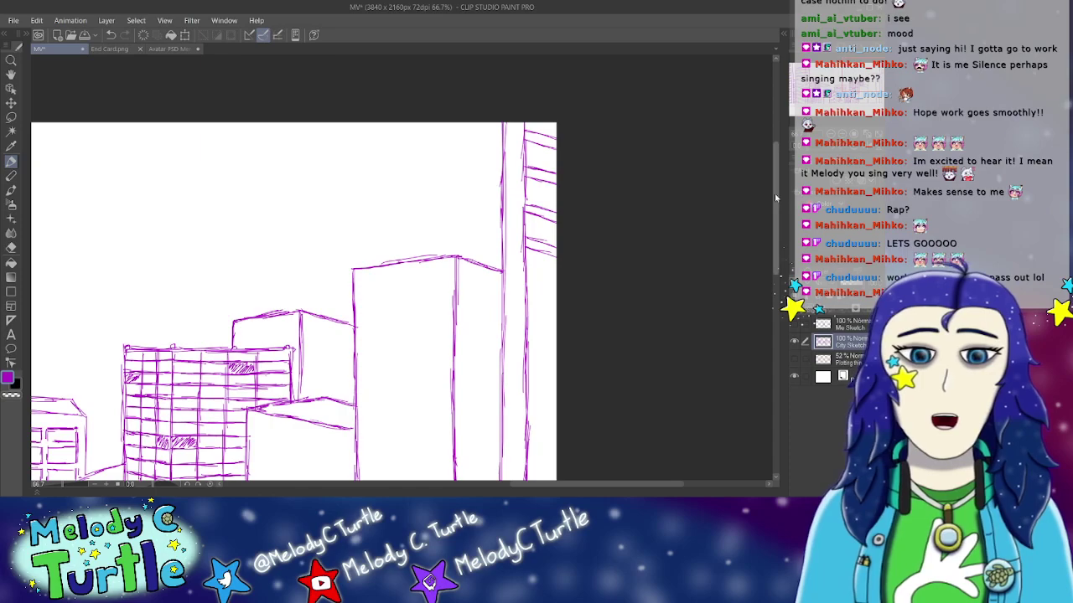
Step: Continue the slanted floor lines down the same tower wall until they reach the ground line
{"action": "scroll", "coordinate": [551, 193], "scroll_direction": "down", "scroll_amount": 2}
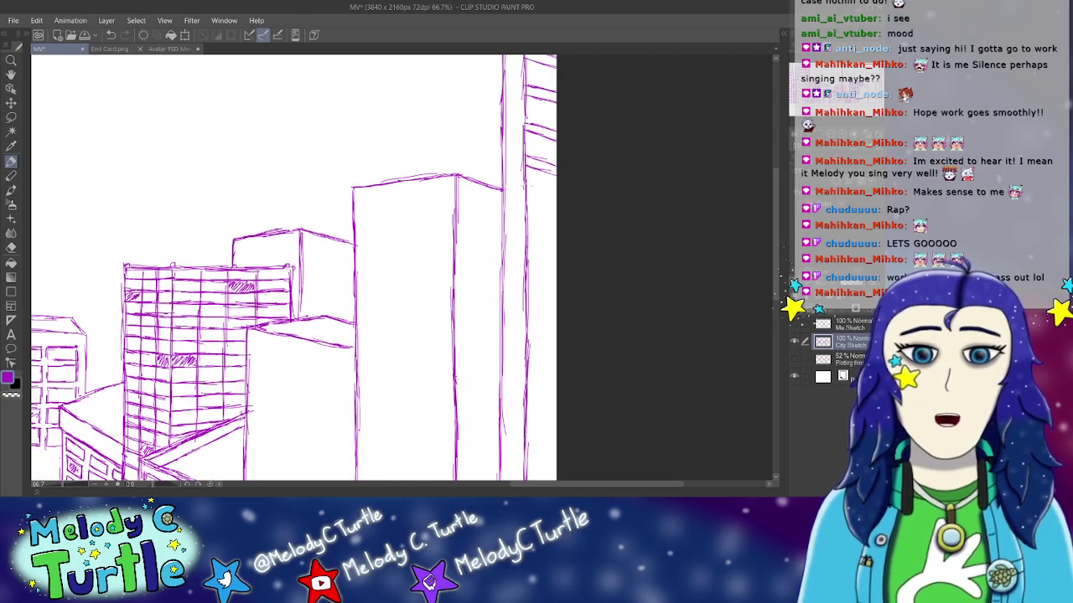
{"action": "mouse_move", "coordinate": [526, 188]}
{"action": "left_mouse_down"}
{"action": "mouse_move", "coordinate": [557, 200]}
{"action": "mouse_move", "coordinate": [534, 232]}
{"action": "mouse_move", "coordinate": [557, 249]}
{"action": "left_mouse_up"}
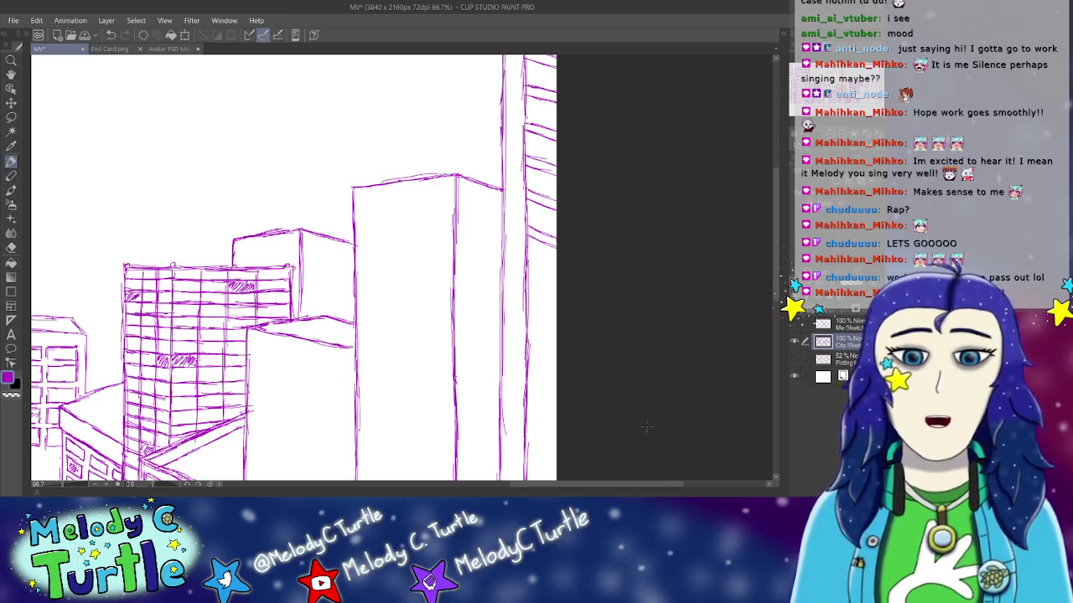
{"action": "mouse_move", "coordinate": [634, 485]}
{"action": "left_mouse_down"}
{"action": "mouse_move", "coordinate": [456, 484]}
{"action": "mouse_move", "coordinate": [427, 474]}
{"action": "mouse_move", "coordinate": [599, 457]}
{"action": "mouse_move", "coordinate": [440, 453]}
{"action": "mouse_move", "coordinate": [606, 444]}
{"action": "mouse_move", "coordinate": [421, 424]}
{"action": "mouse_move", "coordinate": [642, 445]}
{"action": "left_mouse_up"}
{"action": "left_click_drag", "start_coordinate": [777, 246], "coordinate": [777, 276]}
{"action": "mouse_move", "coordinate": [492, 170]}
{"action": "left_mouse_down"}
{"action": "mouse_move", "coordinate": [521, 181]}
{"action": "mouse_move", "coordinate": [518, 191]}
{"action": "left_mouse_up"}
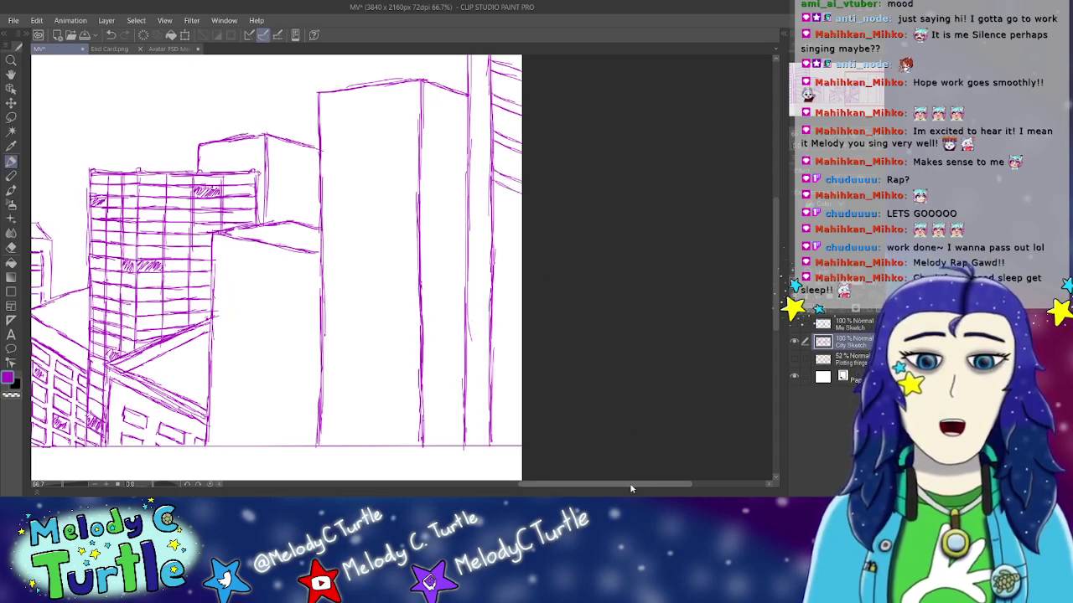
{"action": "mouse_move", "coordinate": [632, 487]}
{"action": "left_mouse_down"}
{"action": "mouse_move", "coordinate": [369, 483]}
{"action": "mouse_move", "coordinate": [613, 486]}
{"action": "left_mouse_up"}
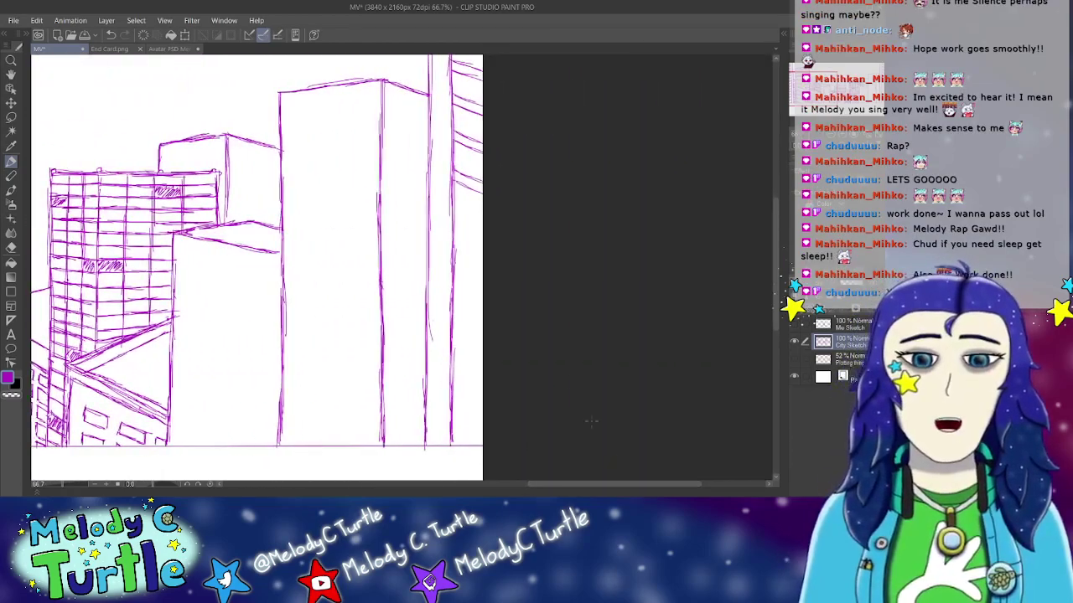
{"action": "mouse_move", "coordinate": [454, 209]}
{"action": "left_mouse_down"}
{"action": "mouse_move", "coordinate": [484, 221]}
{"action": "mouse_move", "coordinate": [468, 228]}
{"action": "mouse_move", "coordinate": [483, 232]}
{"action": "left_mouse_up"}
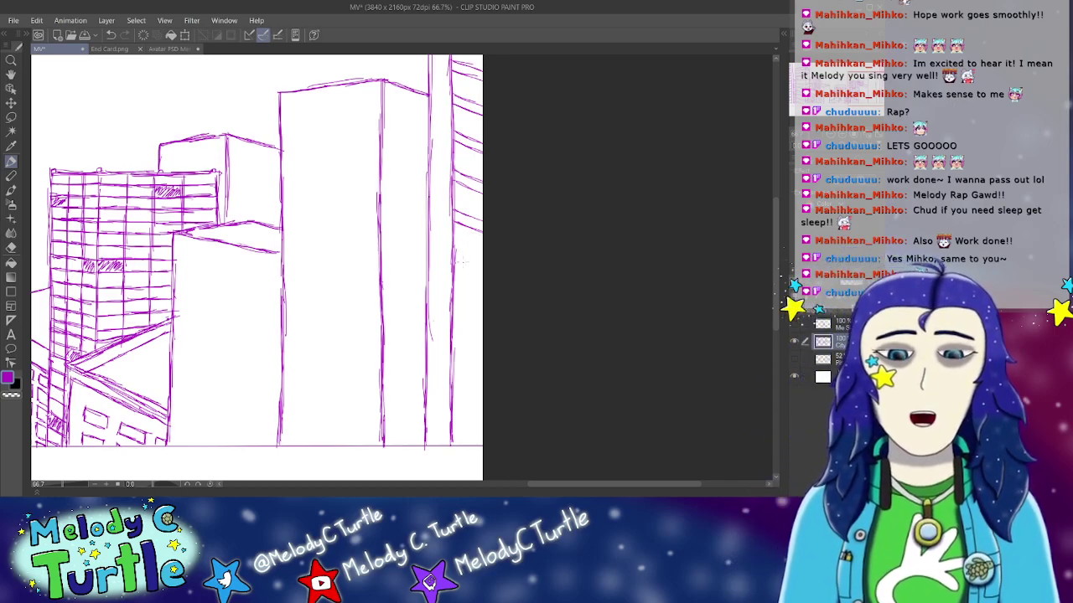
{"action": "mouse_move", "coordinate": [455, 246]}
{"action": "left_mouse_down"}
{"action": "mouse_move", "coordinate": [485, 257]}
{"action": "mouse_move", "coordinate": [472, 267]}
{"action": "mouse_move", "coordinate": [458, 258]}
{"action": "mouse_move", "coordinate": [471, 290]}
{"action": "mouse_move", "coordinate": [449, 283]}
{"action": "mouse_move", "coordinate": [482, 308]}
{"action": "left_mouse_up"}
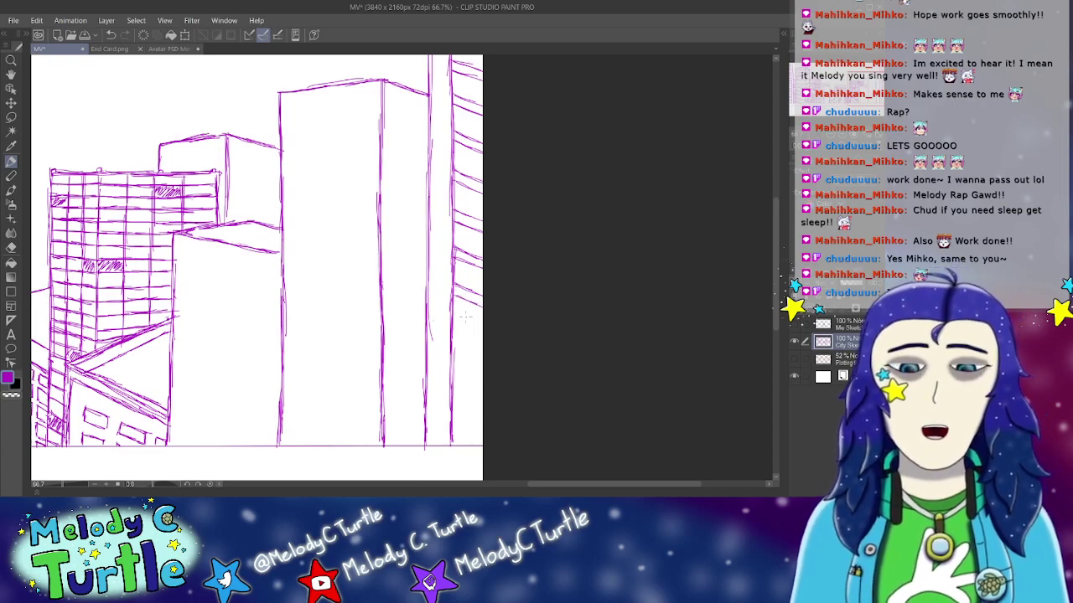
{"action": "mouse_move", "coordinate": [454, 319]}
{"action": "left_mouse_down"}
{"action": "mouse_move", "coordinate": [483, 334]}
{"action": "mouse_move", "coordinate": [483, 382]}
{"action": "left_mouse_up"}
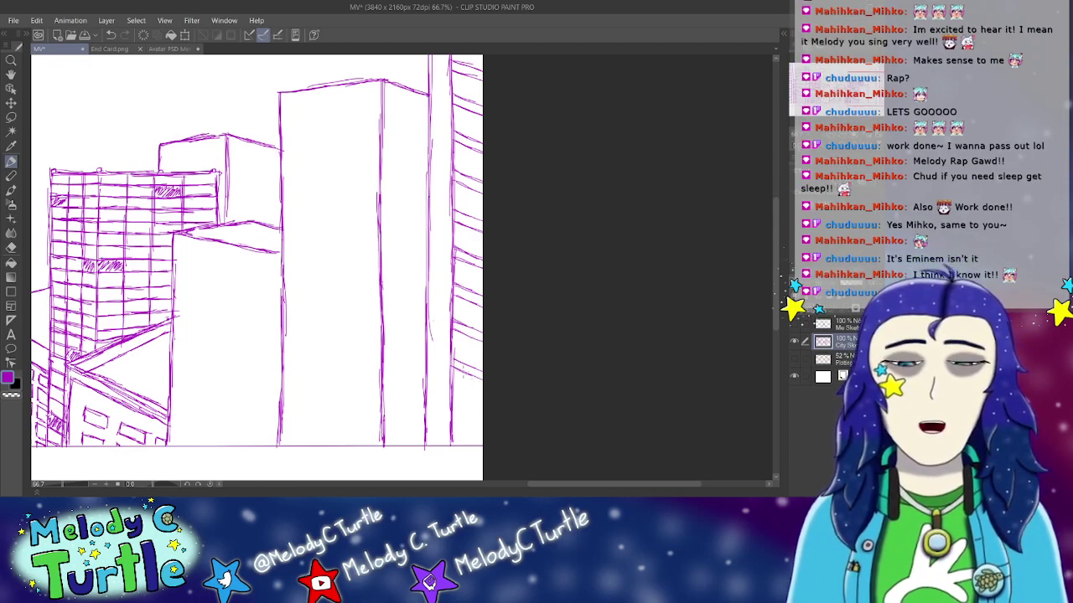
{"action": "mouse_move", "coordinate": [452, 401]}
{"action": "left_mouse_down"}
{"action": "mouse_move", "coordinate": [489, 418]}
{"action": "mouse_move", "coordinate": [470, 417]}
{"action": "mouse_move", "coordinate": [468, 437]}
{"action": "mouse_move", "coordinate": [455, 436]}
{"action": "mouse_move", "coordinate": [483, 445]}
{"action": "left_mouse_up"}
Step: Look over the skyline from the edge tower back to the star sign and save the drawing
{"action": "mouse_move", "coordinate": [578, 485]}
{"action": "left_mouse_down"}
{"action": "mouse_move", "coordinate": [373, 480]}
{"action": "mouse_move", "coordinate": [544, 460]}
{"action": "mouse_move", "coordinate": [377, 482]}
{"action": "mouse_move", "coordinate": [126, 483]}
{"action": "mouse_move", "coordinate": [520, 478]}
{"action": "mouse_move", "coordinate": [529, 450]}
{"action": "mouse_move", "coordinate": [374, 460]}
{"action": "mouse_move", "coordinate": [528, 468]}
{"action": "left_mouse_up"}
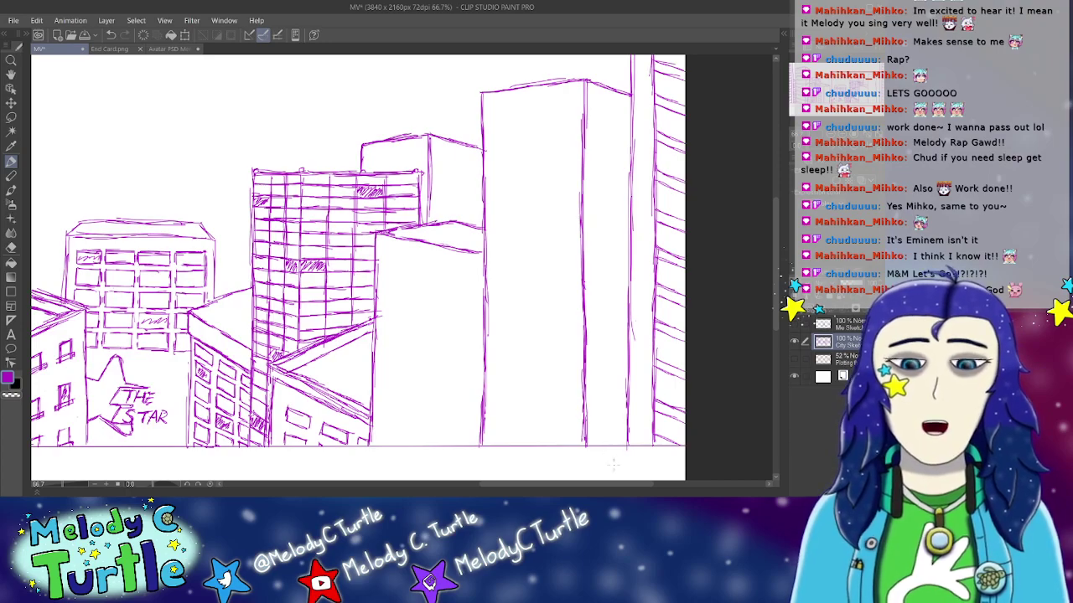
{"action": "mouse_move", "coordinate": [613, 485]}
{"action": "left_mouse_down"}
{"action": "mouse_move", "coordinate": [438, 477]}
{"action": "mouse_move", "coordinate": [592, 477]}
{"action": "left_mouse_up"}
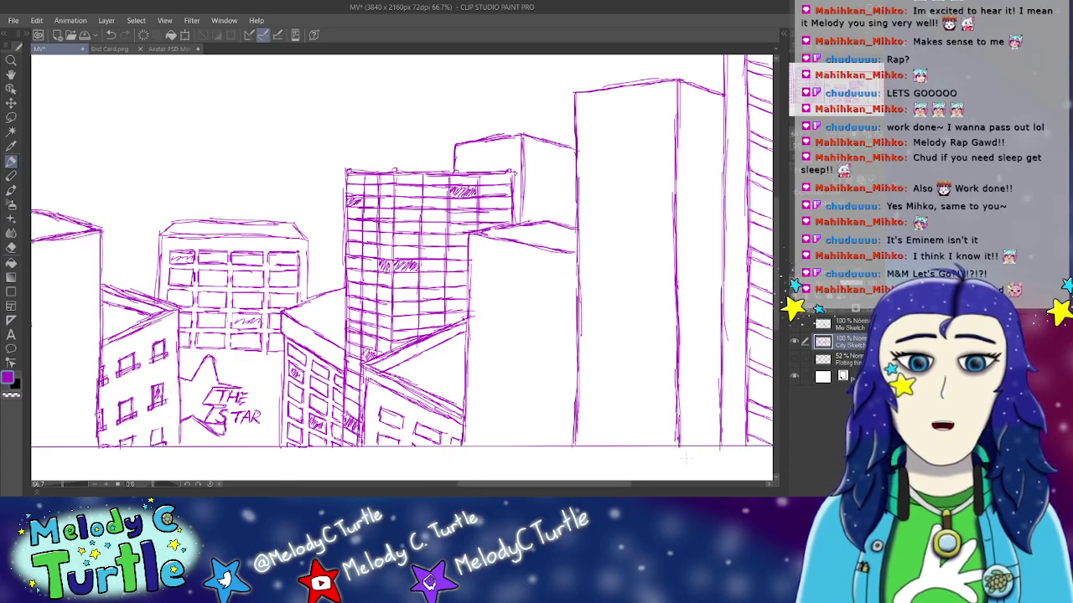
{"action": "mouse_move", "coordinate": [538, 481]}
{"action": "left_mouse_down"}
{"action": "mouse_move", "coordinate": [590, 483]}
{"action": "mouse_move", "coordinate": [403, 488]}
{"action": "mouse_move", "coordinate": [577, 488]}
{"action": "mouse_move", "coordinate": [543, 479]}
{"action": "left_mouse_up"}
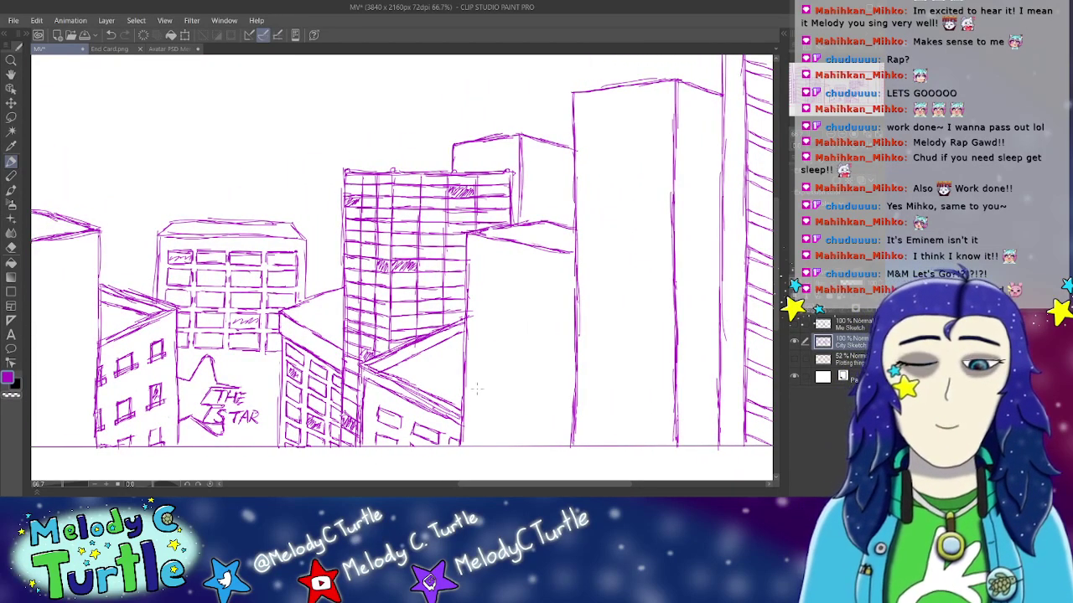
{"action": "mouse_move", "coordinate": [499, 484]}
{"action": "left_mouse_down"}
{"action": "mouse_move", "coordinate": [373, 481]}
{"action": "mouse_move", "coordinate": [525, 478]}
{"action": "mouse_move", "coordinate": [511, 496]}
{"action": "left_mouse_up"}
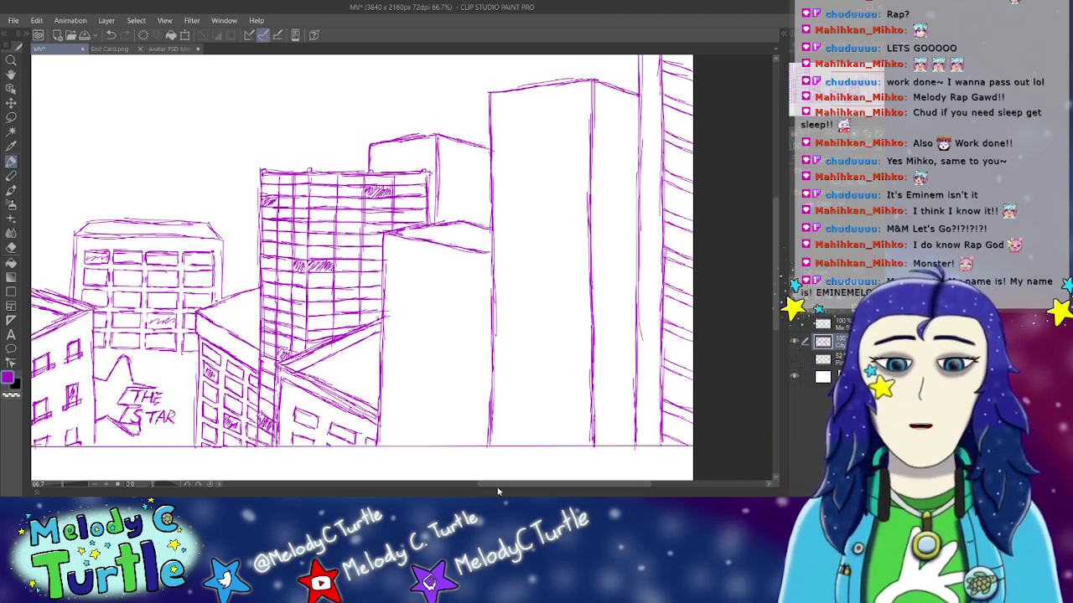
{"action": "left_click_drag", "start_coordinate": [501, 484], "coordinate": [433, 476]}
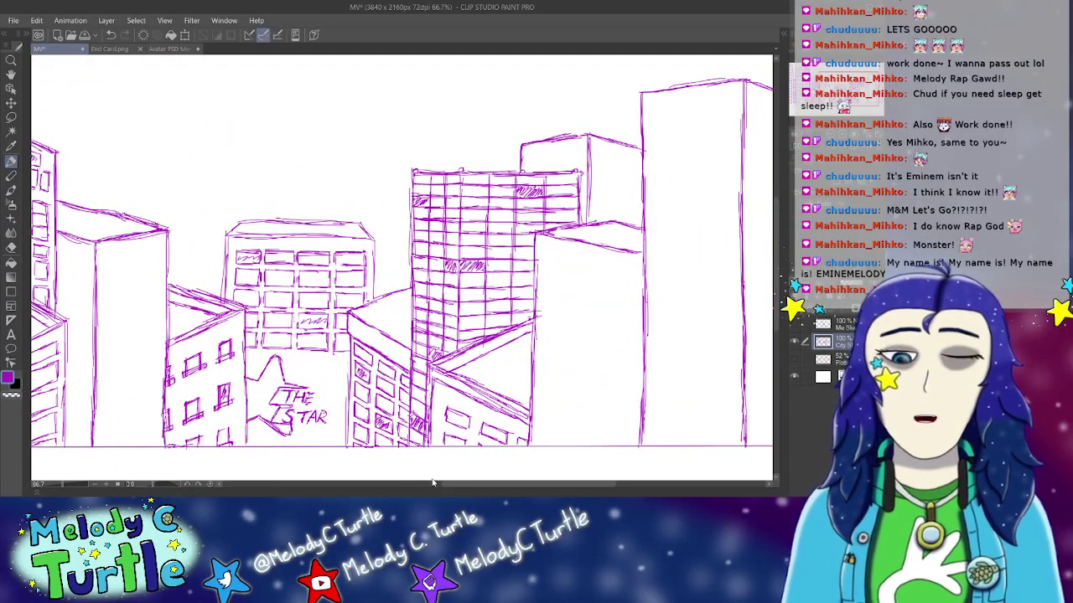
{"action": "key", "text": "ctrl+s"}
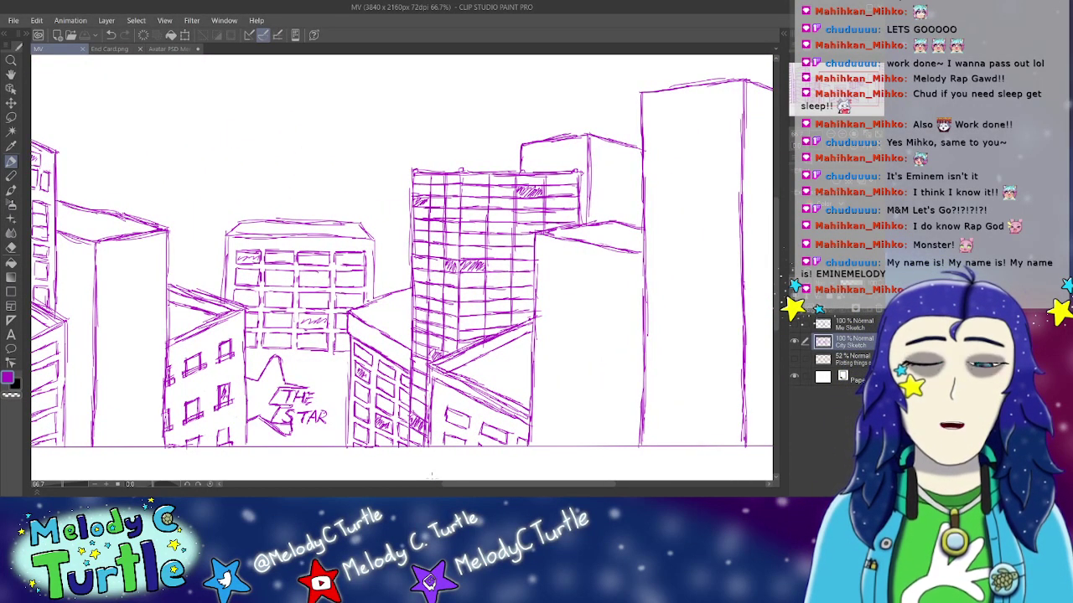
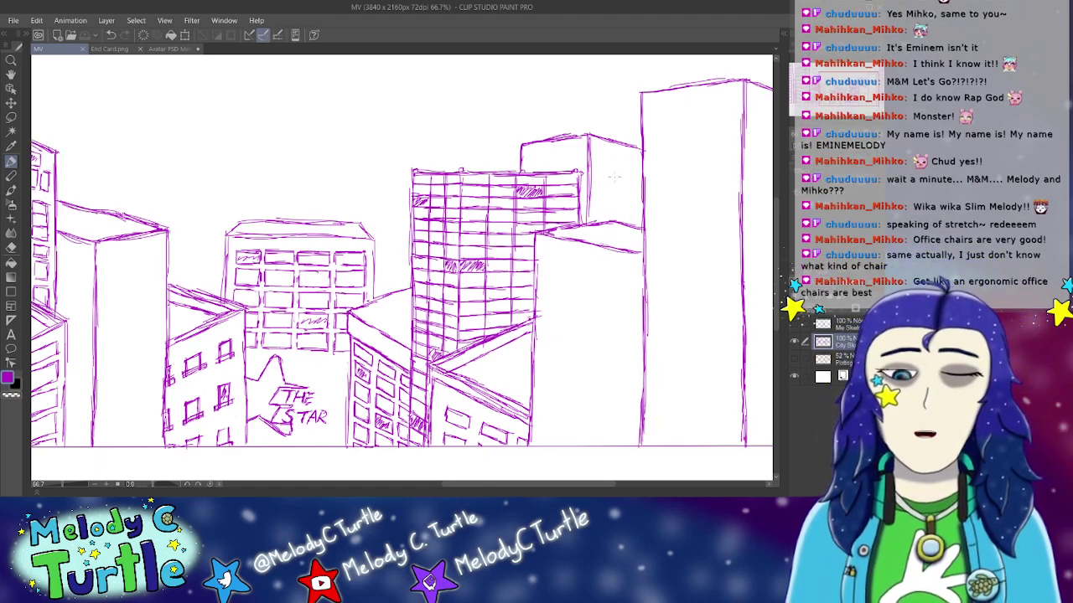
Step: Draw slanted floor lines across the upper half of the blank wall between the gridded tower and the tall plain tower
{"action": "left_click_drag", "start_coordinate": [535, 249], "coordinate": [645, 280]}
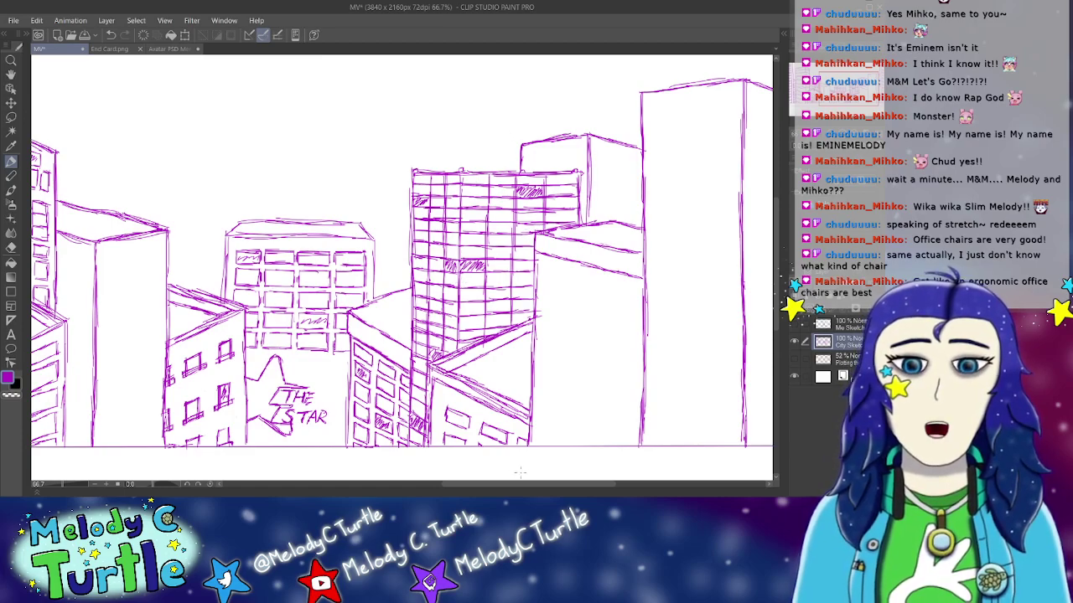
{"action": "left_click_drag", "start_coordinate": [524, 484], "coordinate": [446, 485]}
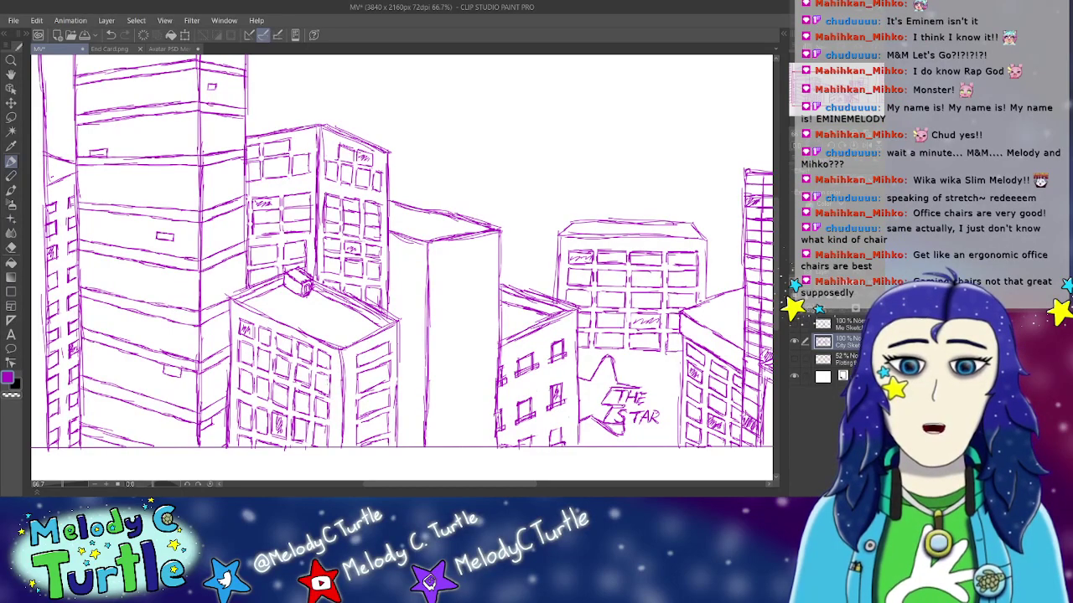
{"action": "left_click_drag", "start_coordinate": [511, 484], "coordinate": [599, 478]}
{"action": "mouse_move", "coordinate": [491, 273]}
{"action": "left_mouse_down"}
{"action": "mouse_move", "coordinate": [596, 300]}
{"action": "mouse_move", "coordinate": [575, 289]}
{"action": "left_mouse_up"}
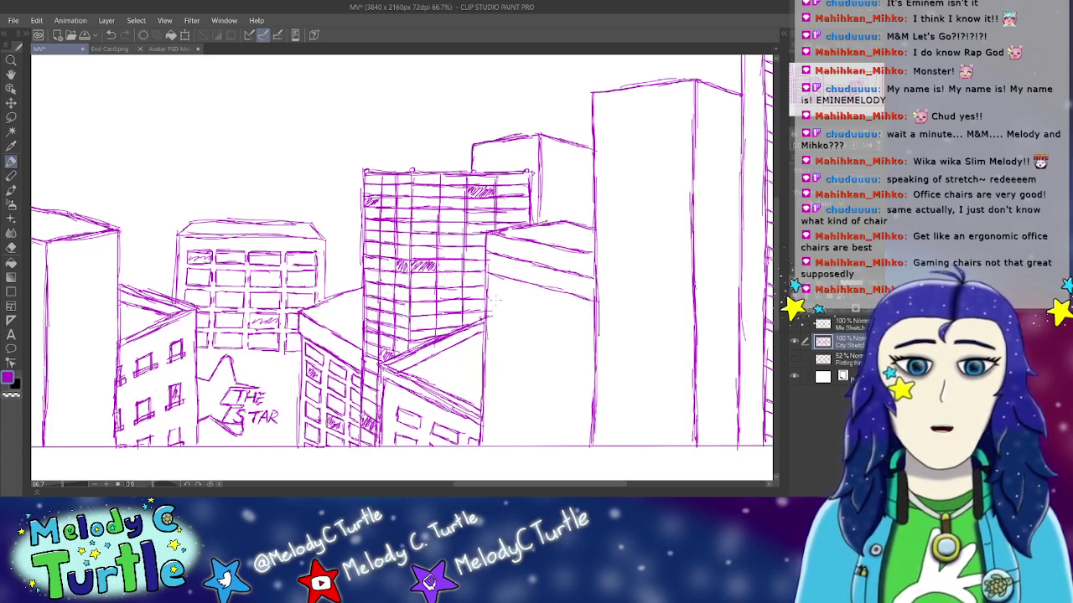
{"action": "left_click_drag", "start_coordinate": [488, 295], "coordinate": [589, 321]}
{"action": "left_click_drag", "start_coordinate": [582, 250], "coordinate": [596, 254]}
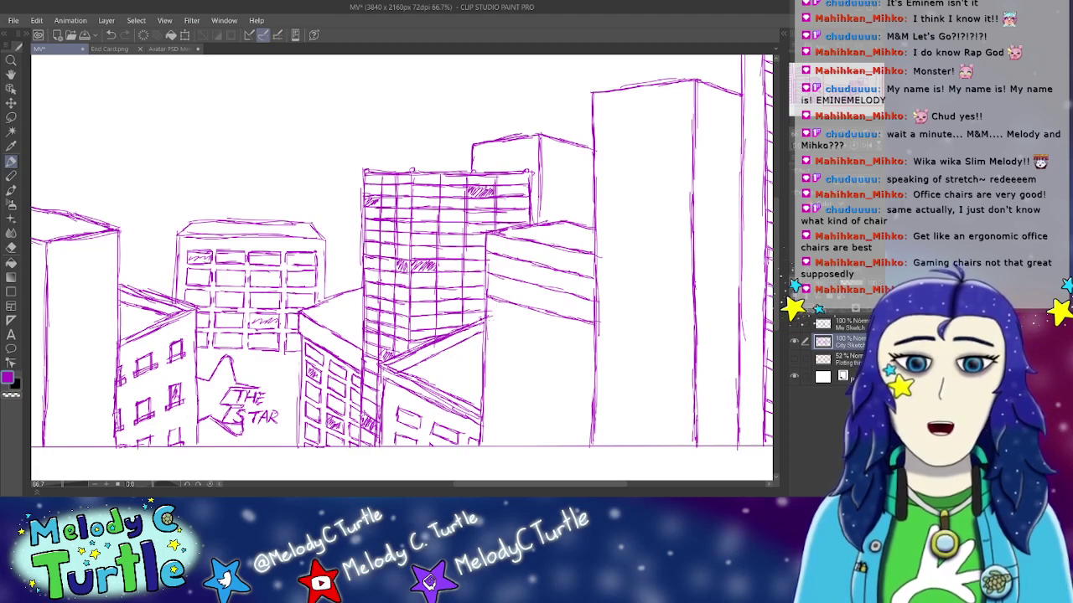
{"action": "left_click_drag", "start_coordinate": [488, 312], "coordinate": [597, 345]}
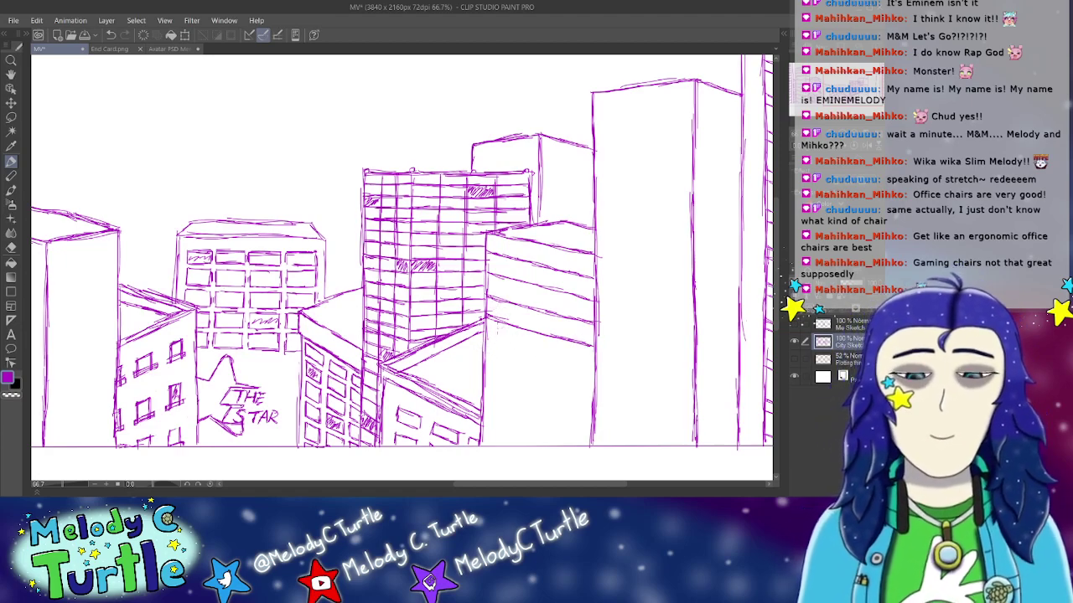
Step: Continue the slanted floor lines across the lower half of the same wall, keeping the spacing even
{"action": "left_click_drag", "start_coordinate": [486, 339], "coordinate": [582, 369]}
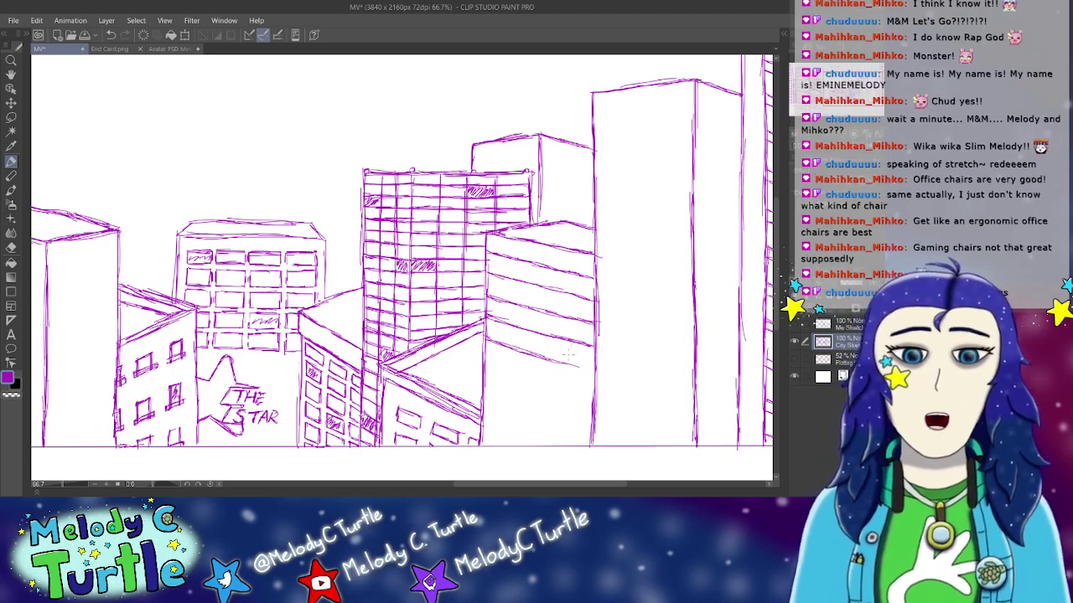
{"action": "left_click_drag", "start_coordinate": [555, 361], "coordinate": [587, 371]}
{"action": "left_click_drag", "start_coordinate": [558, 359], "coordinate": [593, 371]}
{"action": "left_click_drag", "start_coordinate": [568, 359], "coordinate": [585, 368]}
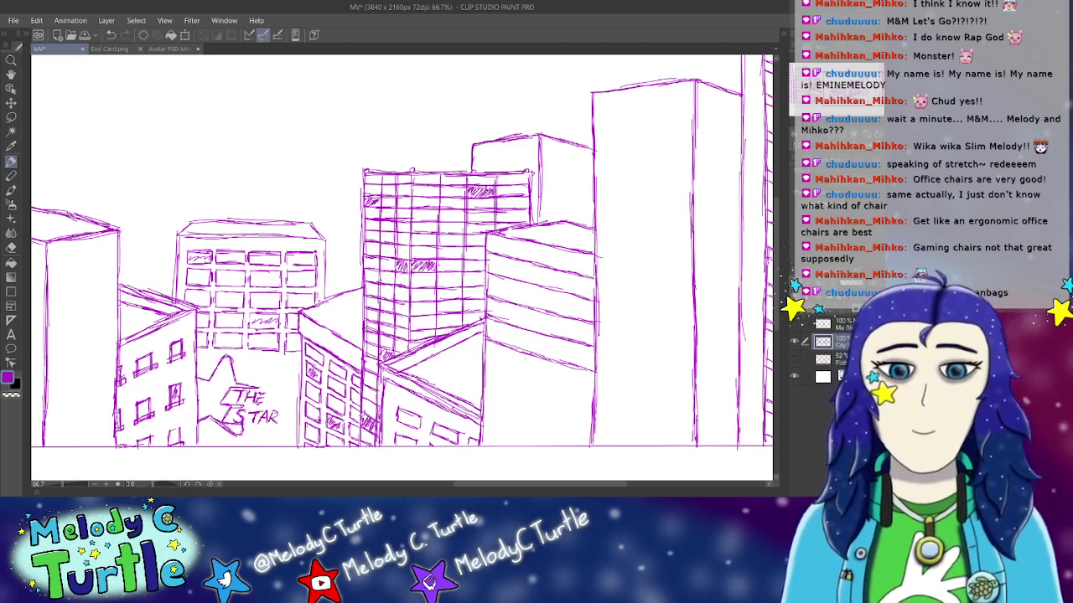
{"action": "left_click_drag", "start_coordinate": [484, 366], "coordinate": [538, 382]}
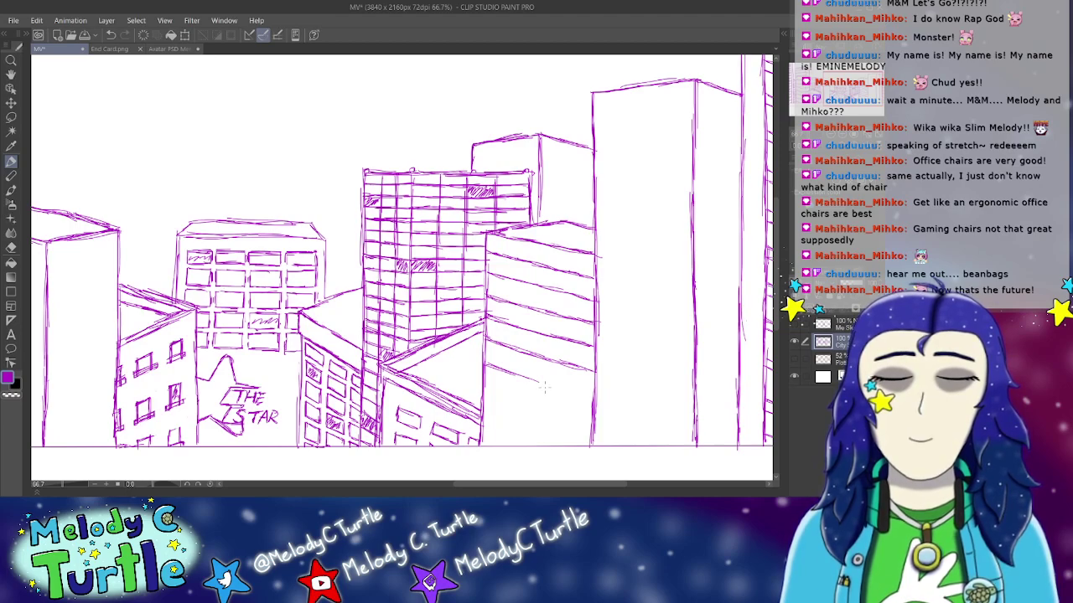
{"action": "left_click_drag", "start_coordinate": [514, 376], "coordinate": [597, 399]}
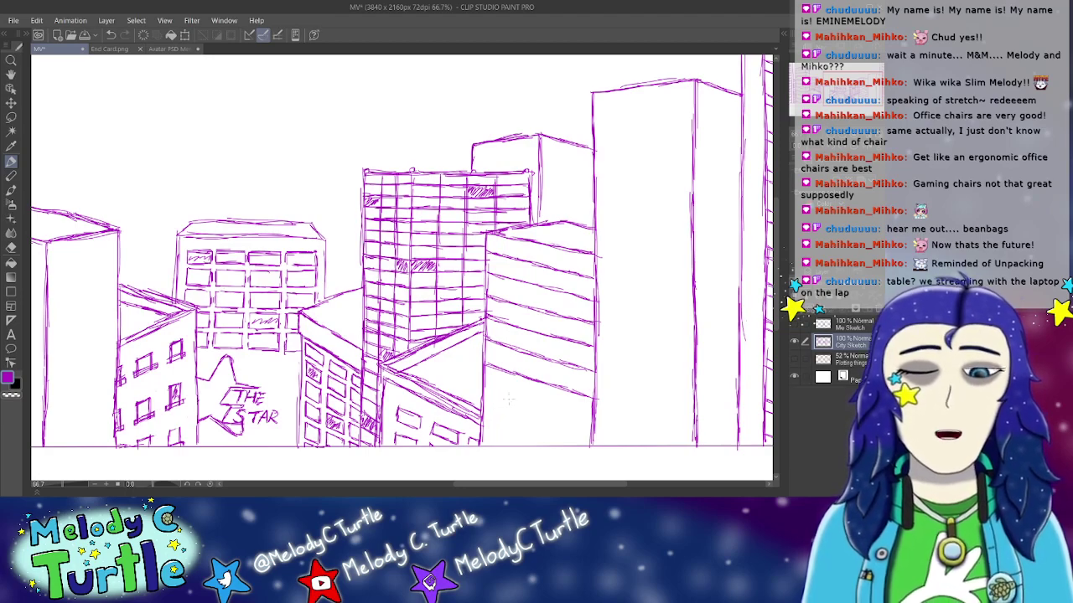
Step: Fill the bottom of that wall with the last slanted floor lines, down to the ground line
{"action": "left_click_drag", "start_coordinate": [482, 388], "coordinate": [593, 423]}
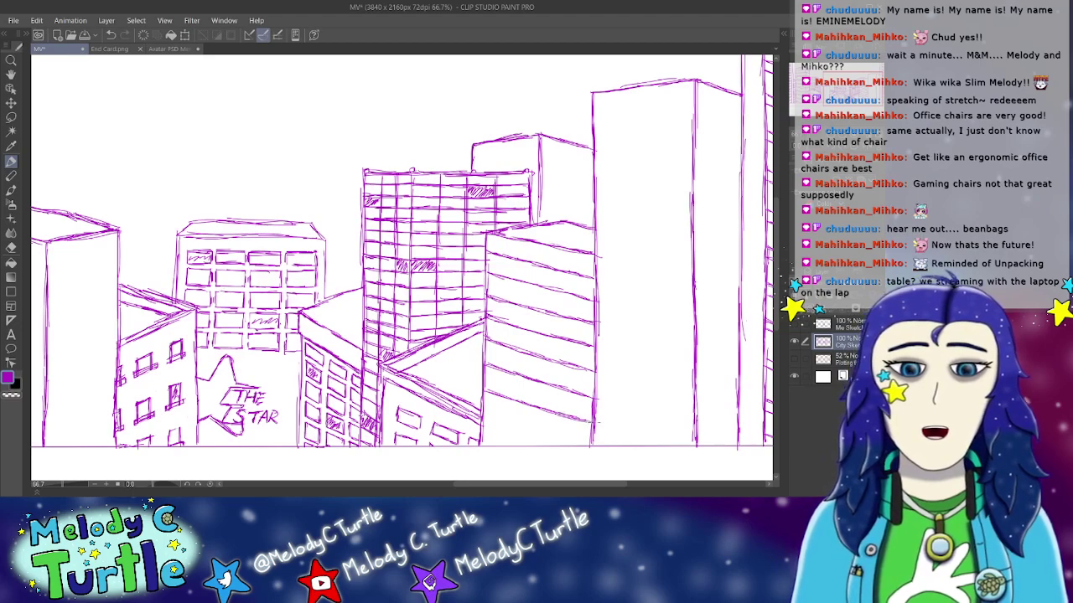
{"action": "mouse_move", "coordinate": [486, 418]}
{"action": "left_mouse_down"}
{"action": "mouse_move", "coordinate": [577, 446]}
{"action": "mouse_move", "coordinate": [567, 446]}
{"action": "left_mouse_up"}
{"action": "left_click_drag", "start_coordinate": [548, 434], "coordinate": [583, 444]}
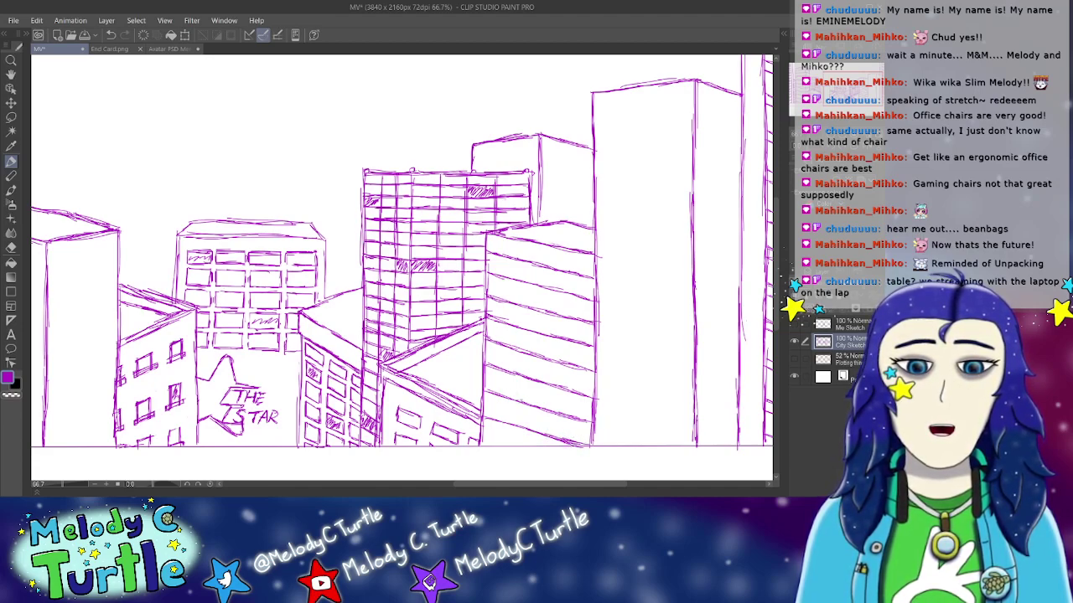
{"action": "left_click_drag", "start_coordinate": [481, 438], "coordinate": [511, 449]}
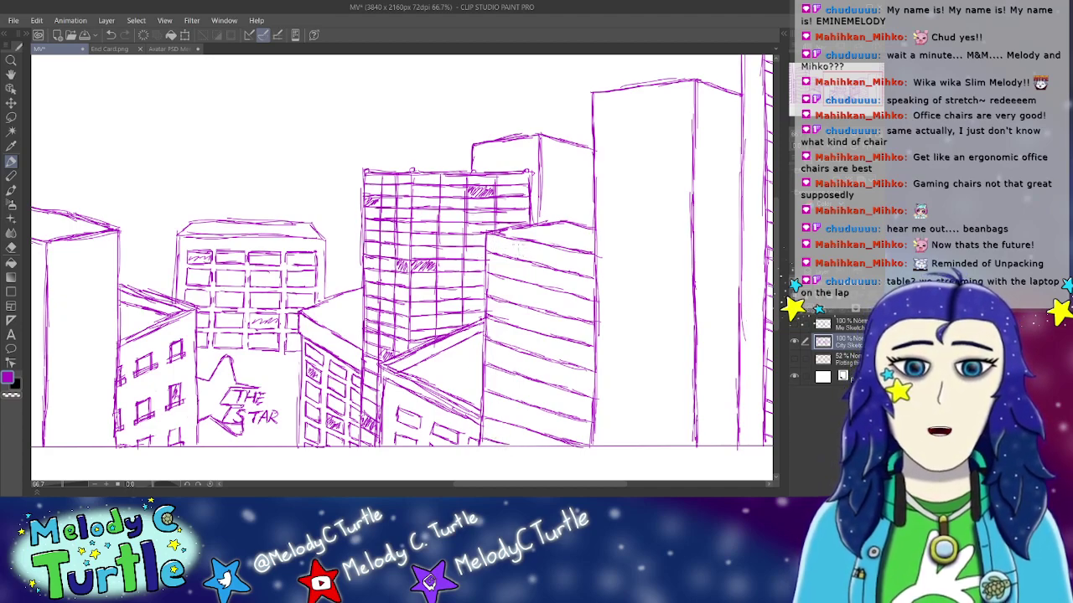
Step: Draw a vertical divider line about a quarter of the way across the striped wall, from its top floor line to the ground
{"action": "left_click_drag", "start_coordinate": [516, 248], "coordinate": [512, 347]}
{"action": "left_click_drag", "start_coordinate": [514, 306], "coordinate": [512, 359]}
{"action": "left_click_drag", "start_coordinate": [515, 315], "coordinate": [514, 346]}
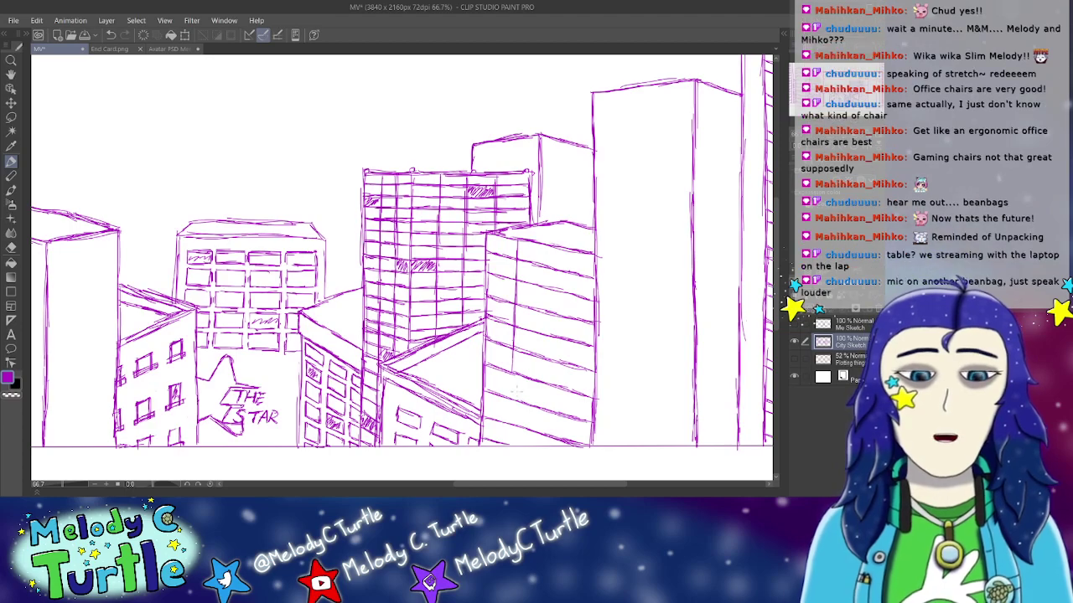
{"action": "left_click_drag", "start_coordinate": [514, 352], "coordinate": [510, 431]}
{"action": "left_click_drag", "start_coordinate": [513, 384], "coordinate": [511, 447]}
{"action": "left_click_drag", "start_coordinate": [512, 404], "coordinate": [511, 431]}
{"action": "left_click_drag", "start_coordinate": [512, 428], "coordinate": [510, 444]}
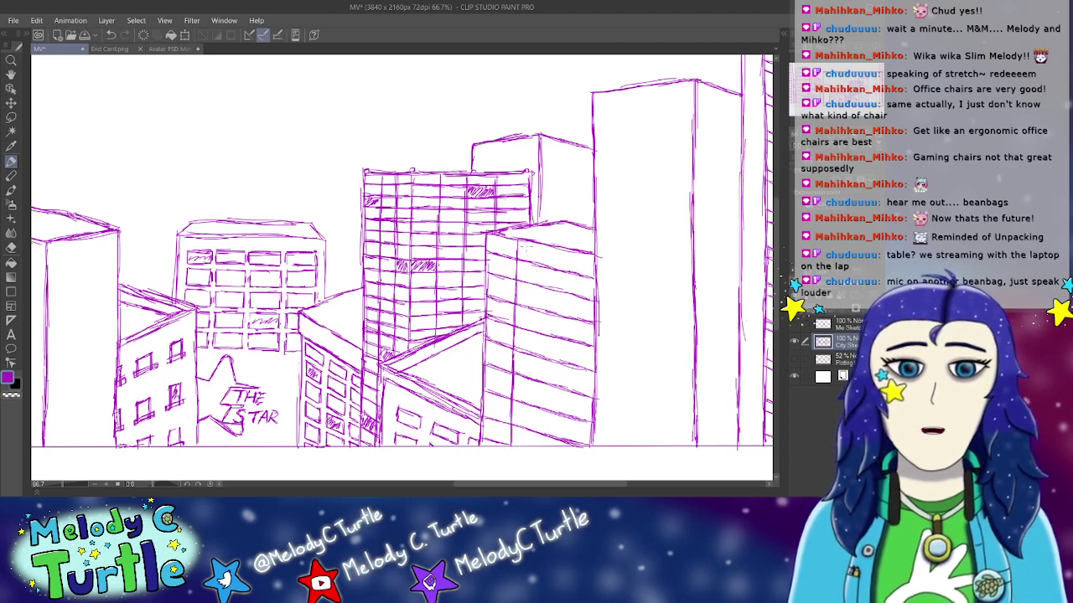
Step: Double that divider with a second vertical line close beside it, running down toward the ground line
{"action": "left_click_drag", "start_coordinate": [524, 245], "coordinate": [521, 345]}
{"action": "left_click_drag", "start_coordinate": [521, 299], "coordinate": [521, 322]}
{"action": "left_click_drag", "start_coordinate": [522, 332], "coordinate": [518, 420]}
{"action": "left_click_drag", "start_coordinate": [520, 380], "coordinate": [520, 426]}
{"action": "left_click_drag", "start_coordinate": [518, 393], "coordinate": [518, 437]}
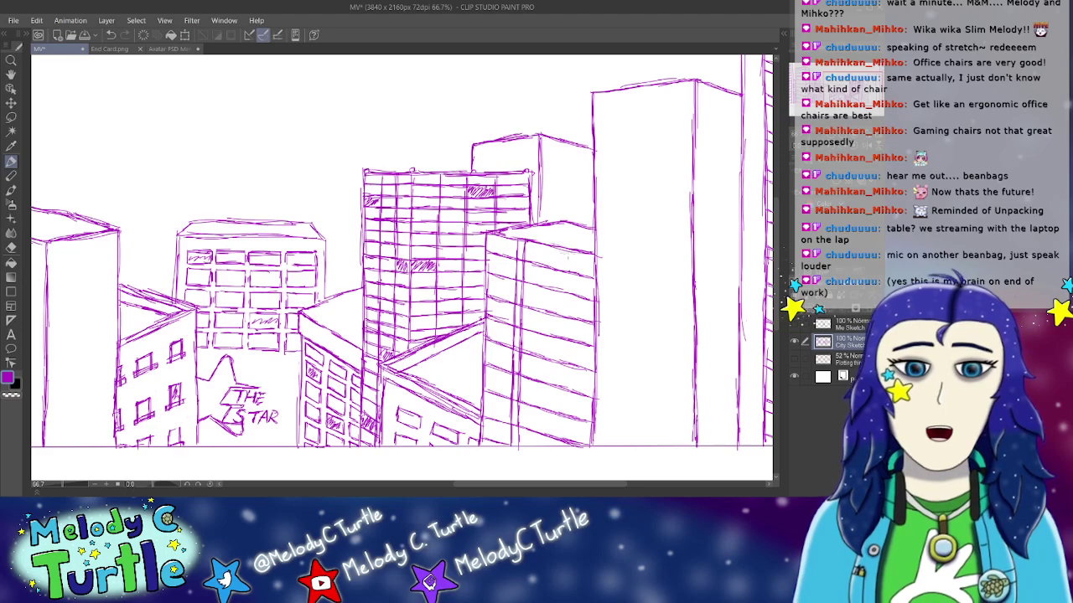
Step: Draw a matching pair of close vertical divider lines near the wall's edge beside the tall plain tower
{"action": "left_click_drag", "start_coordinate": [565, 244], "coordinate": [562, 322]}
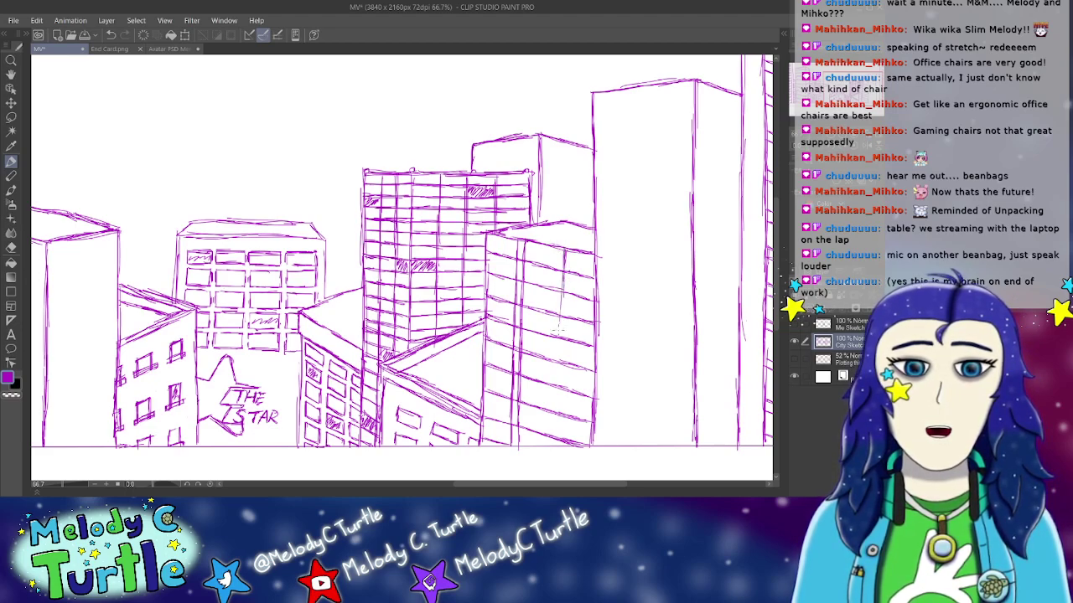
{"action": "left_click_drag", "start_coordinate": [559, 275], "coordinate": [559, 395]}
{"action": "left_click_drag", "start_coordinate": [558, 355], "coordinate": [558, 450]}
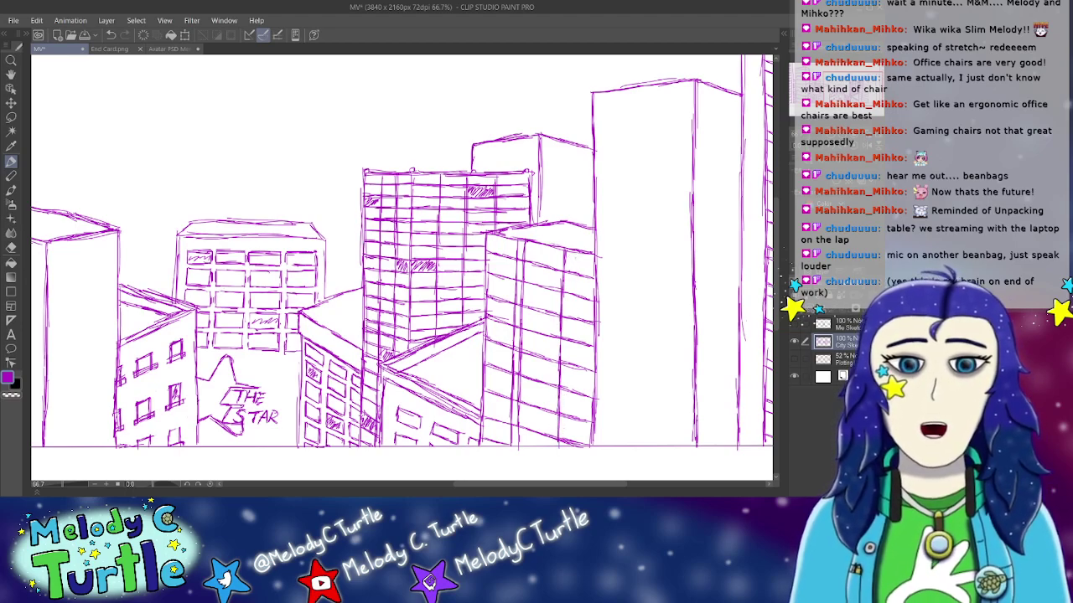
{"action": "left_click_drag", "start_coordinate": [573, 253], "coordinate": [570, 305]}
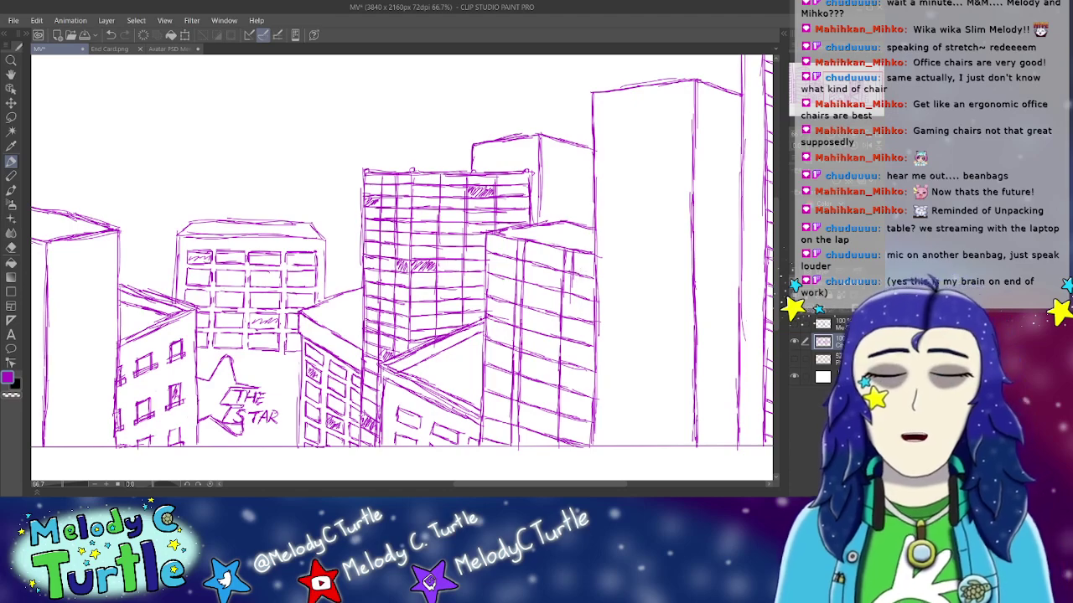
{"action": "left_click_drag", "start_coordinate": [572, 263], "coordinate": [570, 344]}
{"action": "left_click_drag", "start_coordinate": [572, 289], "coordinate": [567, 400]}
{"action": "left_click_drag", "start_coordinate": [566, 356], "coordinate": [568, 409]}
{"action": "left_click_drag", "start_coordinate": [571, 347], "coordinate": [567, 443]}
{"action": "left_click_drag", "start_coordinate": [563, 431], "coordinate": [563, 443]}
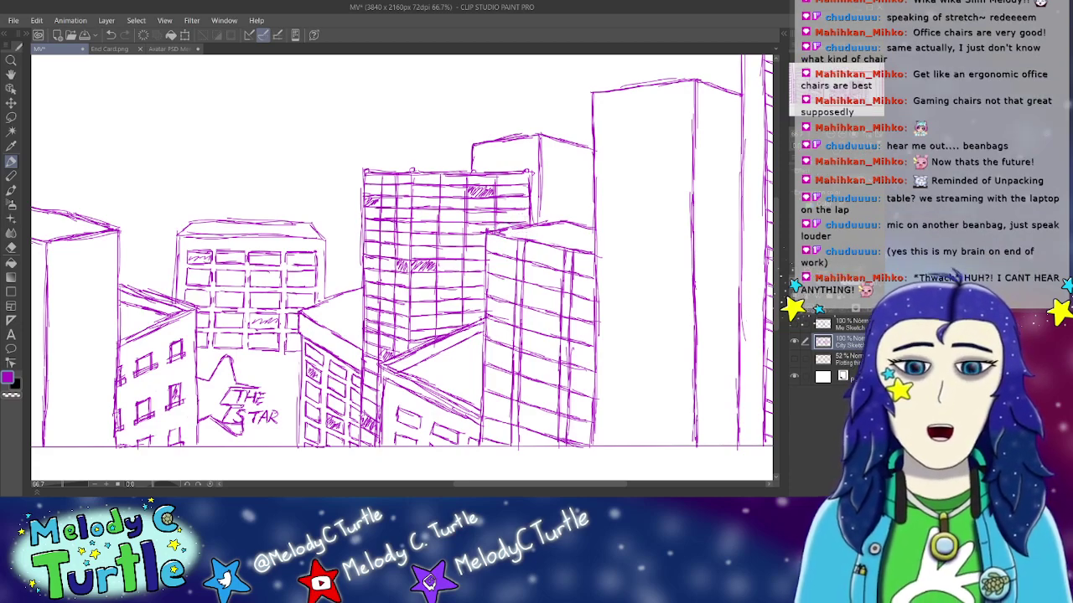
Step: Retrace the front and back roof edges of the striped building with additional lines to thicken its roof outline
{"action": "left_click_drag", "start_coordinate": [494, 226], "coordinate": [595, 253]}
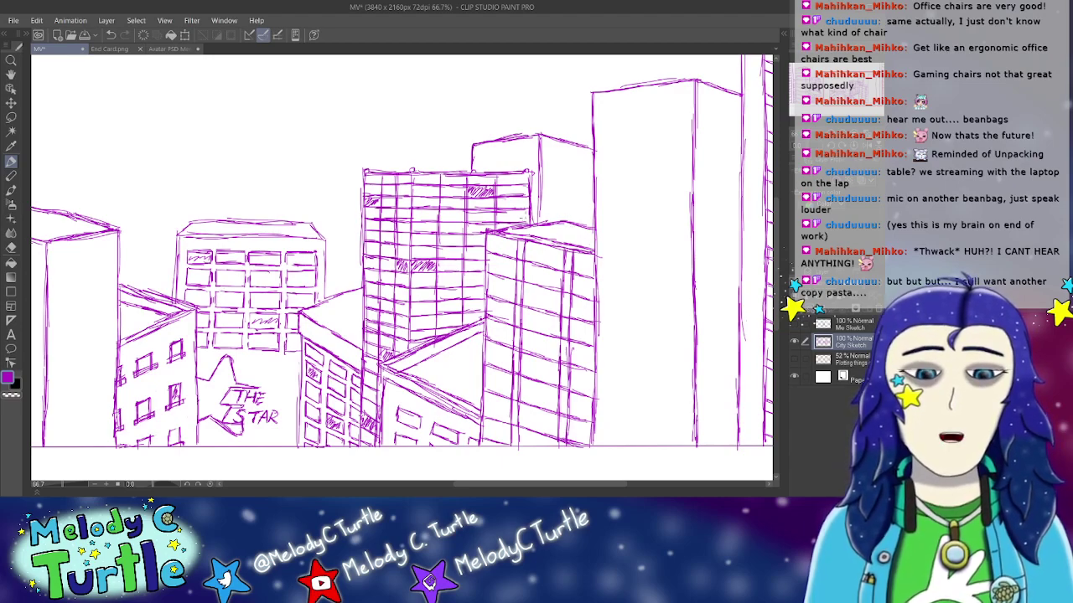
{"action": "left_click_drag", "start_coordinate": [486, 231], "coordinate": [518, 223]}
{"action": "left_click_drag", "start_coordinate": [491, 234], "coordinate": [535, 220]}
{"action": "left_click_drag", "start_coordinate": [523, 223], "coordinate": [573, 211]}
{"action": "mouse_move", "coordinate": [560, 220]}
{"action": "left_mouse_down"}
{"action": "mouse_move", "coordinate": [573, 209]}
{"action": "mouse_move", "coordinate": [590, 218]}
{"action": "left_mouse_up"}
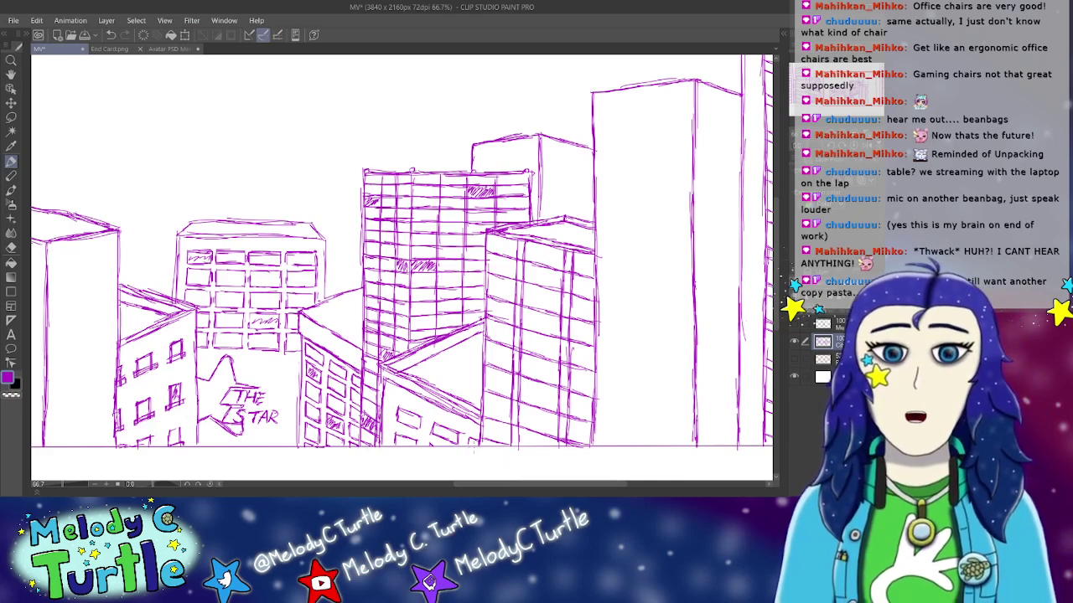
Step: Hatch three window panels on the striped building, two on upper floors and one lower down, and save the drawing
{"action": "mouse_move", "coordinate": [489, 290]}
{"action": "left_mouse_down"}
{"action": "mouse_move", "coordinate": [501, 280]}
{"action": "mouse_move", "coordinate": [560, 297]}
{"action": "left_mouse_up"}
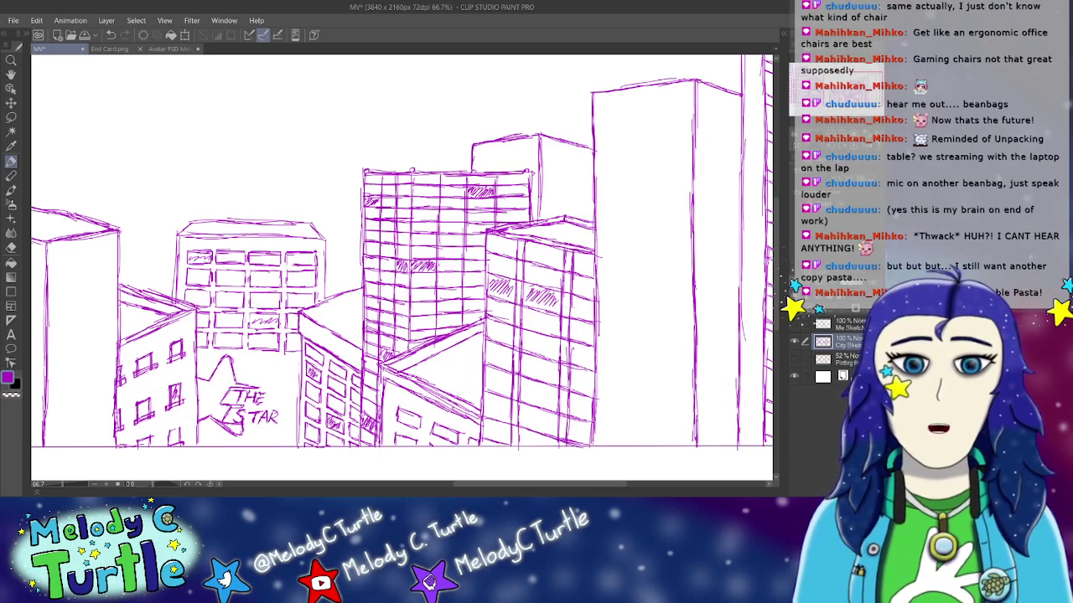
{"action": "left_click_drag", "start_coordinate": [571, 384], "coordinate": [582, 372]}
{"action": "left_click_drag", "start_coordinate": [573, 388], "coordinate": [590, 377]}
{"action": "left_click_drag", "start_coordinate": [580, 391], "coordinate": [595, 383]}
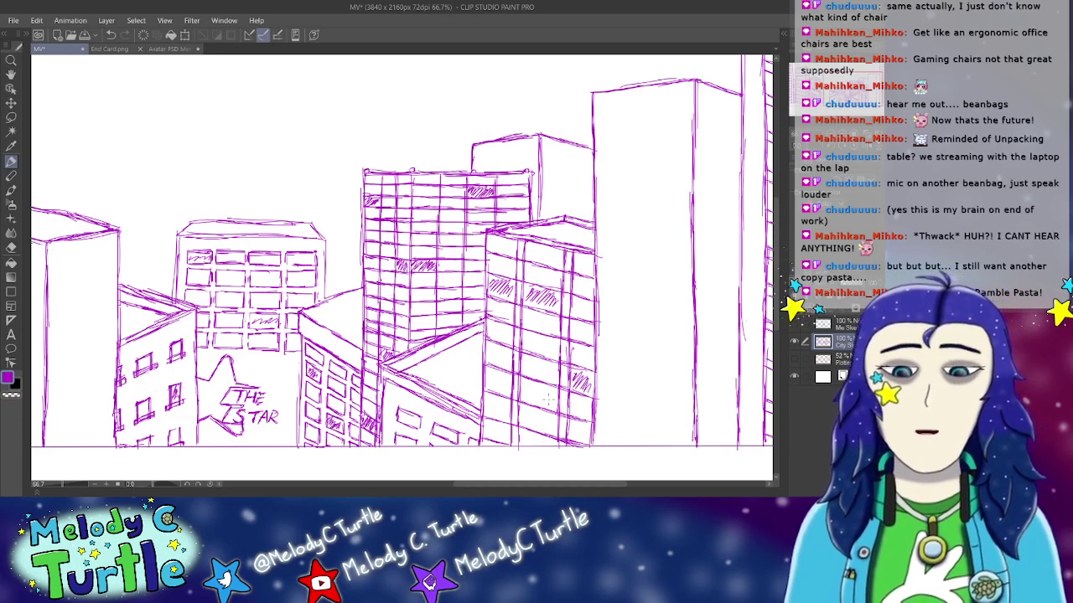
{"action": "key", "text": "ctrl+s"}
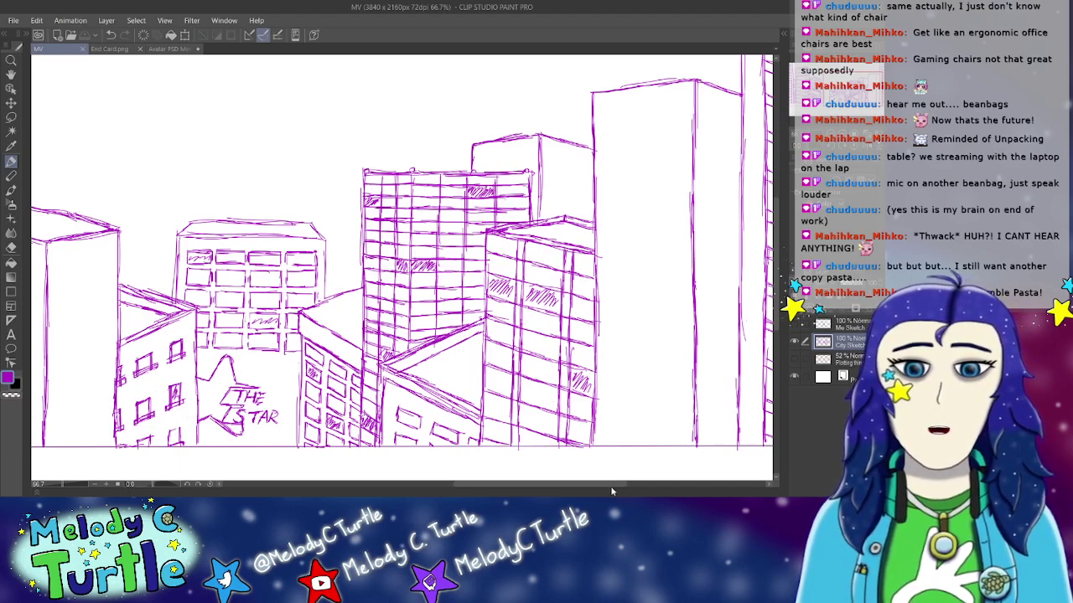
Step: On the blank building beside the balcony building, draw an inset line below the front wall's roof edge and down its corner
{"action": "left_click_drag", "start_coordinate": [574, 484], "coordinate": [440, 480]}
{"action": "left_click_drag", "start_coordinate": [444, 480], "coordinate": [460, 479]}
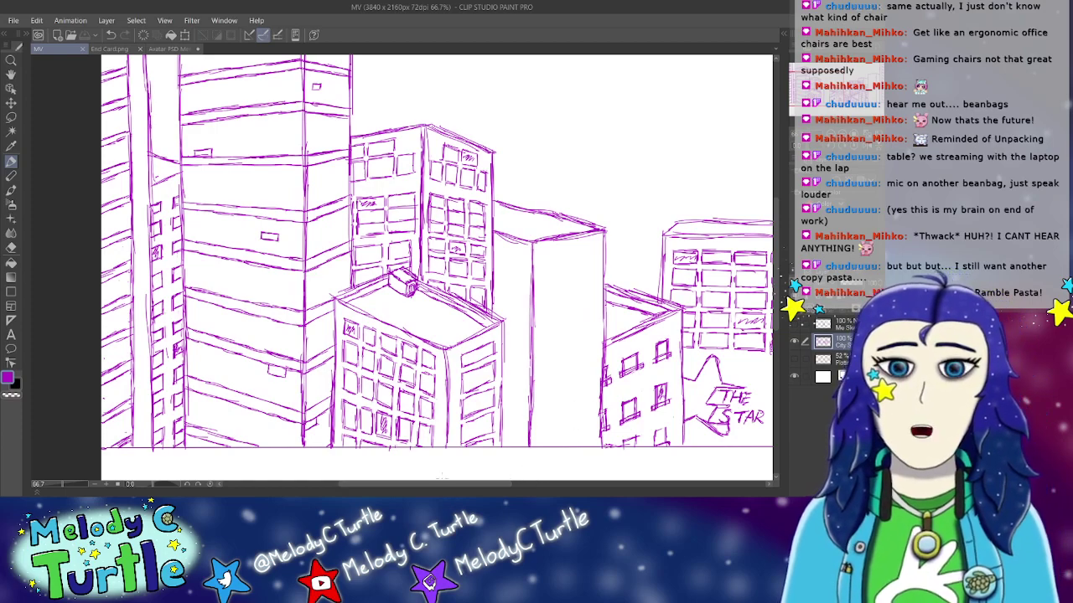
{"action": "mouse_move", "coordinate": [446, 483]}
{"action": "left_mouse_down"}
{"action": "mouse_move", "coordinate": [541, 494]}
{"action": "mouse_move", "coordinate": [592, 486]}
{"action": "mouse_move", "coordinate": [569, 495]}
{"action": "mouse_move", "coordinate": [493, 485]}
{"action": "mouse_move", "coordinate": [532, 486]}
{"action": "left_mouse_up"}
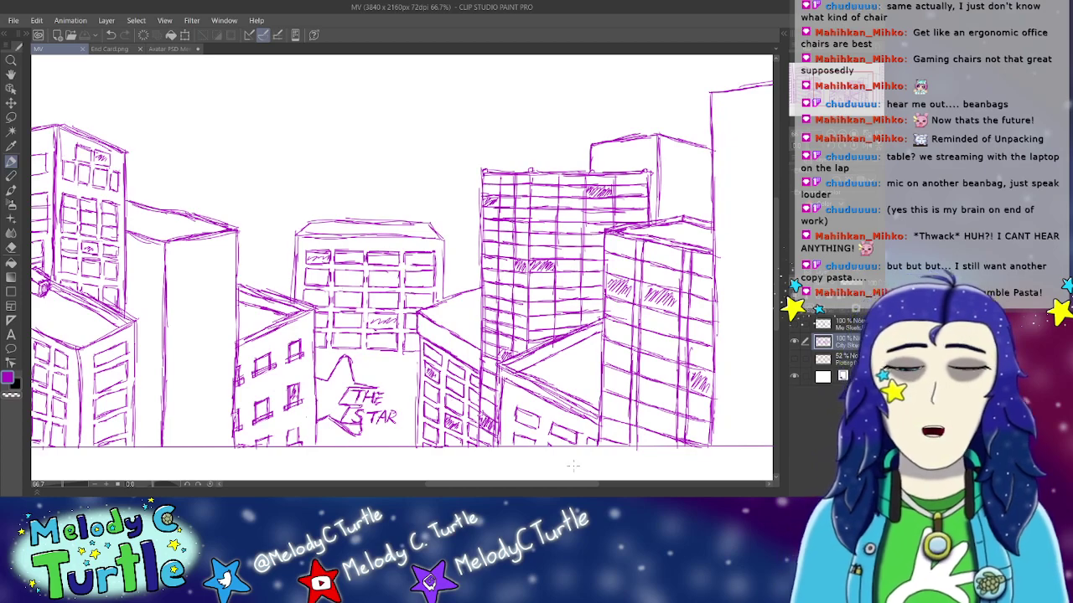
{"action": "left_click_drag", "start_coordinate": [544, 485], "coordinate": [498, 486]}
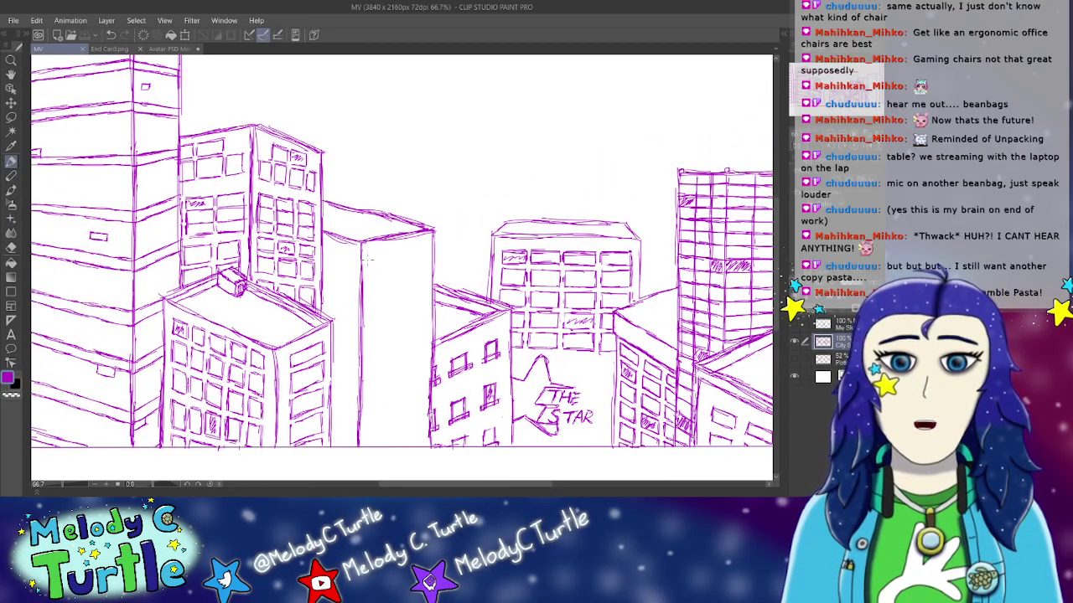
{"action": "mouse_move", "coordinate": [366, 248]}
{"action": "left_mouse_down"}
{"action": "mouse_move", "coordinate": [366, 264]}
{"action": "mouse_move", "coordinate": [389, 243]}
{"action": "mouse_move", "coordinate": [419, 239]}
{"action": "mouse_move", "coordinate": [429, 253]}
{"action": "left_mouse_up"}
{"action": "mouse_move", "coordinate": [430, 239]}
{"action": "left_mouse_down"}
{"action": "mouse_move", "coordinate": [425, 261]}
{"action": "mouse_move", "coordinate": [369, 306]}
{"action": "left_mouse_up"}
{"action": "left_click_drag", "start_coordinate": [367, 265], "coordinate": [368, 376]}
{"action": "left_click_drag", "start_coordinate": [369, 329], "coordinate": [369, 397]}
{"action": "left_click_drag", "start_coordinate": [369, 354], "coordinate": [367, 434]}
{"action": "left_click_drag", "start_coordinate": [367, 387], "coordinate": [367, 444]}
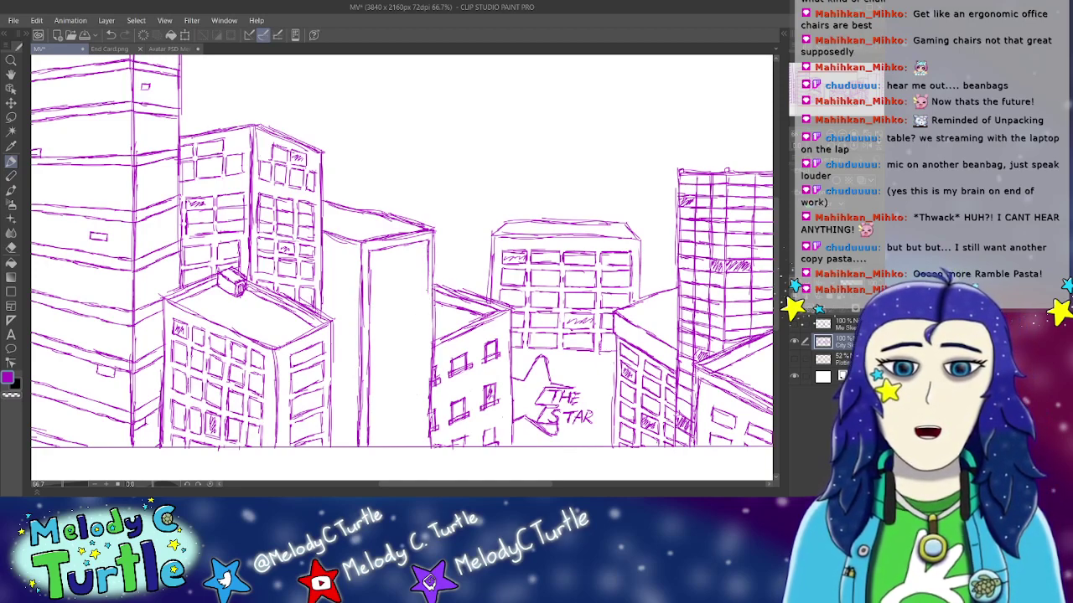
Step: Draw the inset line down the opposite edge of that front wall, next to the balcony building, to the ground
{"action": "left_click_drag", "start_coordinate": [429, 291], "coordinate": [428, 310]}
{"action": "left_click_drag", "start_coordinate": [426, 270], "coordinate": [427, 344]}
{"action": "left_click_drag", "start_coordinate": [429, 292], "coordinate": [426, 354]}
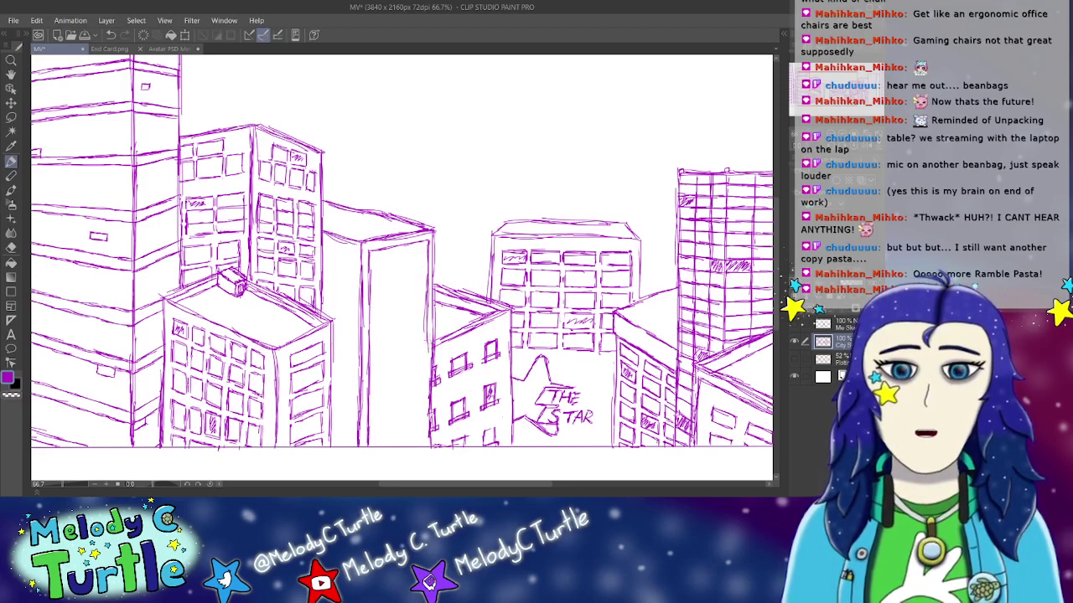
{"action": "left_click_drag", "start_coordinate": [429, 342], "coordinate": [426, 372]}
{"action": "left_click_drag", "start_coordinate": [426, 322], "coordinate": [424, 392]}
{"action": "left_click_drag", "start_coordinate": [427, 347], "coordinate": [426, 408]}
{"action": "left_click_drag", "start_coordinate": [426, 365], "coordinate": [422, 441]}
{"action": "left_click_drag", "start_coordinate": [423, 382], "coordinate": [421, 446]}
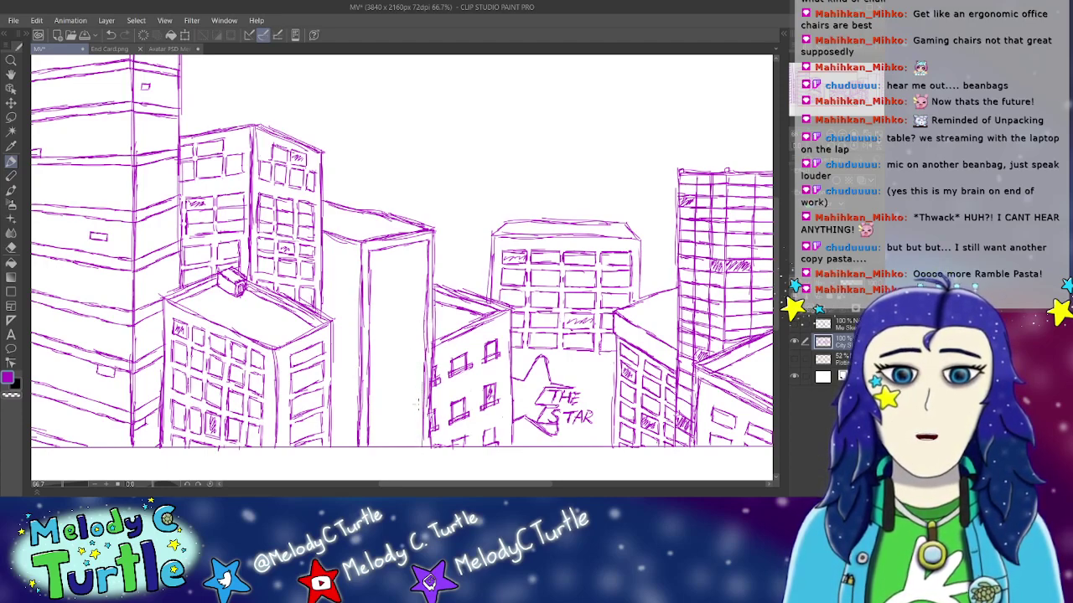
Step: Add an inset line to the same building's narrow side wall, below its roof edge and down beside the shared corner
{"action": "mouse_move", "coordinate": [321, 237]}
{"action": "left_mouse_down"}
{"action": "mouse_move", "coordinate": [355, 251]}
{"action": "mouse_move", "coordinate": [356, 298]}
{"action": "left_mouse_up"}
{"action": "left_click_drag", "start_coordinate": [357, 253], "coordinate": [355, 323]}
{"action": "left_click_drag", "start_coordinate": [357, 274], "coordinate": [352, 328]}
{"action": "left_click_drag", "start_coordinate": [358, 300], "coordinate": [357, 342]}
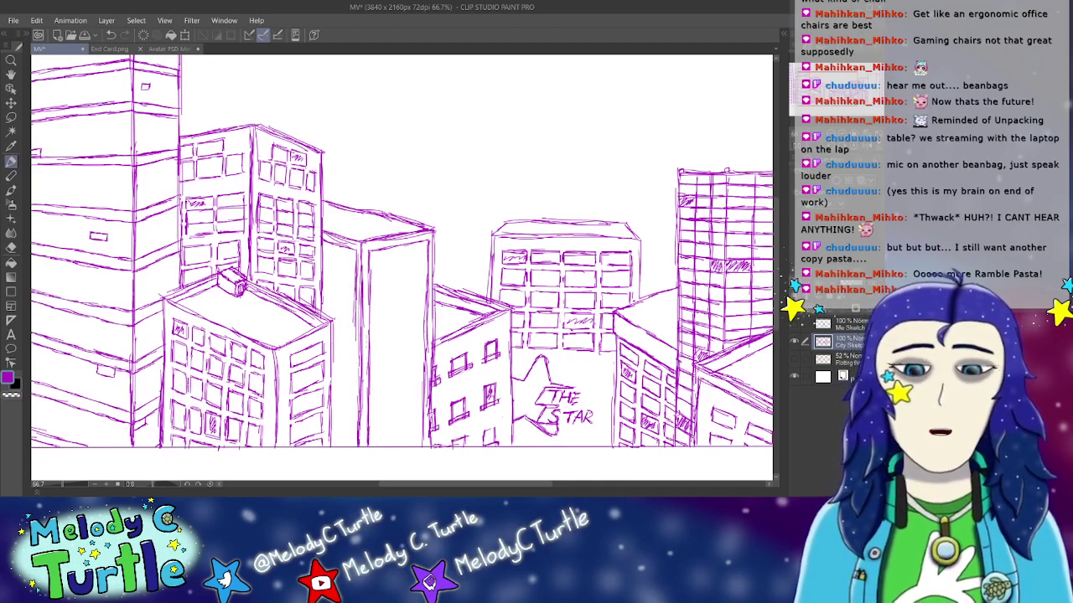
{"action": "left_click_drag", "start_coordinate": [354, 340], "coordinate": [355, 364]}
{"action": "left_click_drag", "start_coordinate": [354, 325], "coordinate": [355, 438]}
{"action": "left_click_drag", "start_coordinate": [354, 389], "coordinate": [353, 428]}
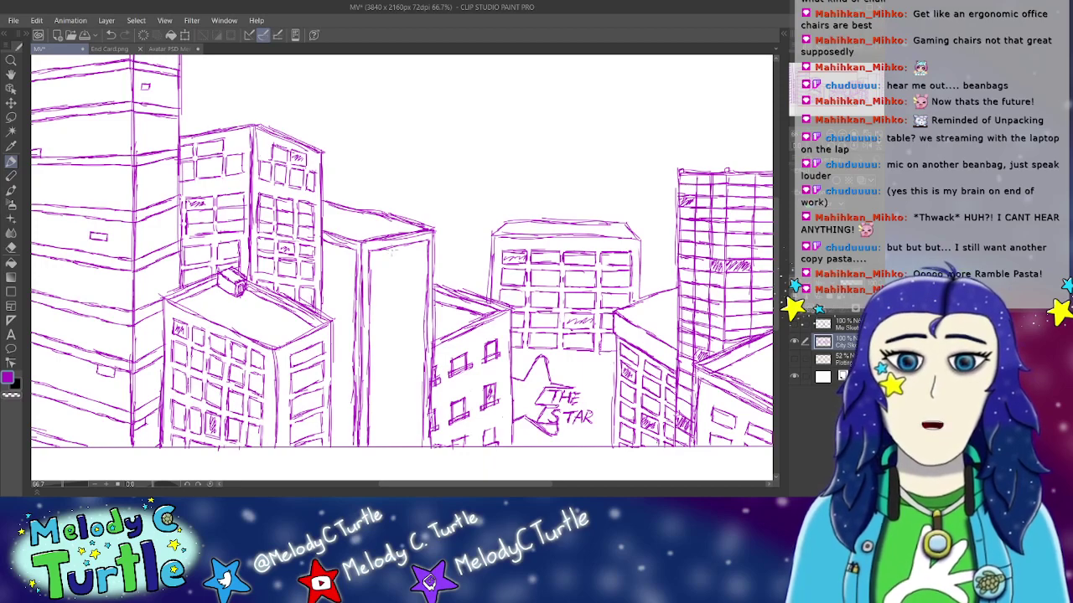
Step: Draw a vertical panel line about a third of the way across the framed front wall, down to the ground line
{"action": "mouse_move", "coordinate": [387, 248]}
{"action": "left_mouse_down"}
{"action": "mouse_move", "coordinate": [389, 302]}
{"action": "mouse_move", "coordinate": [387, 271]}
{"action": "left_mouse_up"}
{"action": "left_click_drag", "start_coordinate": [388, 272], "coordinate": [382, 342]}
{"action": "left_click_drag", "start_coordinate": [388, 302], "coordinate": [387, 393]}
{"action": "left_click_drag", "start_coordinate": [387, 336], "coordinate": [388, 446]}
{"action": "left_click_drag", "start_coordinate": [388, 387], "coordinate": [388, 439]}
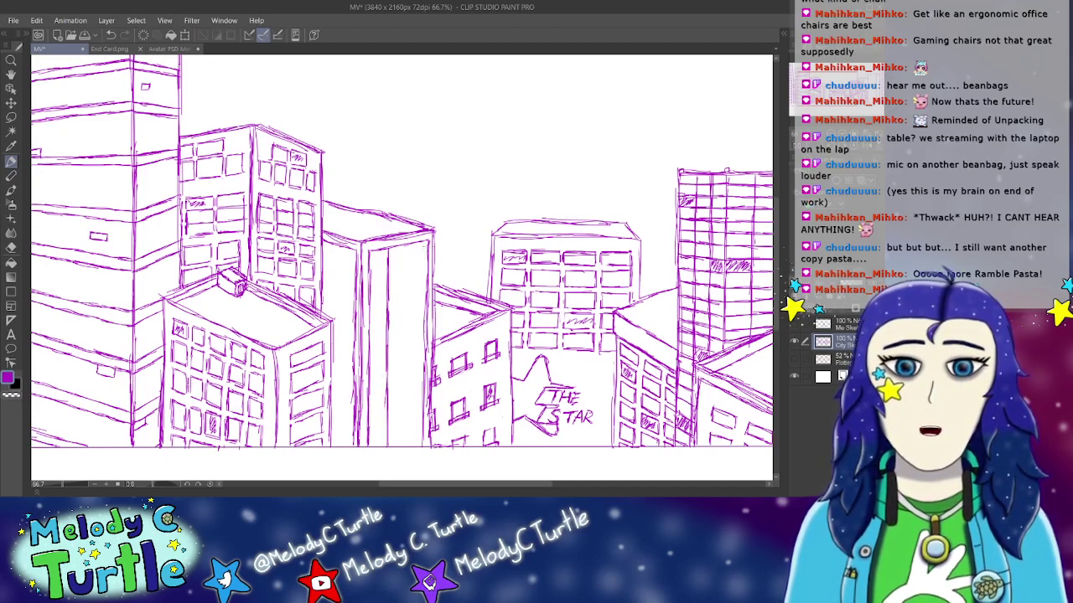
Step: Draw a second vertical panel line about two thirds of the way across the framed front wall, nearly to the ground
{"action": "left_click_drag", "start_coordinate": [409, 246], "coordinate": [409, 288]}
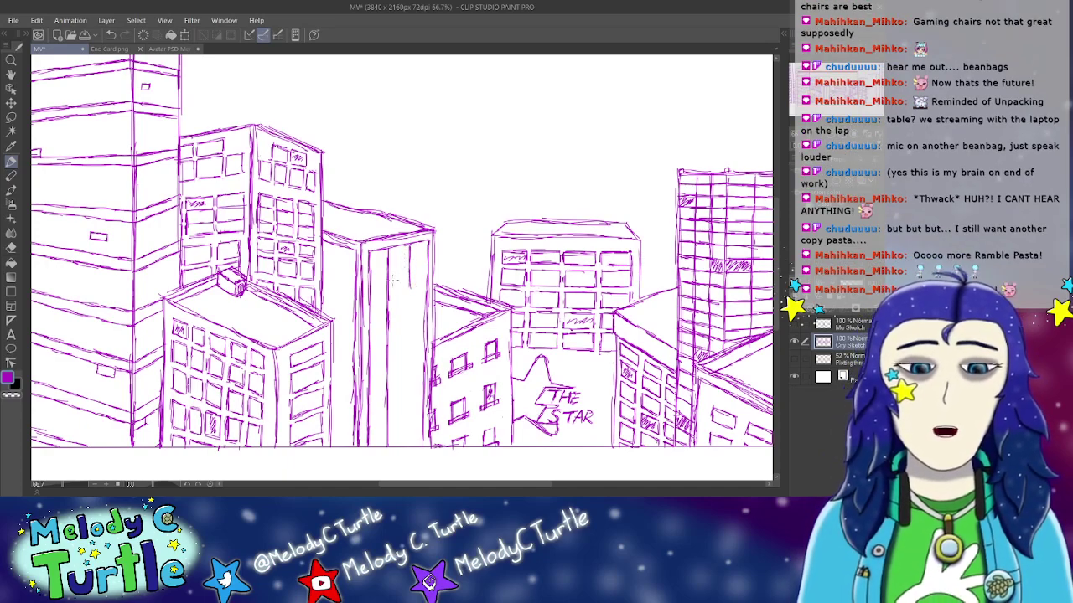
{"action": "left_click_drag", "start_coordinate": [409, 265], "coordinate": [410, 327]}
{"action": "left_click_drag", "start_coordinate": [409, 288], "coordinate": [409, 377]}
{"action": "left_click_drag", "start_coordinate": [408, 338], "coordinate": [408, 394]}
{"action": "left_click_drag", "start_coordinate": [409, 382], "coordinate": [409, 419]}
{"action": "left_click_drag", "start_coordinate": [407, 342], "coordinate": [407, 361]}
{"action": "left_click_drag", "start_coordinate": [407, 357], "coordinate": [404, 436]}
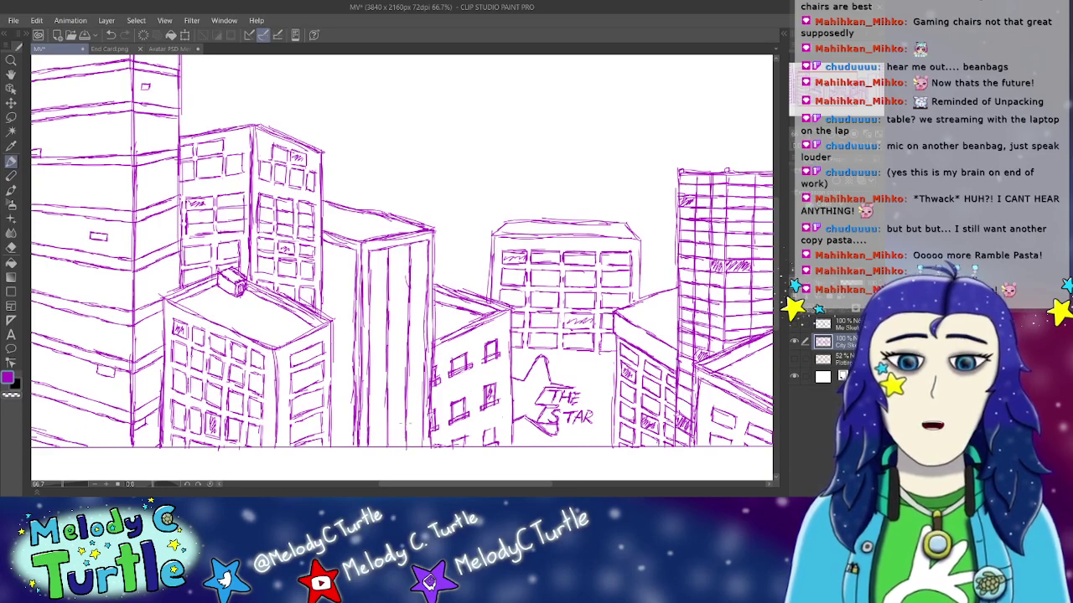
Step: Draw an inset line down the far edge of the panelled building's narrow side wall, beside the taller neighbouring building
{"action": "left_click_drag", "start_coordinate": [326, 243], "coordinate": [325, 272]}
{"action": "left_click_drag", "start_coordinate": [327, 275], "coordinate": [326, 302]}
{"action": "left_click_drag", "start_coordinate": [328, 252], "coordinate": [328, 273]}
{"action": "left_click_drag", "start_coordinate": [327, 285], "coordinate": [327, 315]}
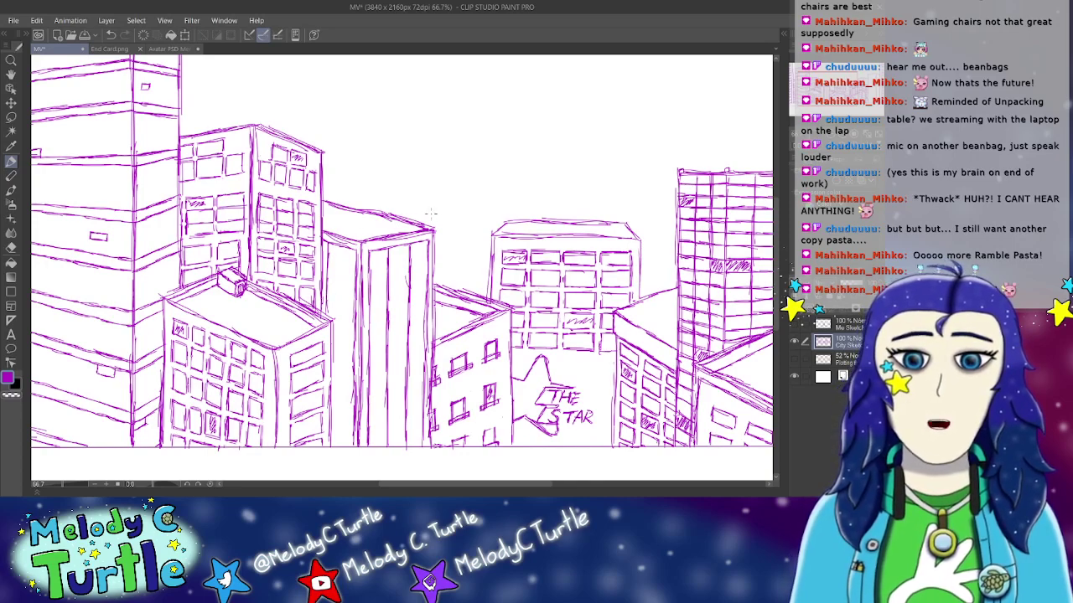
Step: Add the first two pairs of slanted floor lines across the upper part of the framed front wall's panels
{"action": "left_click_drag", "start_coordinate": [416, 236], "coordinate": [430, 228]}
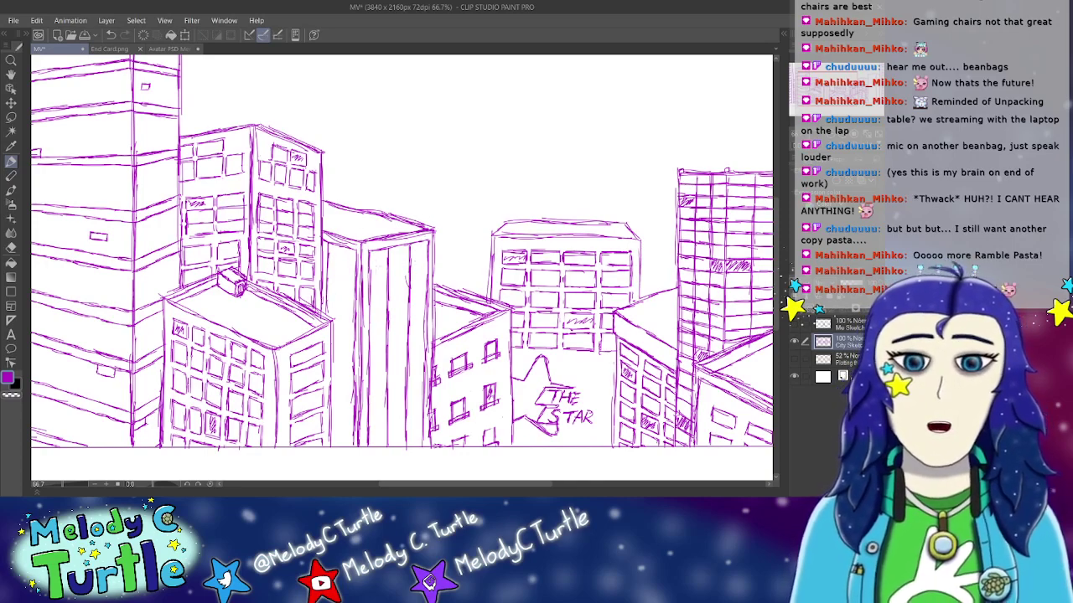
{"action": "left_click_drag", "start_coordinate": [373, 265], "coordinate": [426, 256]}
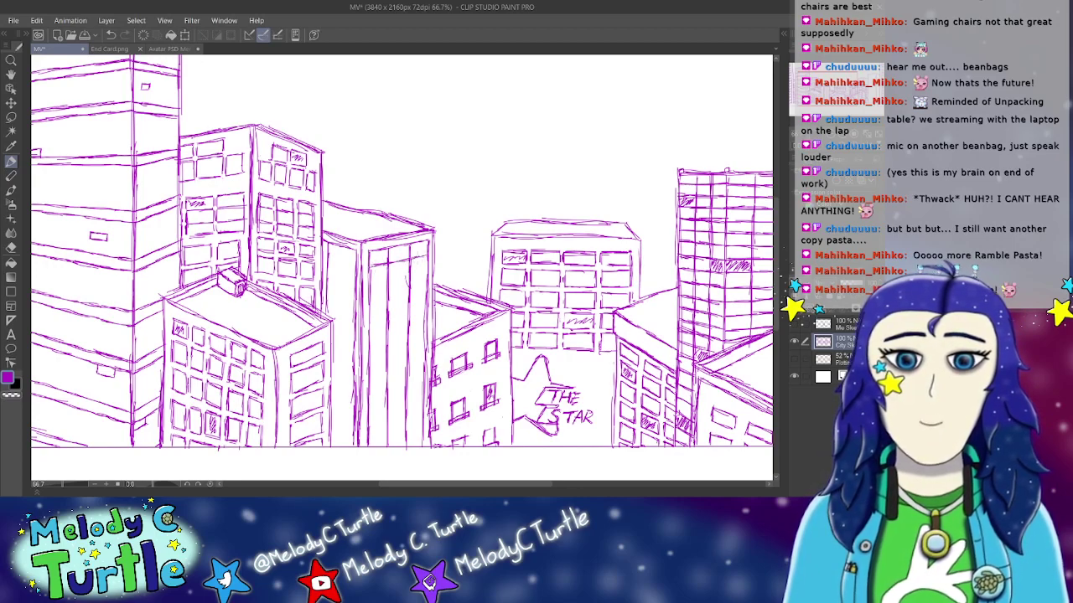
{"action": "left_click_drag", "start_coordinate": [371, 275], "coordinate": [427, 262]}
{"action": "left_click_drag", "start_coordinate": [414, 265], "coordinate": [429, 257]}
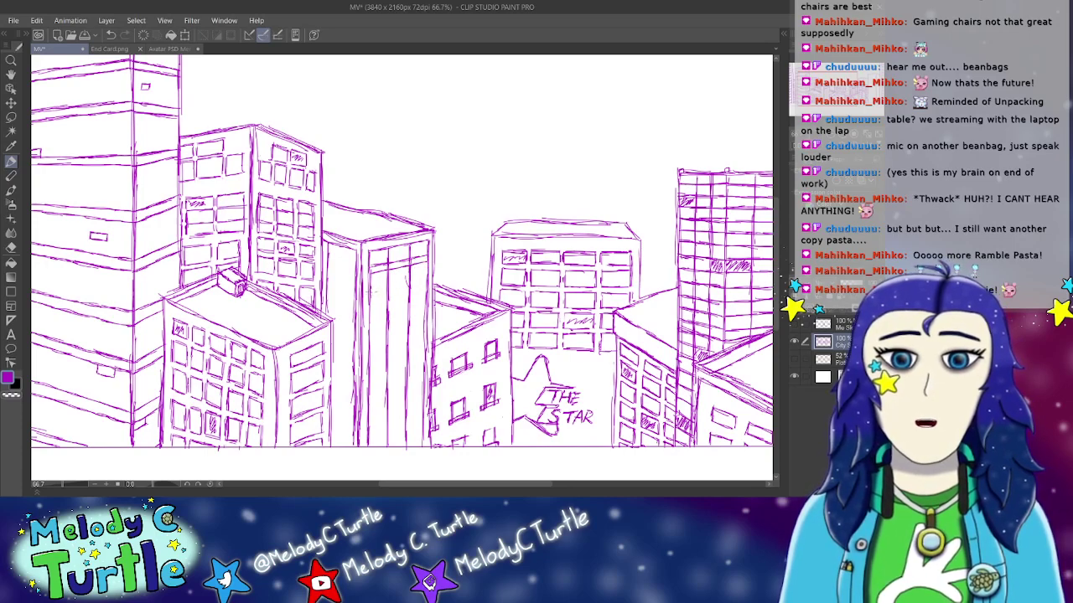
{"action": "left_click_drag", "start_coordinate": [370, 293], "coordinate": [433, 279]}
{"action": "left_click_drag", "start_coordinate": [369, 301], "coordinate": [428, 285]}
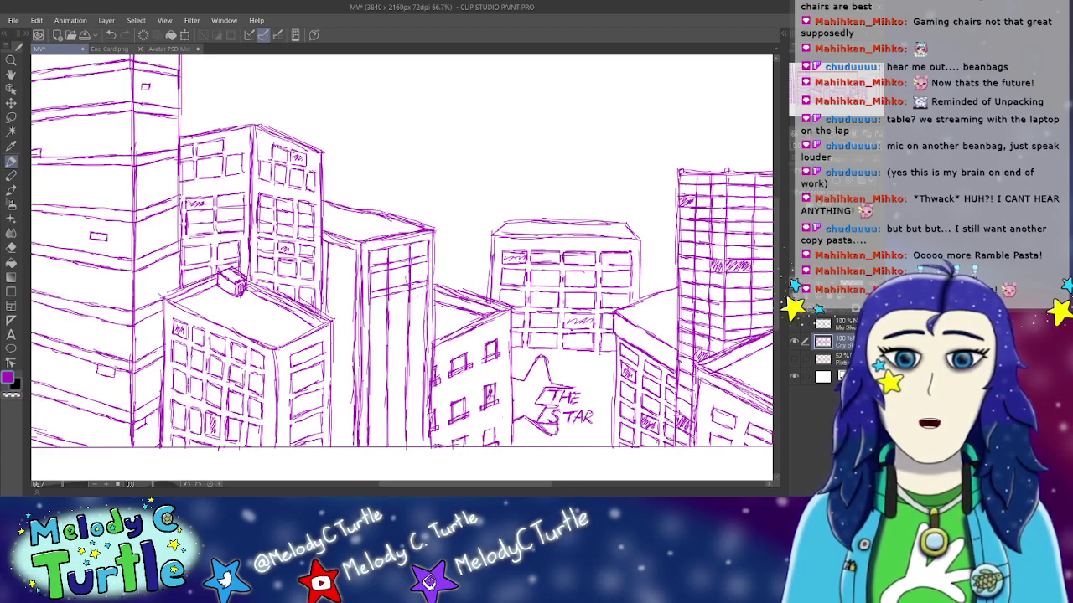
Step: Continue the paired floor lines down the front wall across all three panels, following the same slant
{"action": "left_click_drag", "start_coordinate": [369, 323], "coordinate": [419, 304]}
{"action": "left_click_drag", "start_coordinate": [406, 310], "coordinate": [426, 303]}
{"action": "left_click_drag", "start_coordinate": [370, 327], "coordinate": [418, 312]}
{"action": "mouse_move", "coordinate": [392, 320]}
{"action": "left_mouse_down"}
{"action": "mouse_move", "coordinate": [424, 305]}
{"action": "mouse_move", "coordinate": [419, 316]}
{"action": "left_mouse_up"}
{"action": "mouse_move", "coordinate": [410, 319]}
{"action": "left_mouse_down"}
{"action": "mouse_move", "coordinate": [424, 307]}
{"action": "mouse_move", "coordinate": [416, 328]}
{"action": "mouse_move", "coordinate": [382, 340]}
{"action": "left_mouse_up"}
{"action": "left_click_drag", "start_coordinate": [374, 346], "coordinate": [389, 335]}
{"action": "left_click_drag", "start_coordinate": [389, 340], "coordinate": [426, 328]}
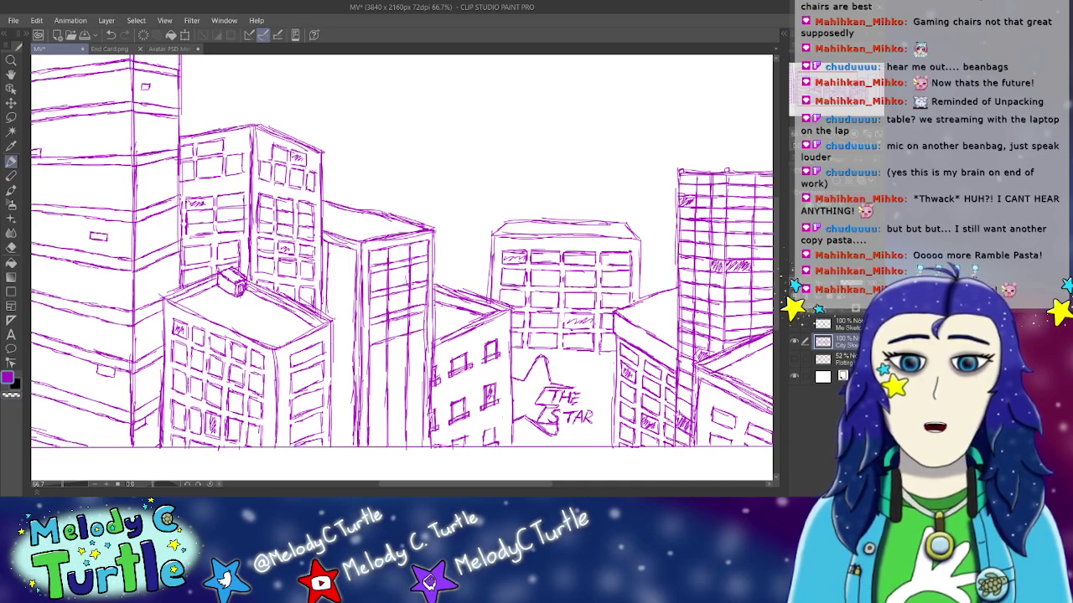
{"action": "left_click_drag", "start_coordinate": [369, 352], "coordinate": [425, 335]}
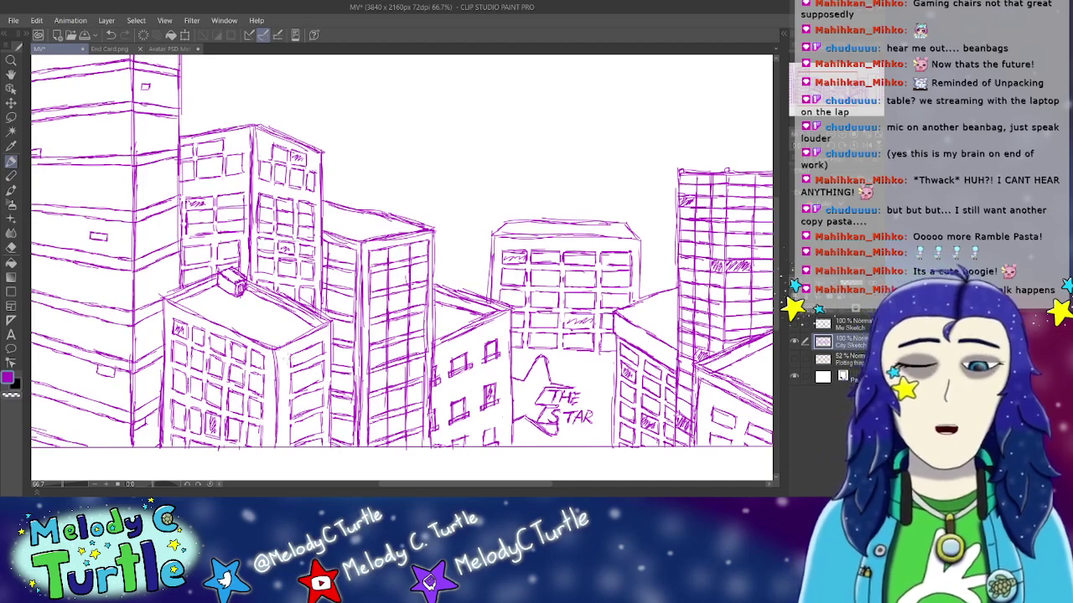
Step: Erase the panel-line segments crossing the narrow floor bands on the front wall, leaving separate windows
{"action": "left_click", "coordinate": [11, 248]}
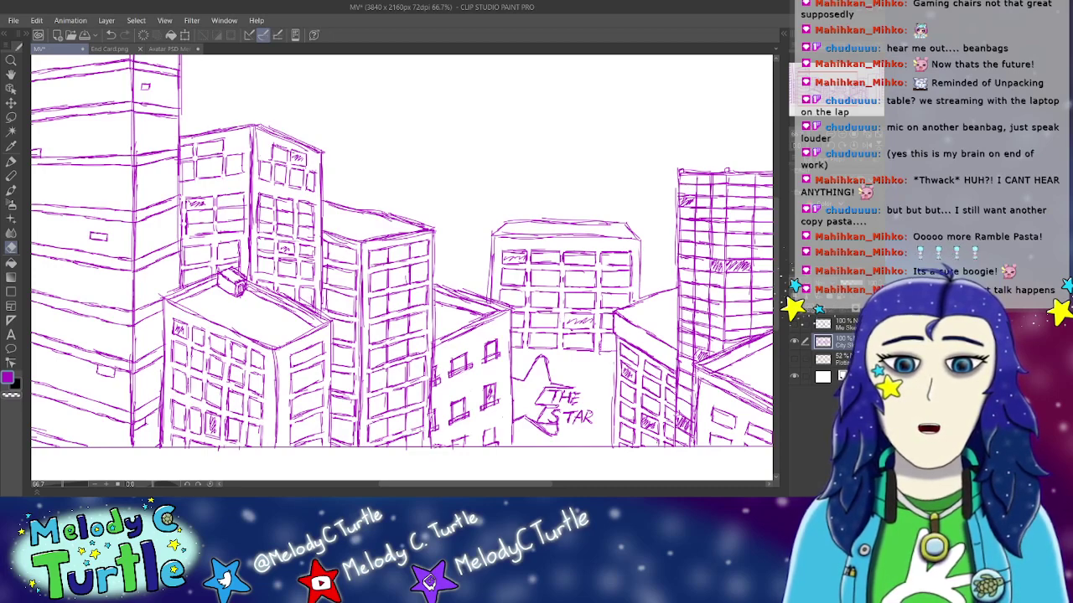
{"action": "left_click", "coordinate": [11, 160]}
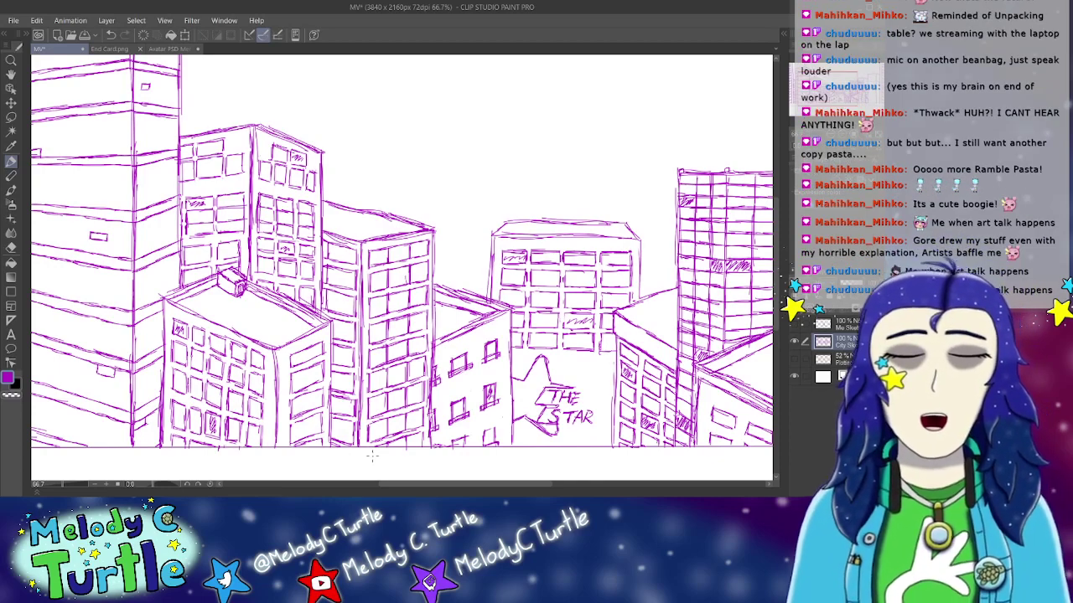
Step: Hatch a top corner window and a lower window on the front wall, plus one window on the side wall
{"action": "mouse_move", "coordinate": [482, 485]}
{"action": "left_mouse_down"}
{"action": "mouse_move", "coordinate": [458, 481]}
{"action": "mouse_move", "coordinate": [486, 483]}
{"action": "left_mouse_up"}
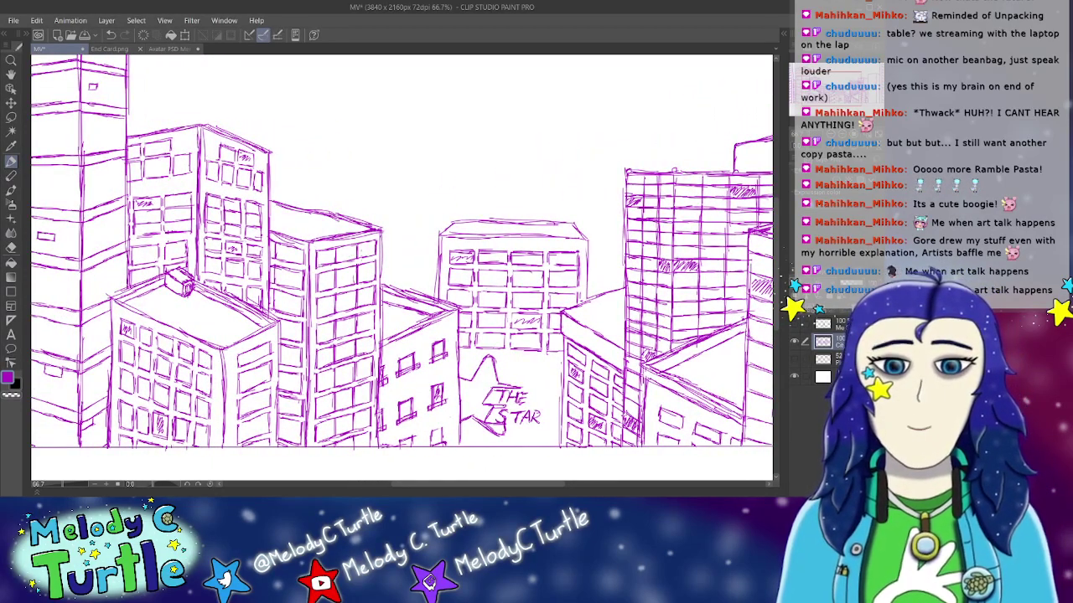
{"action": "mouse_move", "coordinate": [359, 253]}
{"action": "left_mouse_down"}
{"action": "mouse_move", "coordinate": [369, 244]}
{"action": "mouse_move", "coordinate": [376, 255]}
{"action": "left_mouse_up"}
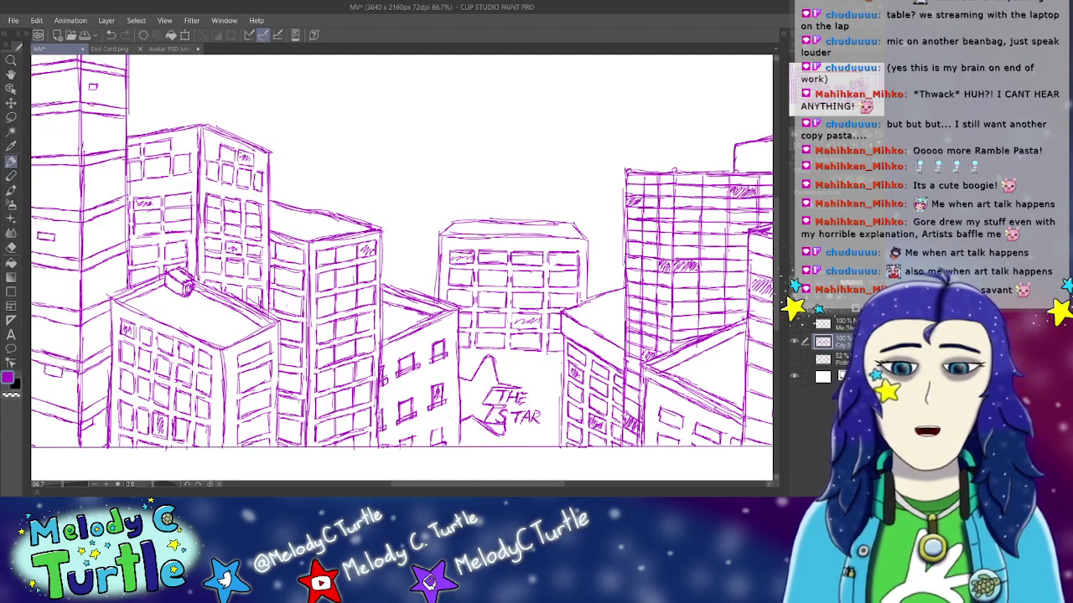
{"action": "mouse_move", "coordinate": [272, 293]}
{"action": "left_mouse_down"}
{"action": "mouse_move", "coordinate": [293, 312]}
{"action": "mouse_move", "coordinate": [299, 302]}
{"action": "left_mouse_up"}
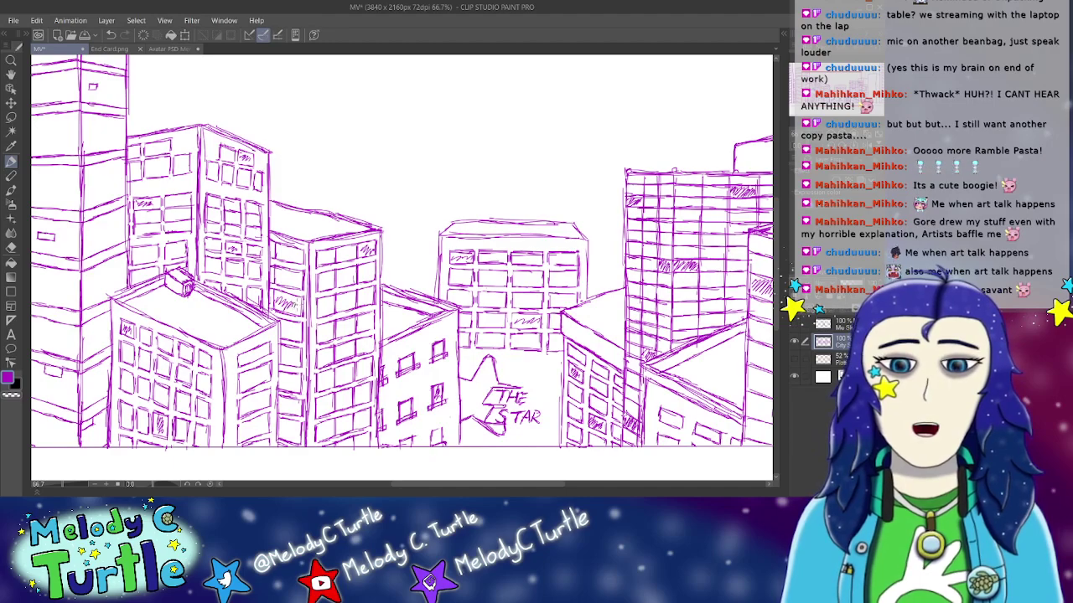
{"action": "mouse_move", "coordinate": [319, 374]}
{"action": "left_mouse_down"}
{"action": "mouse_move", "coordinate": [329, 387]}
{"action": "mouse_move", "coordinate": [330, 372]}
{"action": "left_mouse_up"}
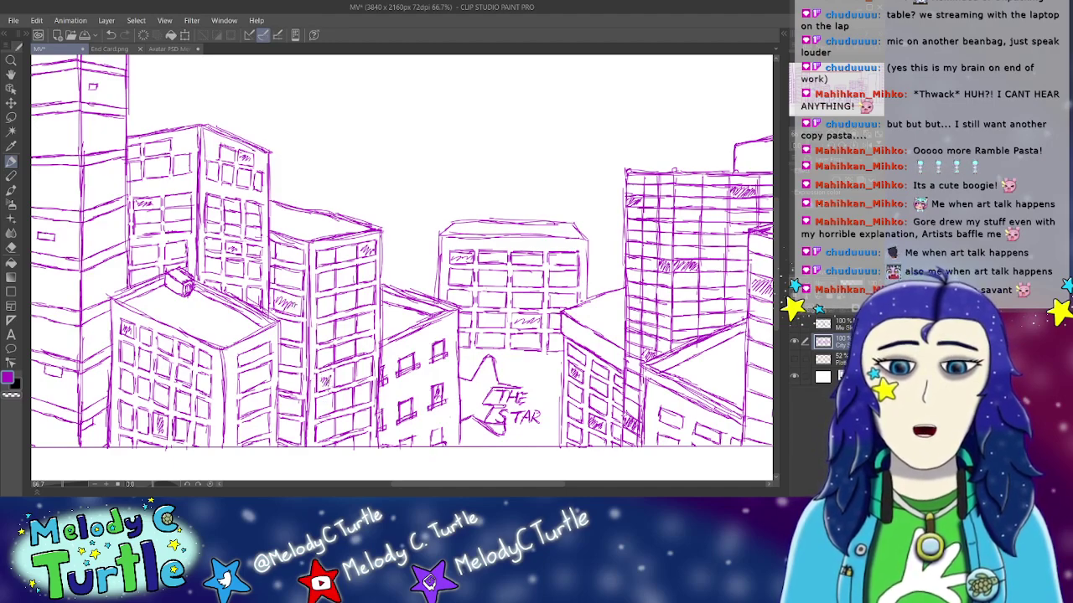
Step: Check the skyline across the canvas, then make the Me Sketch layer visible over the whole city sketch
{"action": "left_click_drag", "start_coordinate": [503, 484], "coordinate": [646, 486]}
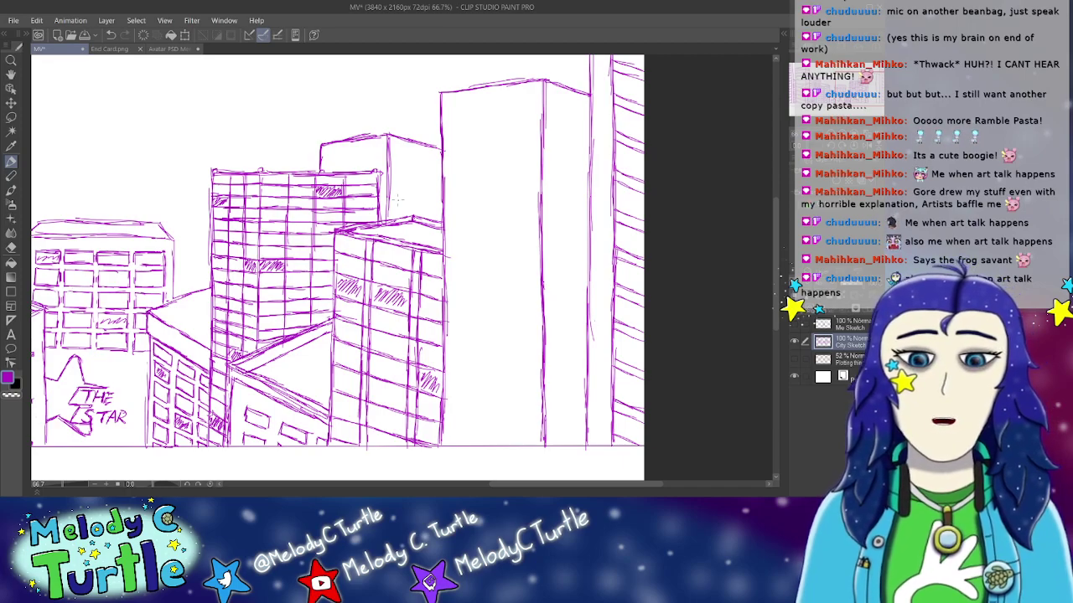
{"action": "mouse_move", "coordinate": [561, 483]}
{"action": "left_mouse_down"}
{"action": "mouse_move", "coordinate": [386, 486]}
{"action": "mouse_move", "coordinate": [471, 493]}
{"action": "mouse_move", "coordinate": [537, 485]}
{"action": "mouse_move", "coordinate": [391, 490]}
{"action": "mouse_move", "coordinate": [581, 464]}
{"action": "mouse_move", "coordinate": [394, 488]}
{"action": "mouse_move", "coordinate": [486, 494]}
{"action": "left_mouse_up"}
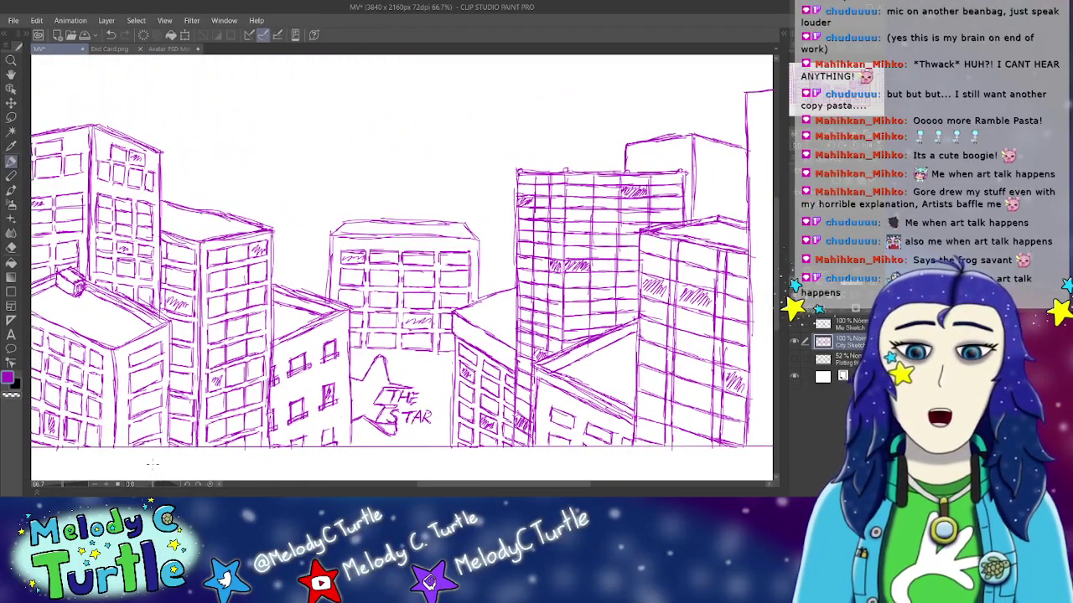
{"action": "left_click", "coordinate": [95, 490]}
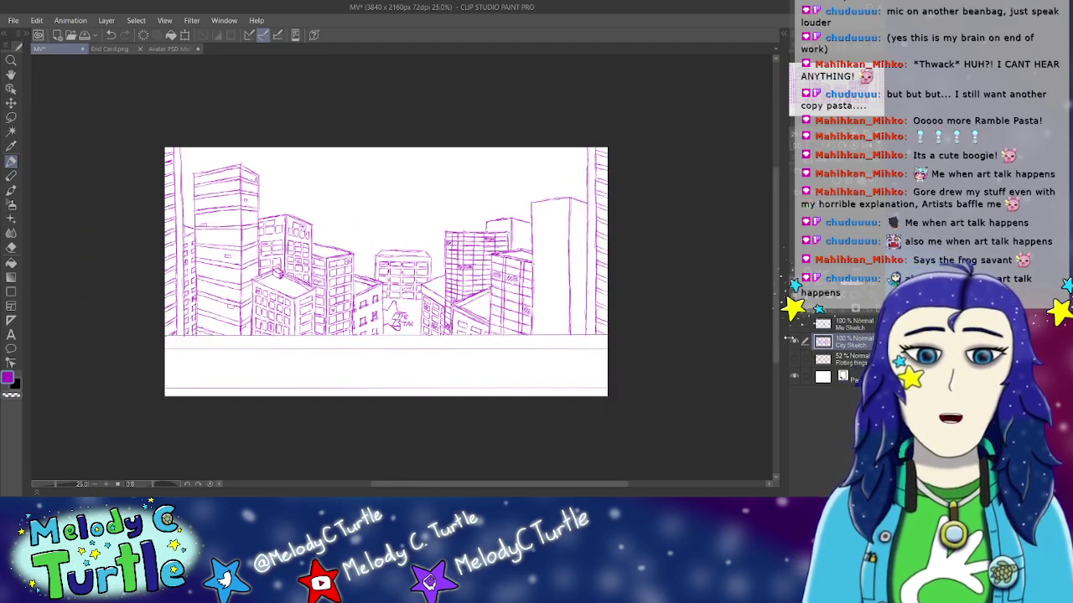
{"action": "left_click", "coordinate": [794, 325]}
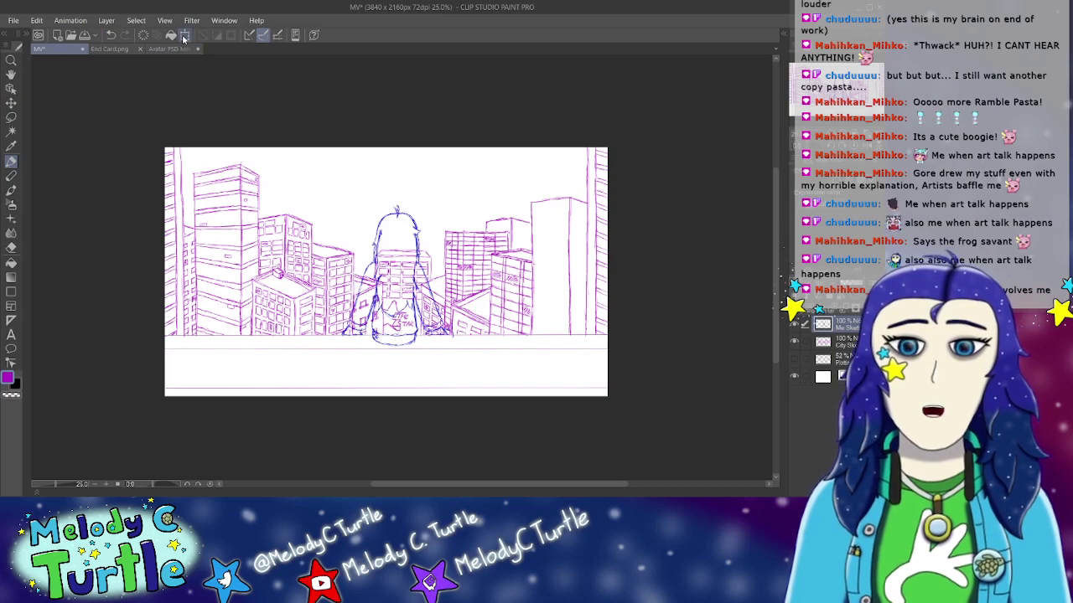
{"action": "key", "text": "ctrl+t"}
{"action": "left_click_drag", "start_coordinate": [452, 350], "coordinate": [440, 333]}
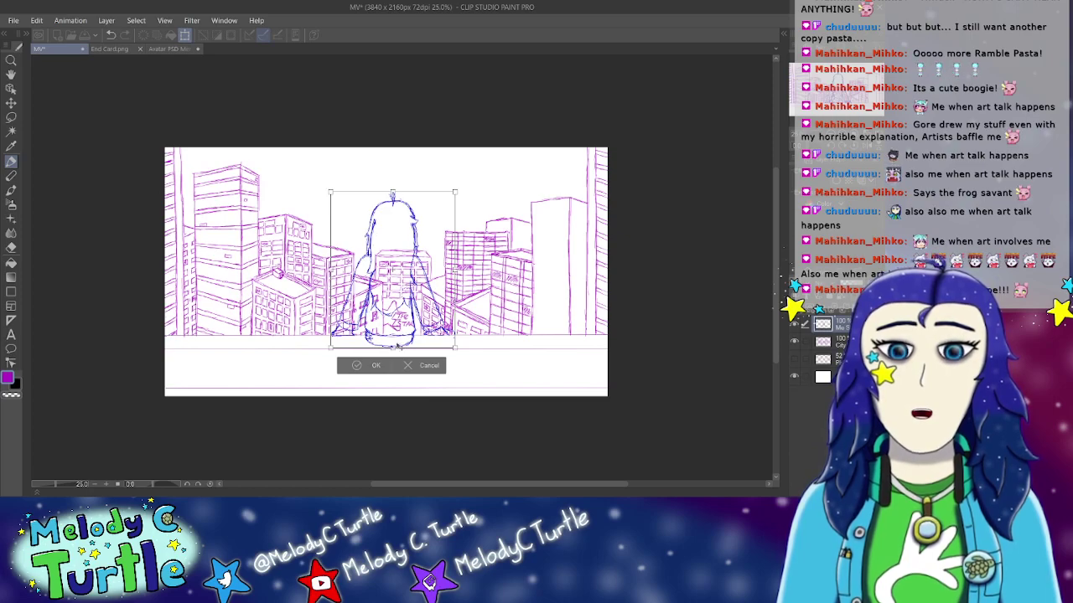
{"action": "left_click", "coordinate": [415, 365]}
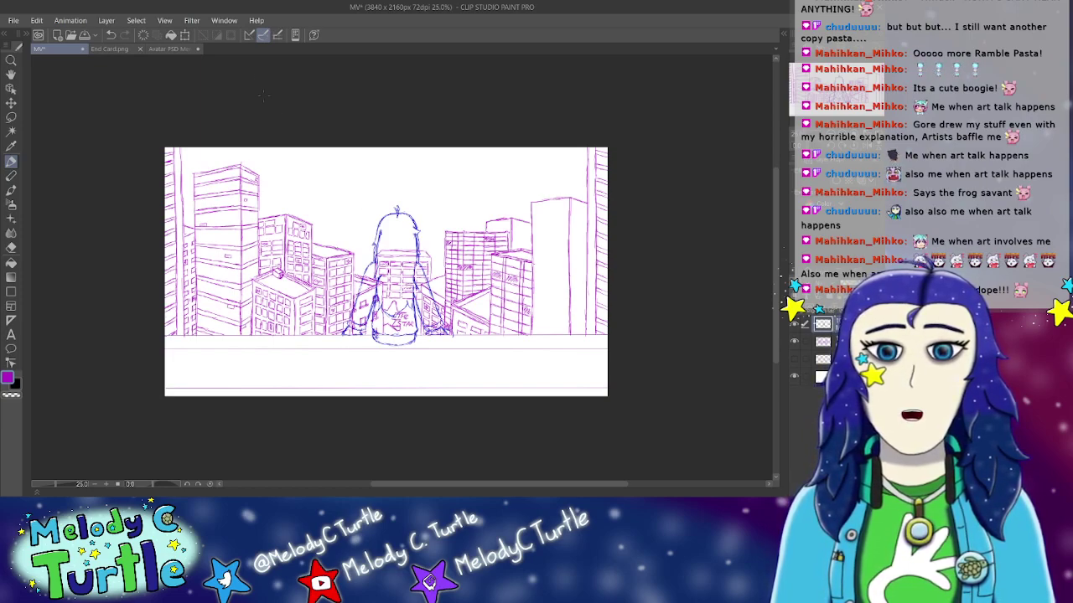
Step: Scale the figure sketch up by about a fifth and recentre it over the gap between the buildings, seated on the ledge
{"action": "left_click", "coordinate": [184, 35]}
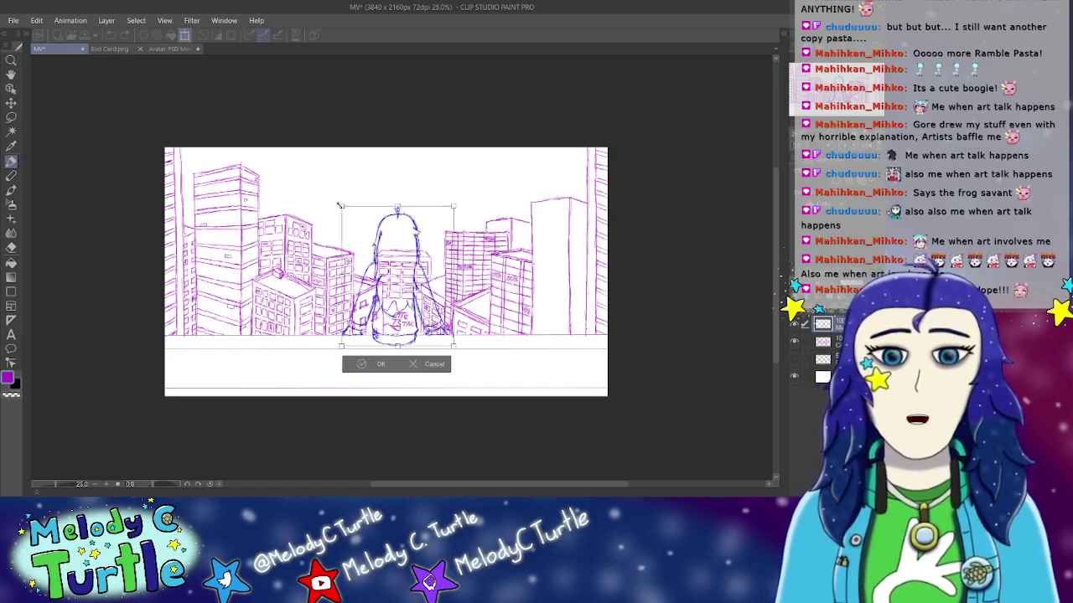
{"action": "left_click_drag", "start_coordinate": [328, 194], "coordinate": [325, 192]}
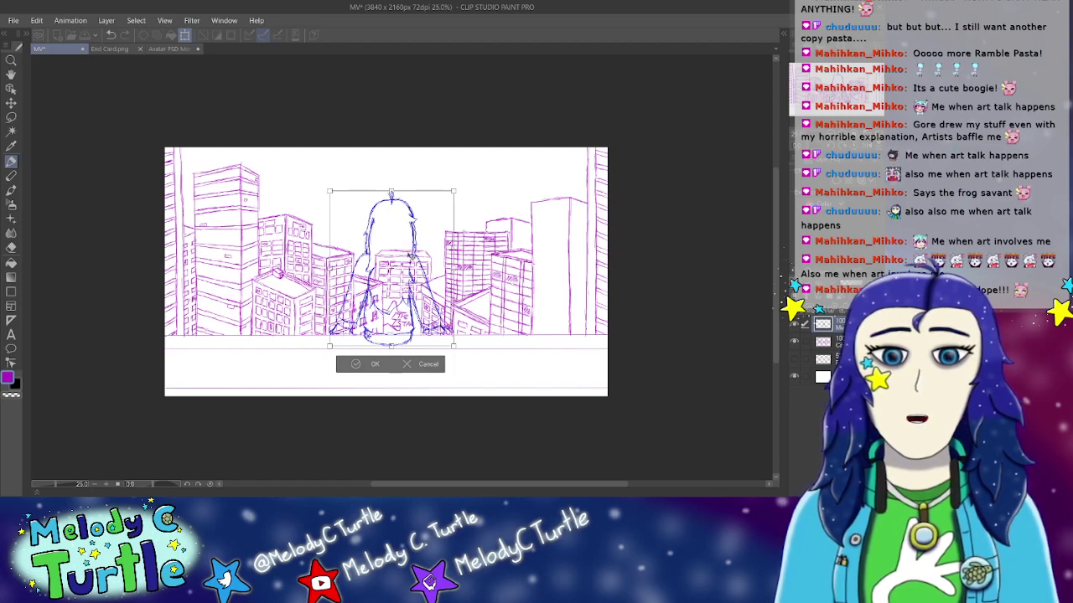
{"action": "left_click_drag", "start_coordinate": [331, 193], "coordinate": [322, 181]}
{"action": "left_click_drag", "start_coordinate": [397, 232], "coordinate": [401, 231]}
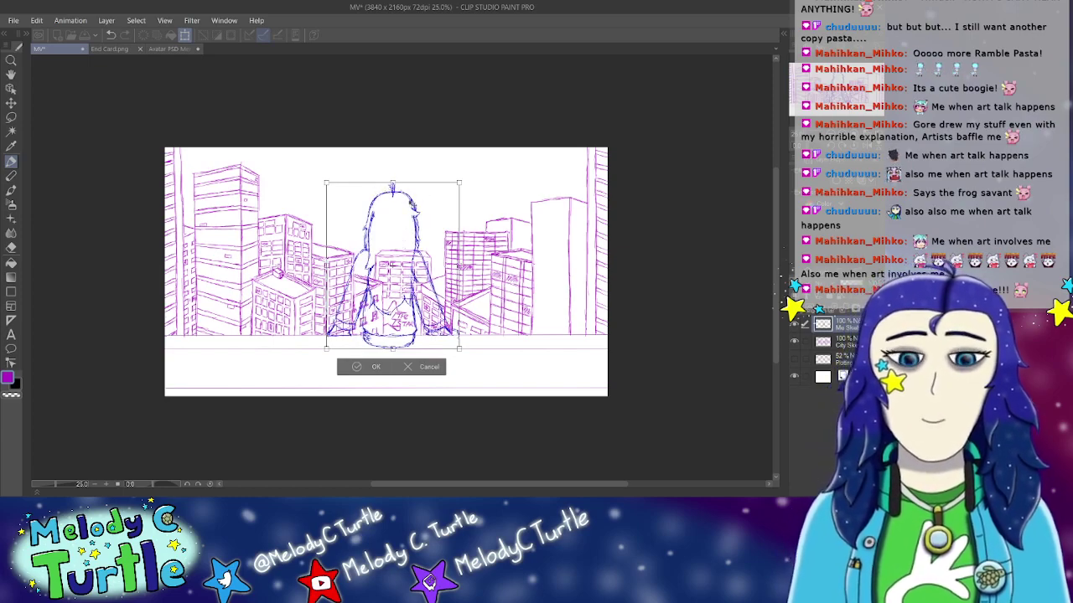
{"action": "left_click_drag", "start_coordinate": [426, 273], "coordinate": [430, 272]}
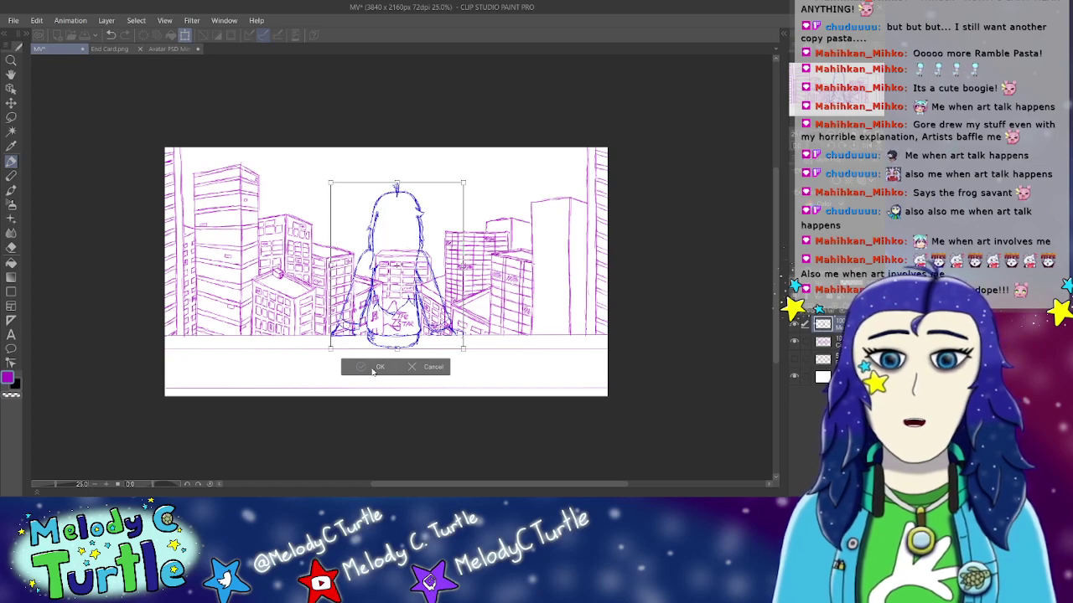
{"action": "mouse_move", "coordinate": [463, 347]}
{"action": "left_mouse_down"}
{"action": "mouse_move", "coordinate": [470, 353]}
{"action": "mouse_move", "coordinate": [445, 336]}
{"action": "left_mouse_up"}
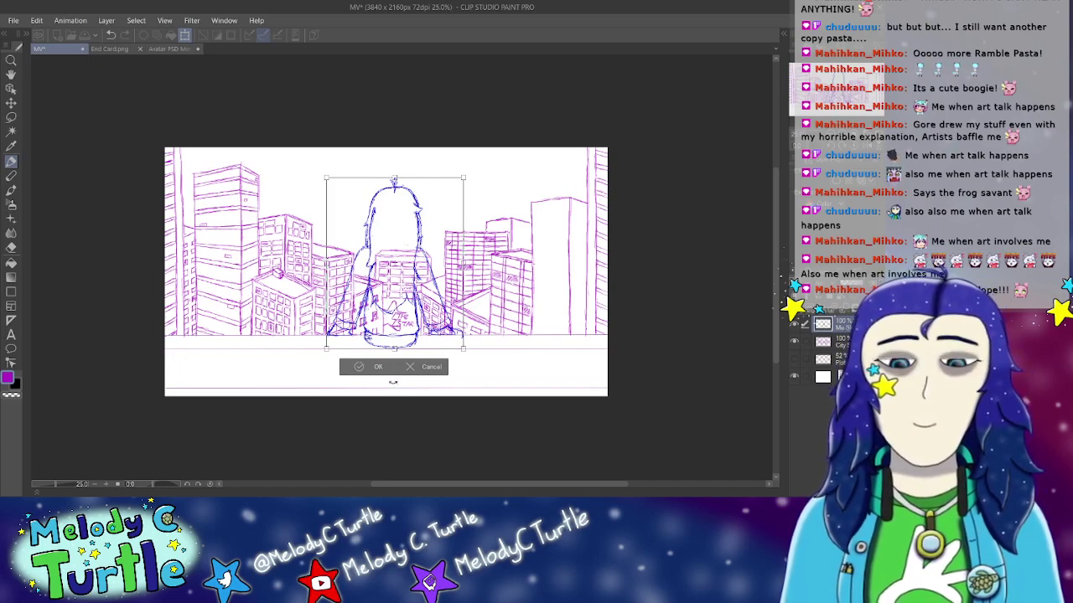
{"action": "left_click", "coordinate": [369, 367]}
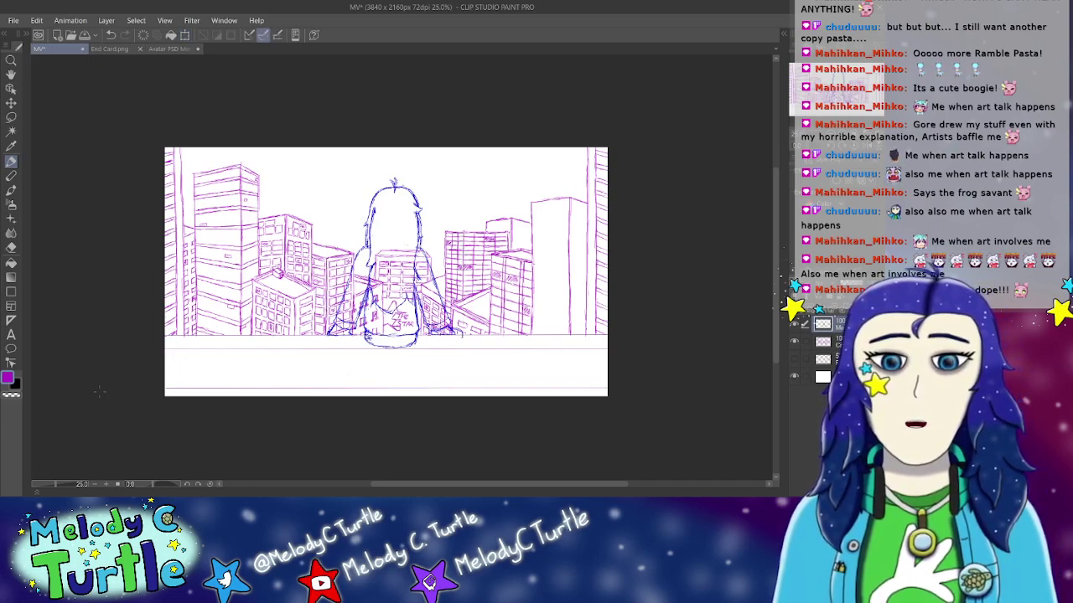
Step: Erase the stray outline extending outward from the figure's right hand along the ledge
{"action": "left_click", "coordinate": [15, 383]}
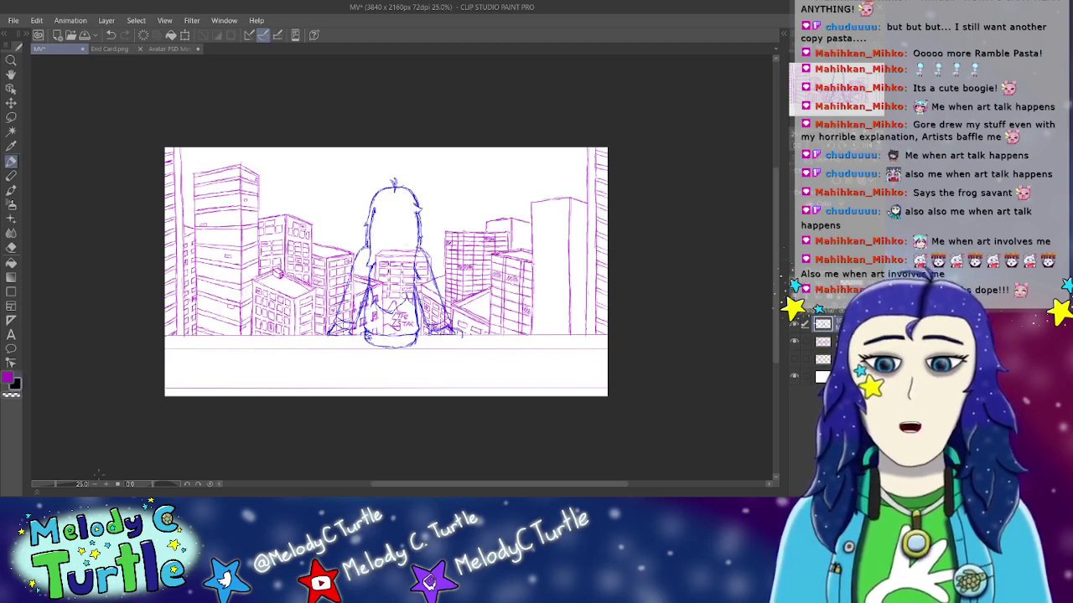
{"action": "scroll", "coordinate": [105, 486], "scroll_direction": "up", "scroll_amount": 3}
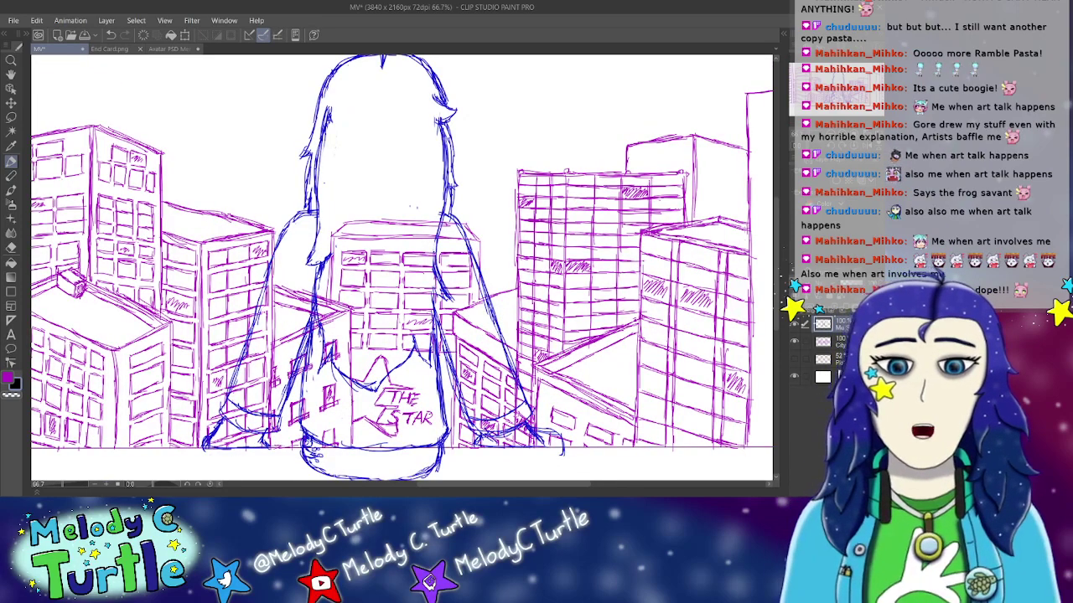
{"action": "scroll", "coordinate": [785, 246], "scroll_direction": "down", "scroll_amount": 3}
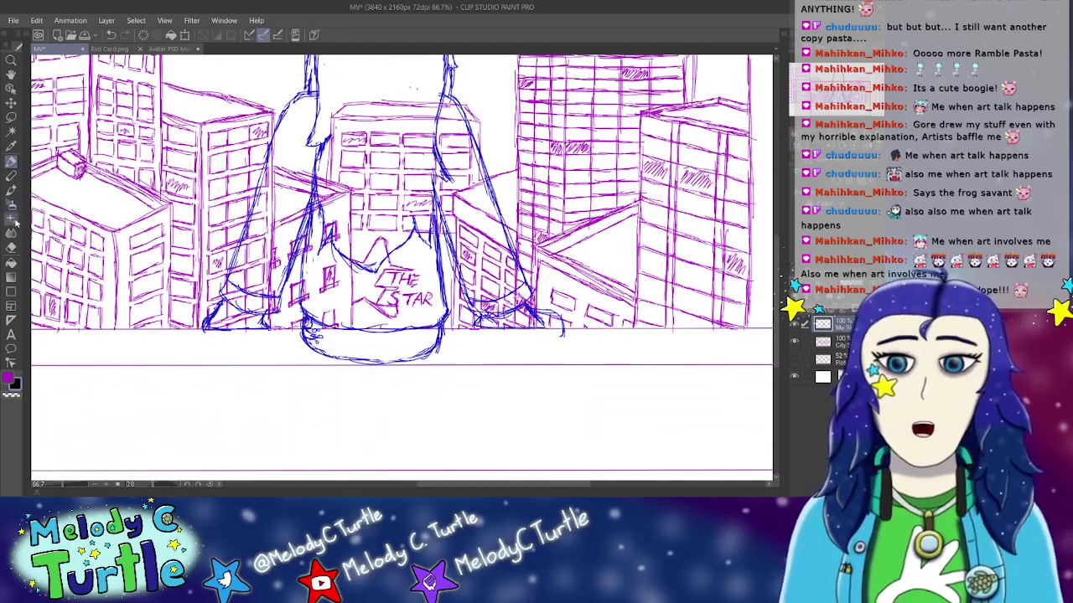
{"action": "left_click", "coordinate": [13, 249]}
{"action": "mouse_move", "coordinate": [535, 308]}
{"action": "left_mouse_down"}
{"action": "mouse_move", "coordinate": [553, 312]}
{"action": "mouse_move", "coordinate": [563, 341]}
{"action": "left_mouse_up"}
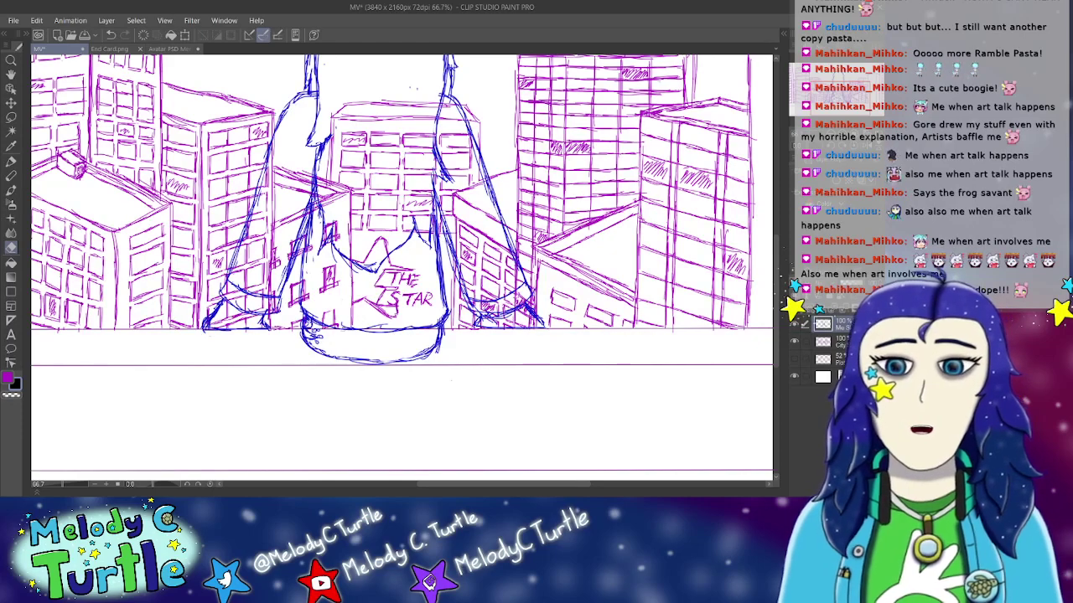
Step: Pick up the figure's blue line colour, sketch a rounded underside for the left hand overlapping the ledge line, and clean up its edge
{"action": "left_click", "coordinate": [324, 144], "text": "alt"}
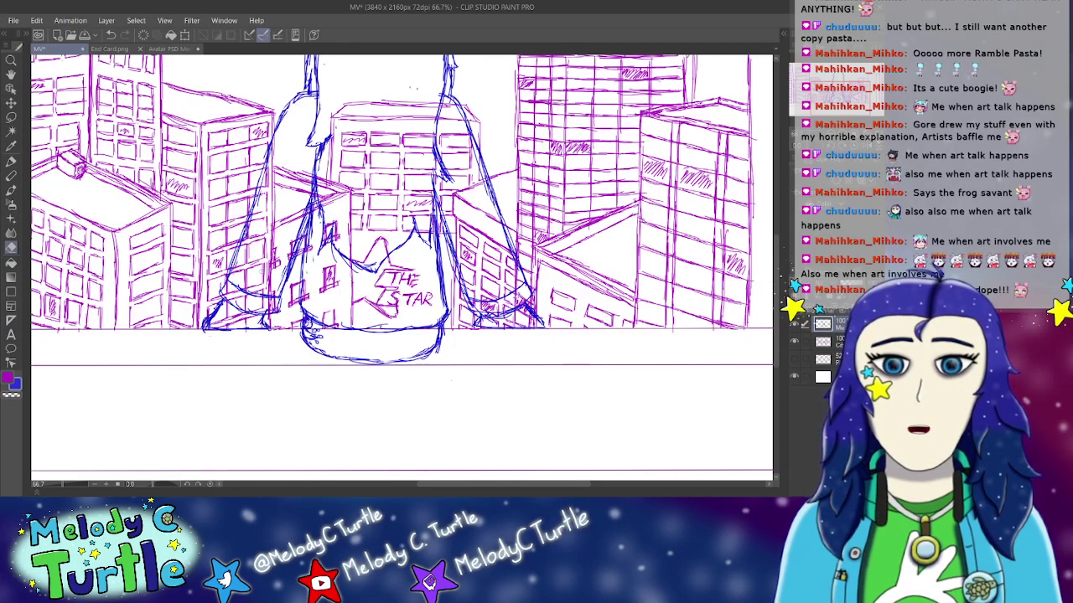
{"action": "left_click", "coordinate": [11, 161]}
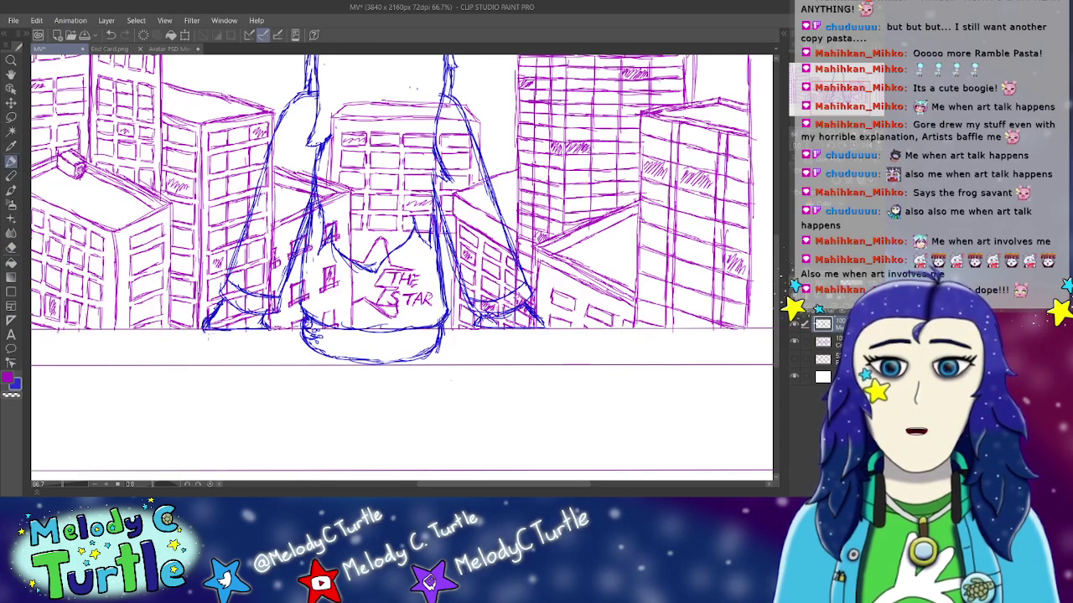
{"action": "mouse_move", "coordinate": [208, 327]}
{"action": "left_mouse_down"}
{"action": "mouse_move", "coordinate": [223, 337]}
{"action": "mouse_move", "coordinate": [259, 326]}
{"action": "left_mouse_up"}
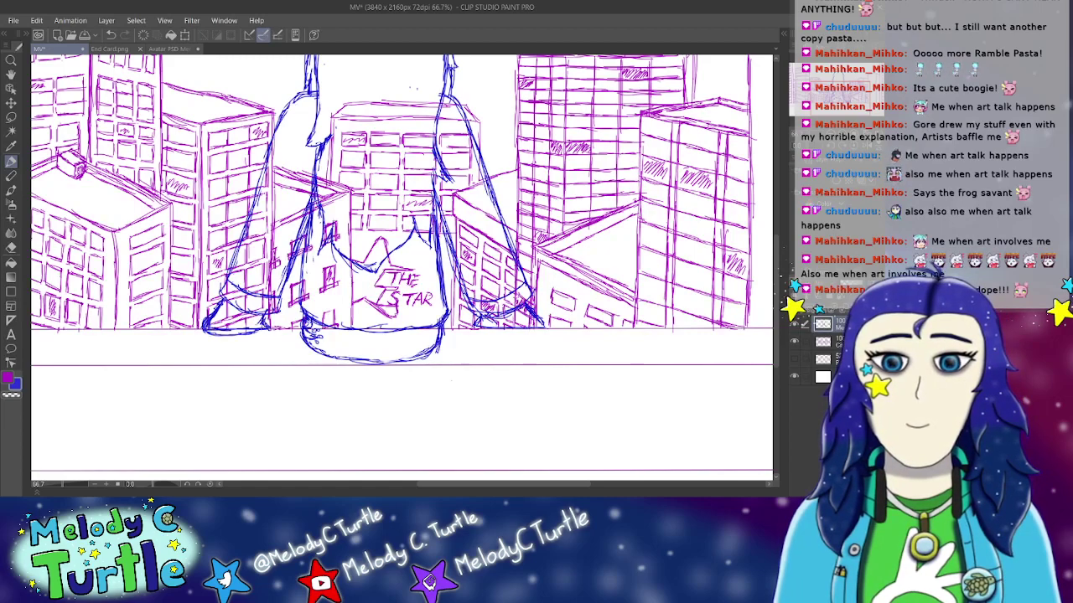
{"action": "left_click_drag", "start_coordinate": [251, 332], "coordinate": [267, 332]}
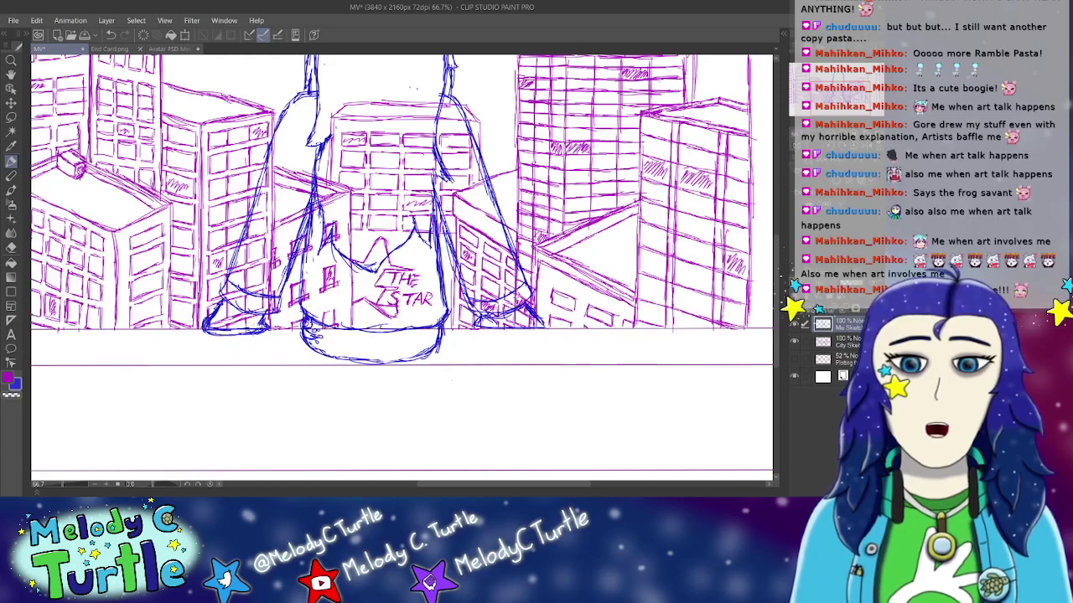
{"action": "left_click_drag", "start_coordinate": [255, 334], "coordinate": [263, 323]}
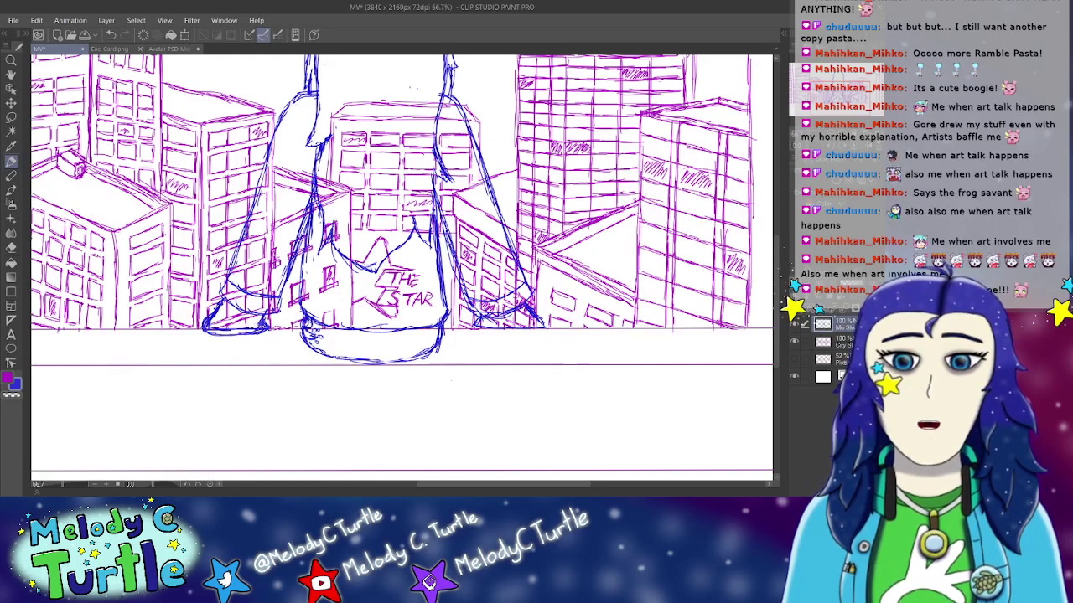
{"action": "left_click", "coordinate": [11, 248]}
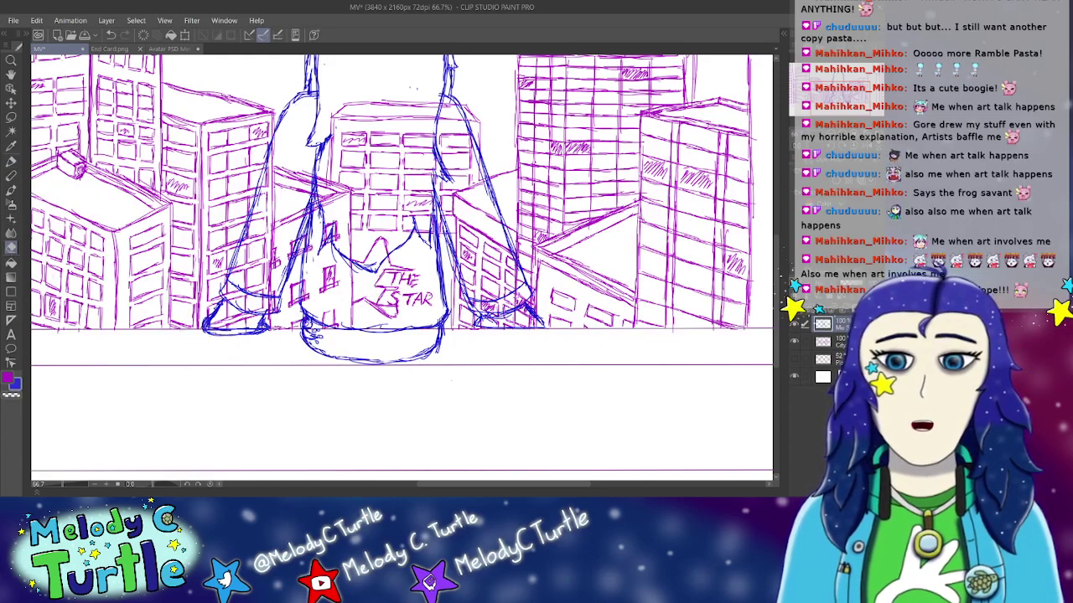
{"action": "left_click_drag", "start_coordinate": [209, 332], "coordinate": [262, 327]}
Step: Erase the flat lower line of the figure's right hand and redraw it with a rounded underside overlapping the ledge line
{"action": "left_click_drag", "start_coordinate": [477, 329], "coordinate": [524, 331]}
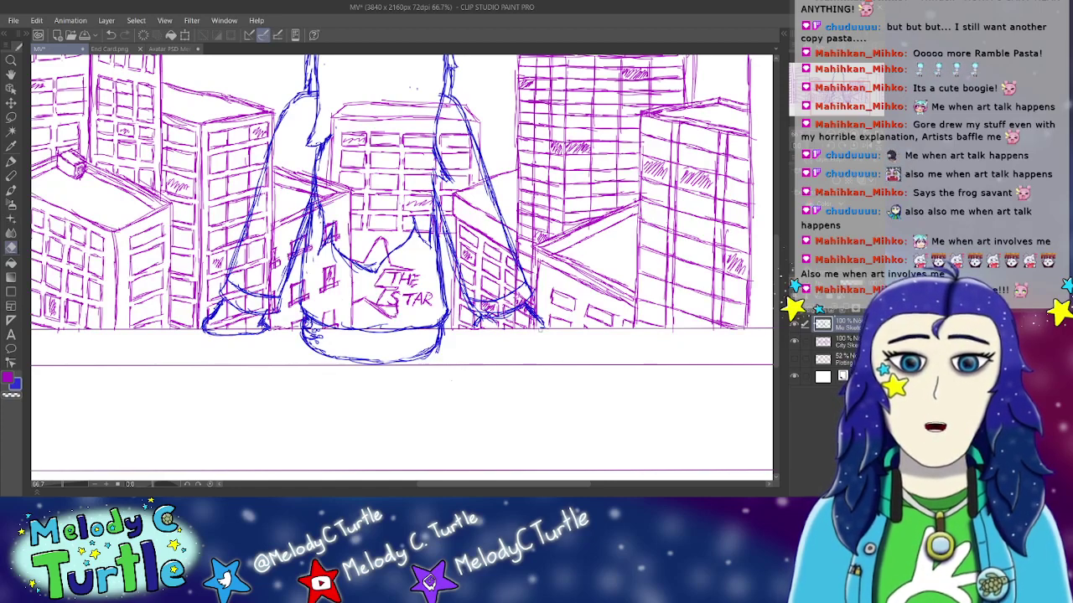
{"action": "left_click", "coordinate": [11, 162]}
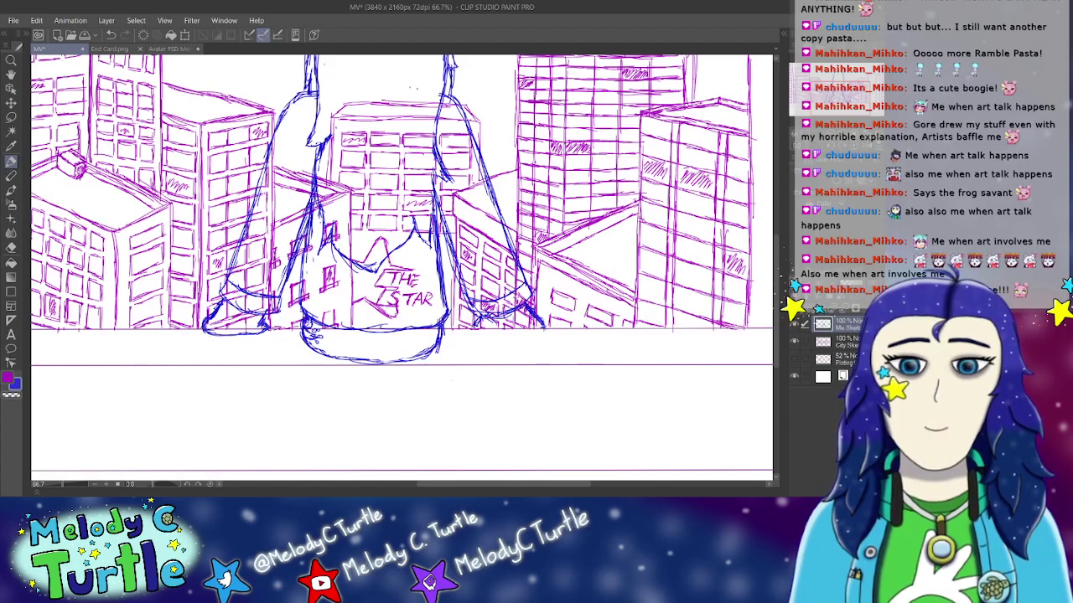
{"action": "left_click_drag", "start_coordinate": [533, 313], "coordinate": [541, 328]}
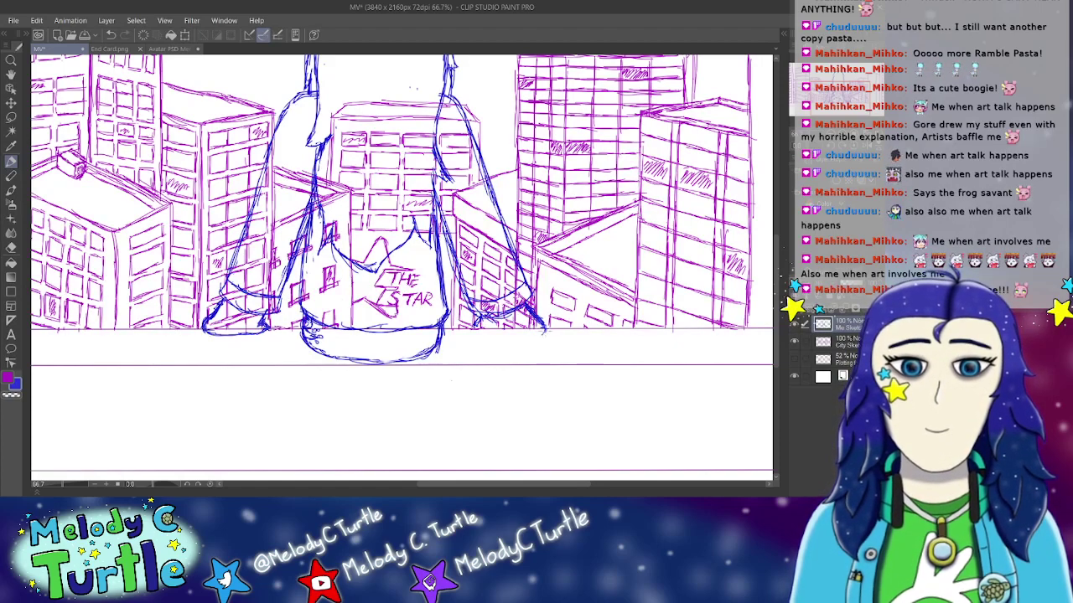
{"action": "left_click_drag", "start_coordinate": [537, 332], "coordinate": [520, 335]}
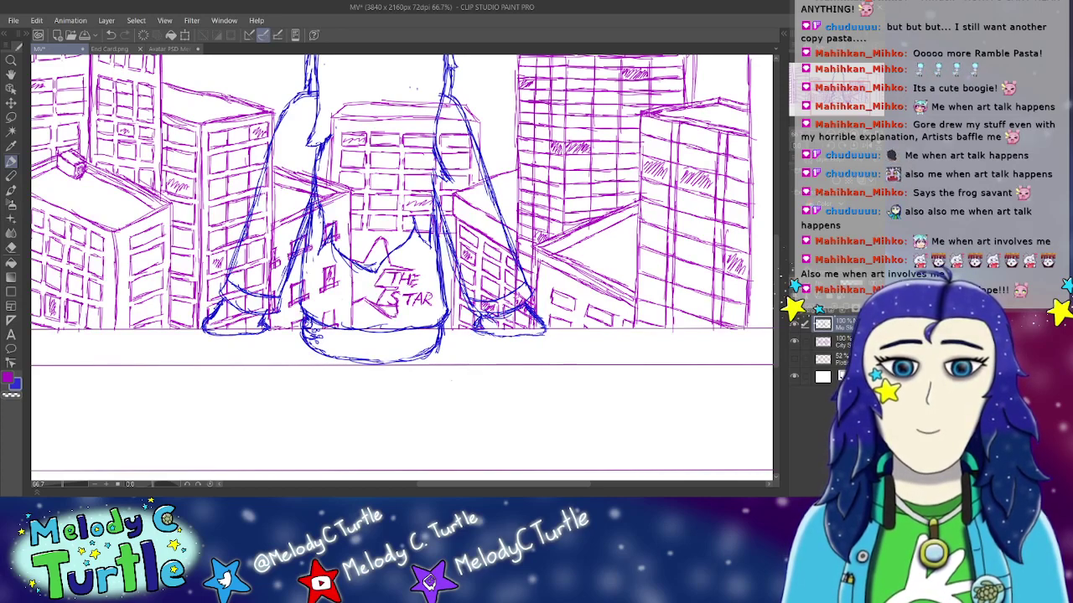
{"action": "key", "text": "e"}
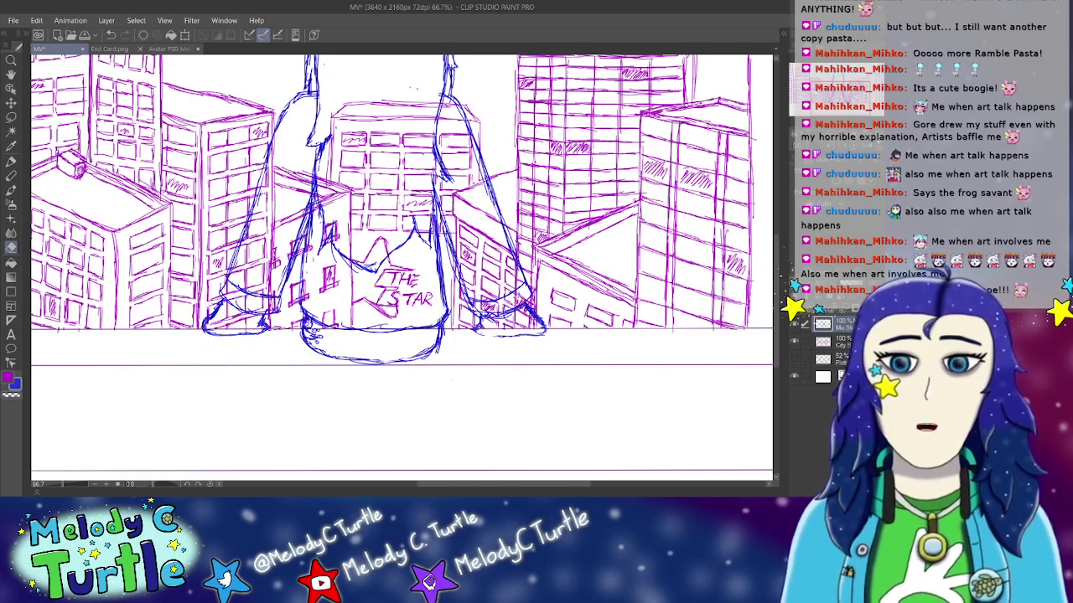
{"action": "key", "text": "p"}
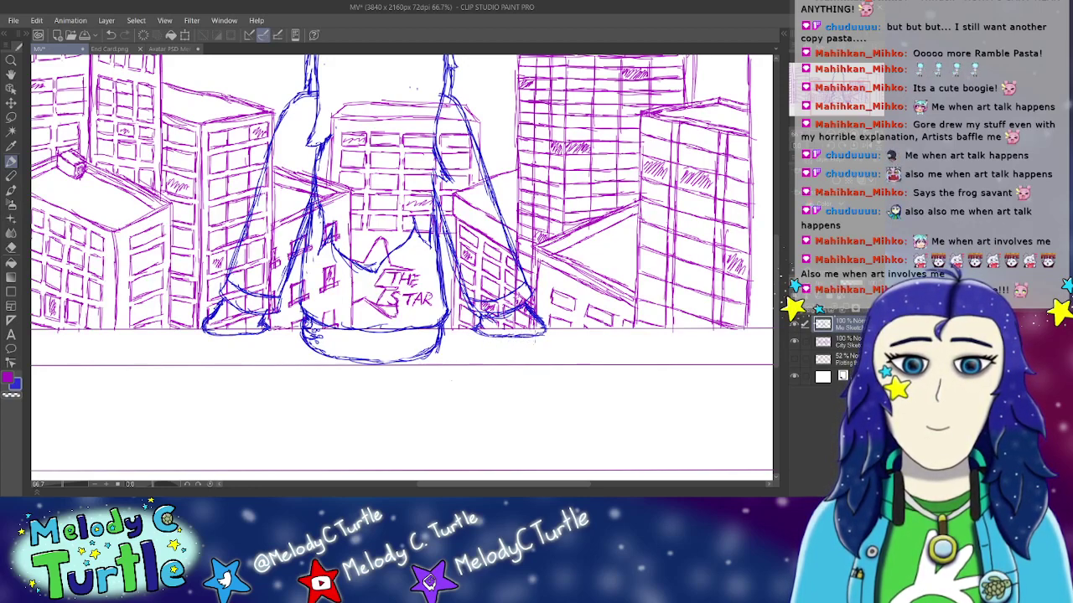
Step: Hide the Me Sketch layer, make City Sketch the active layer, and check the skyline for buildings that still lack detail
{"action": "left_click", "coordinate": [796, 332]}
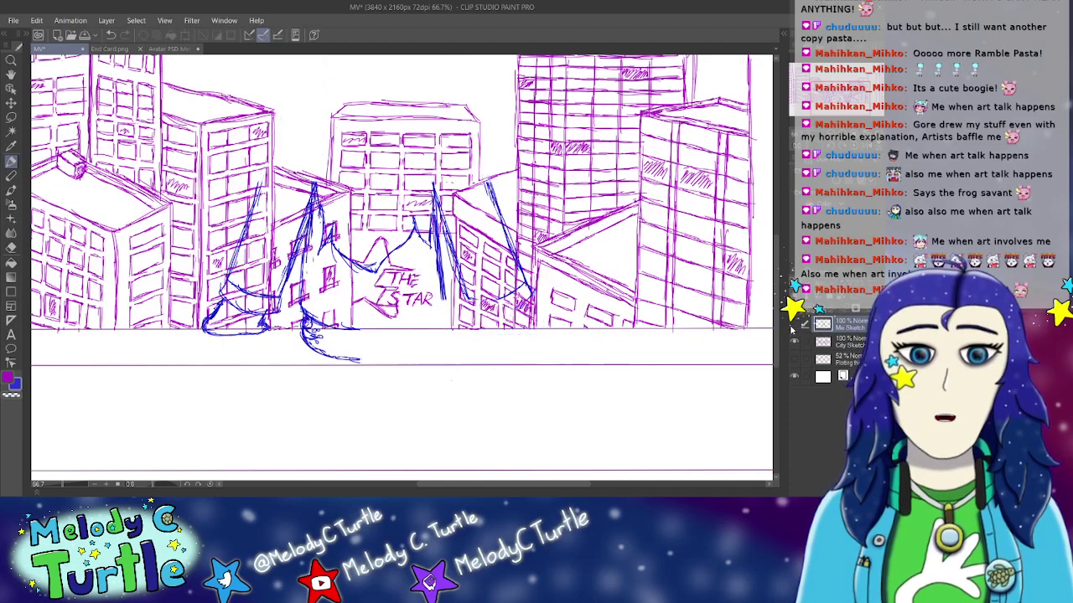
{"action": "left_click_drag", "start_coordinate": [570, 485], "coordinate": [609, 486]}
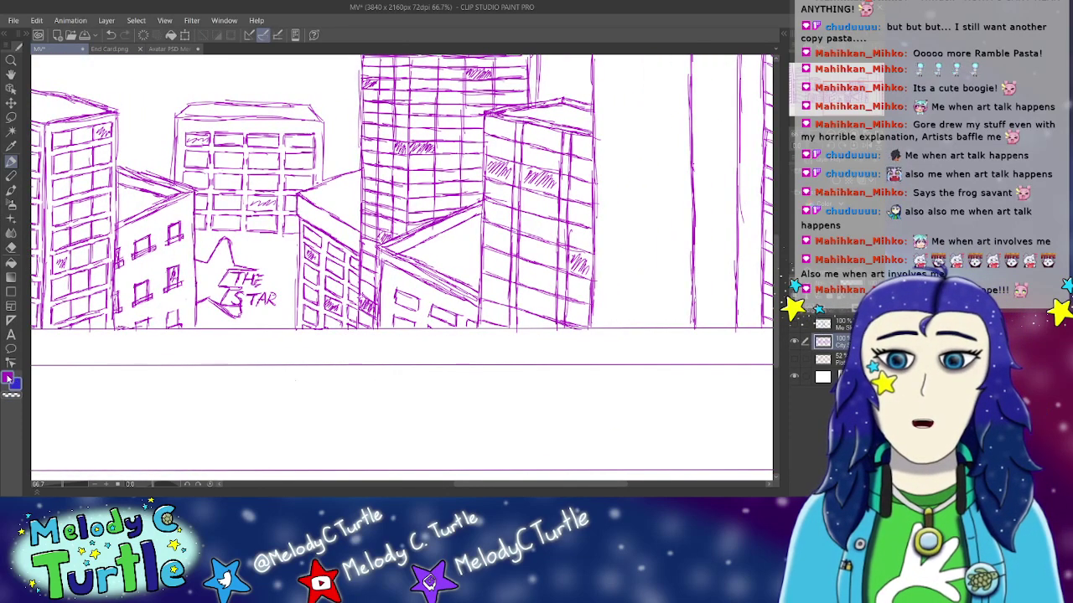
{"action": "left_click_drag", "start_coordinate": [570, 484], "coordinate": [600, 484]}
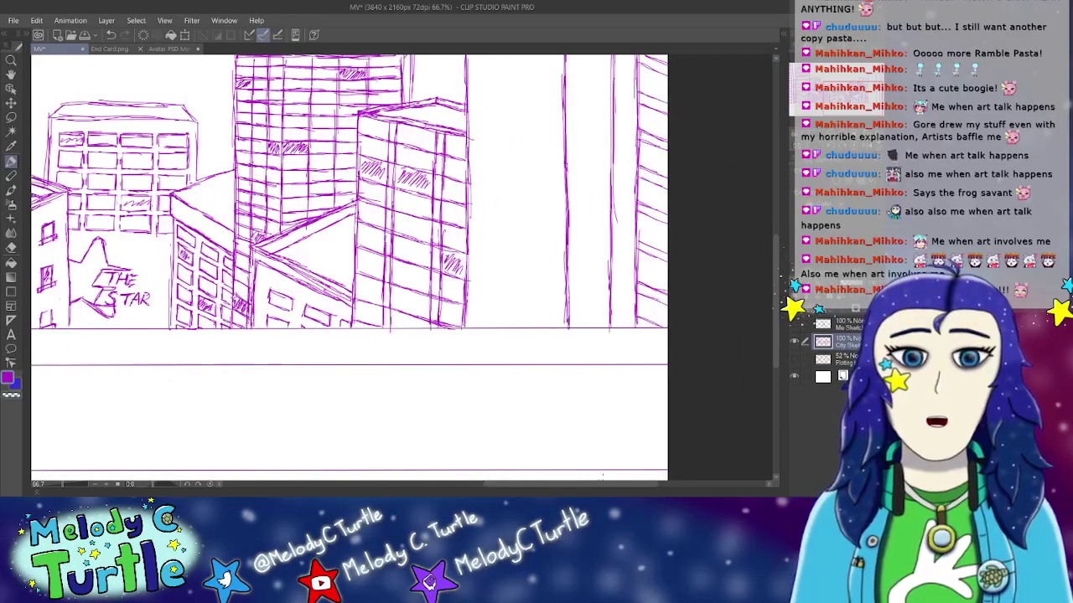
{"action": "scroll", "coordinate": [752, 234], "scroll_direction": "up", "scroll_amount": 5}
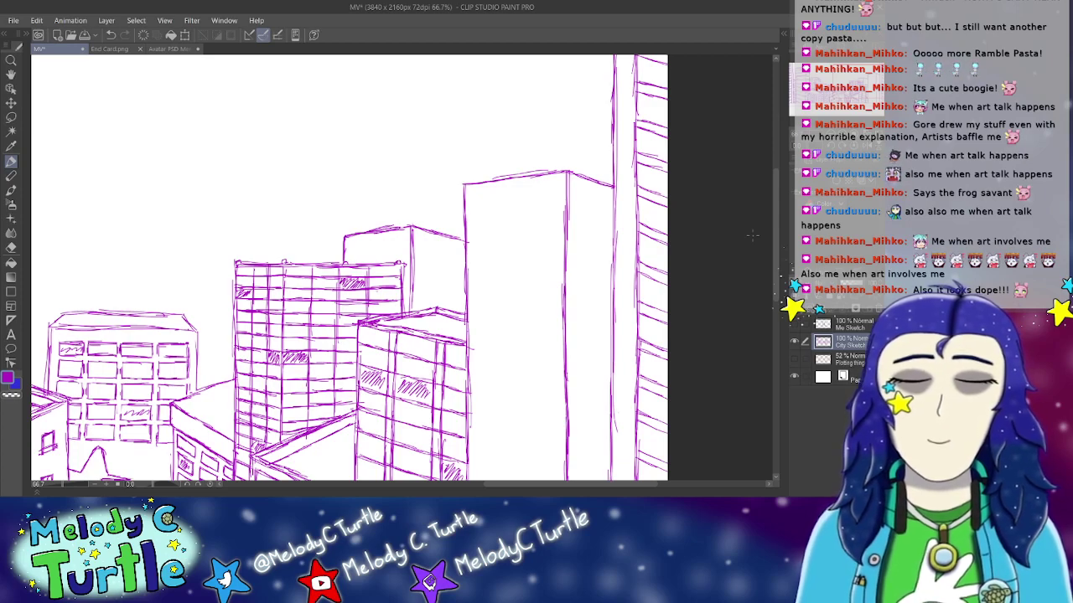
{"action": "left_click_drag", "start_coordinate": [576, 487], "coordinate": [419, 484]}
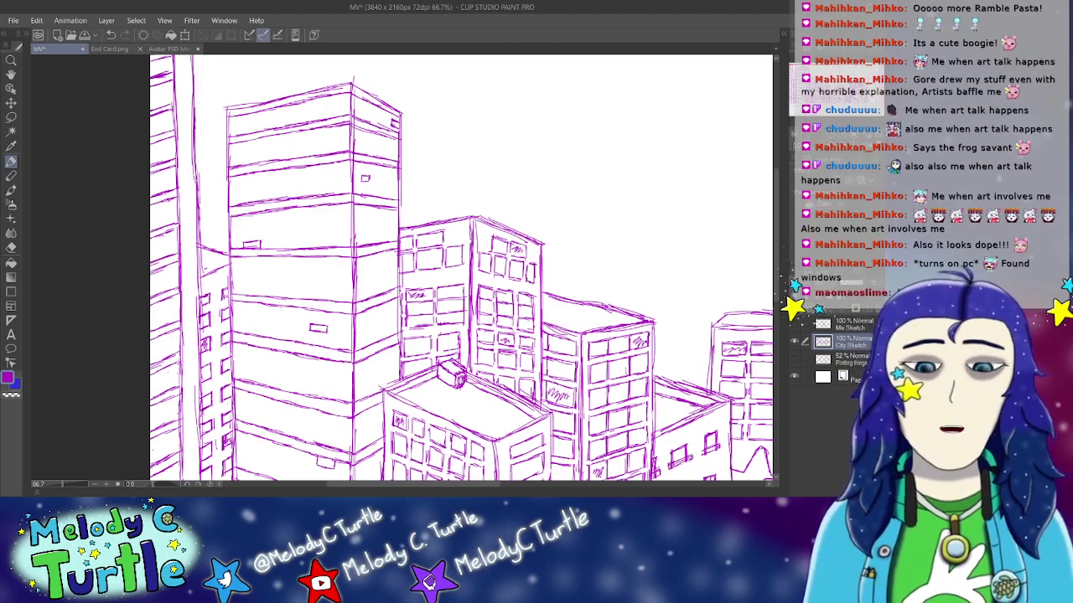
{"action": "left_click_drag", "start_coordinate": [468, 485], "coordinate": [627, 475]}
{"action": "mouse_move", "coordinate": [776, 214]}
{"action": "left_mouse_down"}
{"action": "mouse_move", "coordinate": [774, 257]}
{"action": "mouse_move", "coordinate": [774, 228]}
{"action": "left_mouse_up"}
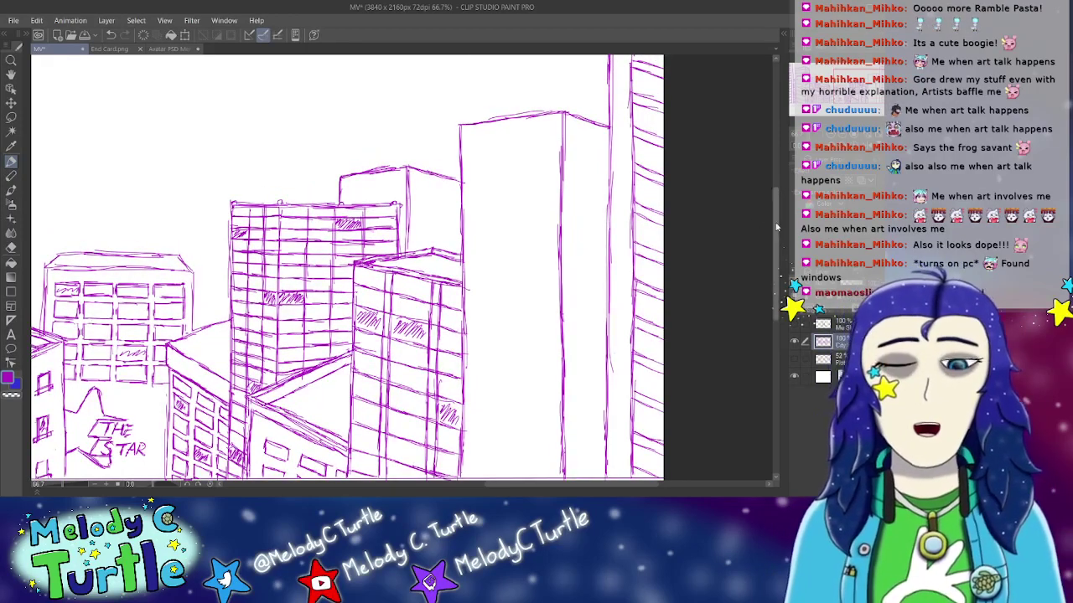
{"action": "scroll", "coordinate": [478, 144], "scroll_direction": "down", "scroll_amount": 2}
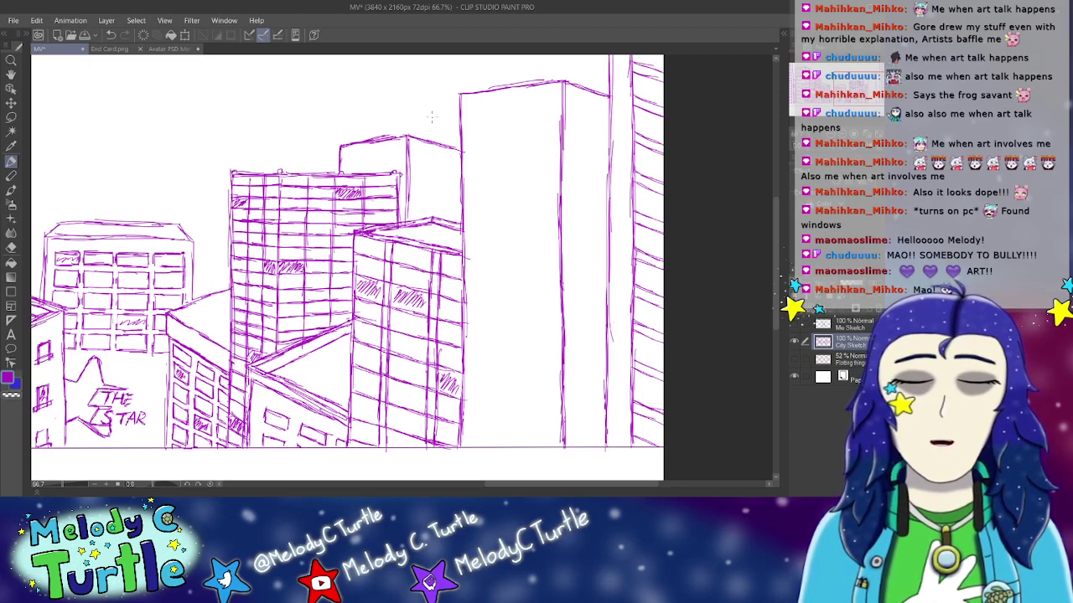
{"action": "mouse_move", "coordinate": [775, 225]}
{"action": "left_mouse_down"}
{"action": "mouse_move", "coordinate": [774, 213]}
{"action": "mouse_move", "coordinate": [775, 232]}
{"action": "left_mouse_up"}
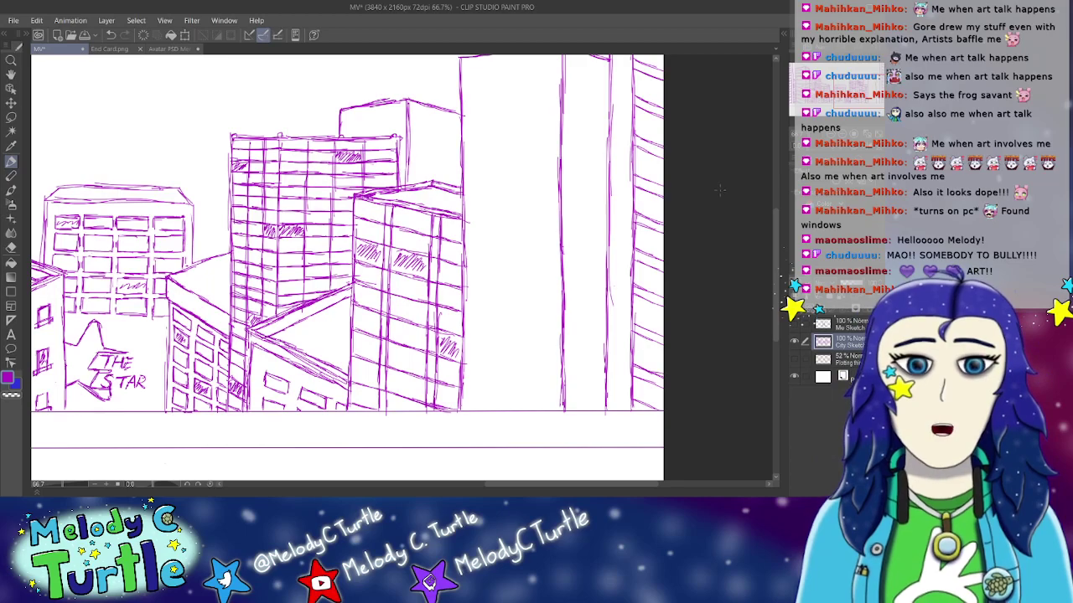
{"action": "scroll", "coordinate": [496, 143], "scroll_direction": "up", "scroll_amount": 2}
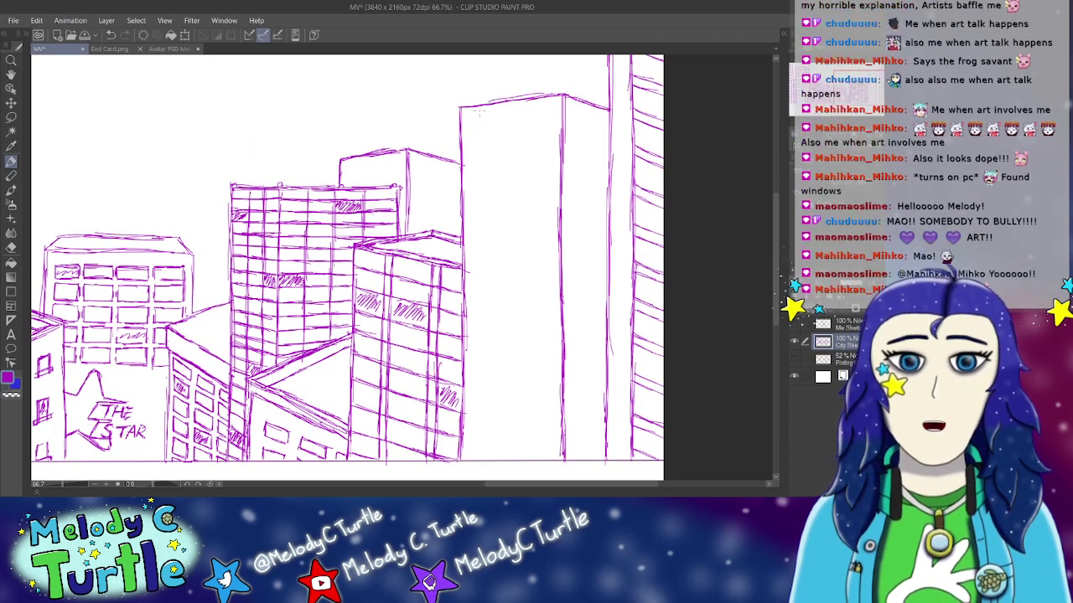
Step: Draw a full-height vertical line in purple close to the left edge of the tall blank tower's front wall
{"action": "left_click_drag", "start_coordinate": [478, 107], "coordinate": [477, 192]}
{"action": "left_click_drag", "start_coordinate": [478, 156], "coordinate": [475, 252]}
{"action": "left_click_drag", "start_coordinate": [479, 193], "coordinate": [480, 303]}
{"action": "left_click_drag", "start_coordinate": [476, 245], "coordinate": [476, 262]}
{"action": "left_click_drag", "start_coordinate": [478, 260], "coordinate": [481, 348]}
{"action": "left_click_drag", "start_coordinate": [478, 260], "coordinate": [480, 355]}
{"action": "left_click_drag", "start_coordinate": [481, 342], "coordinate": [483, 384]}
{"action": "left_click_drag", "start_coordinate": [478, 305], "coordinate": [481, 405]}
{"action": "left_click_drag", "start_coordinate": [478, 323], "coordinate": [480, 426]}
{"action": "left_click_drag", "start_coordinate": [481, 359], "coordinate": [483, 445]}
{"action": "left_click_drag", "start_coordinate": [479, 401], "coordinate": [481, 459]}
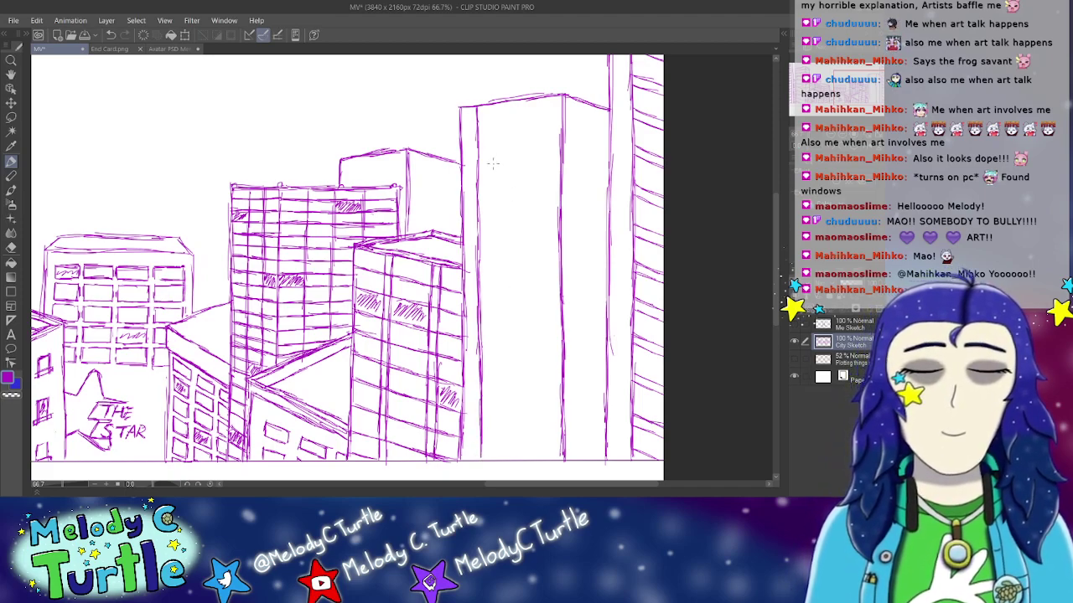
Step: Add a second full-height vertical line on the tall tower's front wall, just right of the first one
{"action": "left_click_drag", "start_coordinate": [494, 107], "coordinate": [495, 200]}
{"action": "left_click_drag", "start_coordinate": [494, 161], "coordinate": [497, 246]}
{"action": "left_click_drag", "start_coordinate": [494, 202], "coordinate": [494, 289]}
{"action": "left_click_drag", "start_coordinate": [495, 223], "coordinate": [500, 374]}
{"action": "left_click_drag", "start_coordinate": [497, 301], "coordinate": [498, 389]}
{"action": "left_click_drag", "start_coordinate": [497, 321], "coordinate": [500, 439]}
{"action": "left_click_drag", "start_coordinate": [499, 398], "coordinate": [503, 458]}
{"action": "left_click_drag", "start_coordinate": [499, 421], "coordinate": [500, 459]}
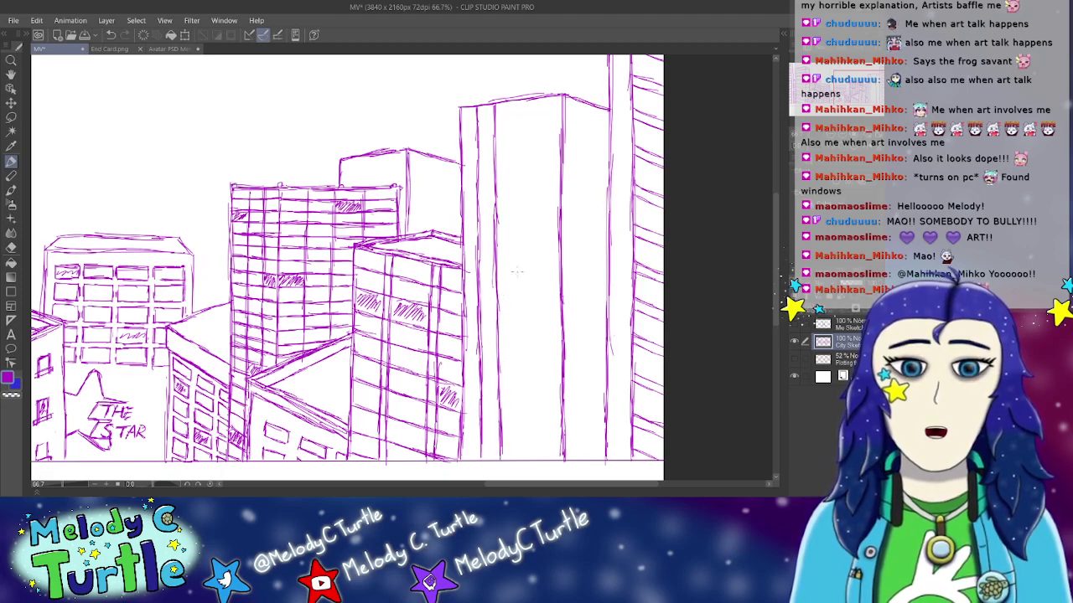
Step: Sketch a third vertical line down the middle of the tower's front wall, from roof edge to ledge
{"action": "left_click_drag", "start_coordinate": [512, 104], "coordinate": [513, 205]}
{"action": "left_click_drag", "start_coordinate": [513, 124], "coordinate": [515, 221]}
{"action": "left_click_drag", "start_coordinate": [515, 188], "coordinate": [515, 241]}
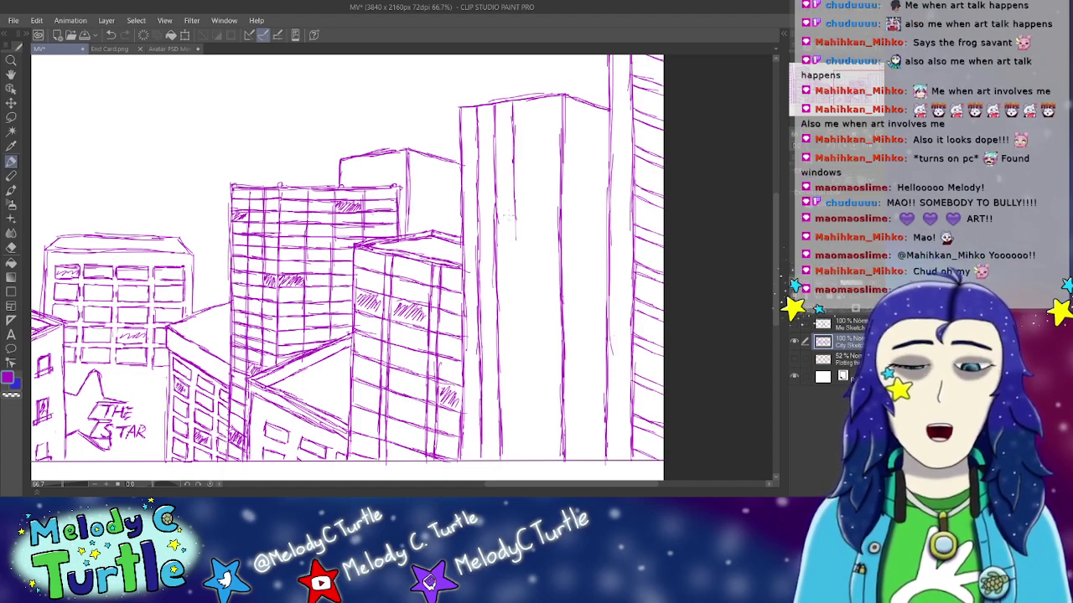
{"action": "left_click_drag", "start_coordinate": [516, 198], "coordinate": [513, 303]}
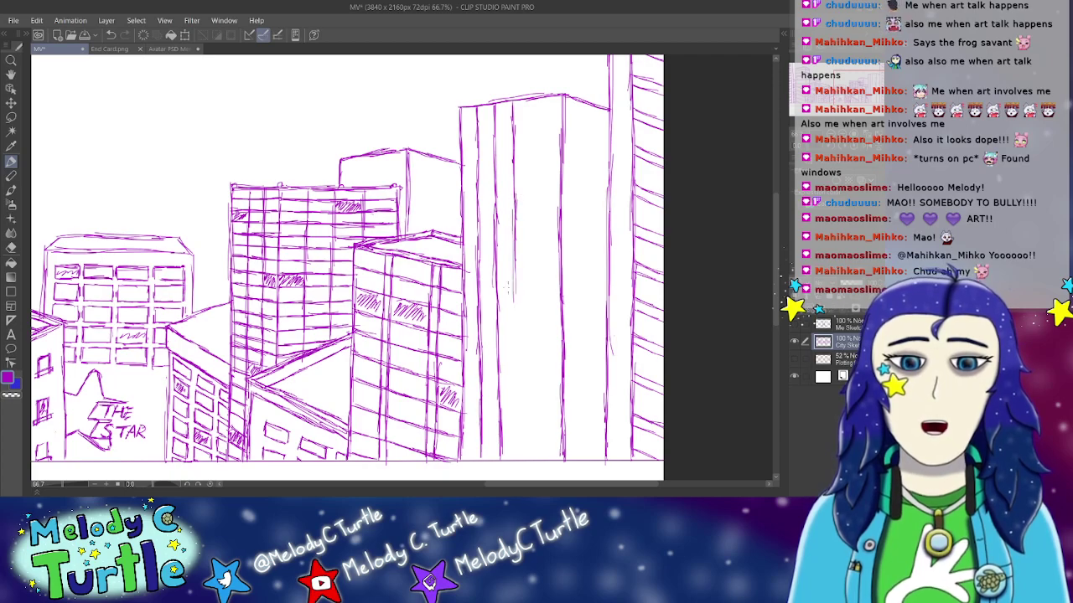
{"action": "left_click_drag", "start_coordinate": [515, 267], "coordinate": [514, 343]}
{"action": "left_click_drag", "start_coordinate": [514, 292], "coordinate": [520, 392]}
{"action": "left_click_drag", "start_coordinate": [514, 314], "coordinate": [518, 444]}
{"action": "left_click_drag", "start_coordinate": [518, 403], "coordinate": [518, 463]}
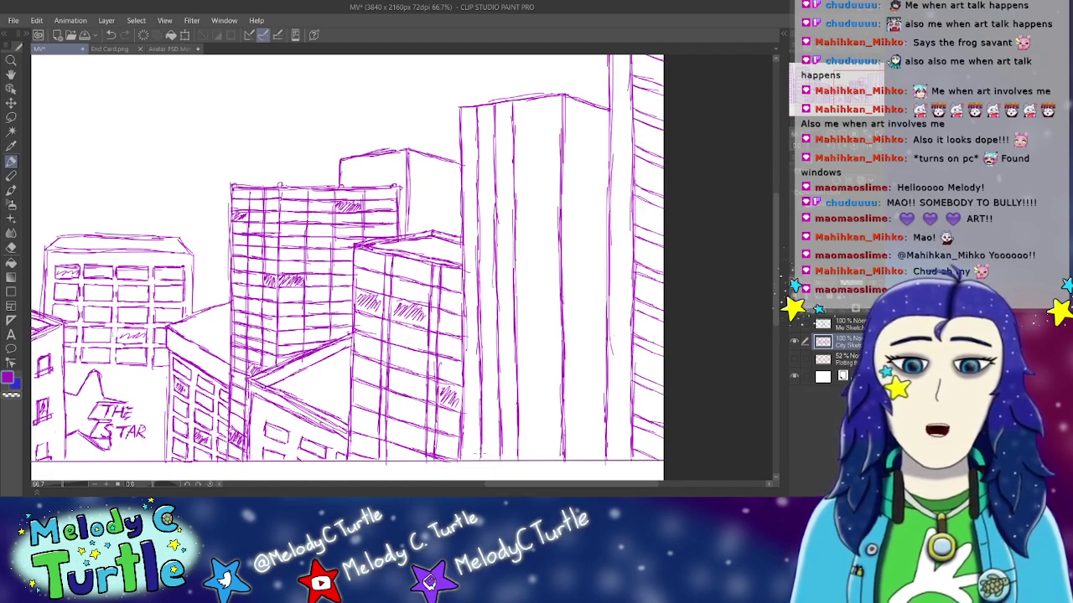
Step: Sketch a fourth evenly spaced vertical line down the tower's front wall, right of its middle
{"action": "left_click_drag", "start_coordinate": [531, 94], "coordinate": [533, 179]}
{"action": "mouse_move", "coordinate": [533, 113]}
{"action": "left_mouse_down"}
{"action": "mouse_move", "coordinate": [534, 206]}
{"action": "mouse_move", "coordinate": [534, 171]}
{"action": "left_mouse_up"}
{"action": "left_click_drag", "start_coordinate": [533, 173], "coordinate": [535, 226]}
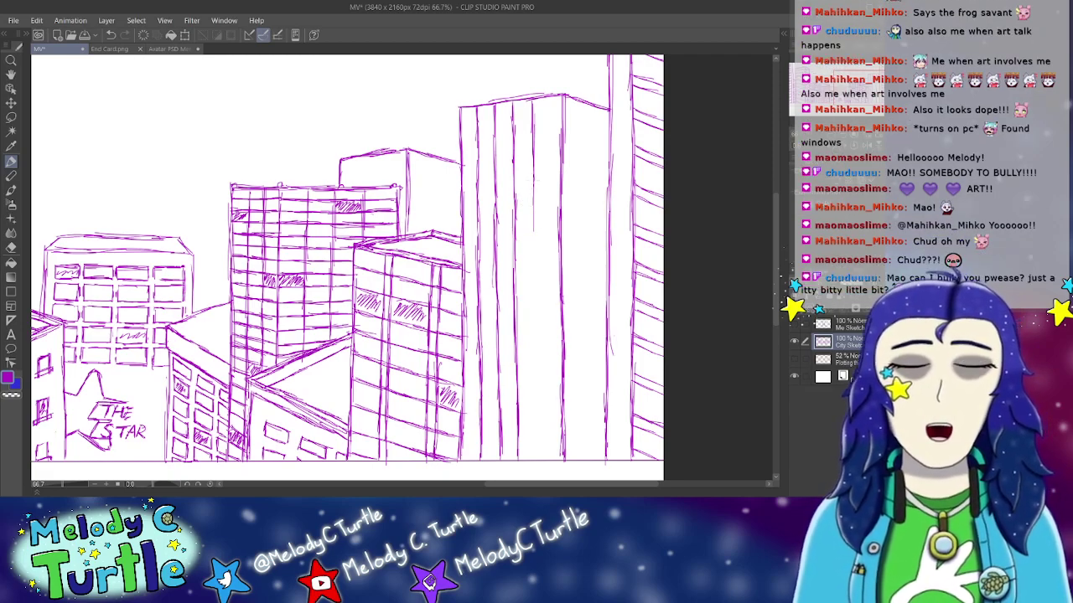
{"action": "left_click_drag", "start_coordinate": [531, 182], "coordinate": [531, 251]}
{"action": "left_click_drag", "start_coordinate": [531, 205], "coordinate": [534, 307]}
{"action": "left_click_drag", "start_coordinate": [532, 232], "coordinate": [533, 330]}
{"action": "left_click_drag", "start_coordinate": [530, 288], "coordinate": [537, 390]}
{"action": "left_click_drag", "start_coordinate": [533, 313], "coordinate": [535, 425]}
{"action": "left_click_drag", "start_coordinate": [535, 363], "coordinate": [538, 440]}
{"action": "mouse_move", "coordinate": [533, 394]}
{"action": "left_mouse_down"}
{"action": "mouse_move", "coordinate": [534, 454]}
{"action": "mouse_move", "coordinate": [536, 444]}
{"action": "left_mouse_up"}
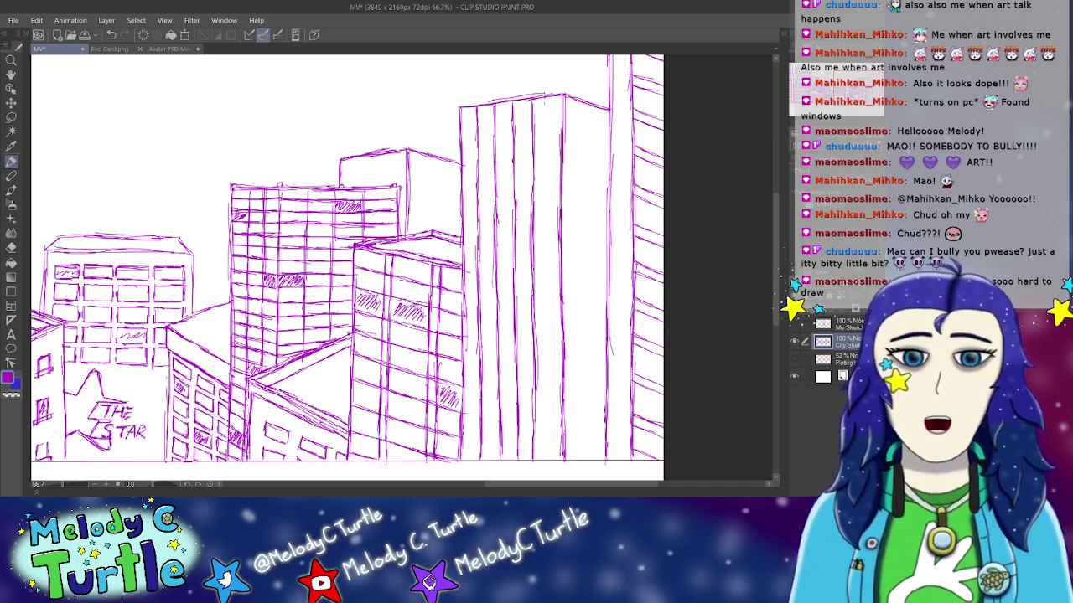
Step: Draw the fifth and last vertical line of the tower's front wall, next to the corner edge
{"action": "left_click_drag", "start_coordinate": [547, 99], "coordinate": [546, 168]}
{"action": "left_click_drag", "start_coordinate": [548, 127], "coordinate": [547, 231]}
{"action": "left_click_drag", "start_coordinate": [546, 174], "coordinate": [549, 306]}
{"action": "left_click_drag", "start_coordinate": [546, 240], "coordinate": [549, 357]}
{"action": "left_click_drag", "start_coordinate": [549, 300], "coordinate": [549, 389]}
{"action": "left_click_drag", "start_coordinate": [549, 349], "coordinate": [546, 462]}
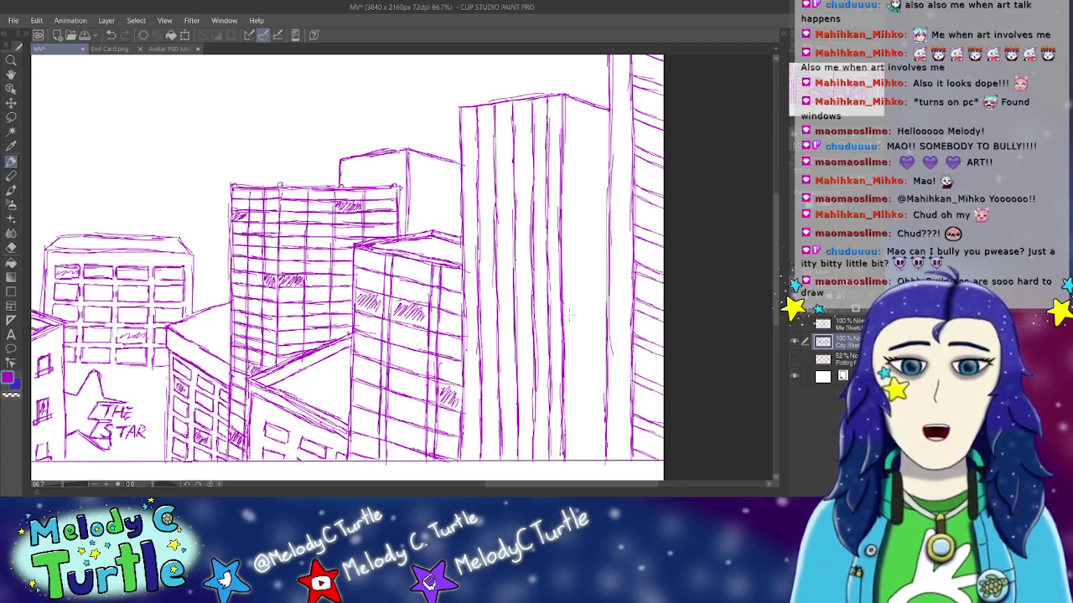
Step: Draw a full-height vertical line on the tower's narrow side wall, close to the corner edge
{"action": "left_click_drag", "start_coordinate": [577, 99], "coordinate": [578, 171]}
{"action": "left_click_drag", "start_coordinate": [577, 117], "coordinate": [578, 234]}
{"action": "left_click_drag", "start_coordinate": [576, 190], "coordinate": [580, 264]}
{"action": "left_click_drag", "start_coordinate": [578, 215], "coordinate": [577, 288]}
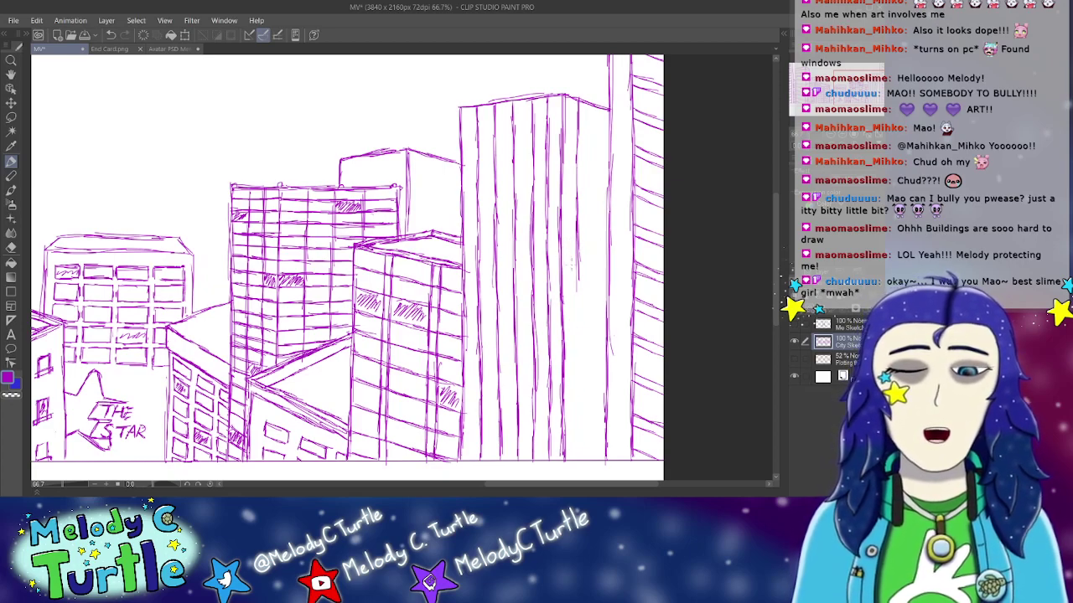
{"action": "left_click_drag", "start_coordinate": [576, 262], "coordinate": [577, 349]}
{"action": "left_click_drag", "start_coordinate": [577, 298], "coordinate": [579, 391]}
{"action": "left_click_drag", "start_coordinate": [576, 348], "coordinate": [582, 463]}
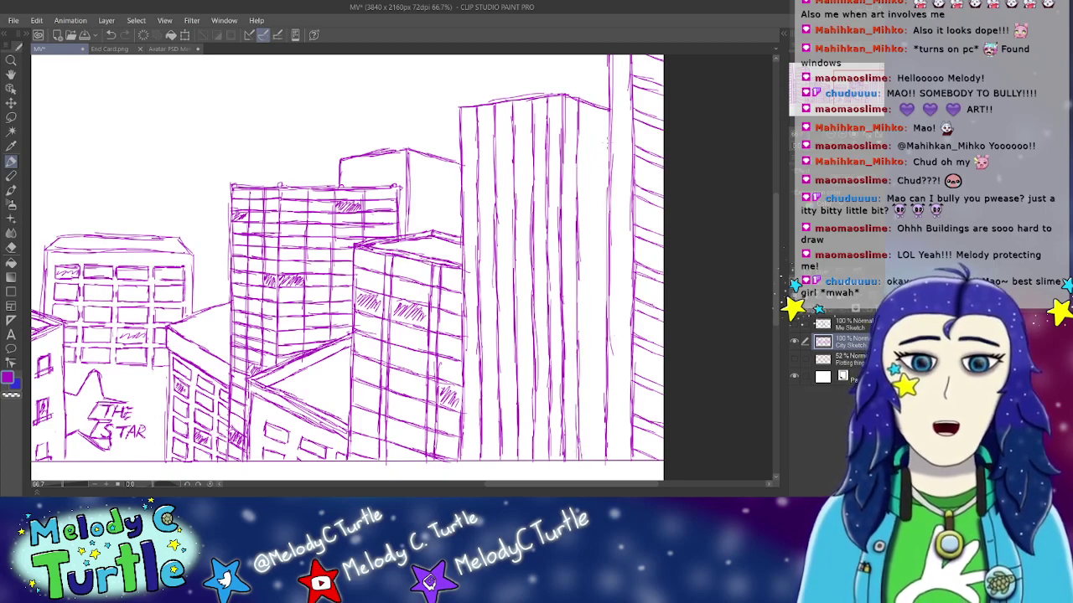
Step: Draw a second vertical line down the tower's side wall, close to its outer edge
{"action": "left_click_drag", "start_coordinate": [595, 109], "coordinate": [600, 209]}
{"action": "left_click_drag", "start_coordinate": [597, 149], "coordinate": [599, 266]}
{"action": "left_click_drag", "start_coordinate": [597, 205], "coordinate": [597, 294]}
{"action": "left_click_drag", "start_coordinate": [596, 254], "coordinate": [597, 369]}
{"action": "left_click_drag", "start_coordinate": [596, 291], "coordinate": [596, 317]}
{"action": "left_click_drag", "start_coordinate": [598, 342], "coordinate": [598, 378]}
{"action": "left_click_drag", "start_coordinate": [596, 334], "coordinate": [596, 407]}
{"action": "left_click_drag", "start_coordinate": [597, 367], "coordinate": [596, 450]}
{"action": "left_click_drag", "start_coordinate": [597, 413], "coordinate": [596, 431]}
{"action": "left_click_drag", "start_coordinate": [597, 437], "coordinate": [597, 458]}
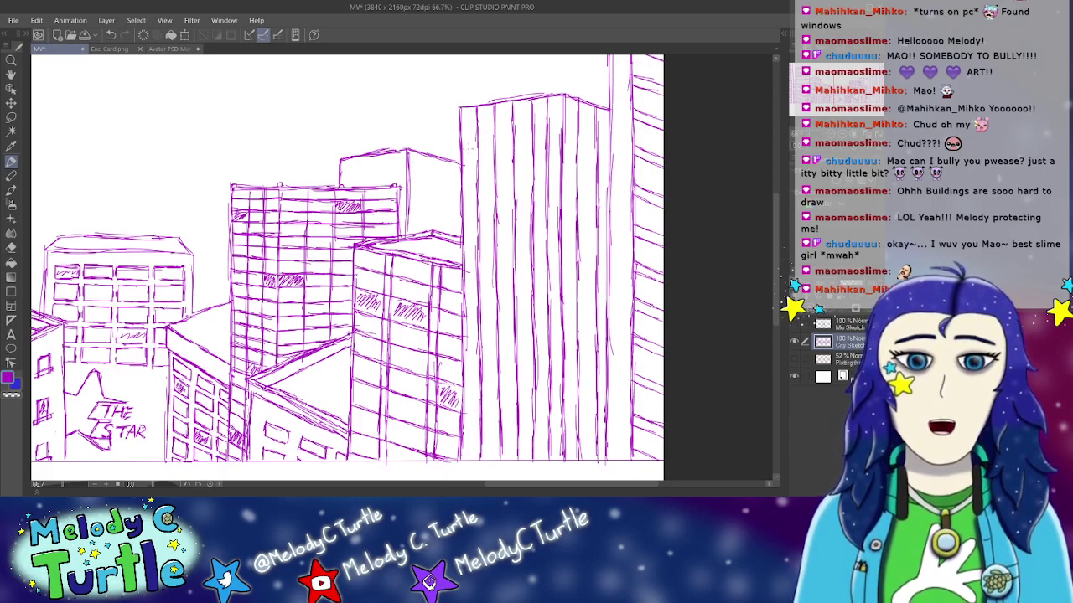
Step: Draw two crosswise floor lines in perspective below the tower's roof, wrapping from the front wall around the corner onto the side wall
{"action": "left_click_drag", "start_coordinate": [462, 148], "coordinate": [513, 144]}
{"action": "left_click_drag", "start_coordinate": [475, 148], "coordinate": [528, 141]}
{"action": "left_click_drag", "start_coordinate": [500, 144], "coordinate": [559, 137]}
{"action": "left_click_drag", "start_coordinate": [548, 141], "coordinate": [605, 144]}
{"action": "left_click_drag", "start_coordinate": [585, 148], "coordinate": [610, 146]}
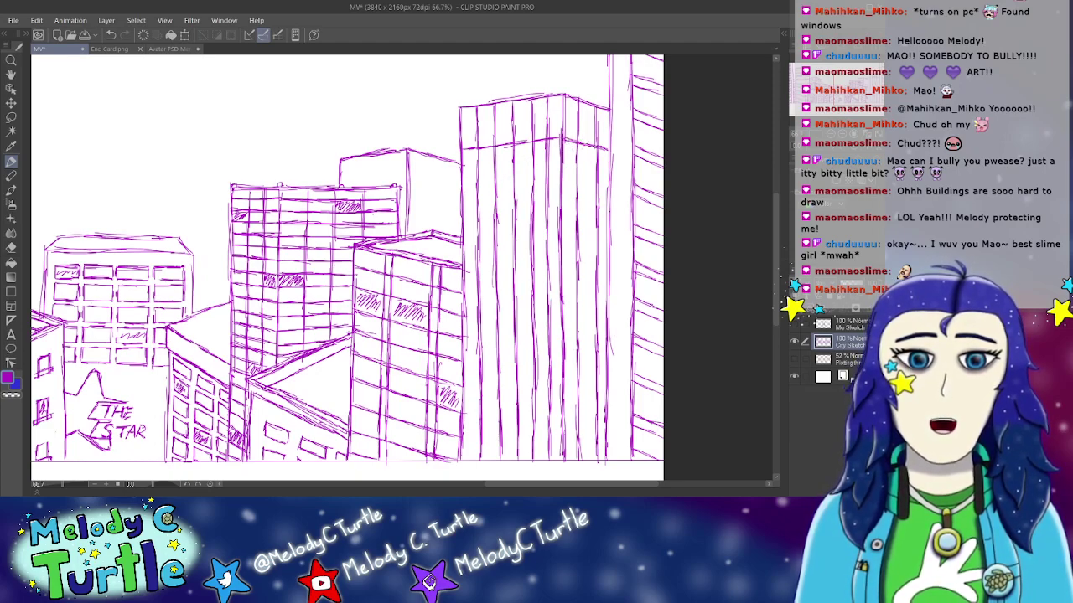
{"action": "left_click_drag", "start_coordinate": [464, 196], "coordinate": [559, 182]}
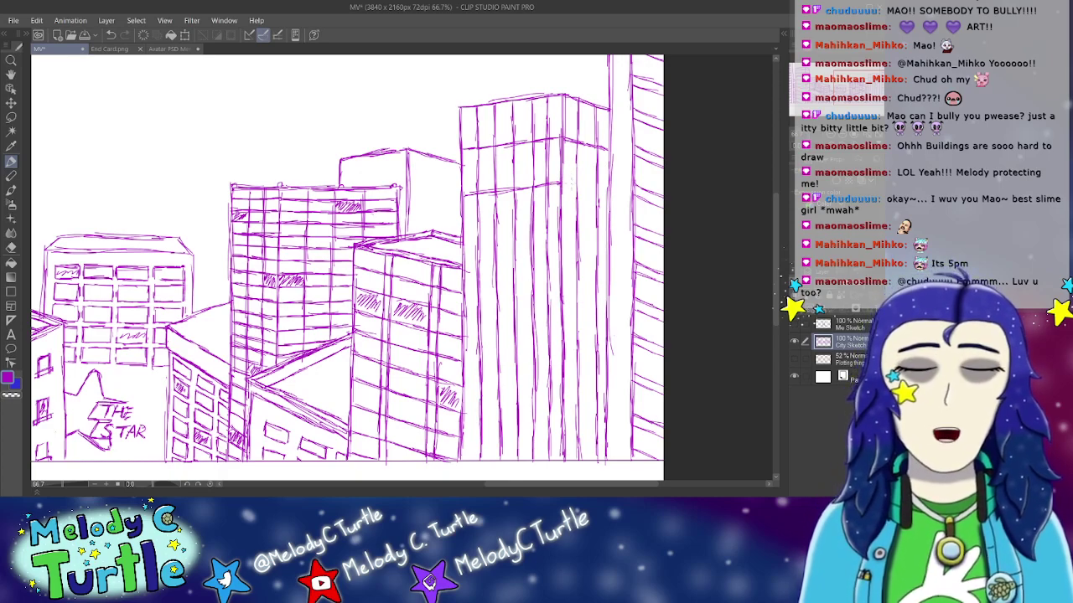
{"action": "left_click_drag", "start_coordinate": [557, 191], "coordinate": [609, 181]}
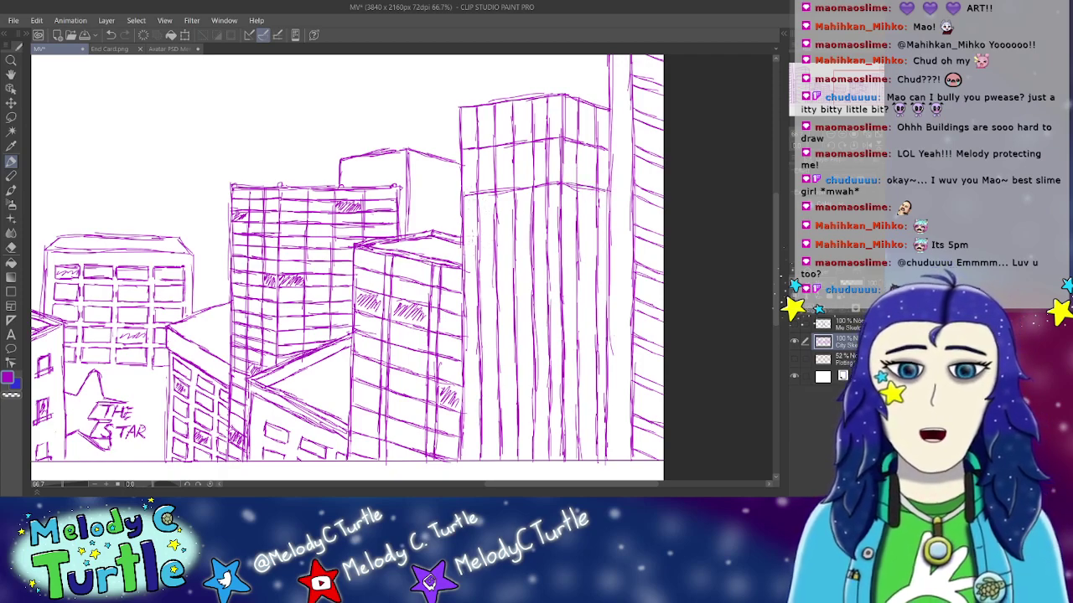
Step: Draw the remaining crosswise floor lines down the tall tower to its base, wrapping around the corner onto the side wall
{"action": "left_click_drag", "start_coordinate": [462, 243], "coordinate": [606, 238]}
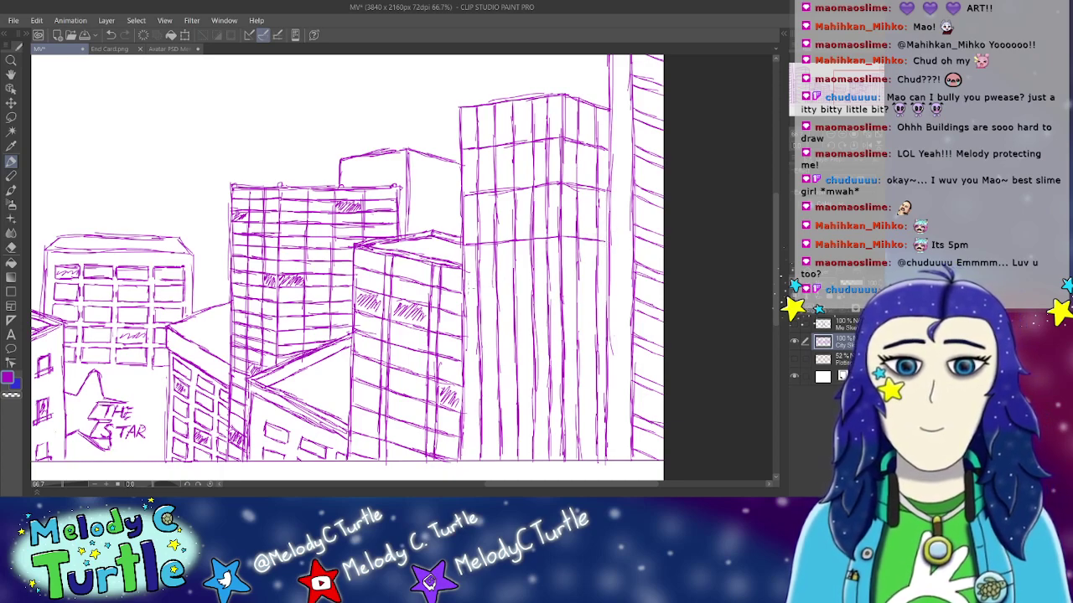
{"action": "left_click_drag", "start_coordinate": [466, 292], "coordinate": [553, 296]}
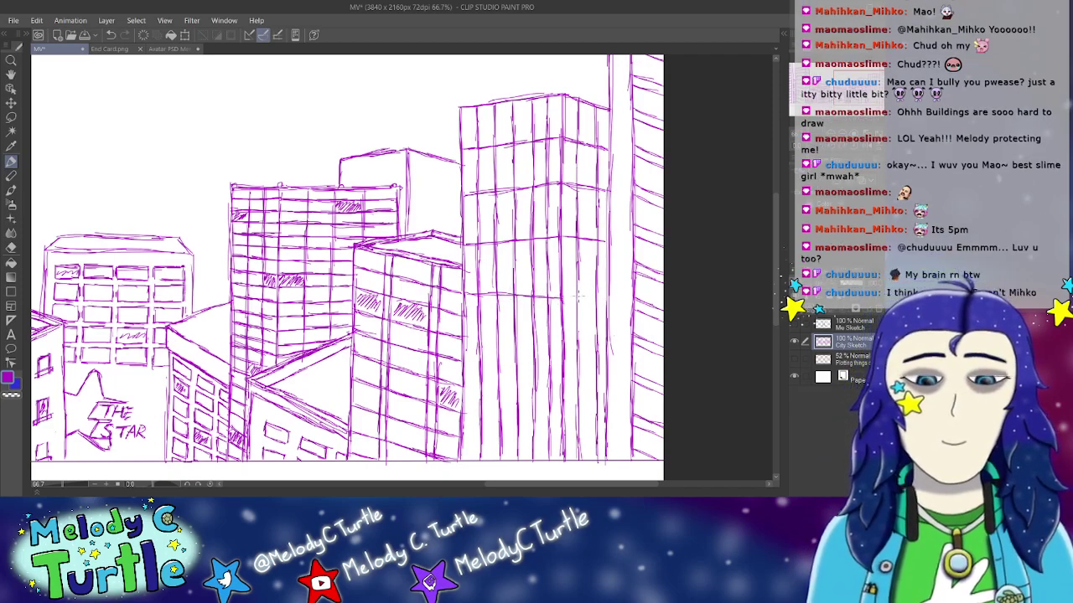
{"action": "left_click_drag", "start_coordinate": [559, 298], "coordinate": [603, 293]}
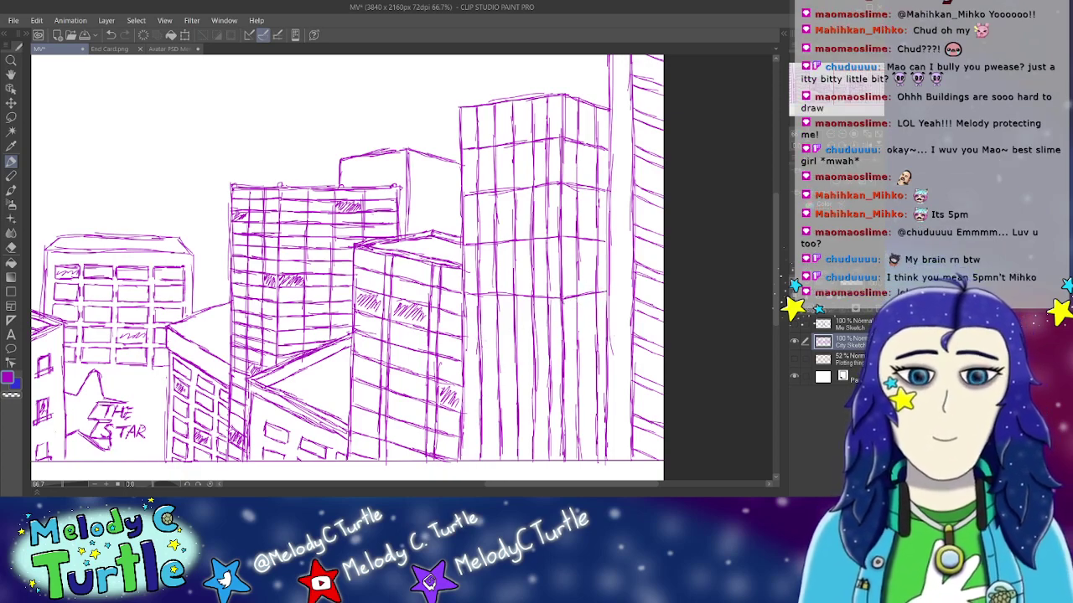
{"action": "mouse_move", "coordinate": [466, 342]}
{"action": "left_mouse_down"}
{"action": "mouse_move", "coordinate": [563, 361]}
{"action": "mouse_move", "coordinate": [610, 347]}
{"action": "left_mouse_up"}
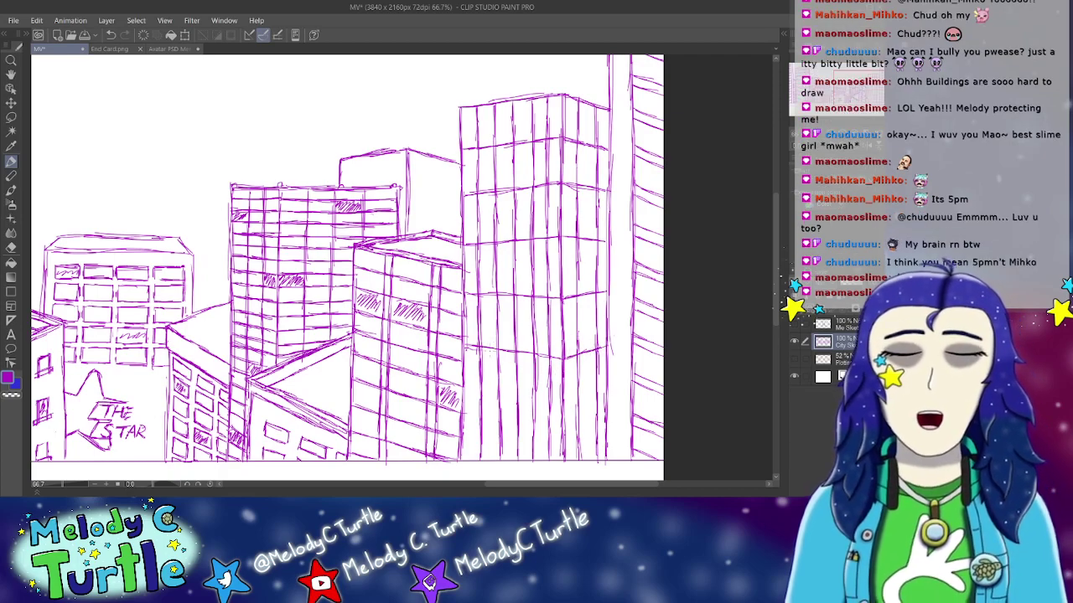
{"action": "mouse_move", "coordinate": [466, 399]}
{"action": "left_mouse_down"}
{"action": "mouse_move", "coordinate": [563, 421]}
{"action": "mouse_move", "coordinate": [610, 400]}
{"action": "left_mouse_up"}
{"action": "left_click_drag", "start_coordinate": [459, 458], "coordinate": [497, 456]}
{"action": "left_click_drag", "start_coordinate": [592, 457], "coordinate": [610, 454]}
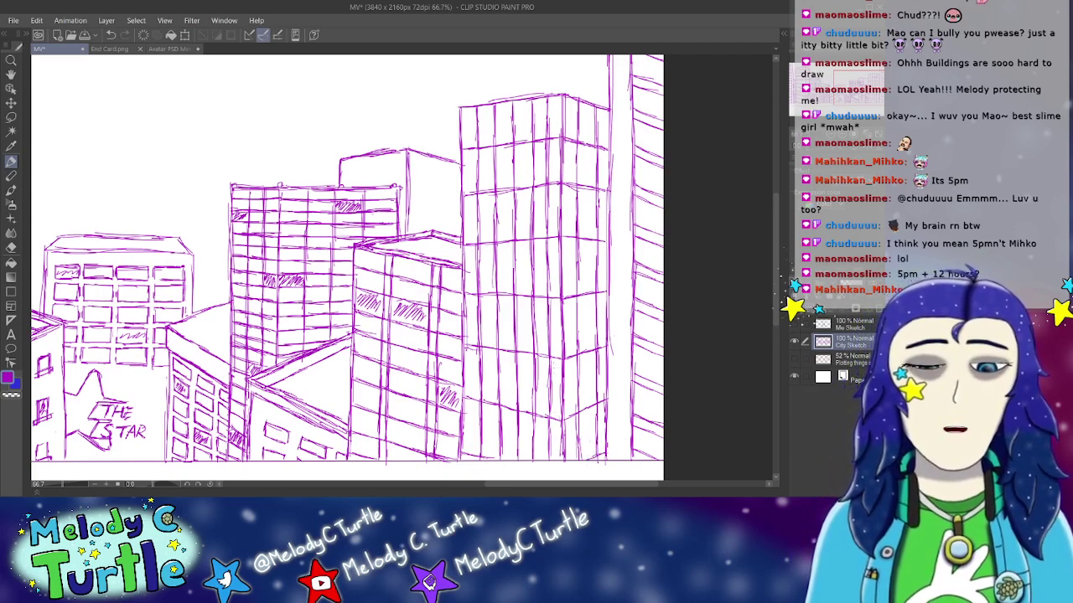
Step: Hatch three window panes of the tall tower: two on the front wall and one high on the side wall
{"action": "left_click_drag", "start_coordinate": [487, 154], "coordinate": [488, 189]}
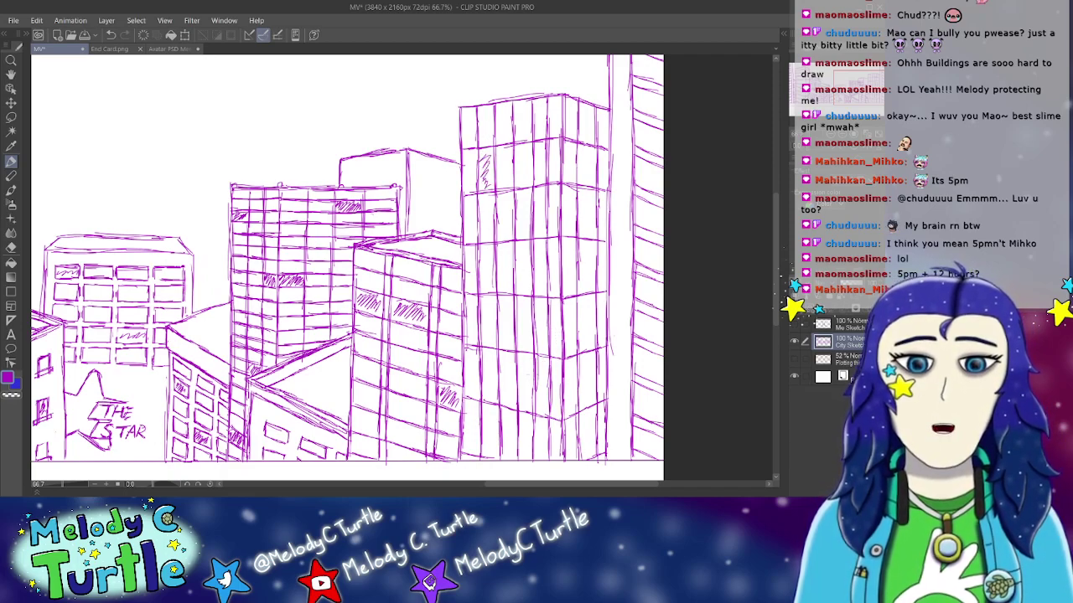
{"action": "left_click_drag", "start_coordinate": [530, 358], "coordinate": [521, 411]}
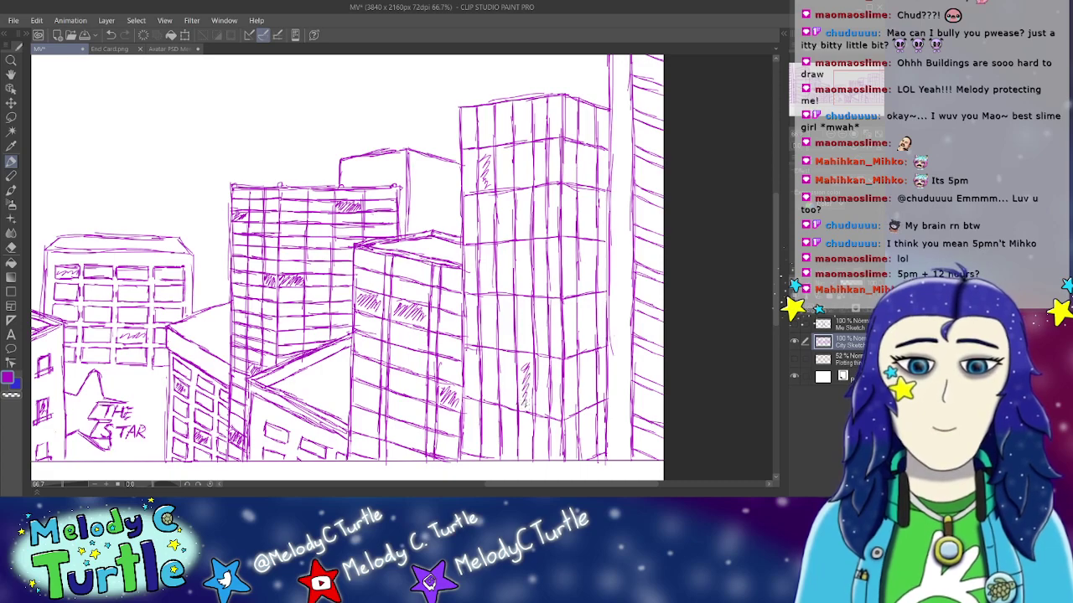
{"action": "left_click_drag", "start_coordinate": [590, 146], "coordinate": [580, 164]}
{"action": "left_click_drag", "start_coordinate": [591, 157], "coordinate": [584, 183]}
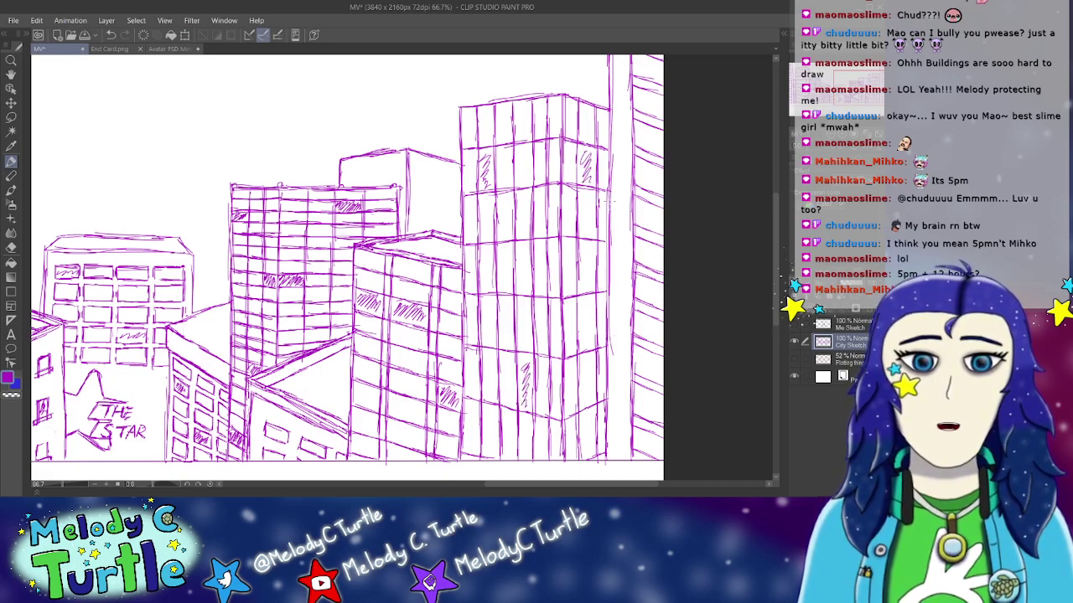
Step: Sketch rows of small rectangular windows on both visible walls of the blank tower behind the gridded buildings
{"action": "left_click_drag", "start_coordinate": [566, 484], "coordinate": [536, 483]}
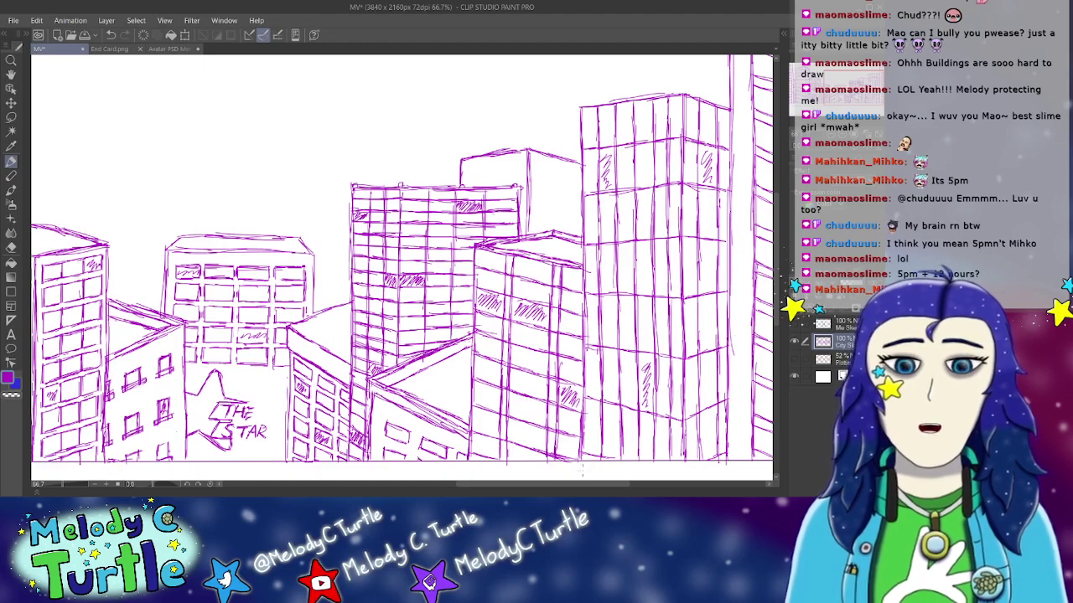
{"action": "left_click_drag", "start_coordinate": [592, 484], "coordinate": [463, 482]}
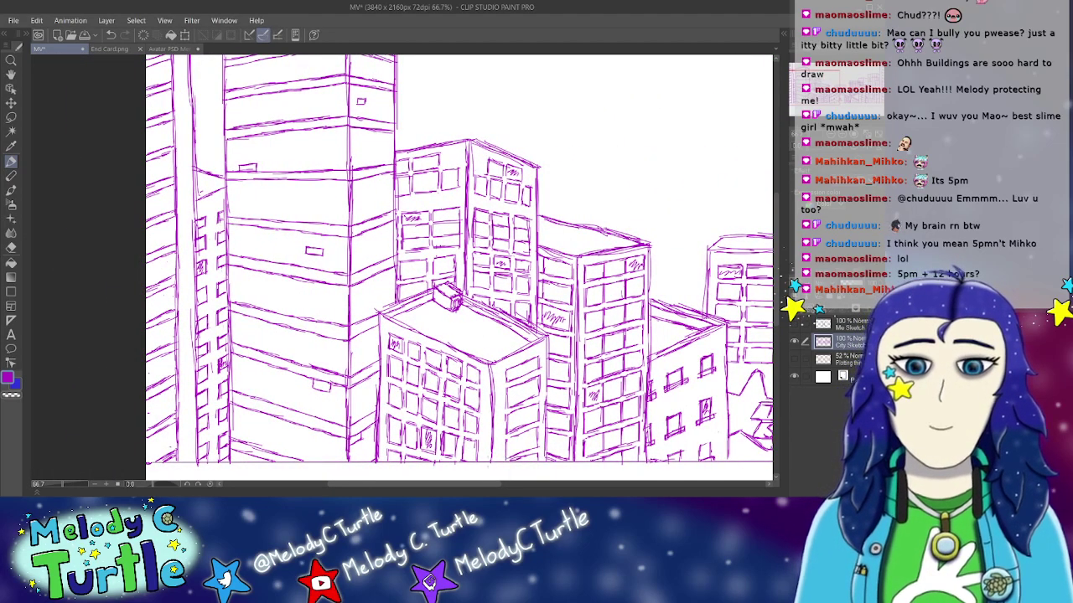
{"action": "left_click_drag", "start_coordinate": [472, 483], "coordinate": [615, 484]}
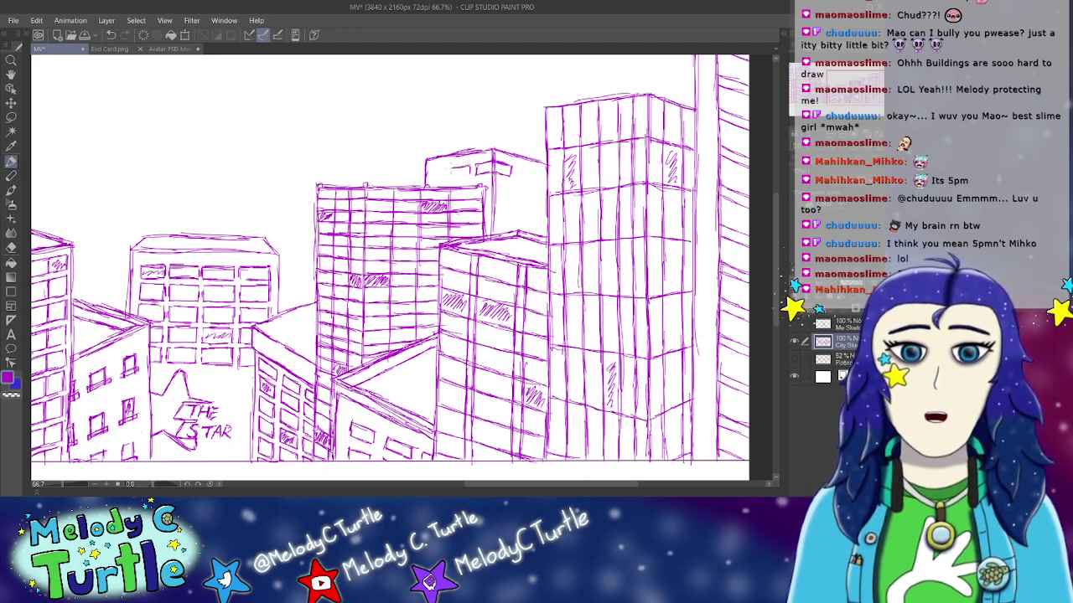
{"action": "mouse_move", "coordinate": [446, 177]}
{"action": "left_mouse_down"}
{"action": "mouse_move", "coordinate": [469, 177]}
{"action": "mouse_move", "coordinate": [440, 185]}
{"action": "mouse_move", "coordinate": [449, 171]}
{"action": "mouse_move", "coordinate": [439, 183]}
{"action": "left_mouse_up"}
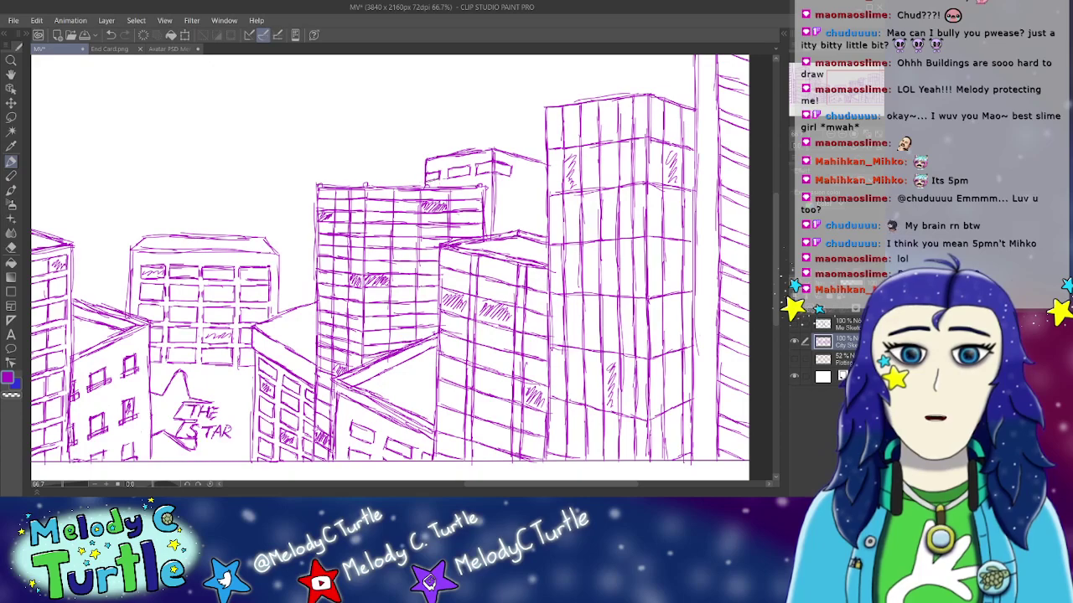
{"action": "mouse_move", "coordinate": [521, 164]}
{"action": "left_mouse_down"}
{"action": "mouse_move", "coordinate": [523, 178]}
{"action": "mouse_move", "coordinate": [534, 167]}
{"action": "mouse_move", "coordinate": [540, 176]}
{"action": "left_mouse_up"}
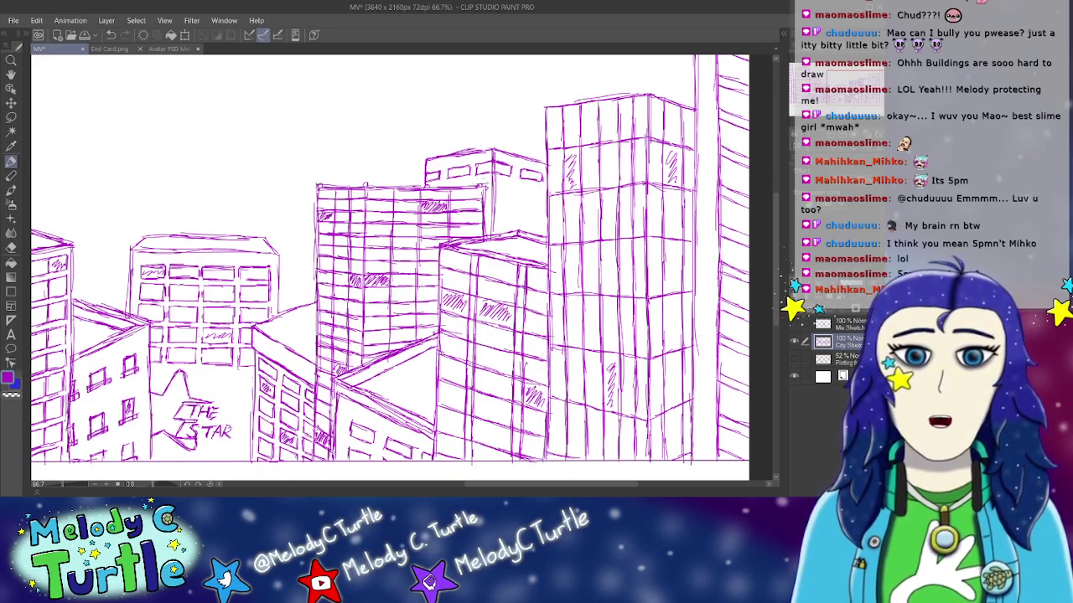
{"action": "mouse_move", "coordinate": [481, 183]}
{"action": "left_mouse_down"}
{"action": "mouse_move", "coordinate": [508, 183]}
{"action": "mouse_move", "coordinate": [507, 193]}
{"action": "left_mouse_up"}
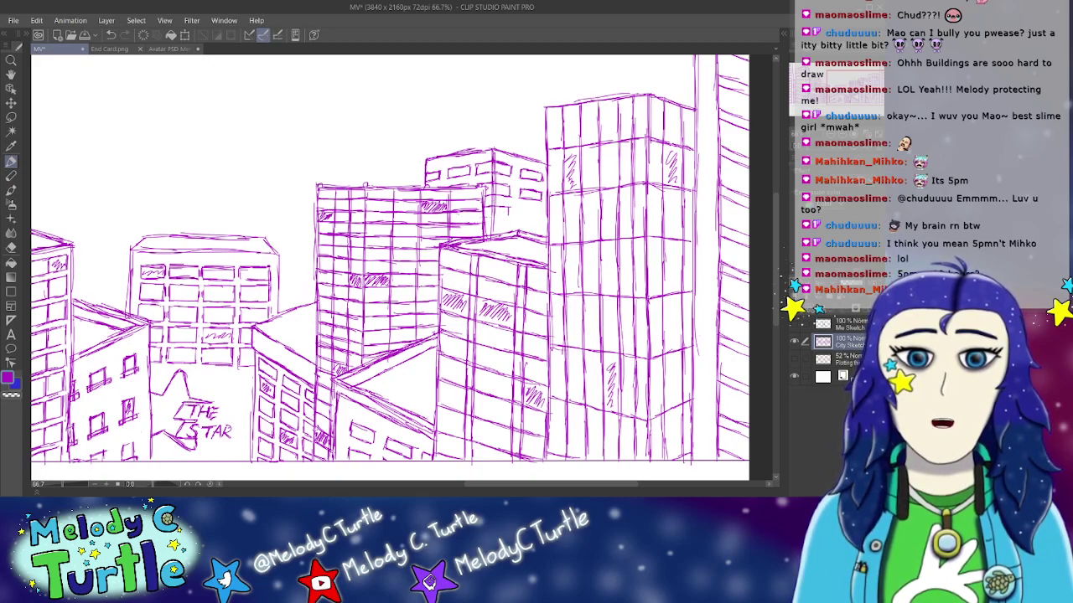
{"action": "left_click_drag", "start_coordinate": [489, 216], "coordinate": [501, 216]}
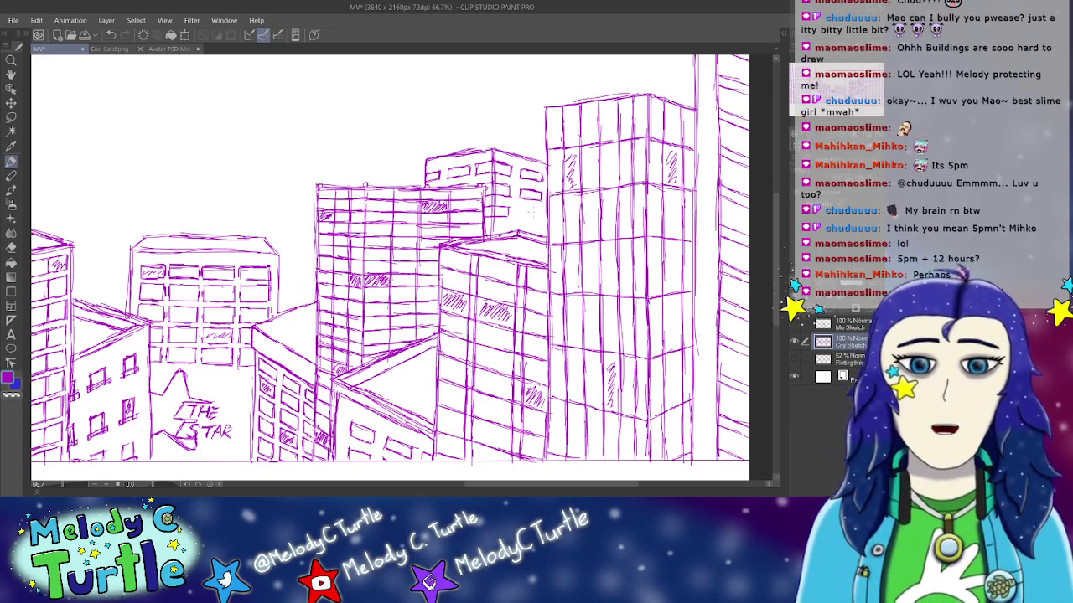
{"action": "mouse_move", "coordinate": [516, 214]}
{"action": "left_mouse_down"}
{"action": "mouse_move", "coordinate": [535, 203]}
{"action": "mouse_move", "coordinate": [545, 217]}
{"action": "left_mouse_up"}
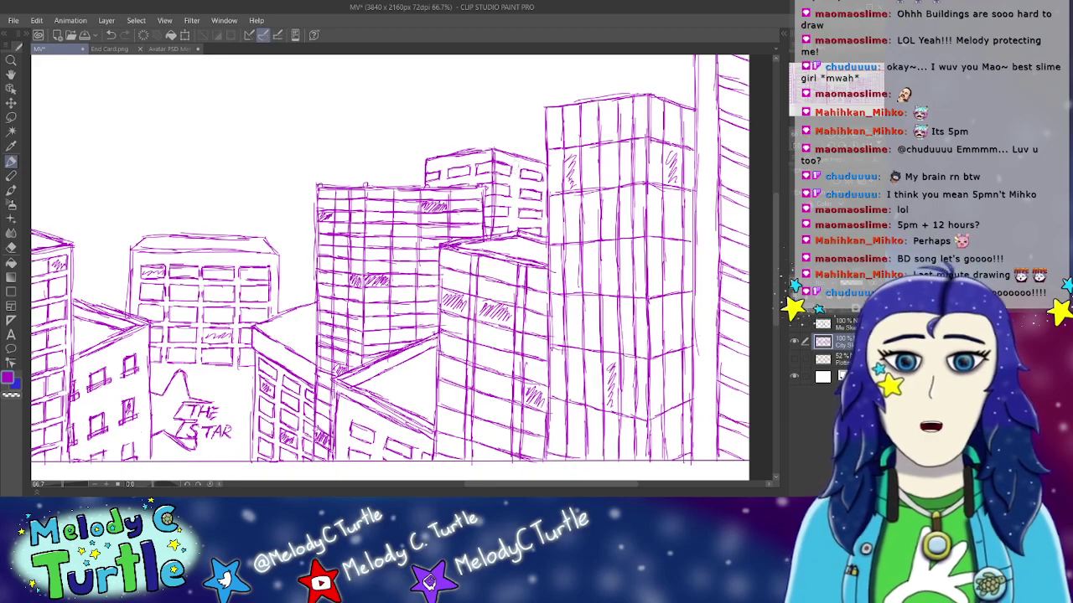
{"action": "left_click_drag", "start_coordinate": [477, 171], "coordinate": [514, 171]}
Step: Make the Me Sketch layer visible over the finished city sketch and save the drawing
{"action": "scroll", "coordinate": [247, 459], "scroll_direction": "down", "scroll_amount": 3}
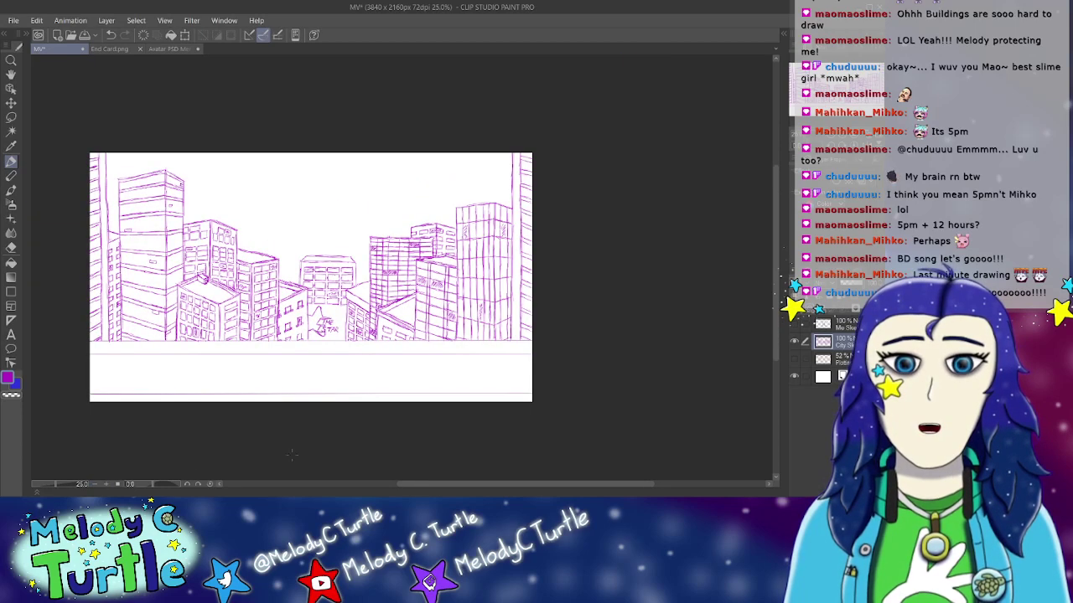
{"action": "left_click_drag", "start_coordinate": [470, 484], "coordinate": [426, 484]}
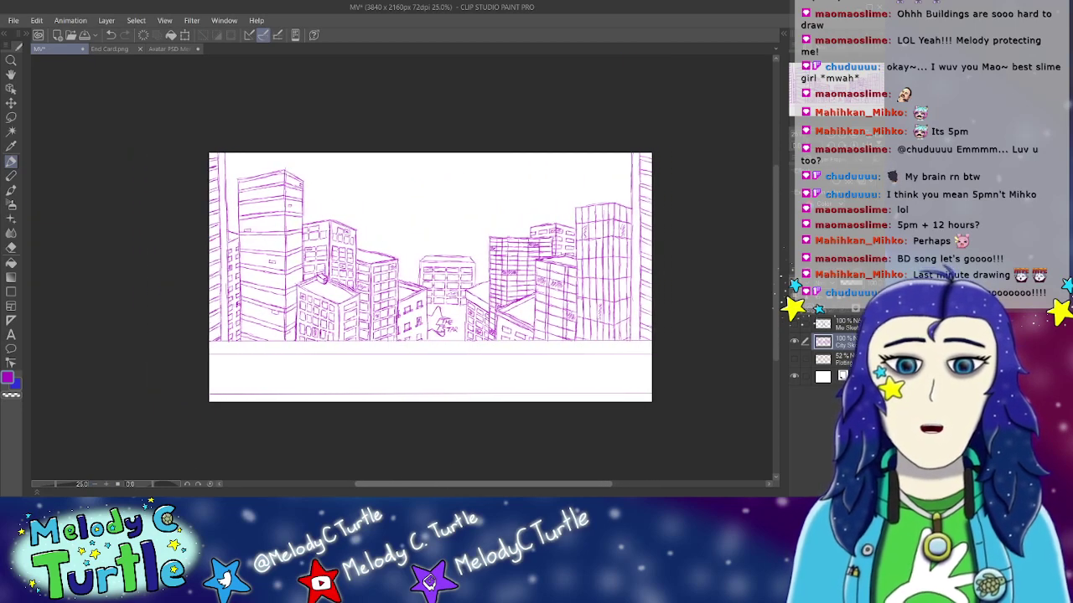
{"action": "left_click", "coordinate": [106, 484]}
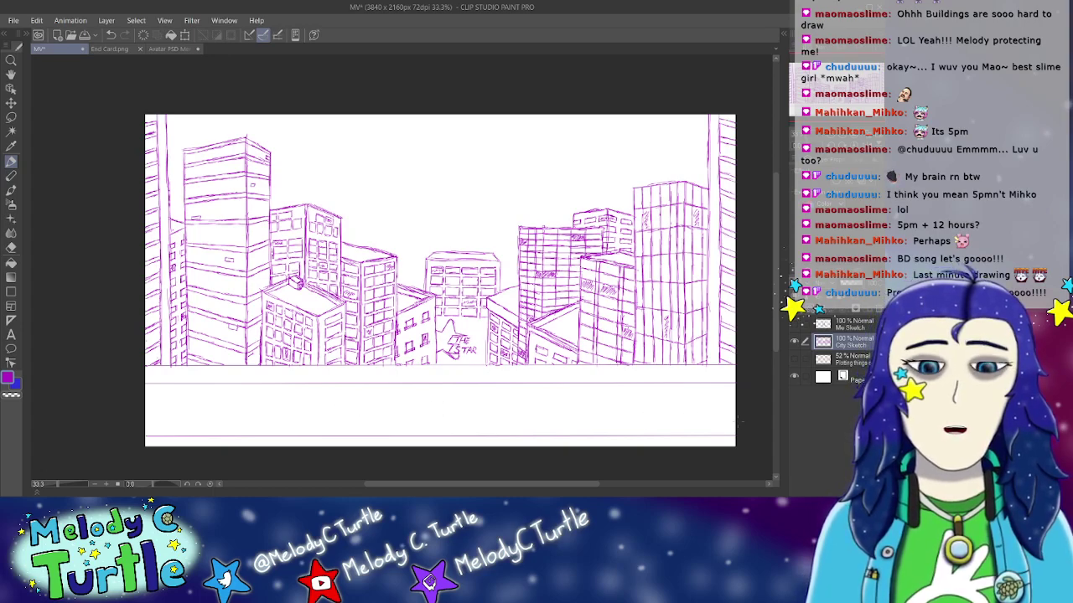
{"action": "left_click", "coordinate": [794, 324]}
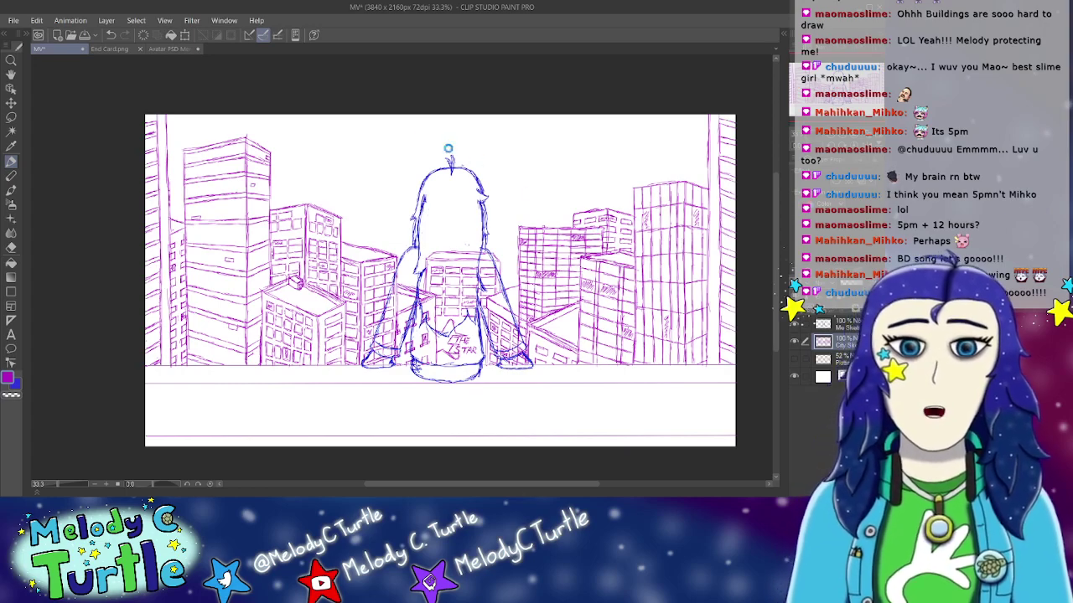
{"action": "key", "text": "ctrl+s"}
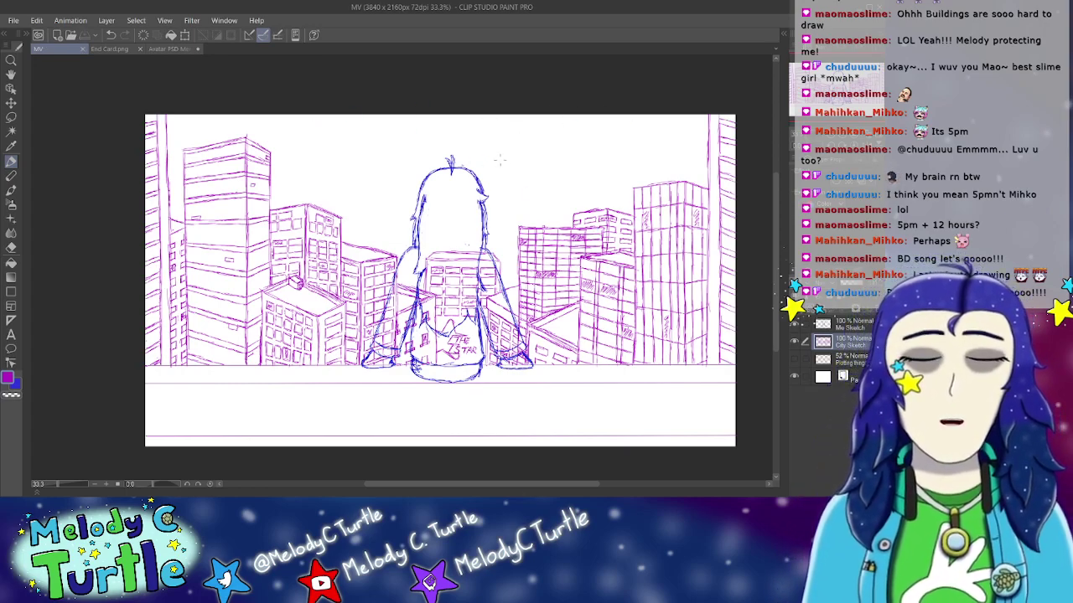